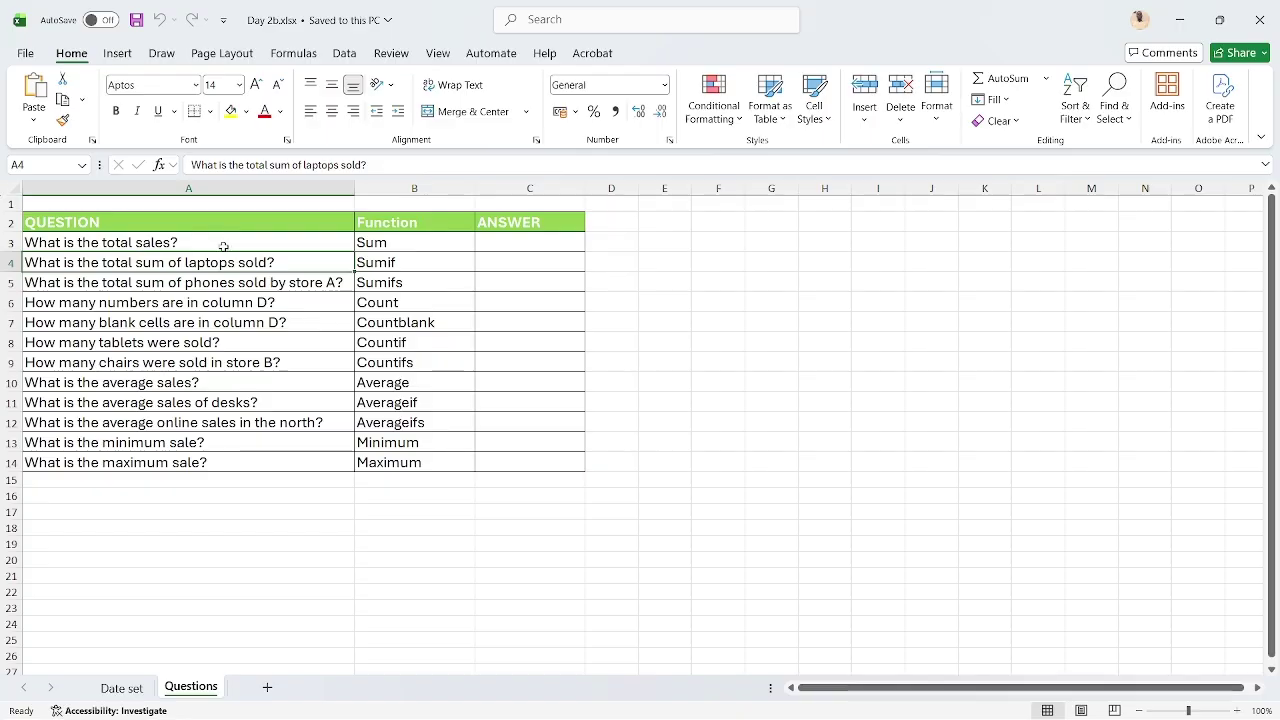
Review the sales columns and the empty If and Switch columns on the Date set sheet, plus the list on the Questions sheet
click(128, 689)
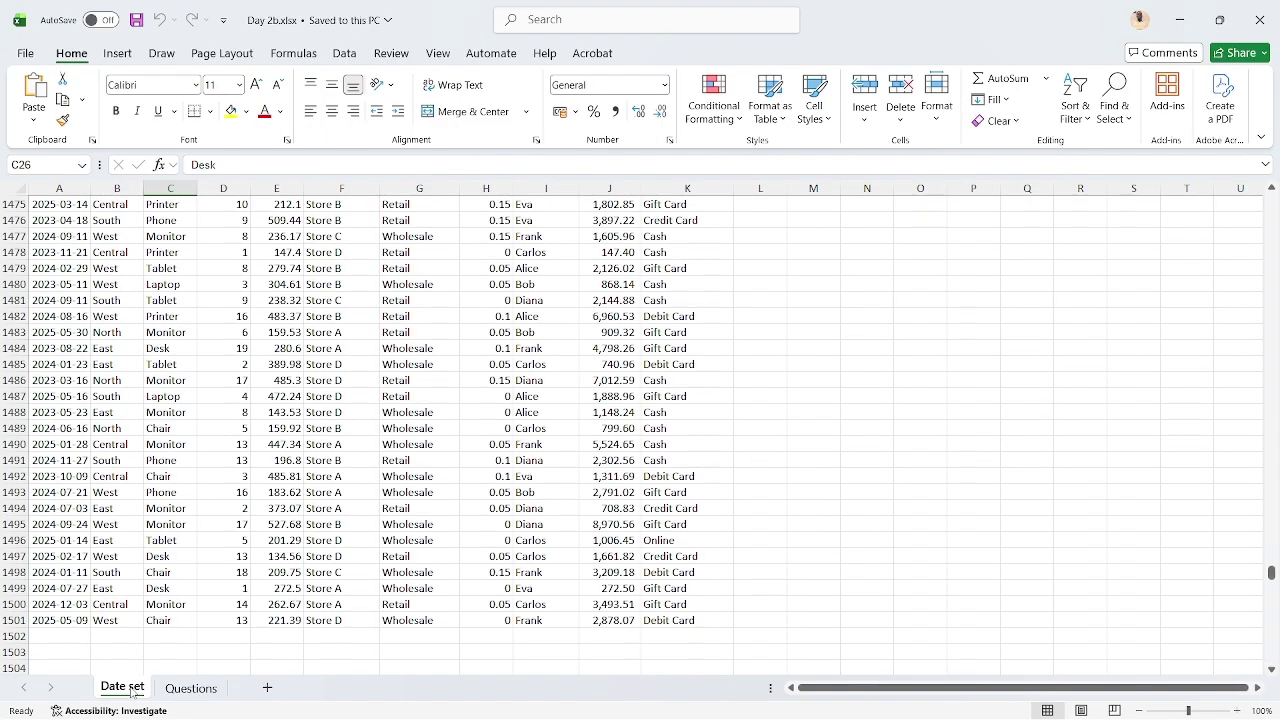
scroll(571, 360, up, 20)
click(659, 340)
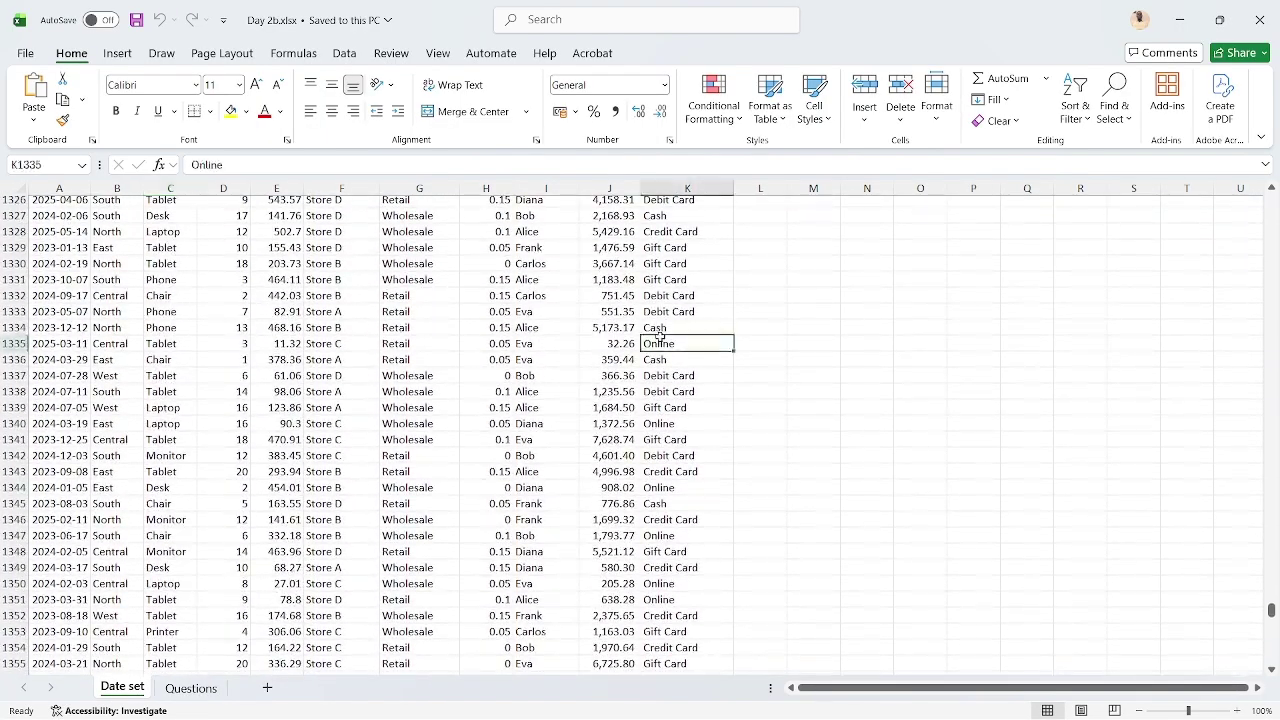
key(ctrl+Up)
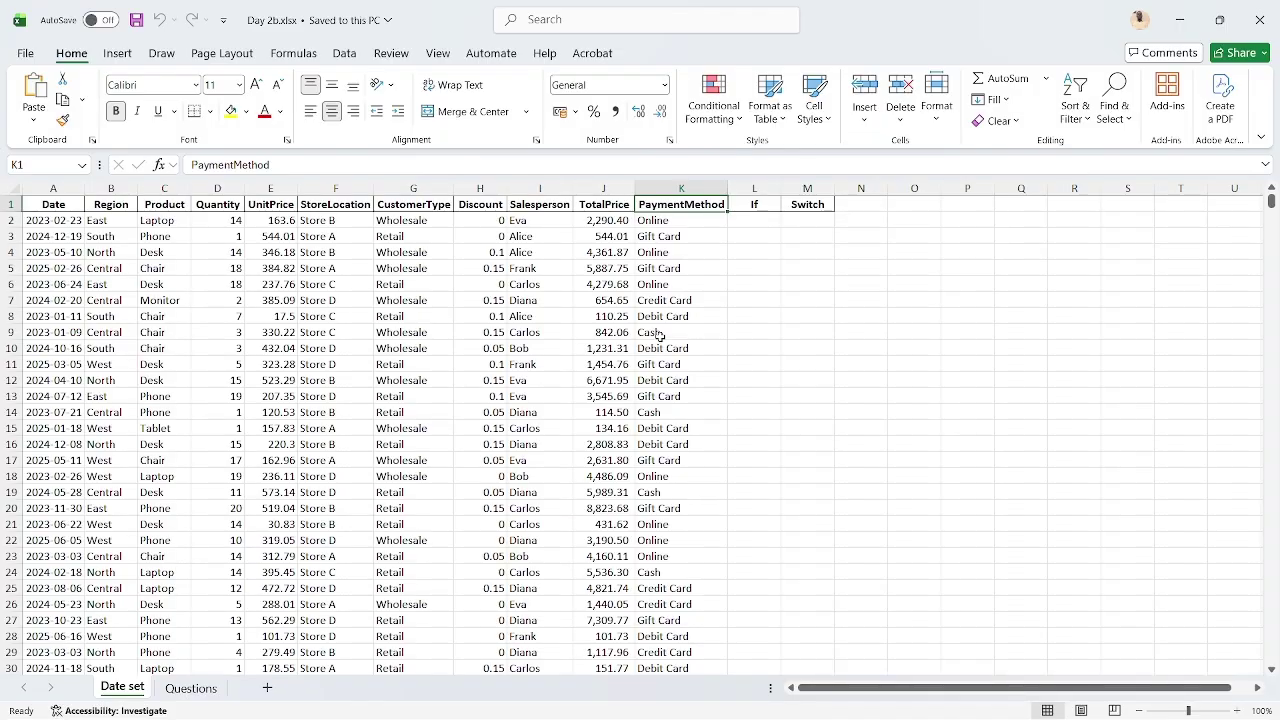
click(761, 232)
click(739, 217)
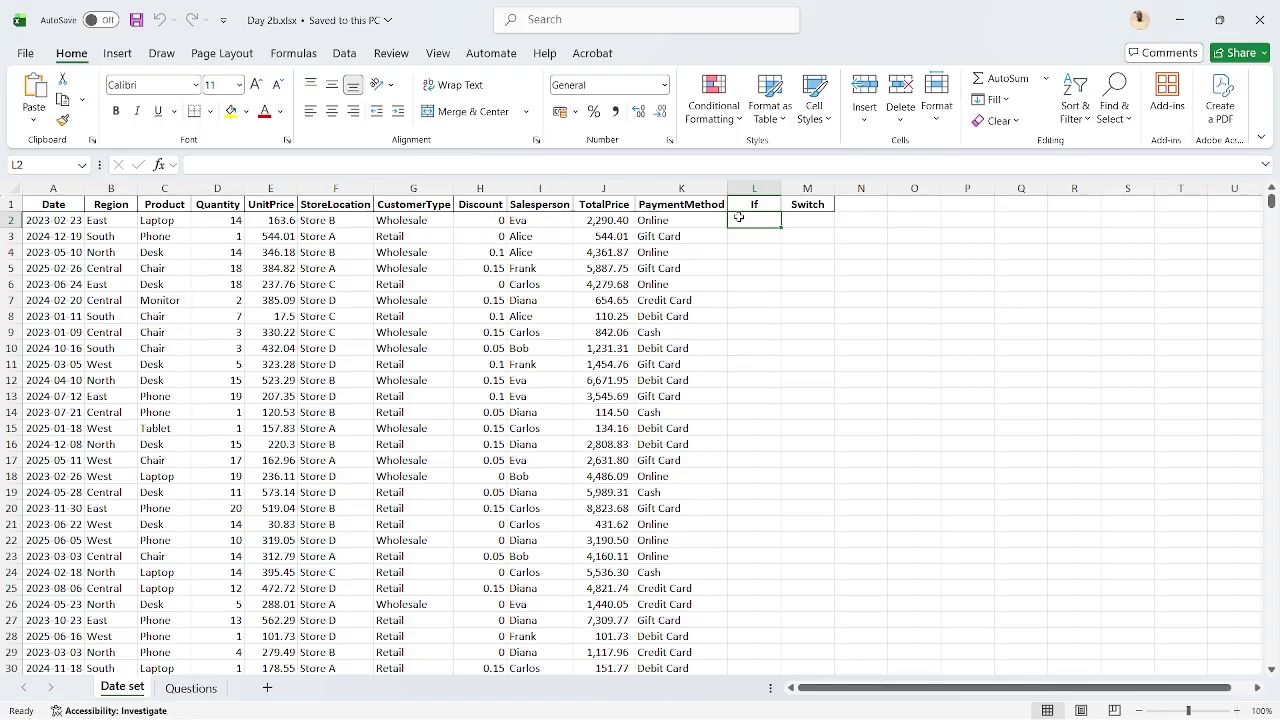
click(191, 688)
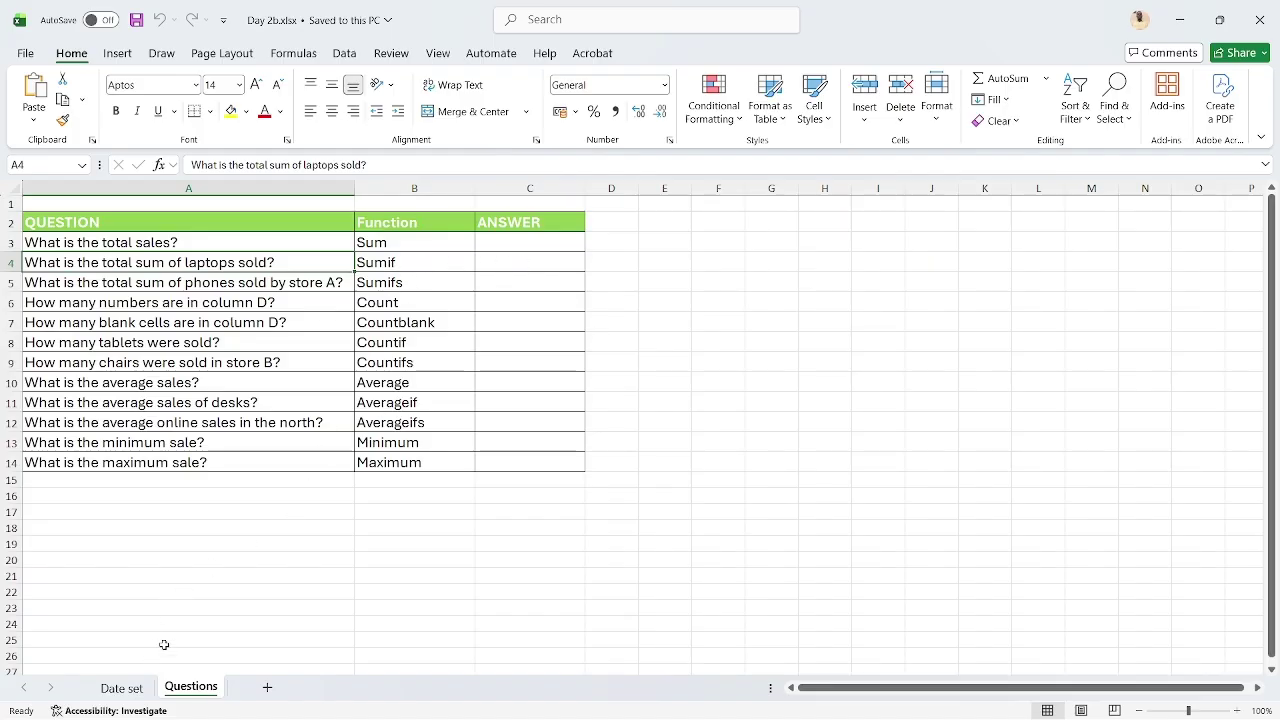
click(122, 688)
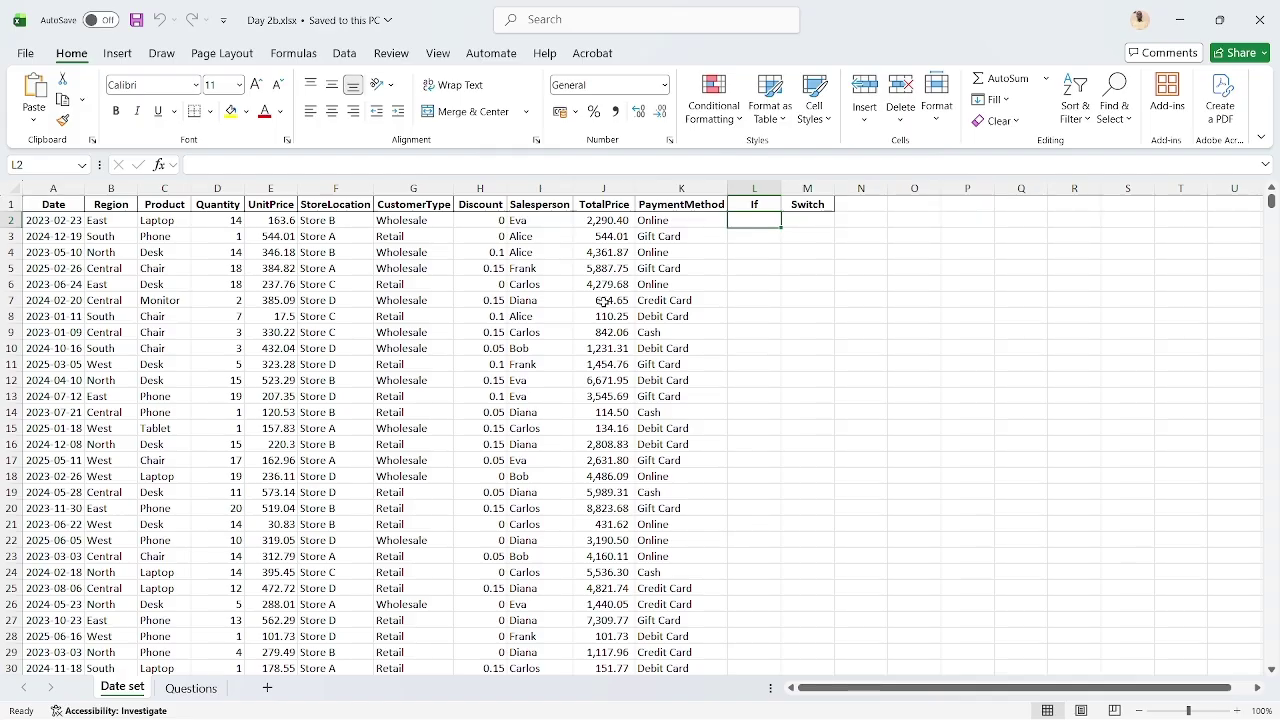
click(505, 222)
click(749, 219)
click(482, 220)
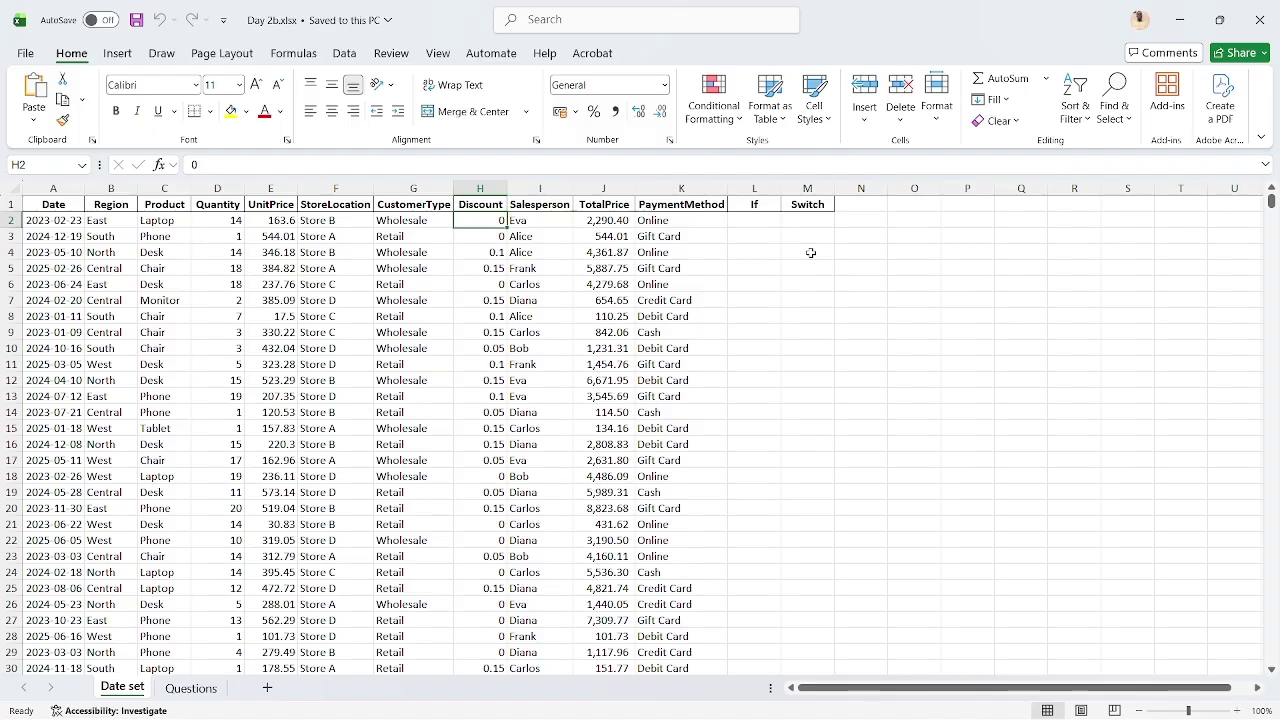
Enter the formula =IF(H2>0,"Discount","No Discount") in cell L2 of the If column
click(761, 220)
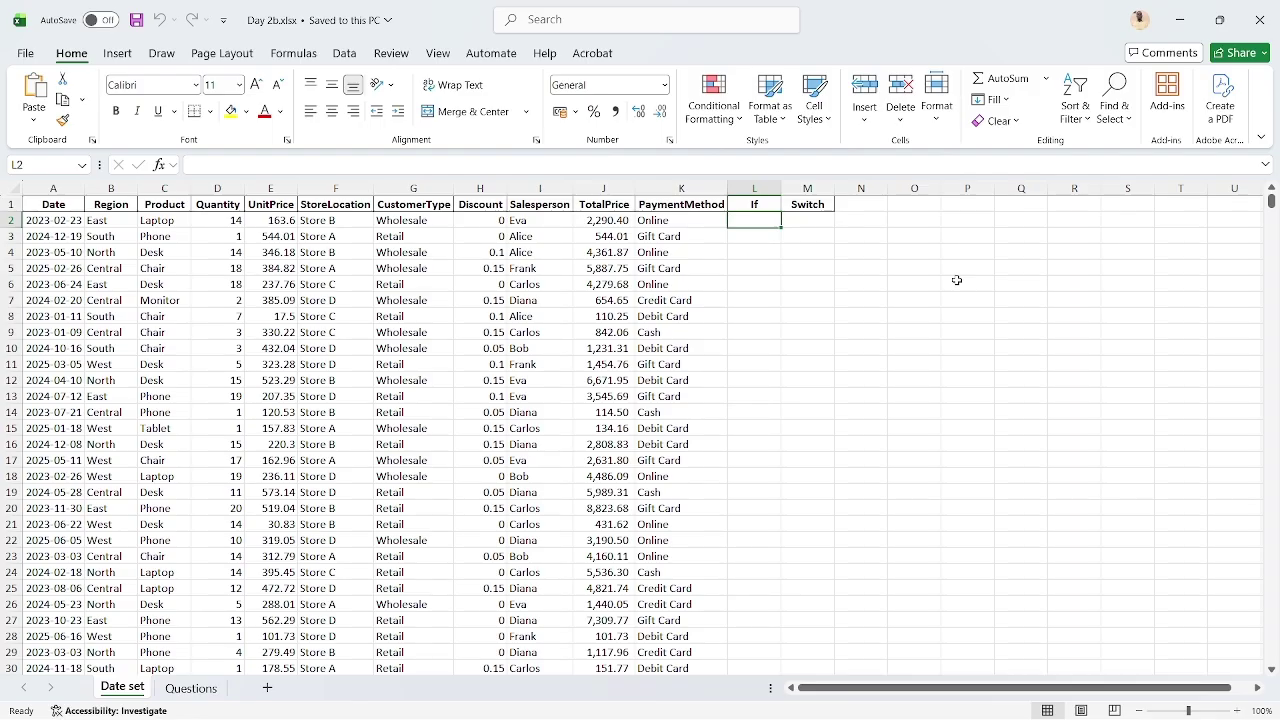
text(=)
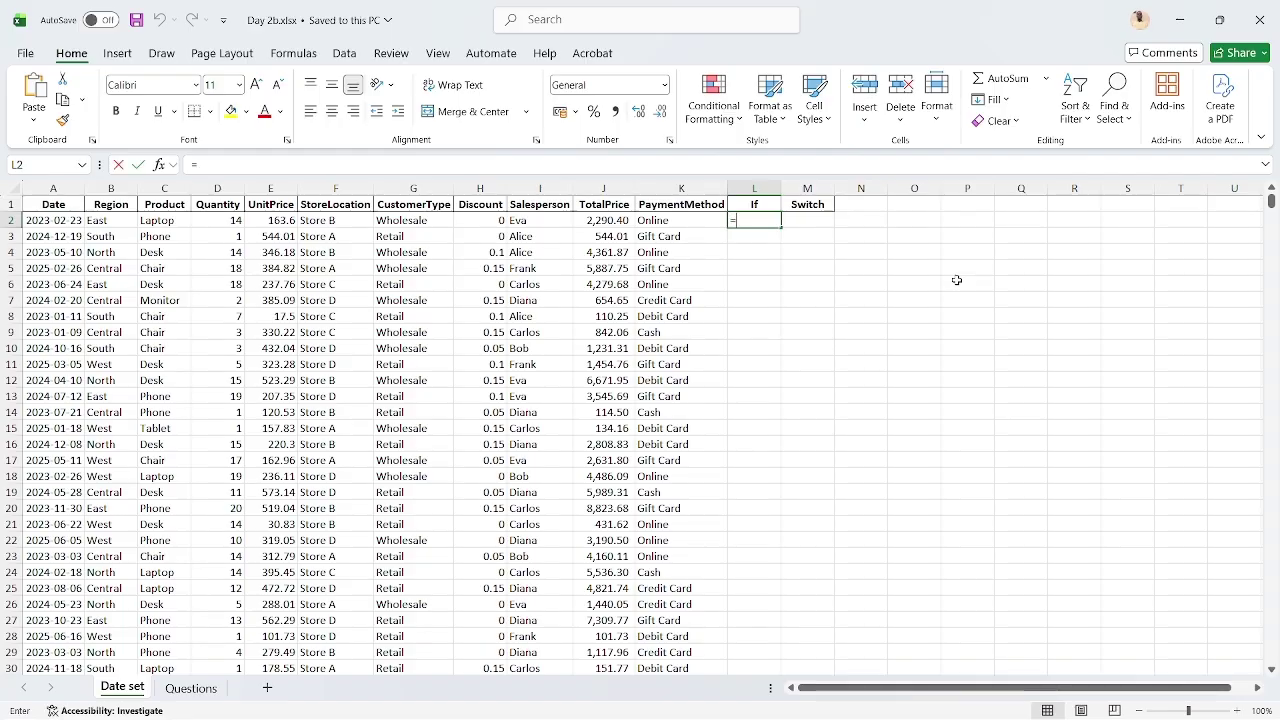
text(IF()
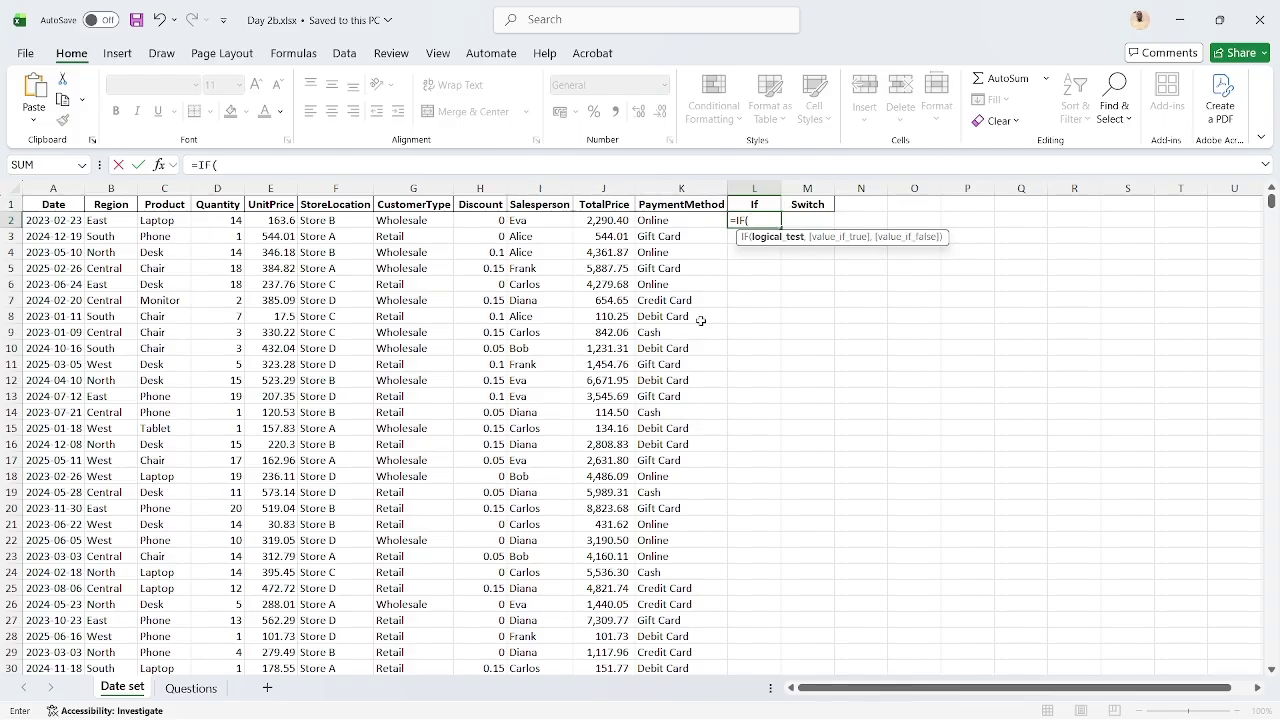
click(480, 222)
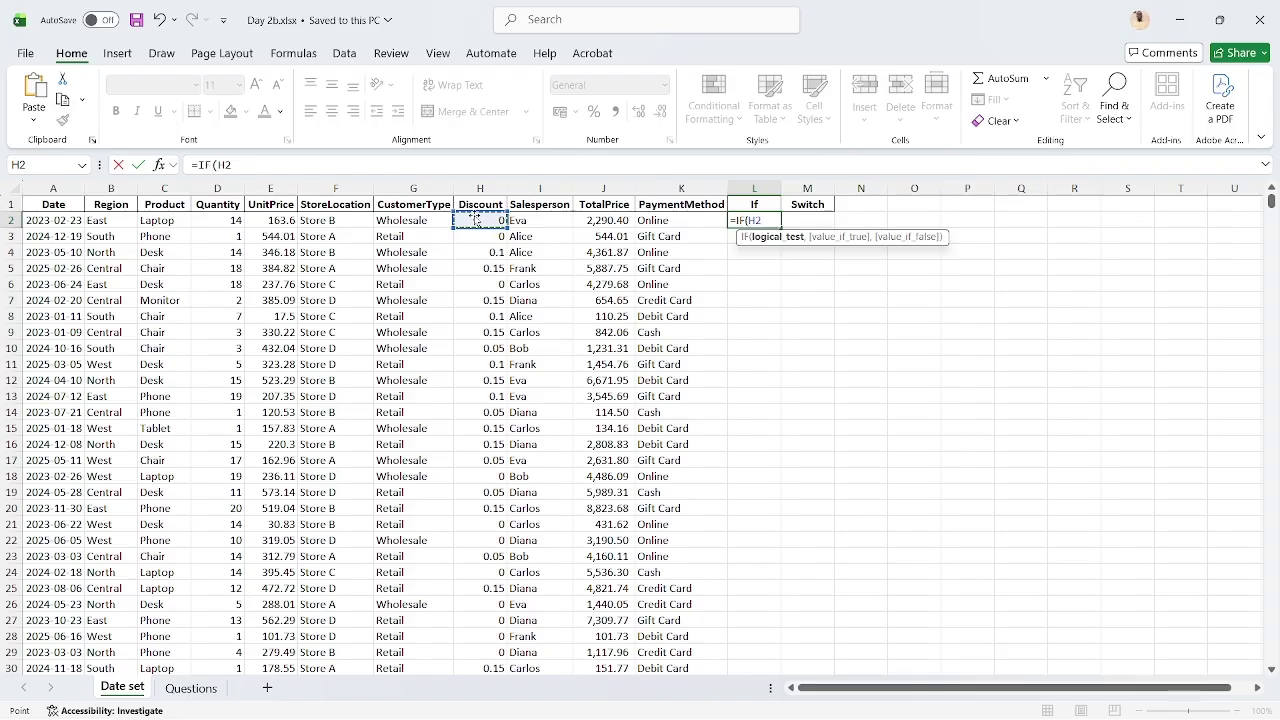
text(>0,)
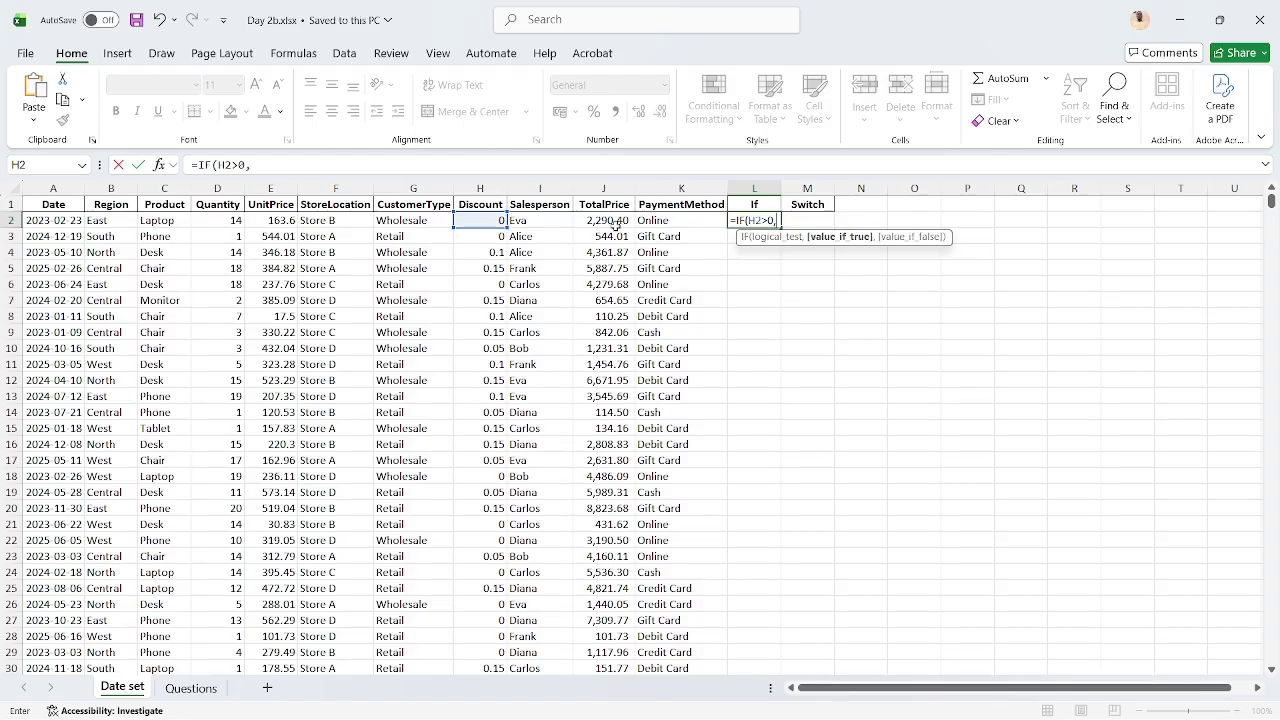
text("Discount)
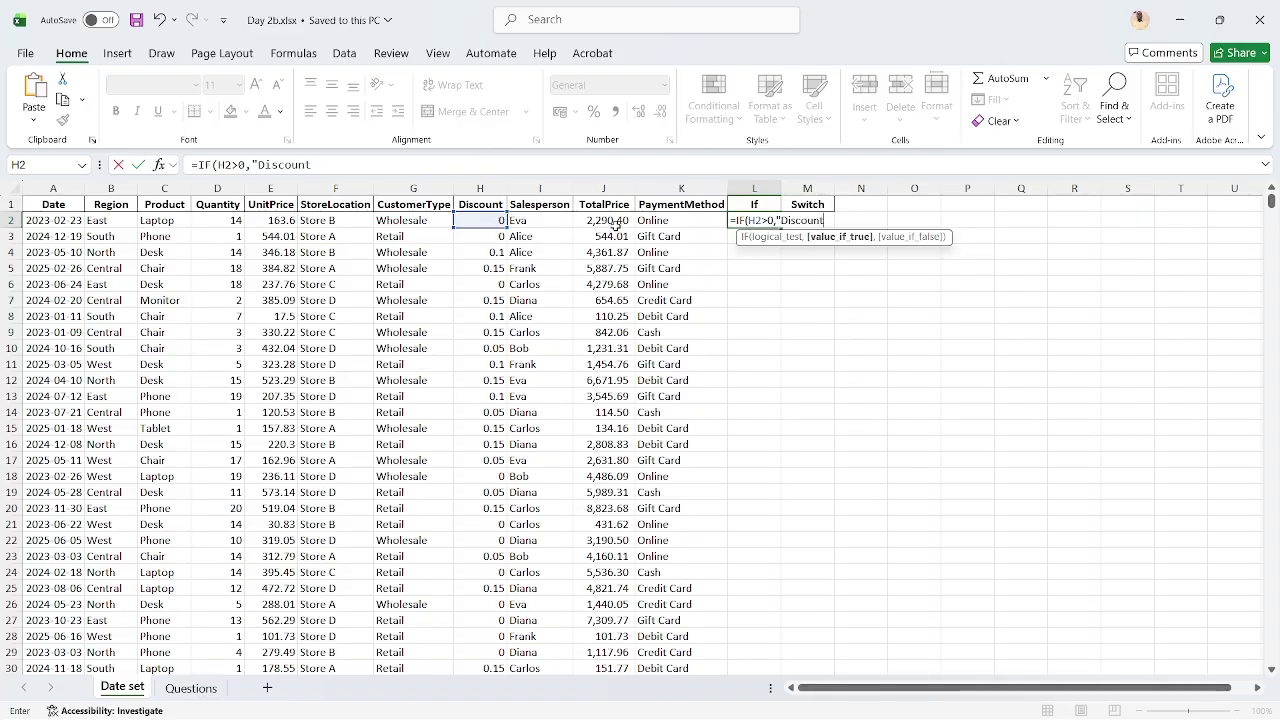
text(","No)
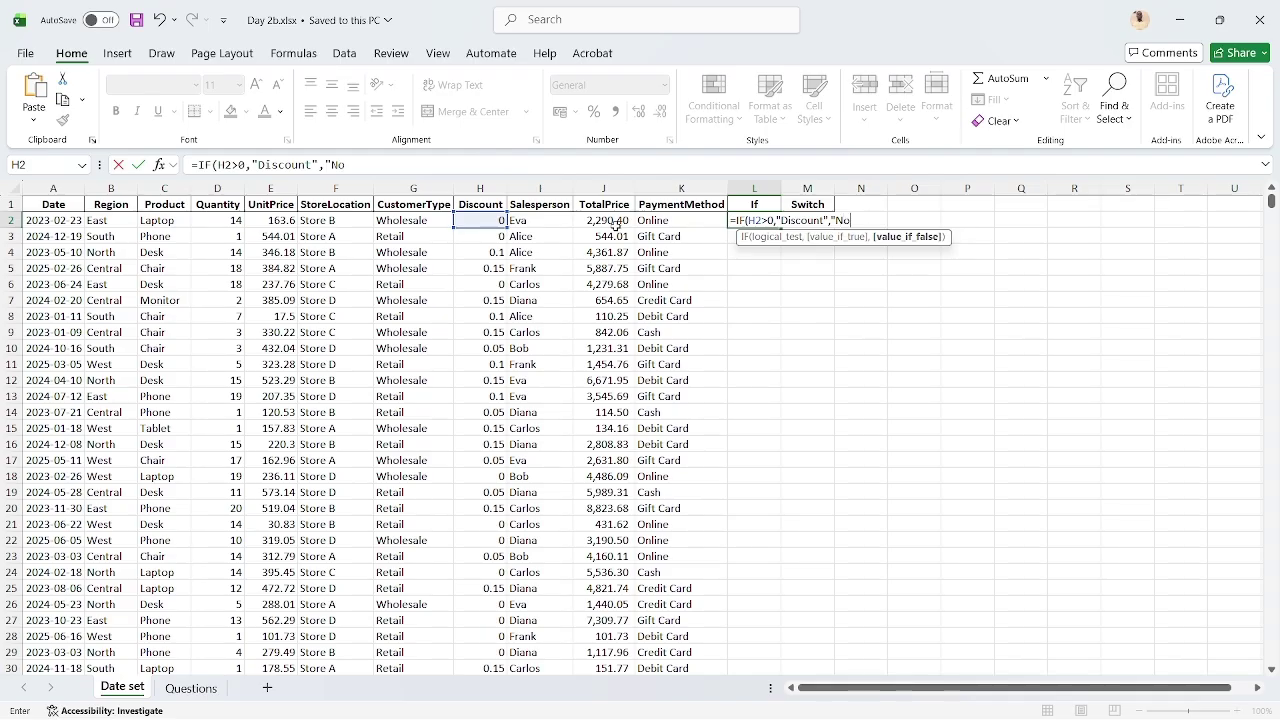
text( Discount"))
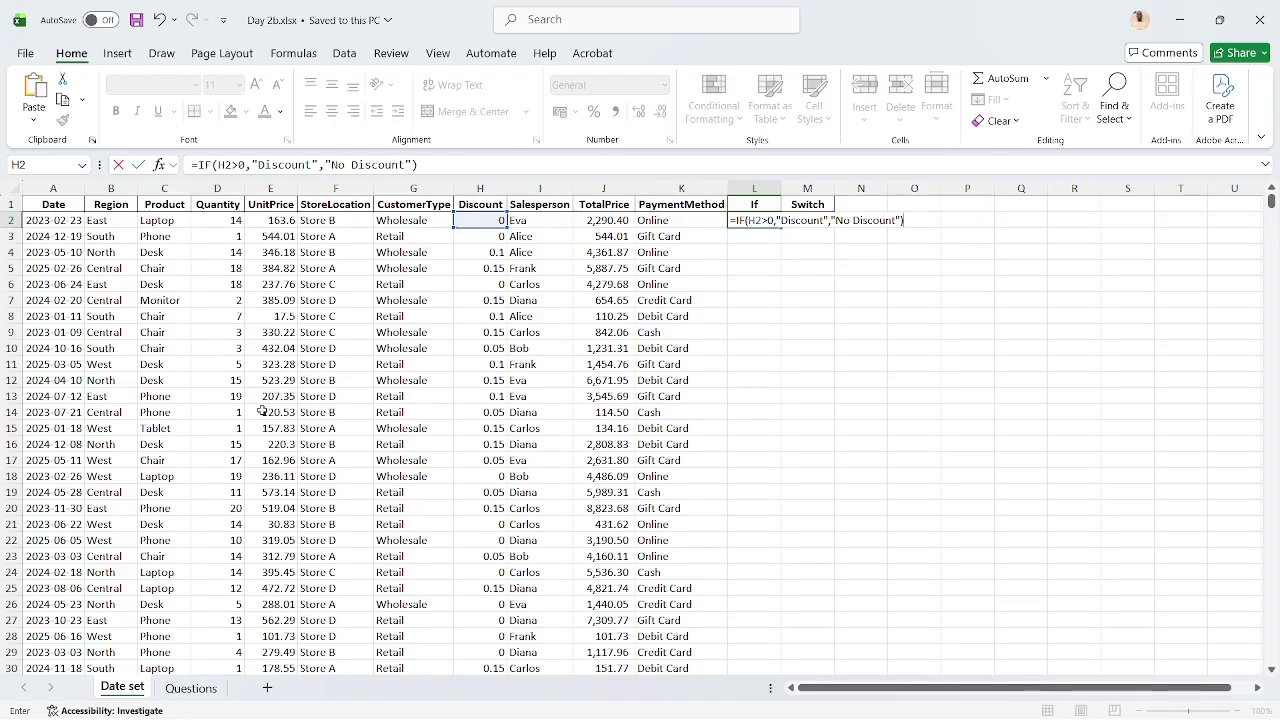
key(ctrl+Return)
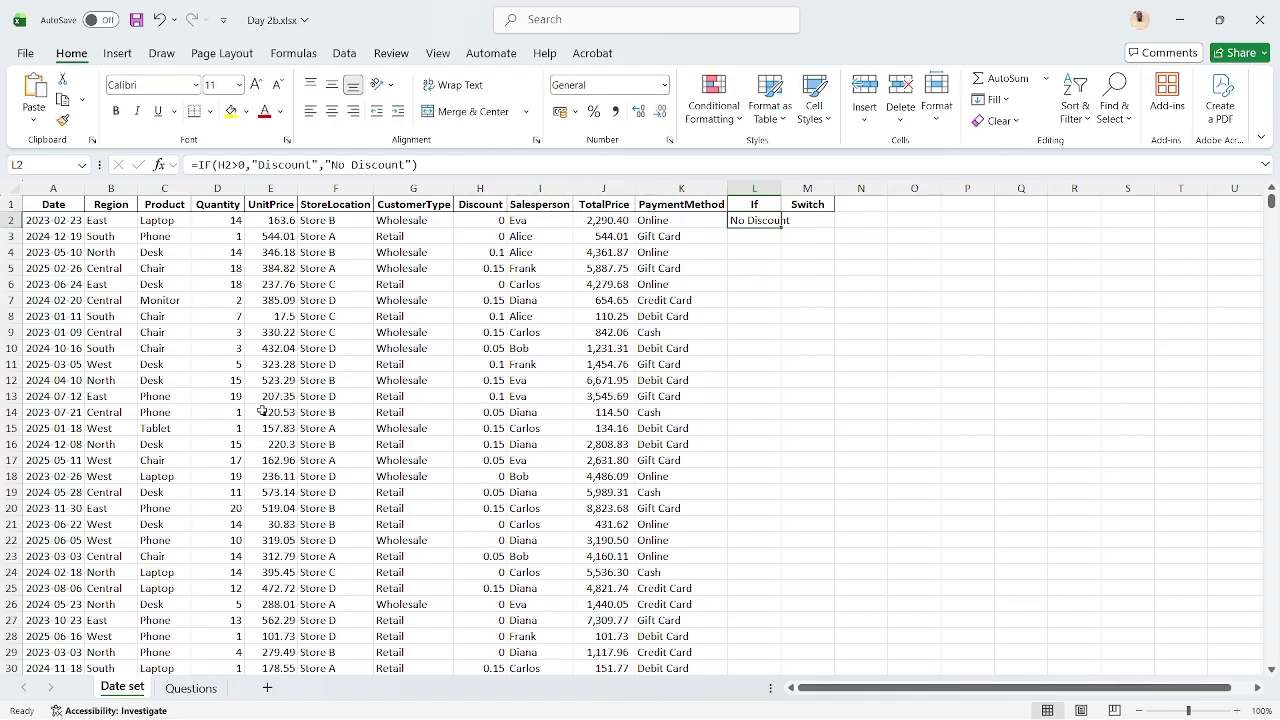
Autofit column L to its contents and copy the IF formula from L2 down to L6
double_click(781, 188)
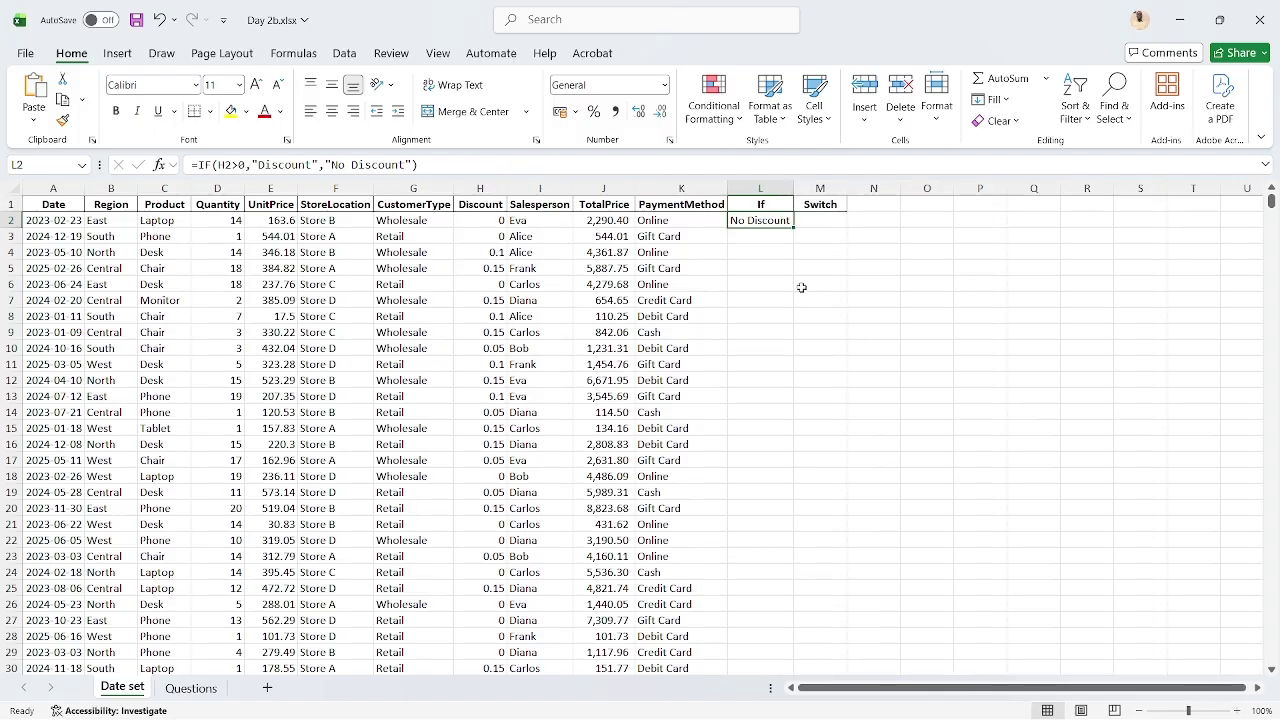
drag(793, 233, 797, 292)
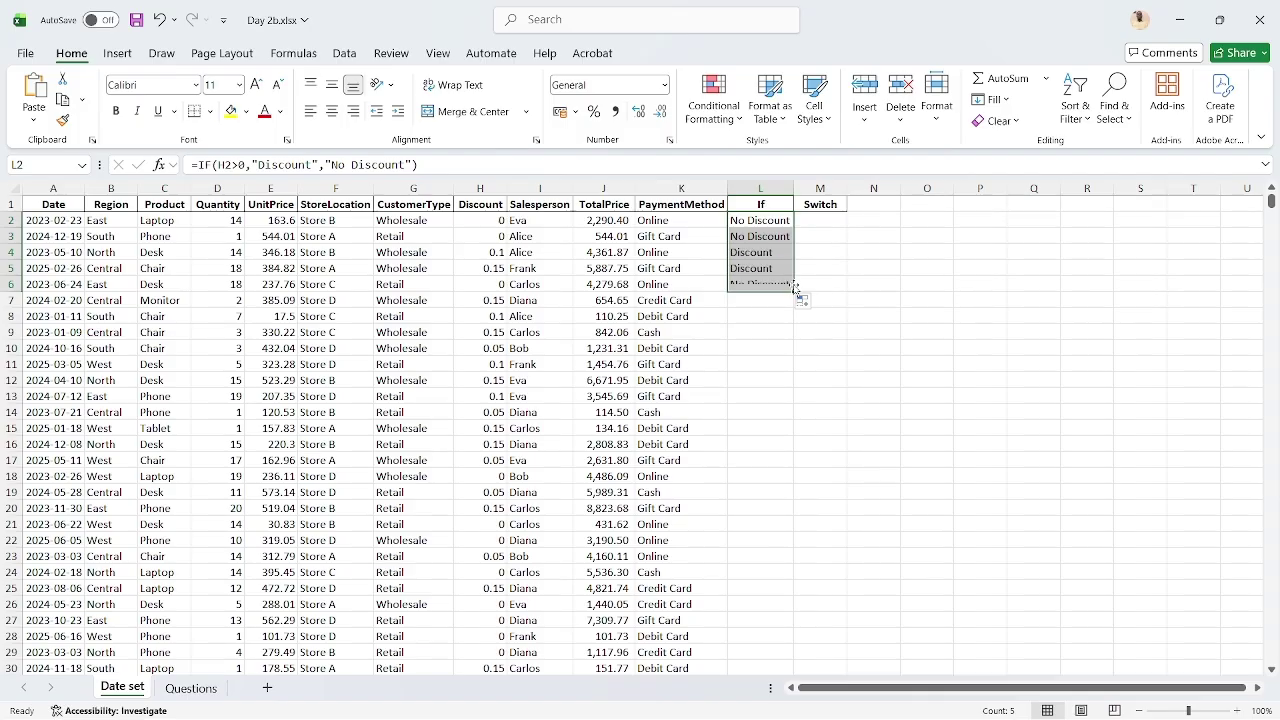
Check the copied IF formulas in L2 through L6, comparing row 4 with its Discount value in H4
click(766, 222)
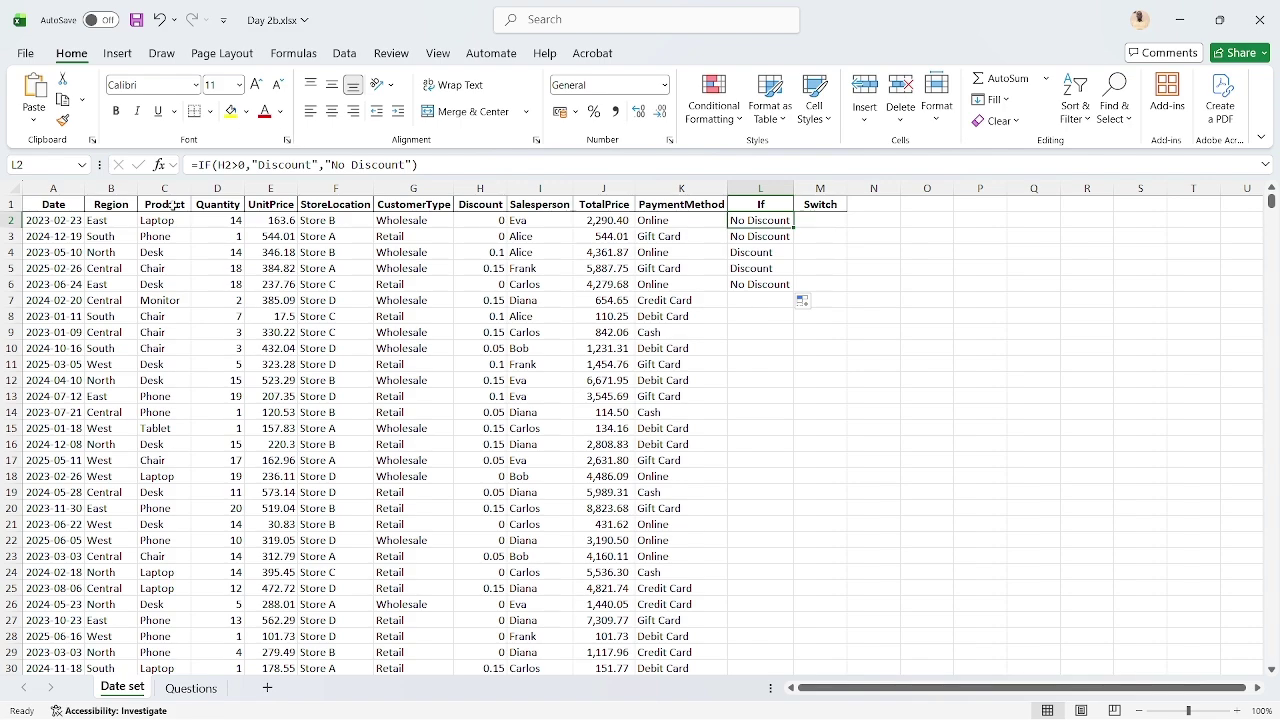
key(Down)
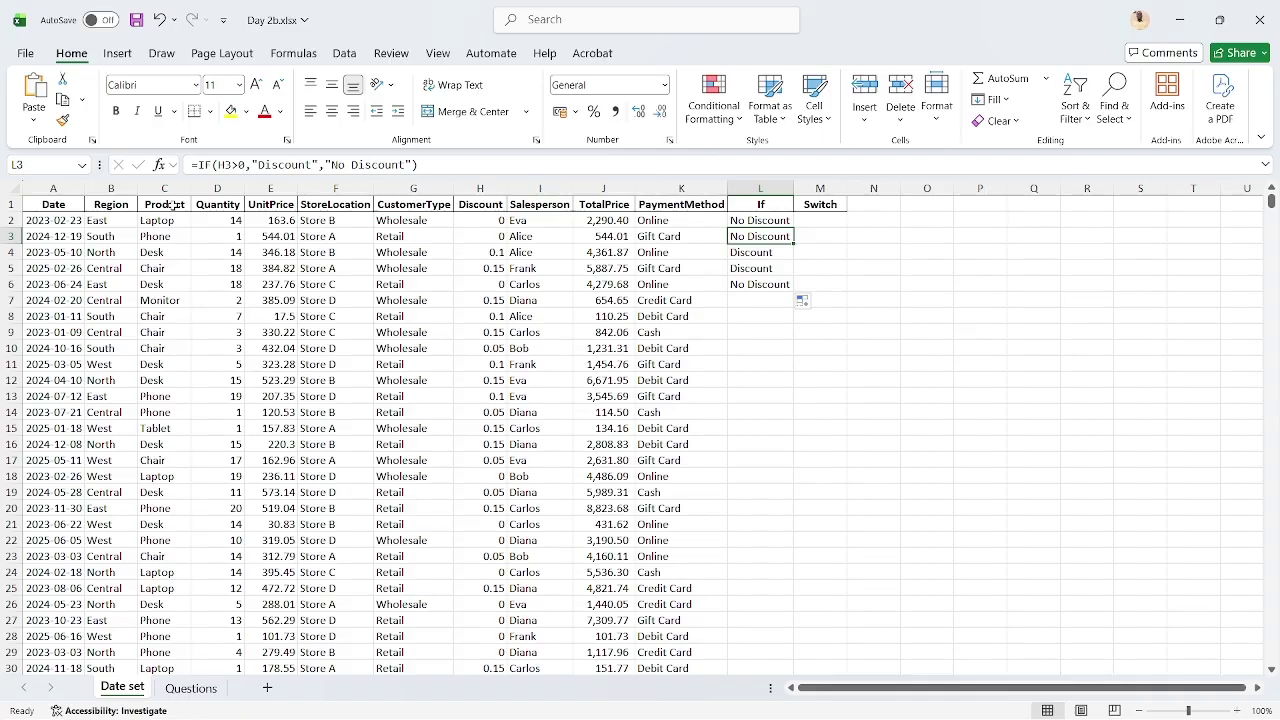
key(Down)
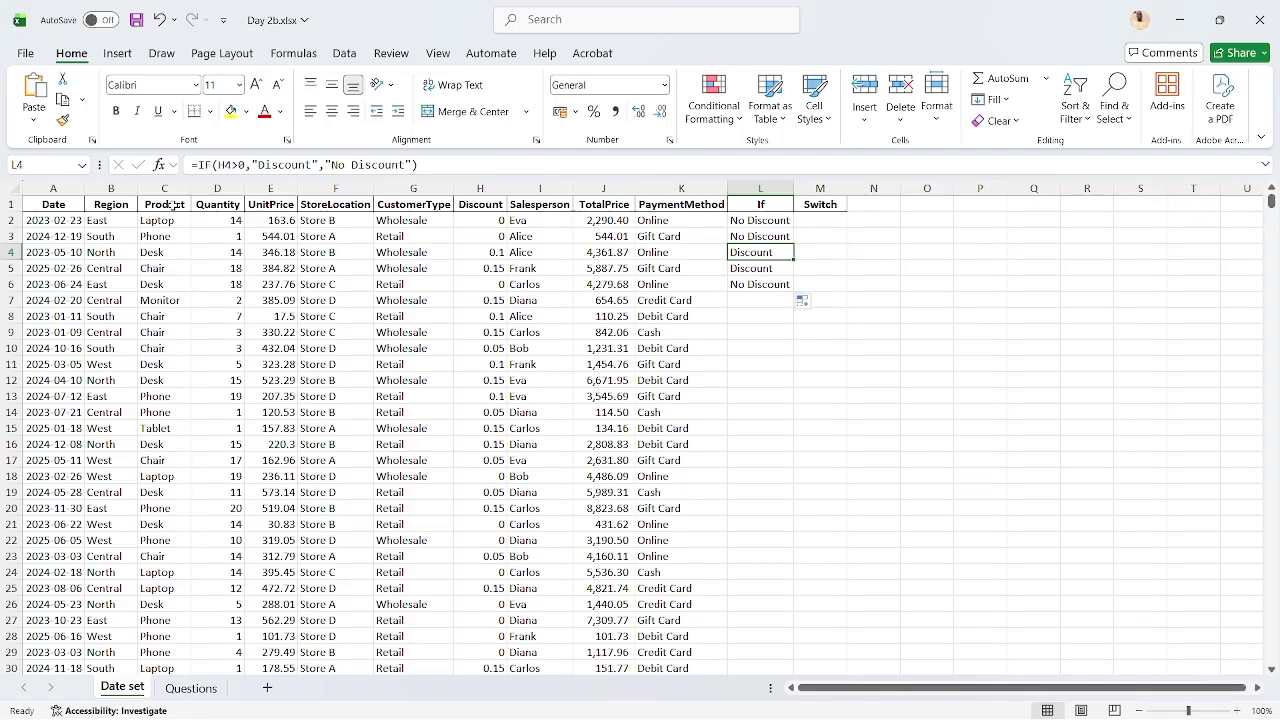
key(Left)
key(Left)
key(Left)
key(Left)
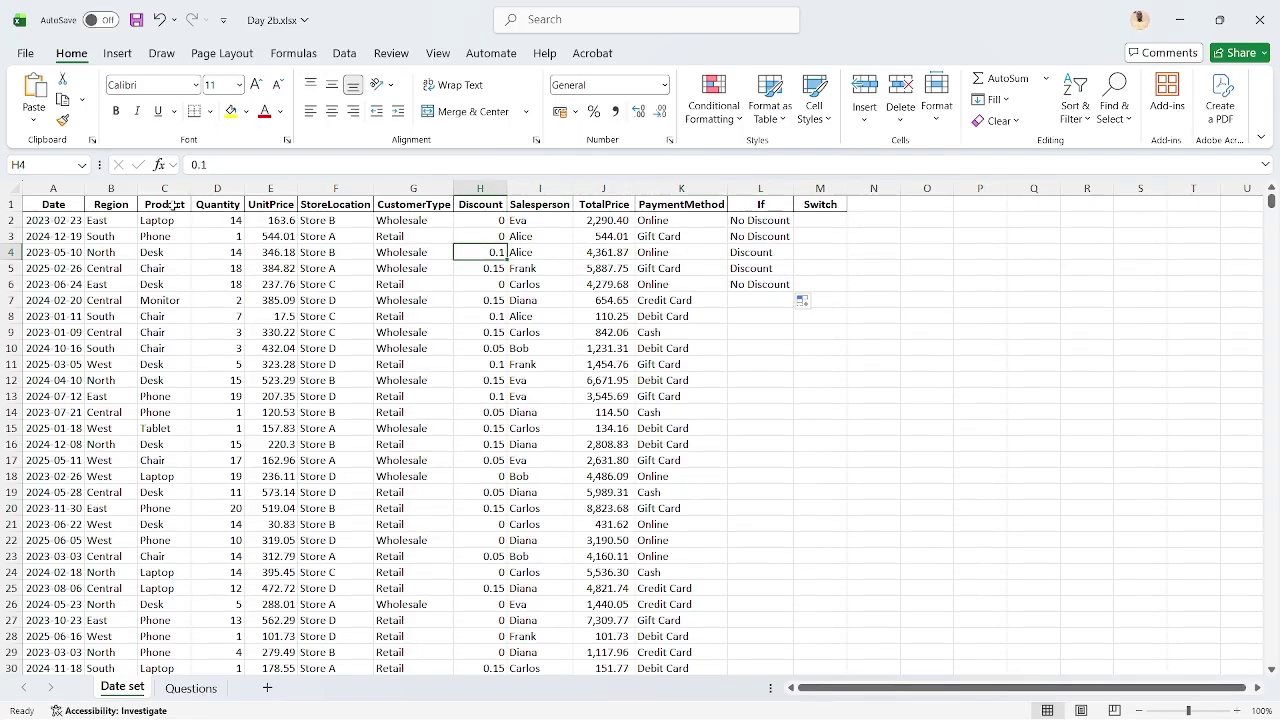
key(Right)
key(Right)
key(Right)
key(Right)
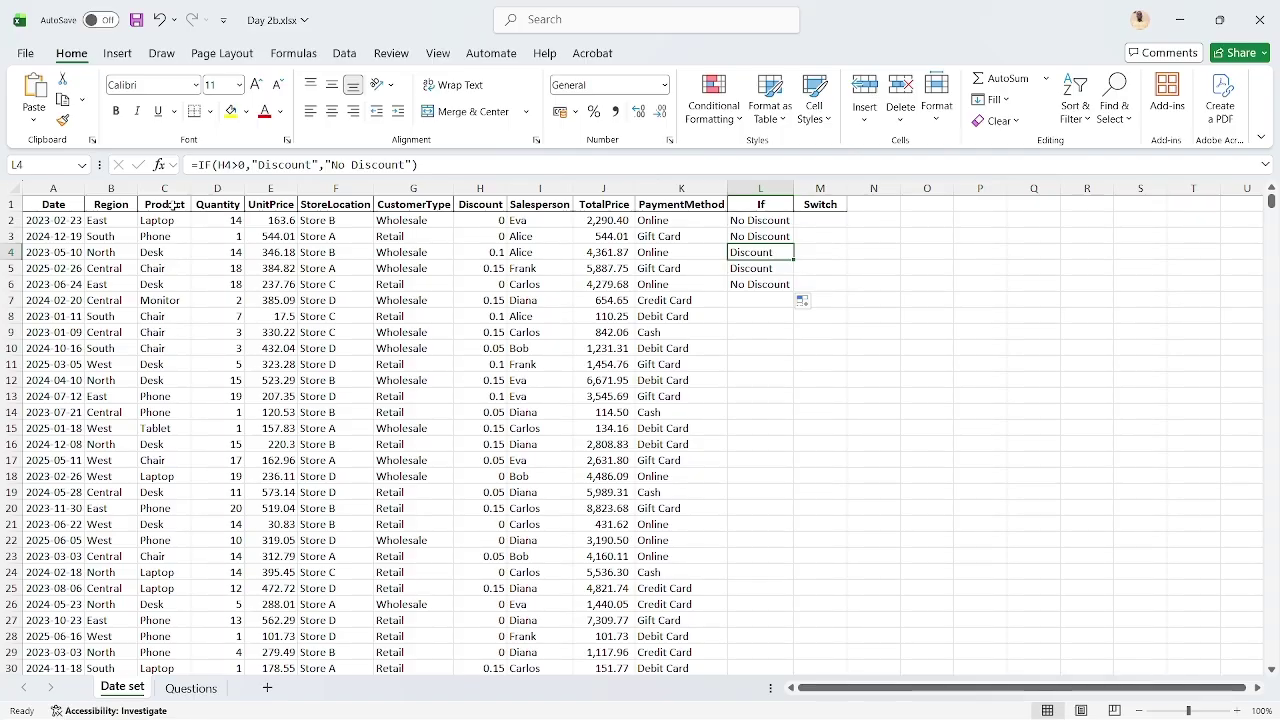
key(Down)
key(Down)
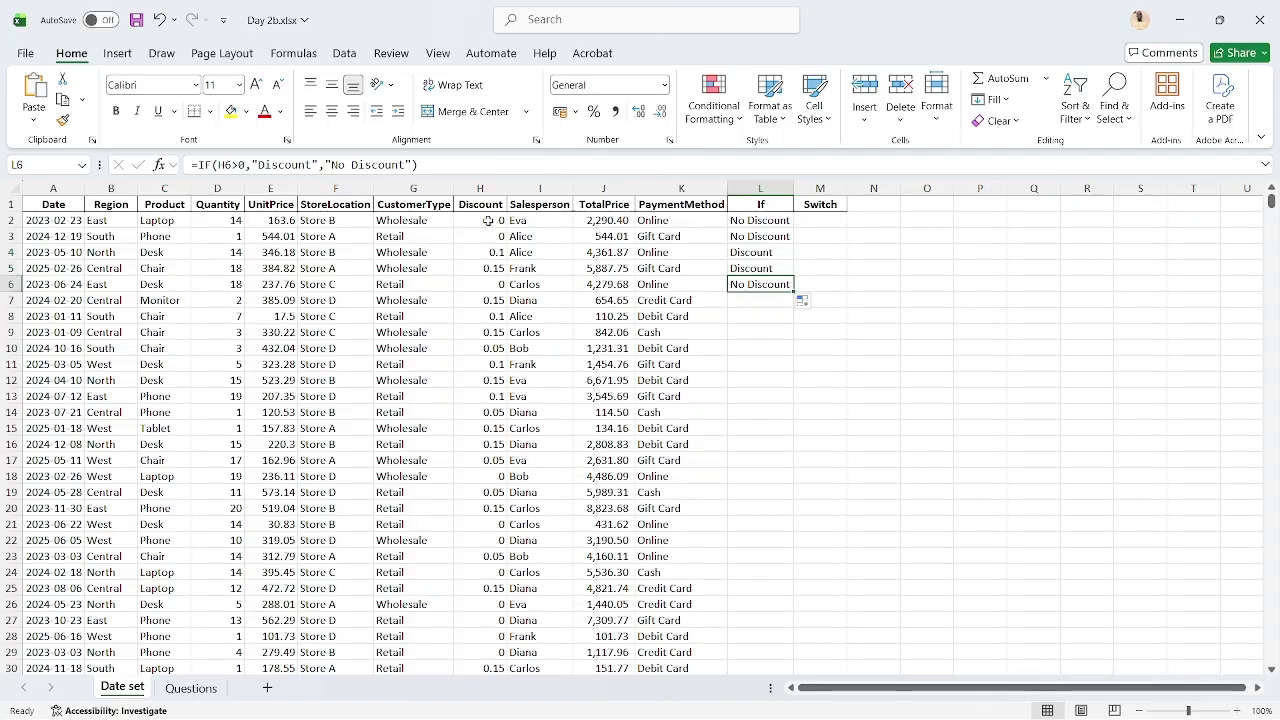
Fill the IF formula from L6 down to the last data row and widen column L slightly
double_click(791, 291)
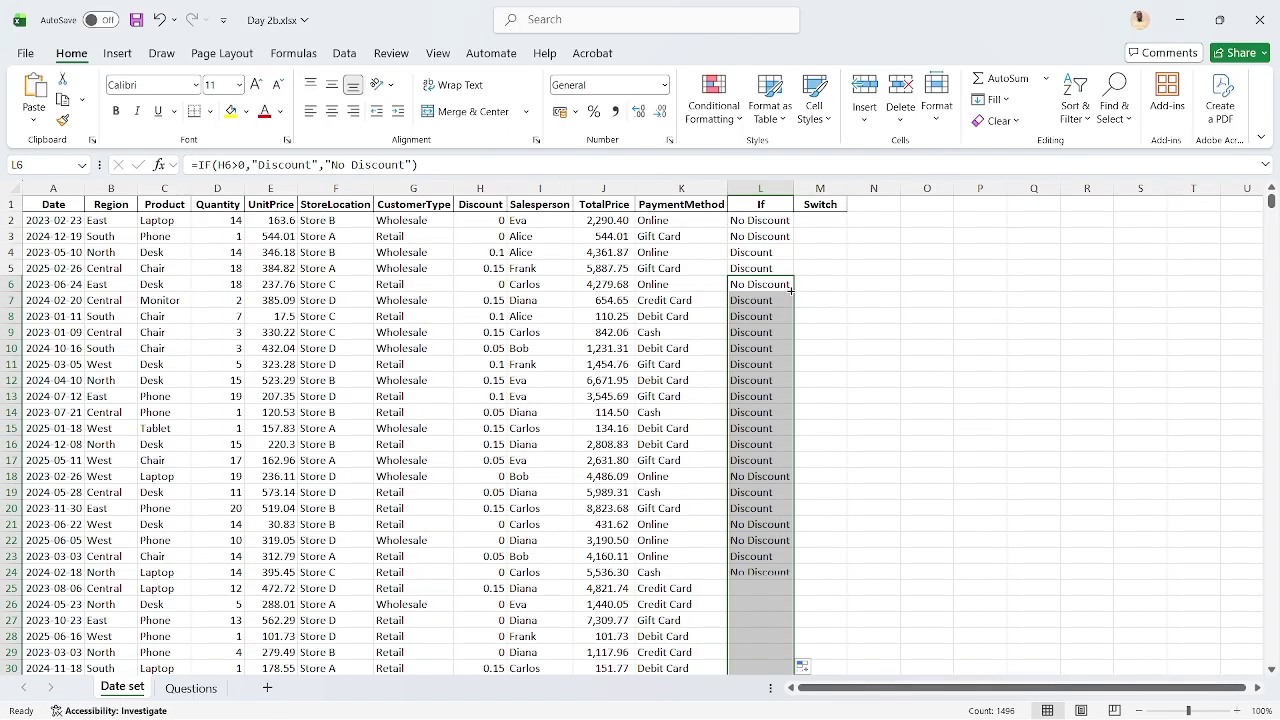
drag(794, 188, 799, 188)
click(813, 221)
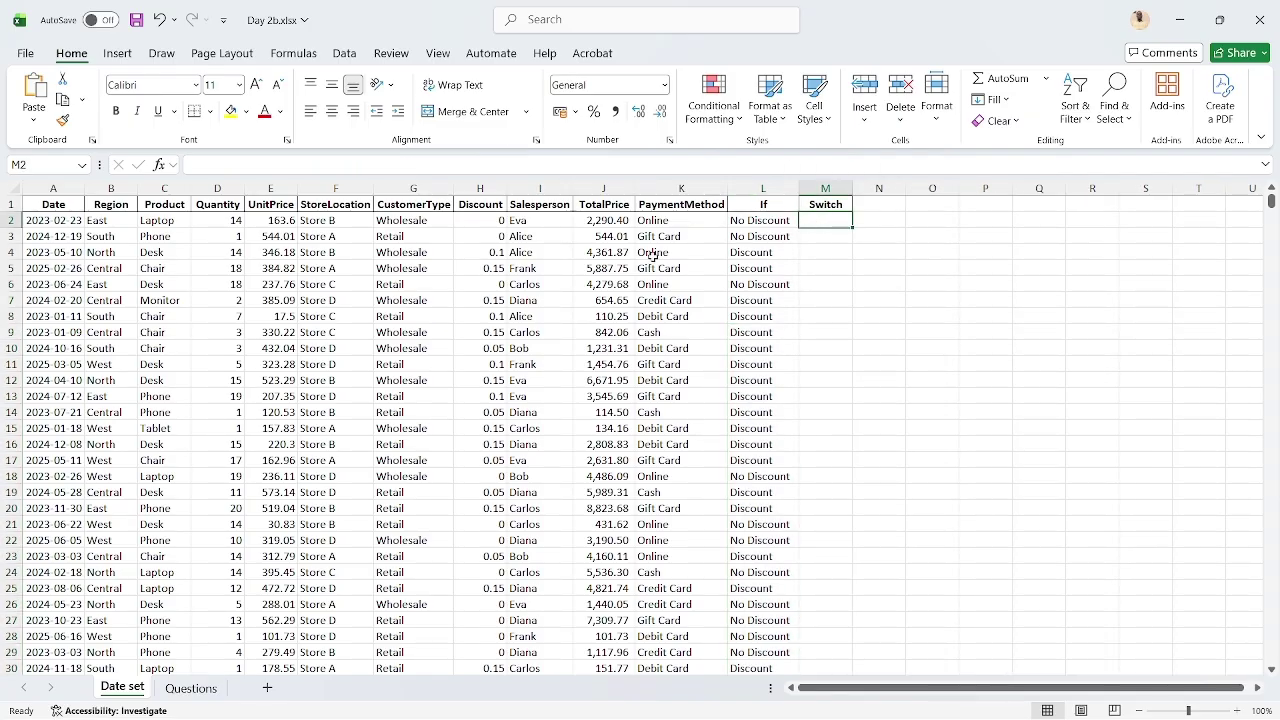
Go to the Questions sheet and select answer cell C3 for the total sales question
click(193, 688)
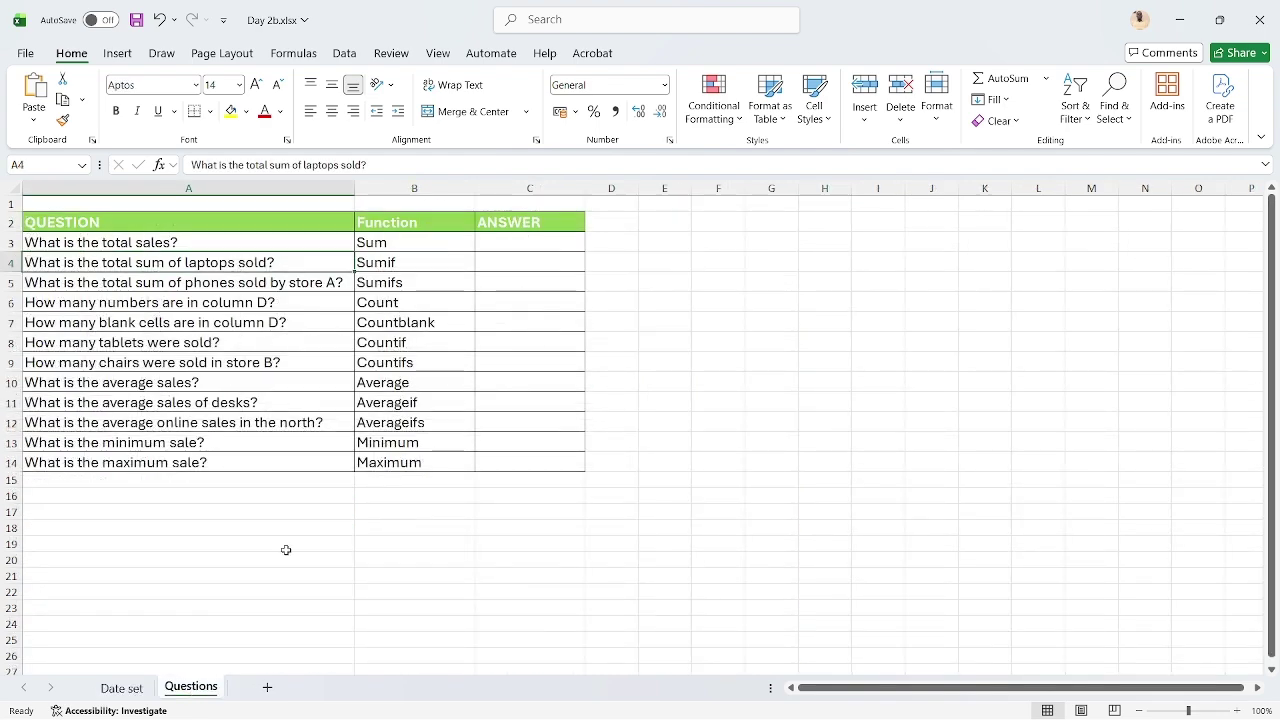
click(502, 244)
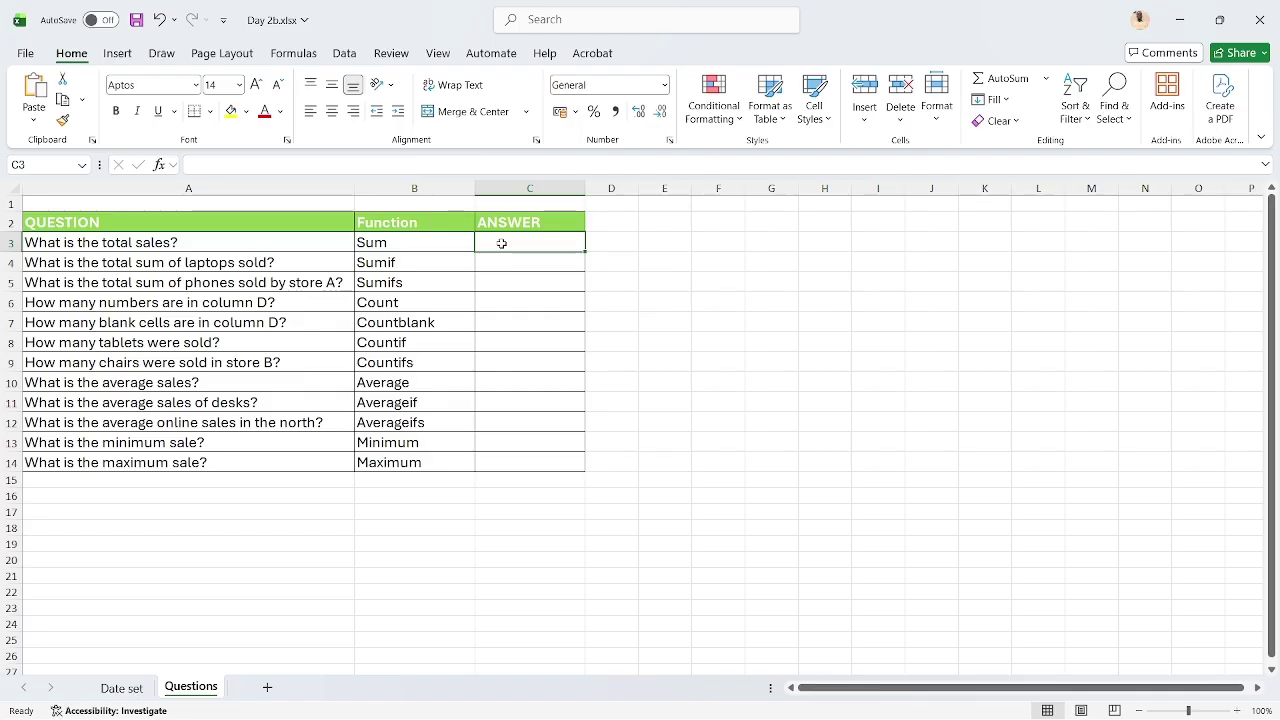
click(294, 58)
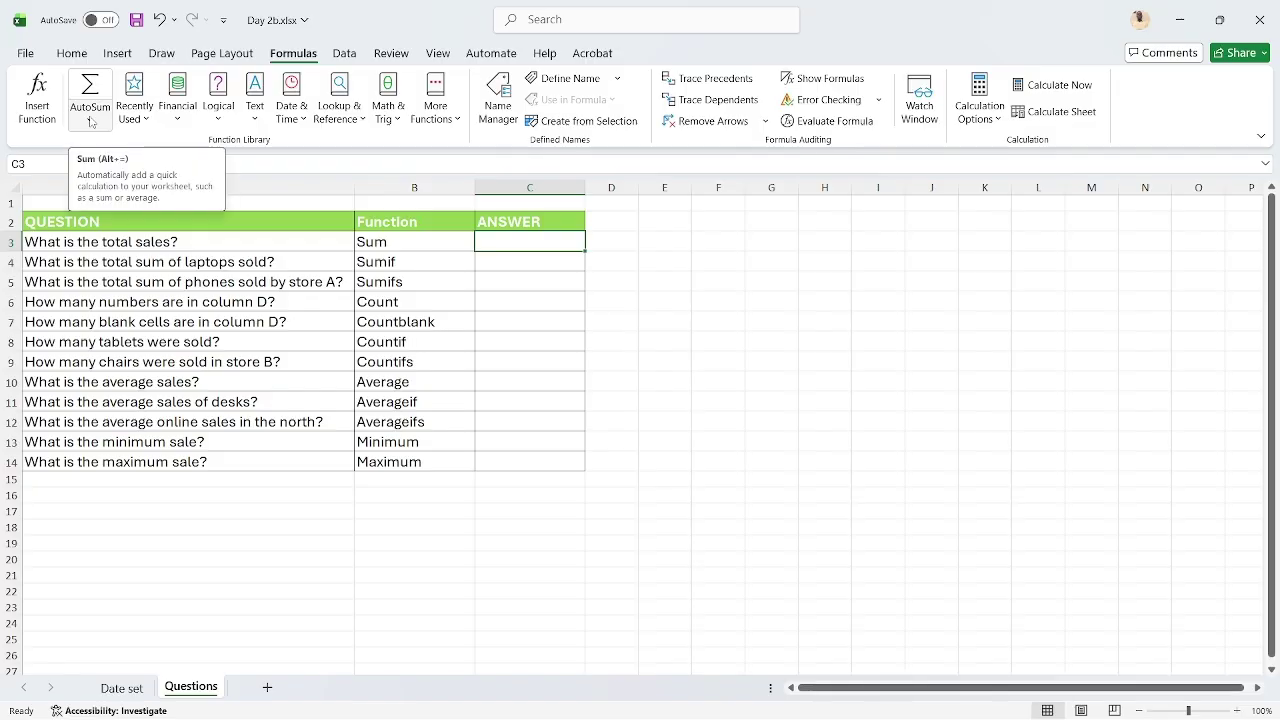
click(216, 115)
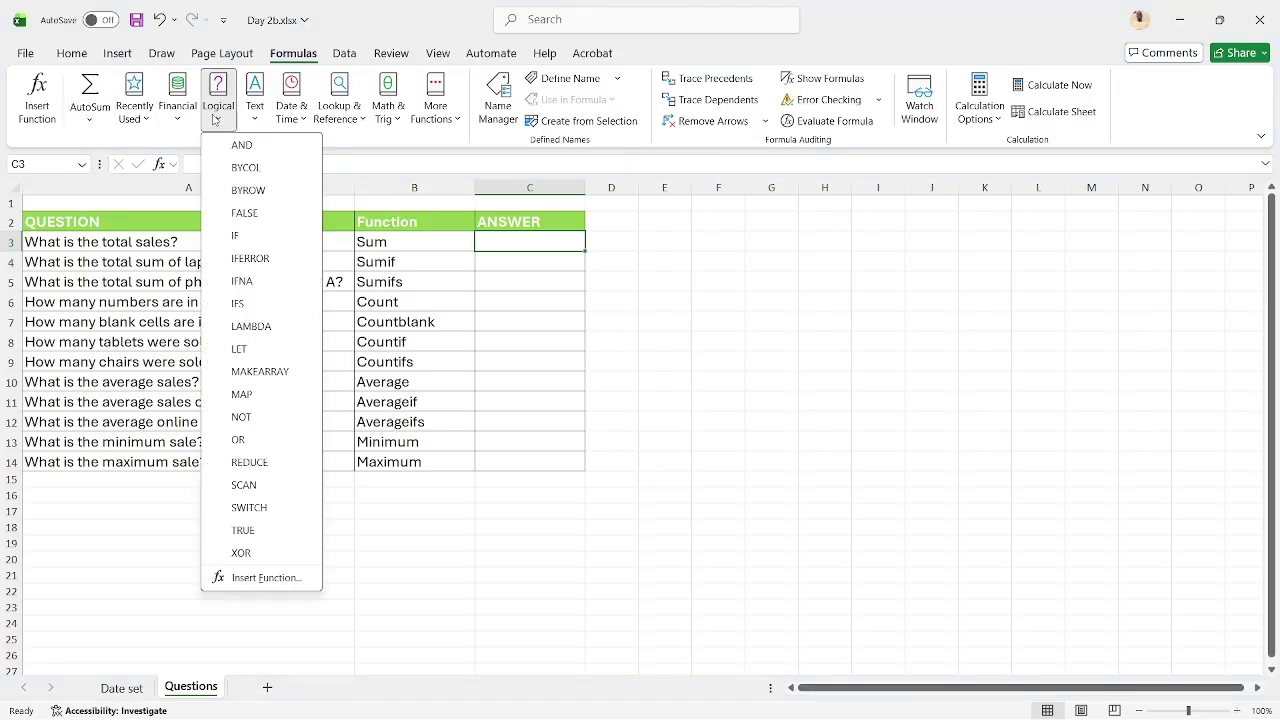
click(216, 115)
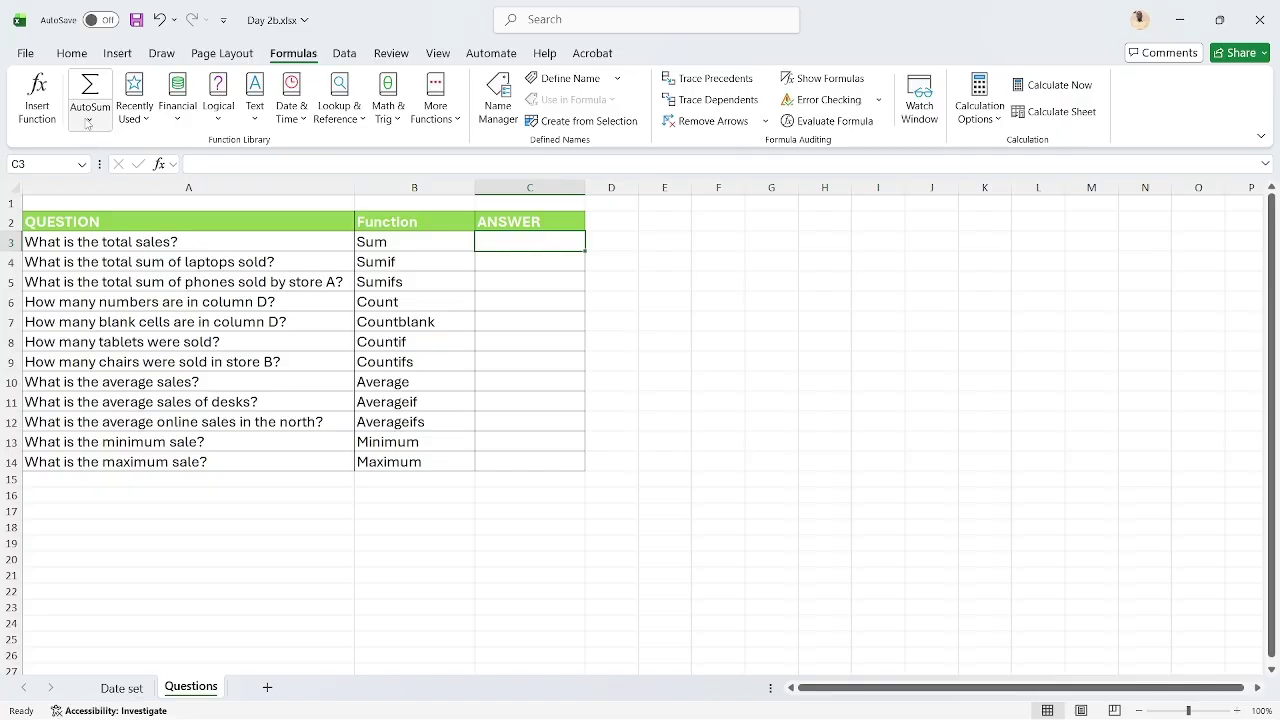
click(87, 121)
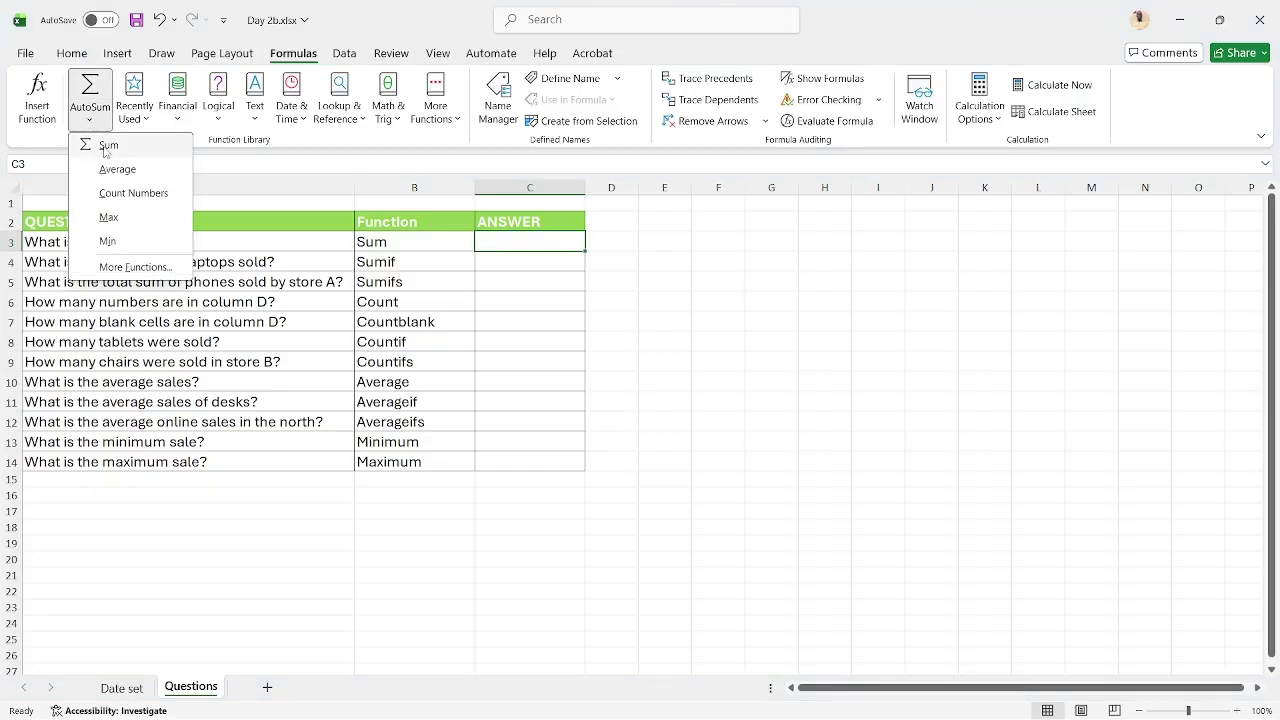
click(107, 146)
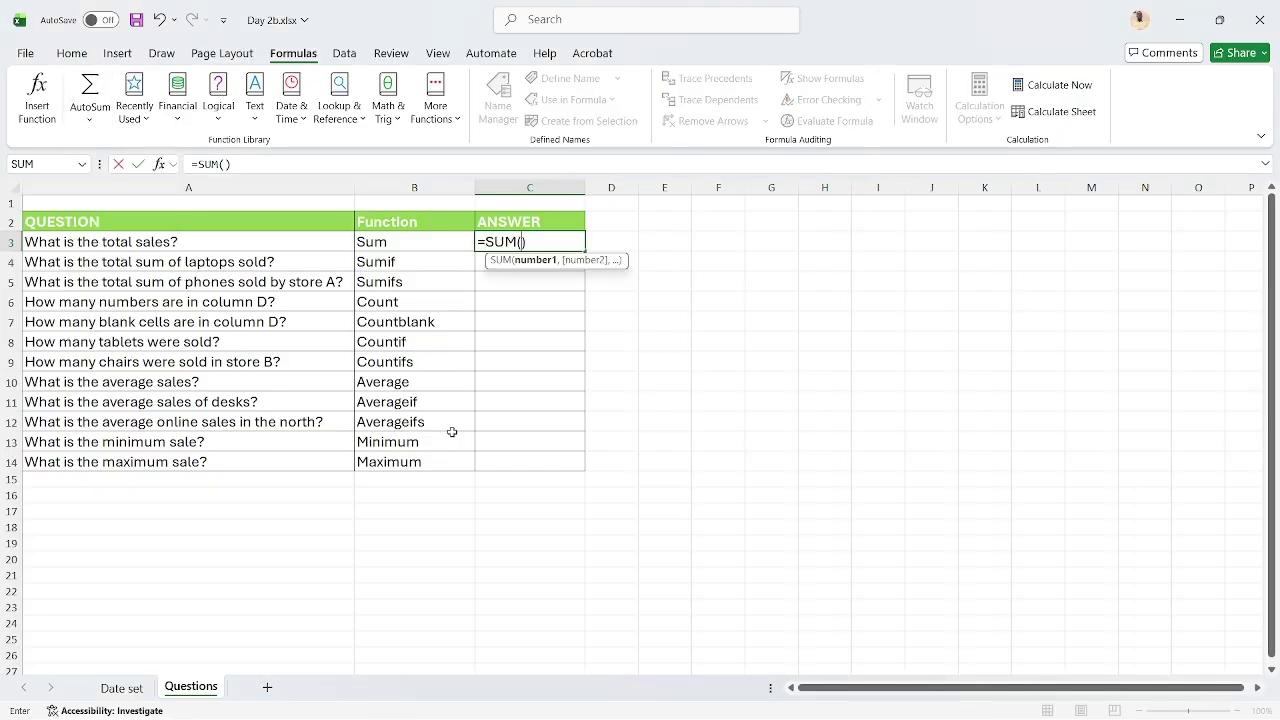
key(Escape)
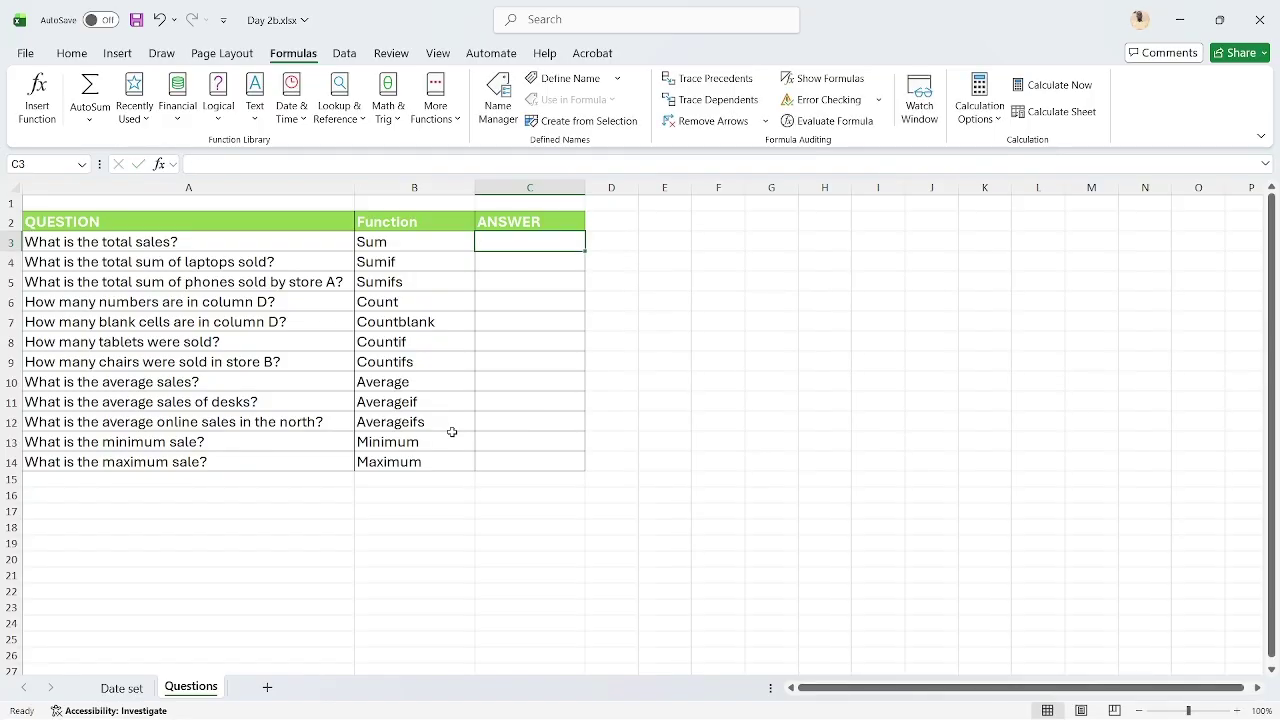
click(80, 53)
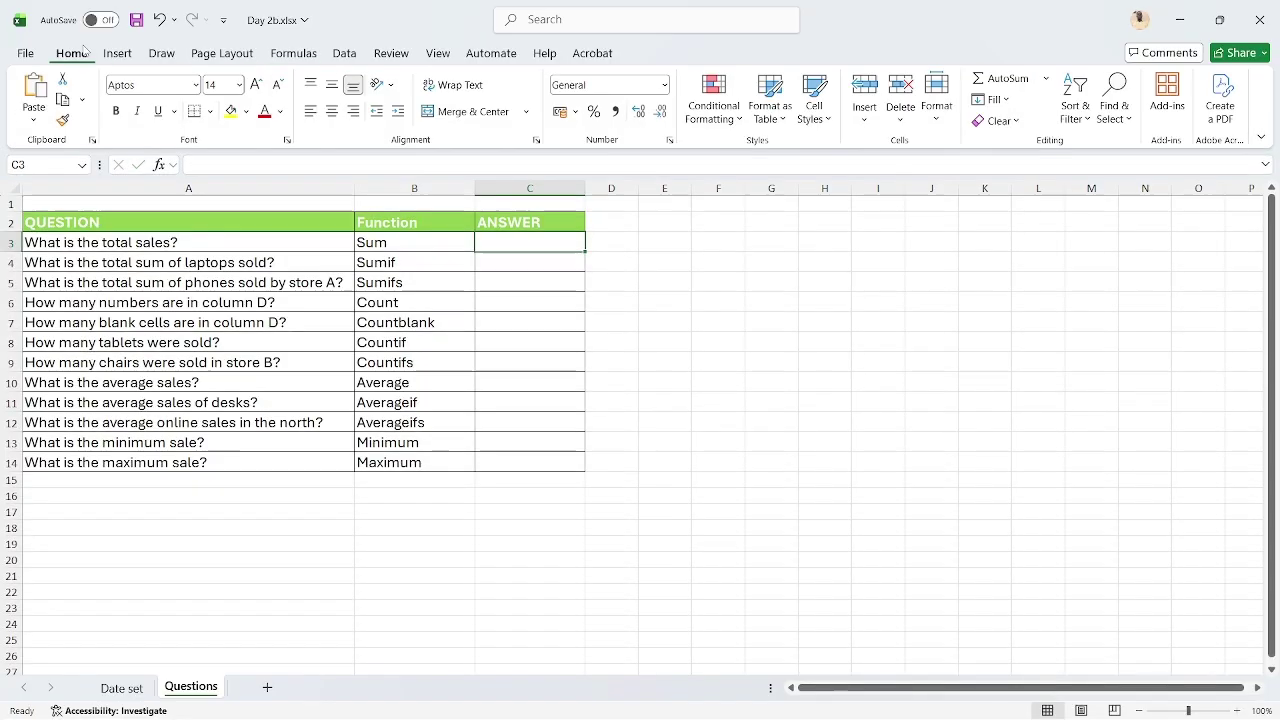
Answer the total sales question in C3 with =SUM('Date set'!J2:J1501)
text(=)
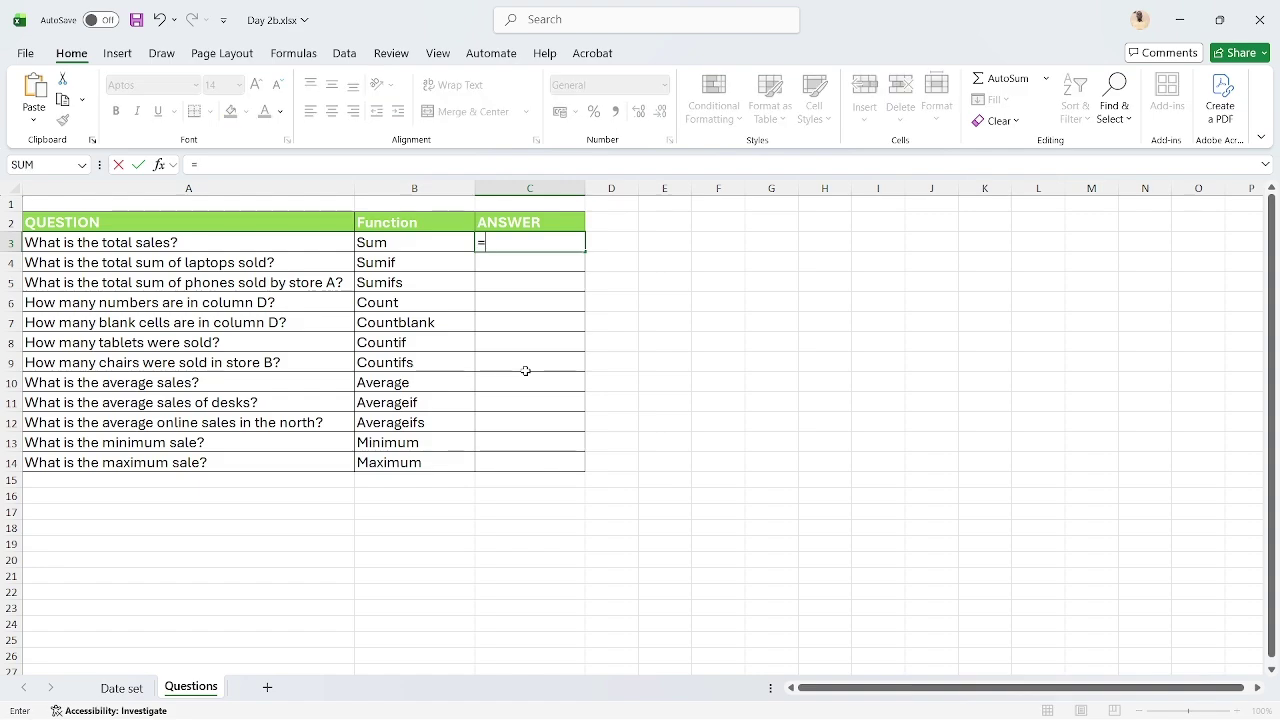
text(SUM)
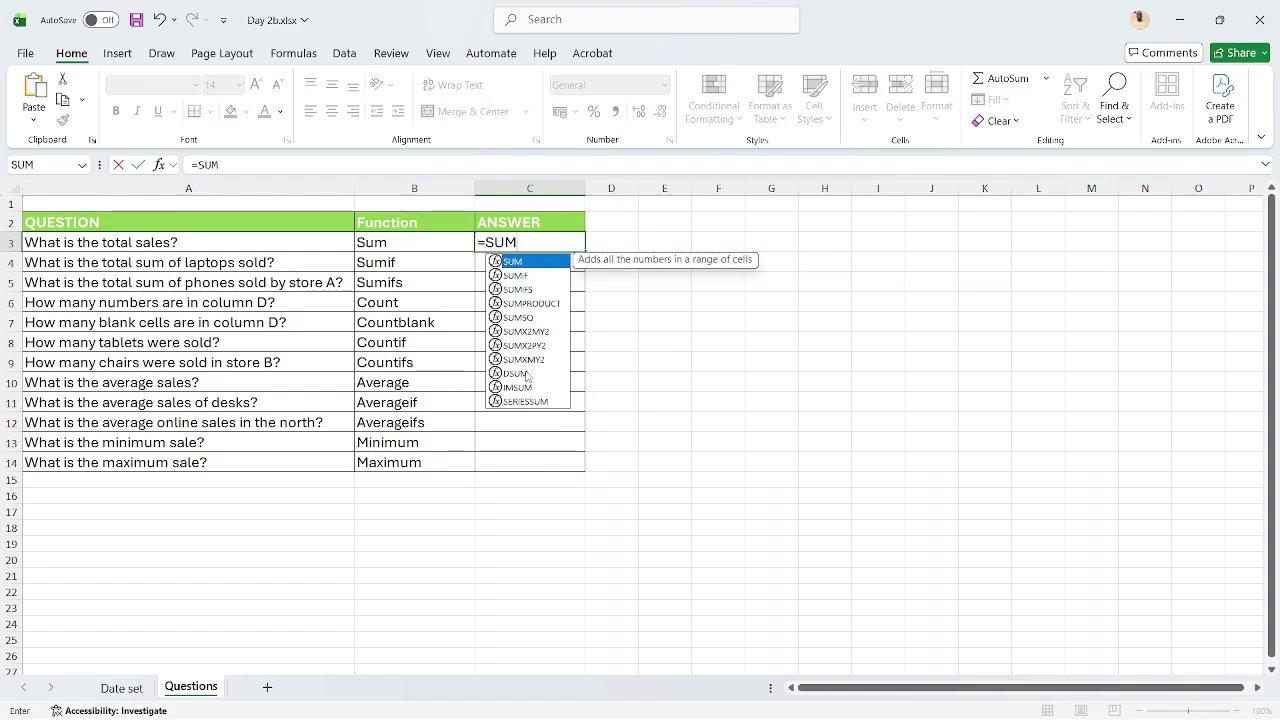
text(()
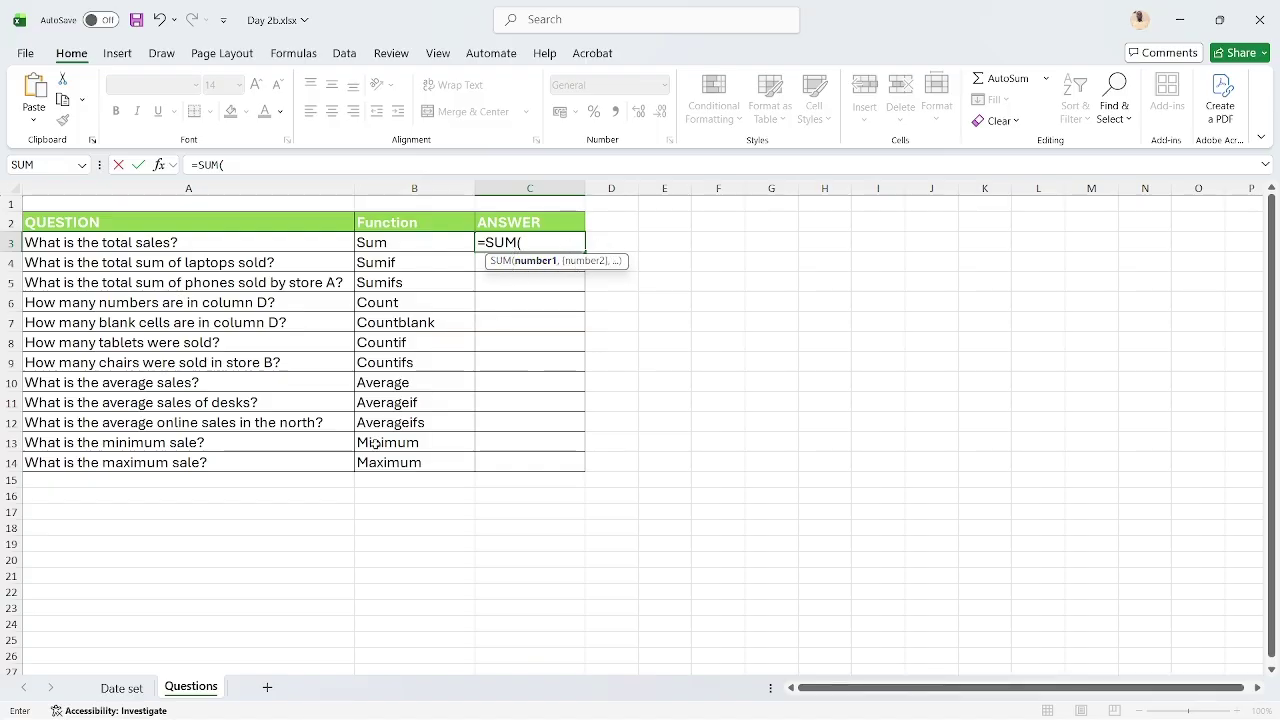
click(137, 692)
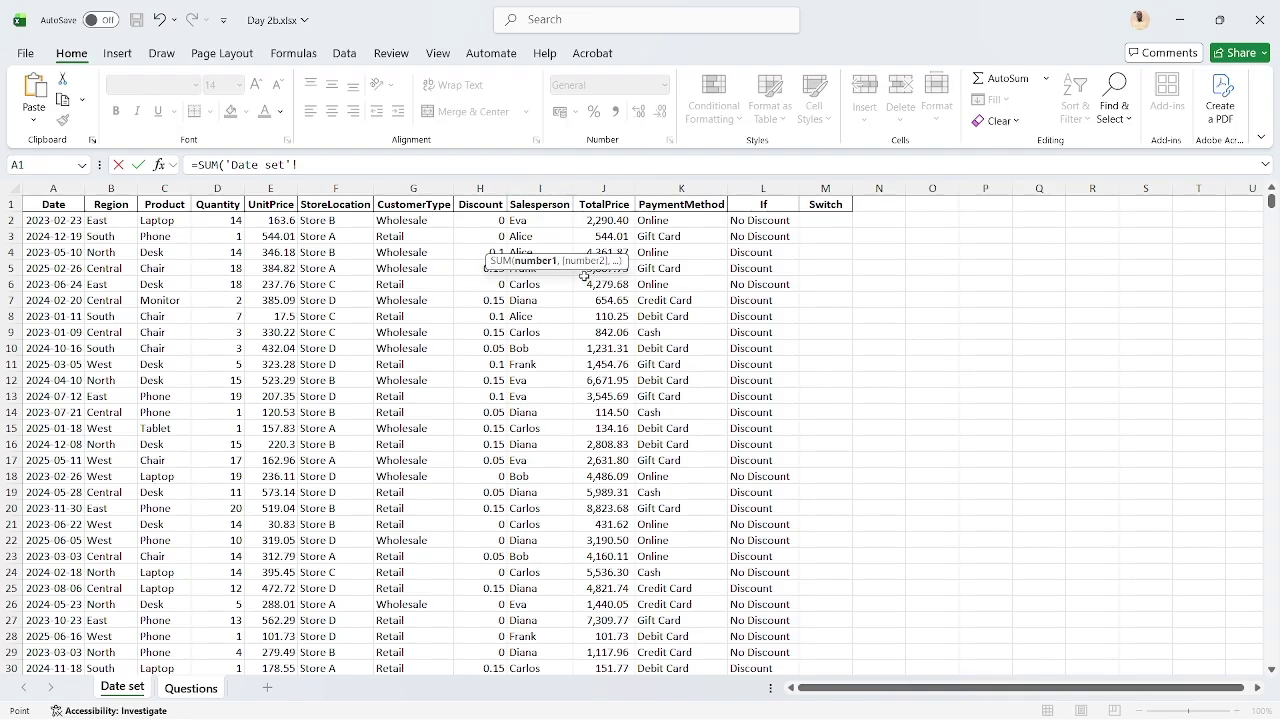
click(608, 219)
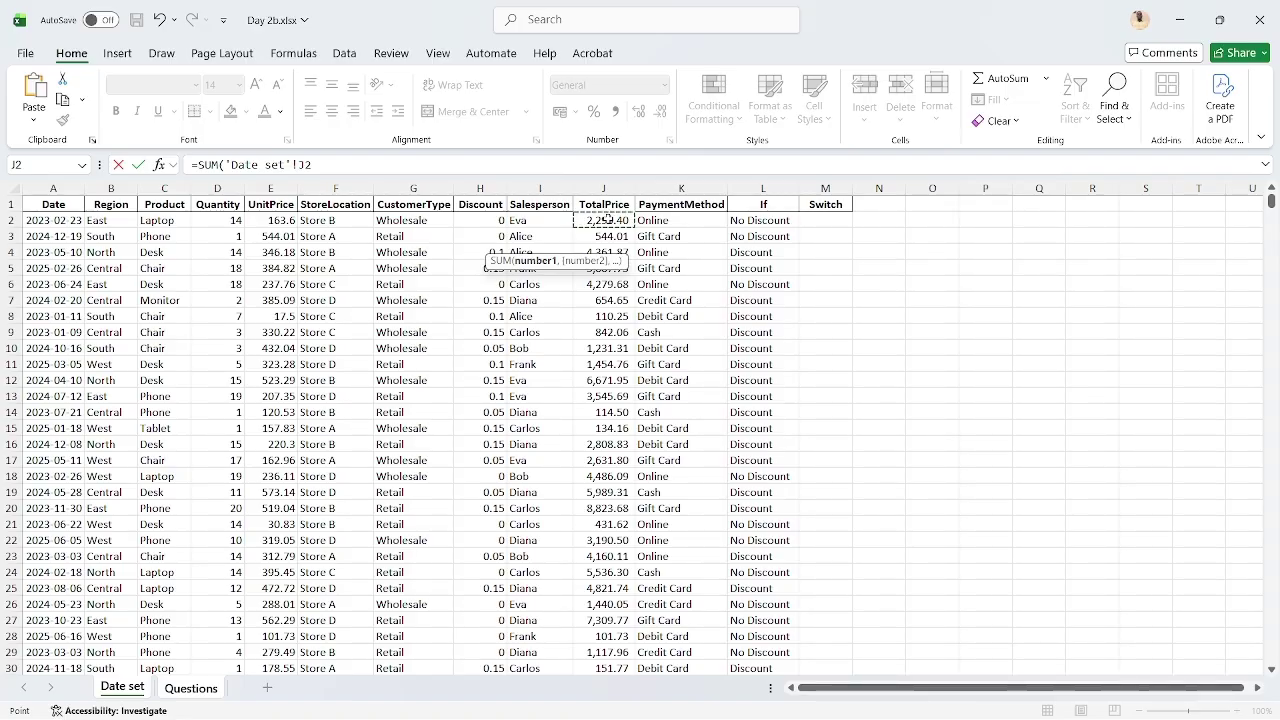
key(ctrl+shift+Down)
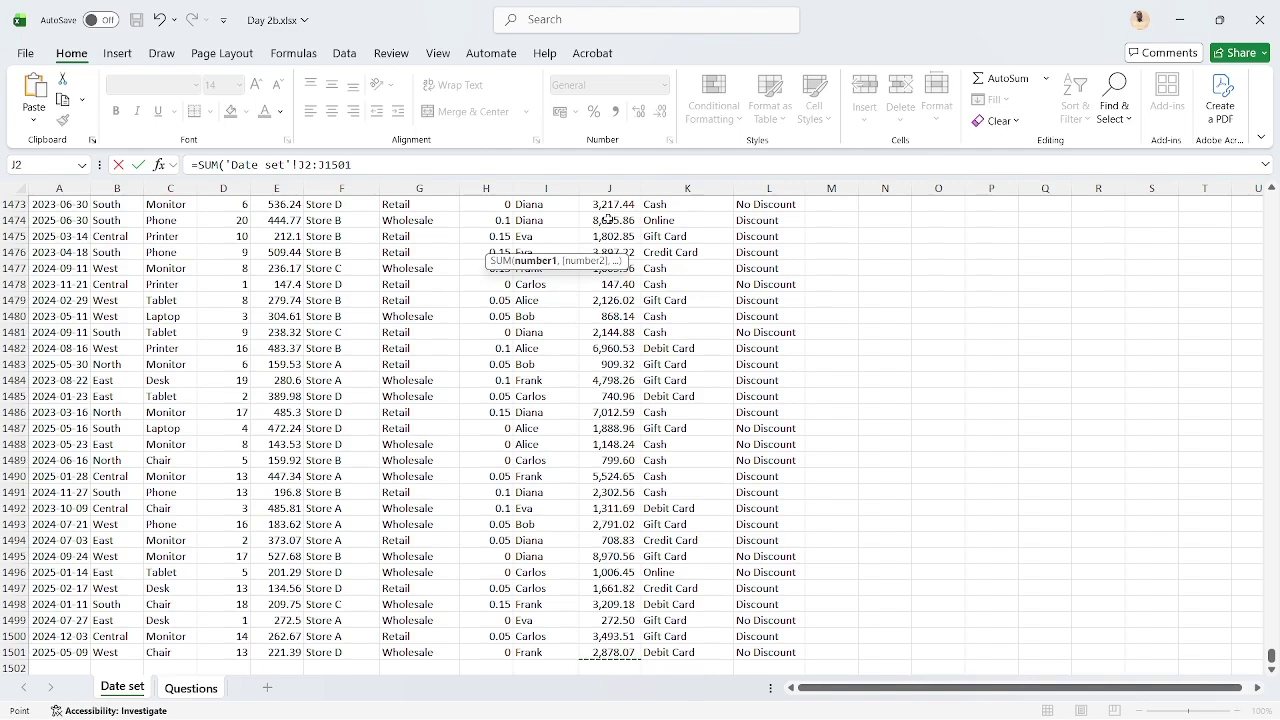
text())
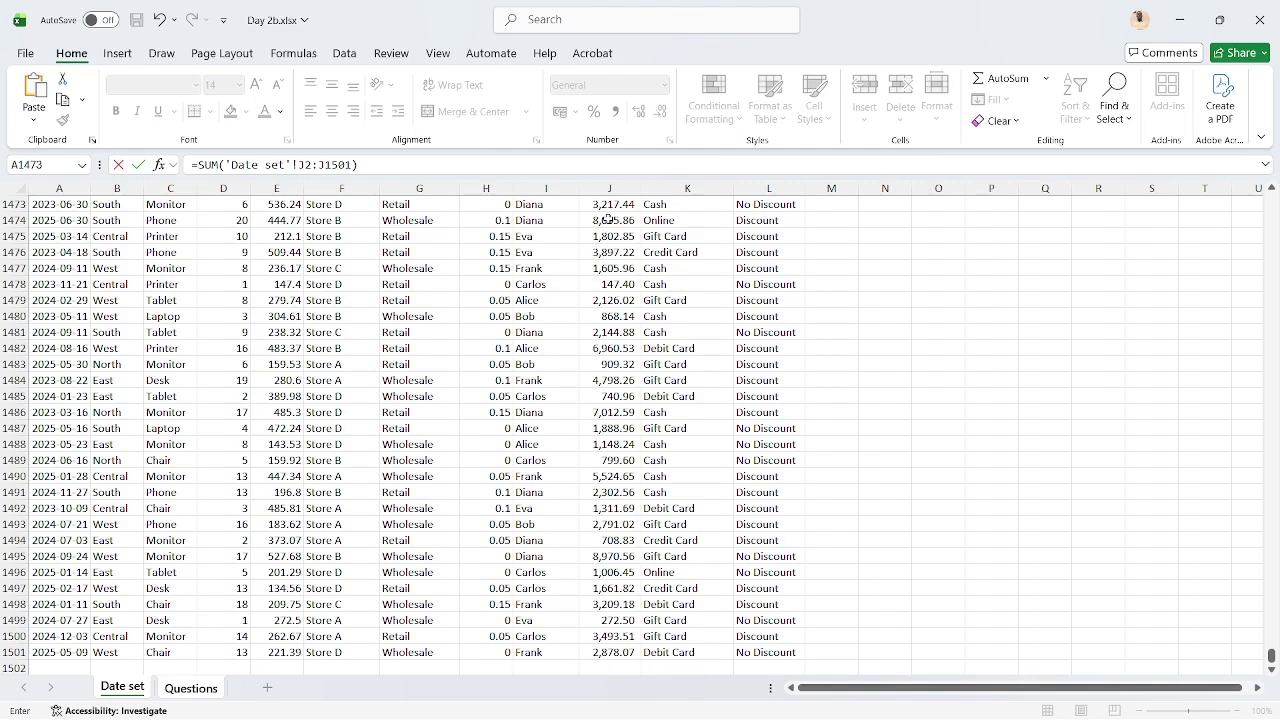
key(Return)
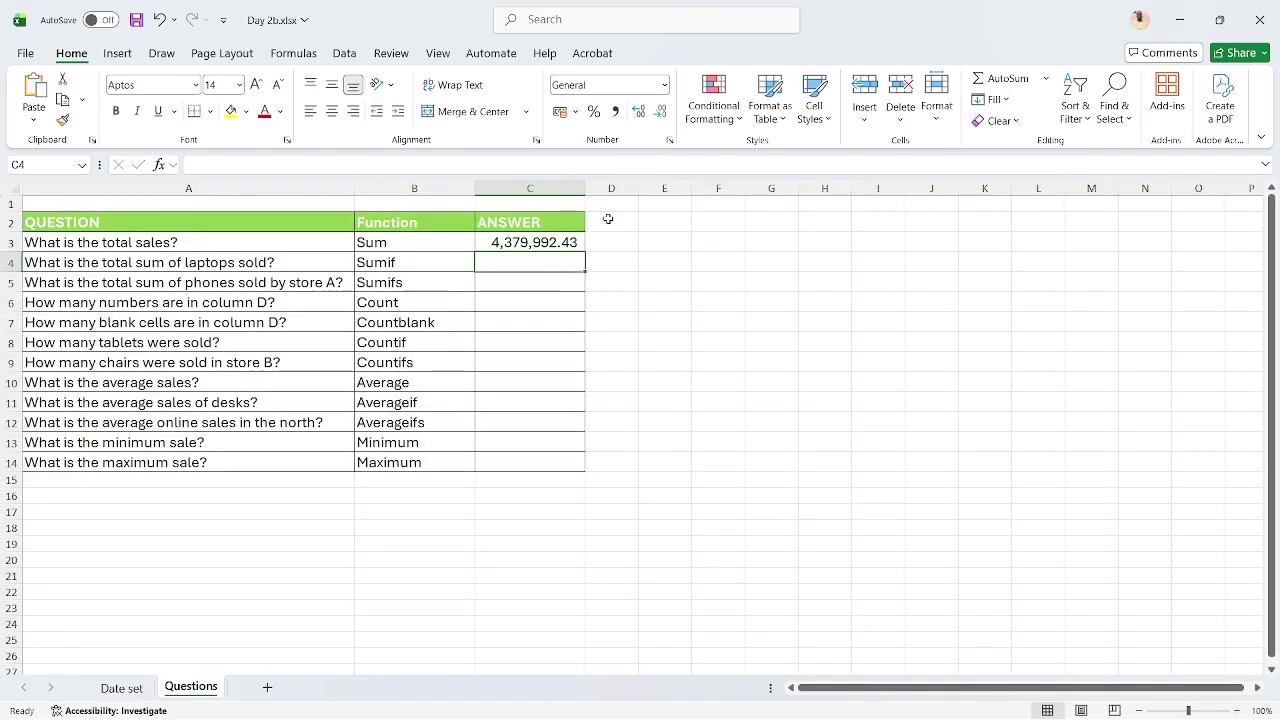
Clear C3 and rebuild its SUM formula over the TotalPrice range J2:J1501 on the Date set sheet
key(Up)
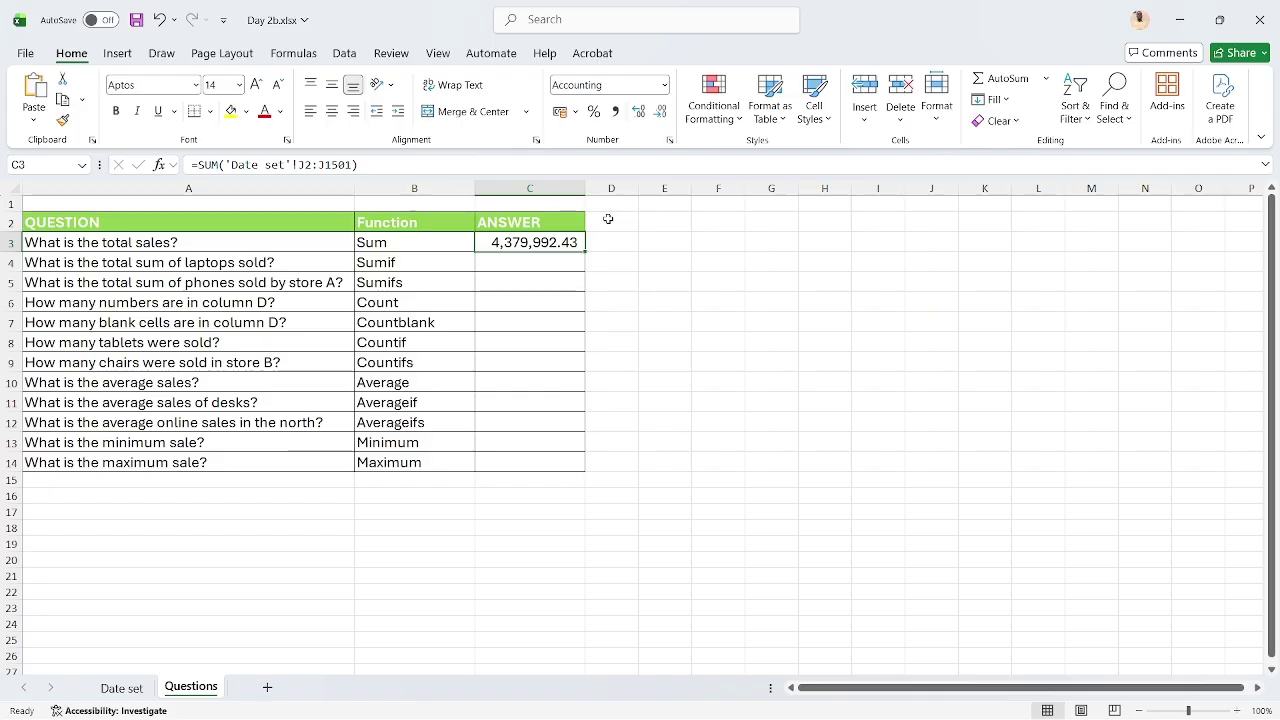
key(Delete)
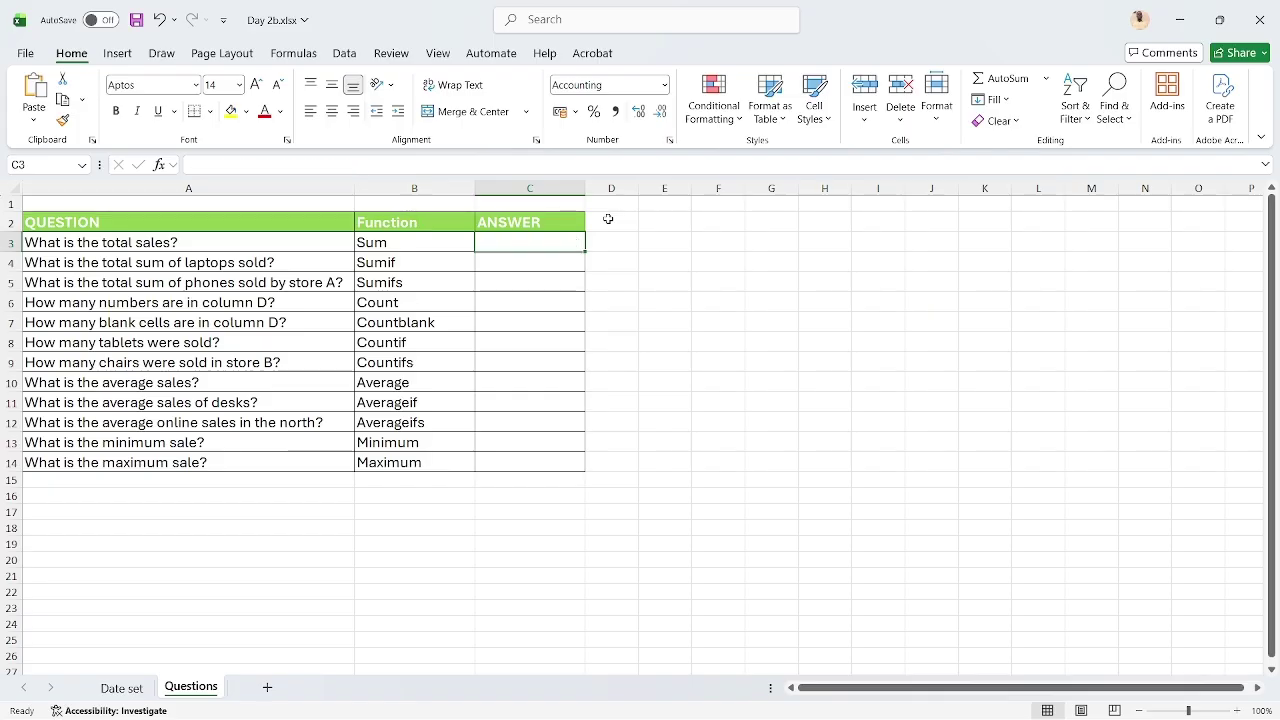
text(=)
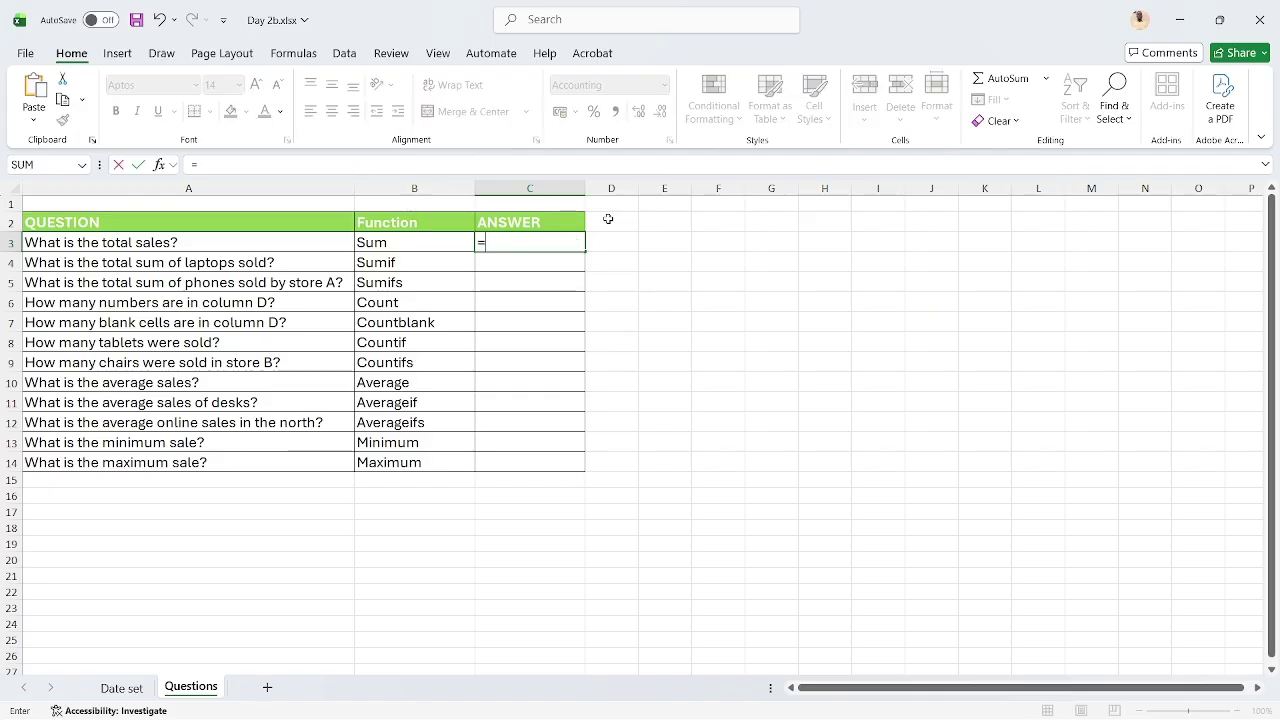
text(SUM)
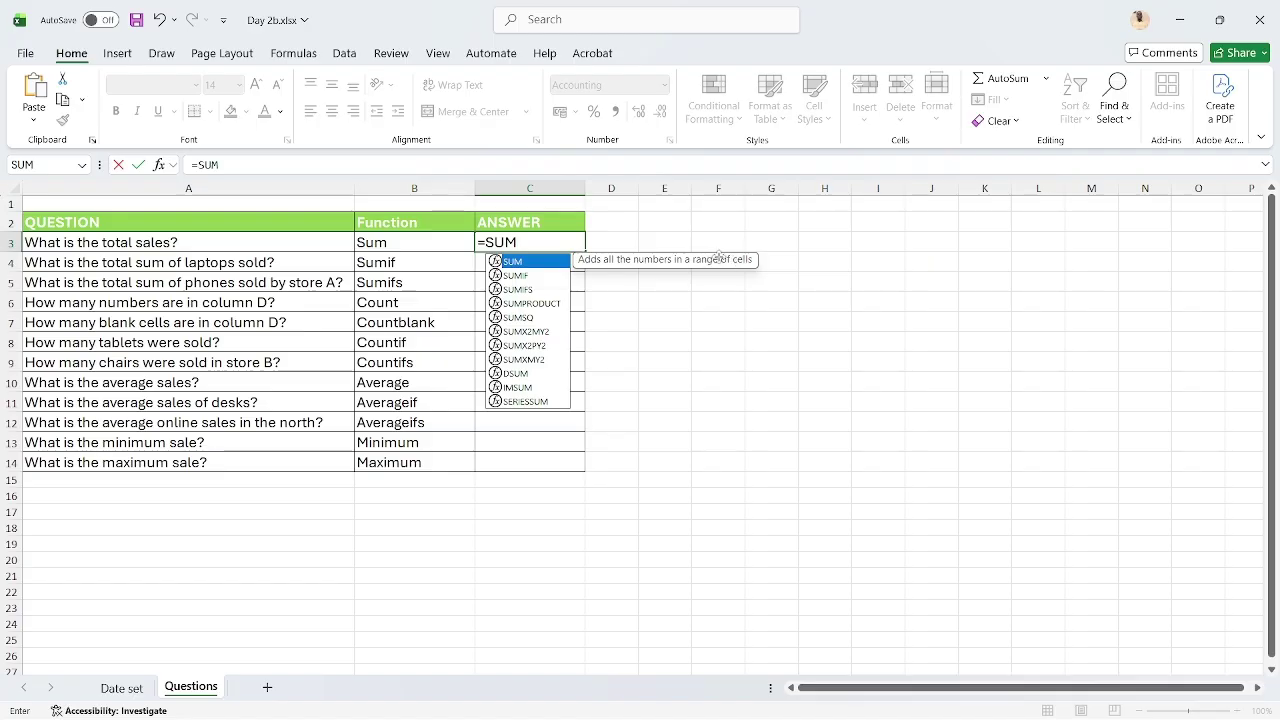
text(()
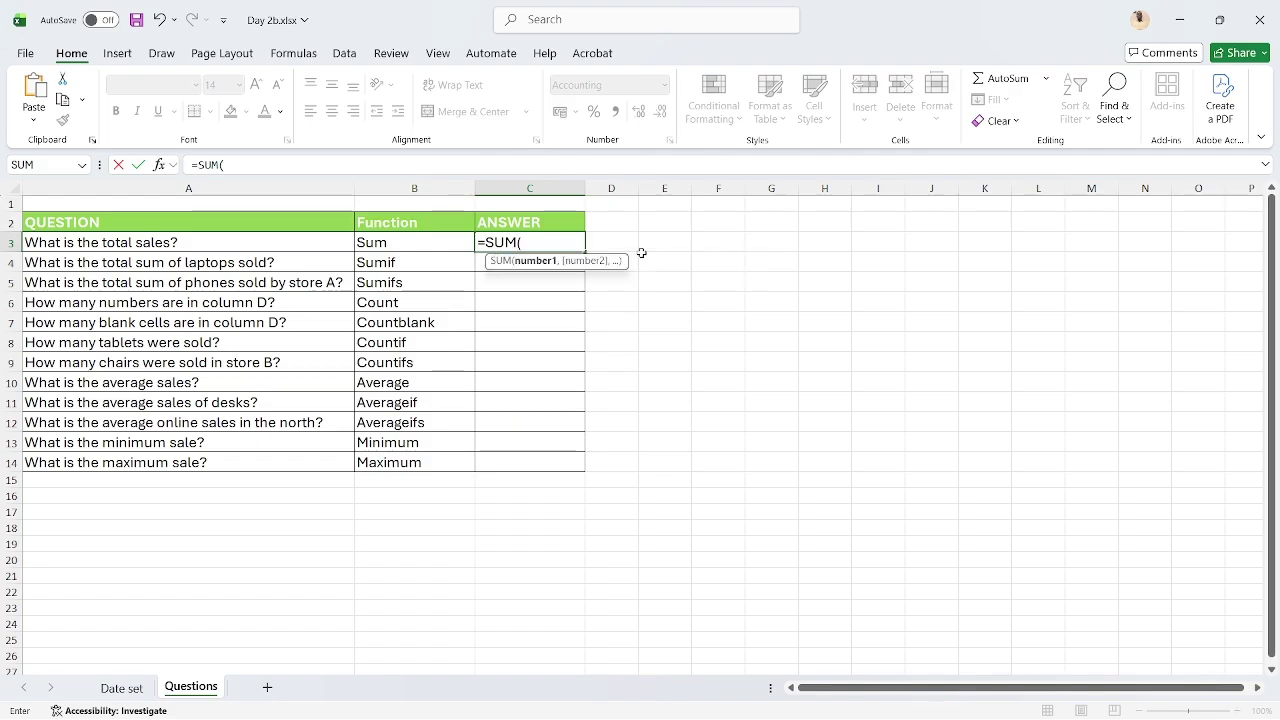
click(122, 688)
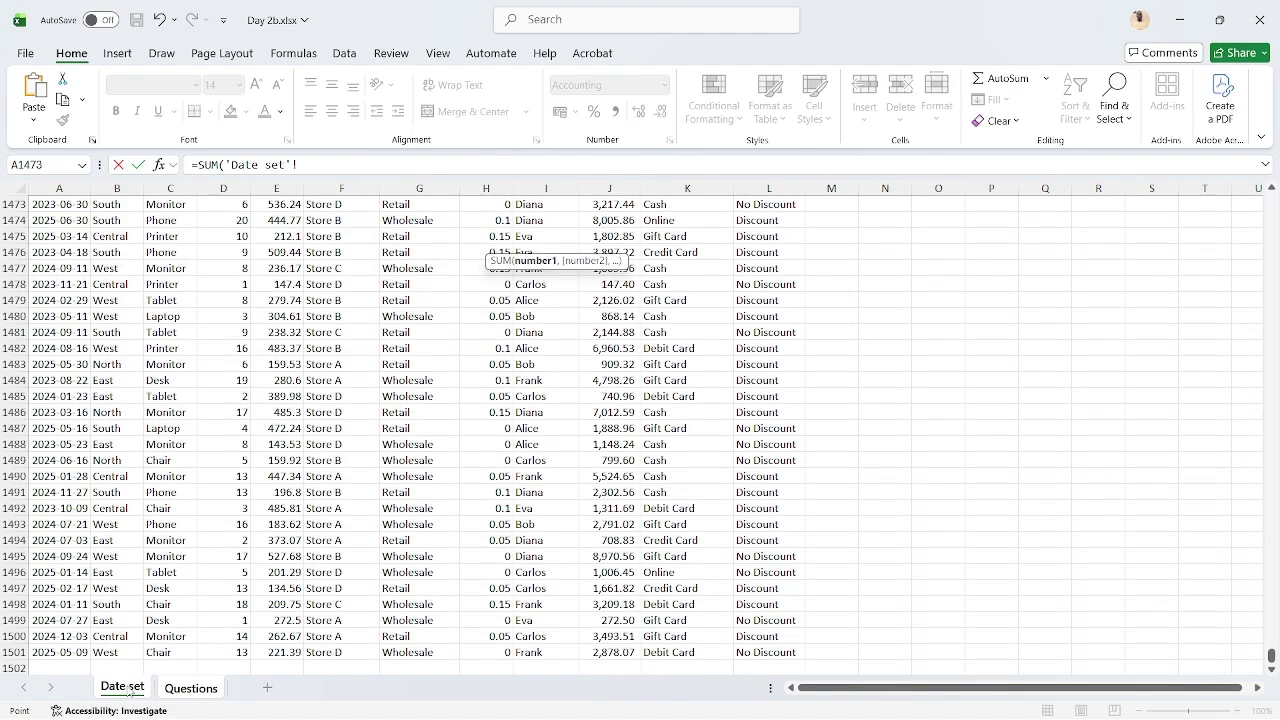
scroll(560, 330, up, 20)
click(606, 298)
key(ctrl+Up)
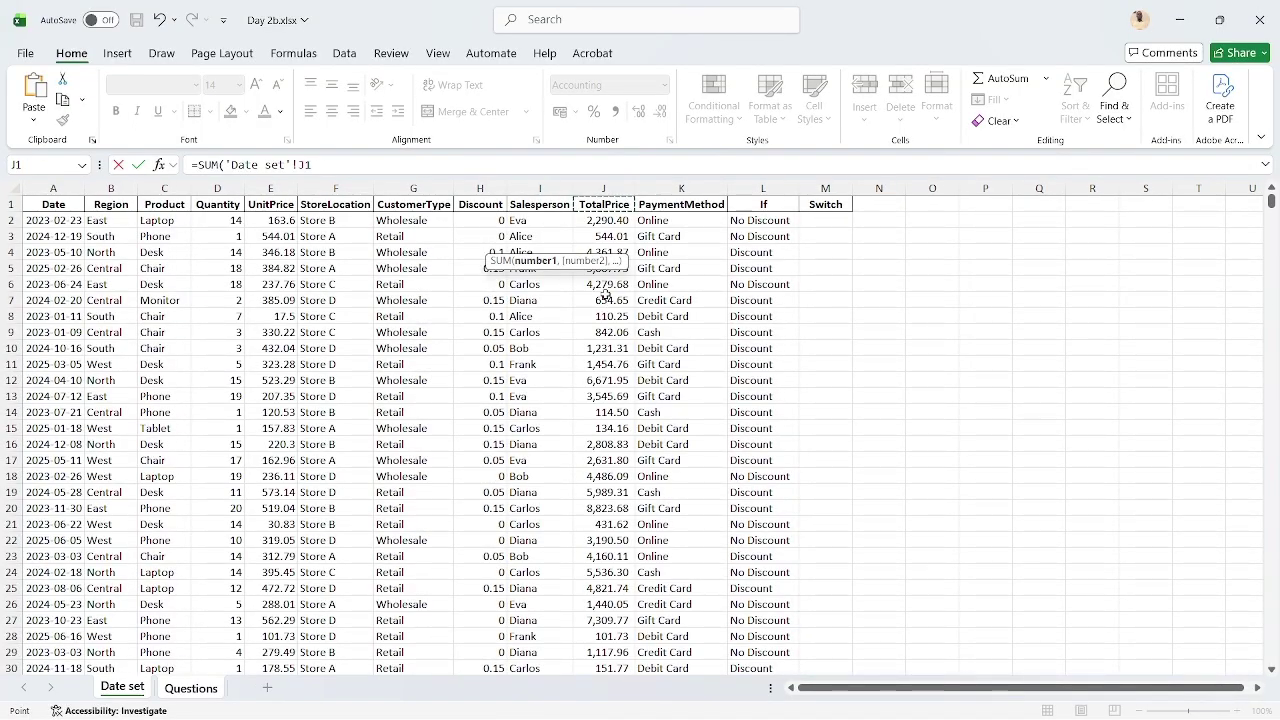
click(605, 219)
key(ctrl+shift+Down)
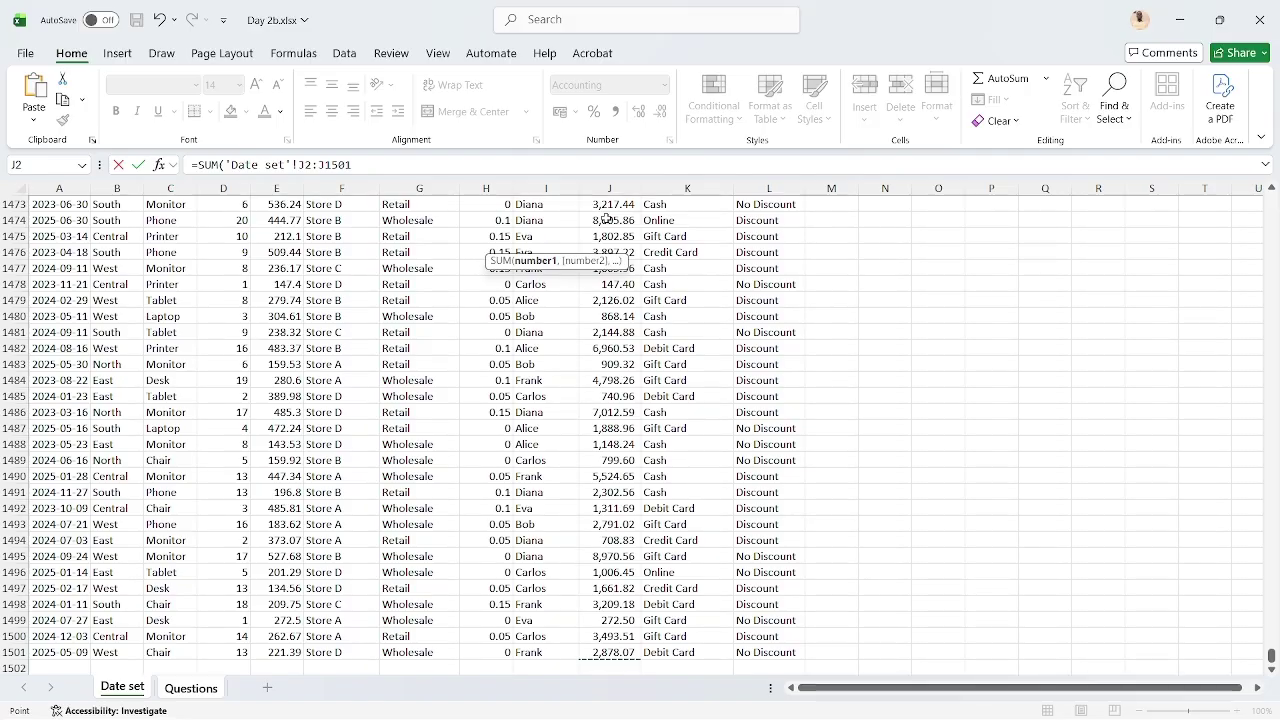
text())
key(ctrl+Return)
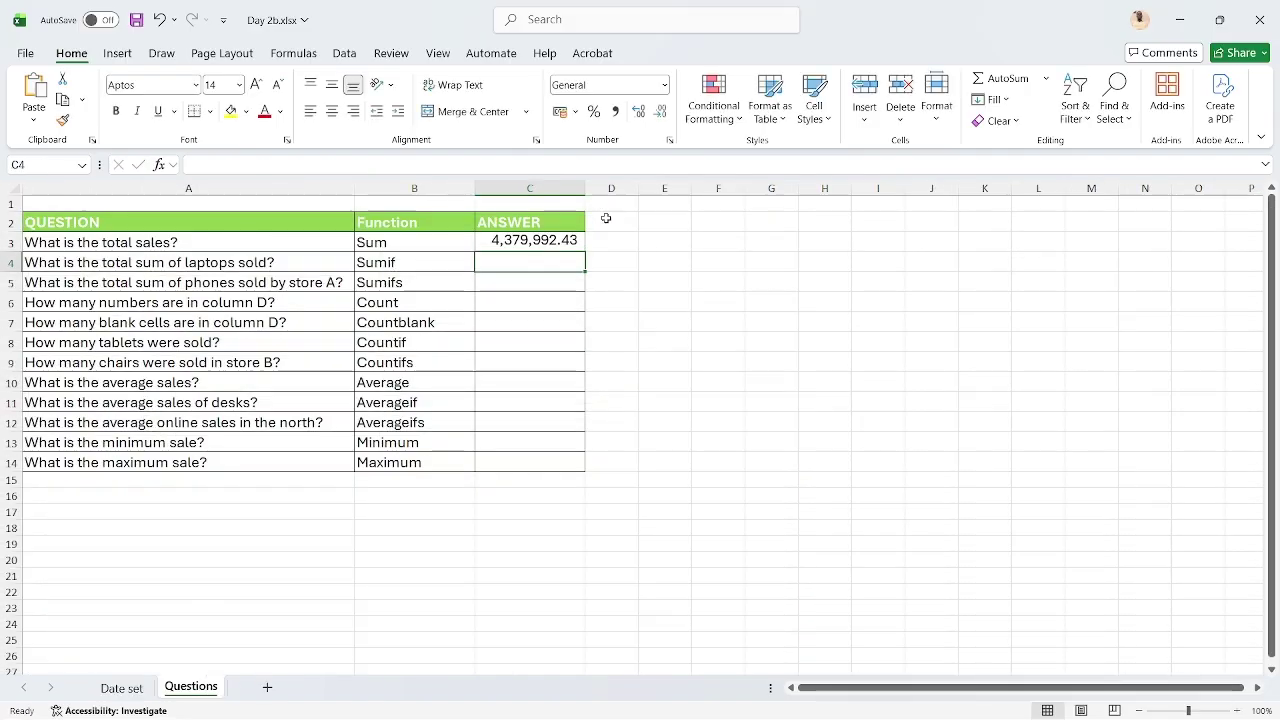
Clear C3 and try a SUM of J2:J1501, switching back to the Questions sheet before confirming the formula
key(Delete)
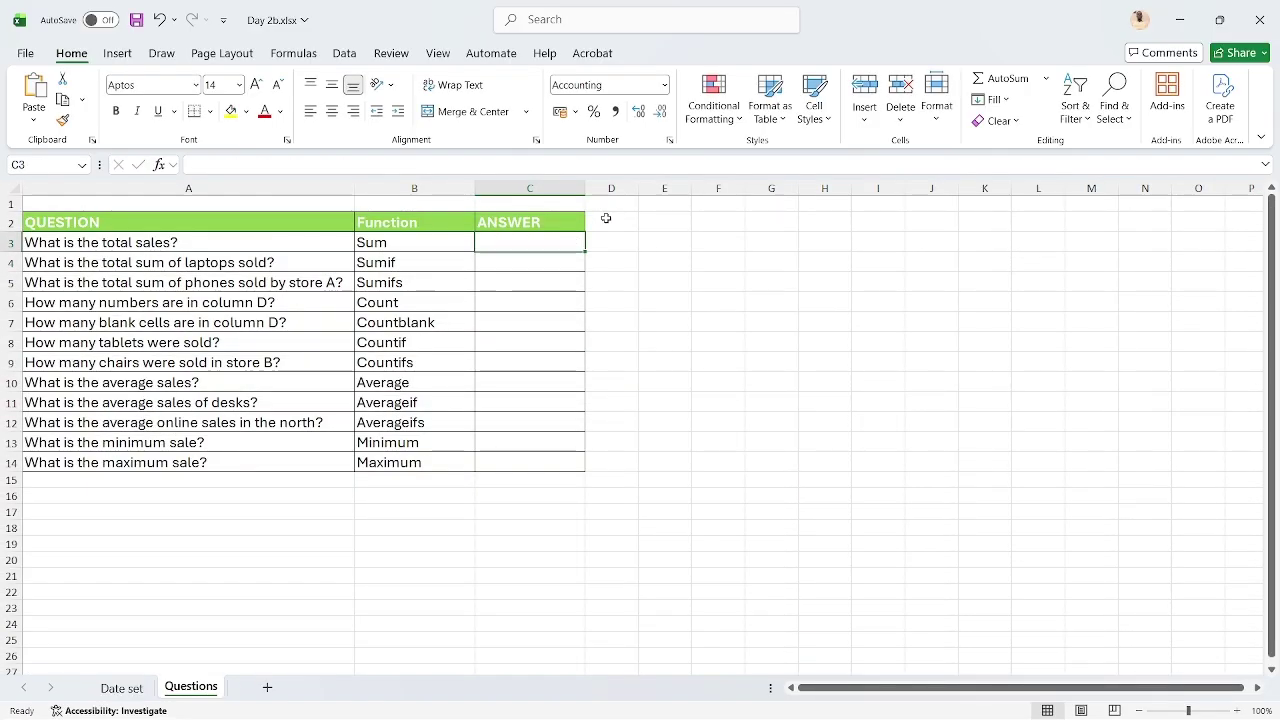
text(=SUM()
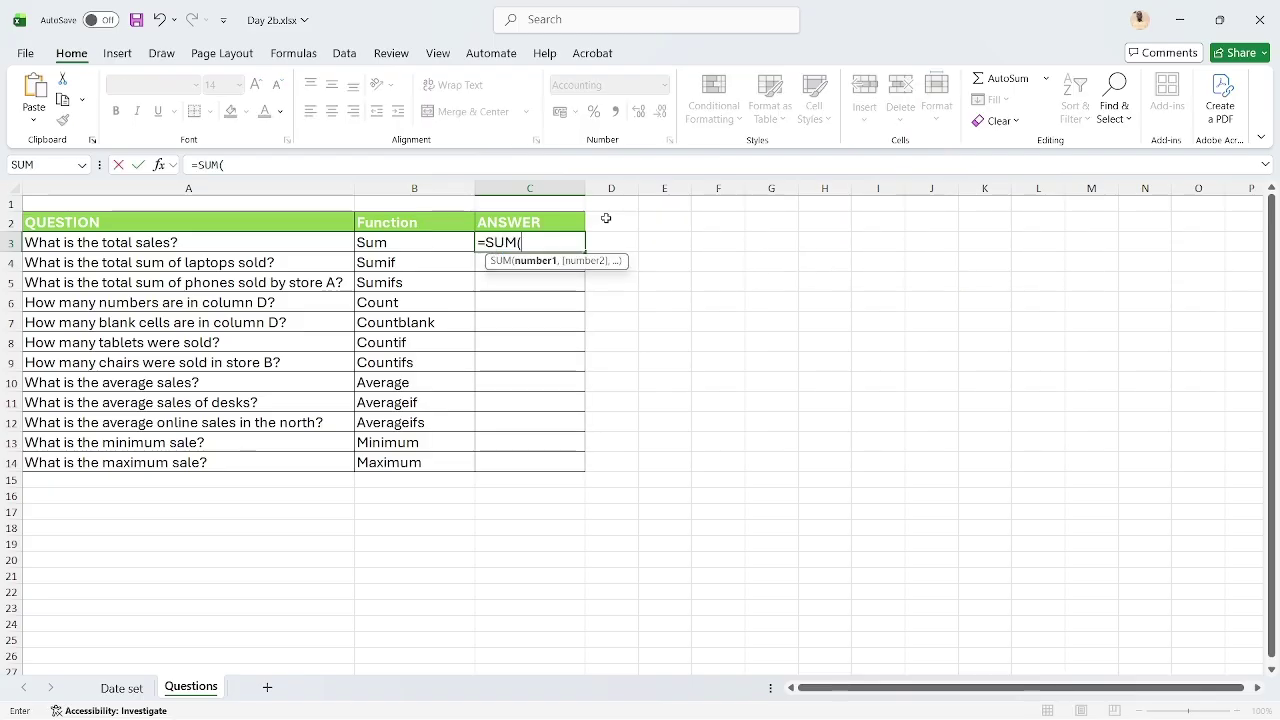
click(124, 687)
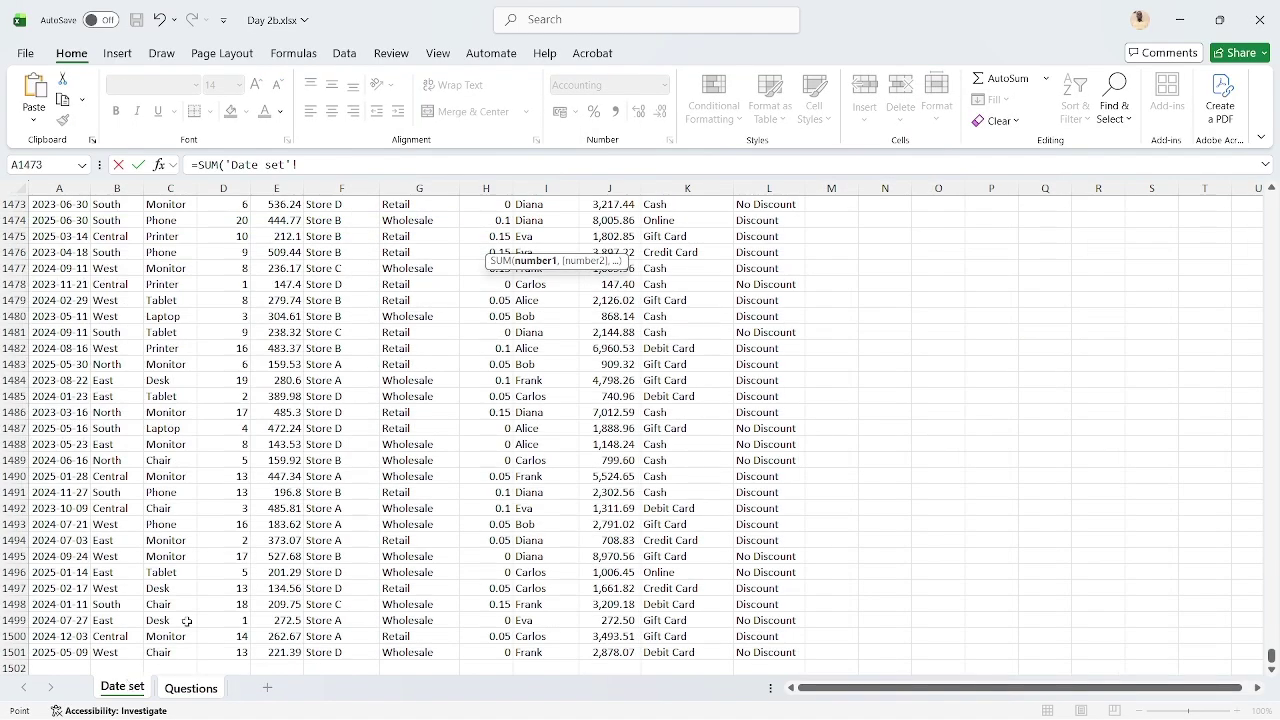
click(603, 348)
key(ctrl+Up)
key(Down)
key(ctrl+shift+Down)
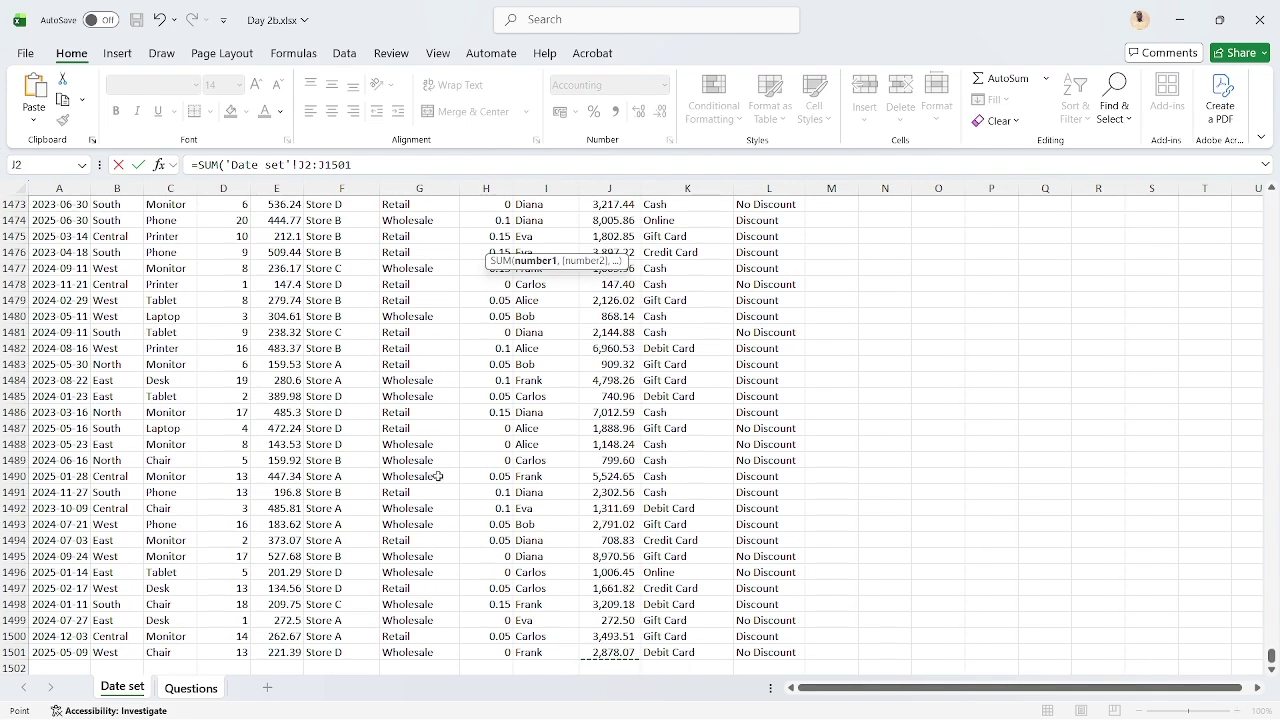
click(190, 688)
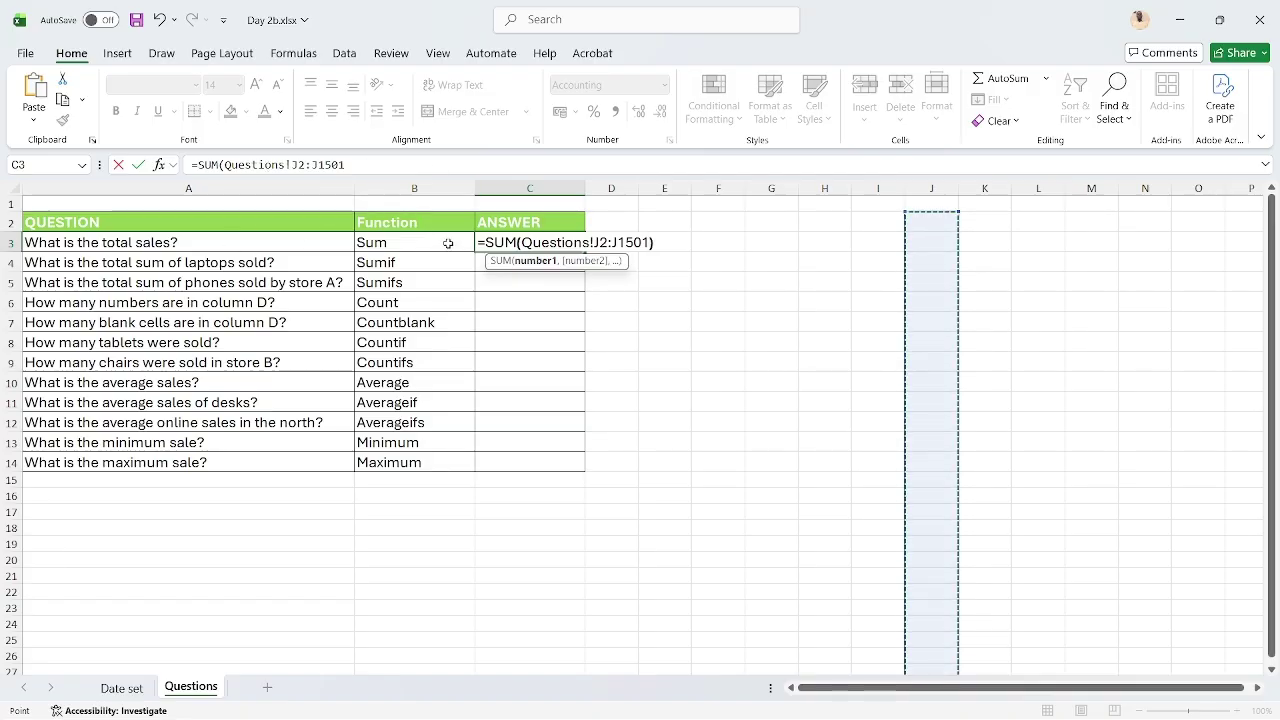
key(Return)
key(Up)
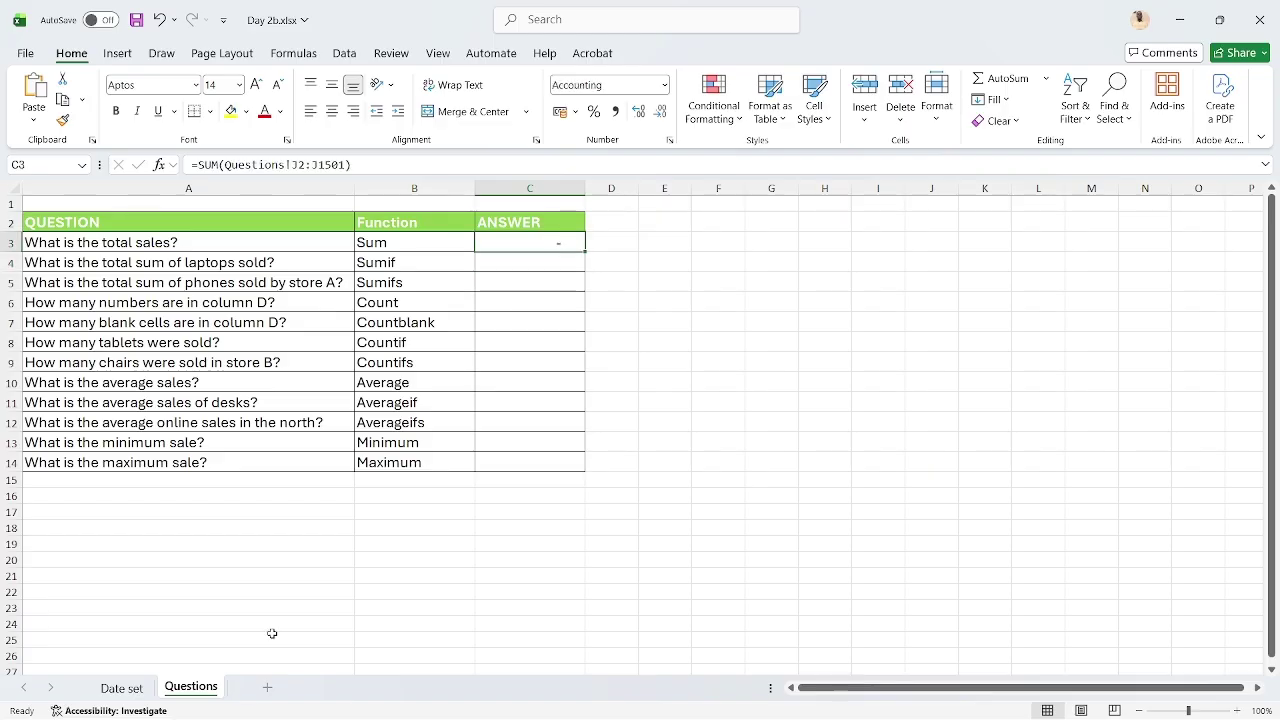
Select the TotalPrice header J1 on the Date set sheet and return to the Questions sheet
click(140, 688)
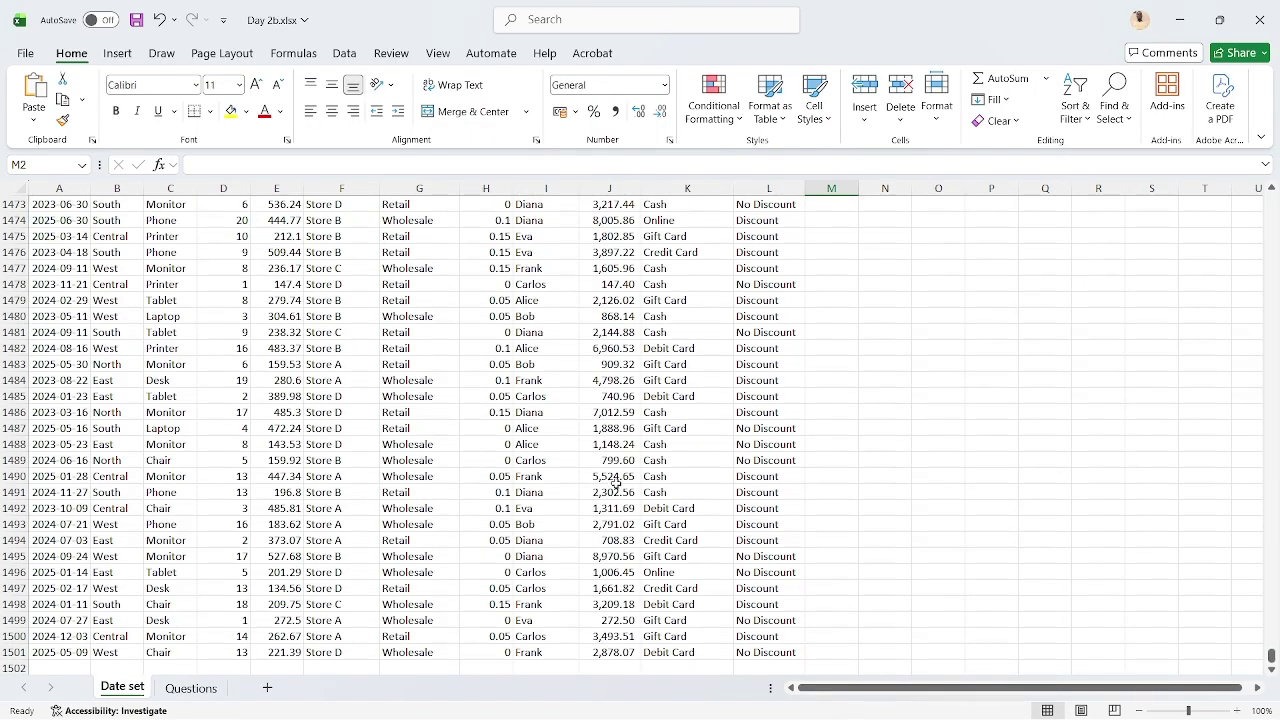
click(615, 484)
key(ctrl+Up)
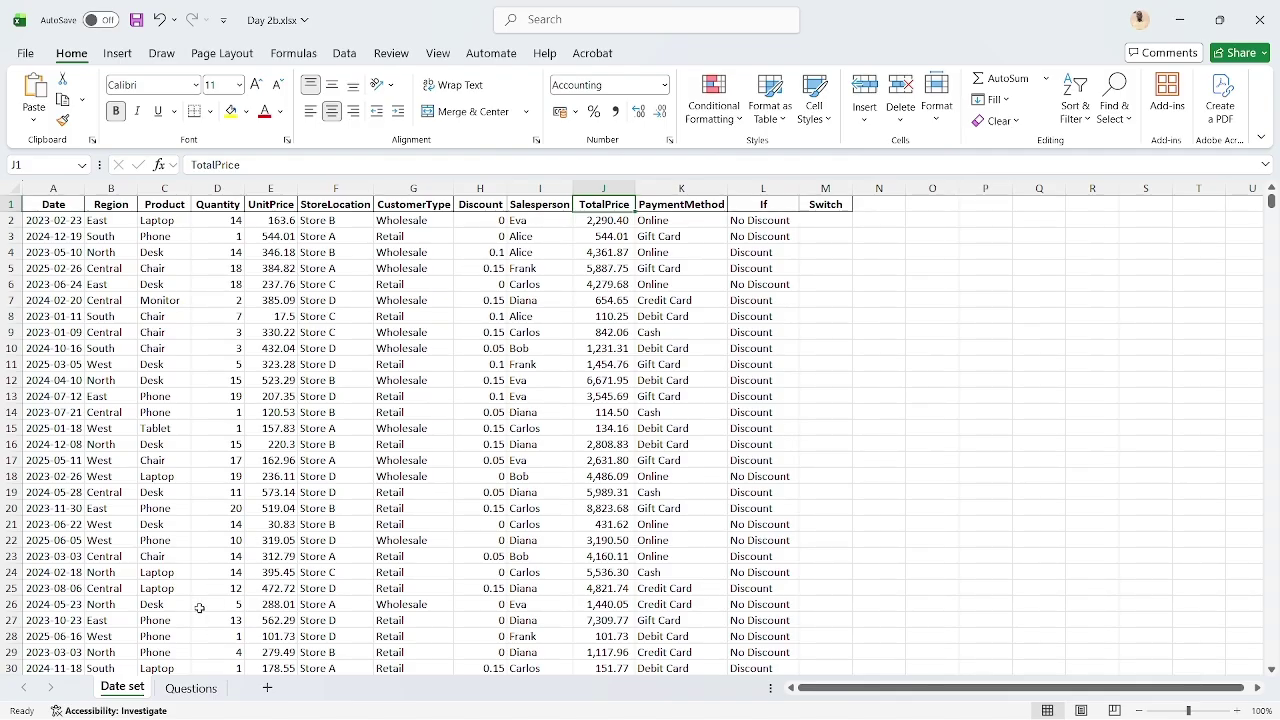
click(184, 690)
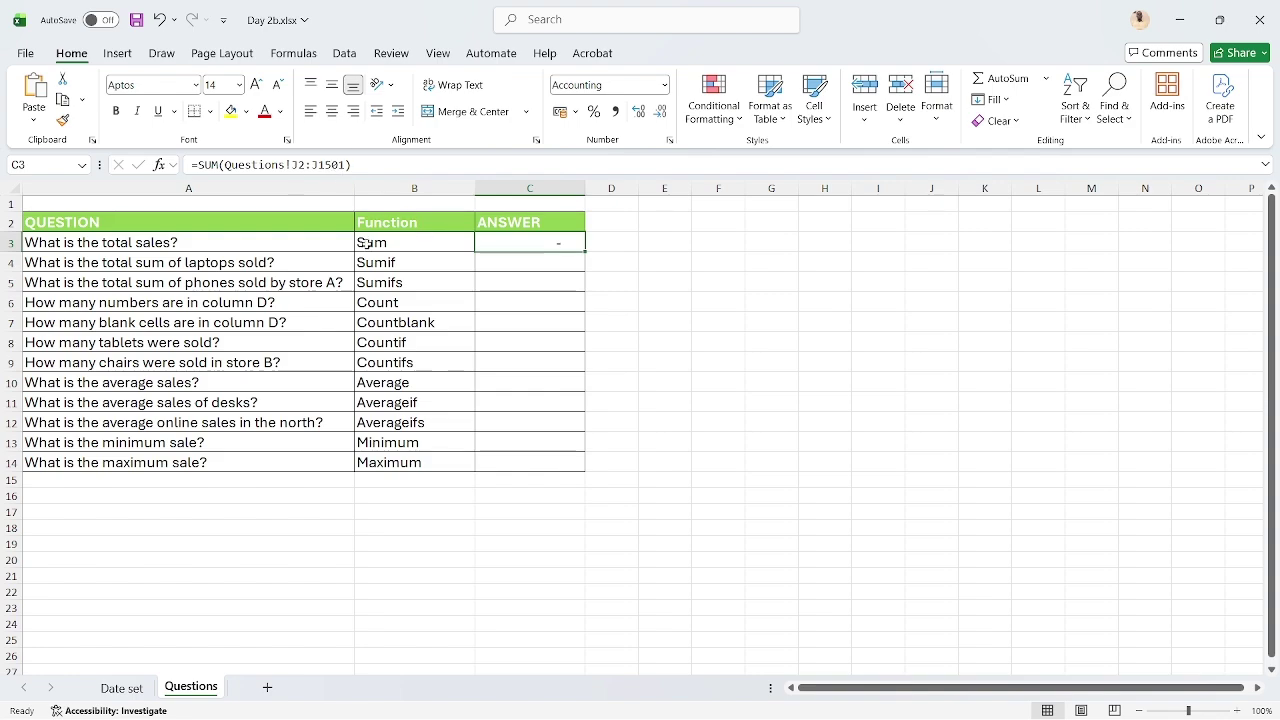
Replace the formula in C3 with =SUM('Date set'!J2:J1501) to total all sales
key(Delete)
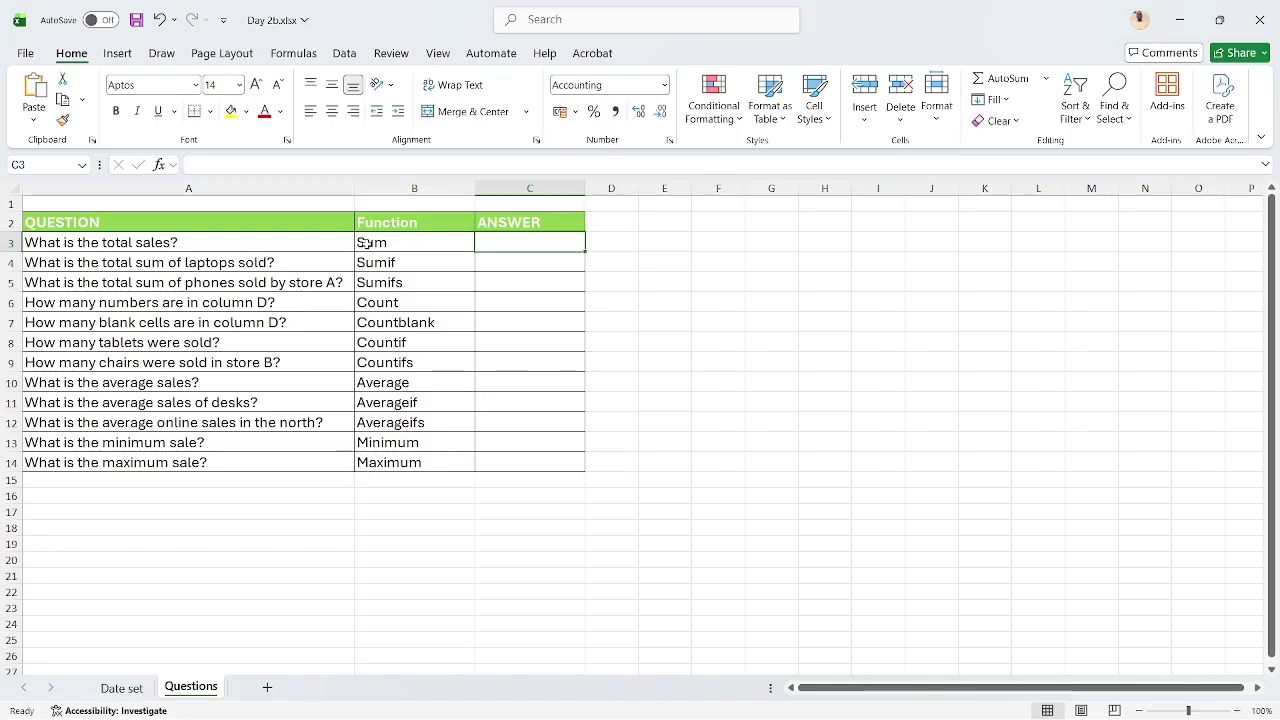
text(=SUM)
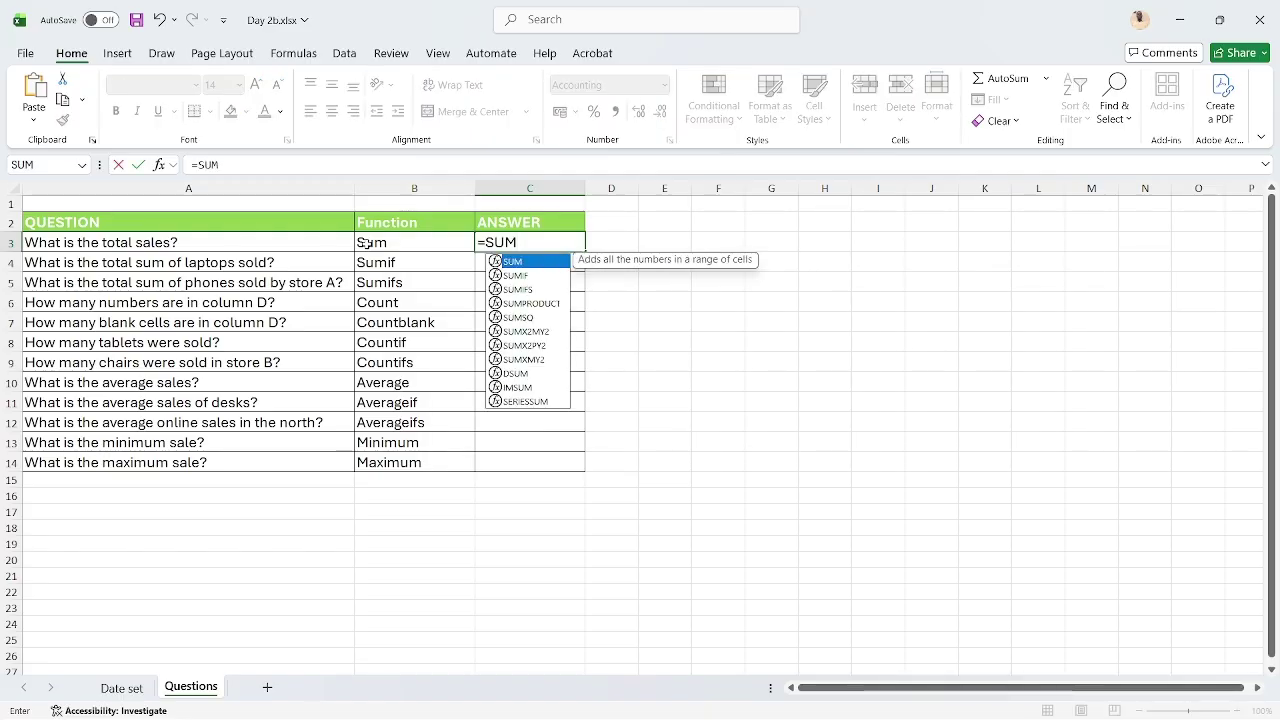
text(()
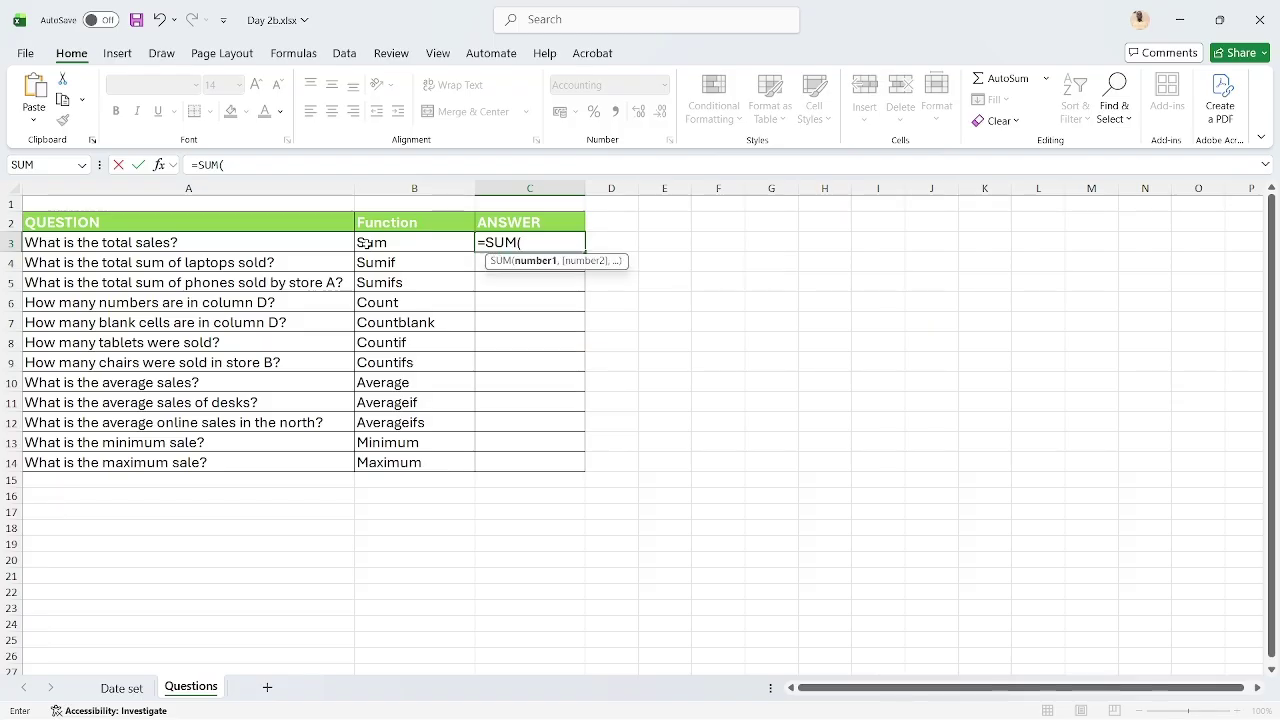
key(BackSpace)
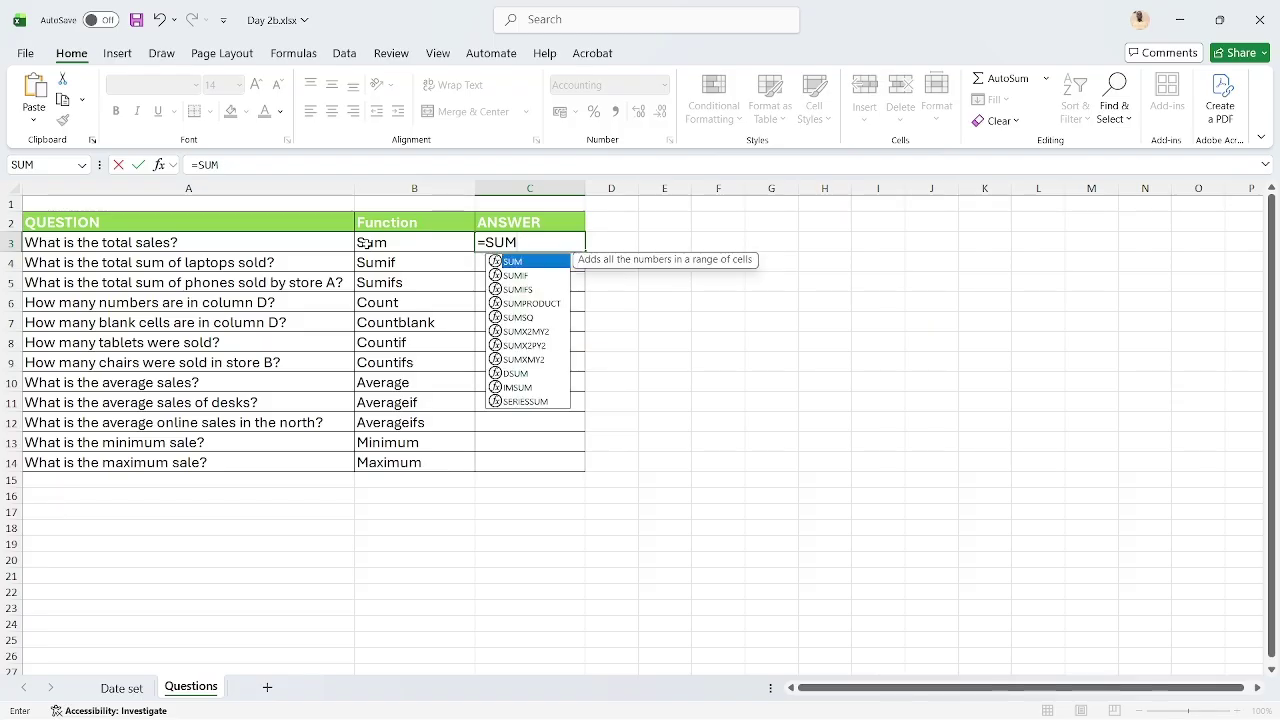
key(Tab)
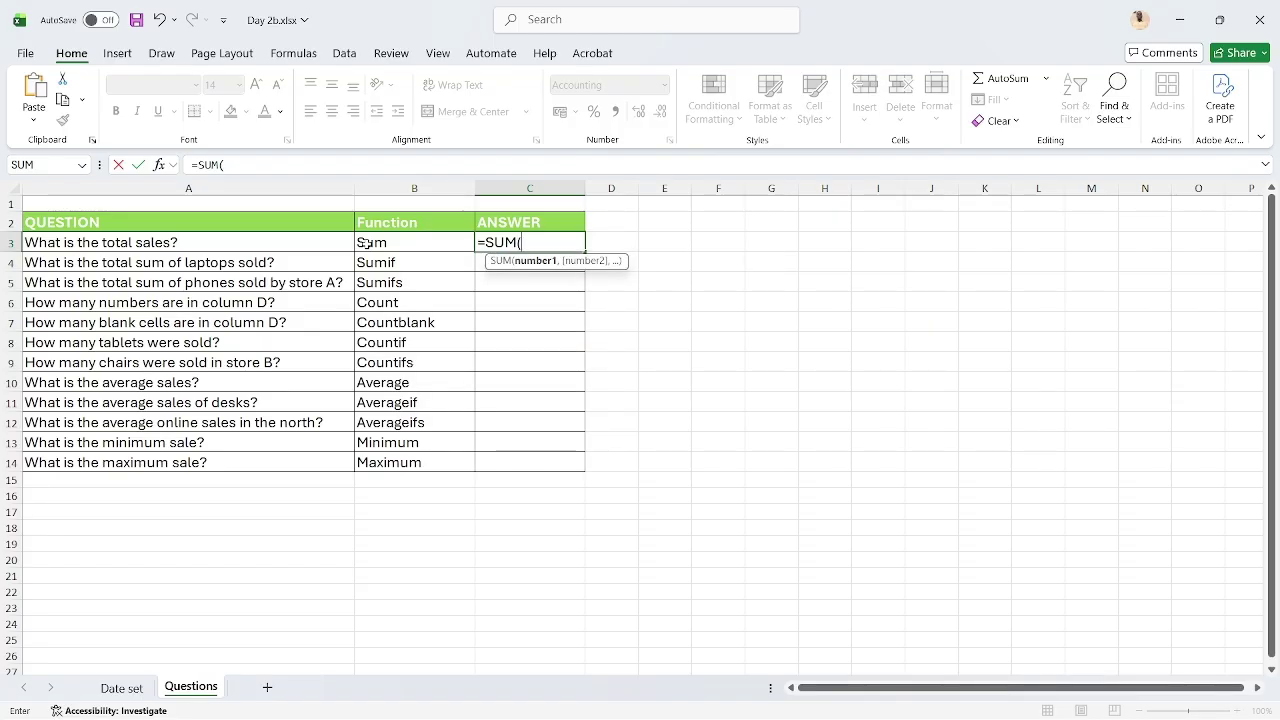
click(132, 686)
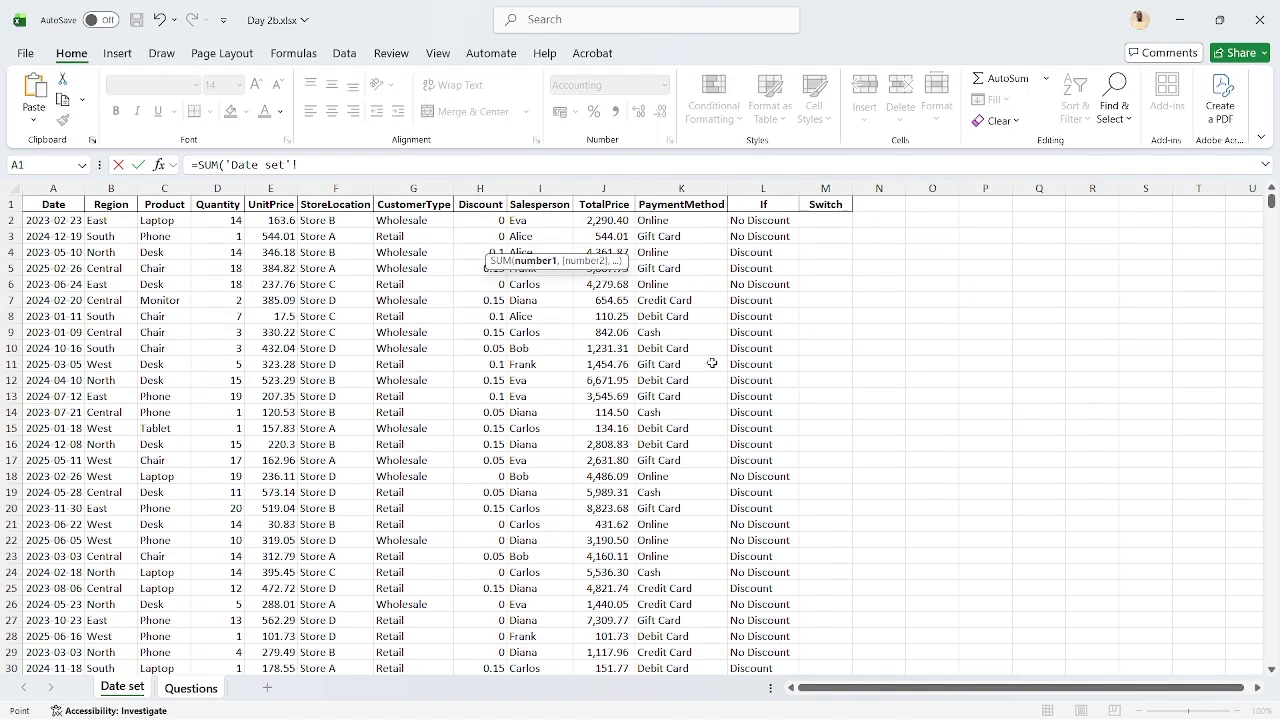
click(604, 221)
key(ctrl+shift+Down)
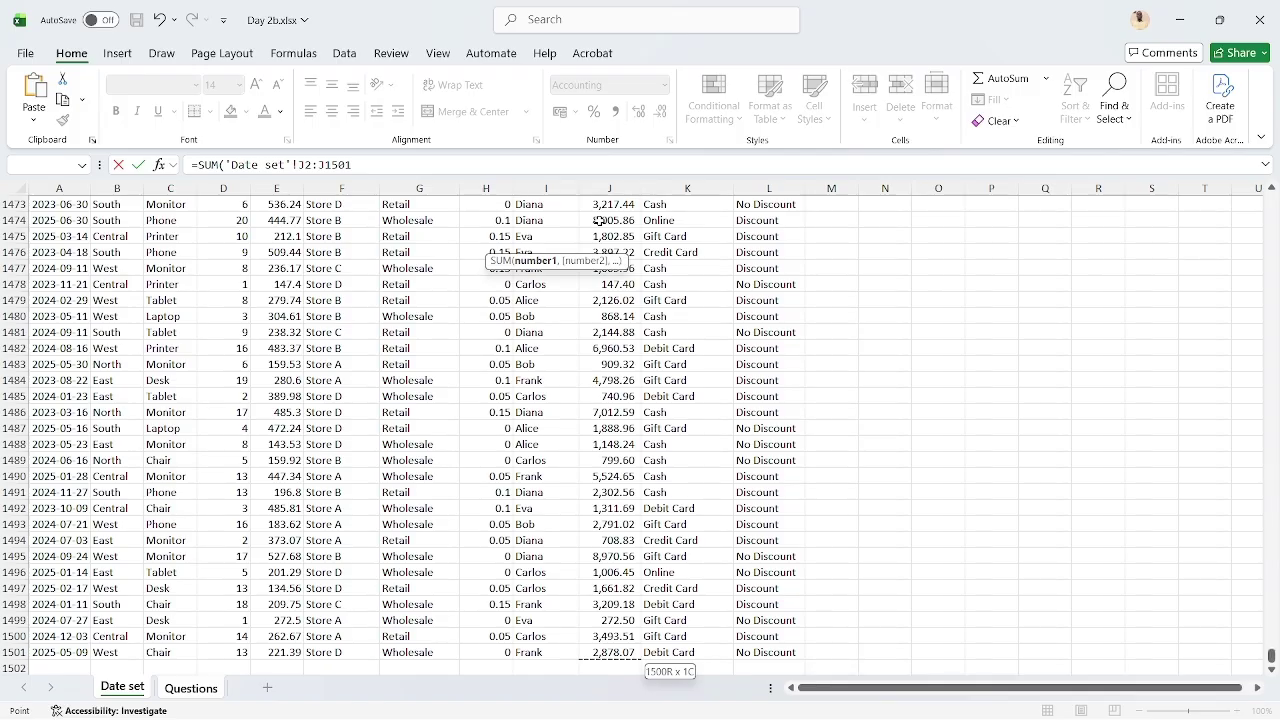
text())
key(Return)
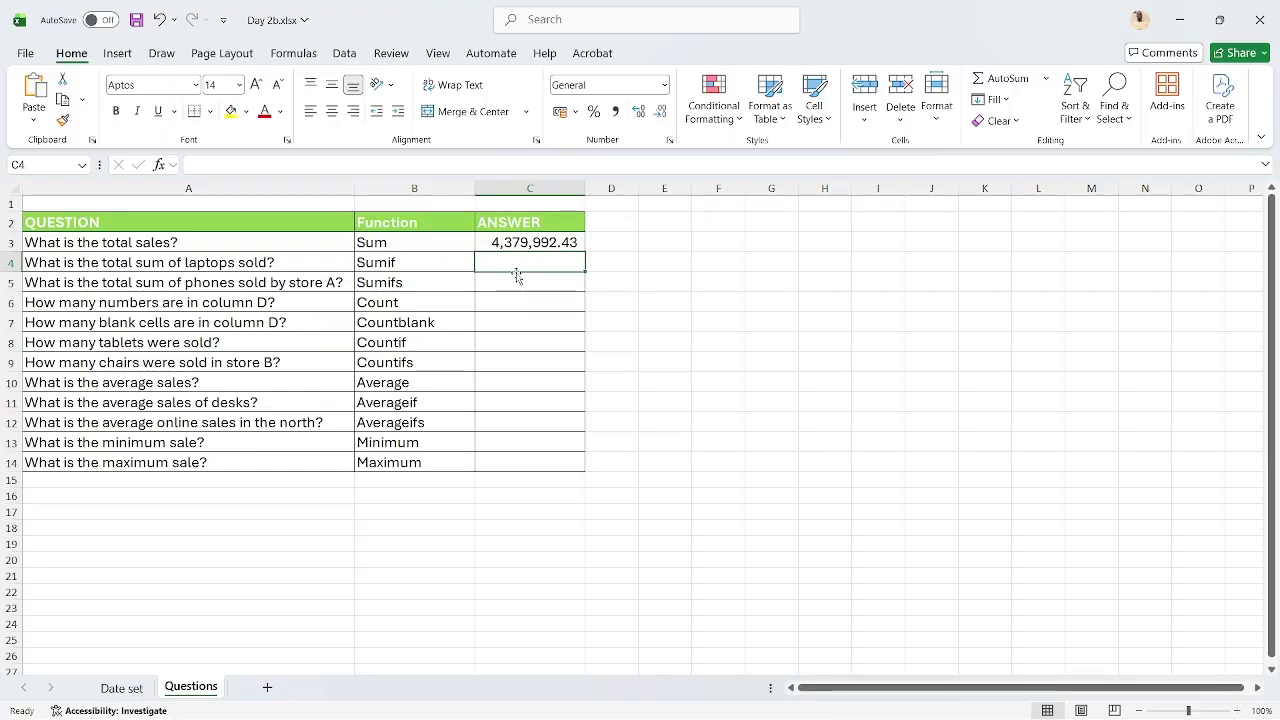
Locate the Product header C1 on the Date set sheet and return to the Questions sheet
click(120, 688)
scroll(388, 243, down, 15)
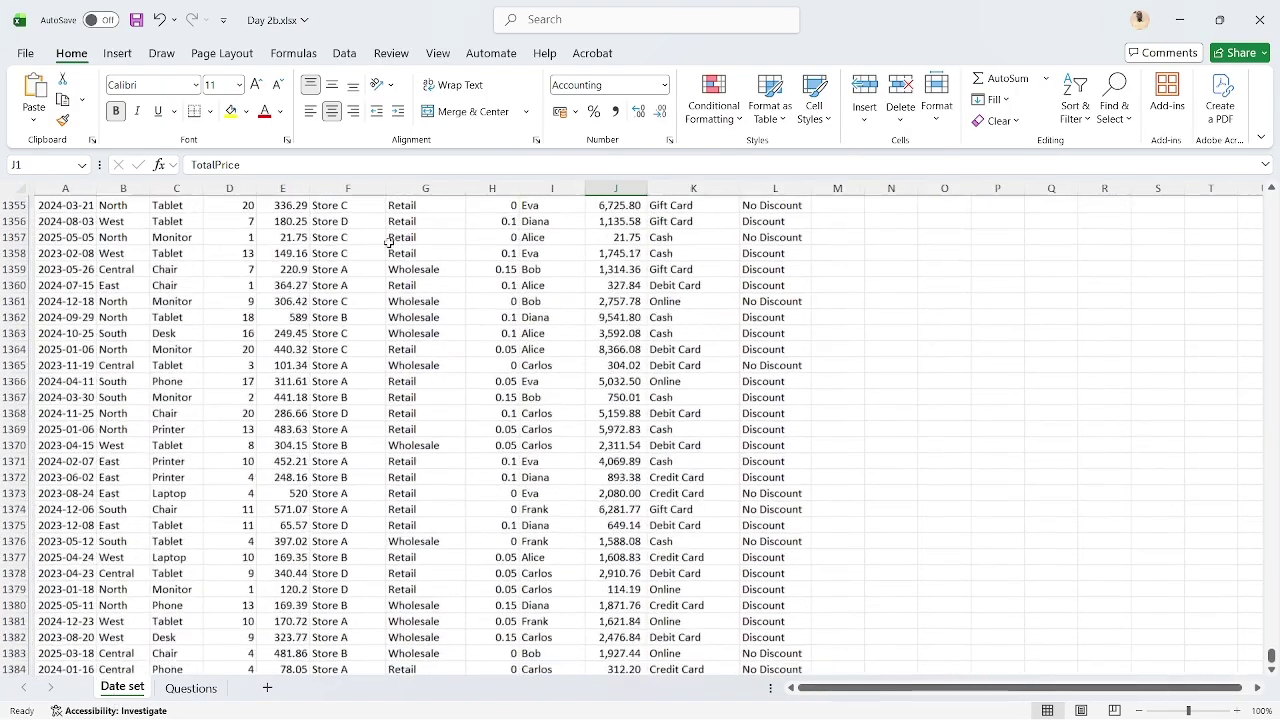
click(335, 246)
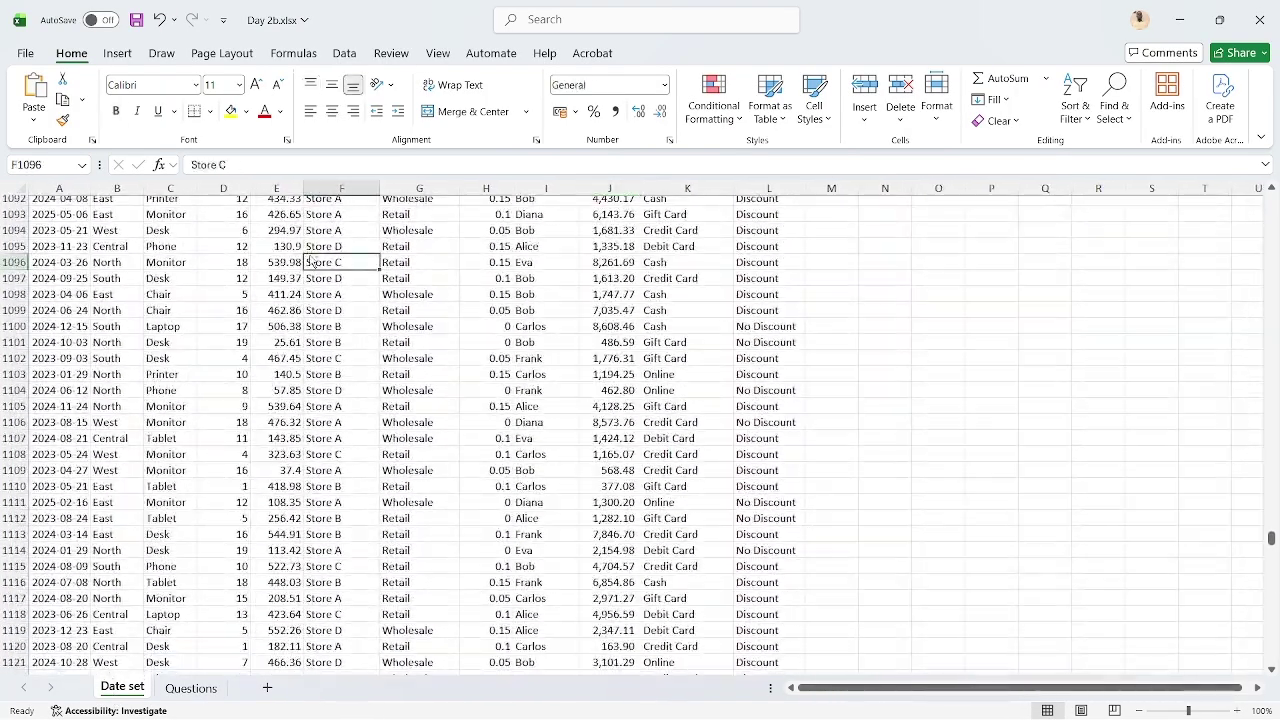
key(ctrl+Up)
click(160, 204)
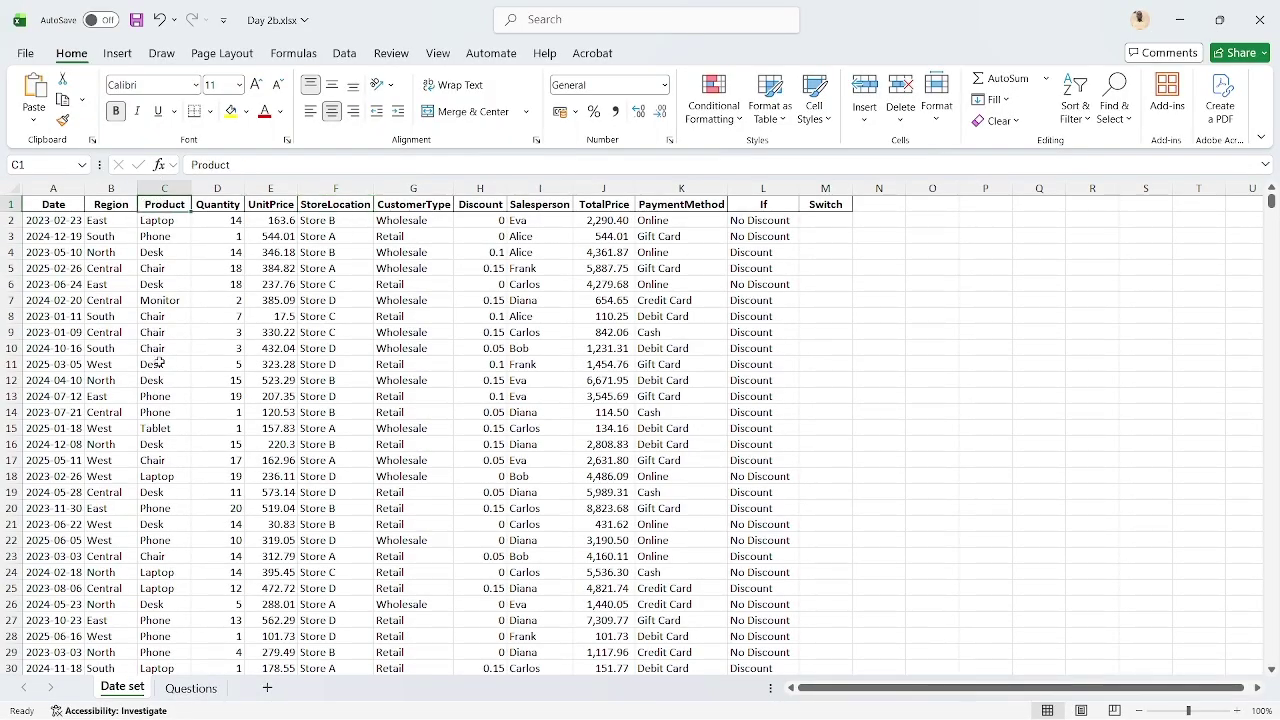
click(184, 693)
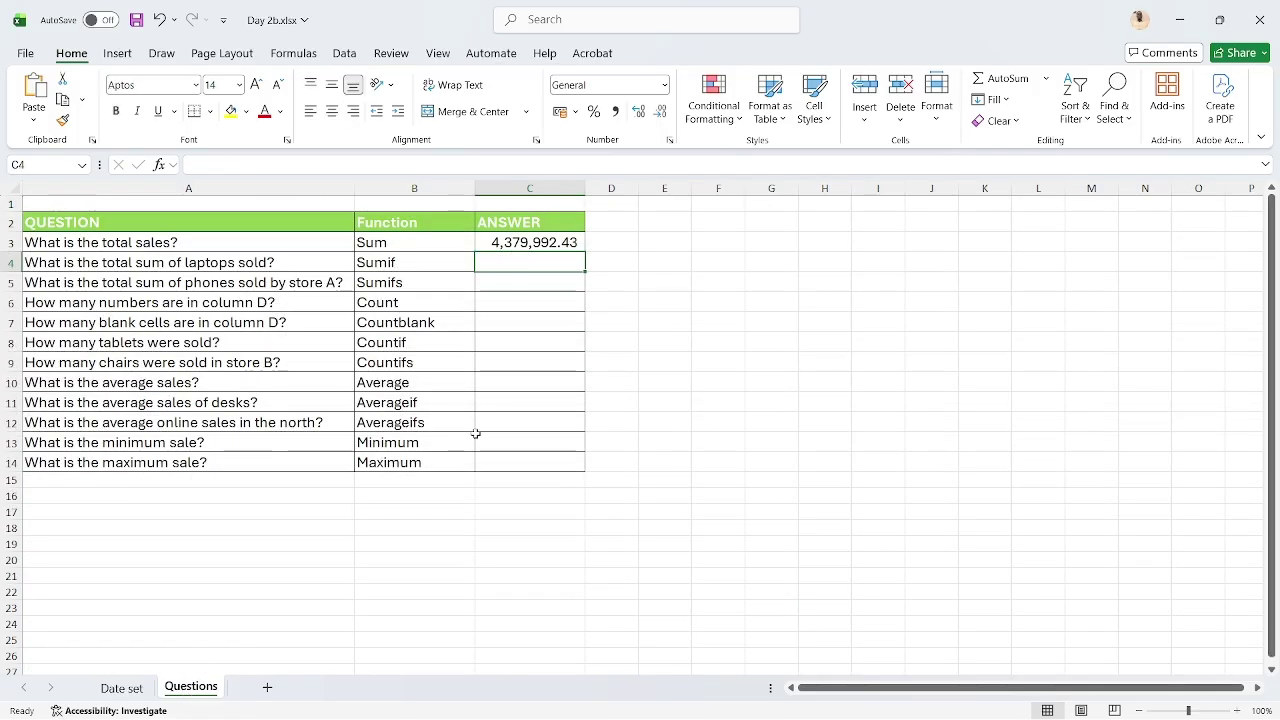
Examine the product entries in column C of the Date set sheet from C2 to the last row, and return to the Questions sheet
click(121, 689)
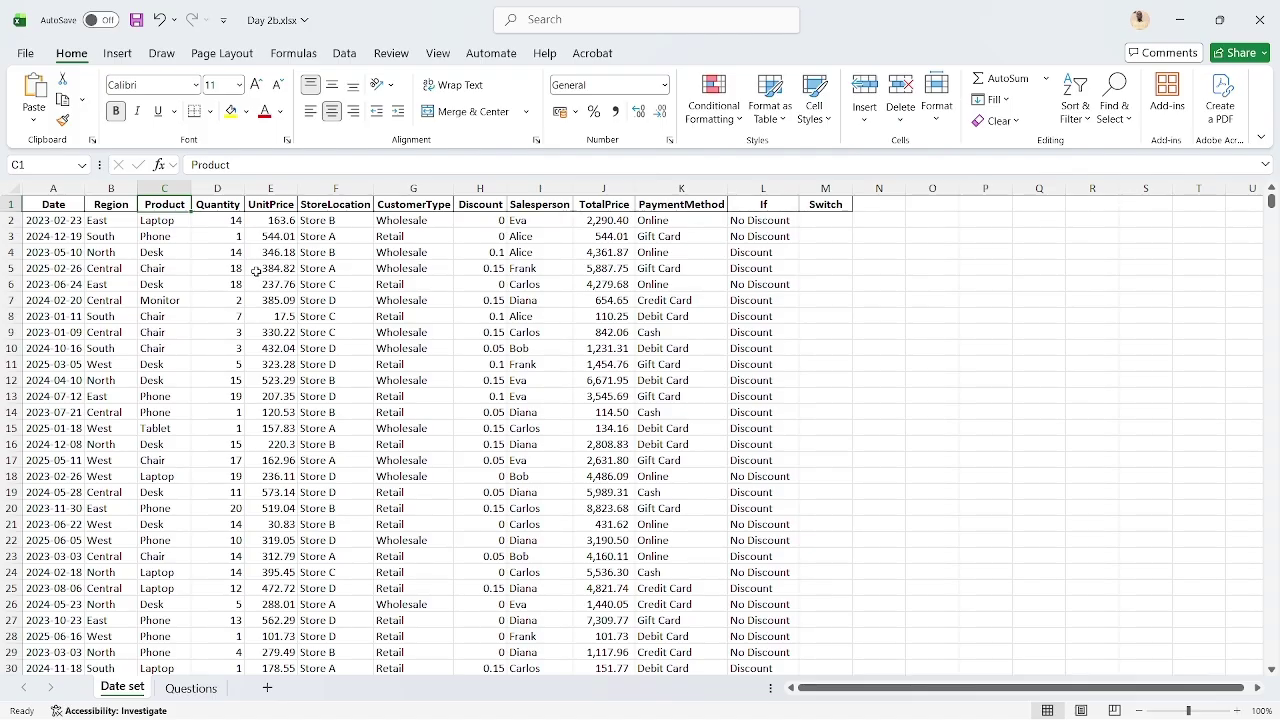
key(Down)
key(Down)
key(Up)
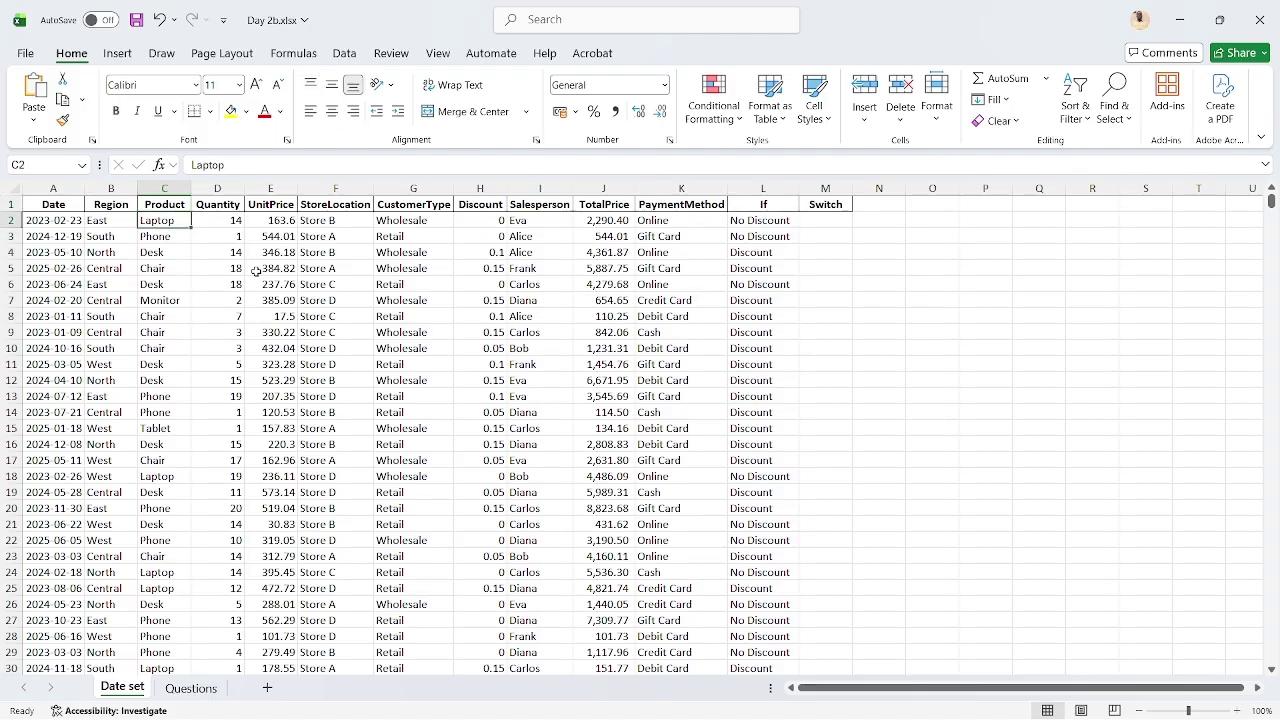
key(ctrl+Down)
key(ctrl+Up)
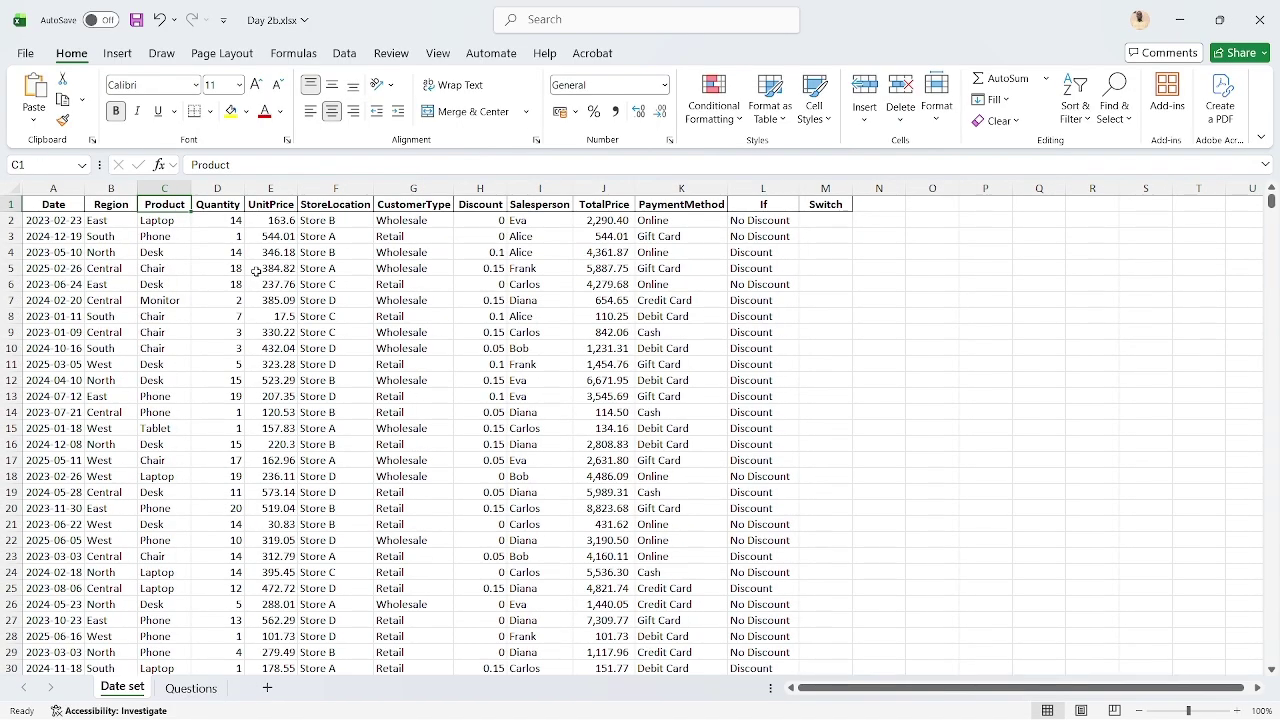
key(Down)
key(Down)
key(Down)
key(Up)
key(Up)
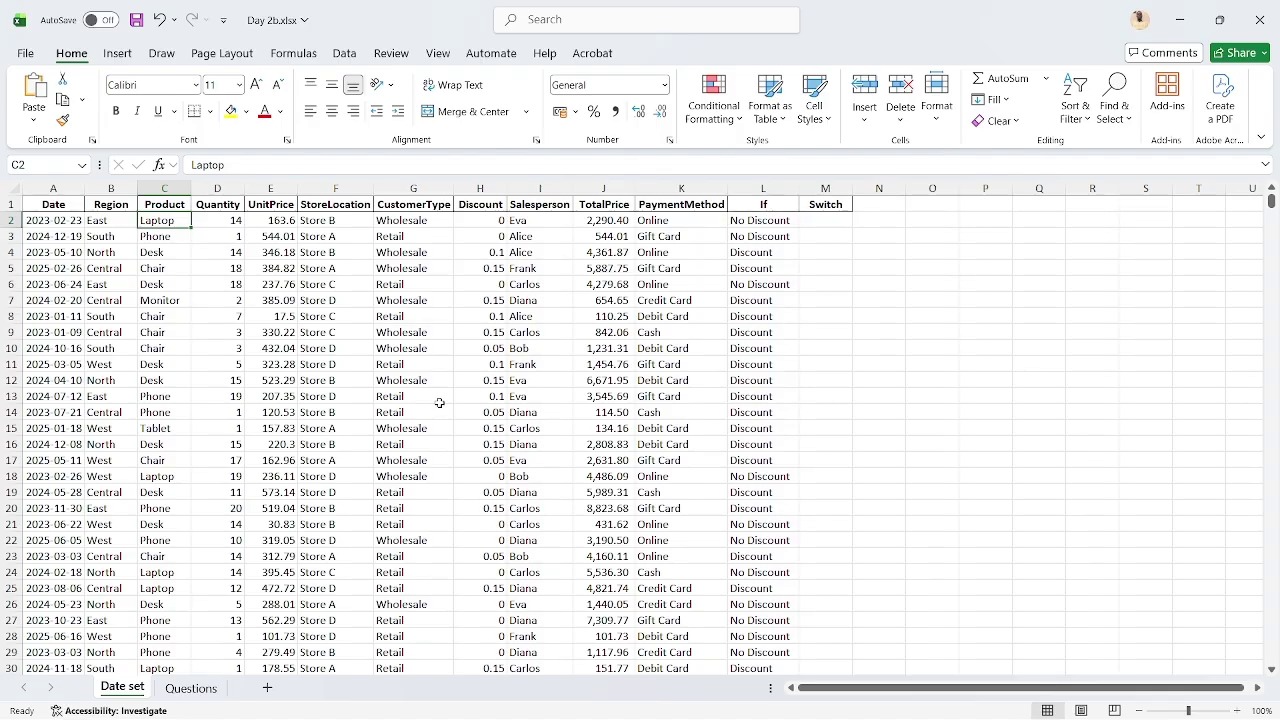
mouse_move(188, 690)
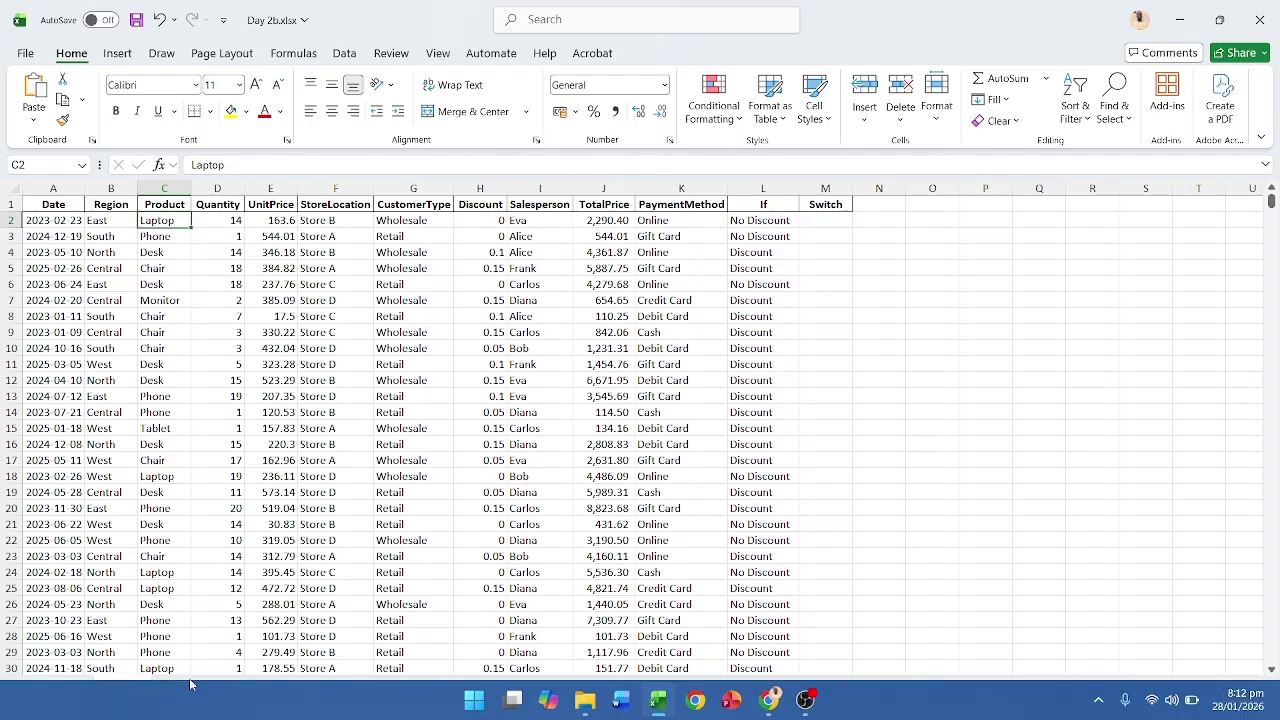
click(194, 638)
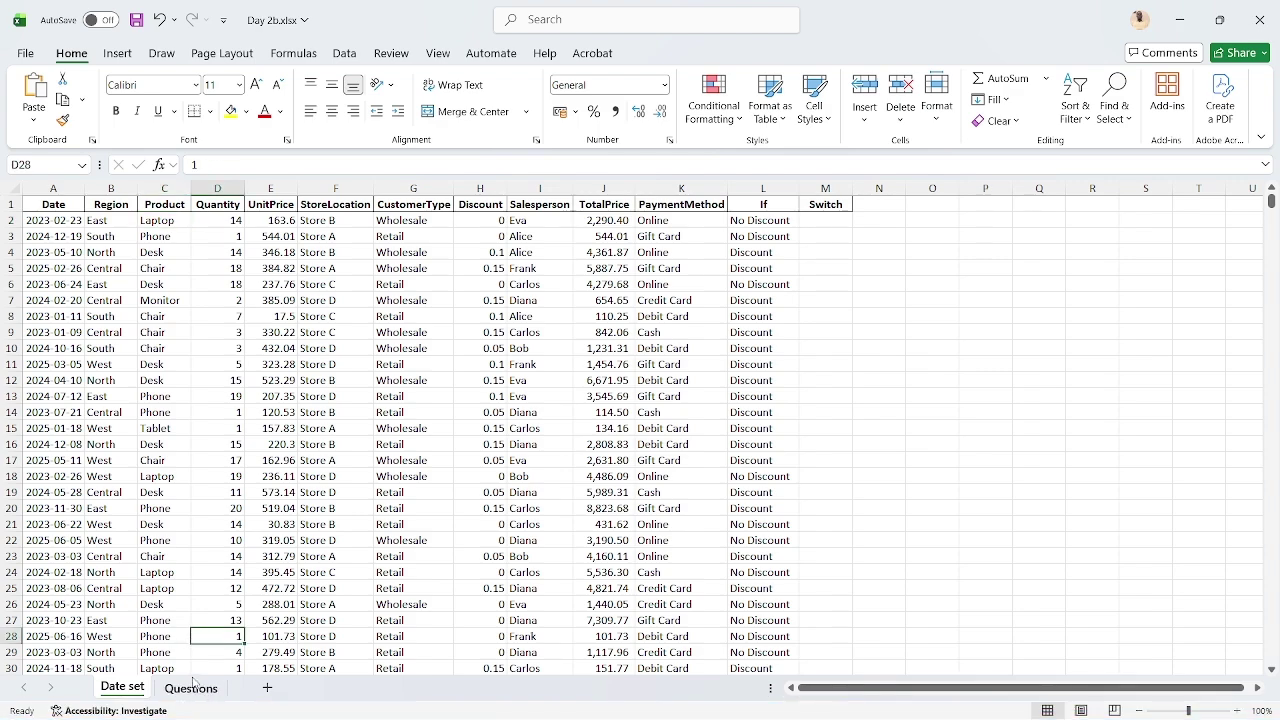
click(191, 687)
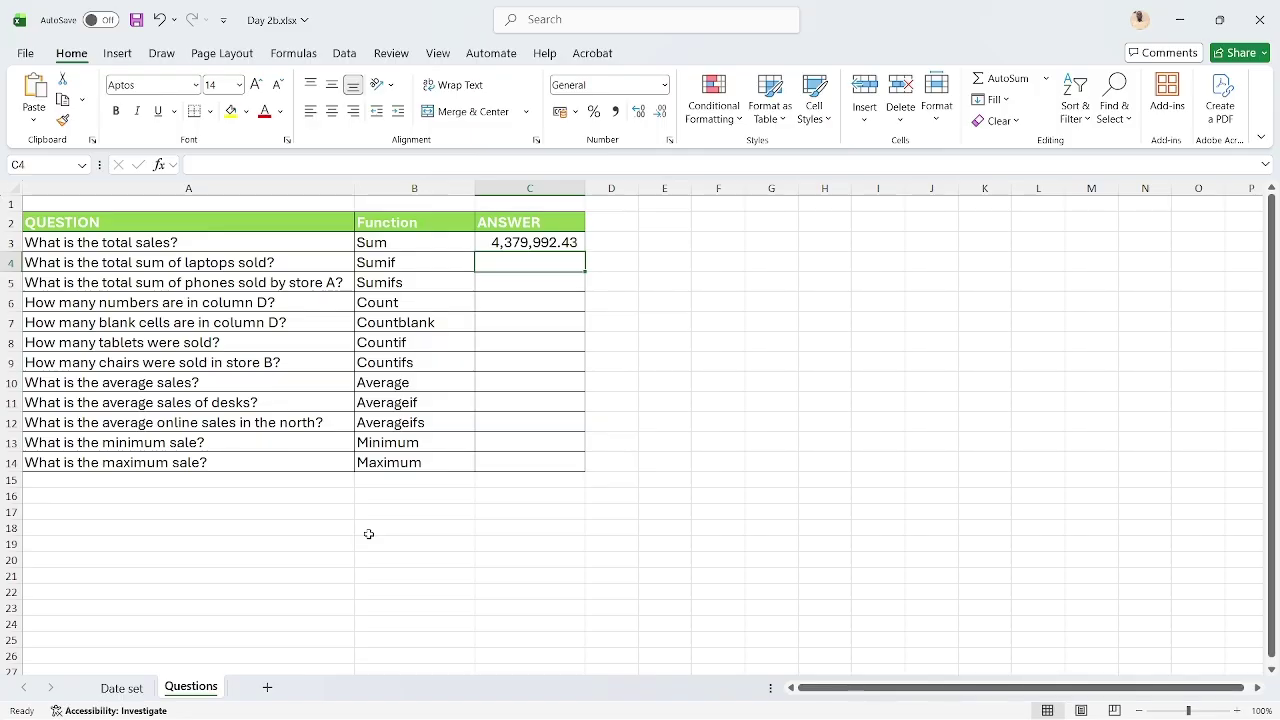
Start a SUMIF formula in C4 with the range 'Date set'!C2:C1501 and the criterion Questions!"Laptop"
text(=SUMIF)
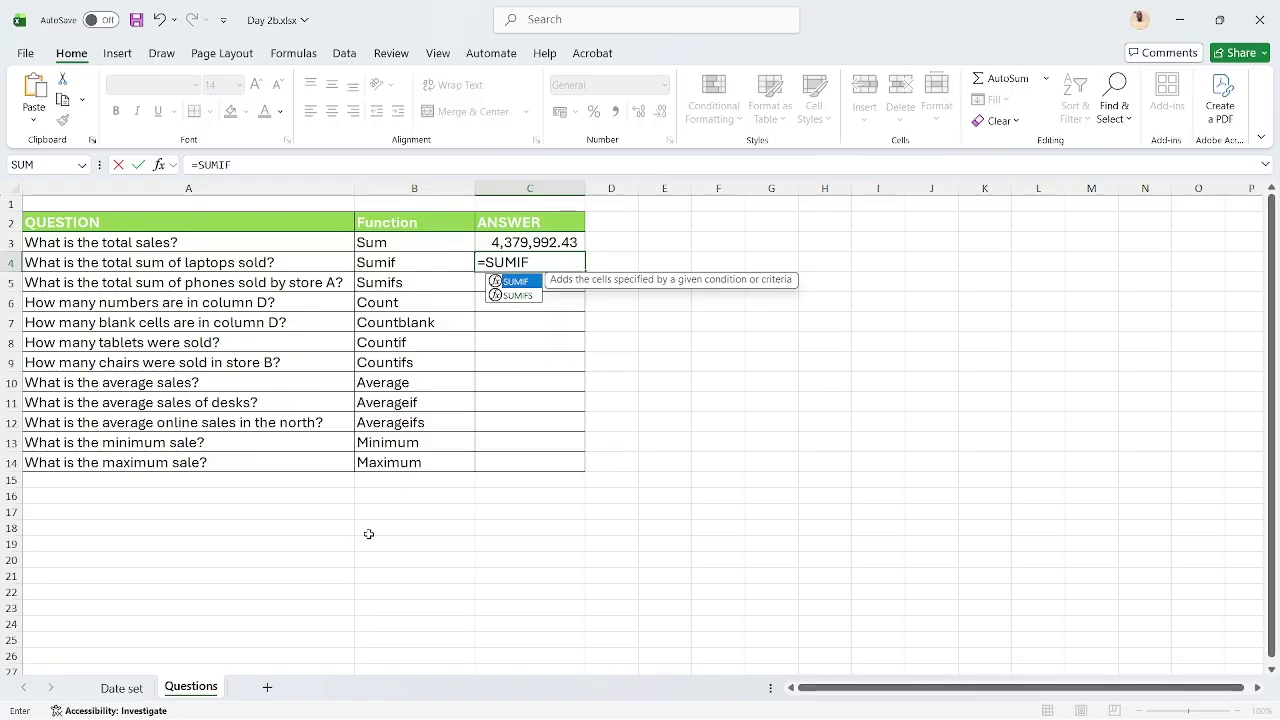
text(()
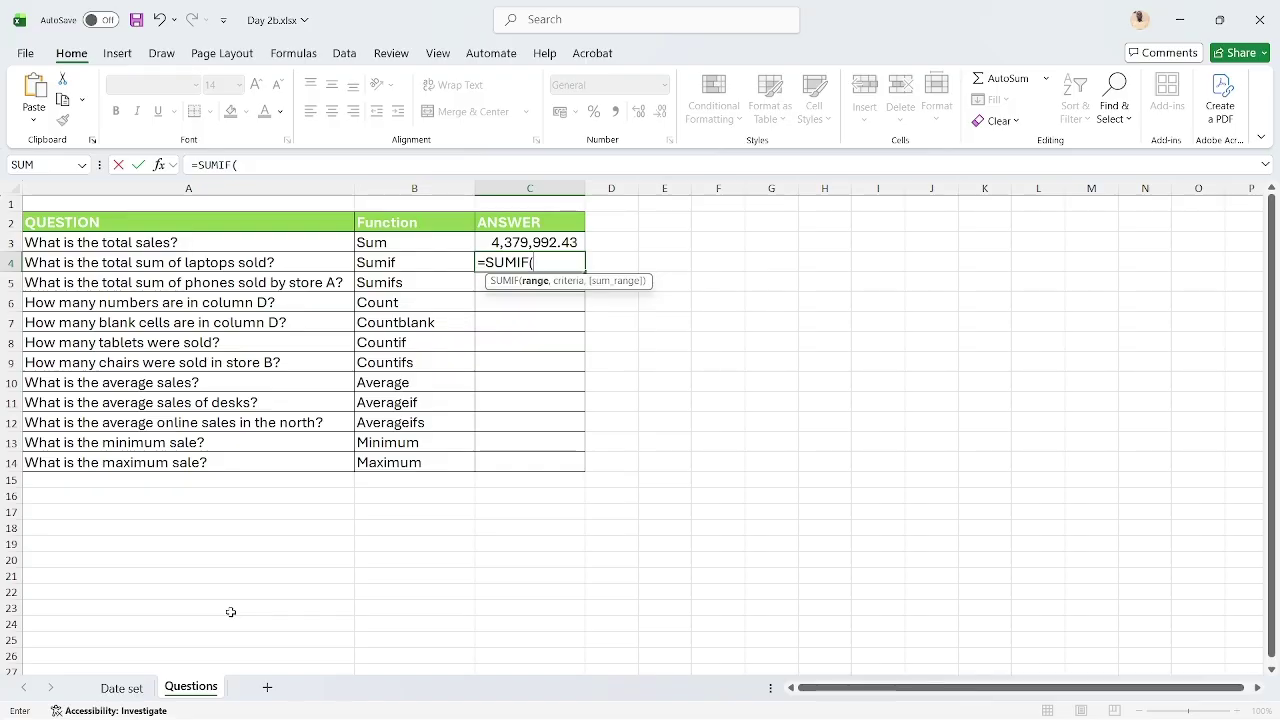
click(121, 688)
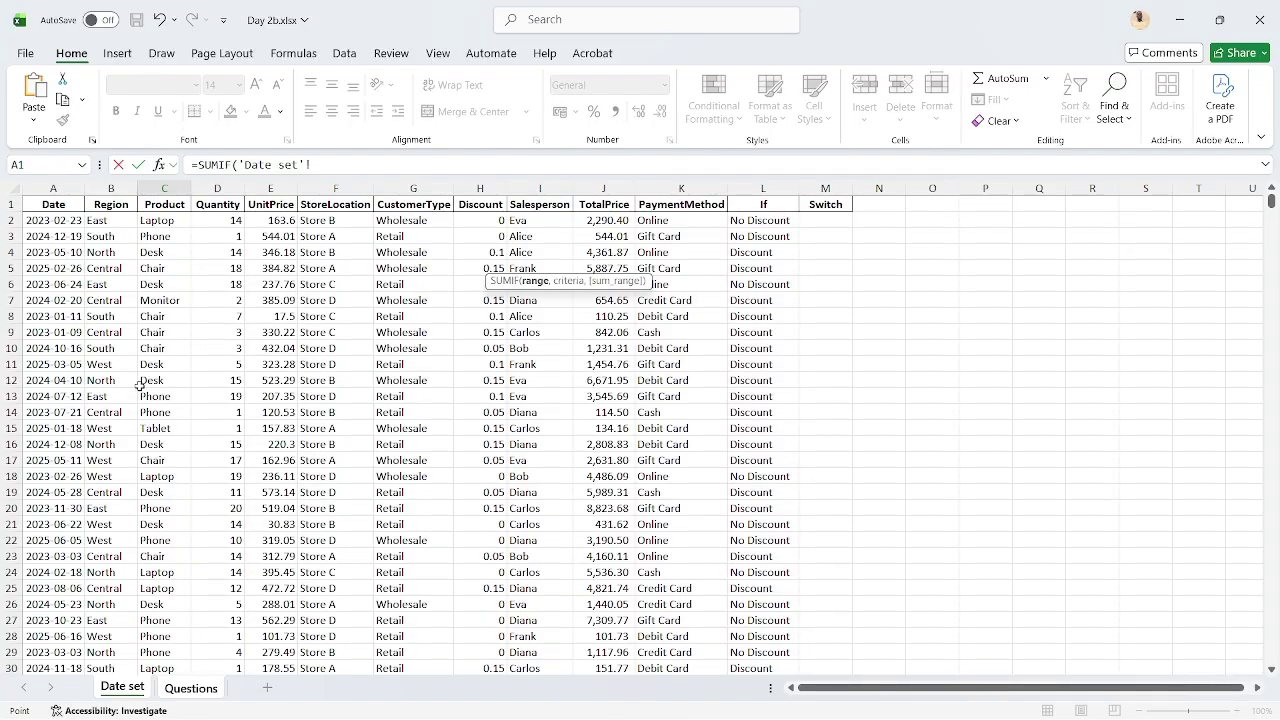
click(164, 222)
key(ctrl+shift+Down)
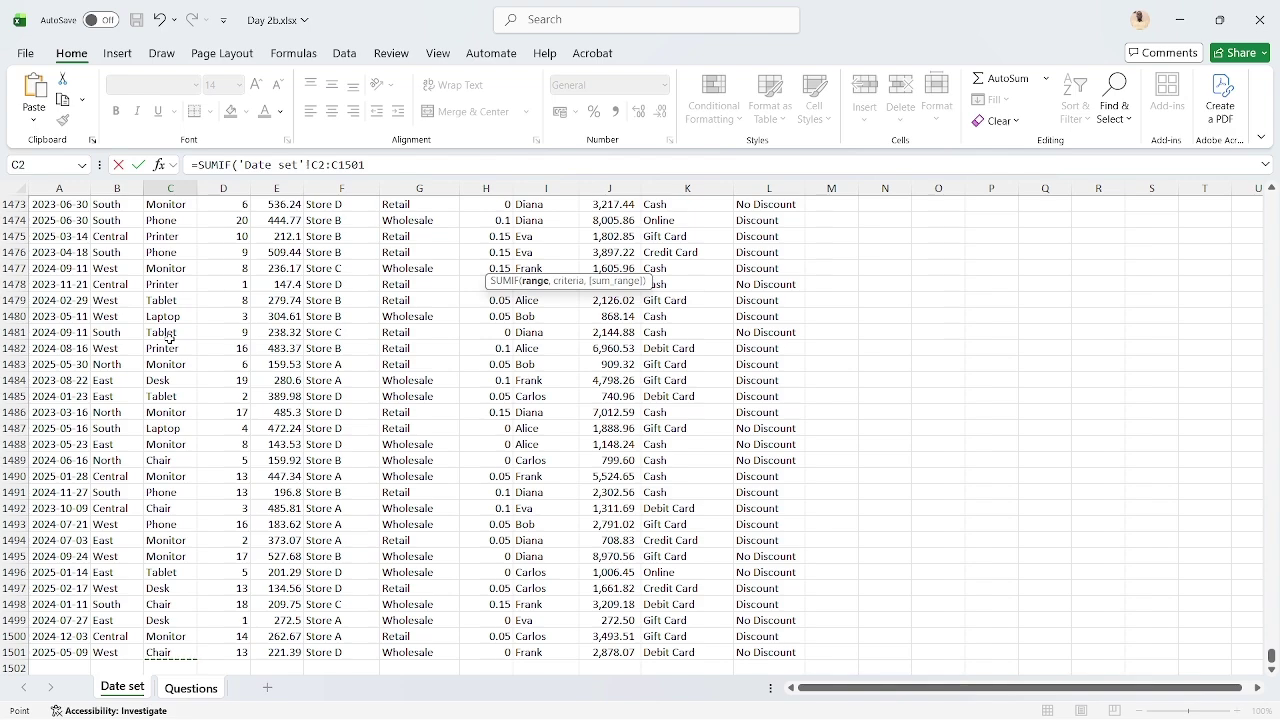
text(,)
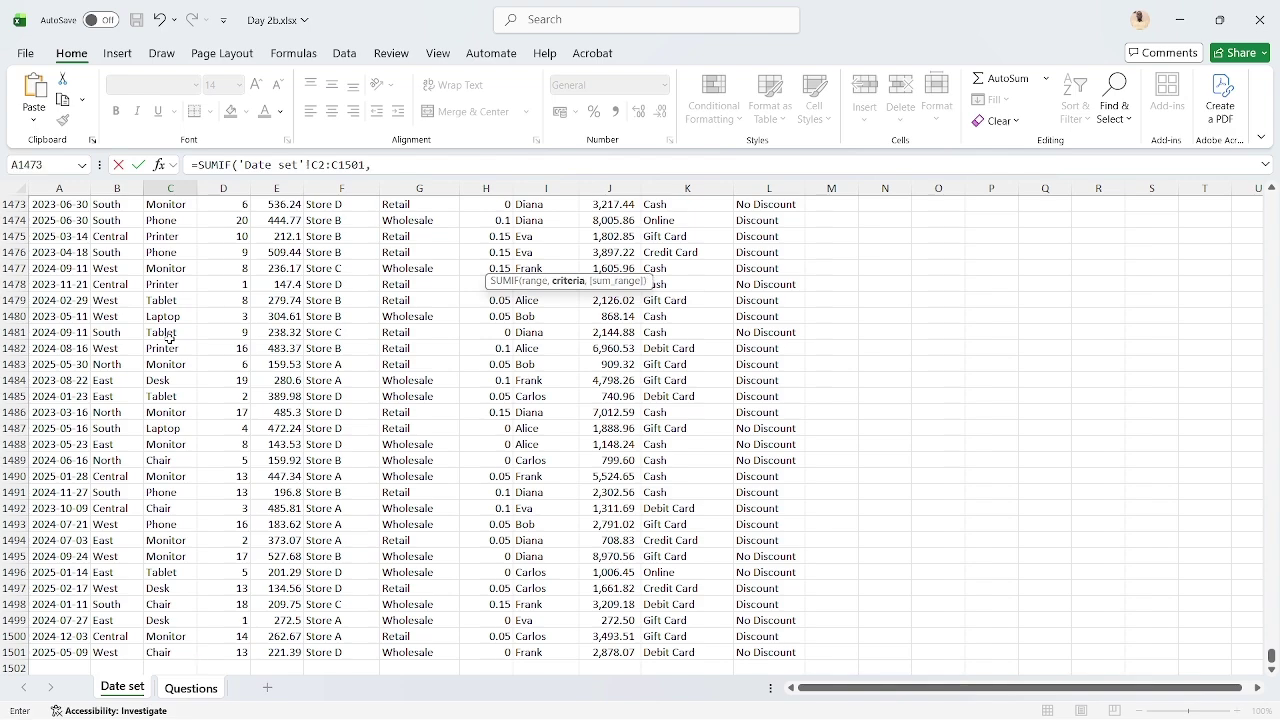
click(191, 688)
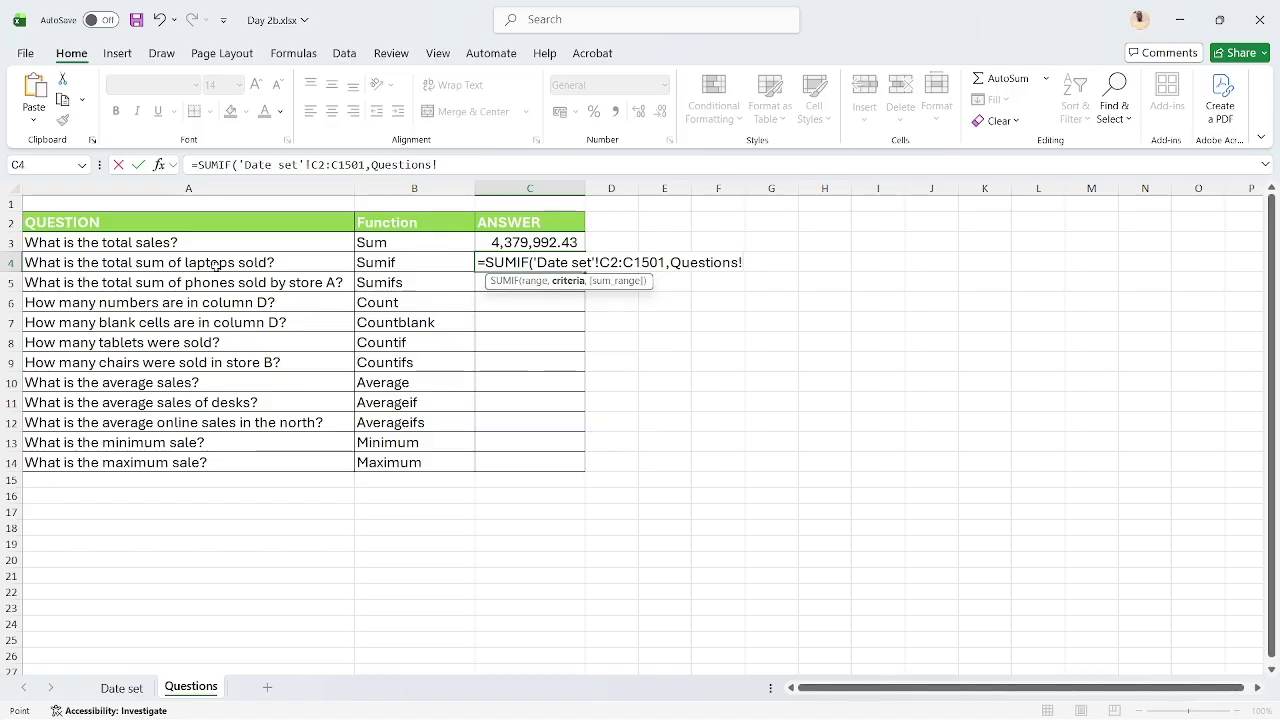
text("Laptop)
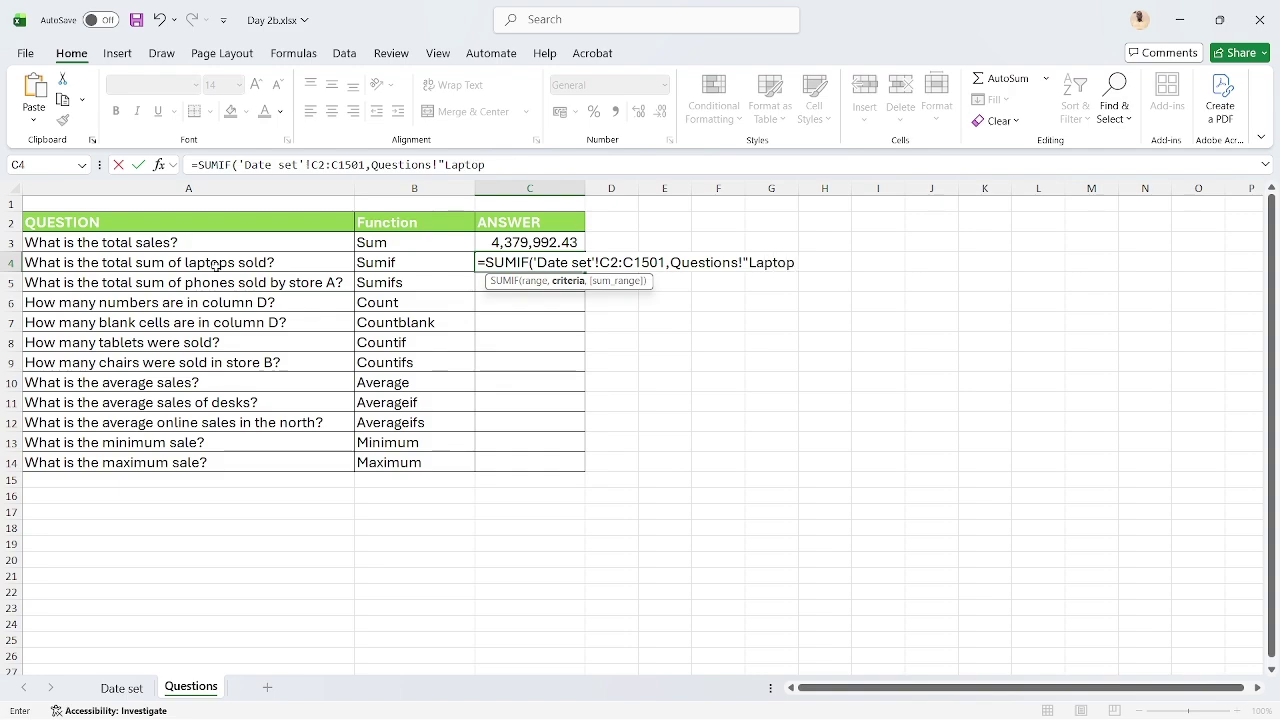
text(",)
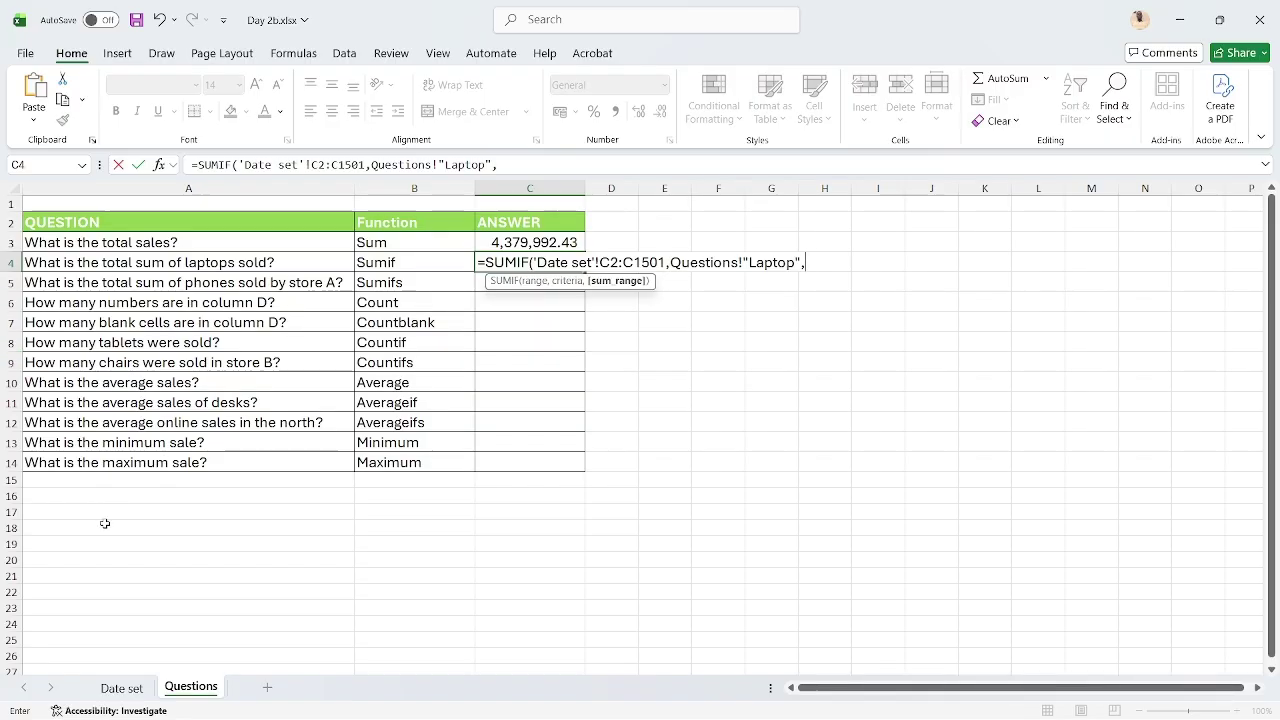
Try to complete the SUMIF in C4 with the sum range 'Date set'!J2:J1501, and discard the entry
click(122, 688)
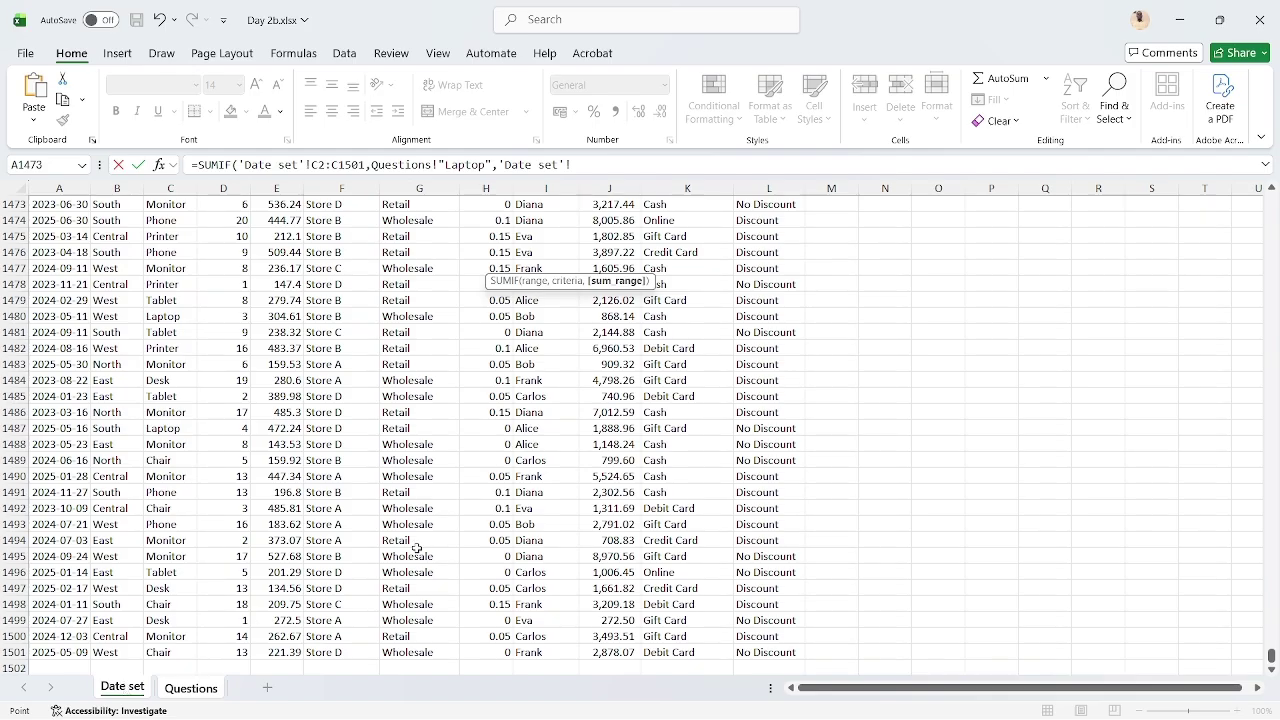
click(594, 455)
key(ctrl+Up)
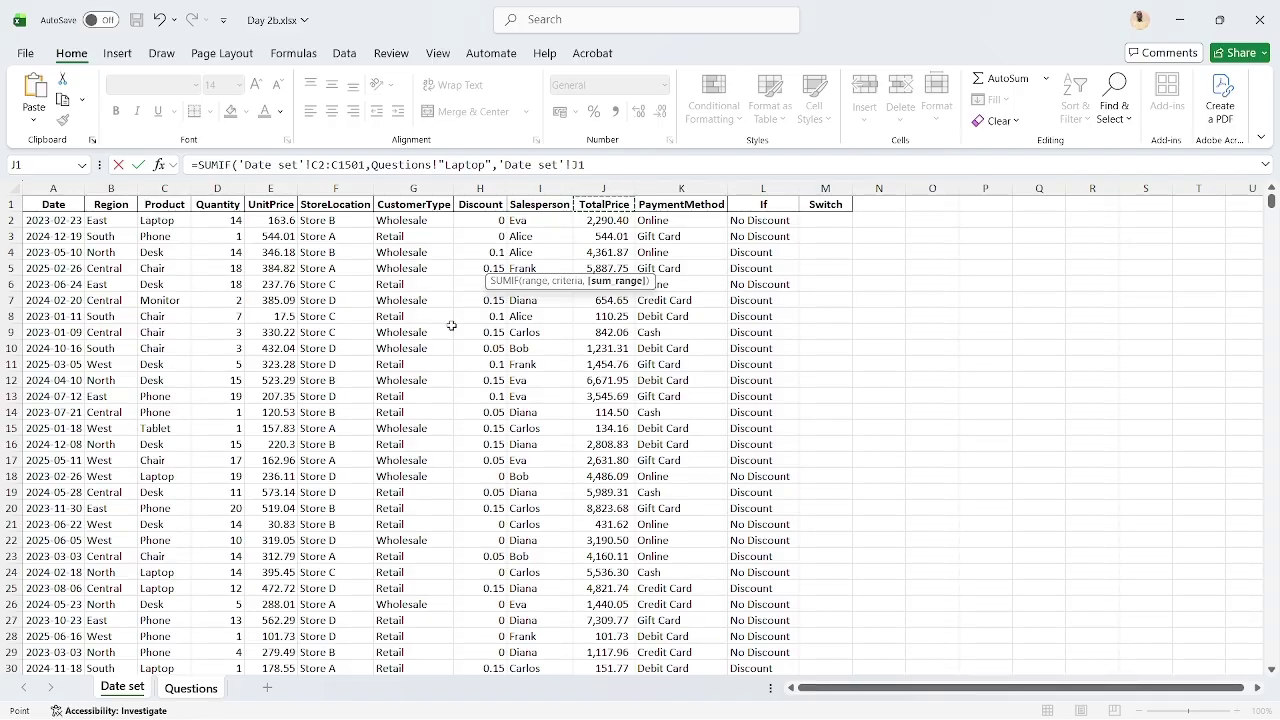
click(613, 220)
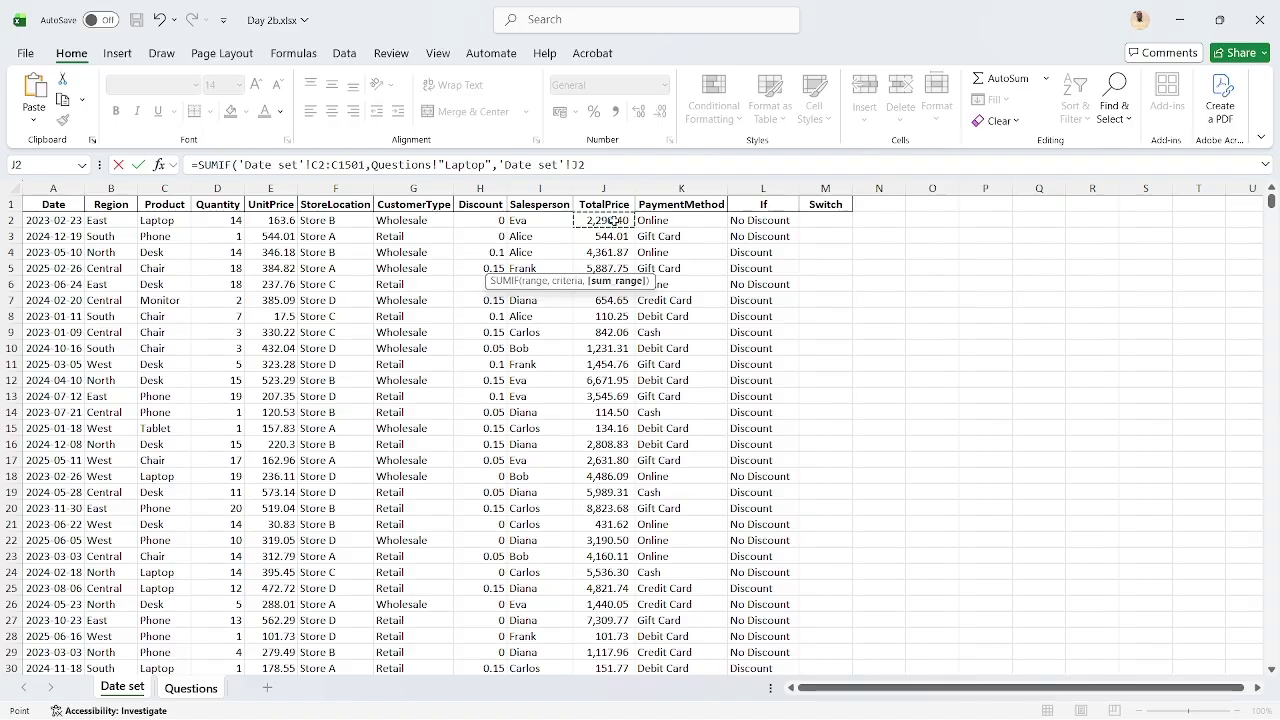
key(ctrl+shift+Down)
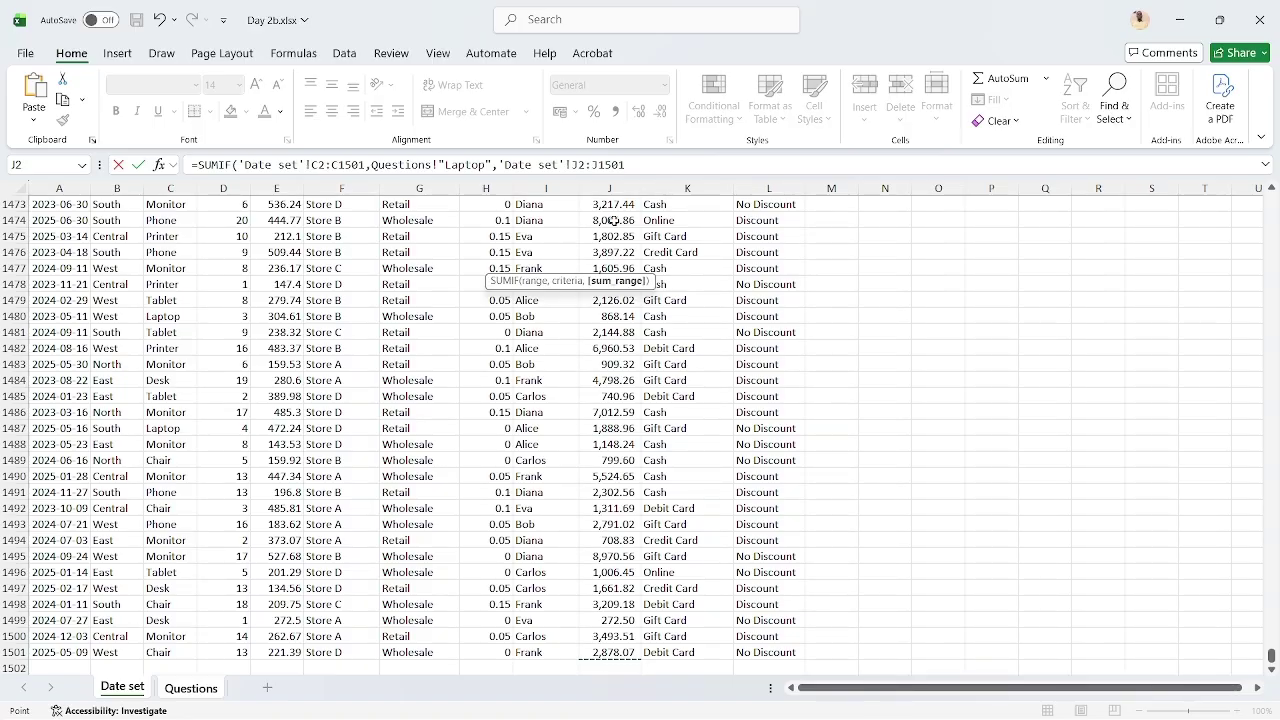
text())
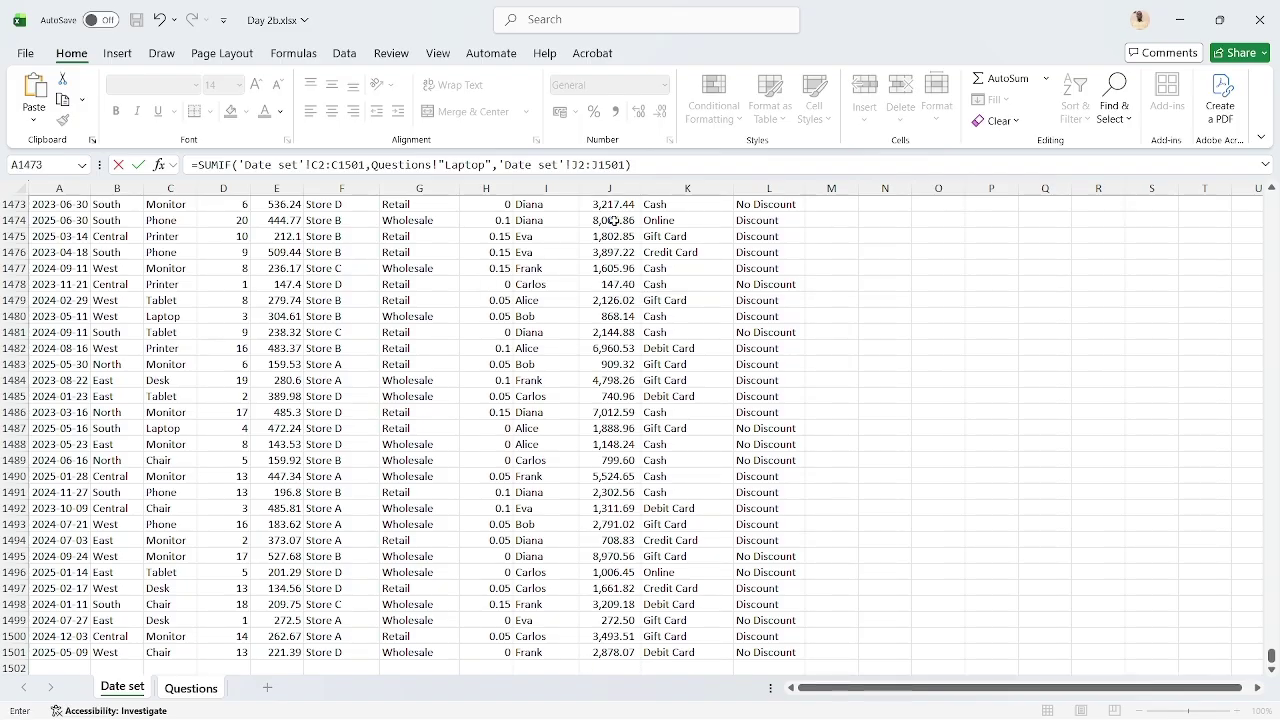
key(Return)
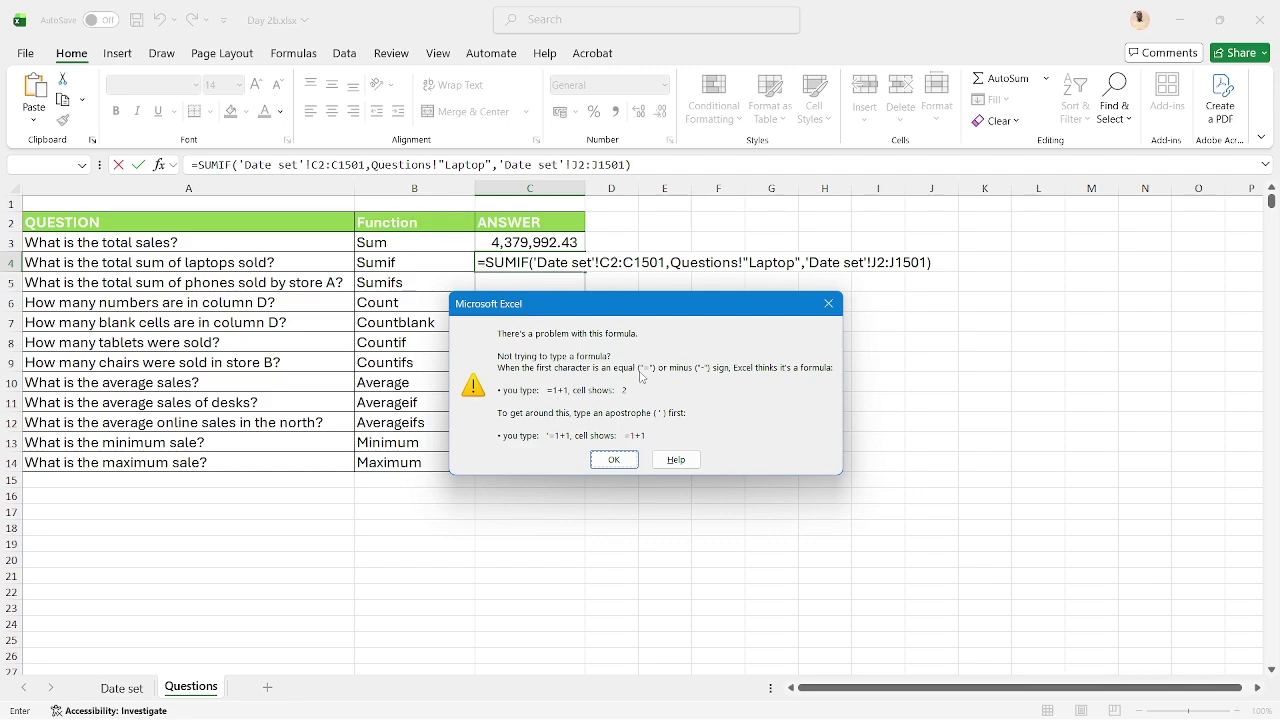
key(Return)
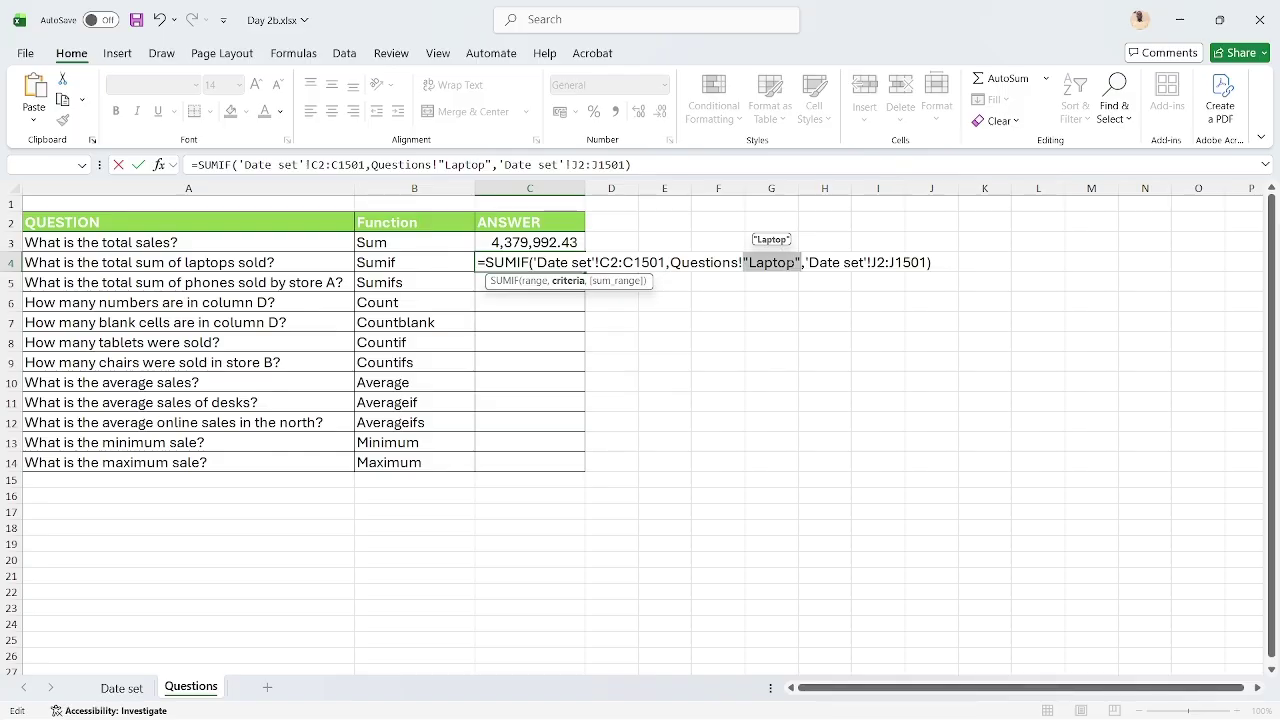
click(791, 262)
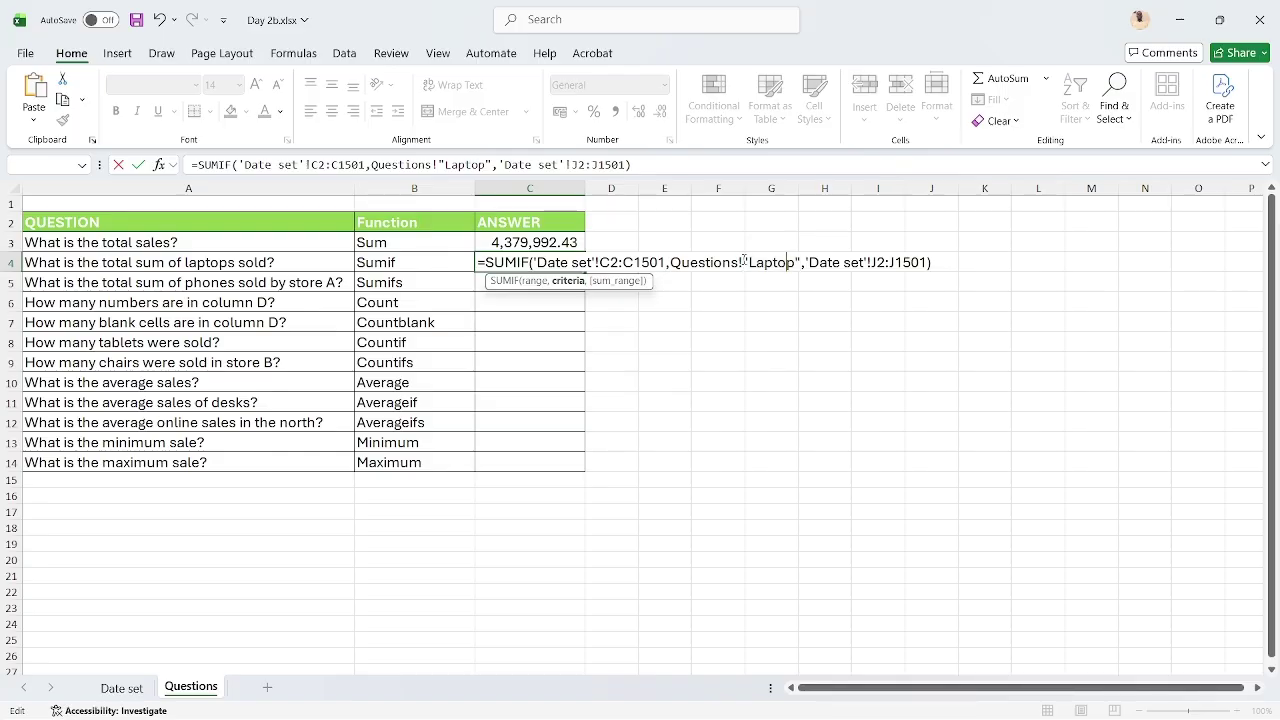
key(Escape)
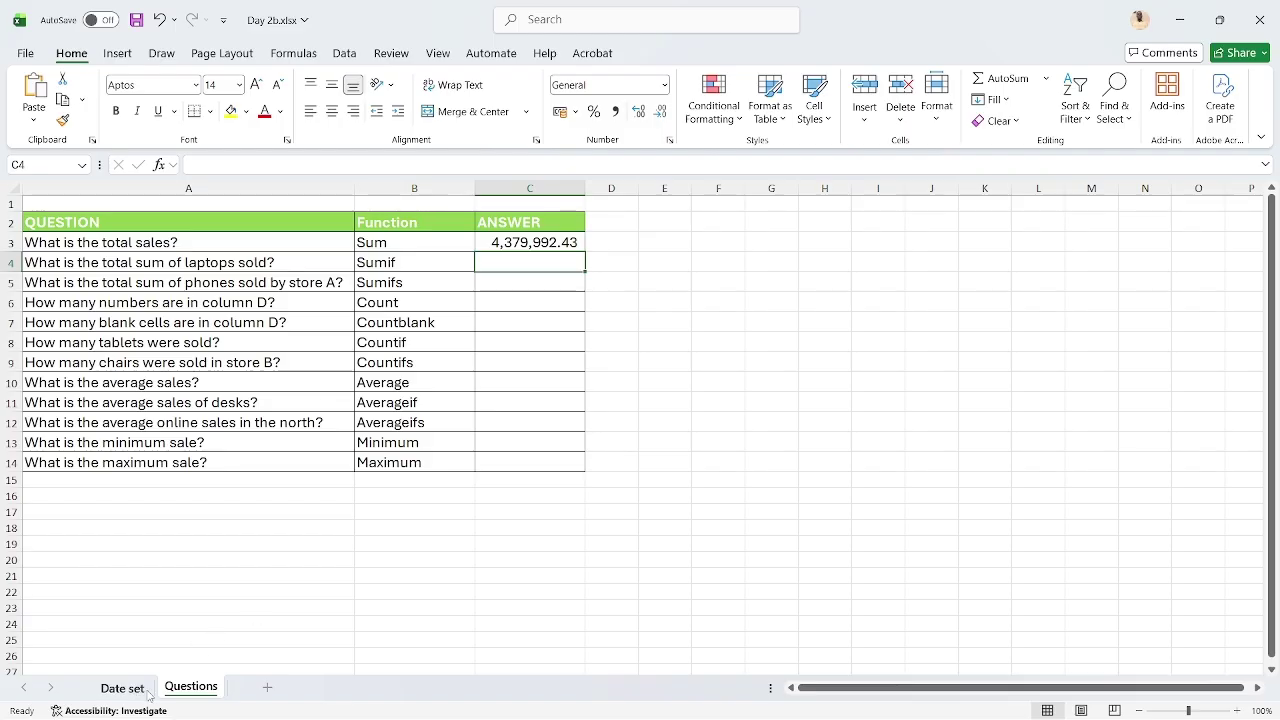
Start a new SUMIF formula in C4 of the Questions sheet with the range 'Date set'!C2:C1501 and the criterion "Laptop"
click(128, 689)
click(179, 386)
key(ctrl+Up)
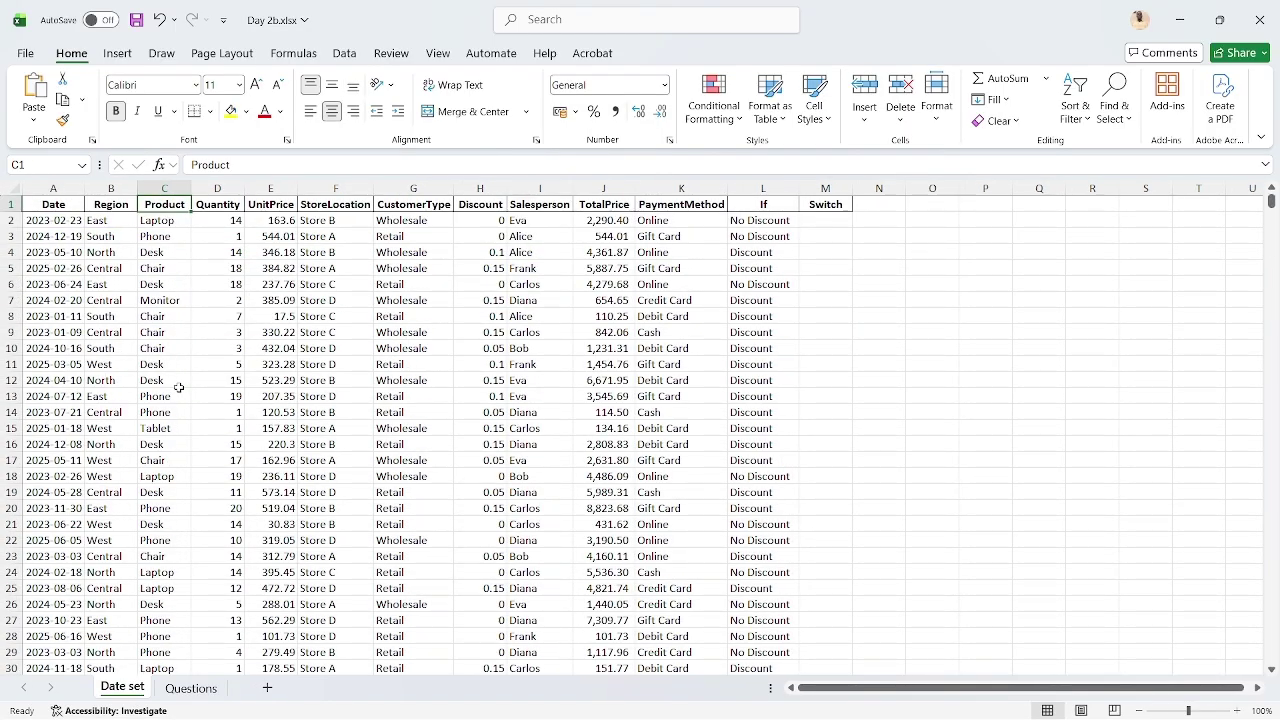
click(190, 688)
text(=sumif)
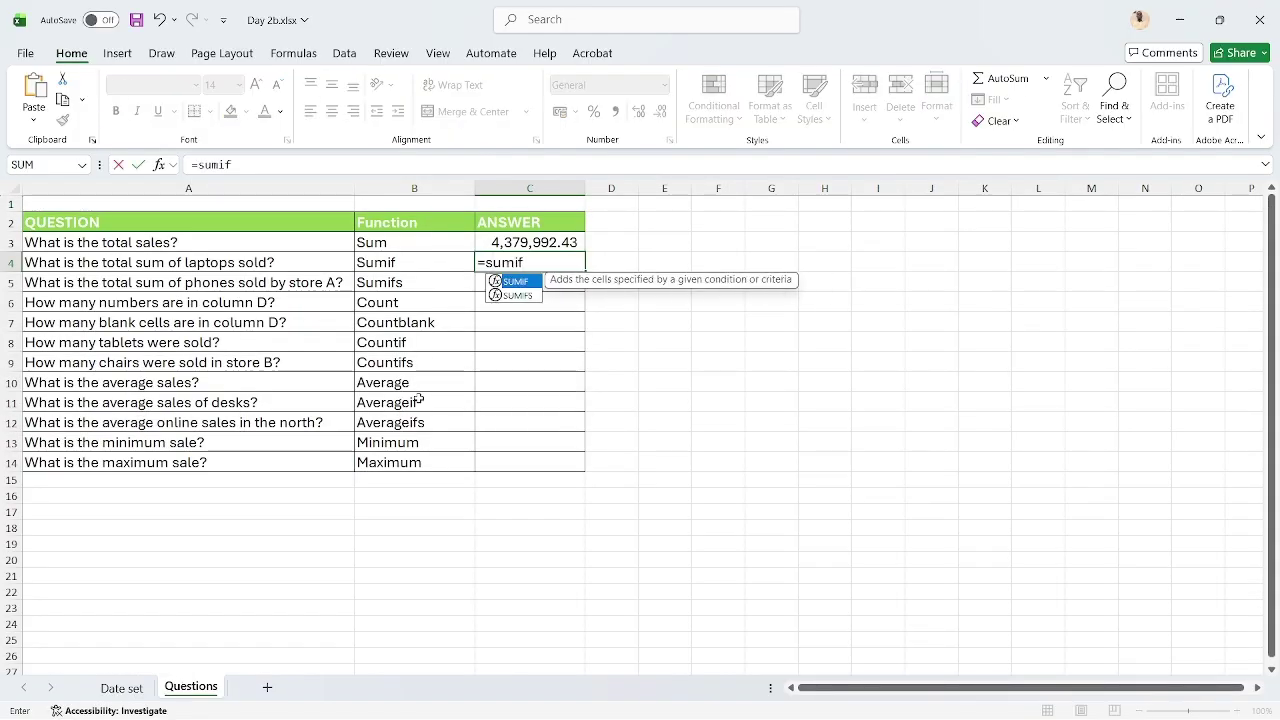
key(Tab)
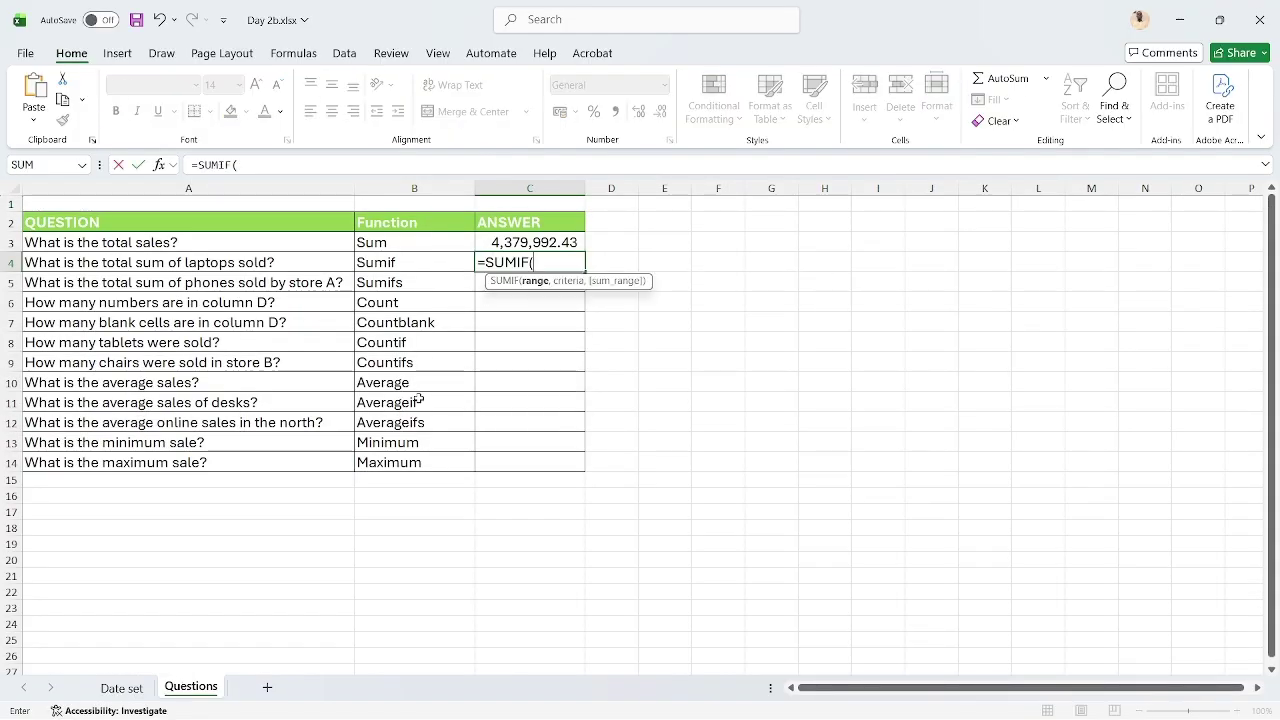
click(122, 688)
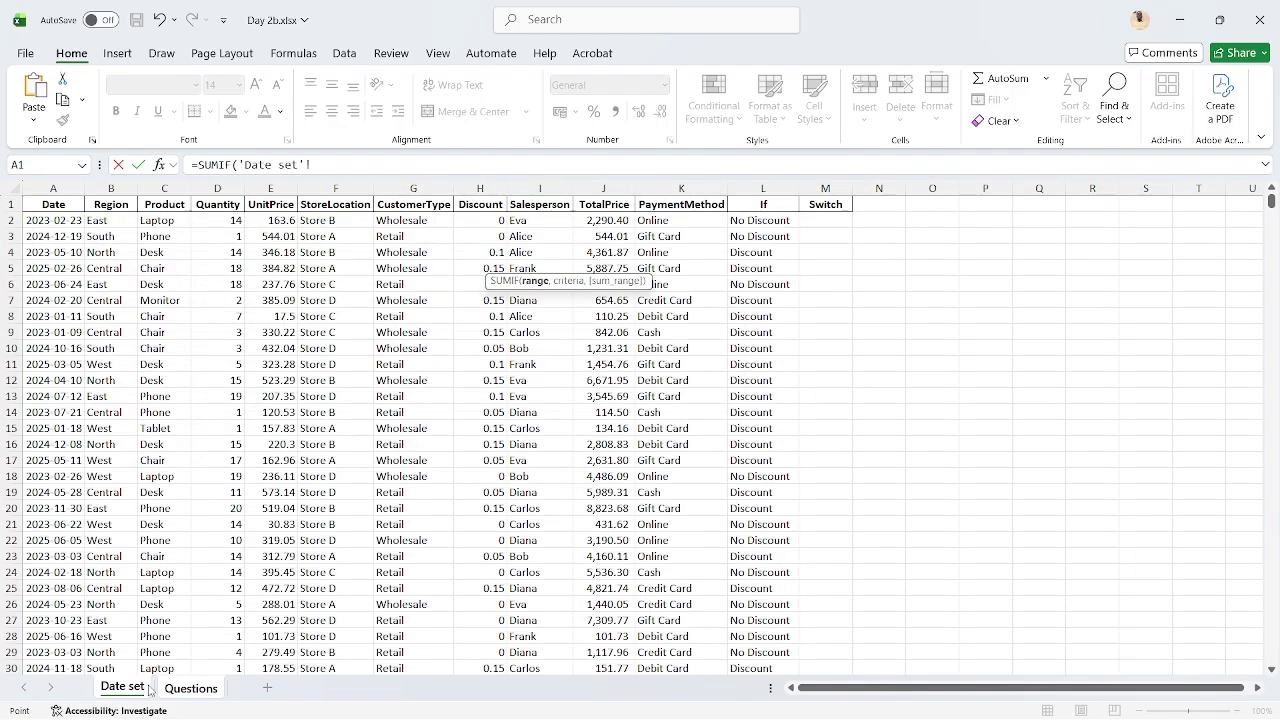
click(182, 222)
key(ctrl+shift+Down)
text(,"Laptop)
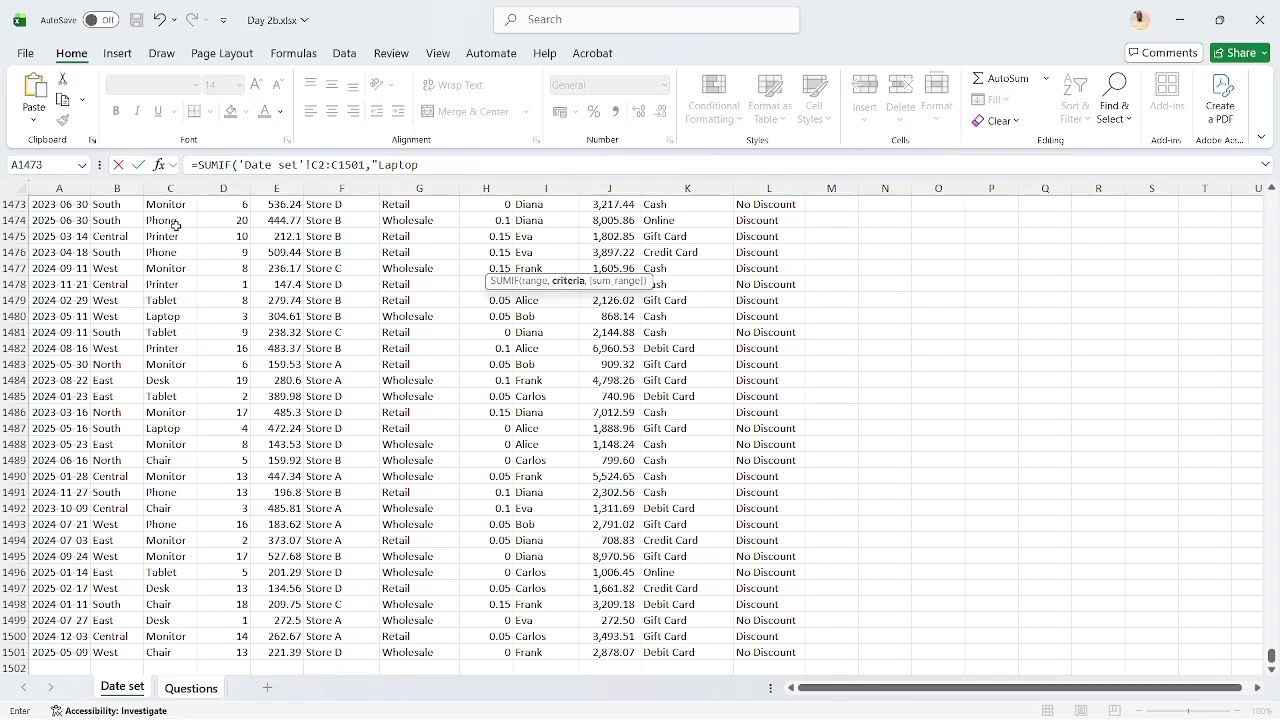
Complete the SUMIF in C4 with the TotalPrice sum range 'Date set'!J2:J1501 to total the laptop sales
text(",)
click(628, 325)
key(ctrl+Up)
key(Down)
key(ctrl+shift+Down)
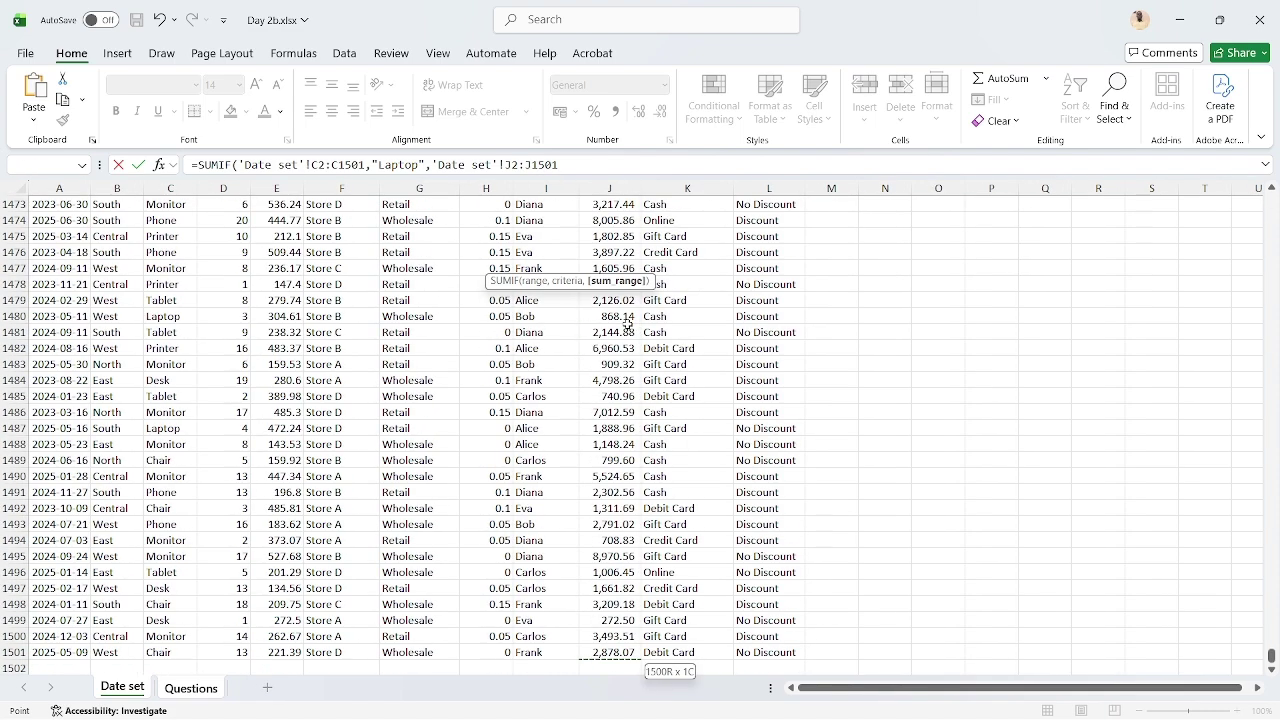
key(Return)
key(Up)
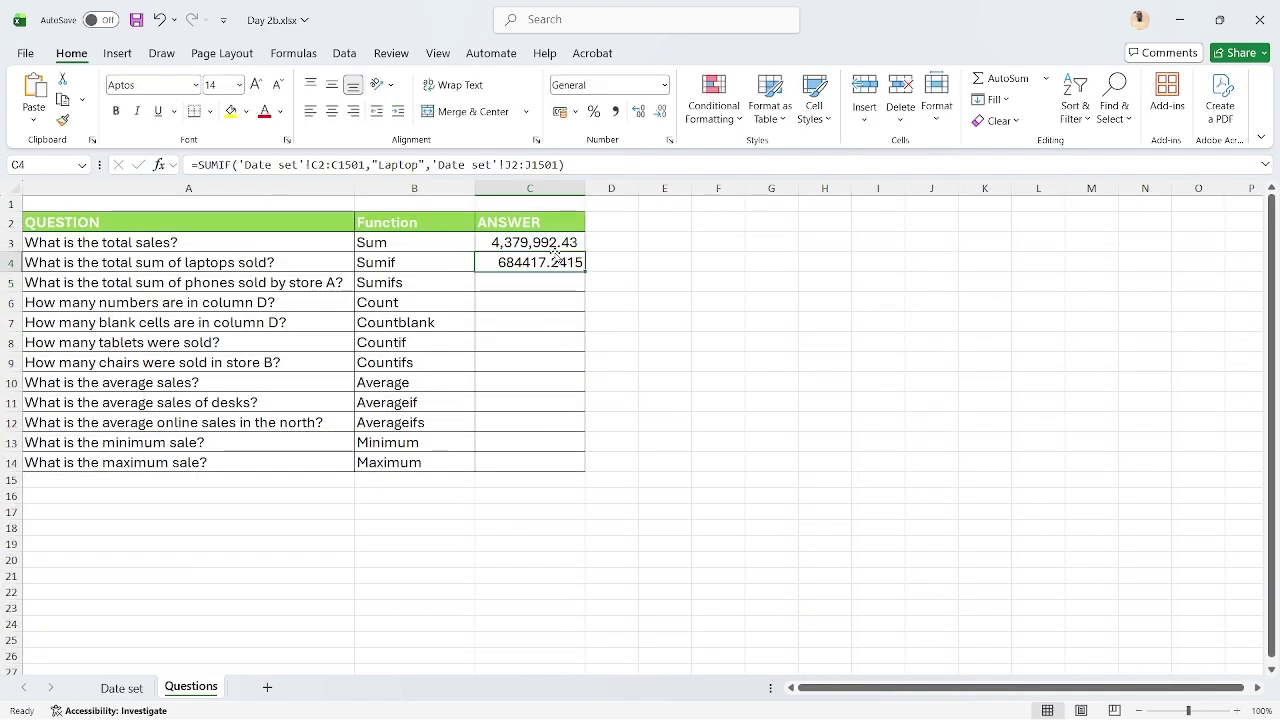
Format the answer cells C3:C14 on the Questions sheet with comma style
drag(537, 242, 520, 458)
click(615, 112)
click(553, 270)
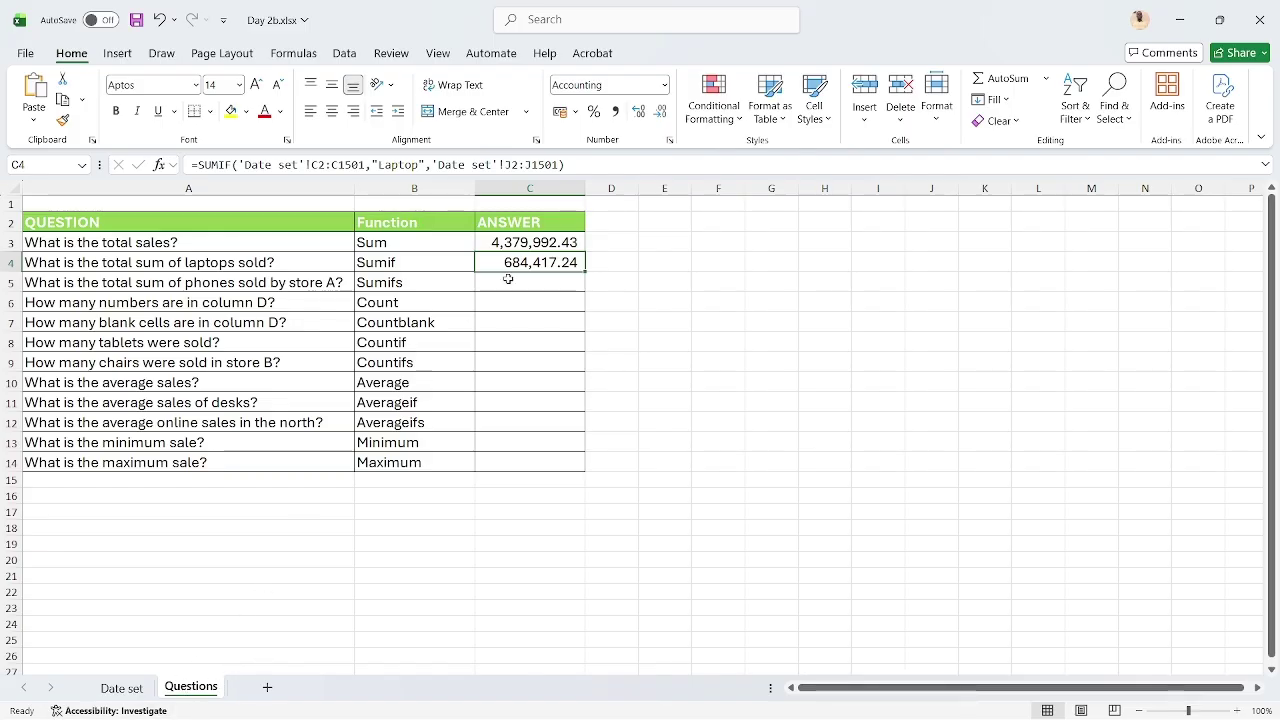
Clear the formula from C4 and start a new SUMIF function there
key(Delete)
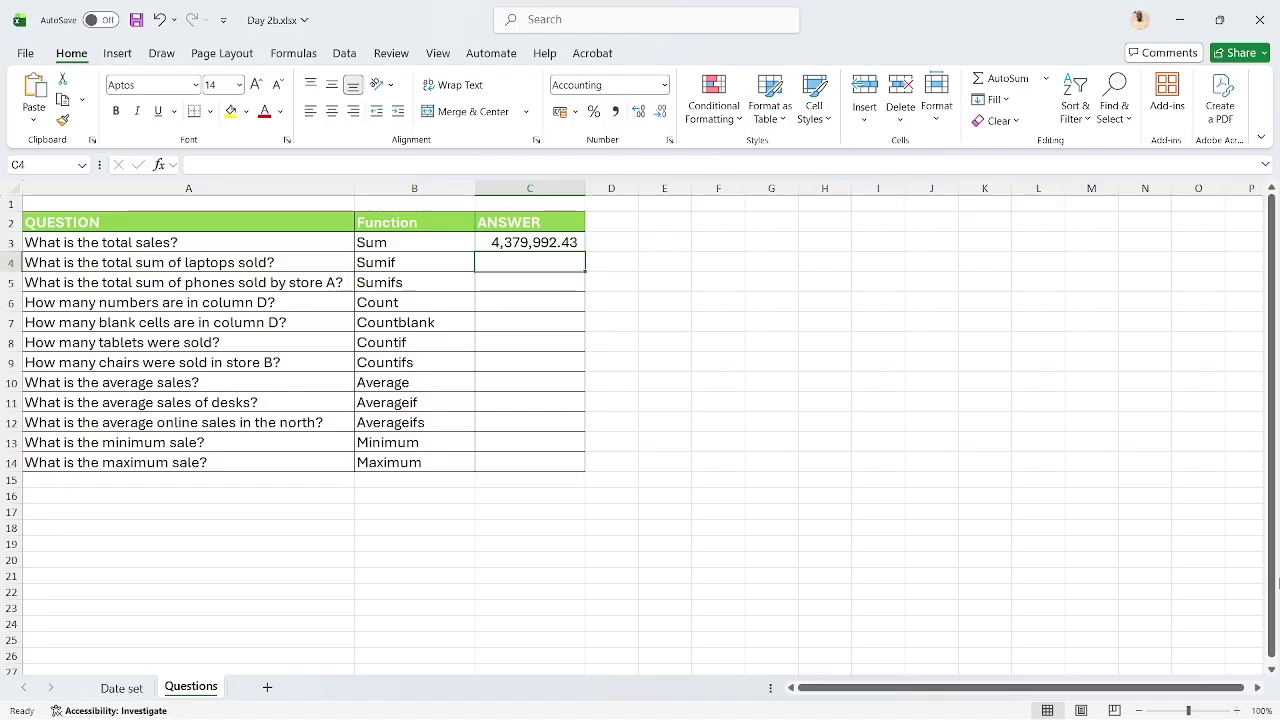
click(1238, 710)
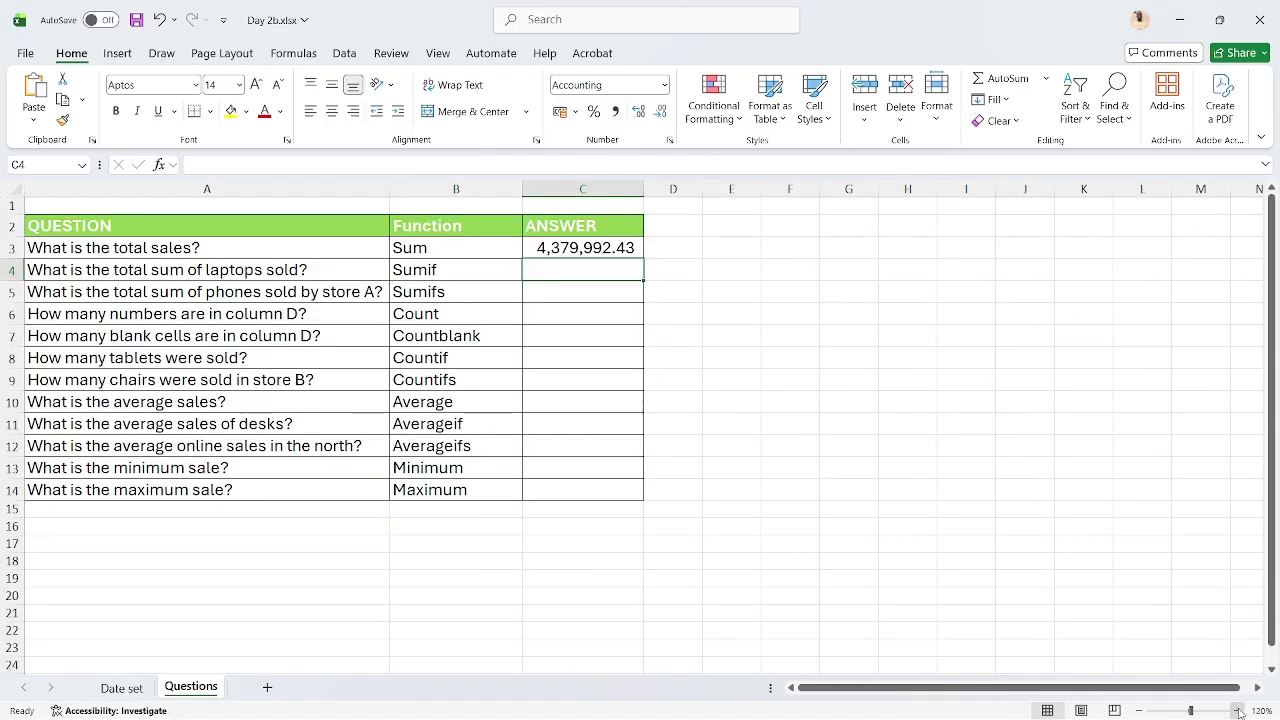
click(1238, 710)
click(1238, 710)
click(1238, 710)
text(=sumif)
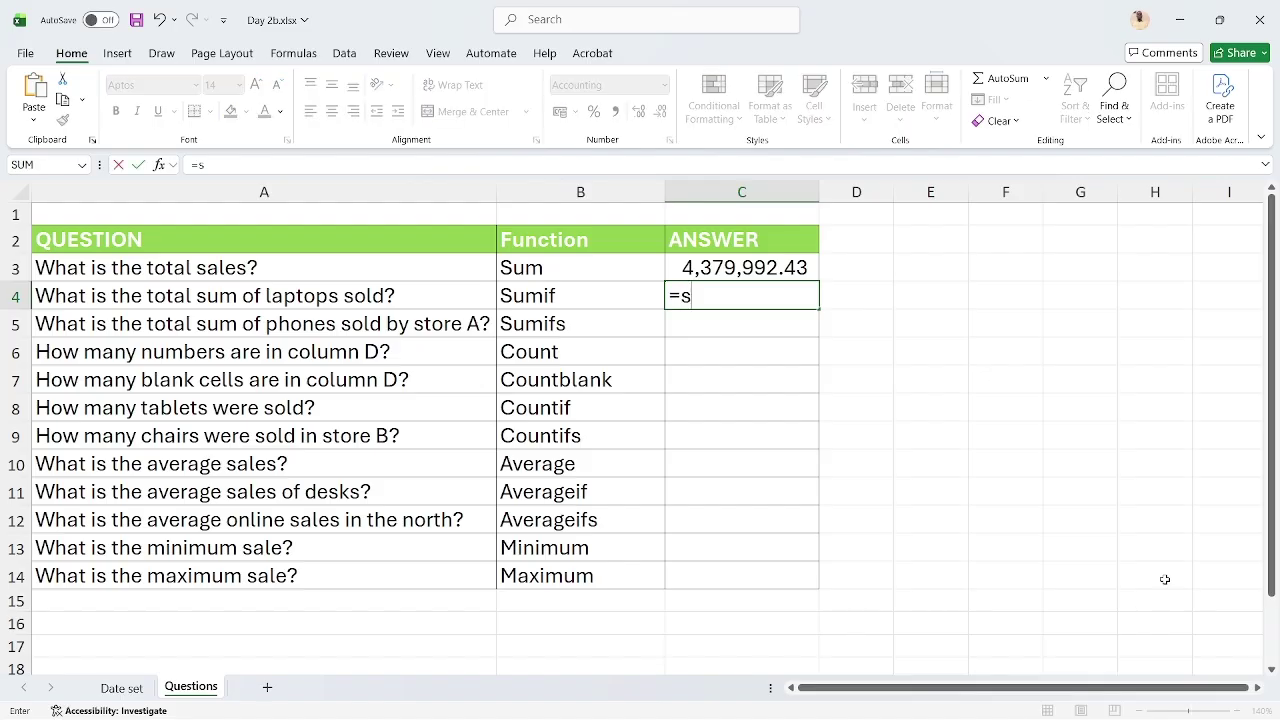
key(Tab)
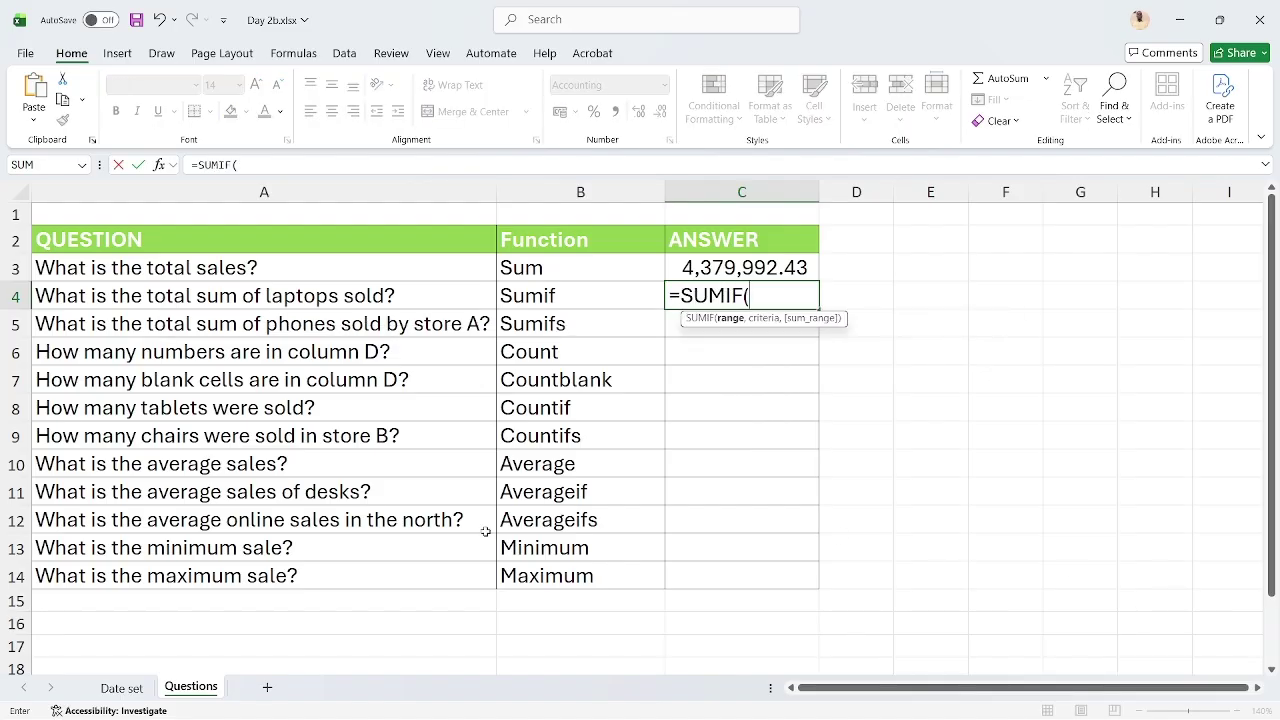
Set the SUMIF range in C4 to 'Date set'!C2:C1501 with the criterion "Laptop"
click(124, 690)
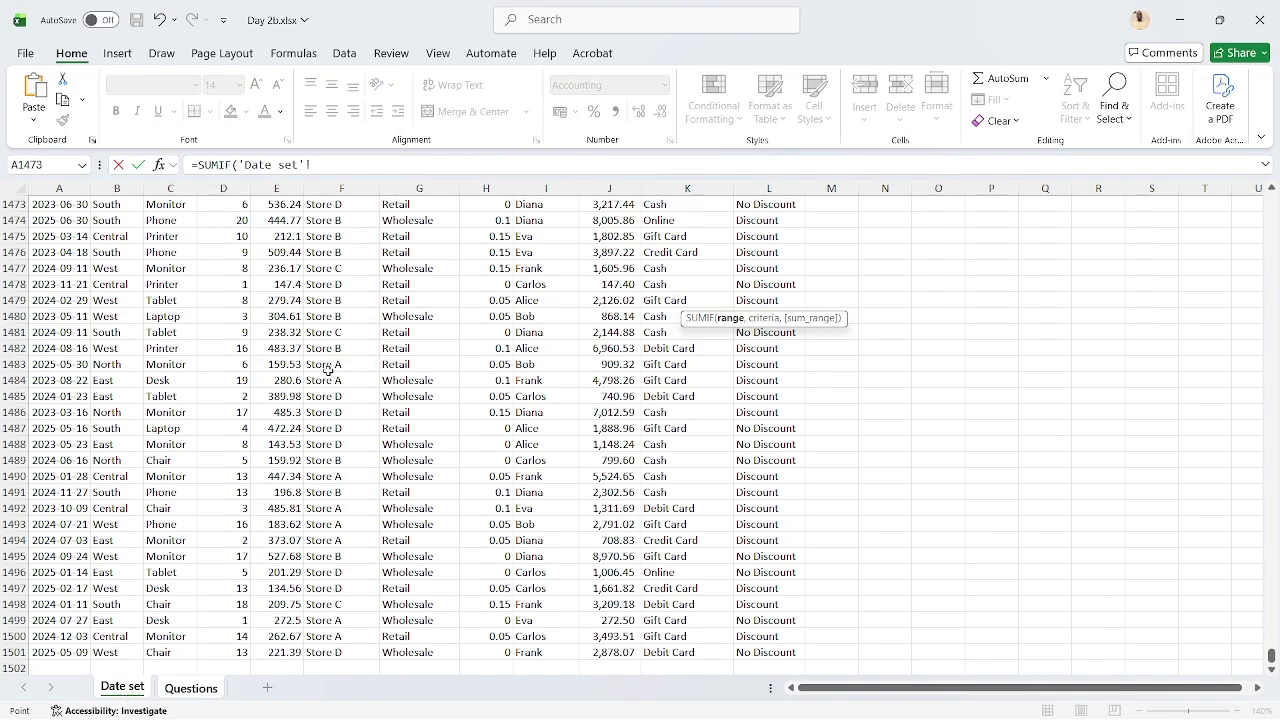
click(166, 349)
key(ctrl+Up)
key(Down)
key(ctrl+shift+Down)
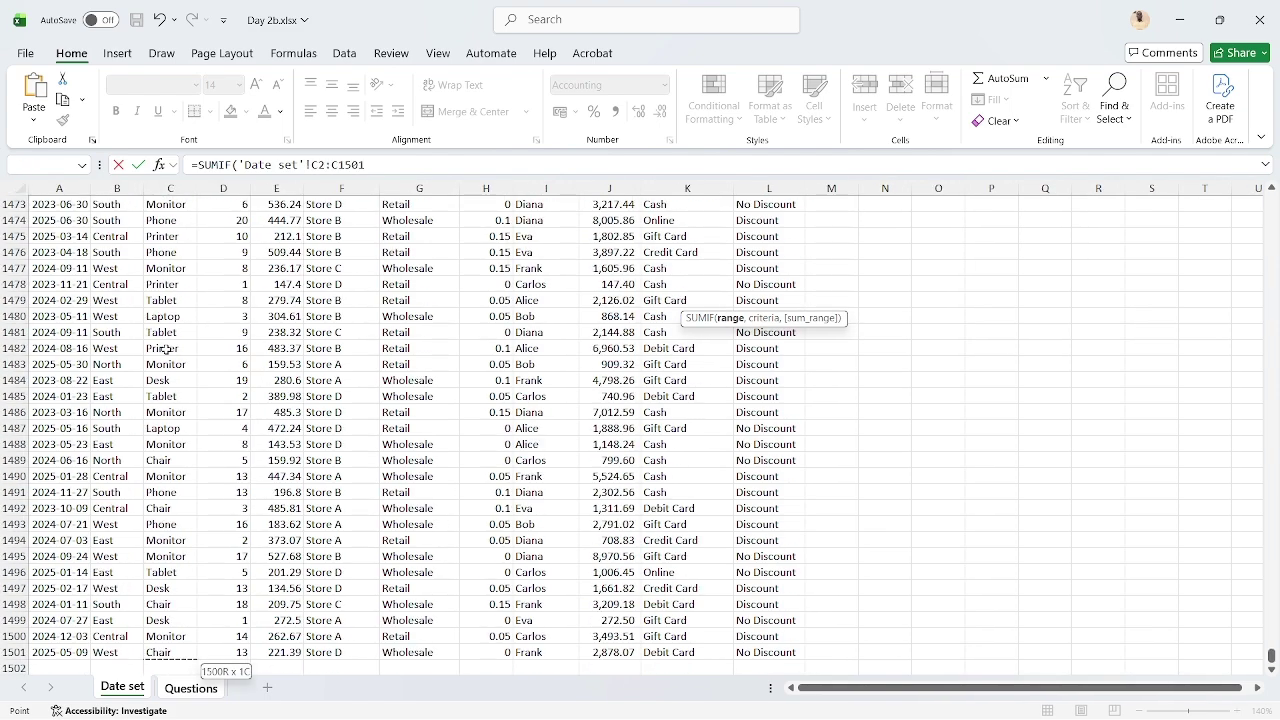
text(,"Laptop)
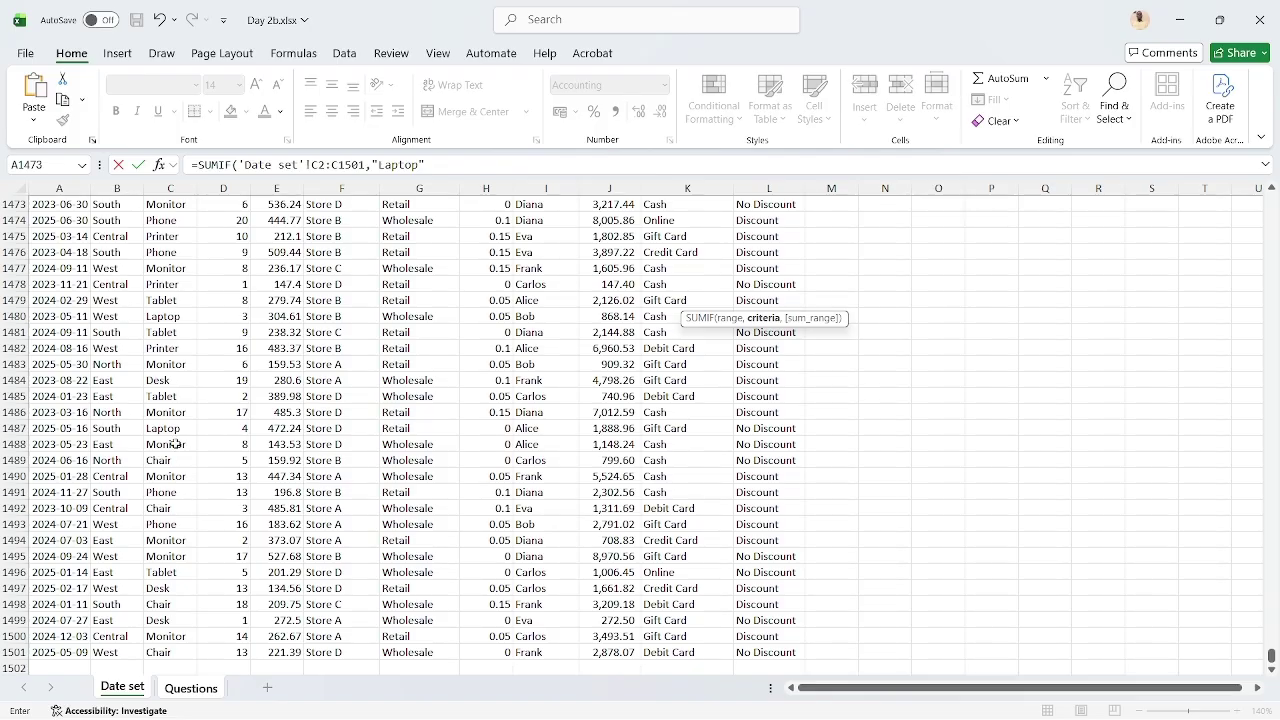
Complete the SUMIF in C4 with the TotalPrice cells 'Date set'!J2:J1501 as its sum range
text(,)
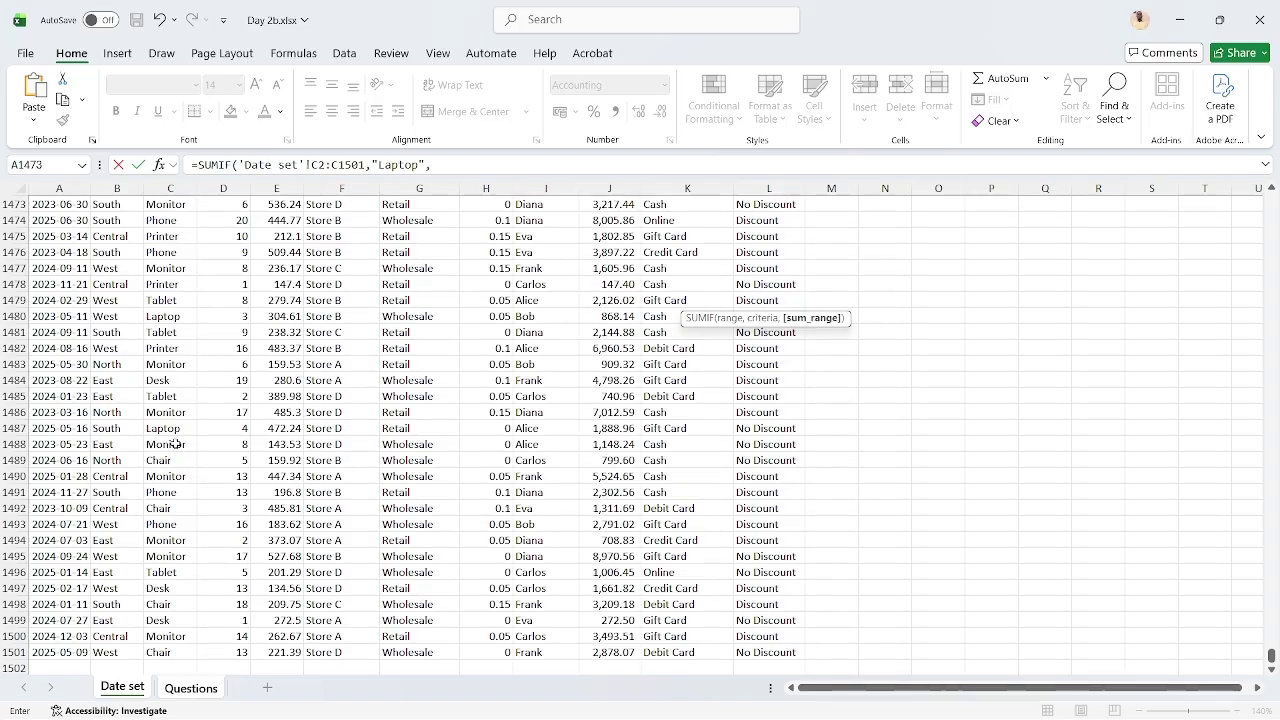
click(586, 364)
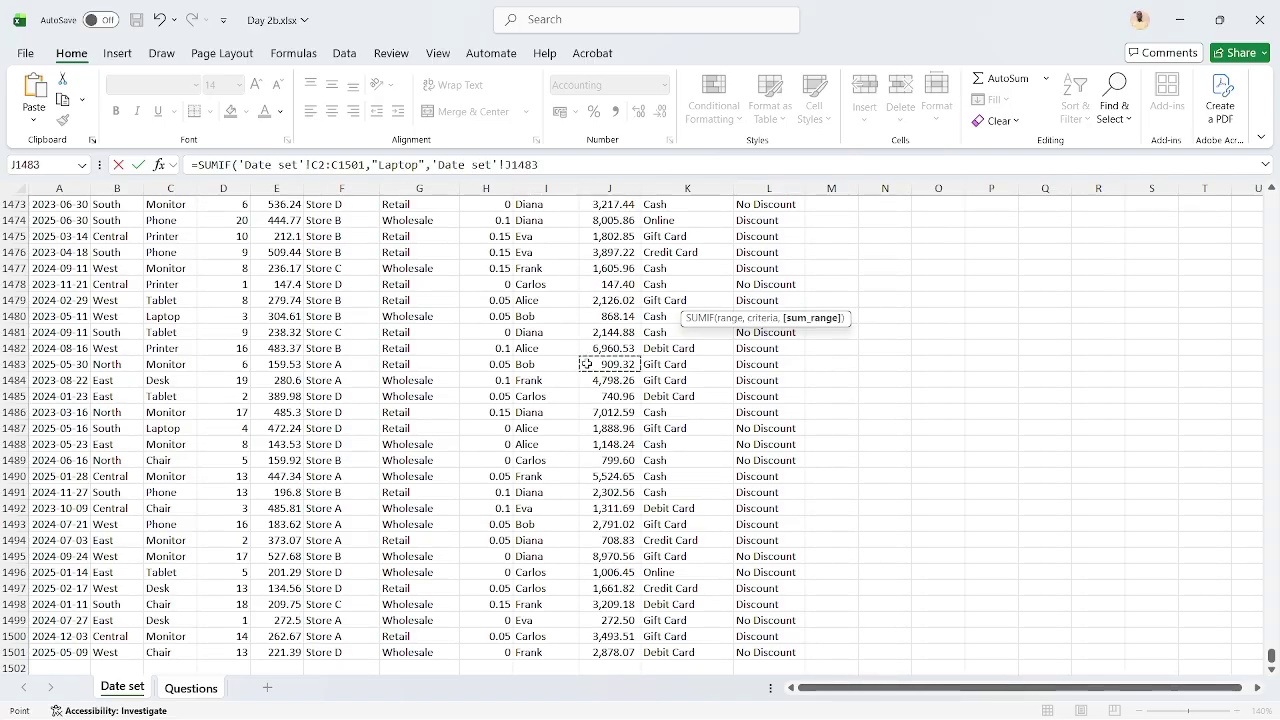
key(ctrl+Up)
key(Down)
key(ctrl+shift+Down)
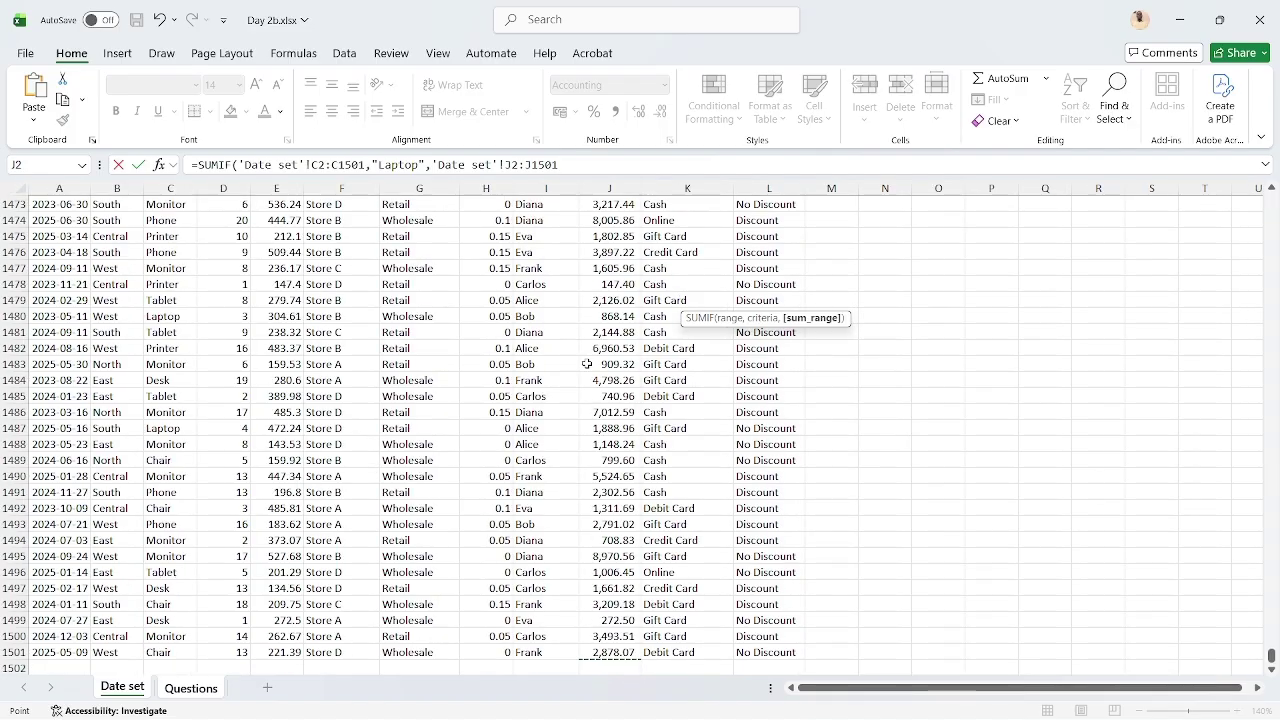
key(Return)
key(Up)
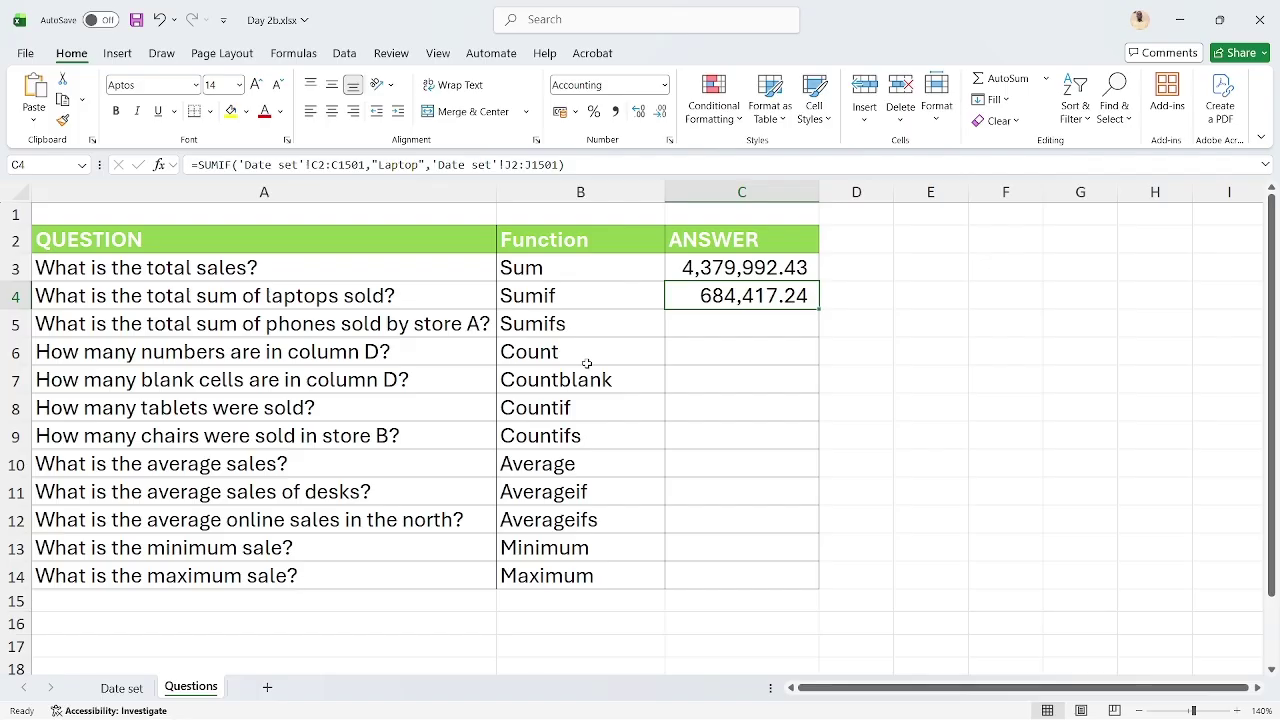
Examine the Product and StoreLocation columns of the Date set sheet for the phone and Store A conditions of the question in row 5
key(Down)
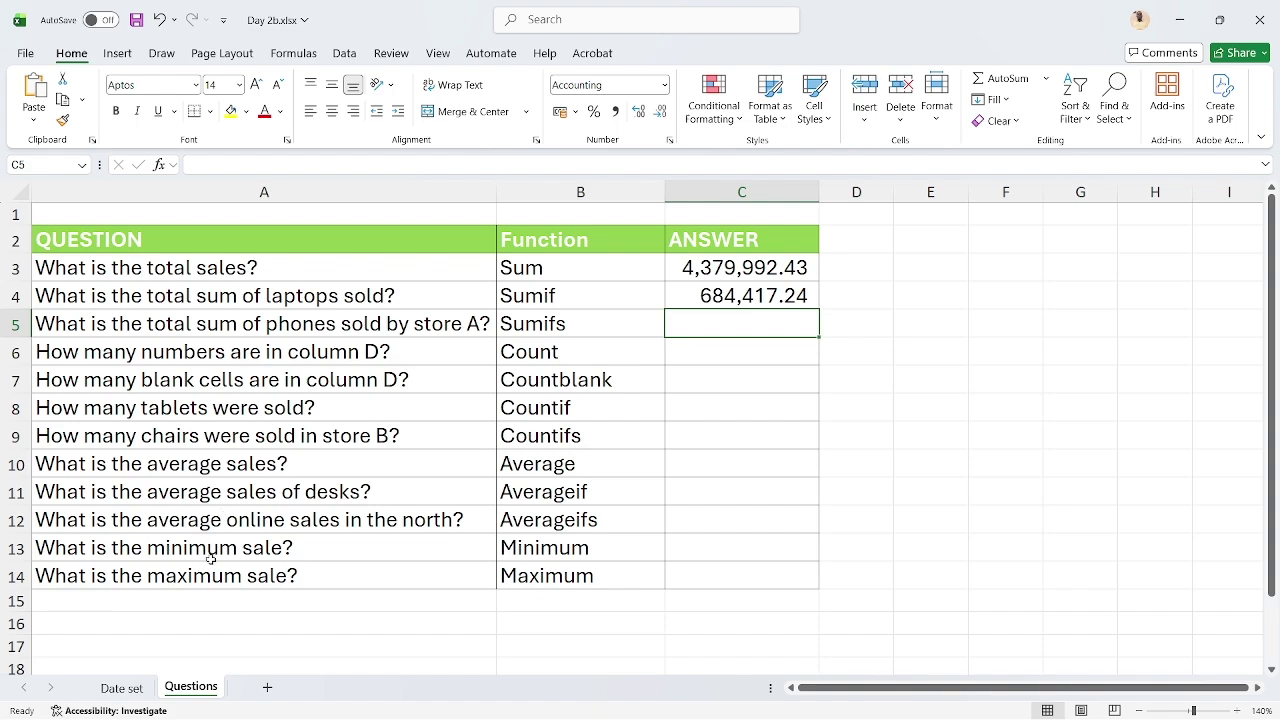
click(543, 294)
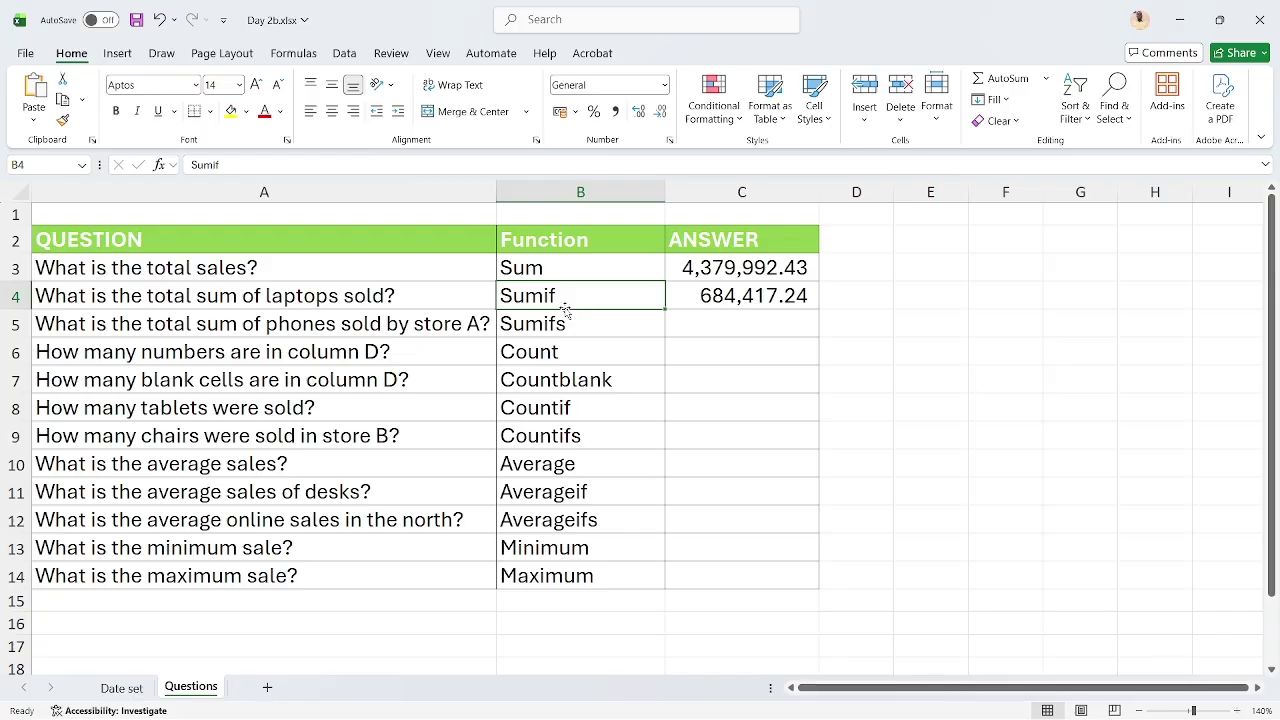
key(Down)
key(Right)
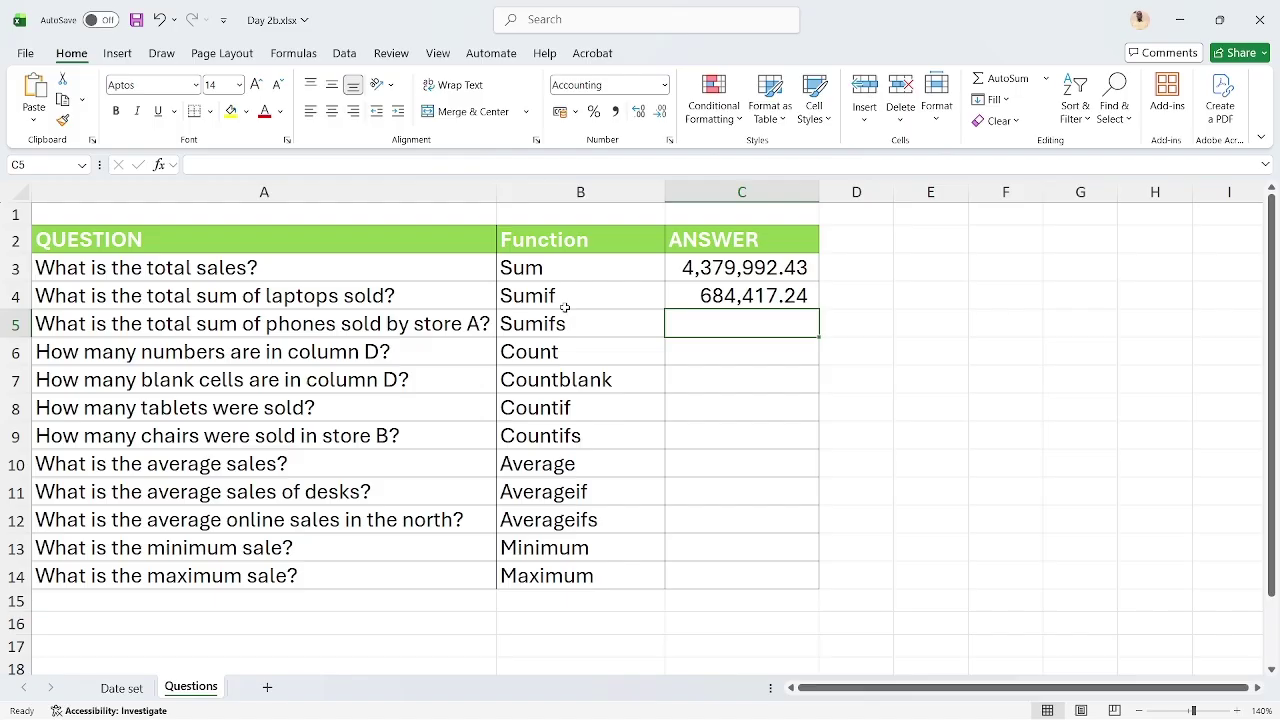
click(121, 688)
click(259, 418)
key(ctrl+Up)
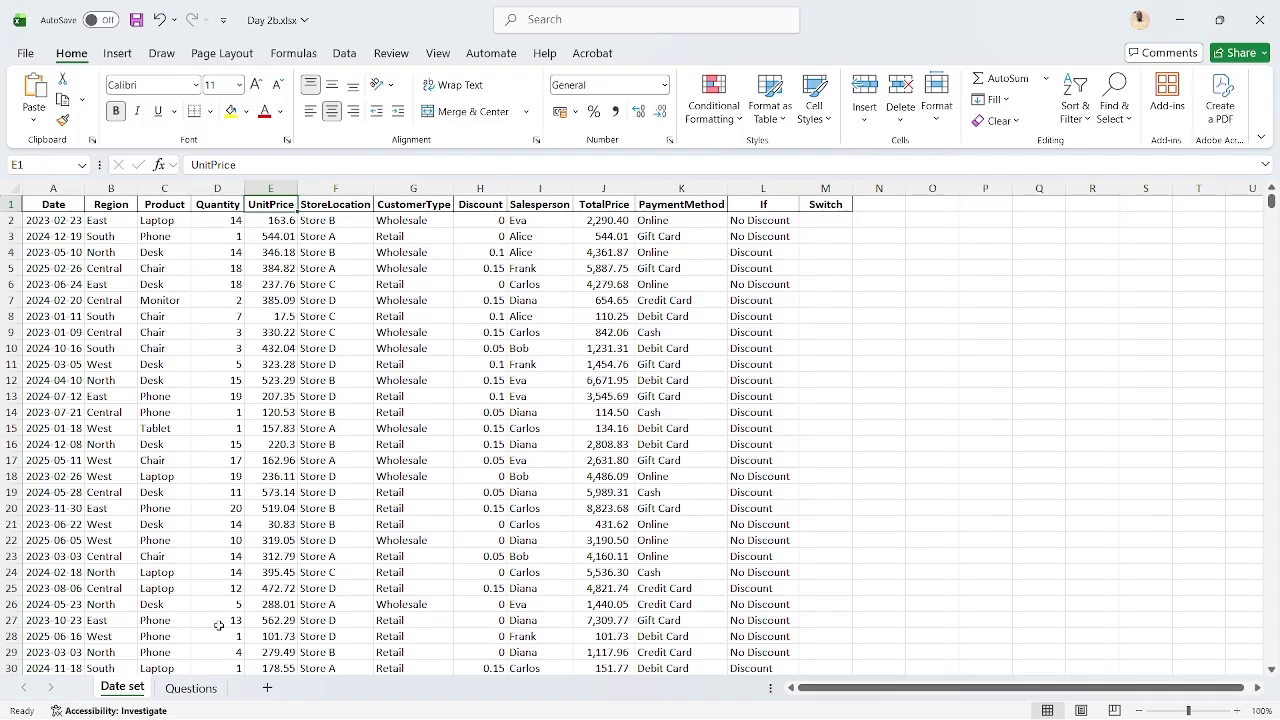
click(198, 688)
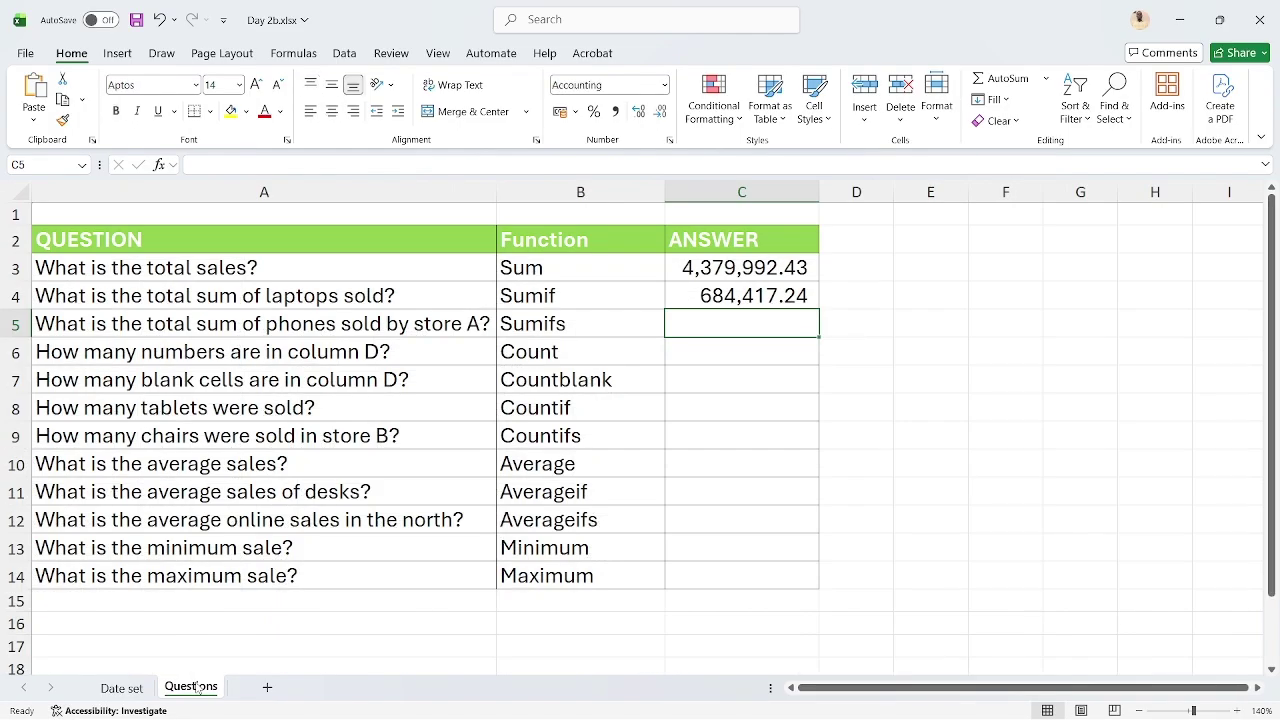
click(111, 685)
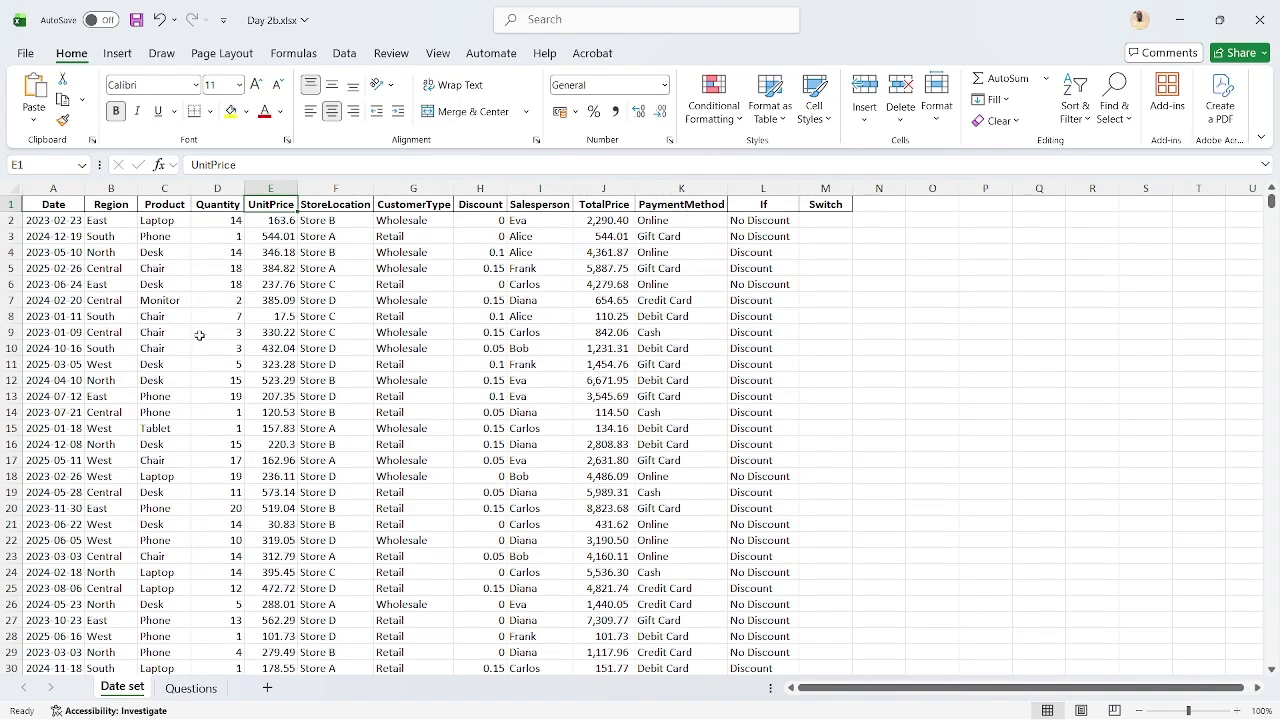
click(164, 188)
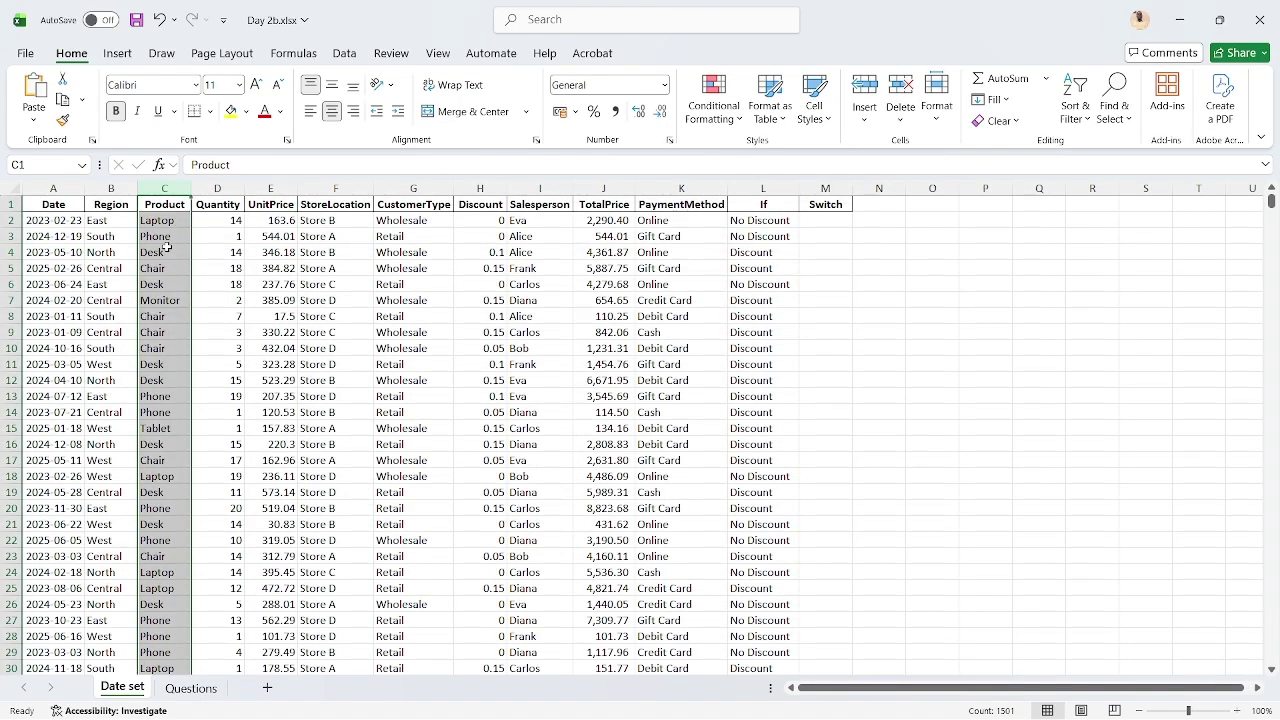
click(336, 189)
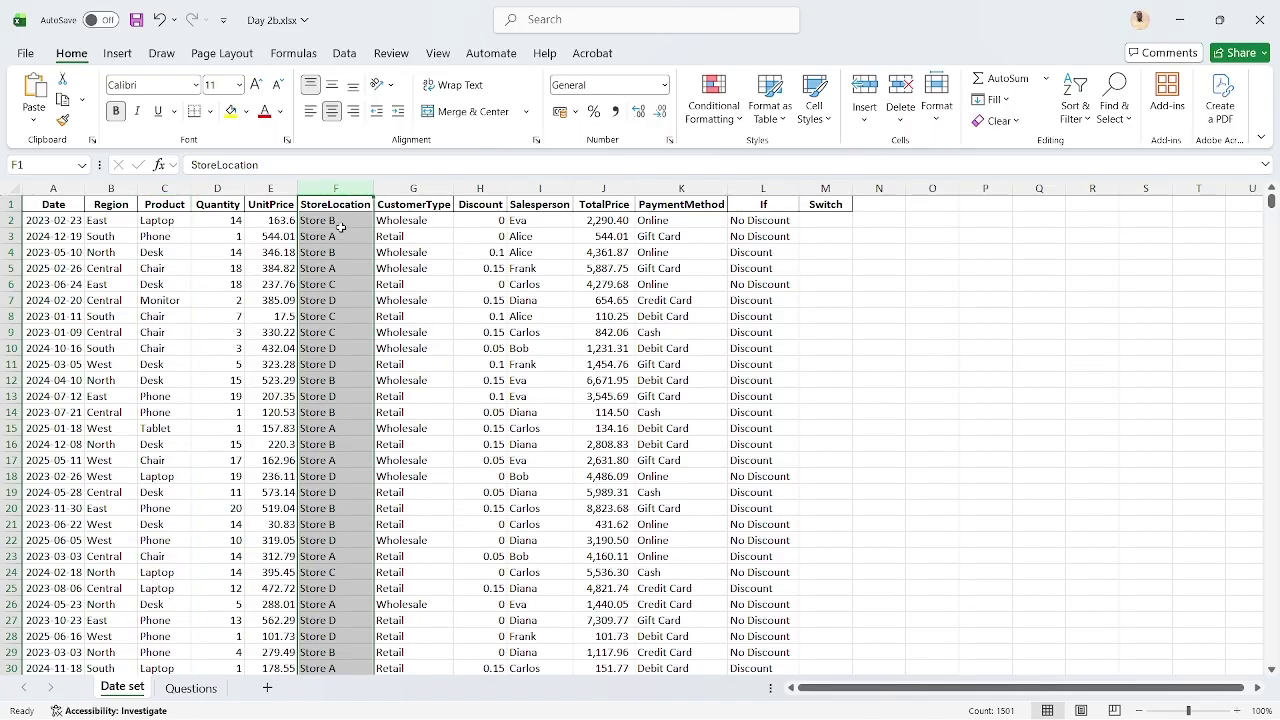
click(154, 188)
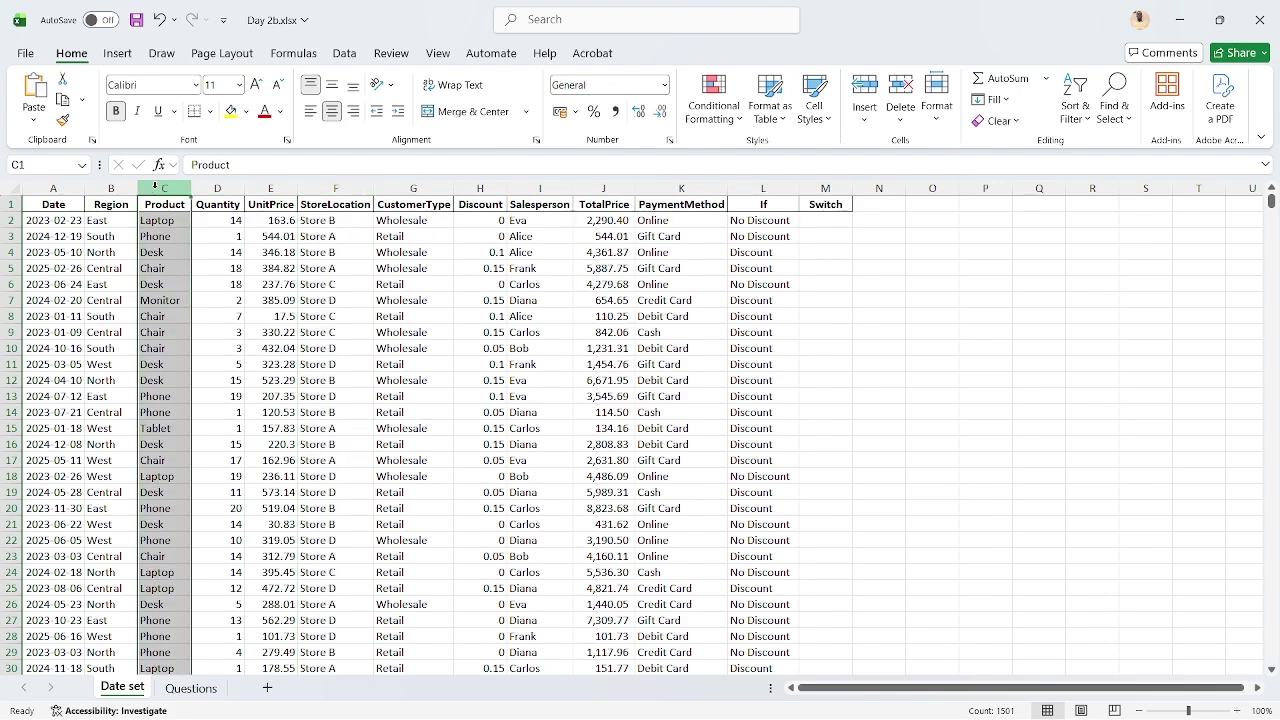
click(339, 190)
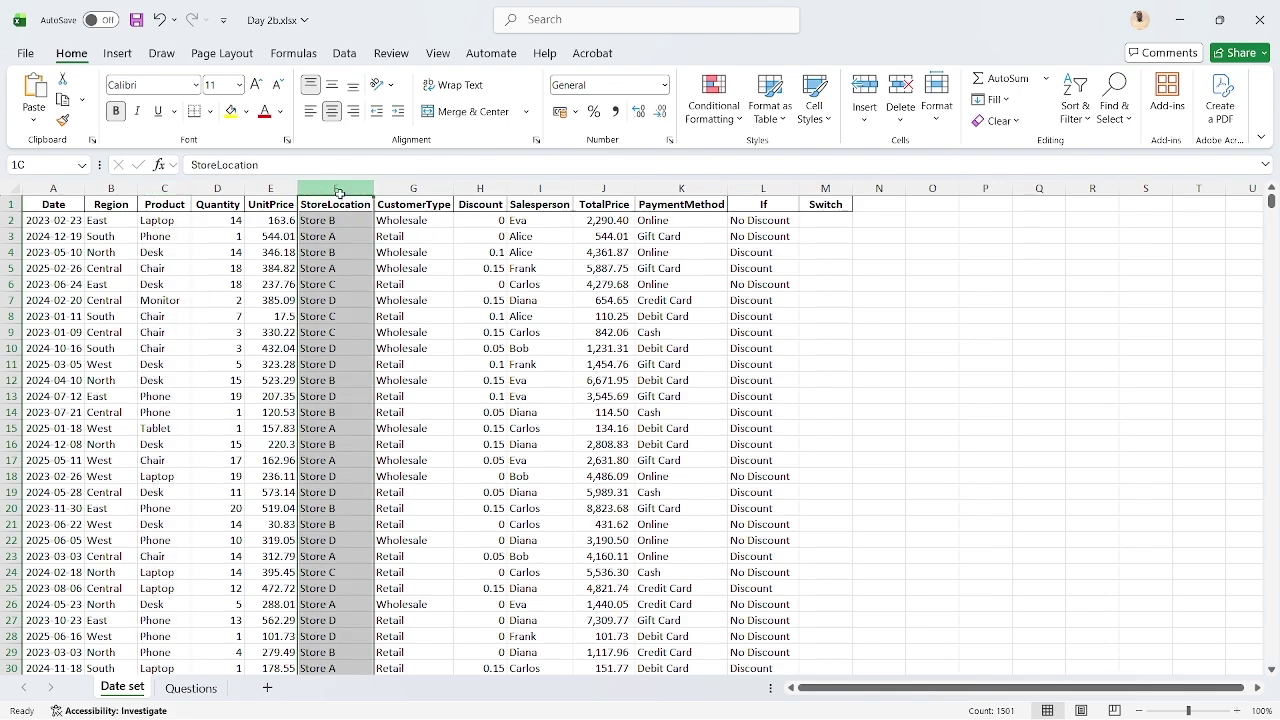
click(170, 237)
click(318, 238)
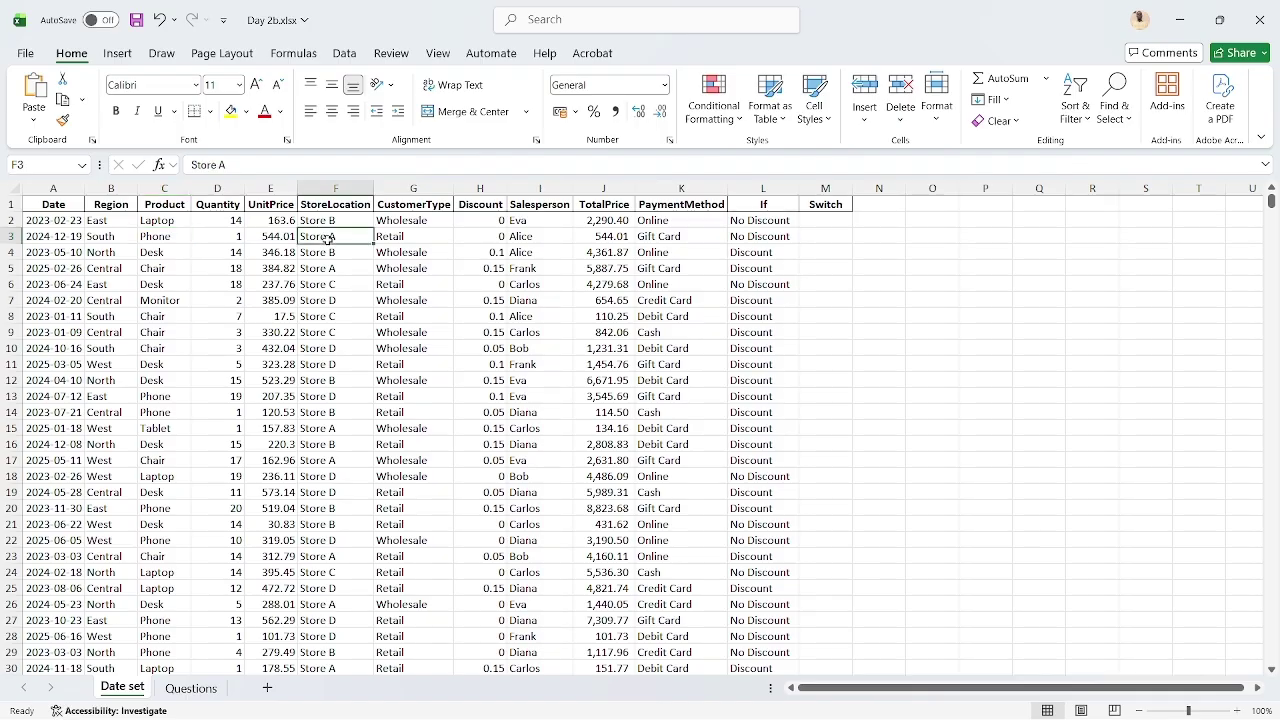
click(192, 689)
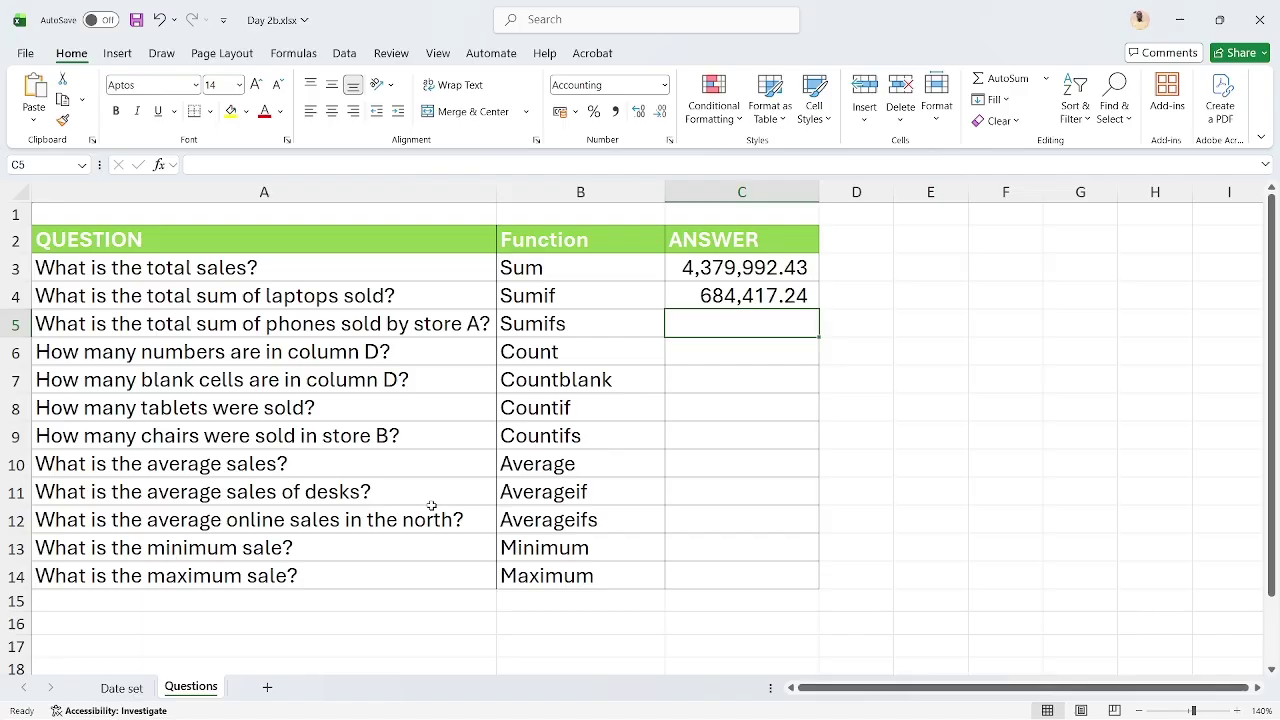
Start a SUMIFS formula in C5 of the Questions sheet with the sum range 'Date set'!J2:J1501
text(=SUMIFS)
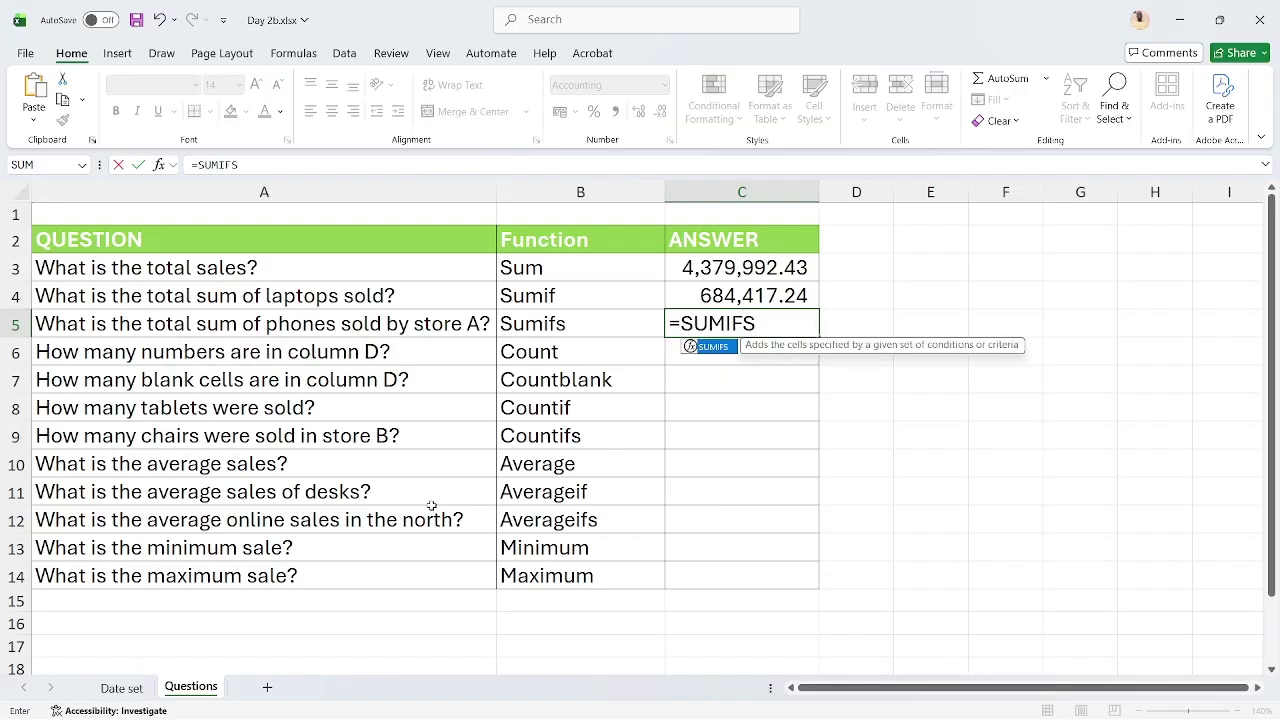
text(()
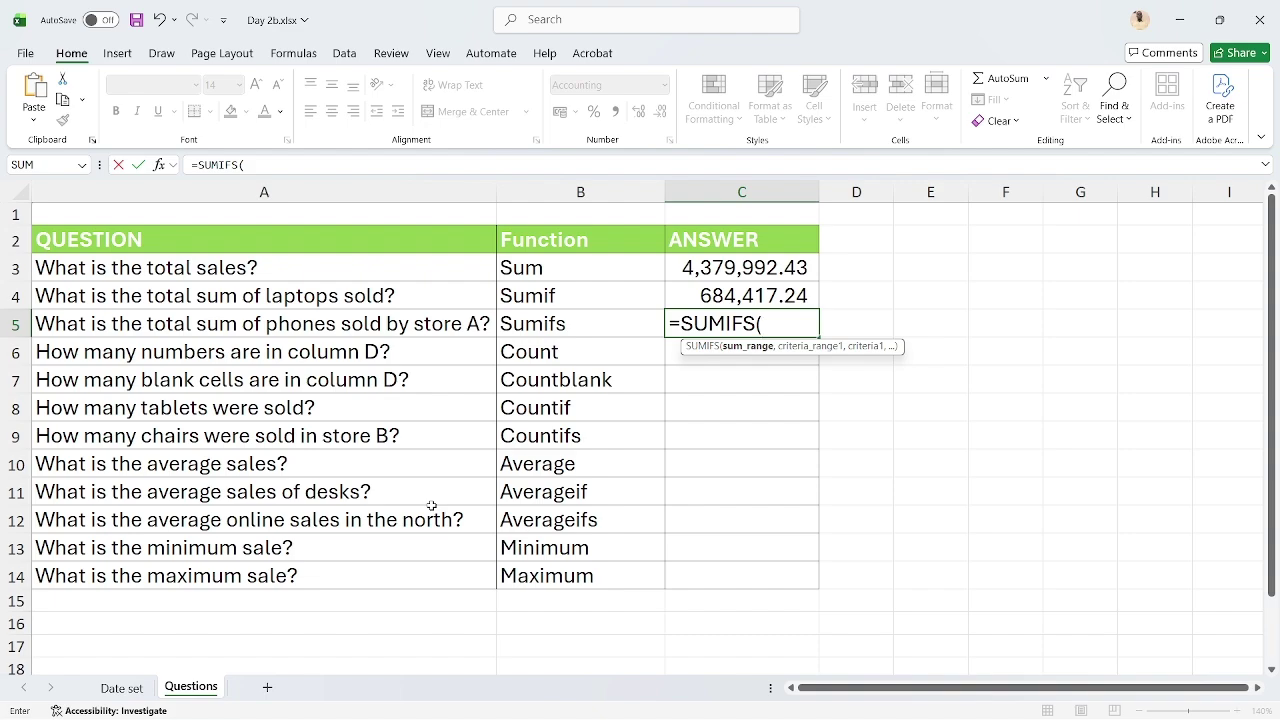
click(122, 688)
click(612, 413)
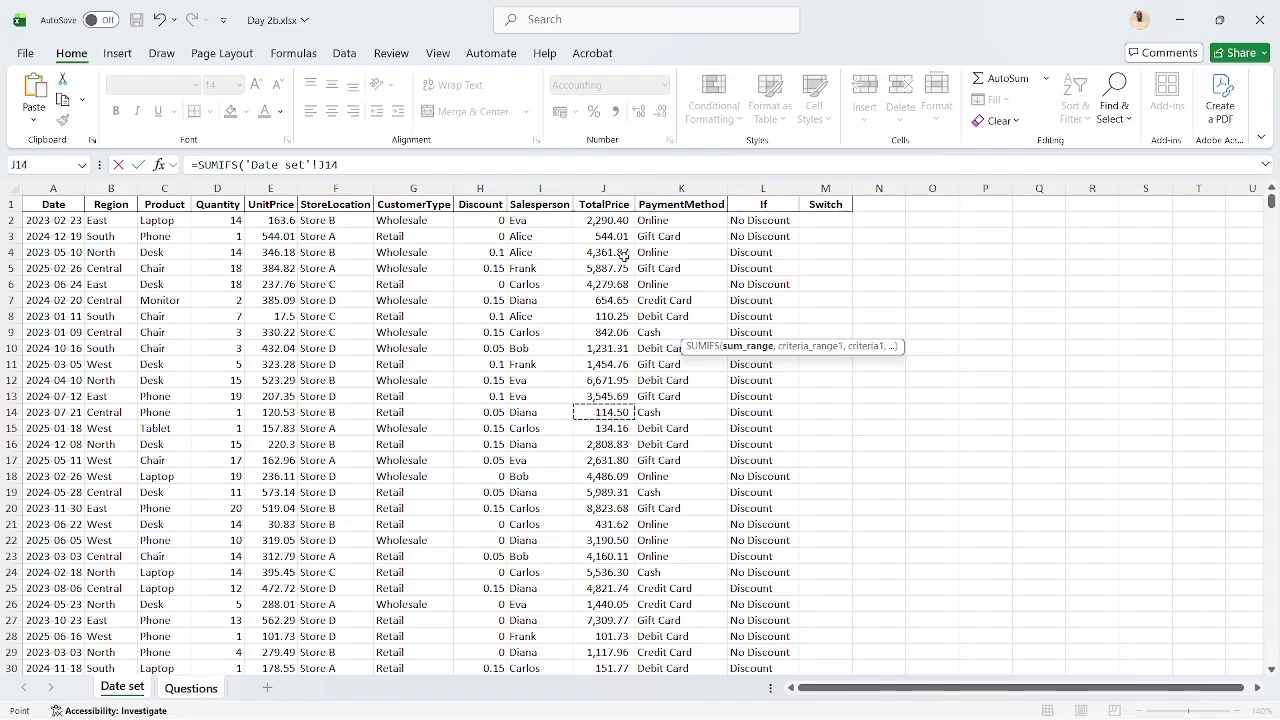
click(609, 222)
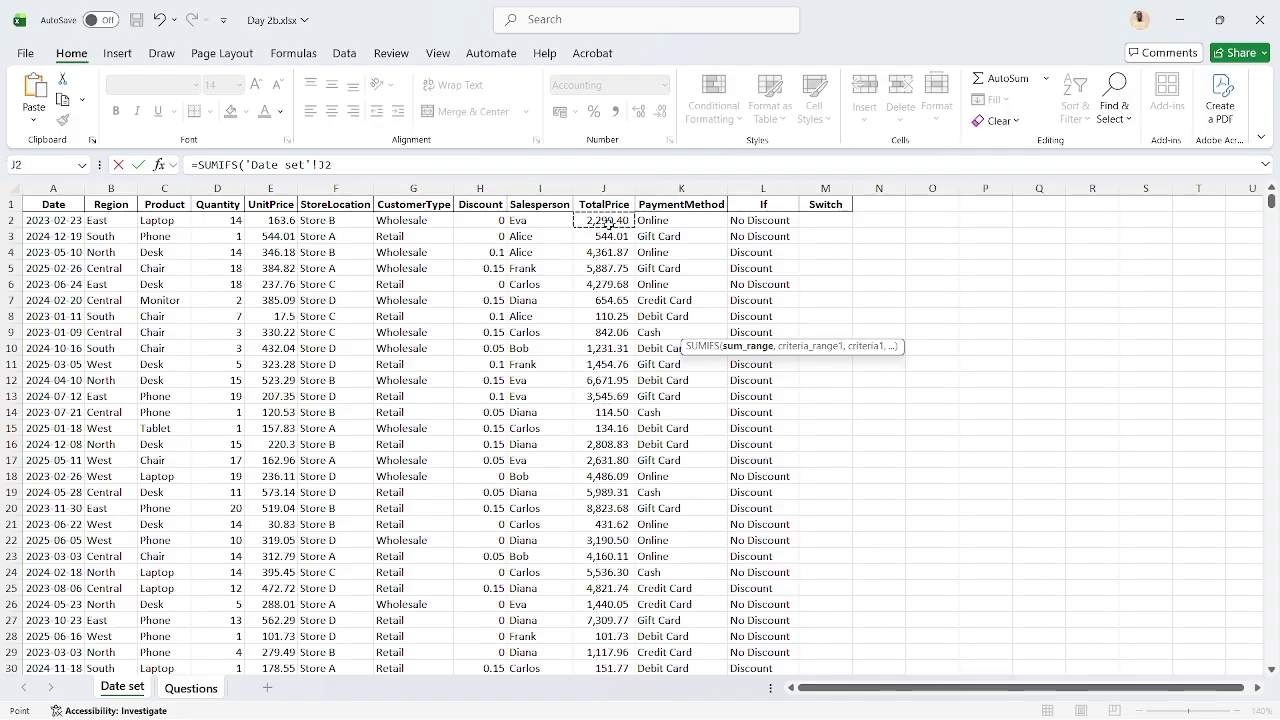
key(ctrl+shift+Down)
text(,)
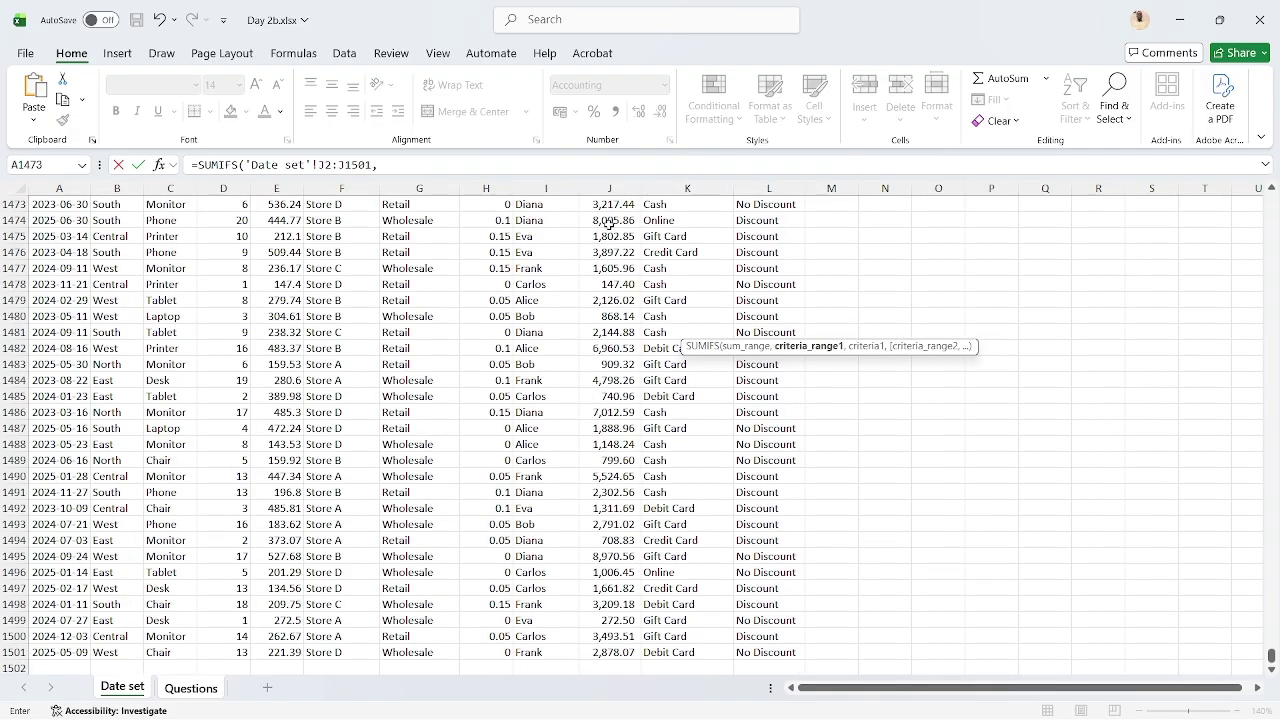
Add the first criteria range 'Date set'!C2:C1501 and the criterion "Phone" to the SUMIFS in C5
scroll(309, 463, up, 20)
scroll(309, 463, up, 20)
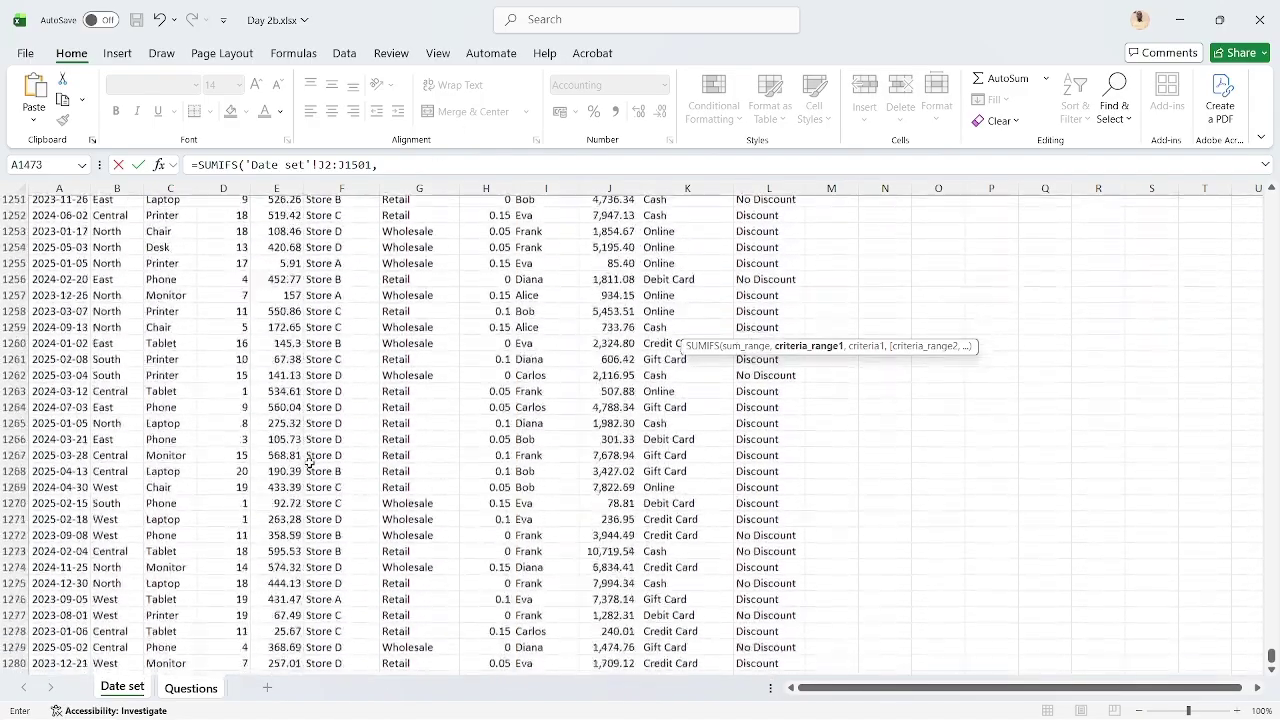
click(186, 364)
key(ctrl+Up)
key(Down)
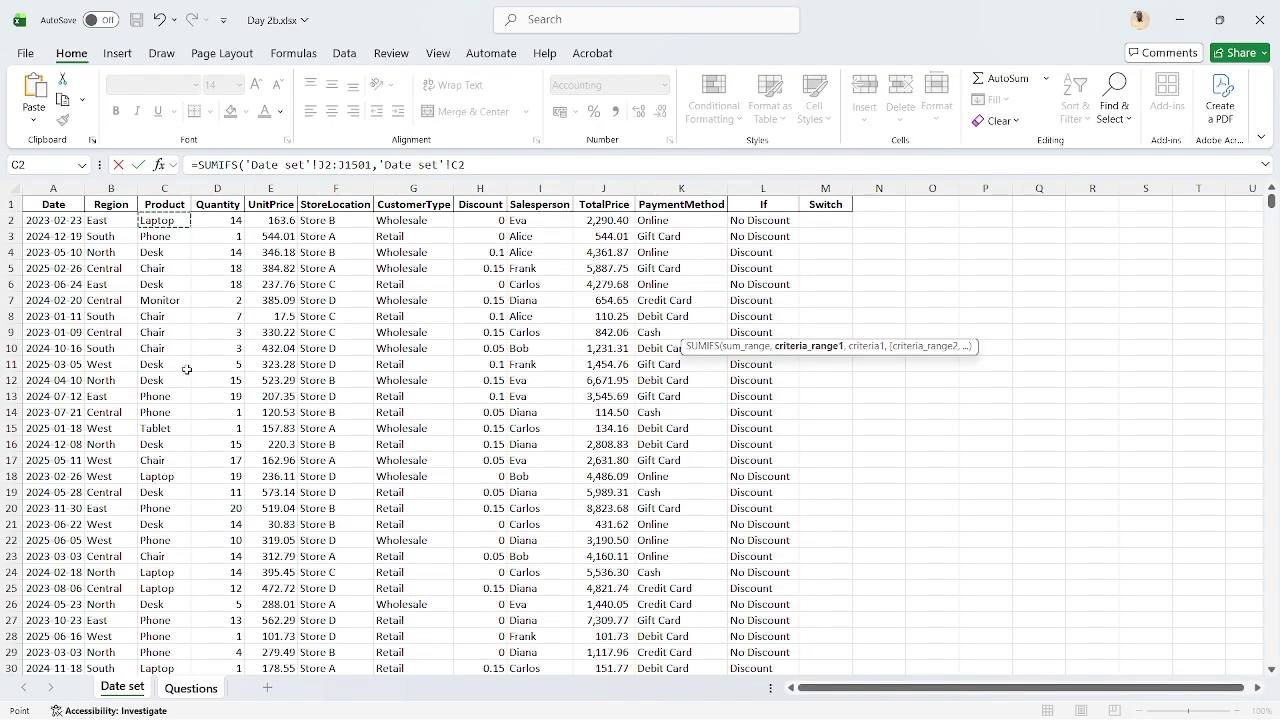
key(ctrl+shift+Down)
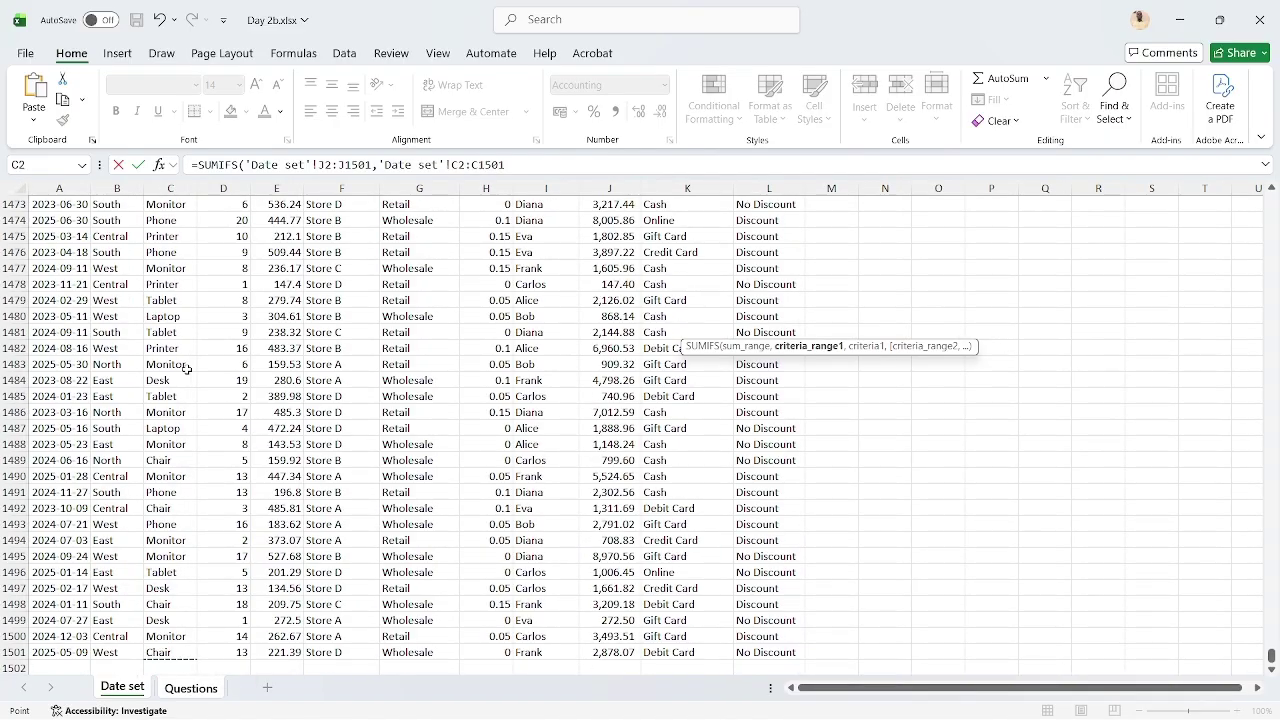
text(,"P)
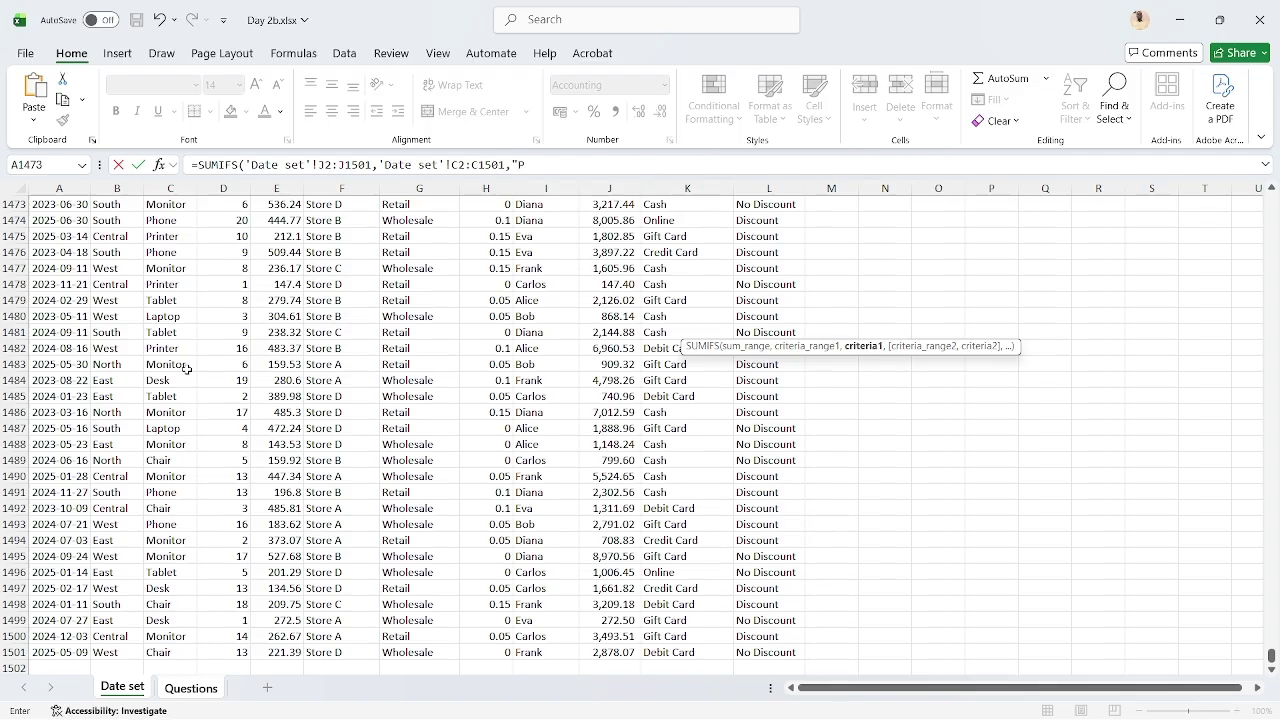
text(hone",)
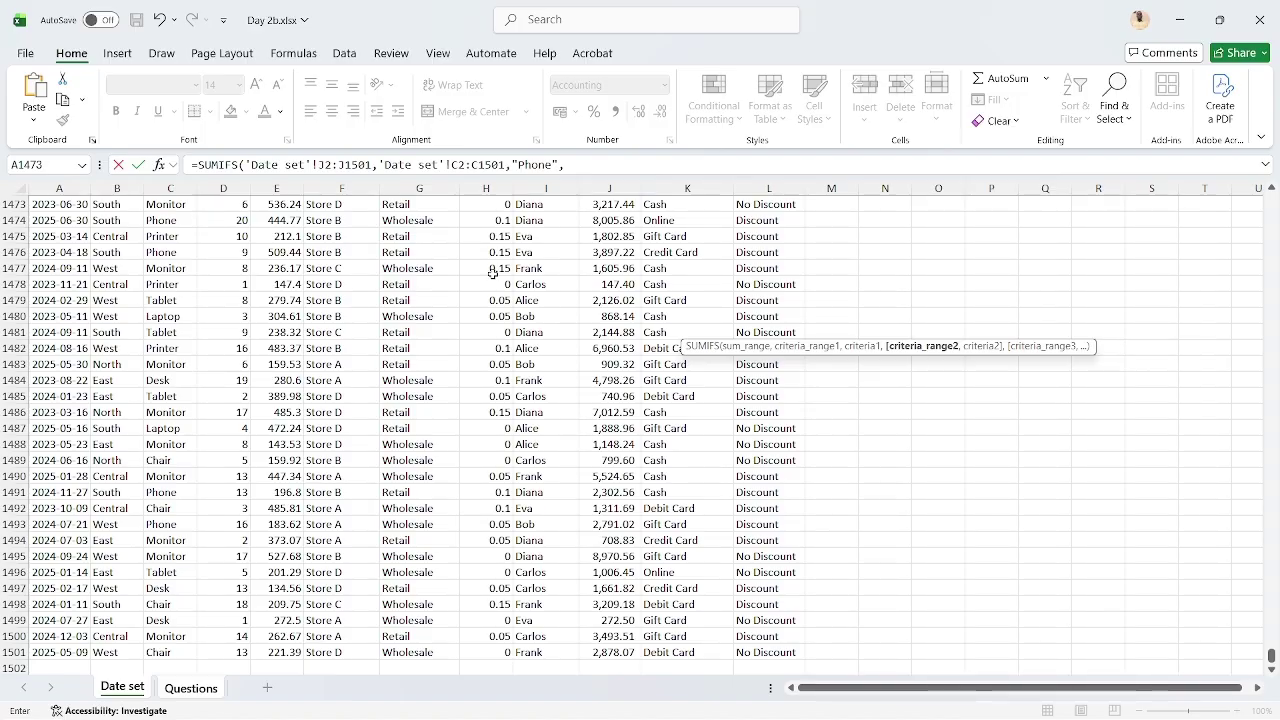
Add the second criteria range 'Date set'!F2:F1501 with the criterion "Store A" and complete the SUMIFS in C5
scroll(457, 284, up, 20)
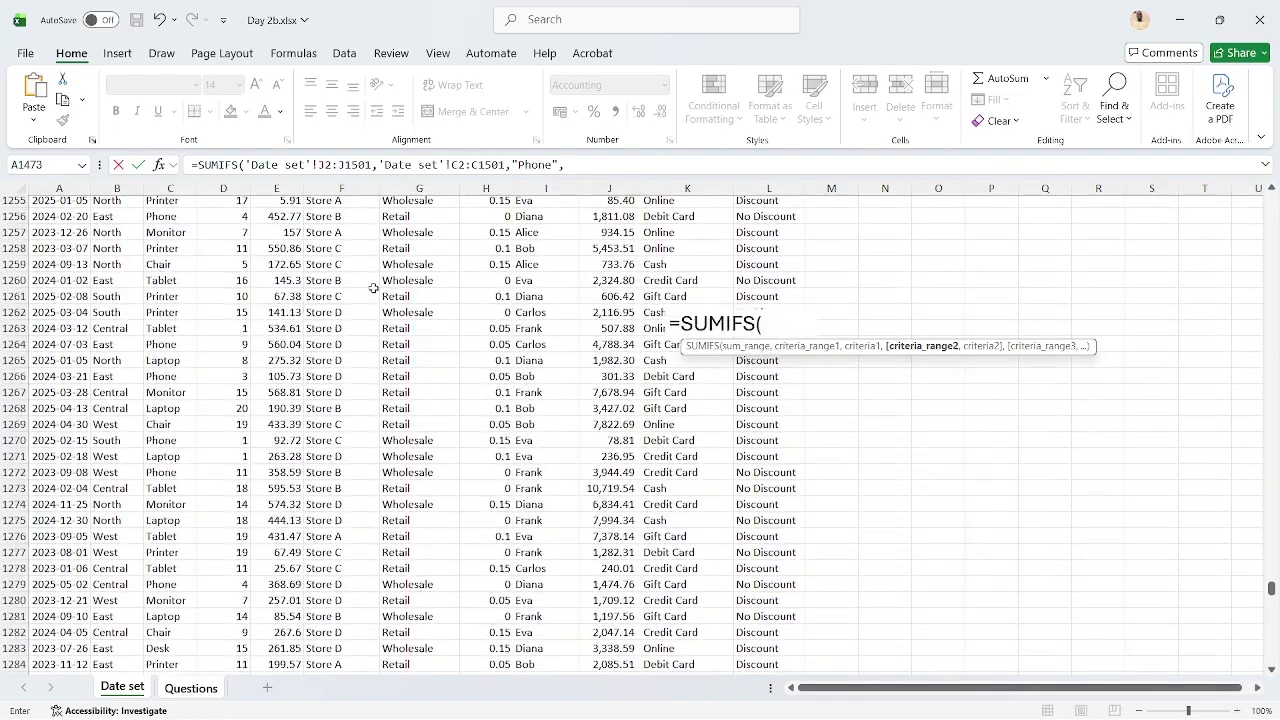
click(305, 296)
key(ctrl+Up)
key(Down)
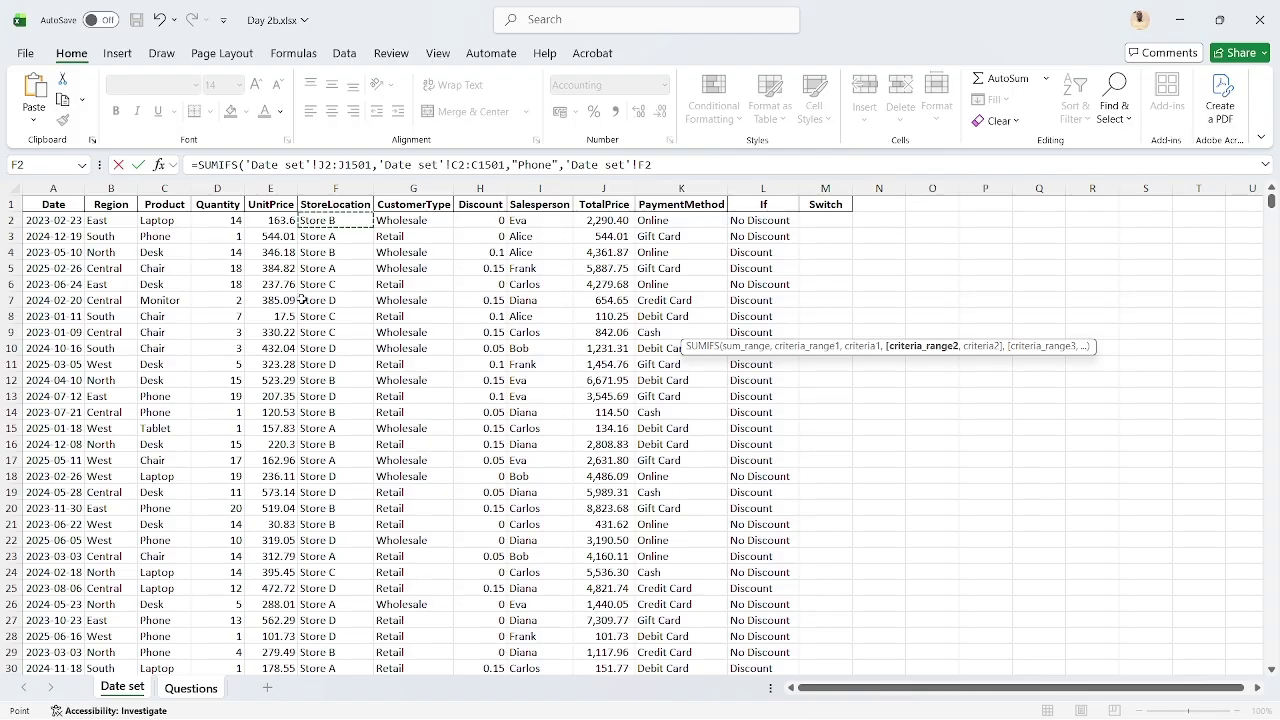
key(ctrl+shift+Down)
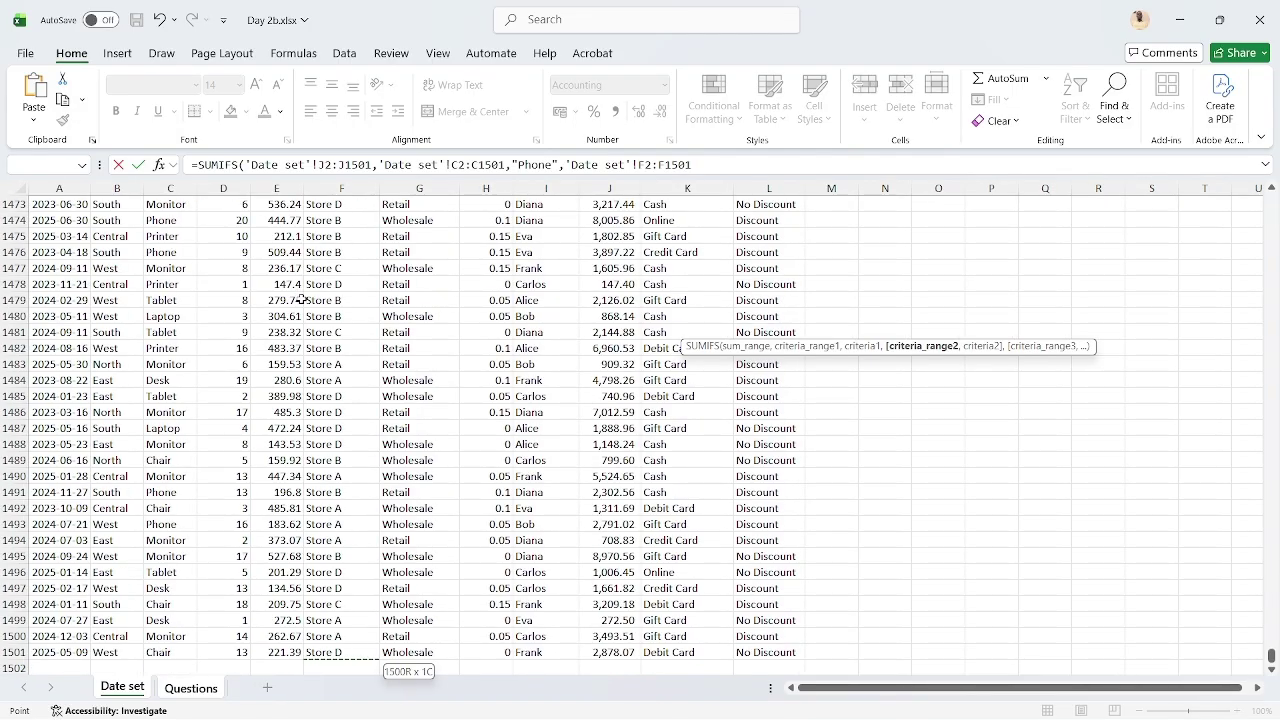
text(,")
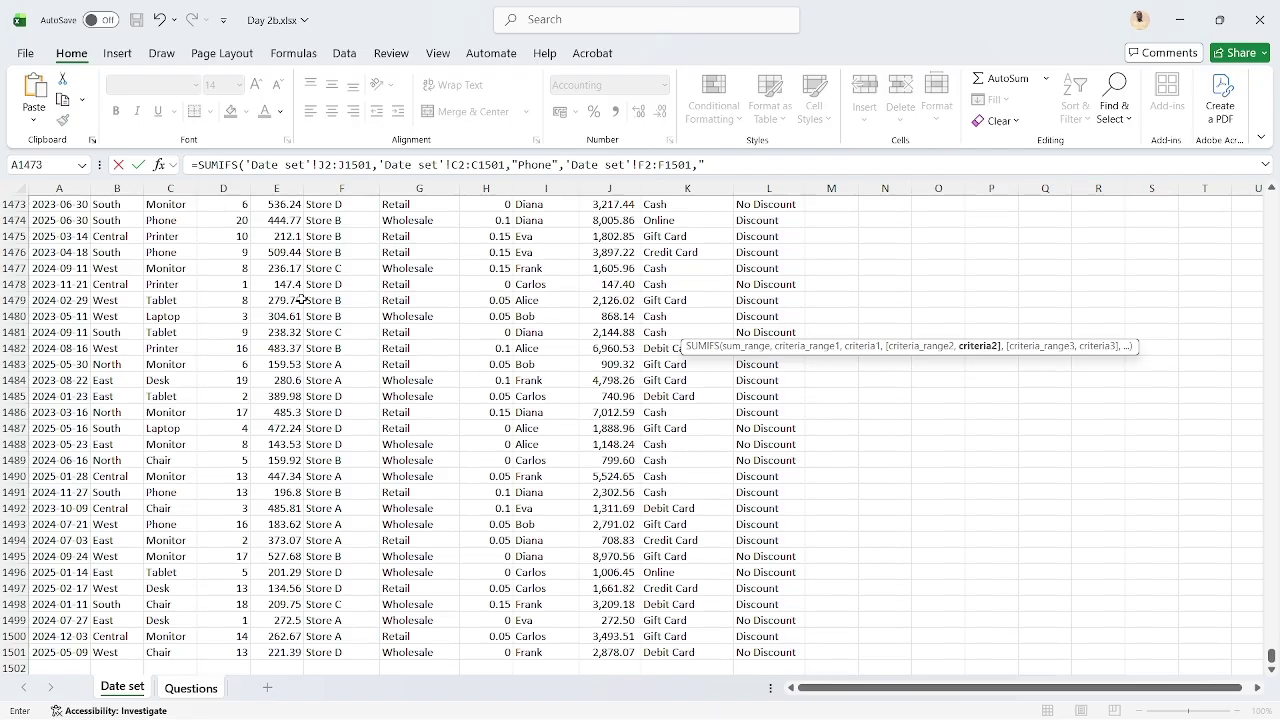
text(Store A"))
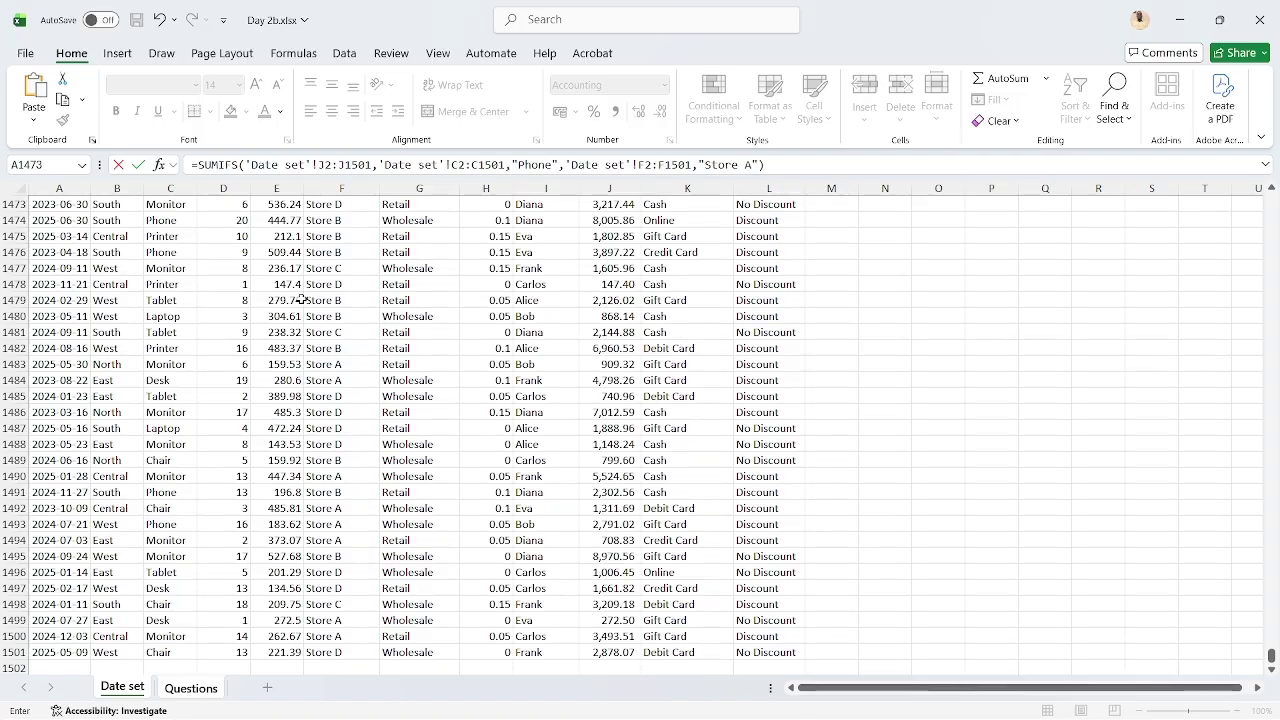
key(Return)
key(Up)
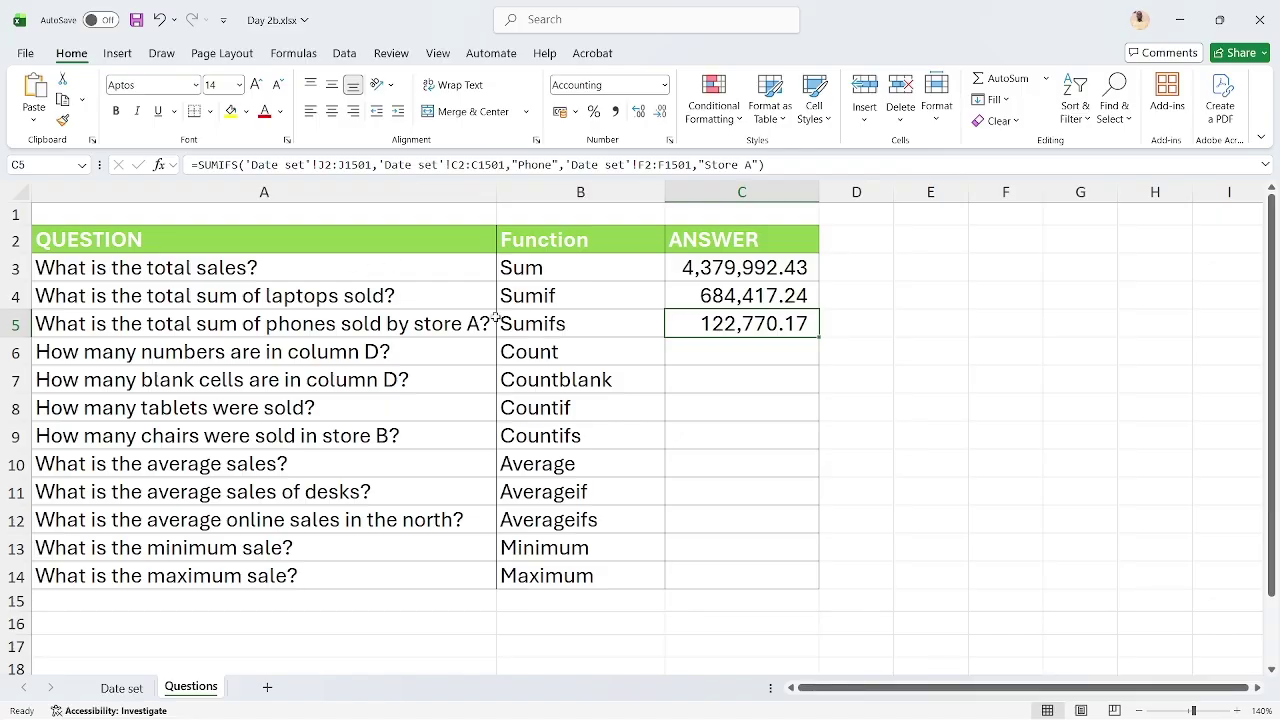
Change the product criterion of the SUMIFS in C5 to "Tablet"
click(552, 162)
key(BackSpace)
key(BackSpace)
key(BackSpace)
key(BackSpace)
key(BackSpace)
text(Tablet)
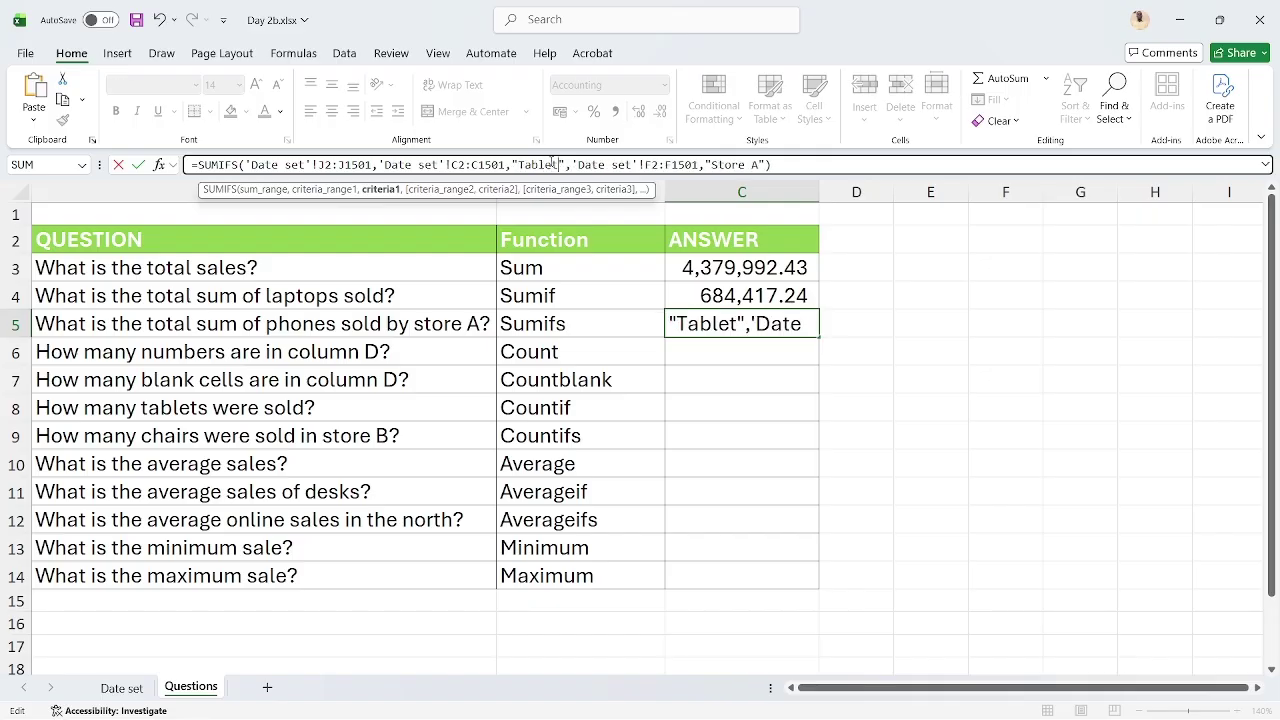
key(Return)
key(Up)
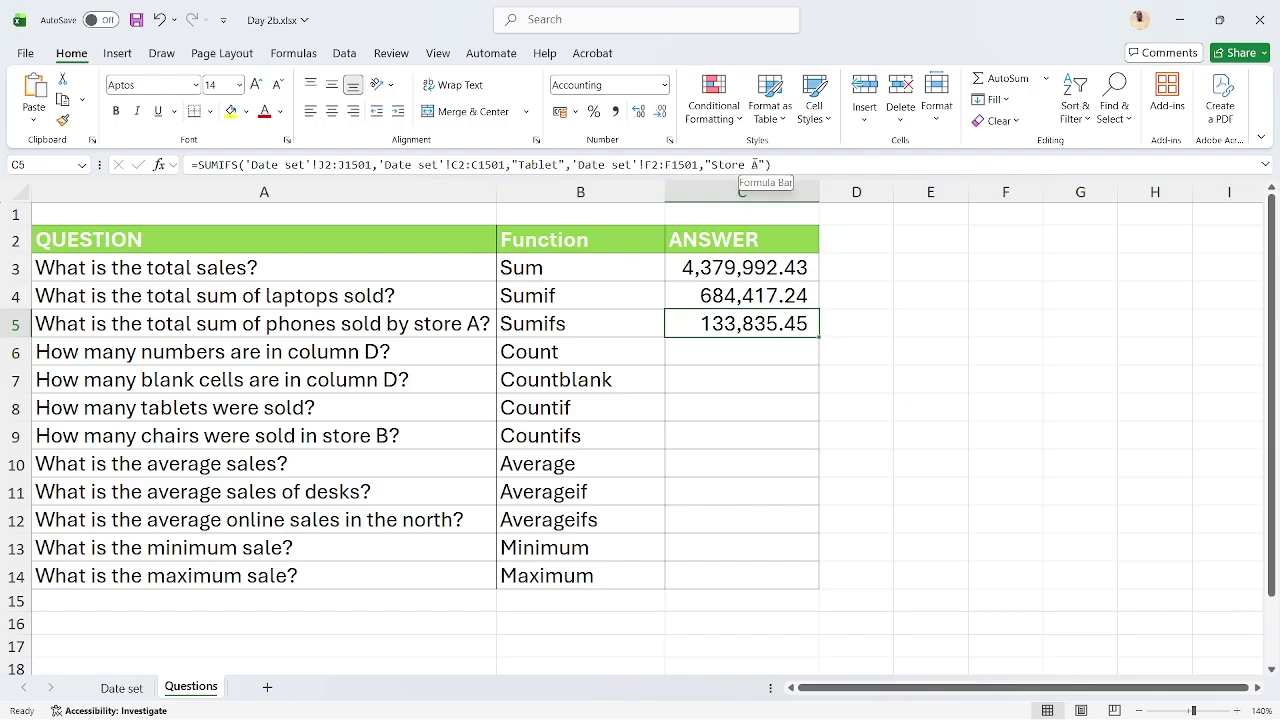
Change the store criterion of the SUMIFS in C5 to "Store b"
click(753, 164)
key(BackSpace)
text(b)
key(Return)
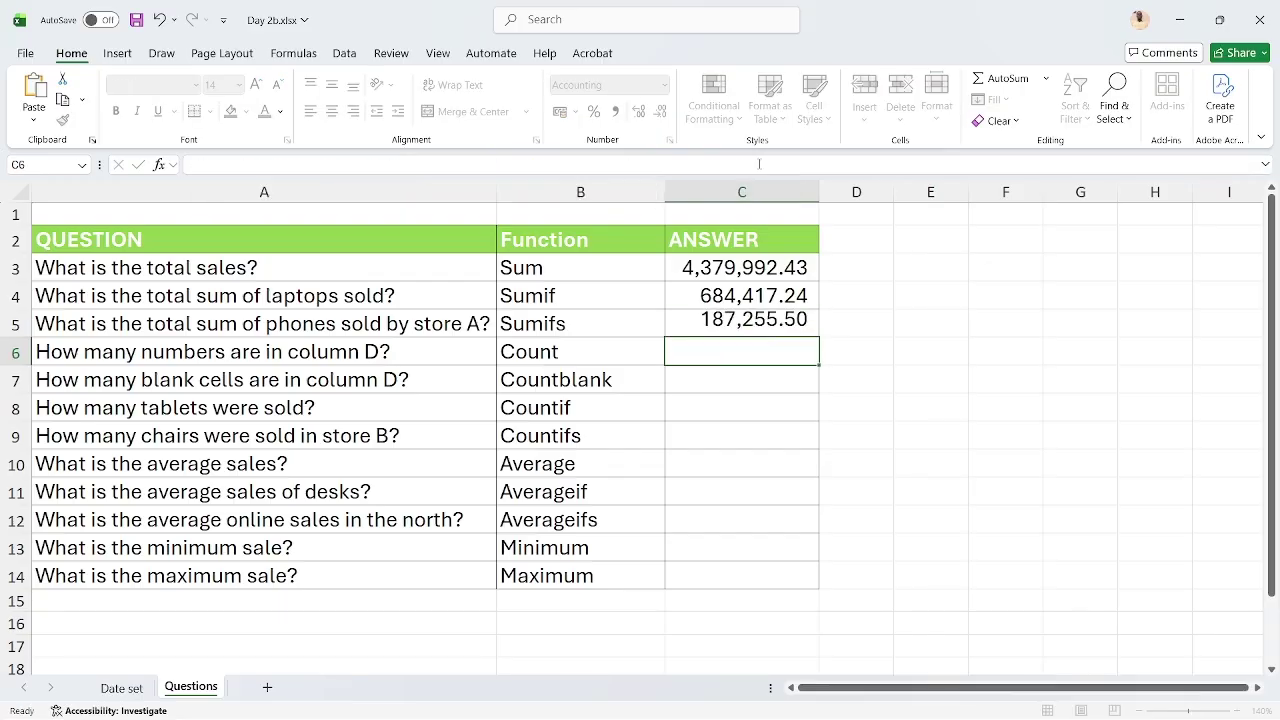
key(Up)
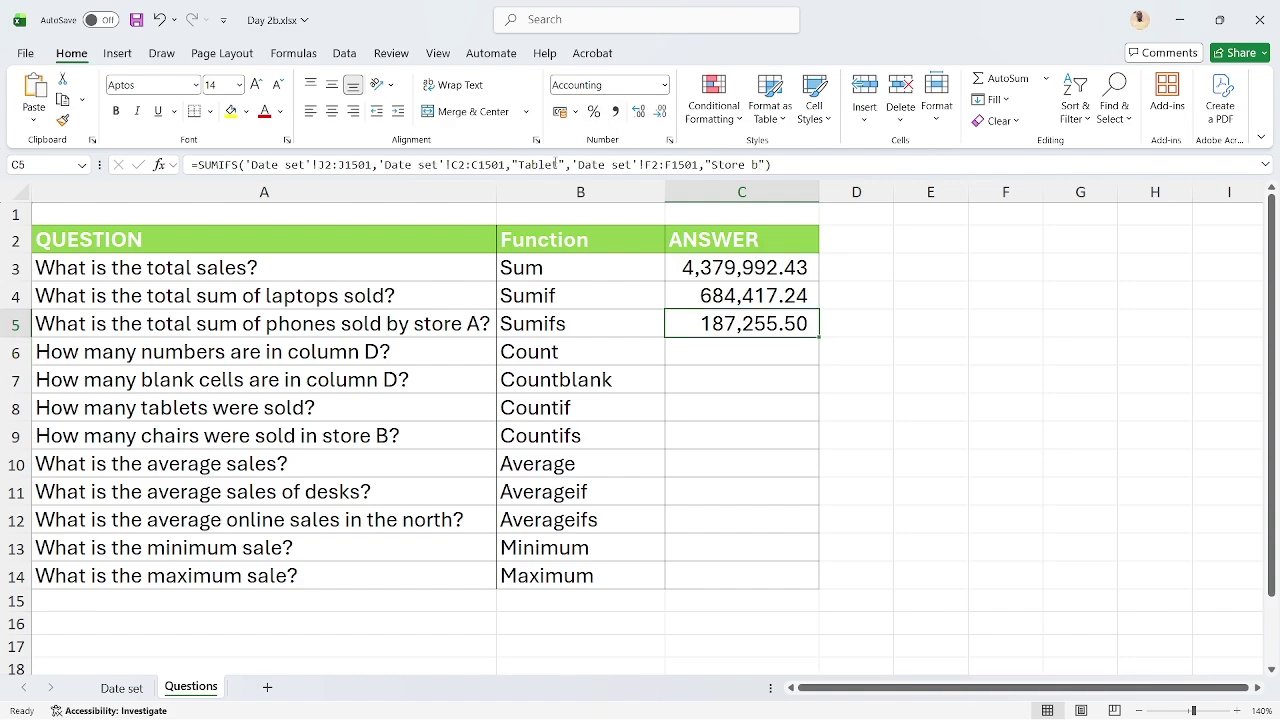
Set the product criterion of the SUMIFS in C5 back to "Phone"
click(556, 164)
key(BackSpace)
key(BackSpace)
key(BackSpace)
key(BackSpace)
key(BackSpace)
key(BackSpace)
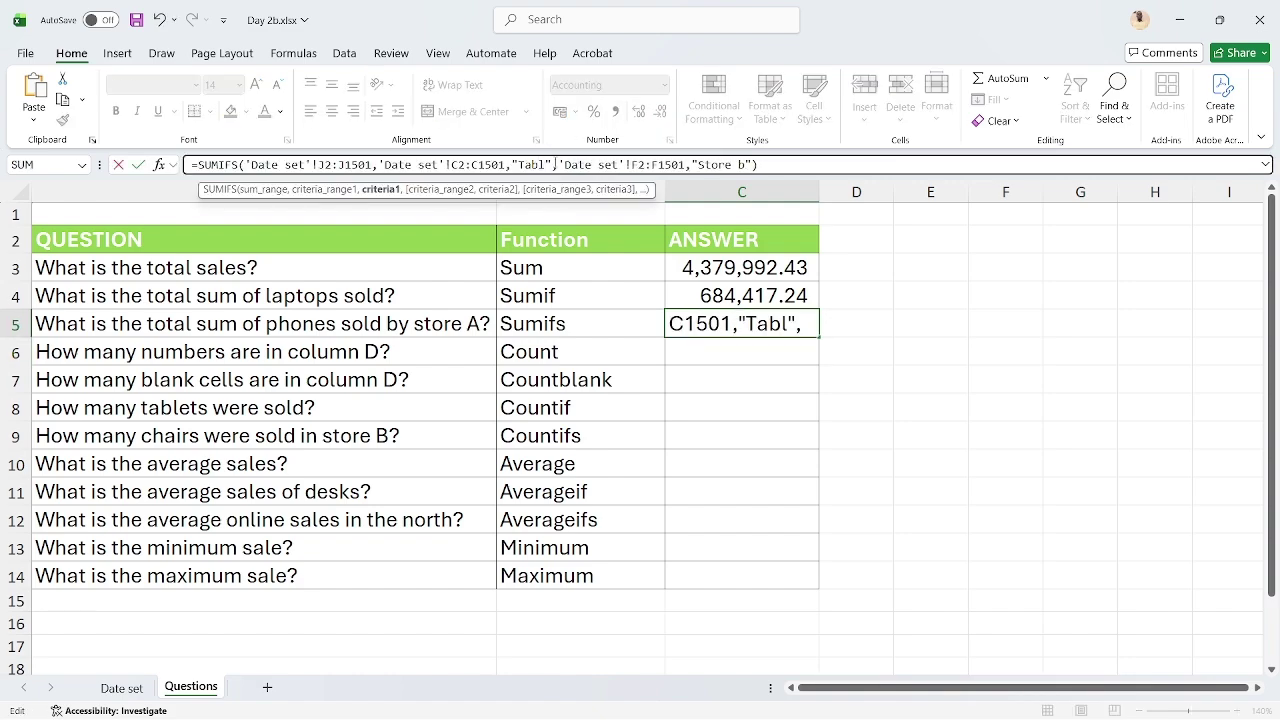
text(Phone)
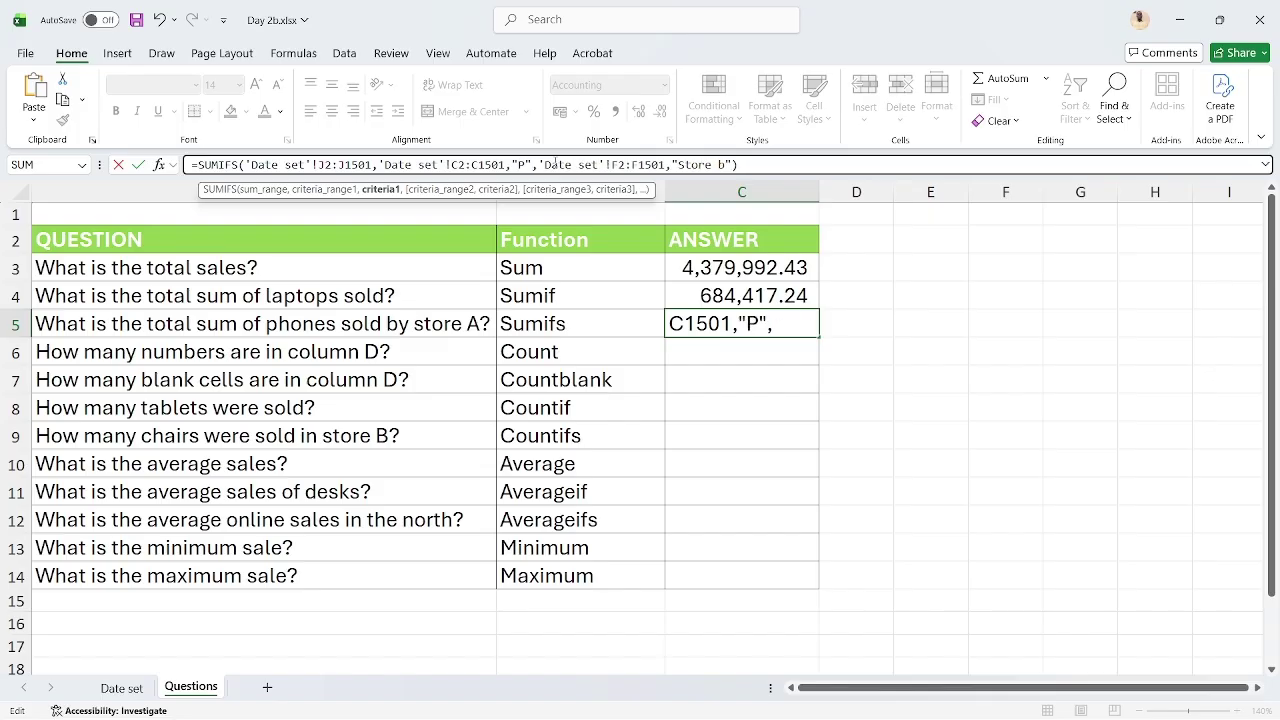
key(Return)
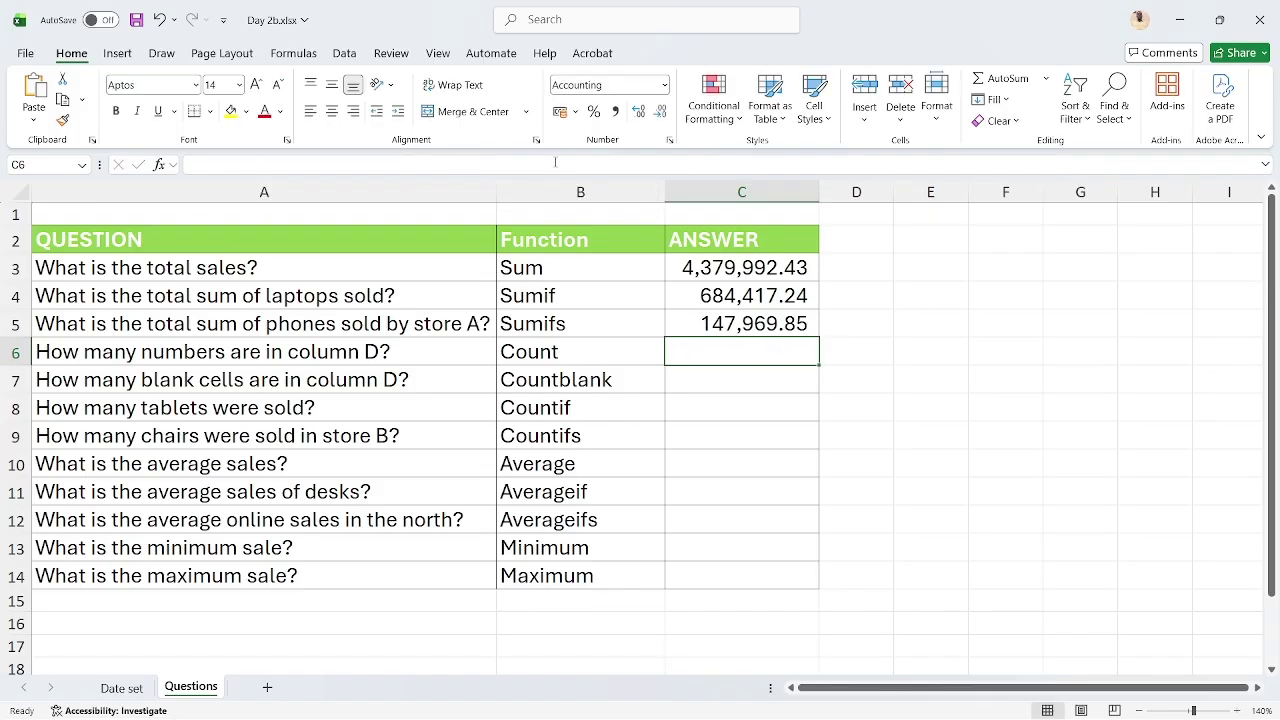
key(Up)
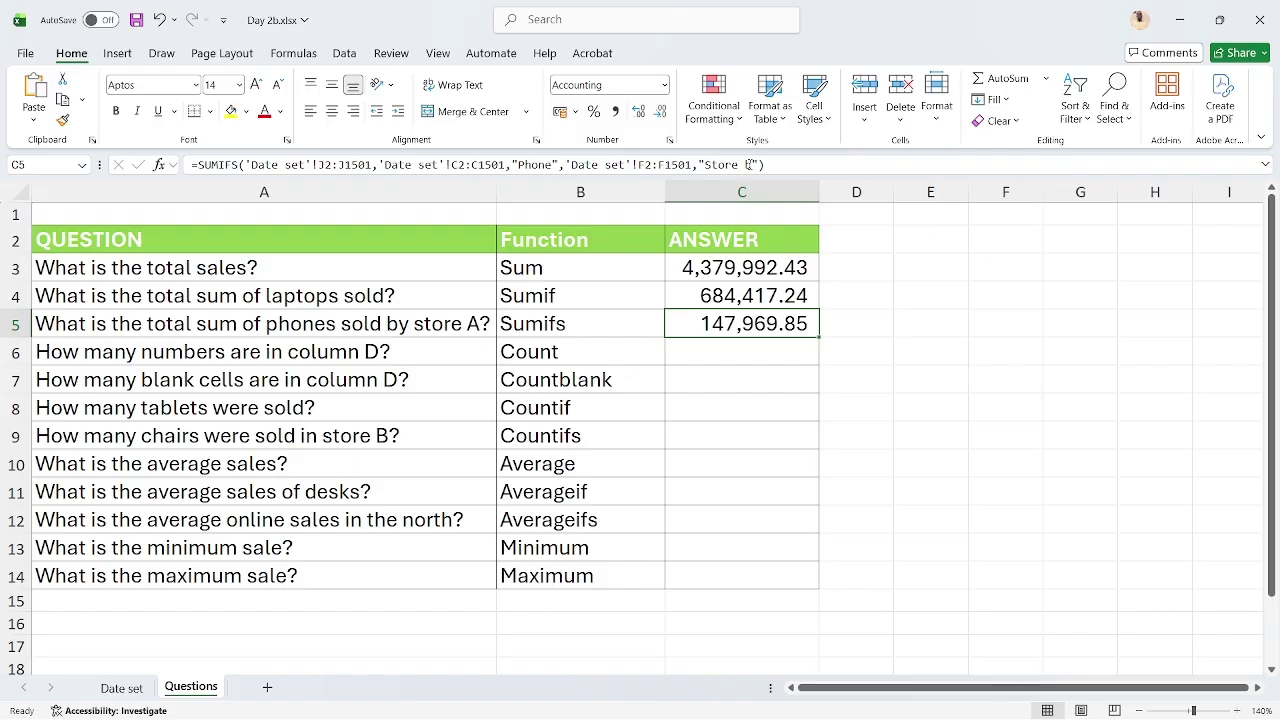
Set the store criterion of the SUMIFS in C5 back to "Store A"
click(747, 165)
key(BackSpace)
text(A)
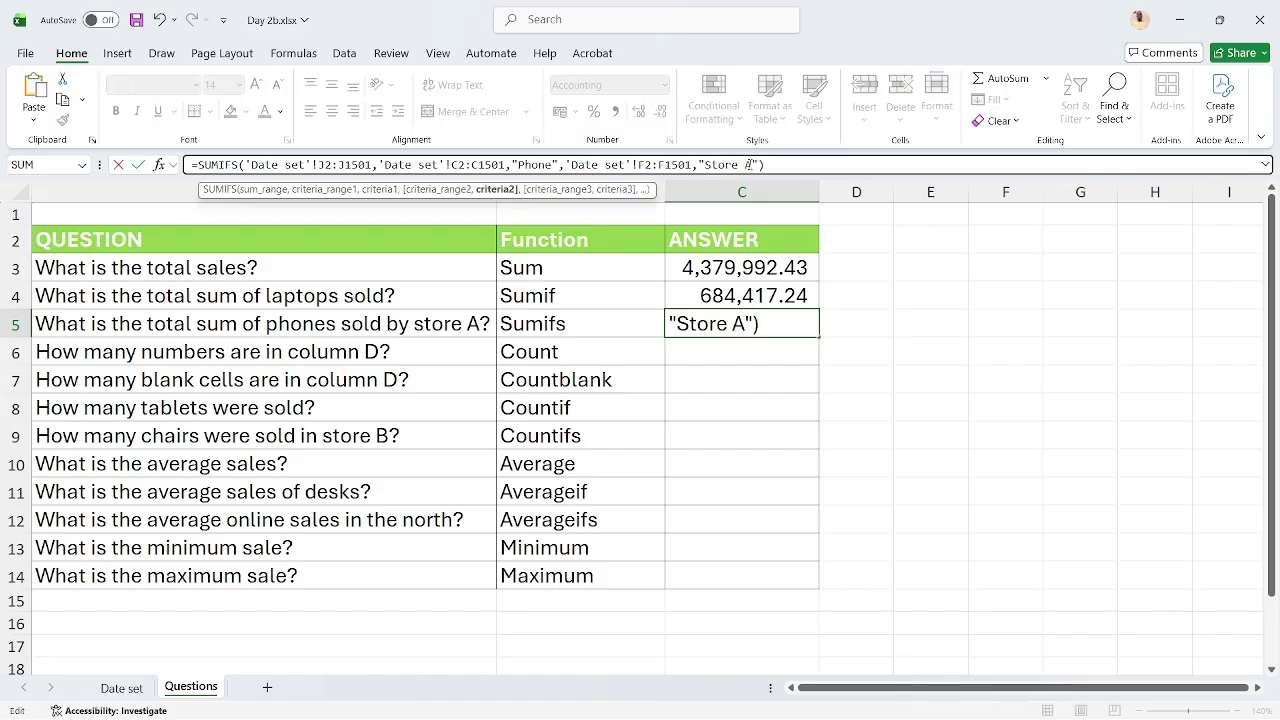
key(ctrl+Return)
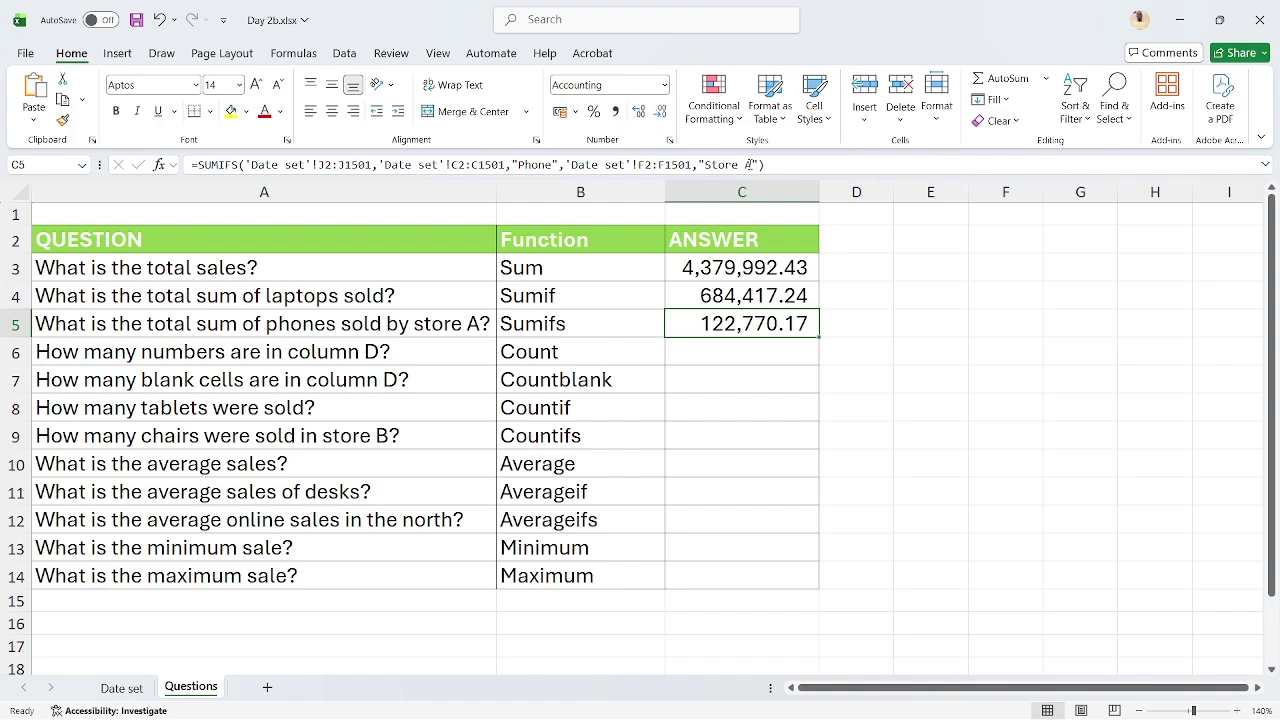
key(Return)
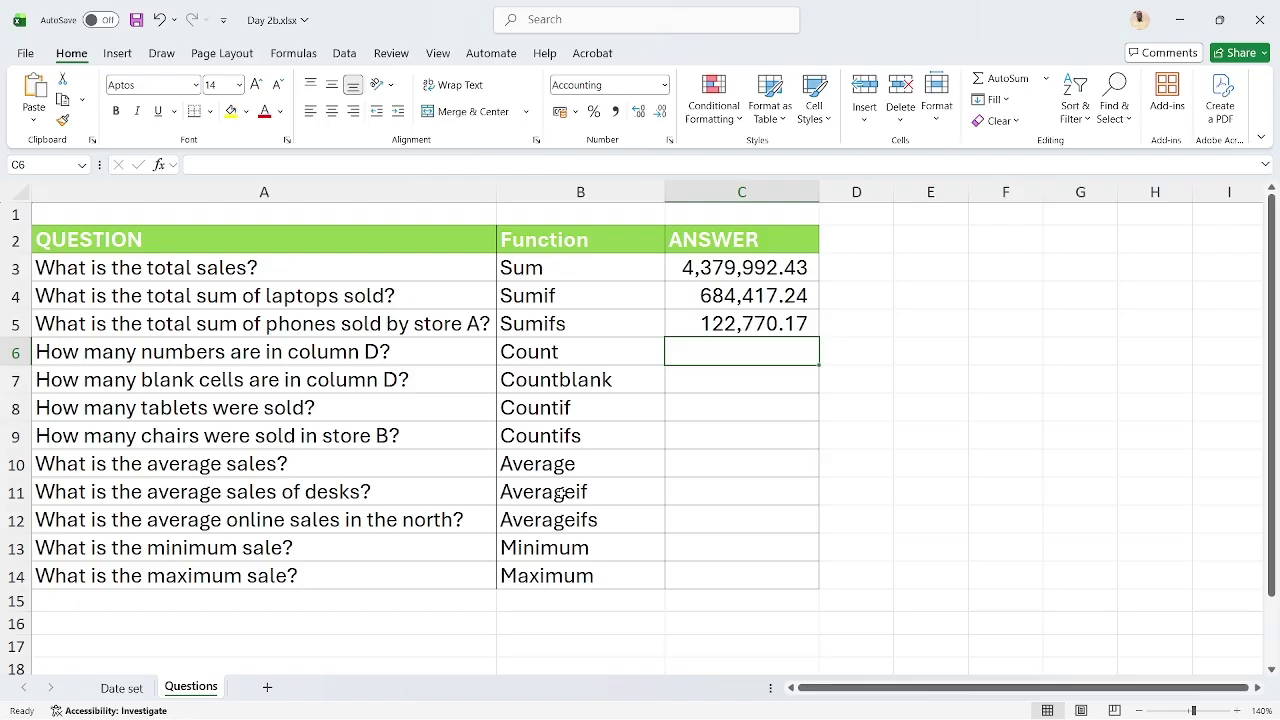
Count the numbers in the Quantity column with a COUNT formula over 'Date set'!D2:D1501 in C6 of the Questions sheet
click(124, 687)
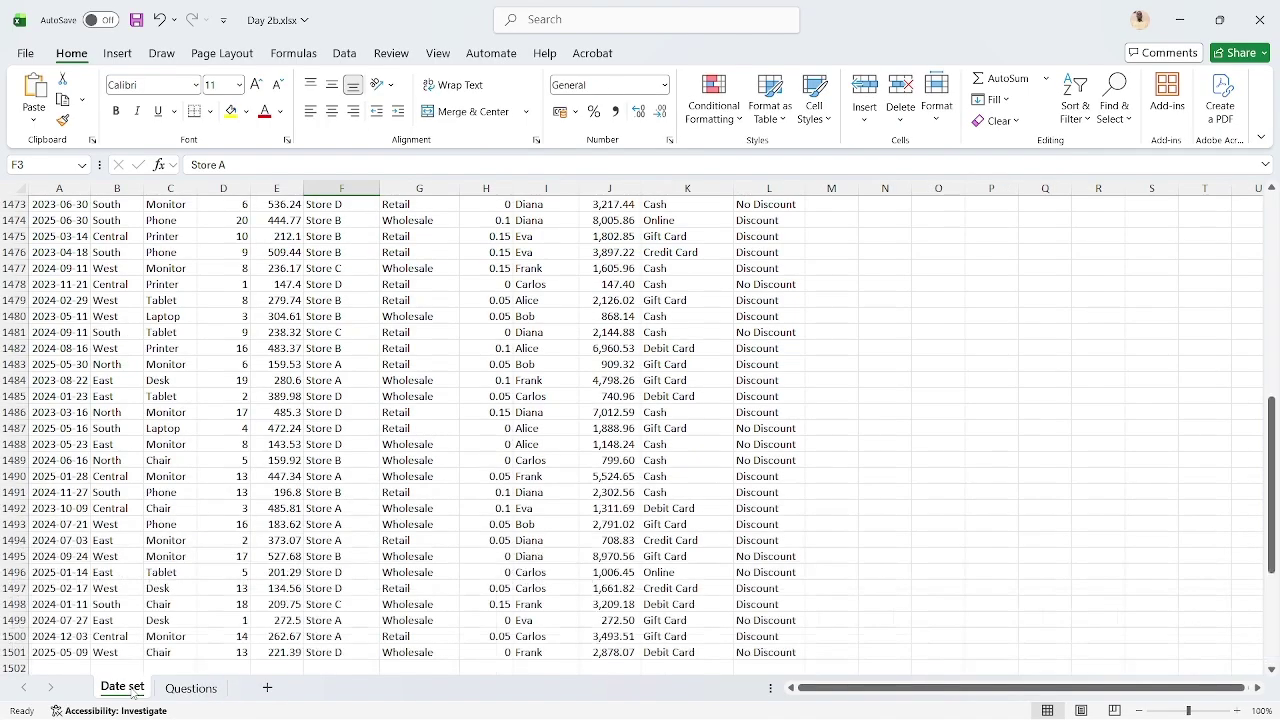
click(556, 284)
click(238, 270)
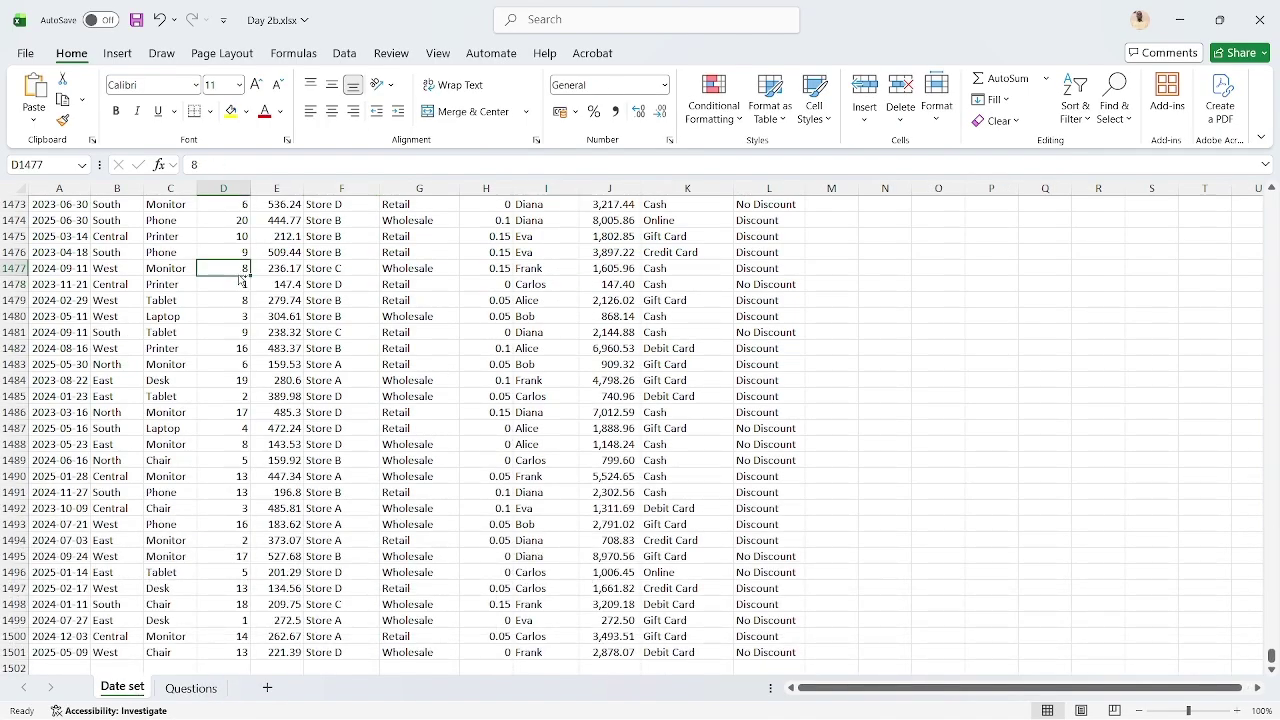
key(ctrl+Up)
key(Down)
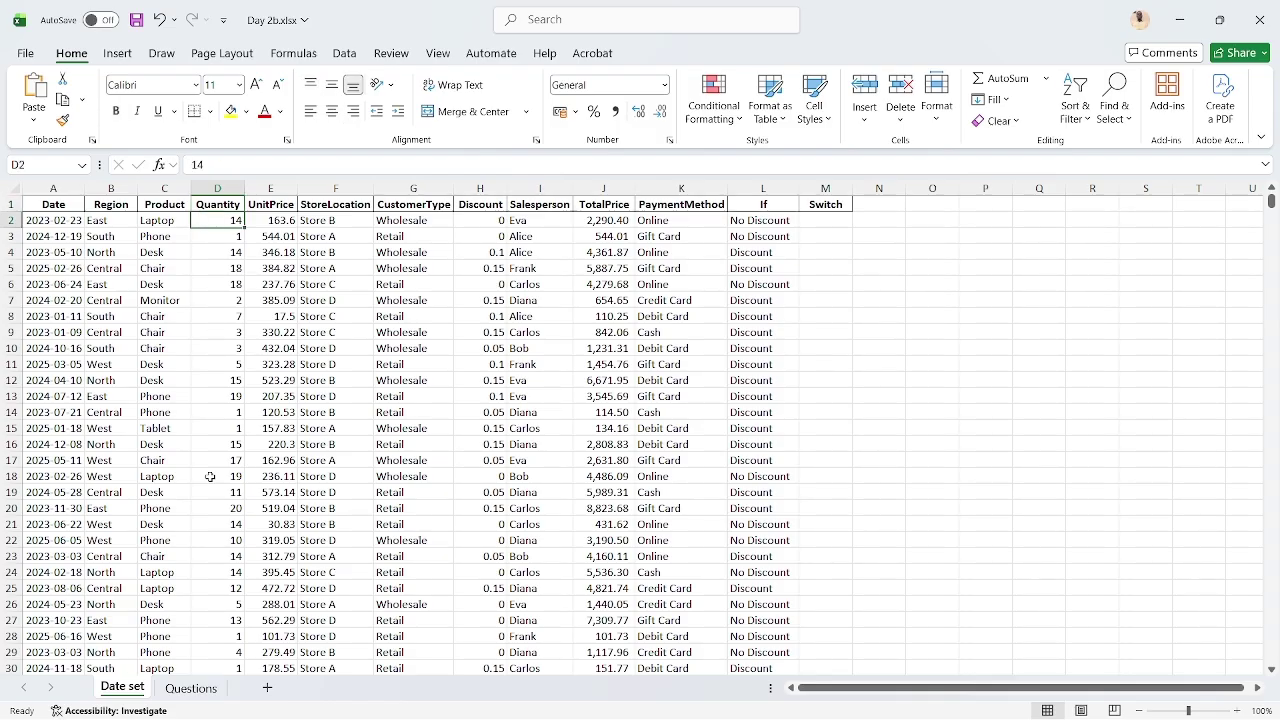
click(192, 687)
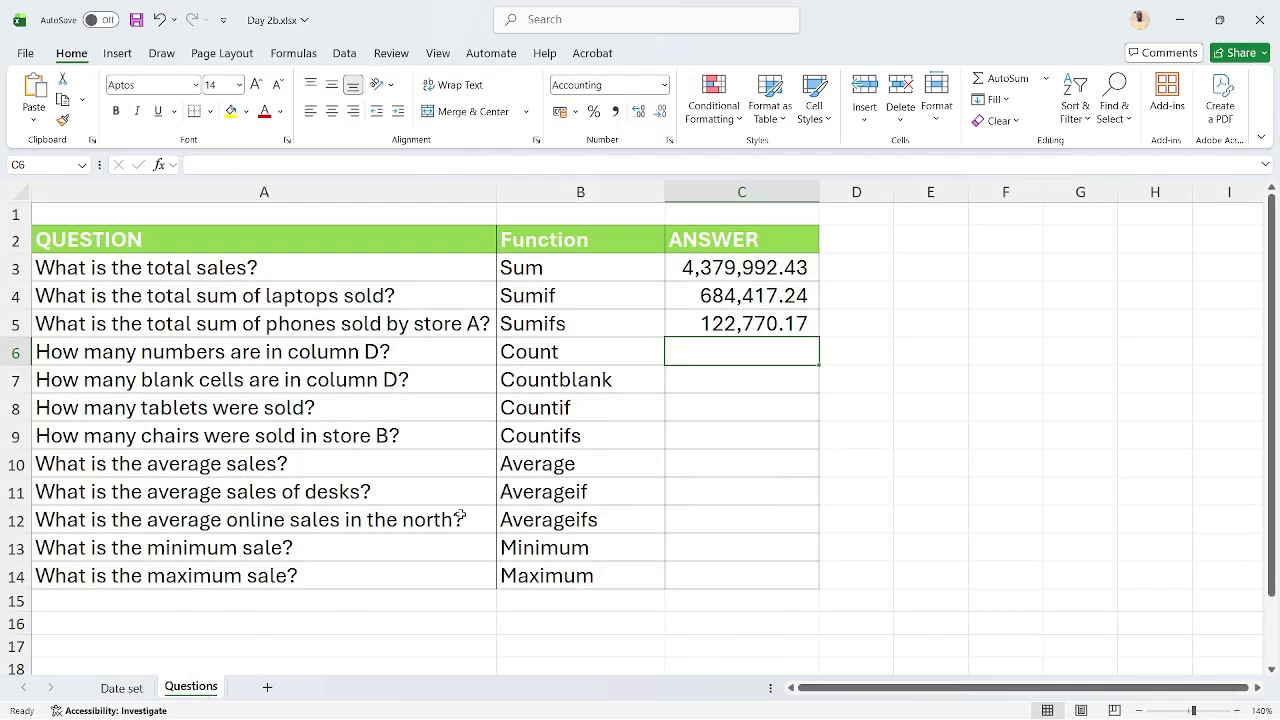
text(=count)
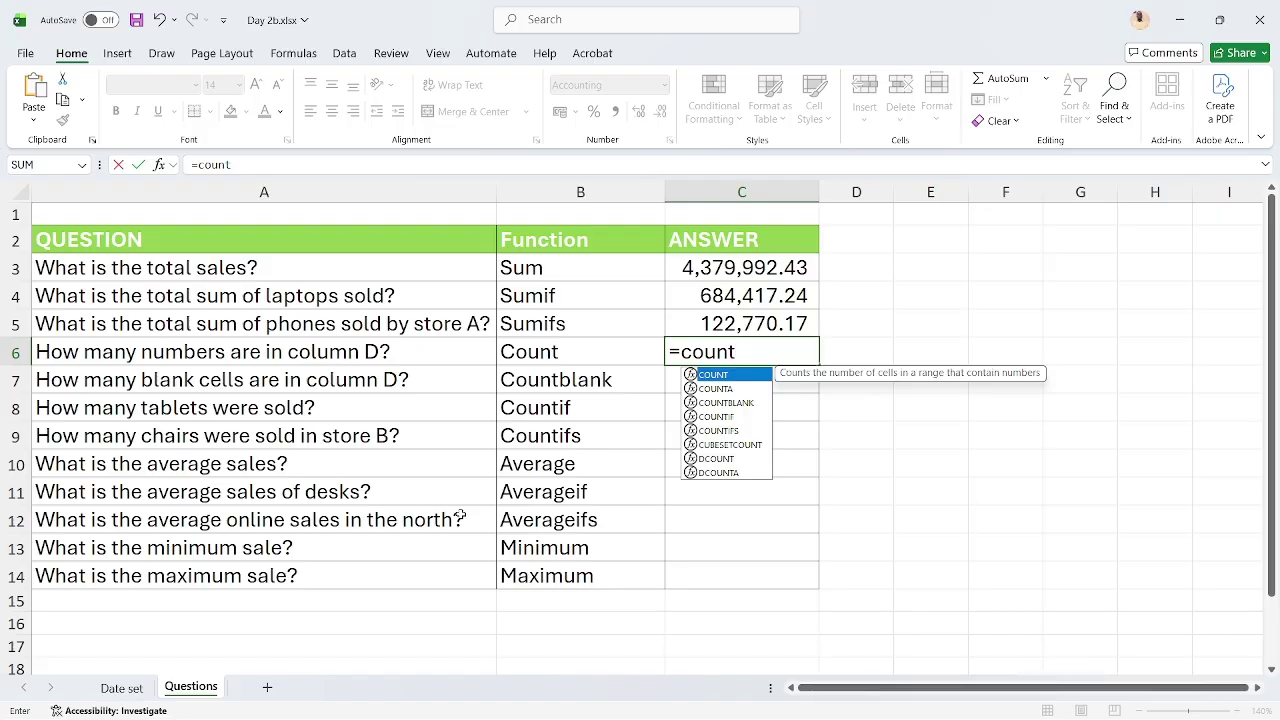
key(Tab)
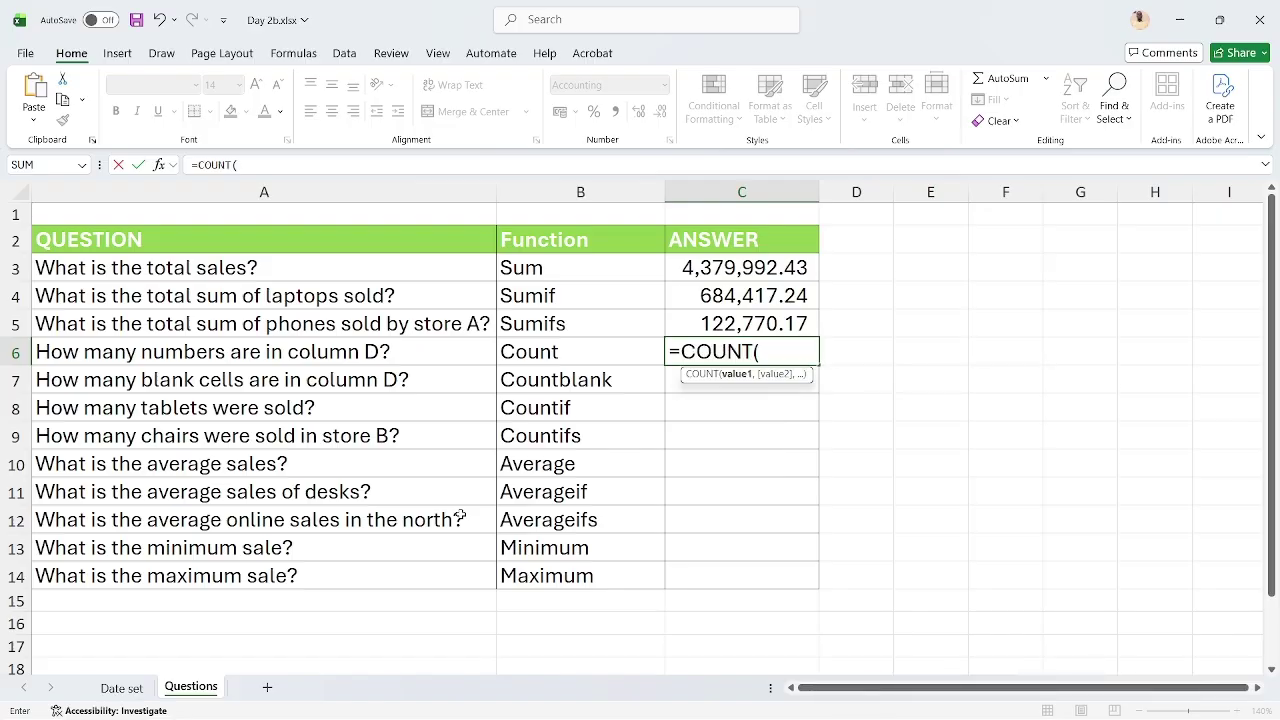
click(110, 688)
click(218, 219)
key(ctrl+shift+Down)
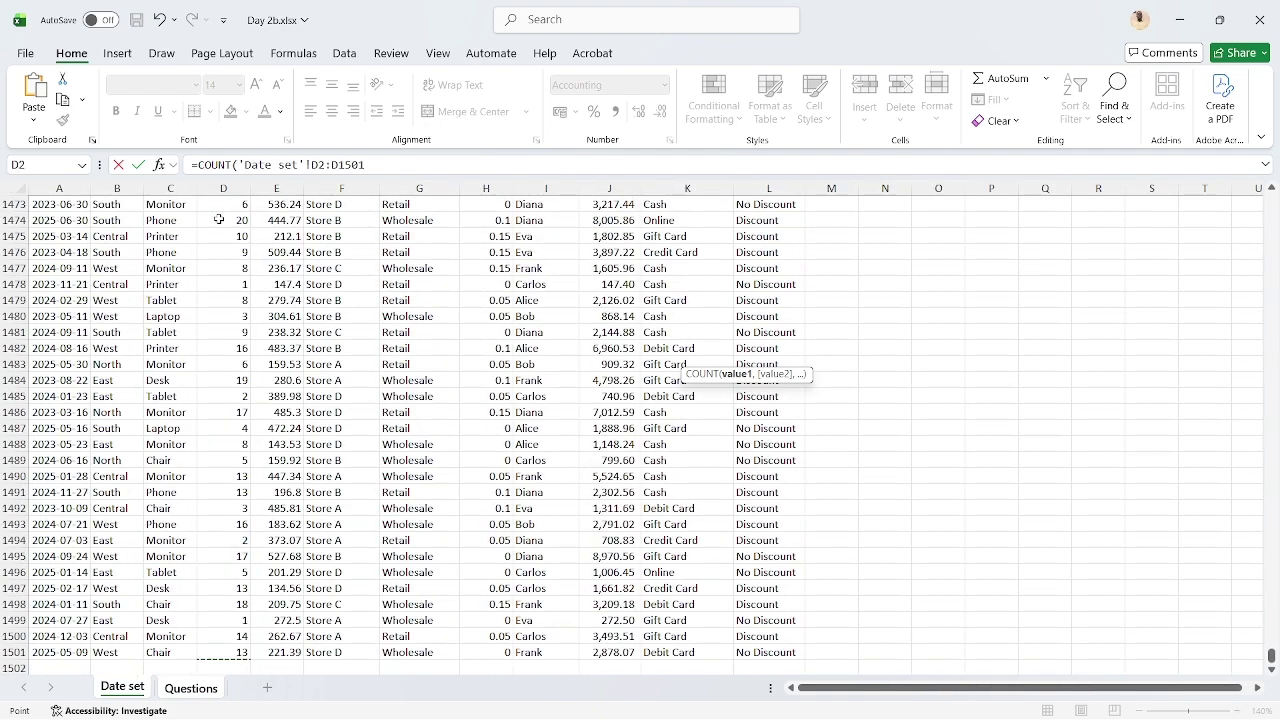
key(Return)
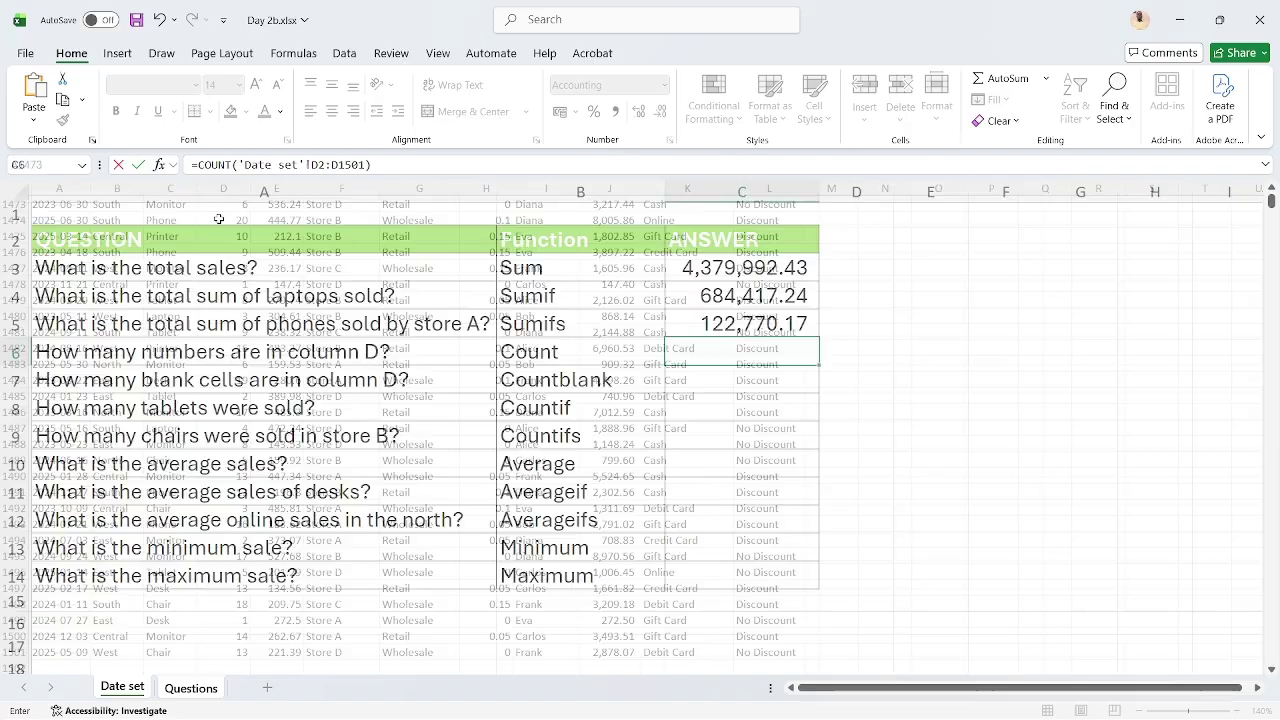
key(Up)
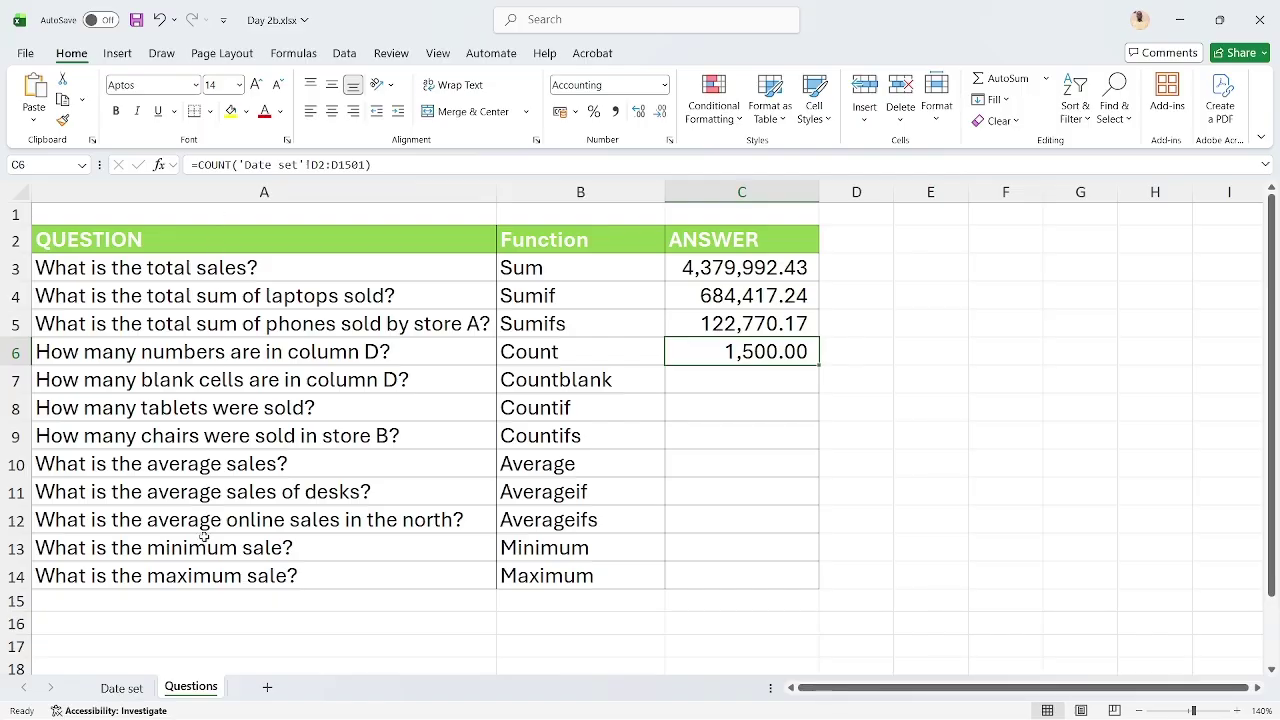
Clear the Quantity value in D1483 of the Date set sheet and return to the Questions sheet
click(122, 689)
click(215, 364)
key(Delete)
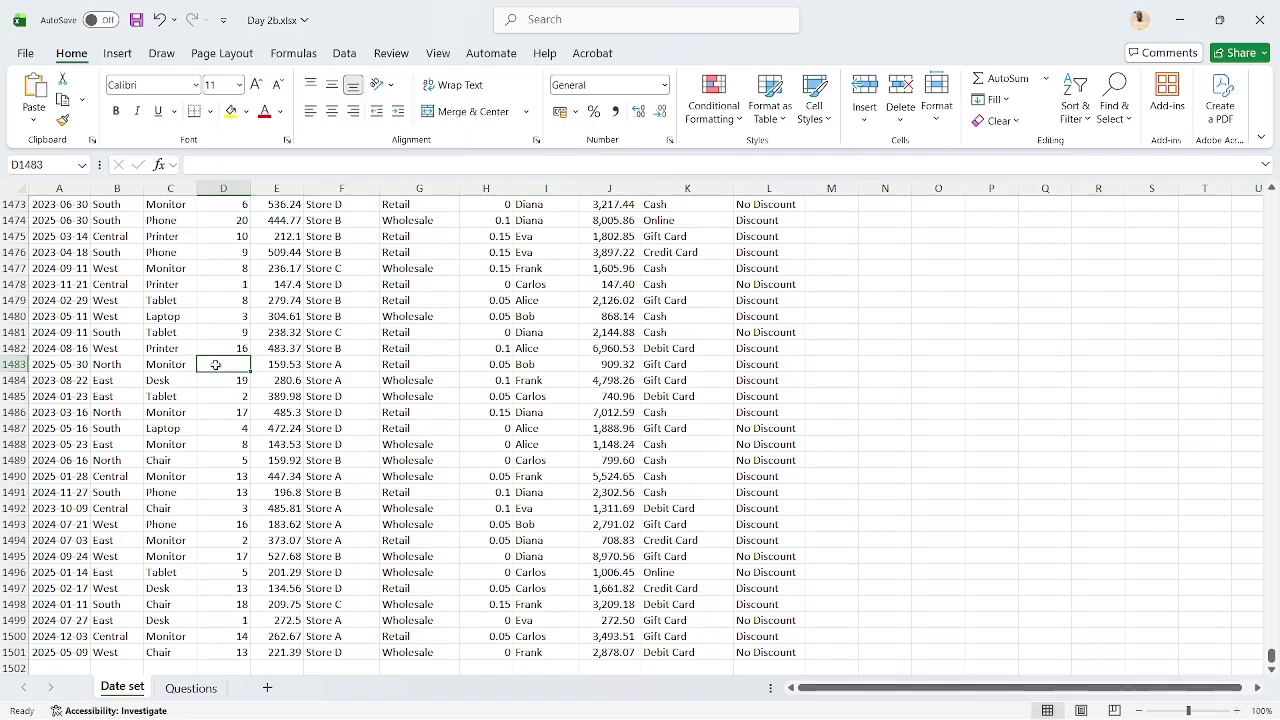
click(201, 690)
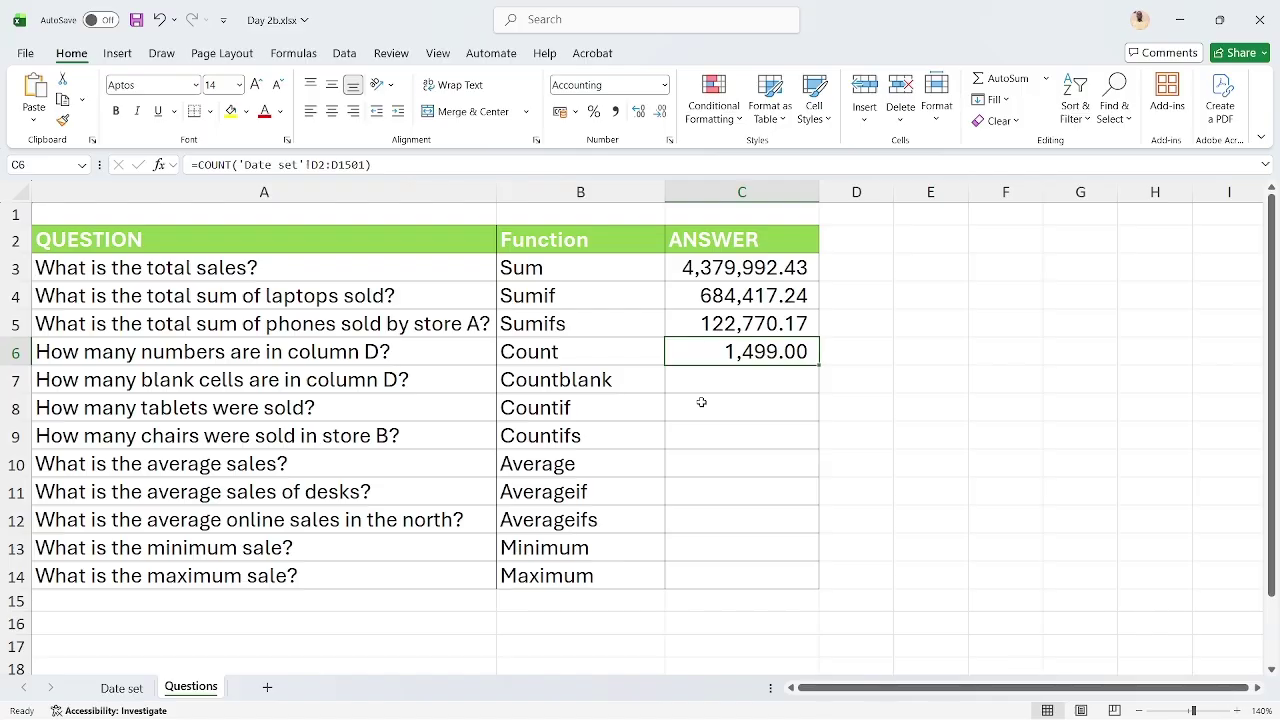
Start a COUNTBLANK formula in C7 for the question about blank cells in column D
key(Down)
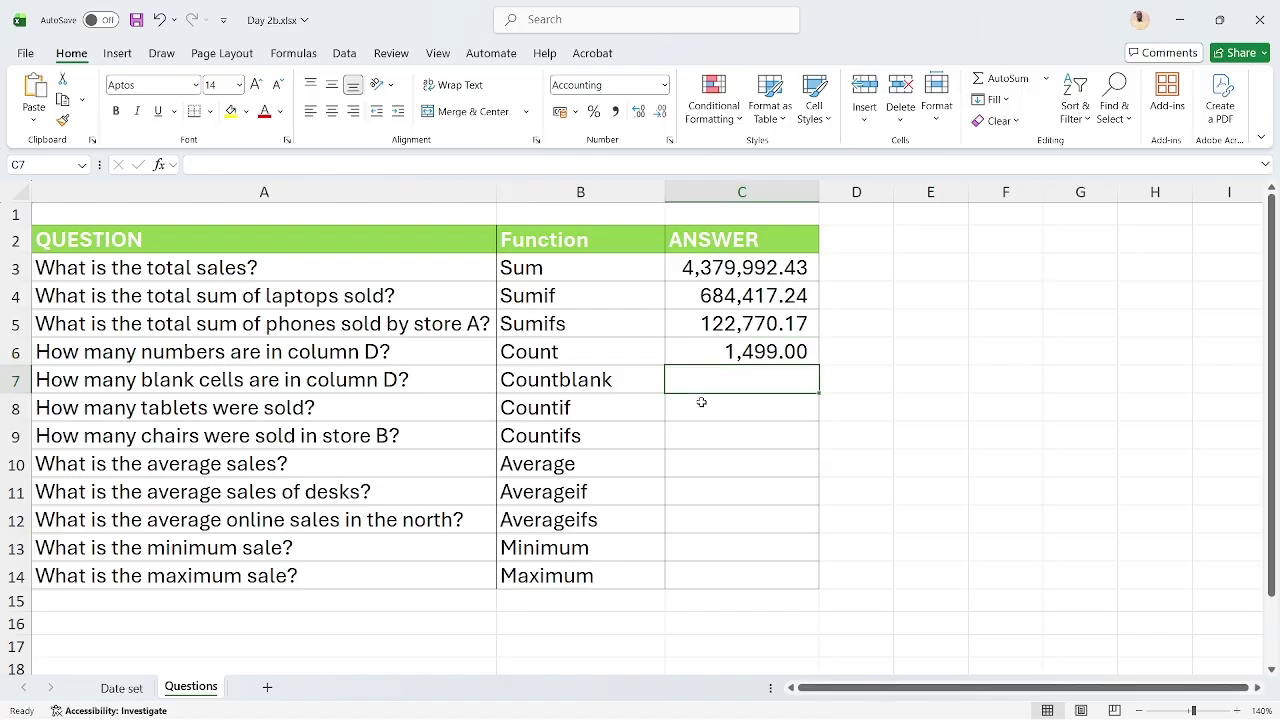
text(=cou)
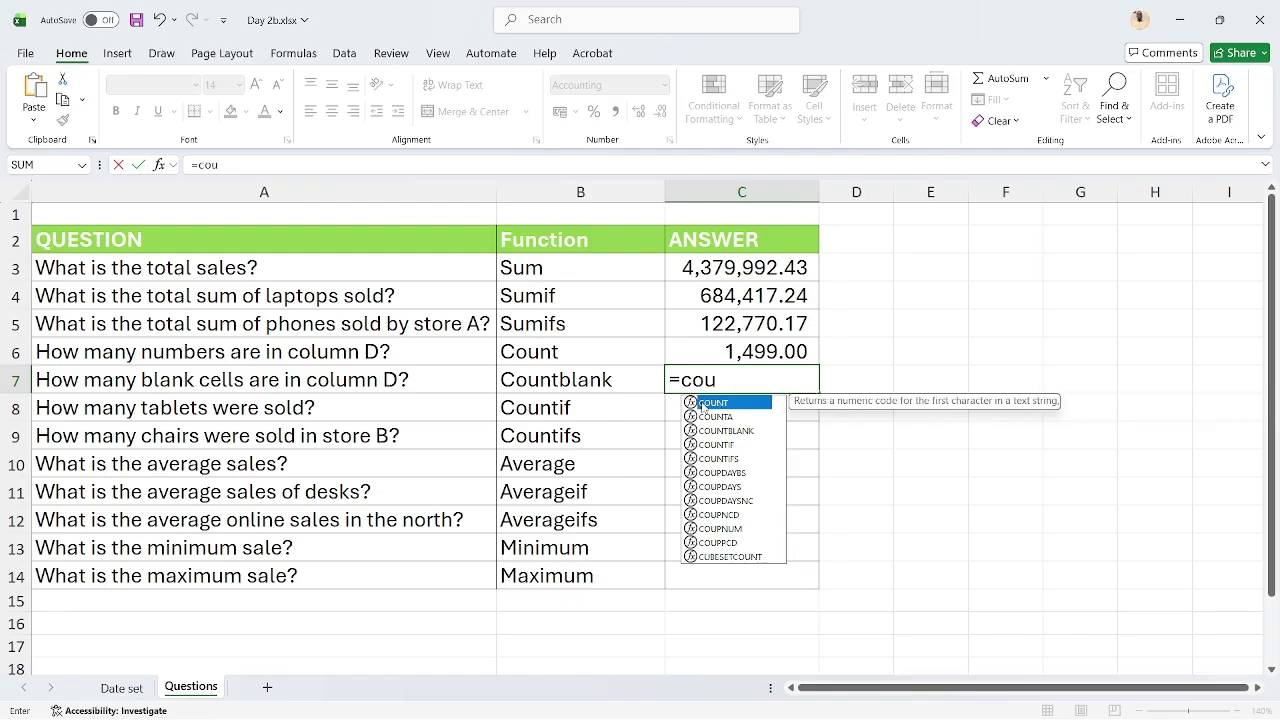
text(ntybl)
key(BackSpace)
key(BackSpace)
key(BackSpace)
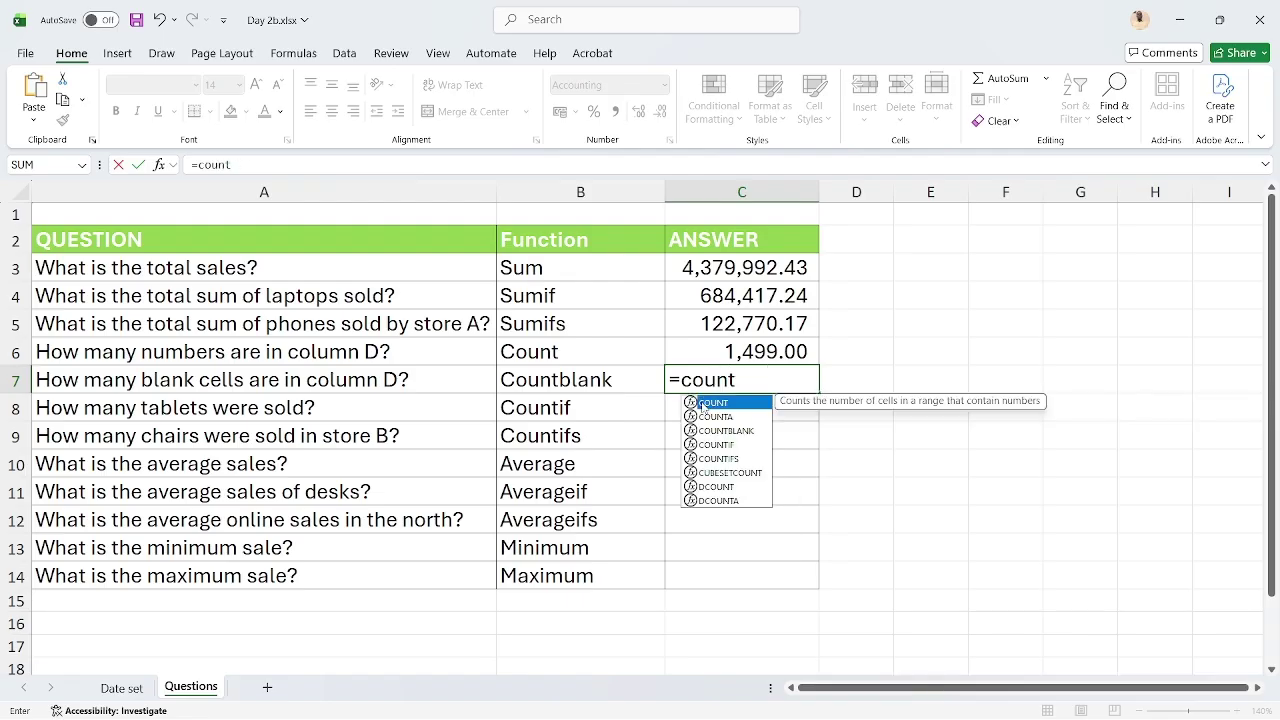
text(b)
key(Tab)
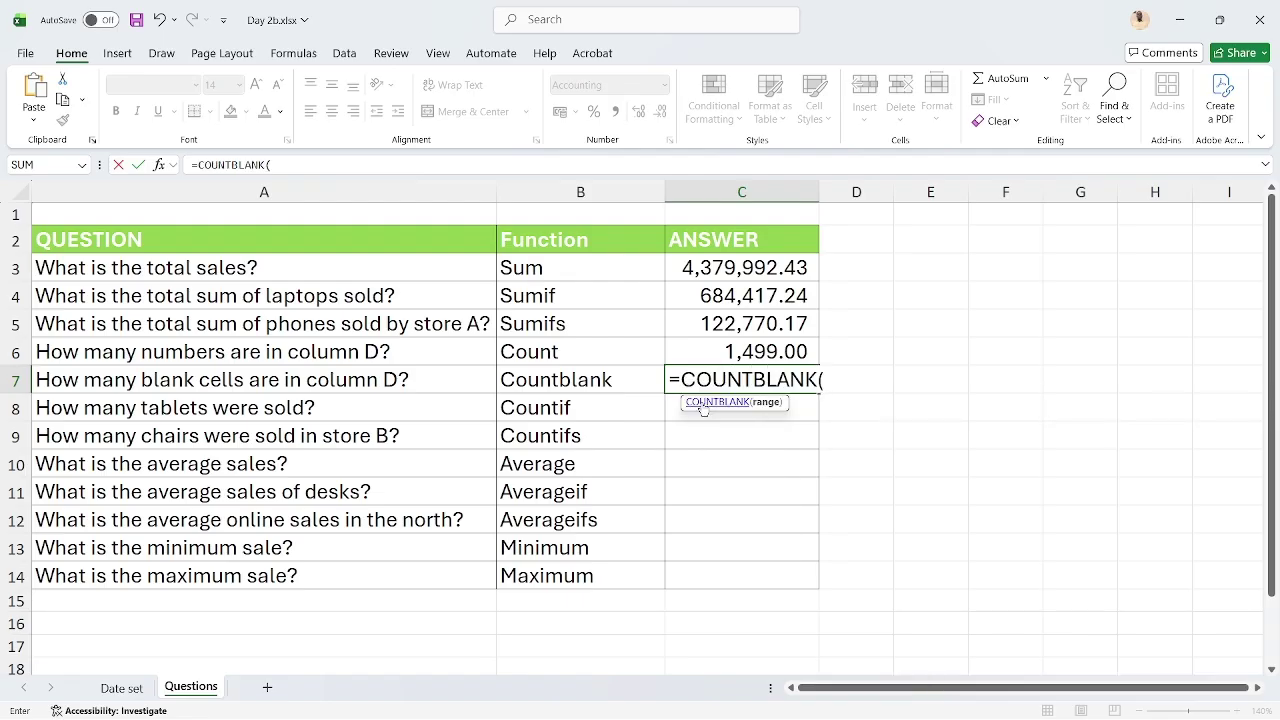
Complete the COUNTBLANK in C7 with the Quantity cells 'Date set'!D2:D1501 as its range
click(133, 688)
click(218, 348)
key(ctrl+Up)
key(Down)
key(ctrl+shift+Down)
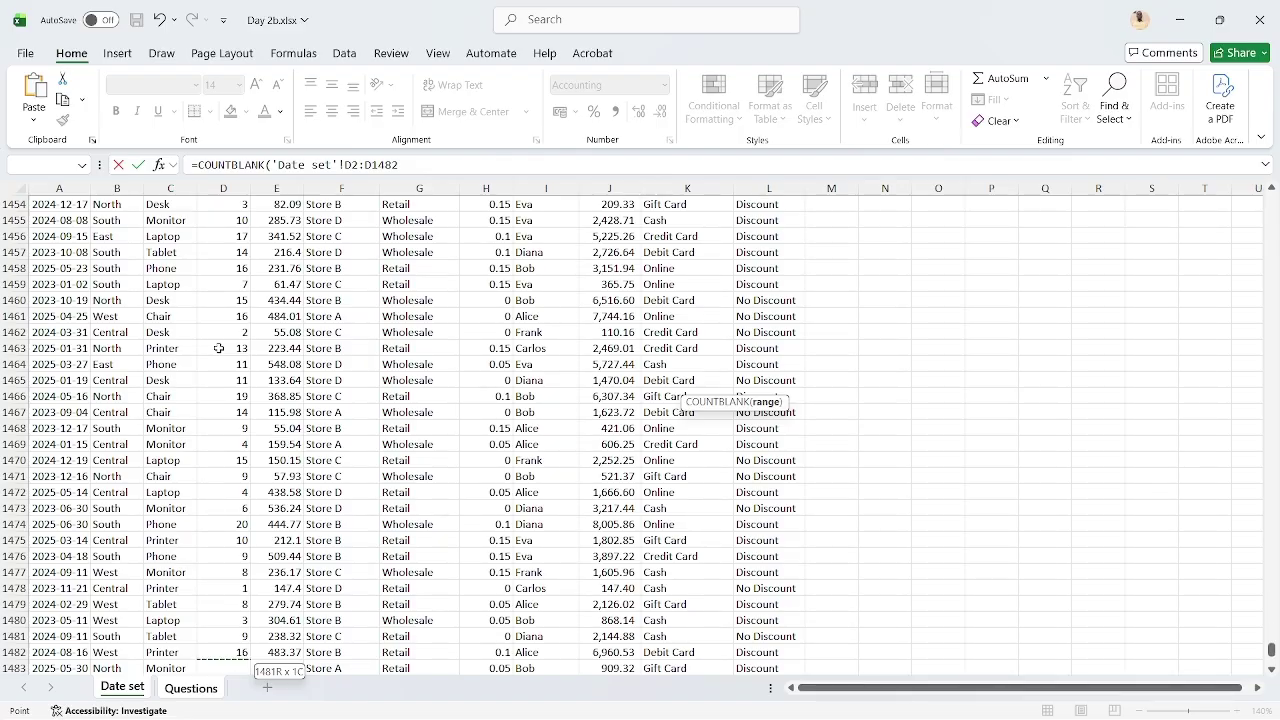
key(shift+Down)
key(shift+Down)
key(shift+Down)
key(shift+Down)
key(shift+Down)
key(shift+Down)
key(shift+Down)
key(shift+Down)
key(shift+Down)
key(shift+Down)
key(shift+Down)
key(shift+Down)
key(shift+Down)
key(shift+Down)
key(shift+Down)
key(shift+Down)
key(shift+Down)
key(shift+Down)
key(shift+Down)
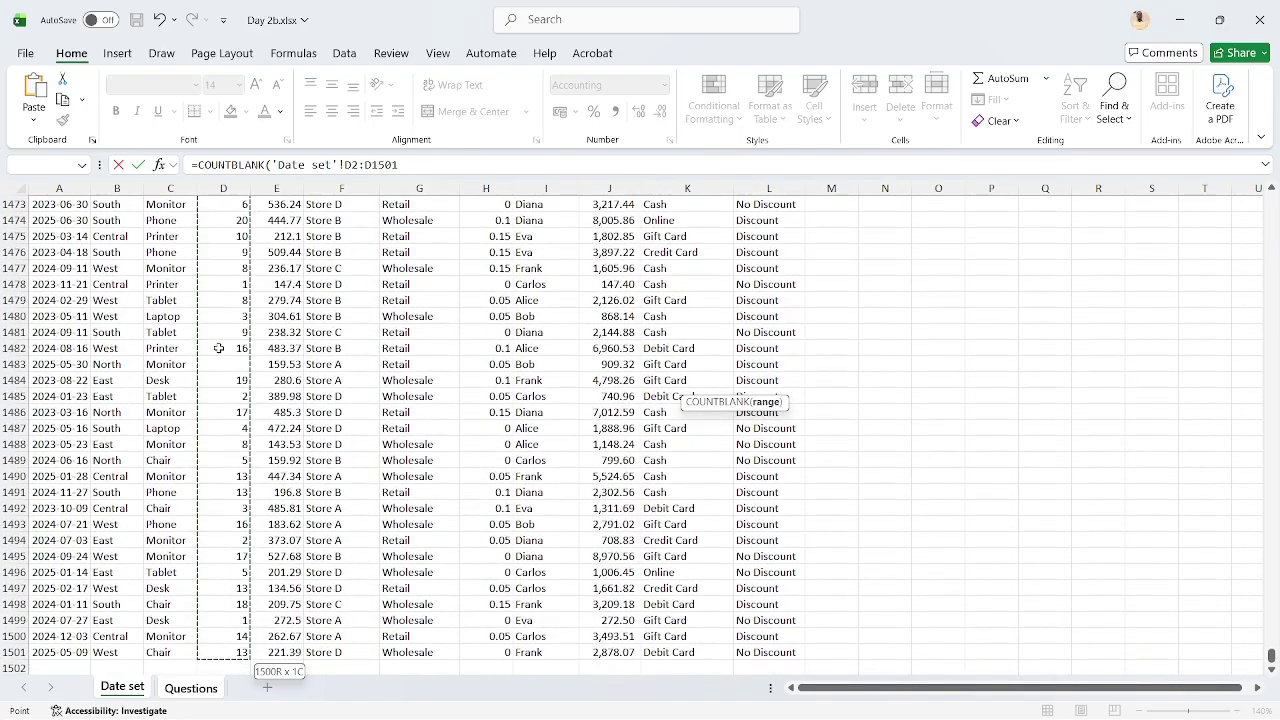
key(Return)
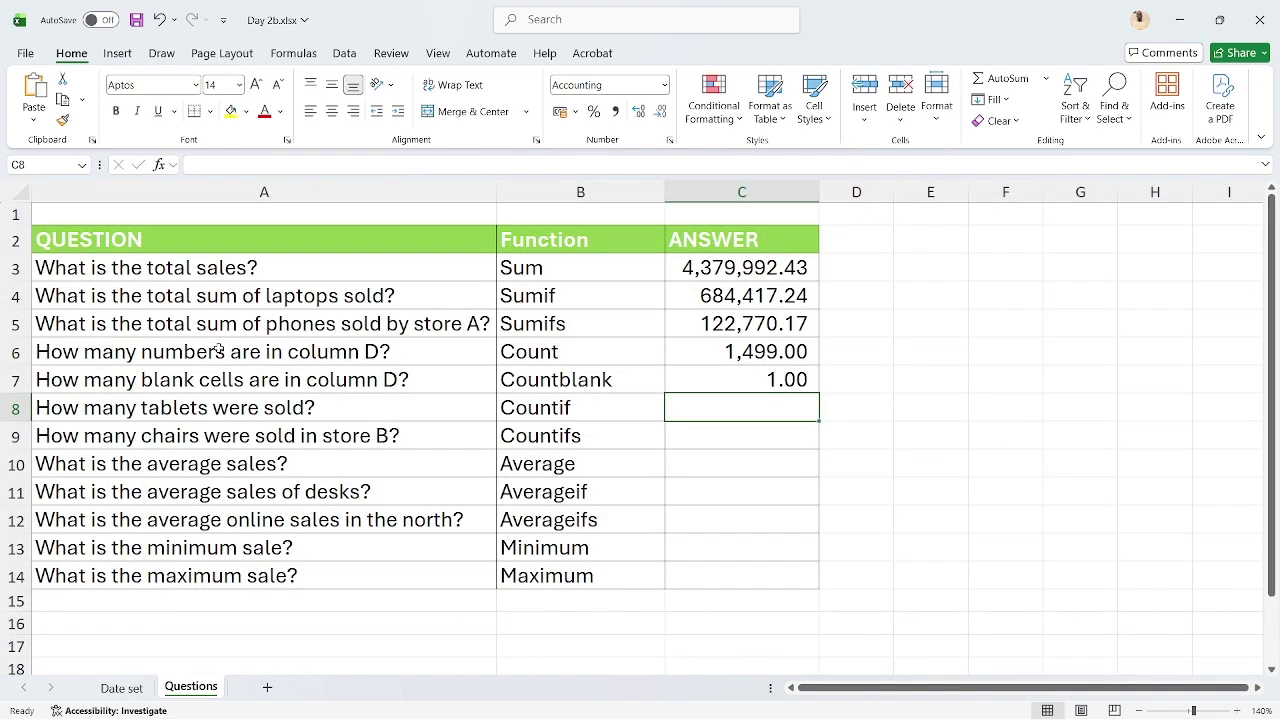
Clear the Quantity value in D1480 of the Date set sheet and return to the Questions sheet
key(Up)
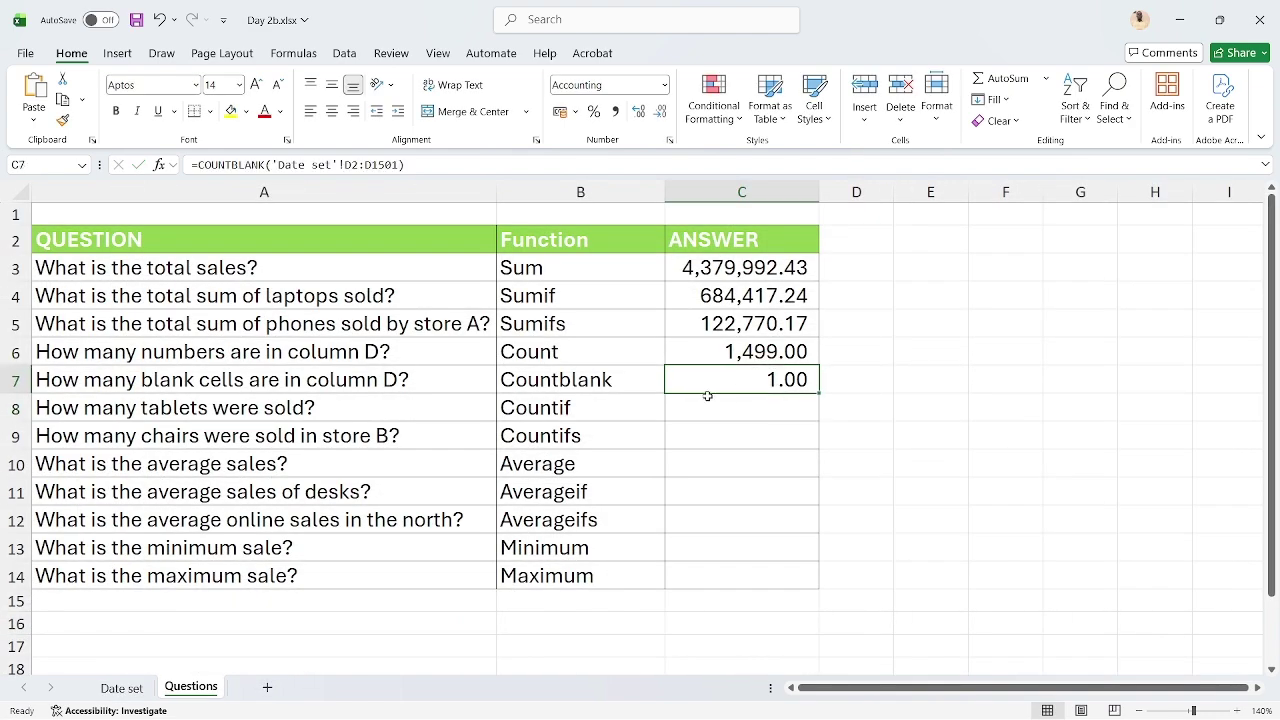
click(776, 357)
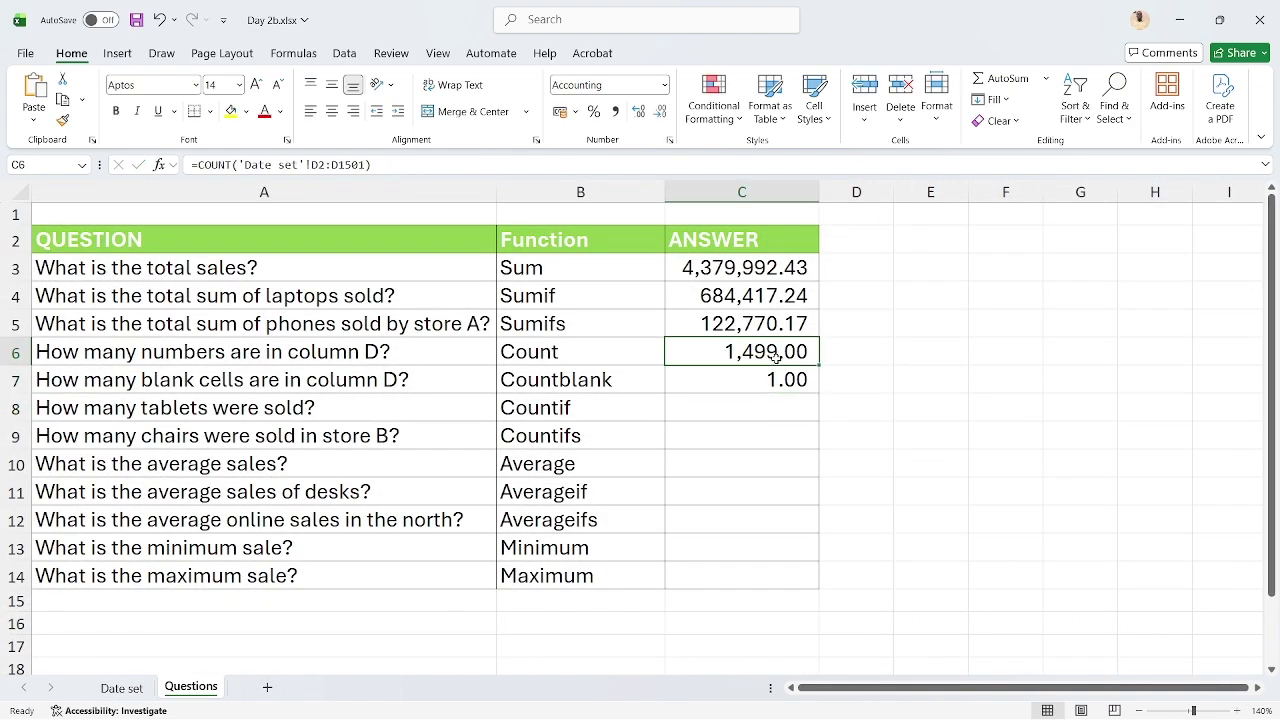
click(759, 379)
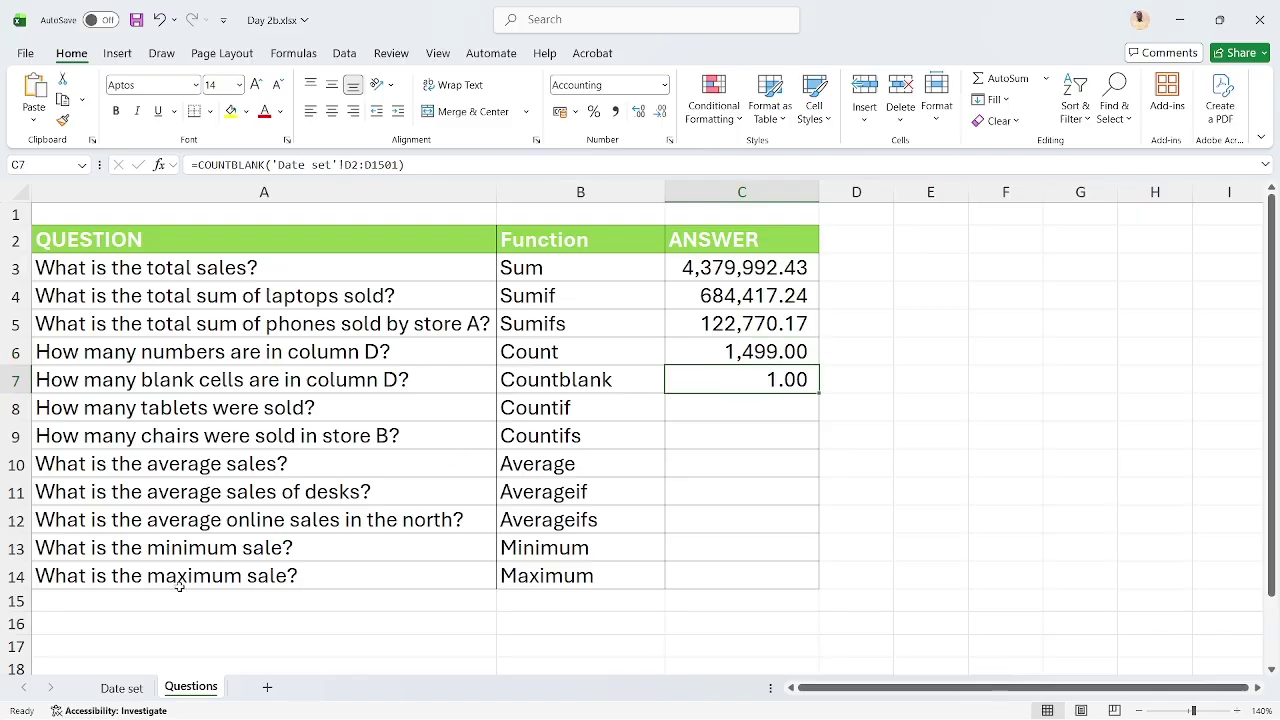
click(122, 688)
click(215, 312)
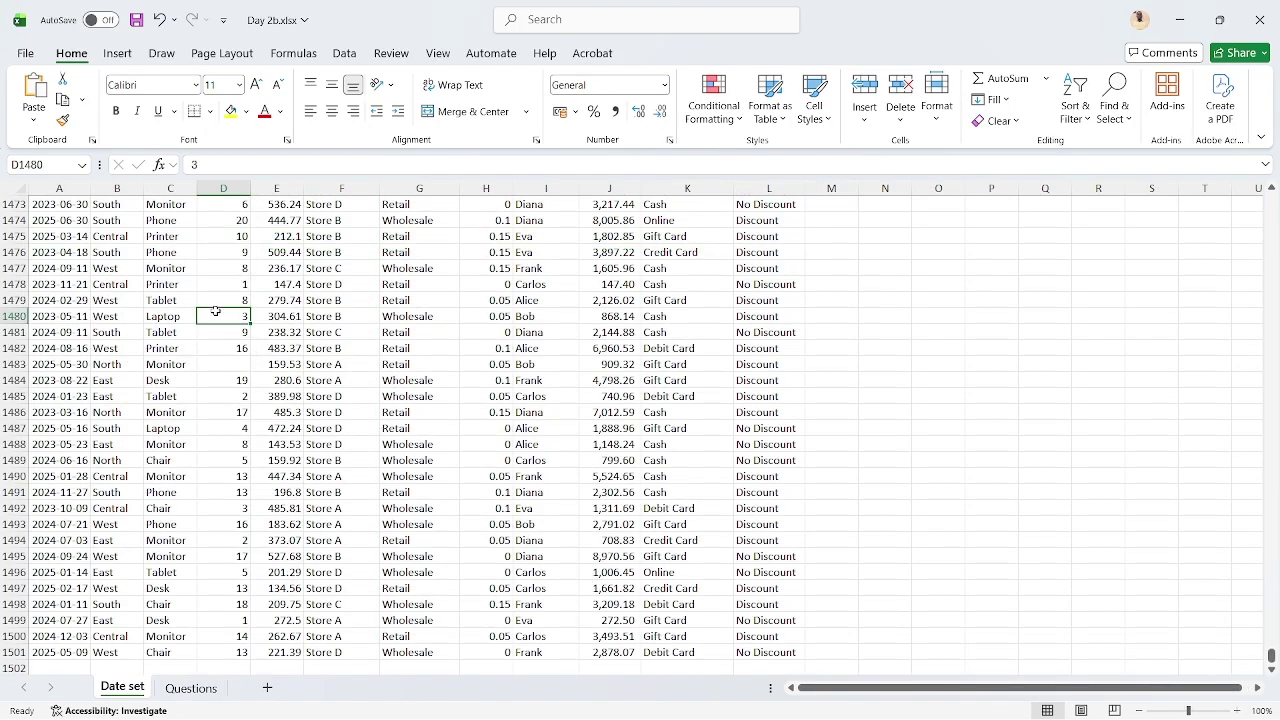
key(super+shift+s)
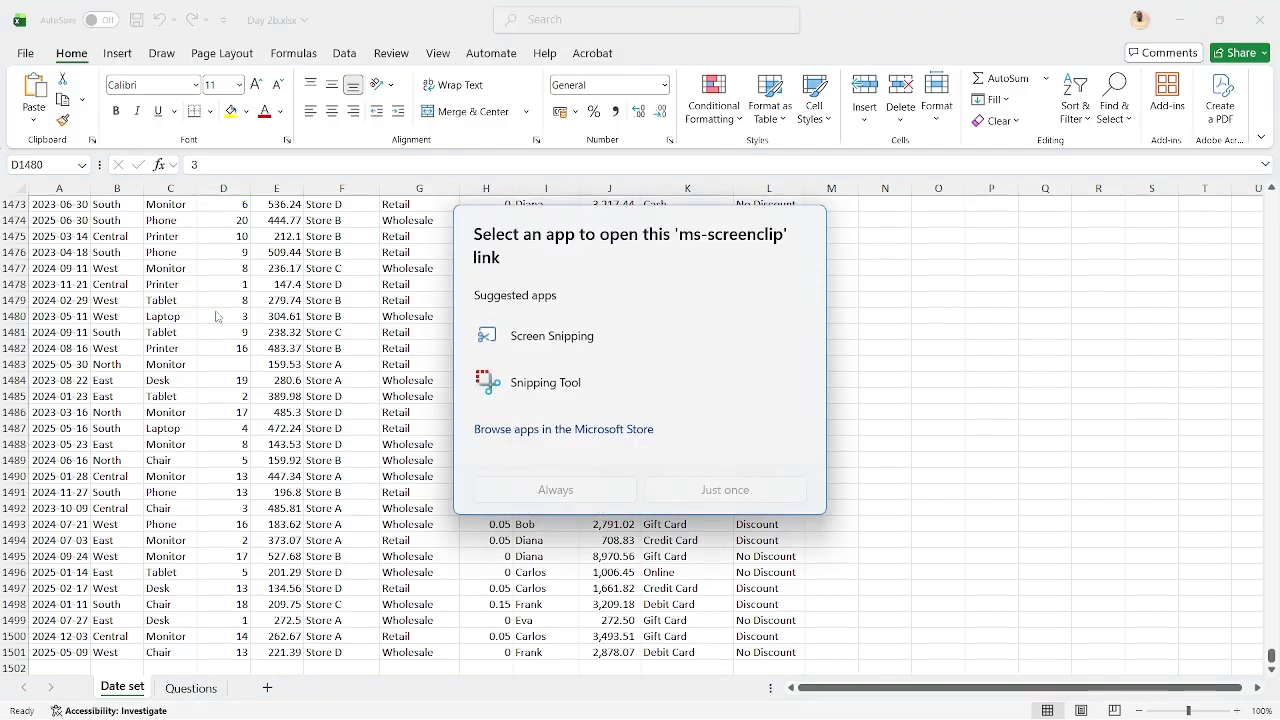
key(Escape)
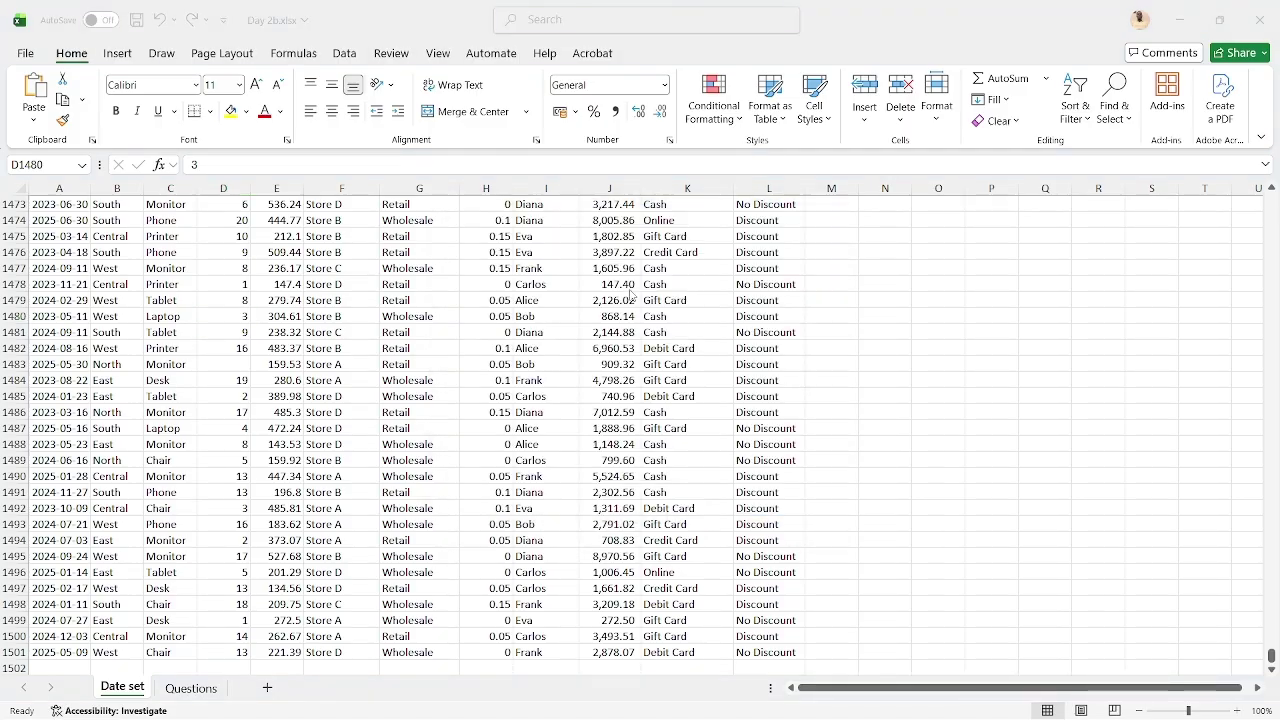
key(Delete)
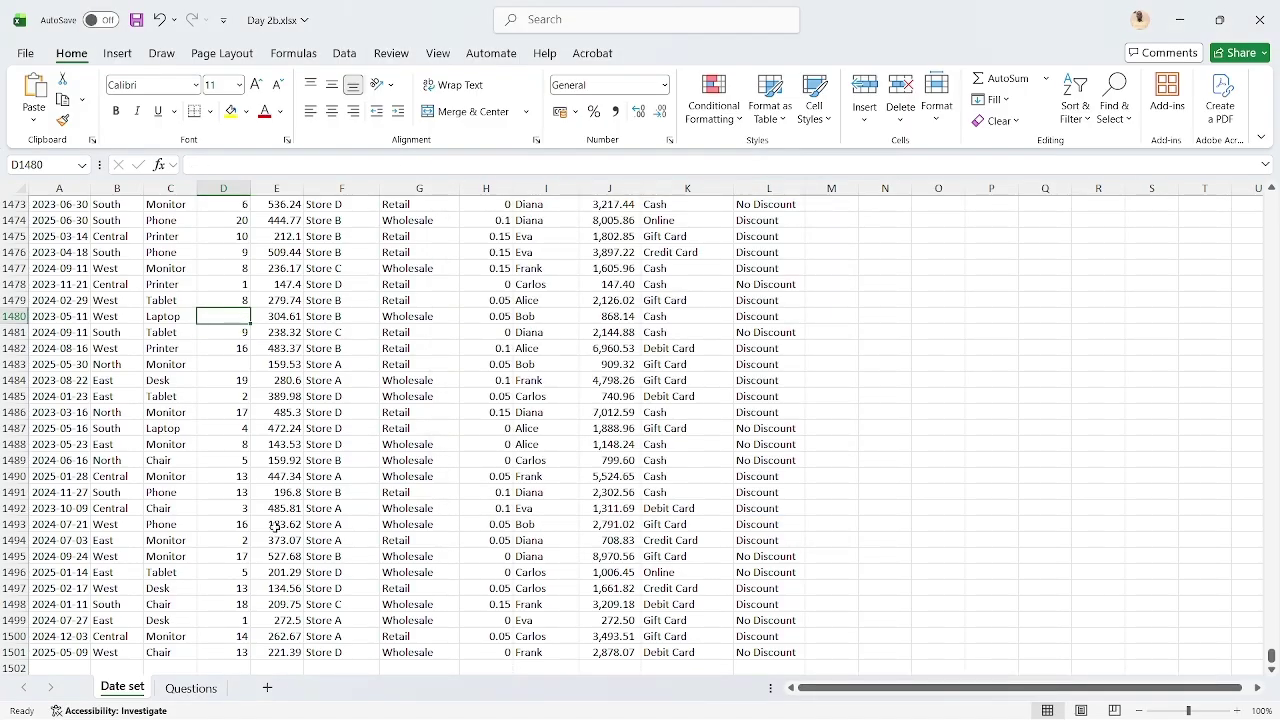
click(193, 688)
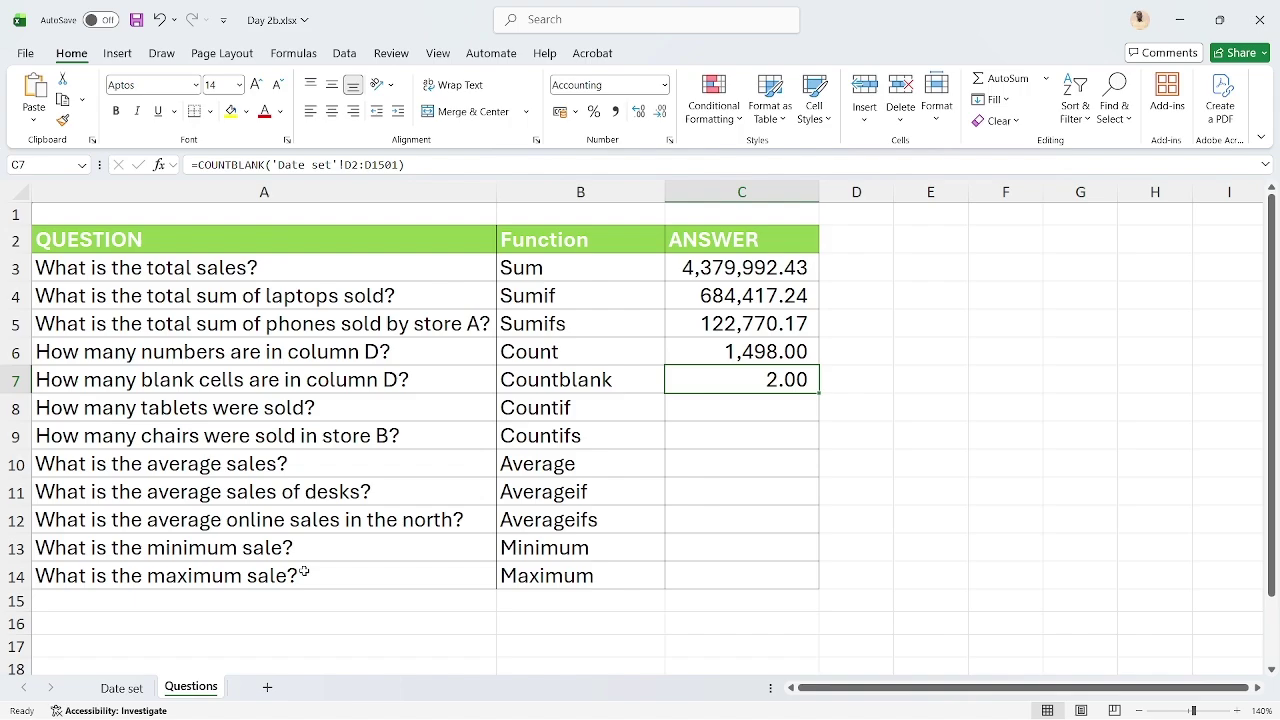
Undo the clearing of D1480, the COUNTBLANK formula in C7 and the clearing of D1483, and return to the Questions sheet
key(ctrl+z)
key(ctrl+z)
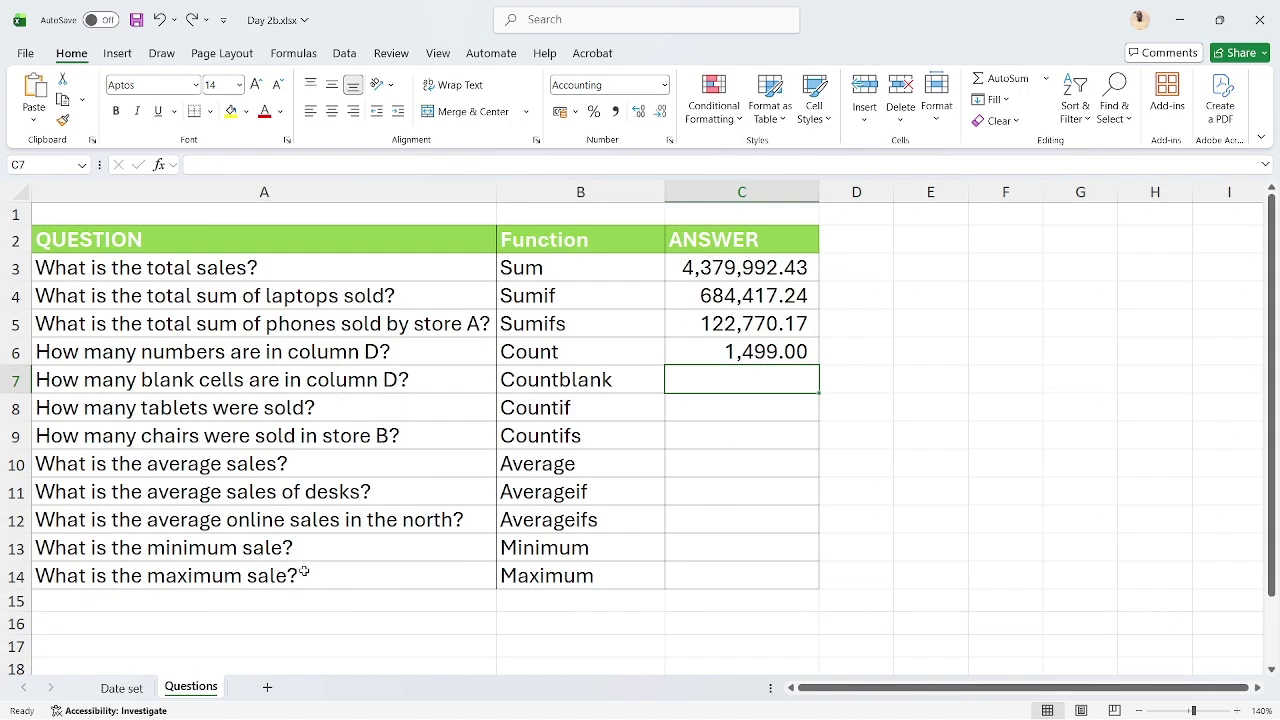
key(ctrl+z)
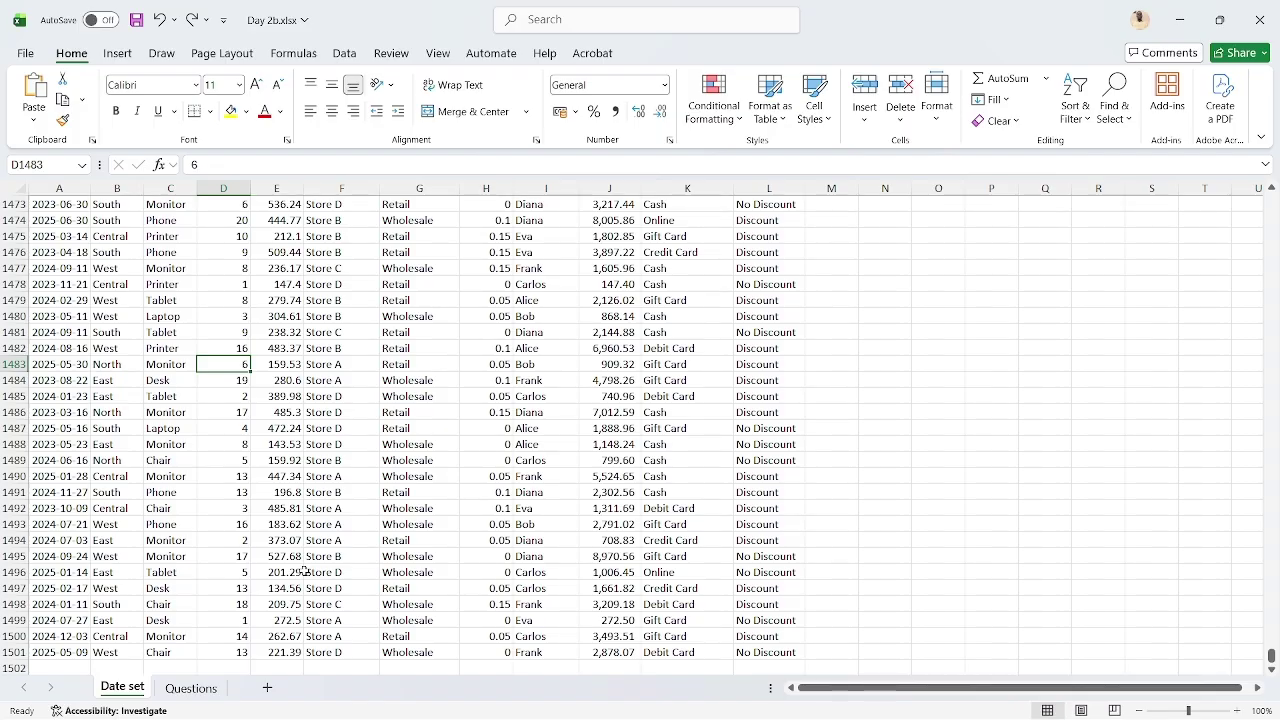
click(191, 688)
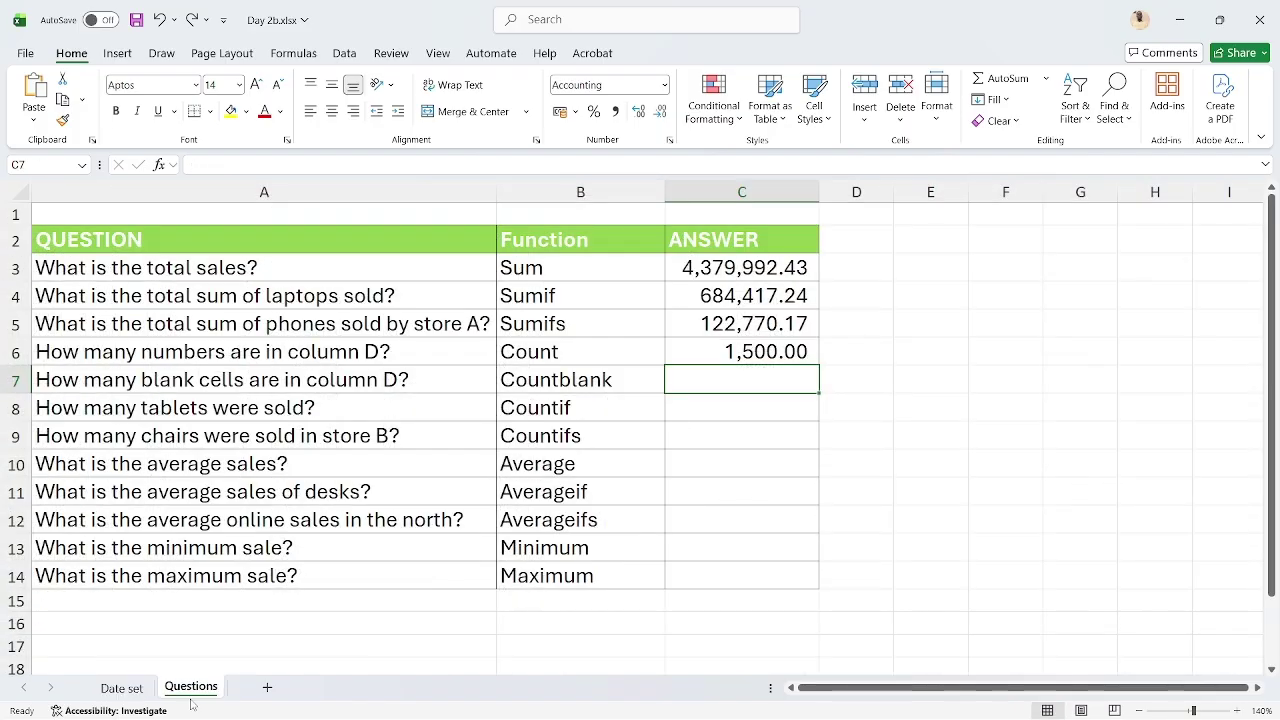
Count the tablets in C8 with a COUNTIF formula over the Product cells 'Date set'!C2:C1501 and the criterion "Tablet"
click(694, 405)
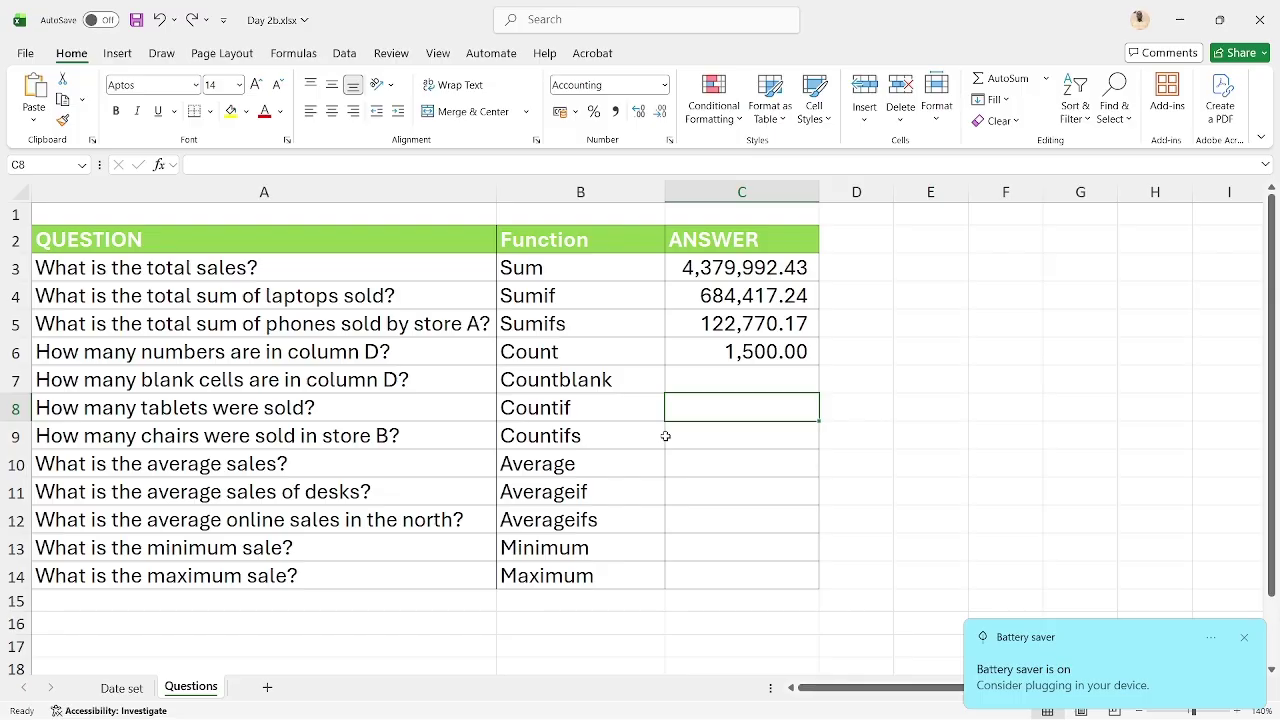
text(=)
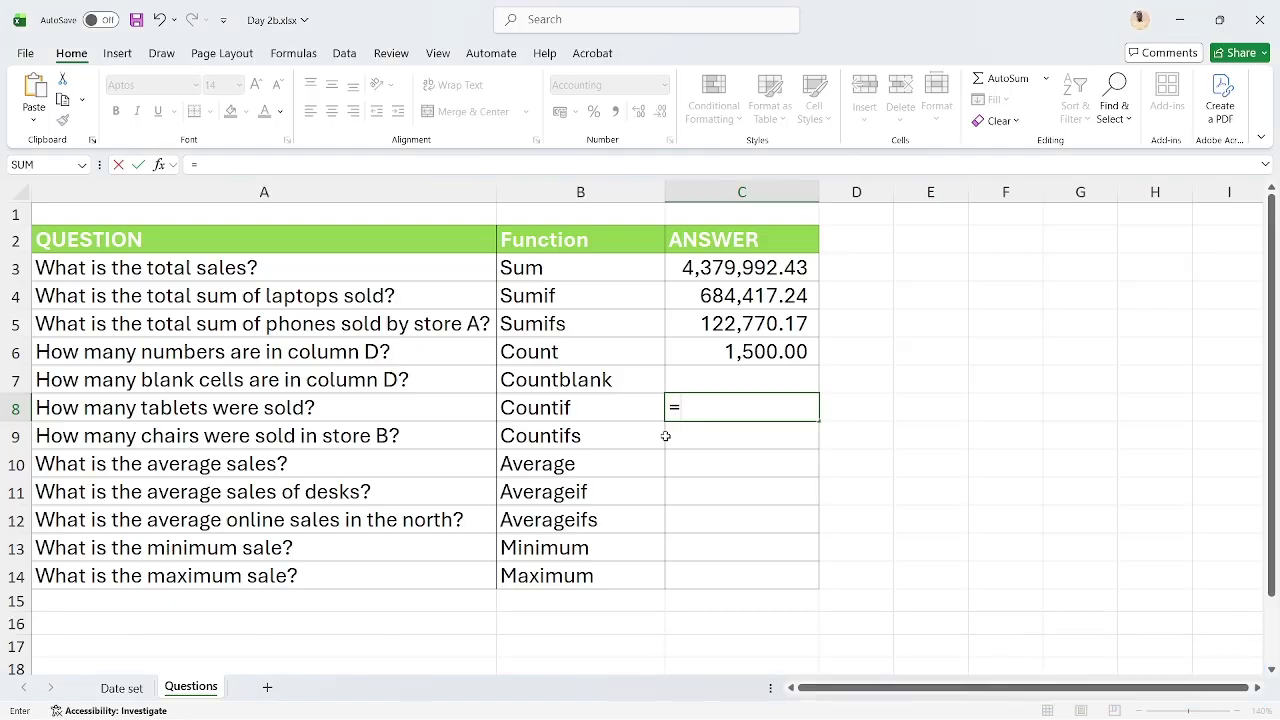
text(countif)
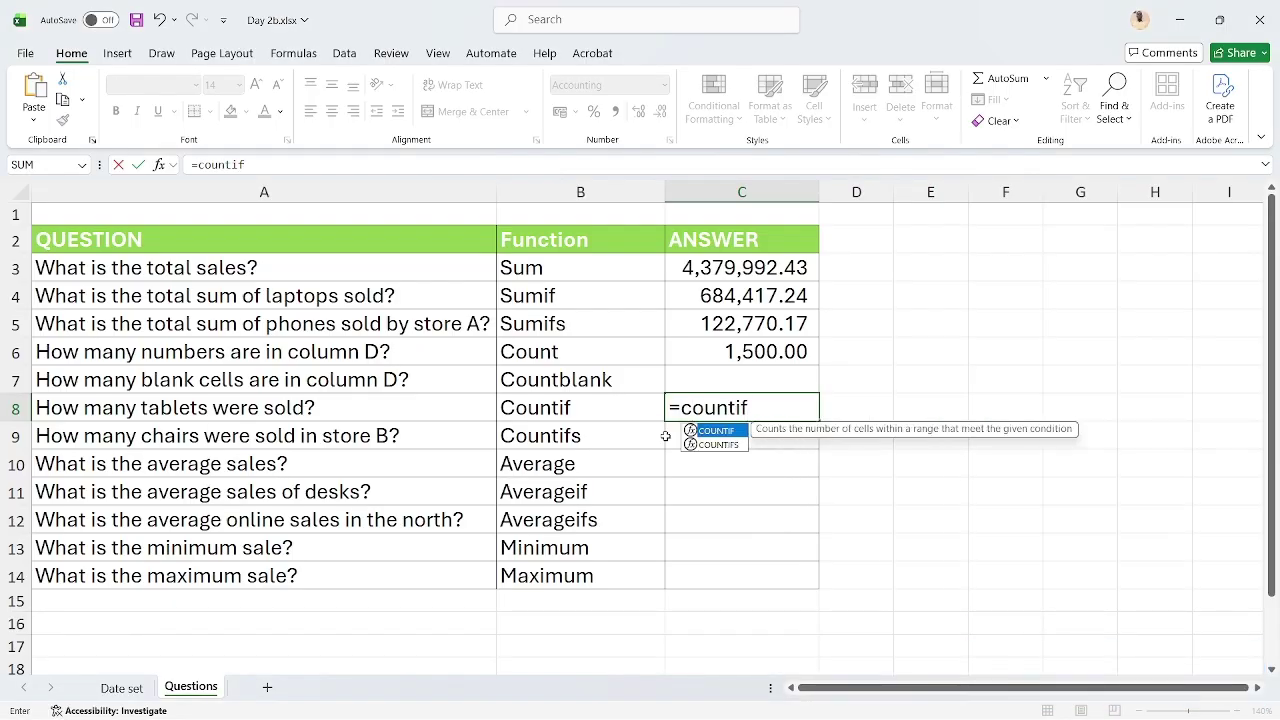
key(Tab)
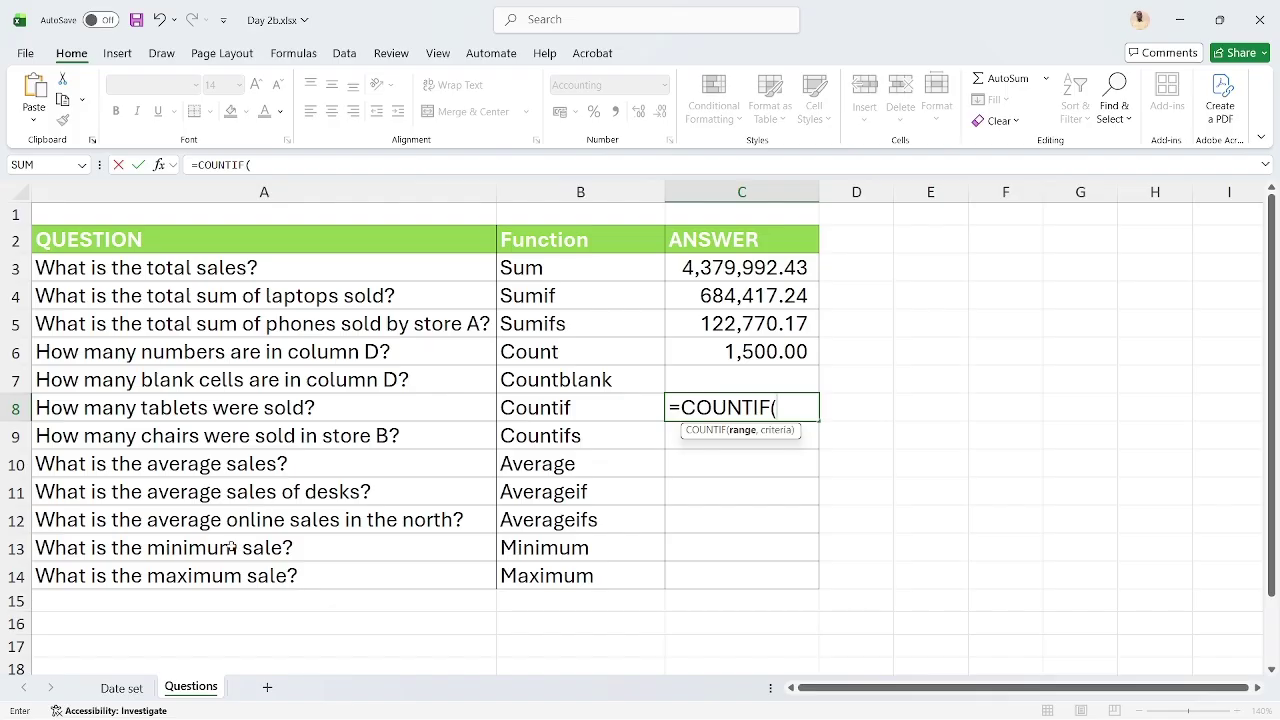
click(134, 689)
click(189, 424)
key(ctrl+Up)
key(Down)
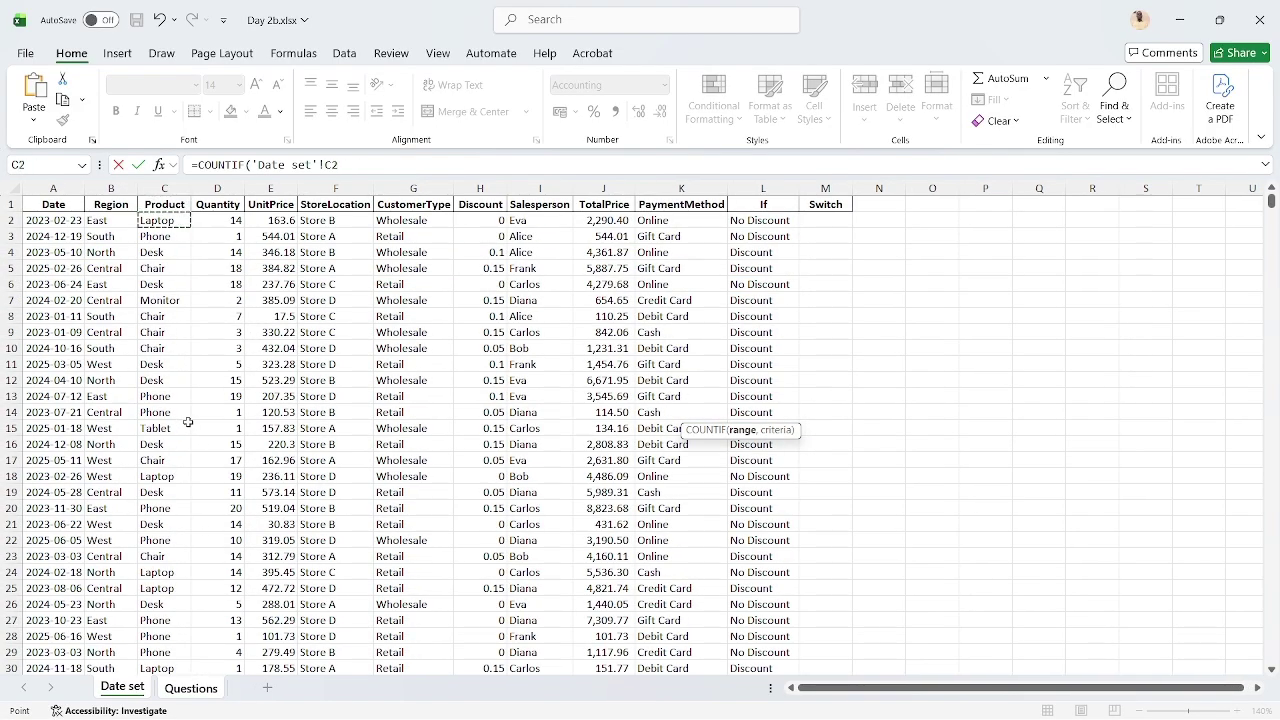
key(ctrl+shift+Down)
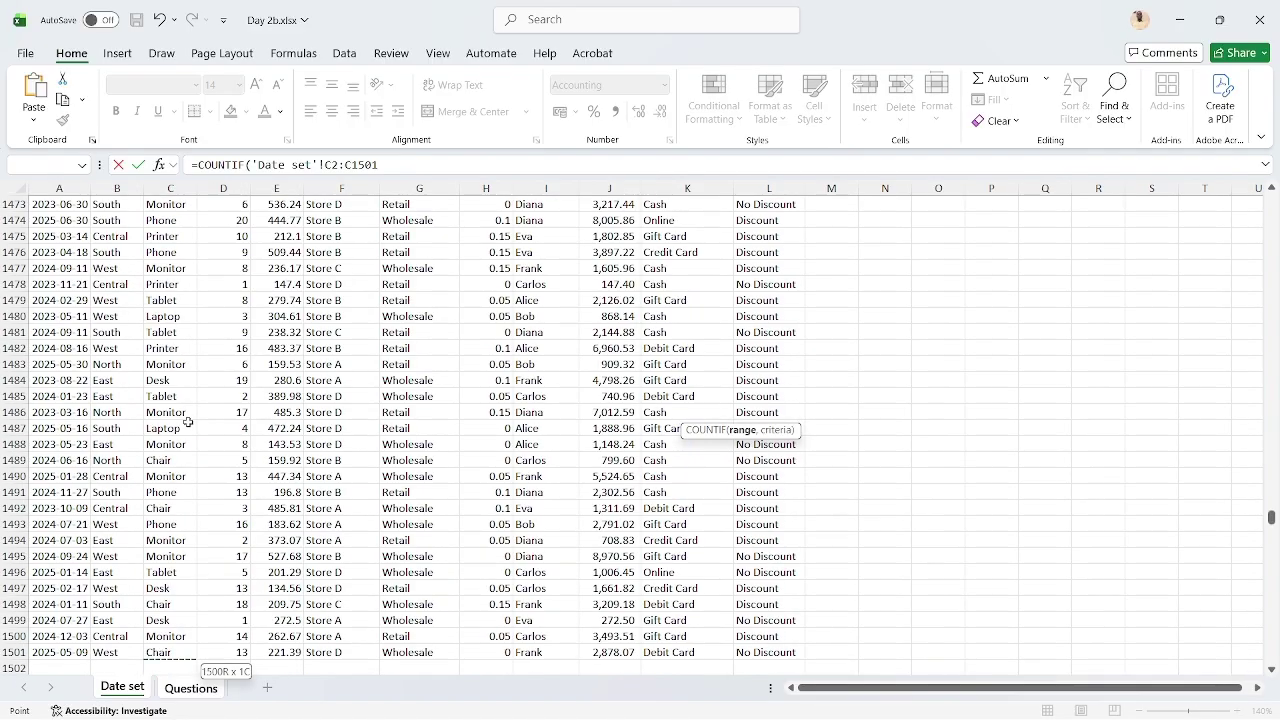
text(,)
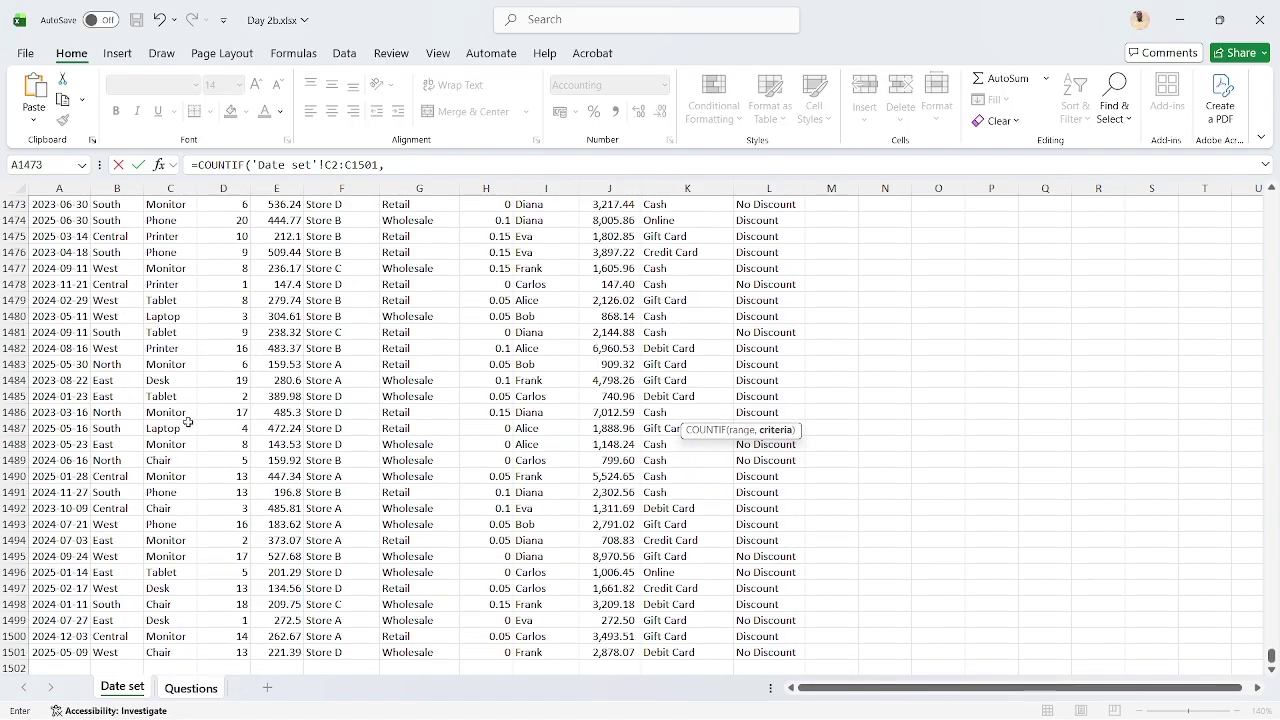
text("Tablet")
key(Return)
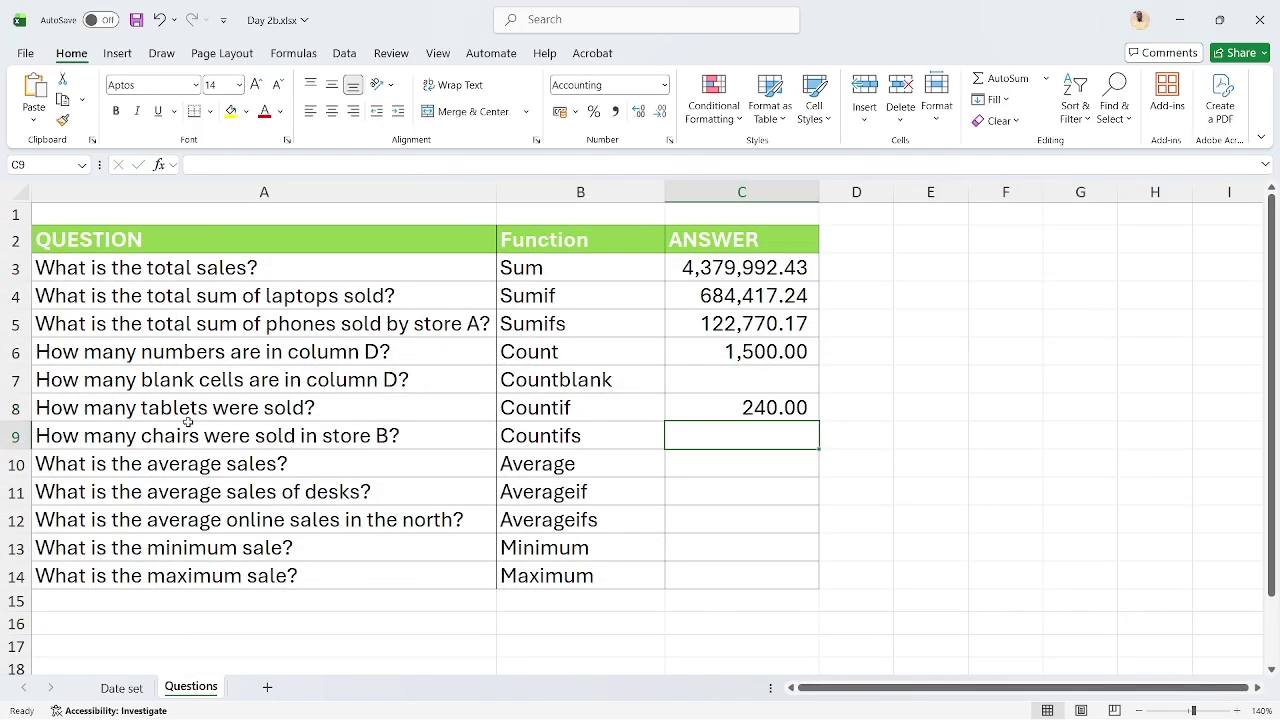
key(Up)
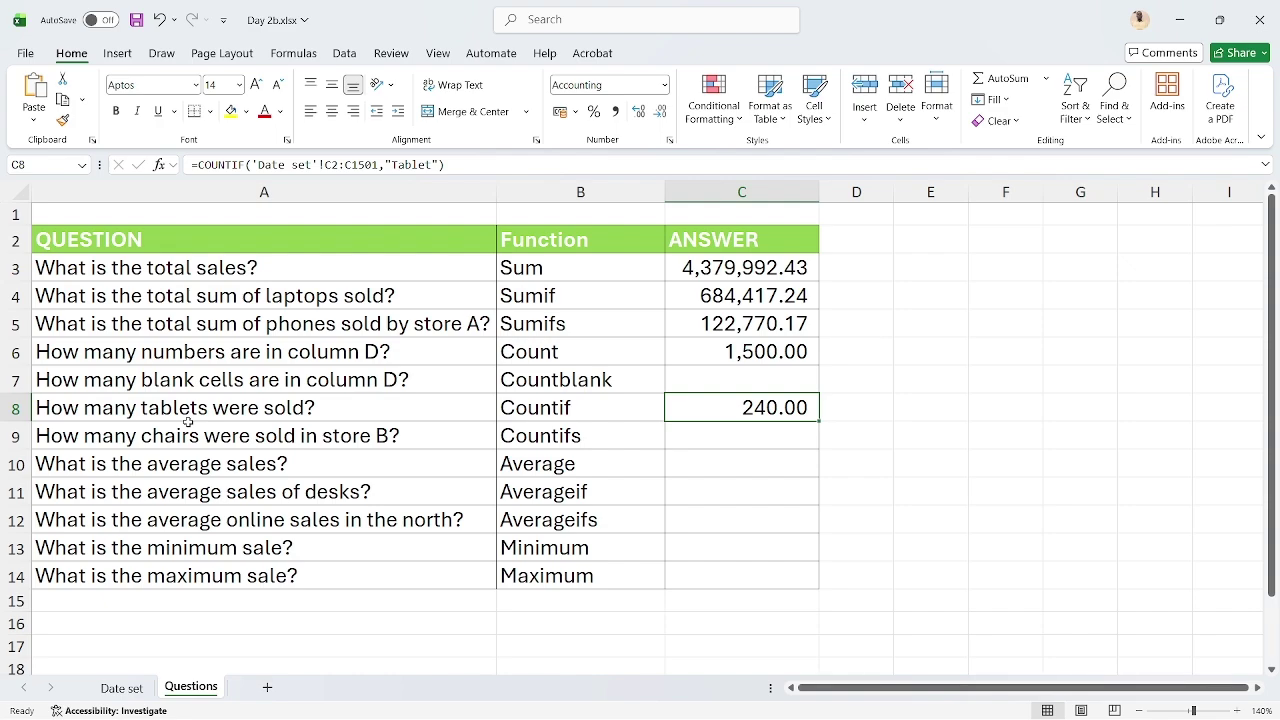
Start a COUNTIFS formula in C9 whose first condition matches "Chair" in the Product cells 'Date set'!C2:C1501
key(Down)
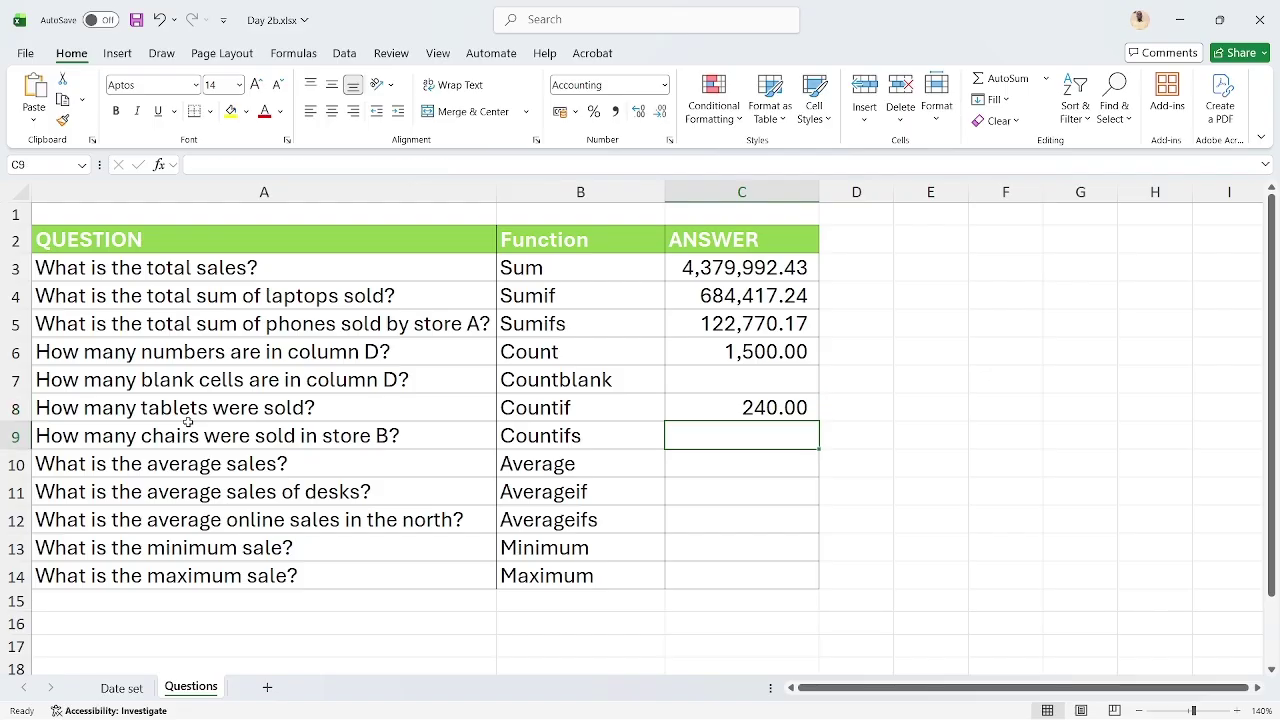
text(=countif)
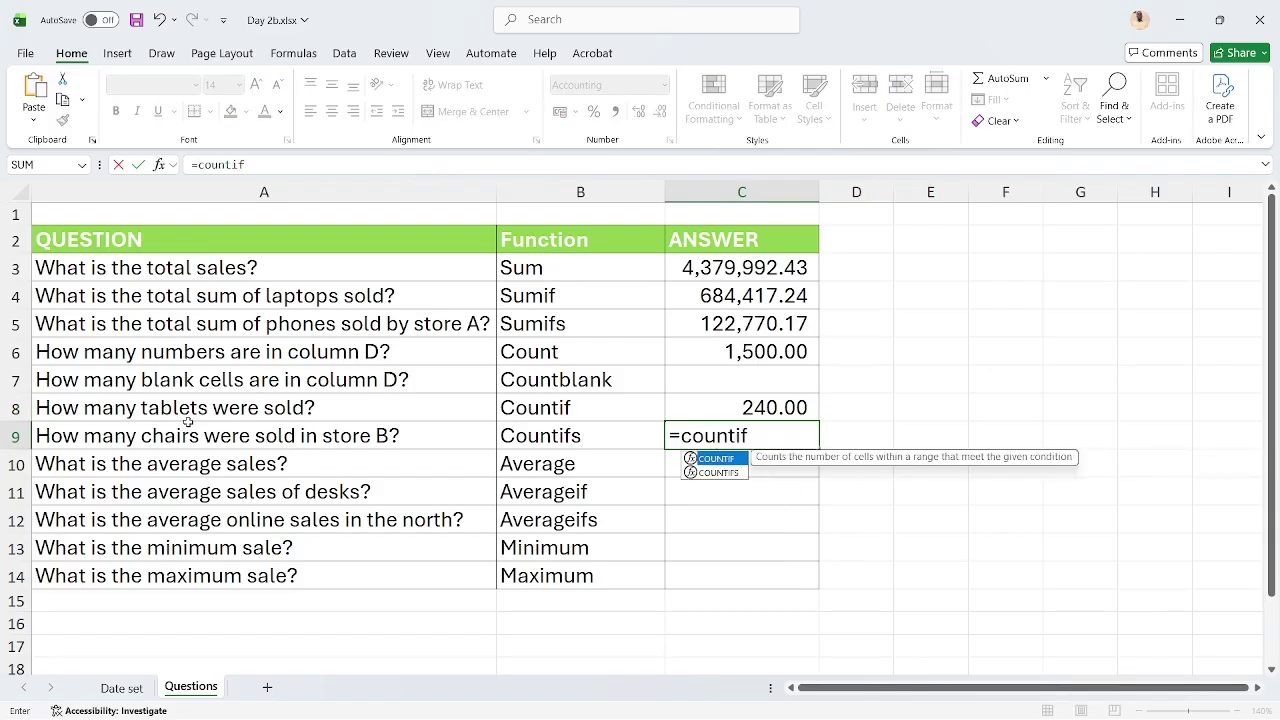
key(Tab)
key(BackSpace)
key(Down)
key(Tab)
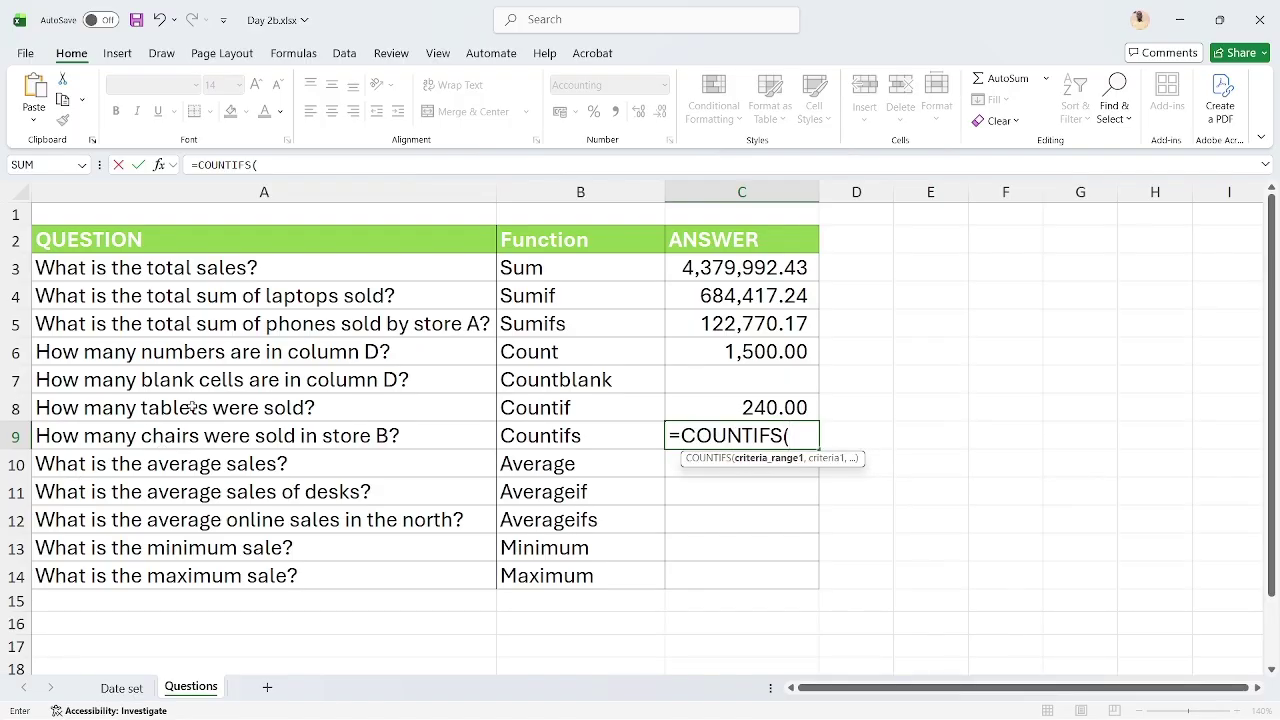
click(126, 688)
click(190, 396)
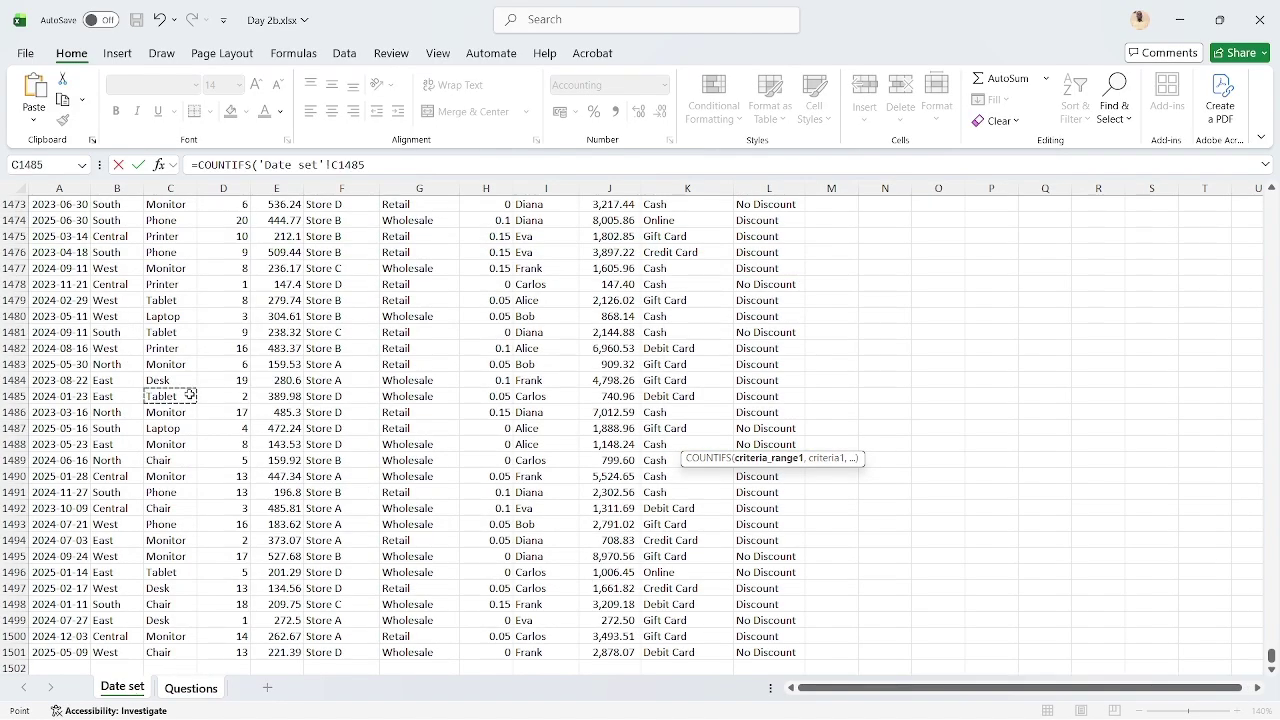
key(ctrl+Up)
key(Down)
key(ctrl+shift+Down)
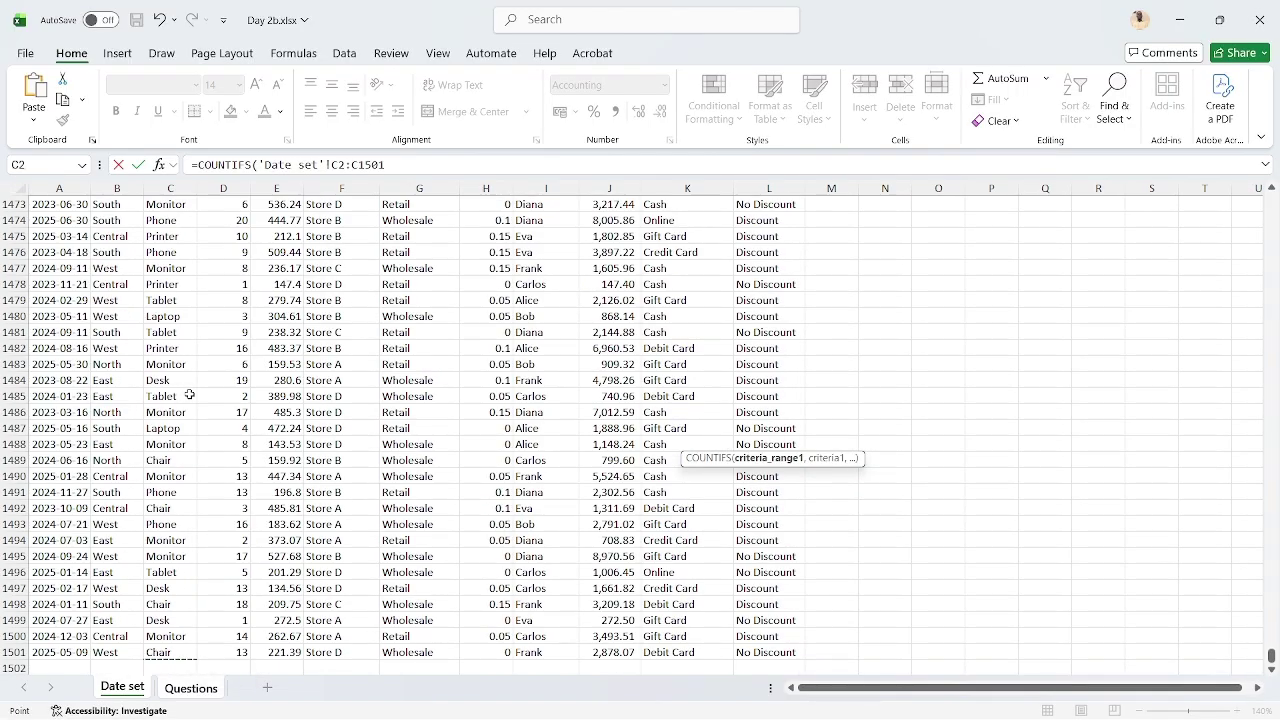
text(,"Chair)
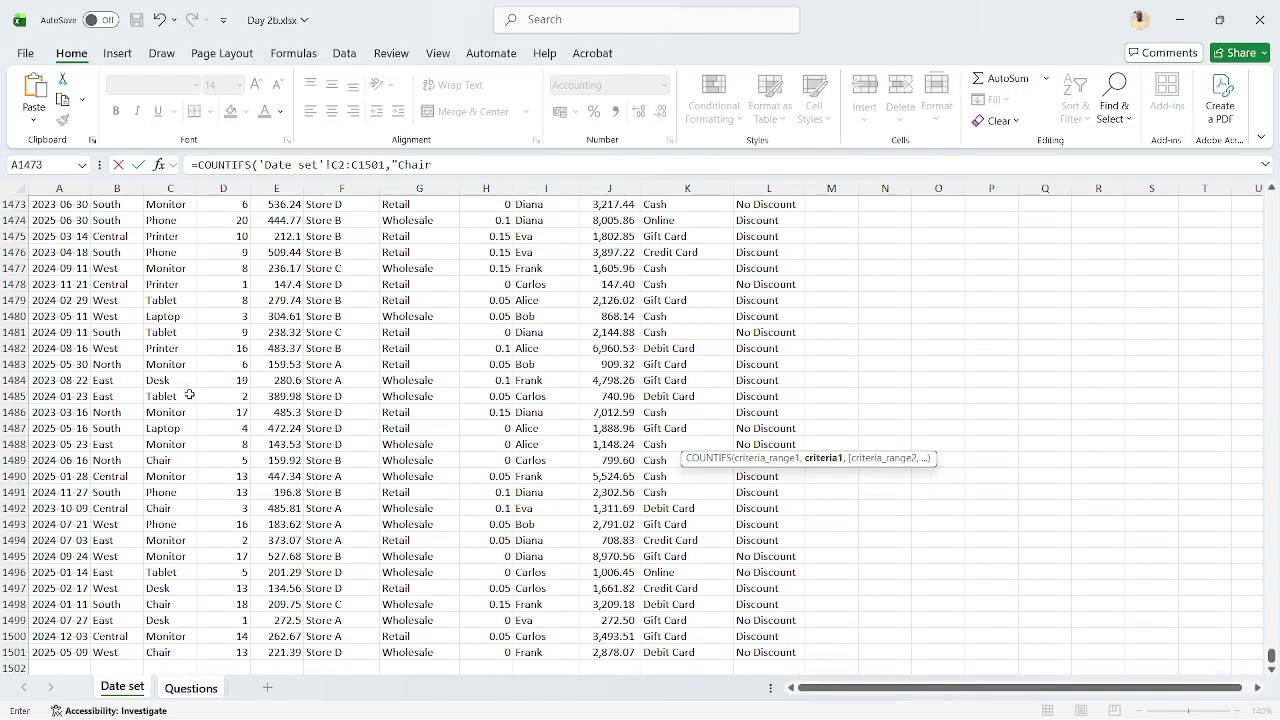
text(",)
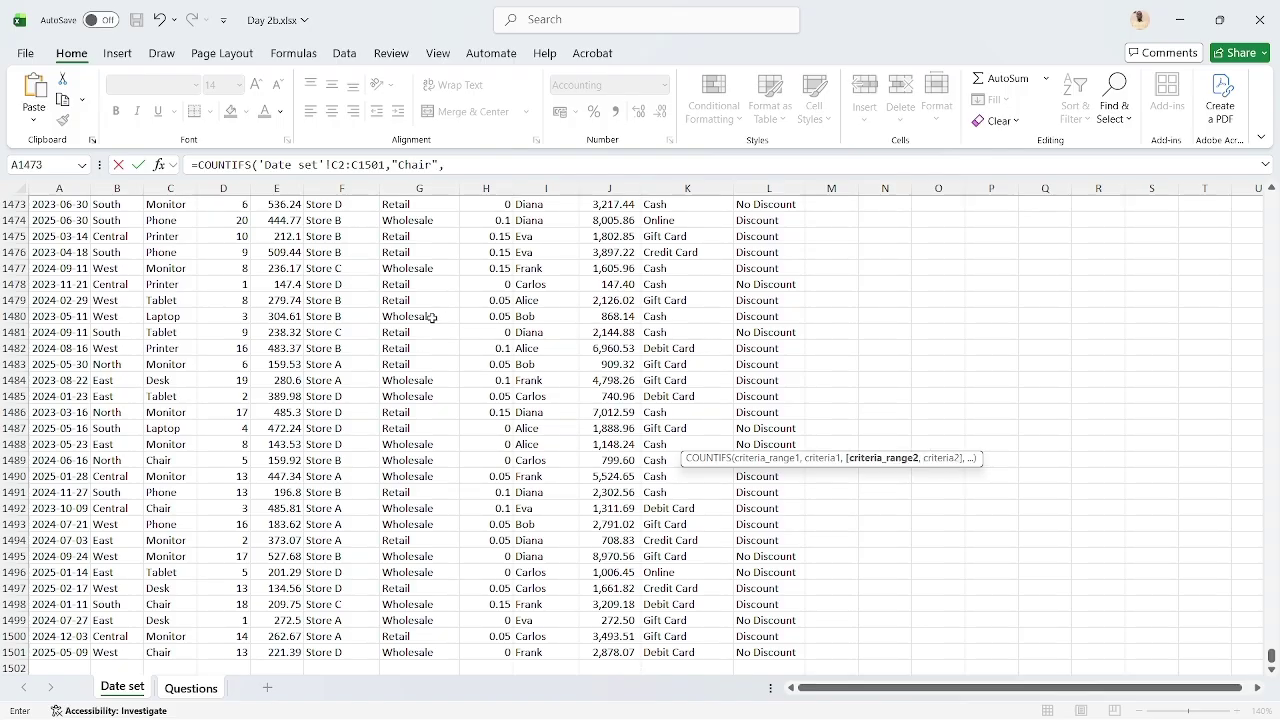
Complete the COUNTIFS in C9 with a second condition matching "Store B" in the StoreLocation cells 'Date set'!F2:F1501
click(335, 315)
key(ctrl+Up)
key(Down)
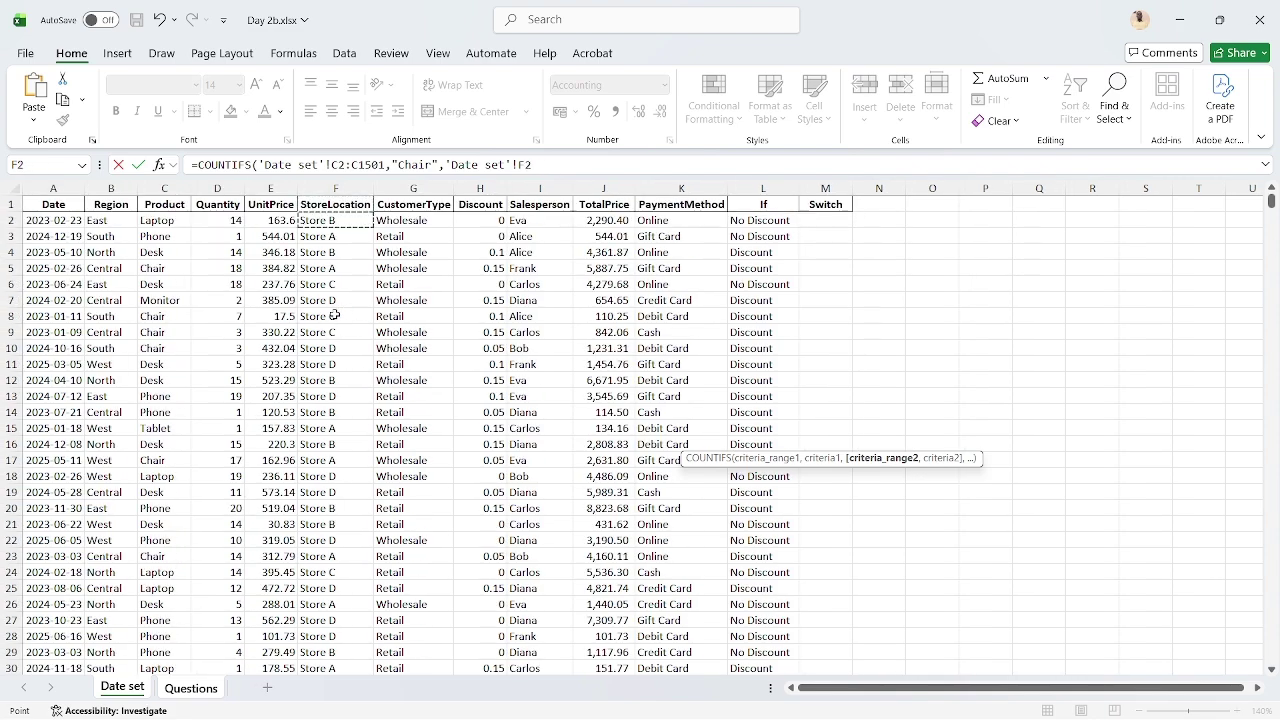
key(ctrl+shift+Down)
text(,"Store)
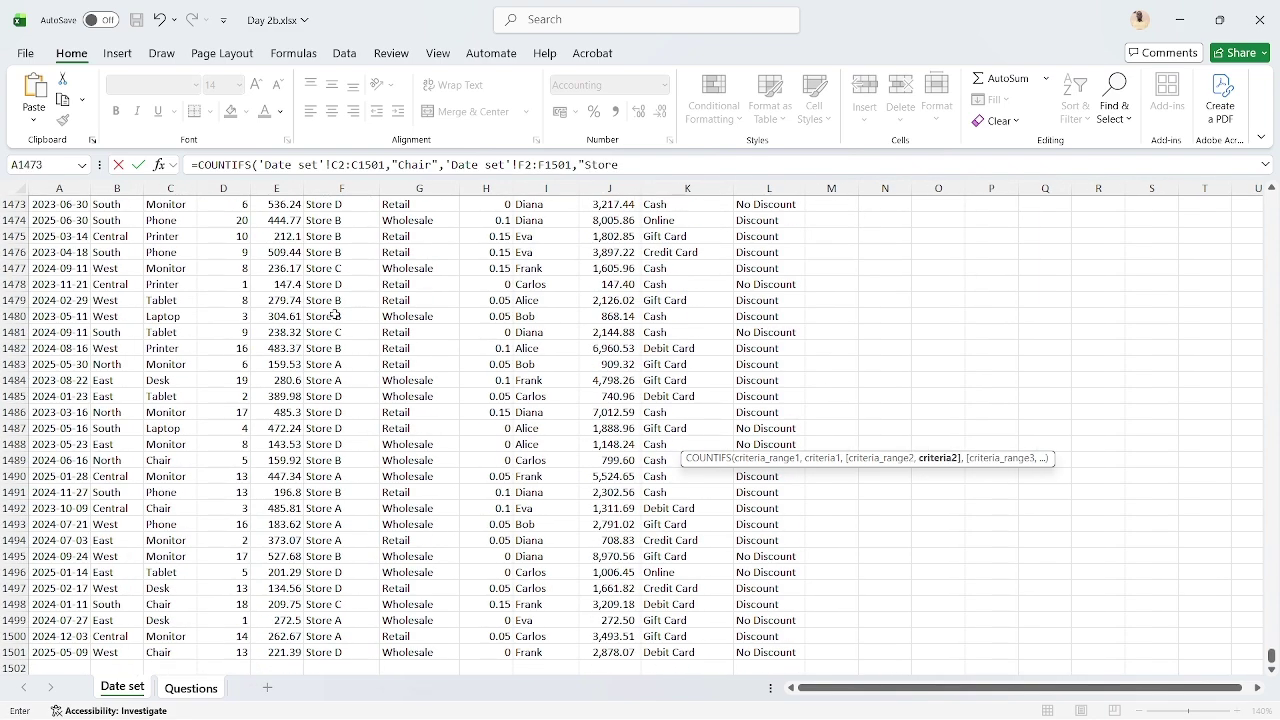
text( B"))
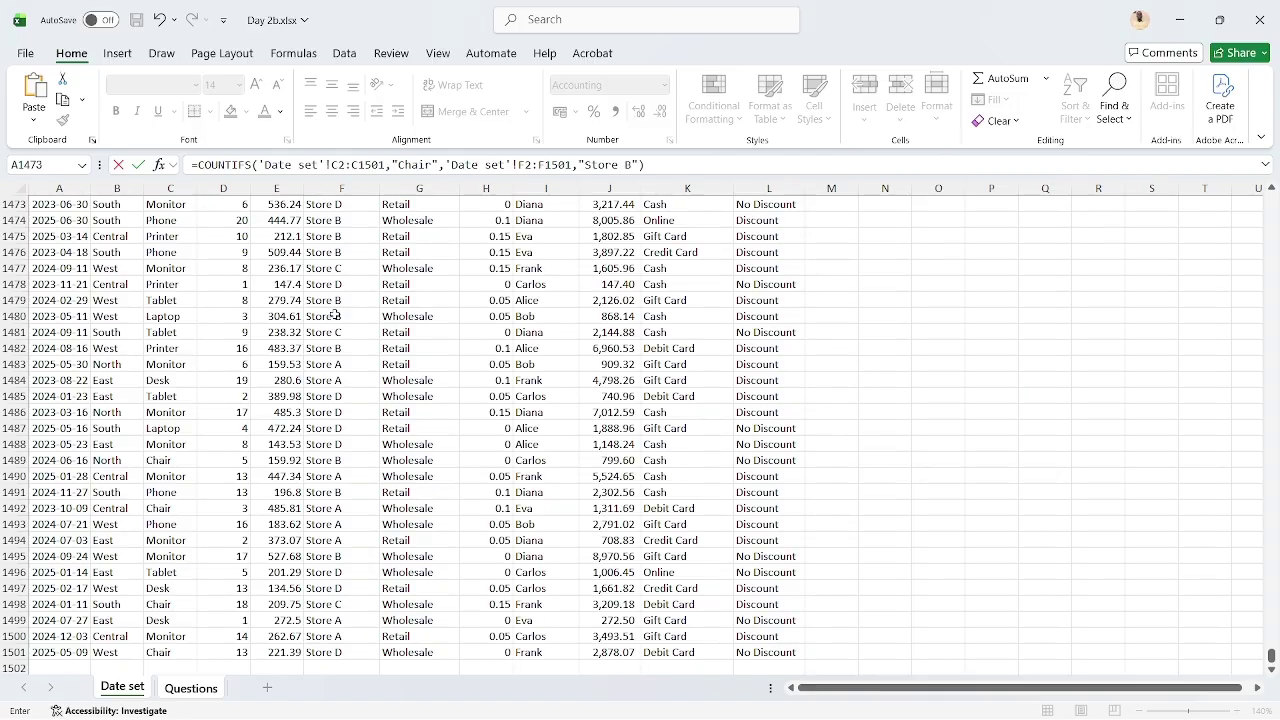
key(Return)
key(Up)
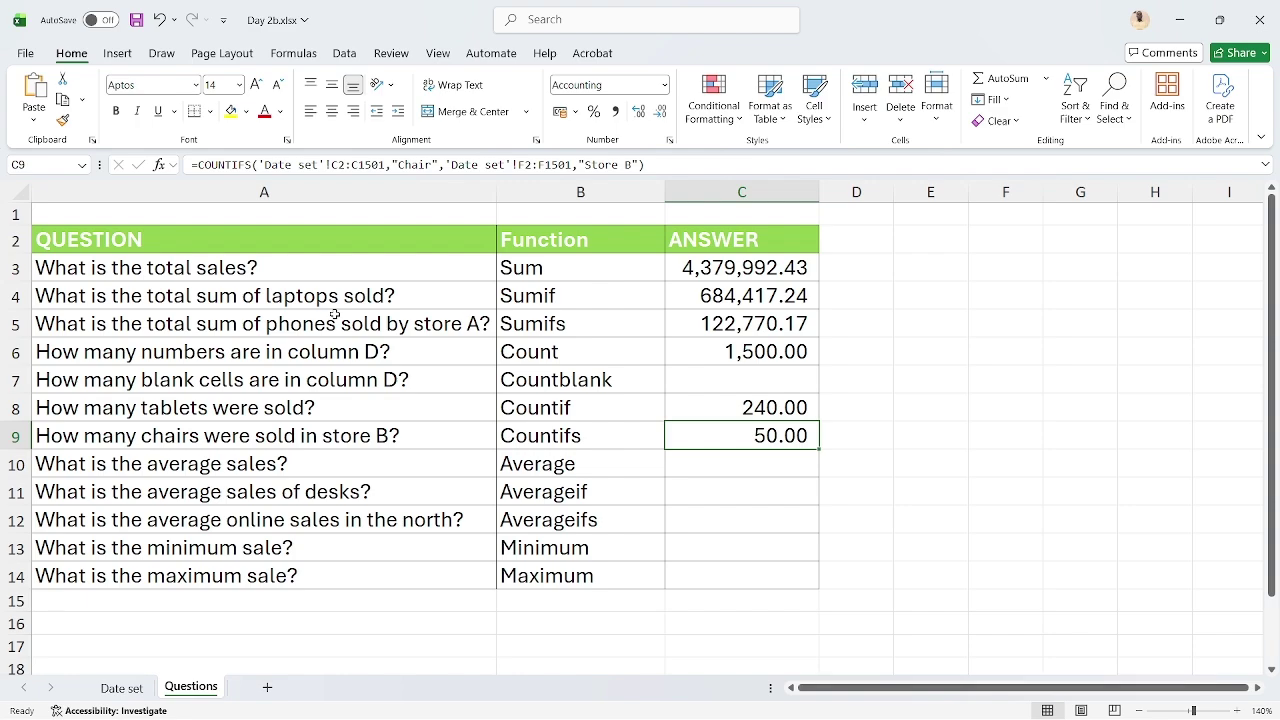
Calculate the average sales in C10 with an AVERAGE formula over the TotalPrice cells 'Date set'!J2:J1501
key(Down)
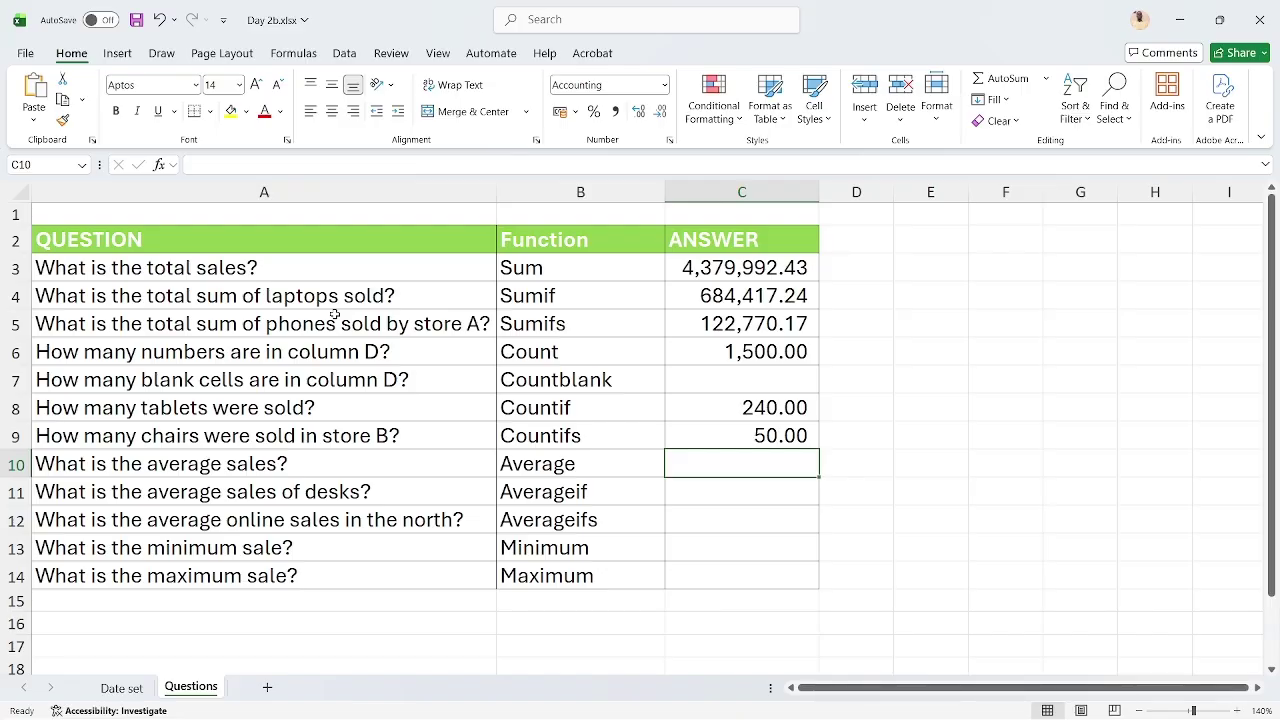
text(=AC)
key(BackSpace)
text(VERA)
key(Tab)
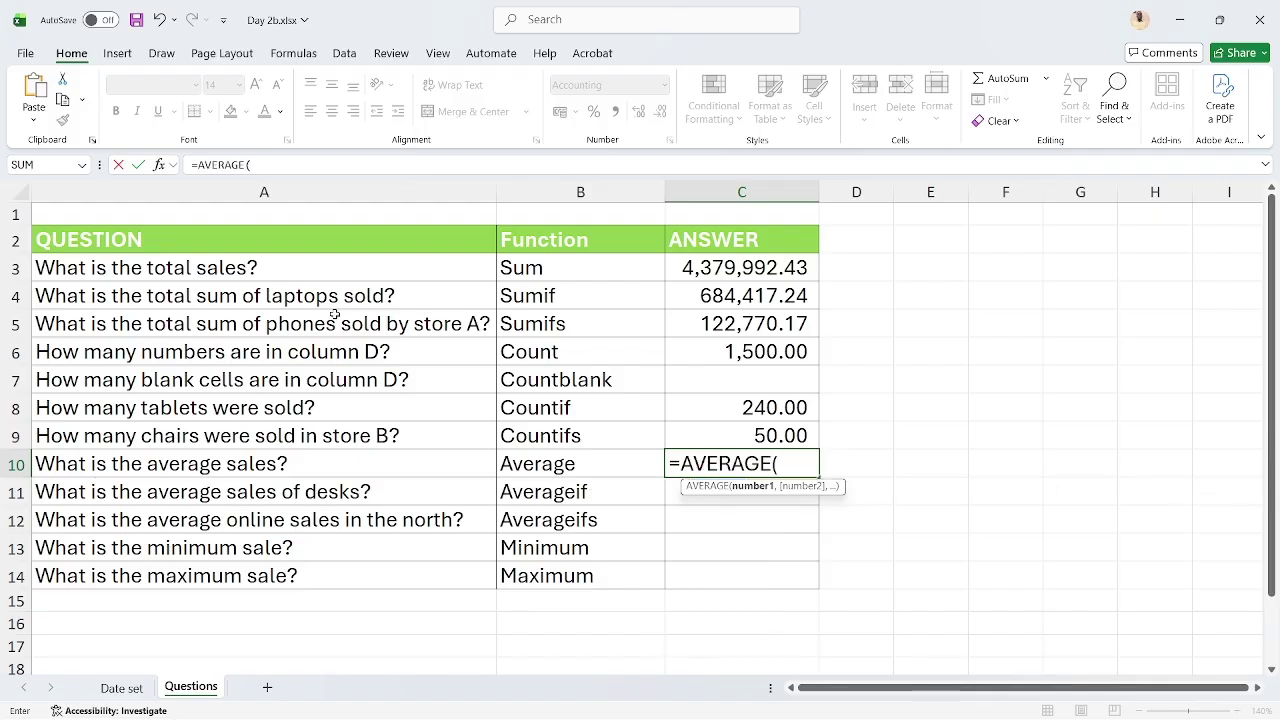
click(137, 688)
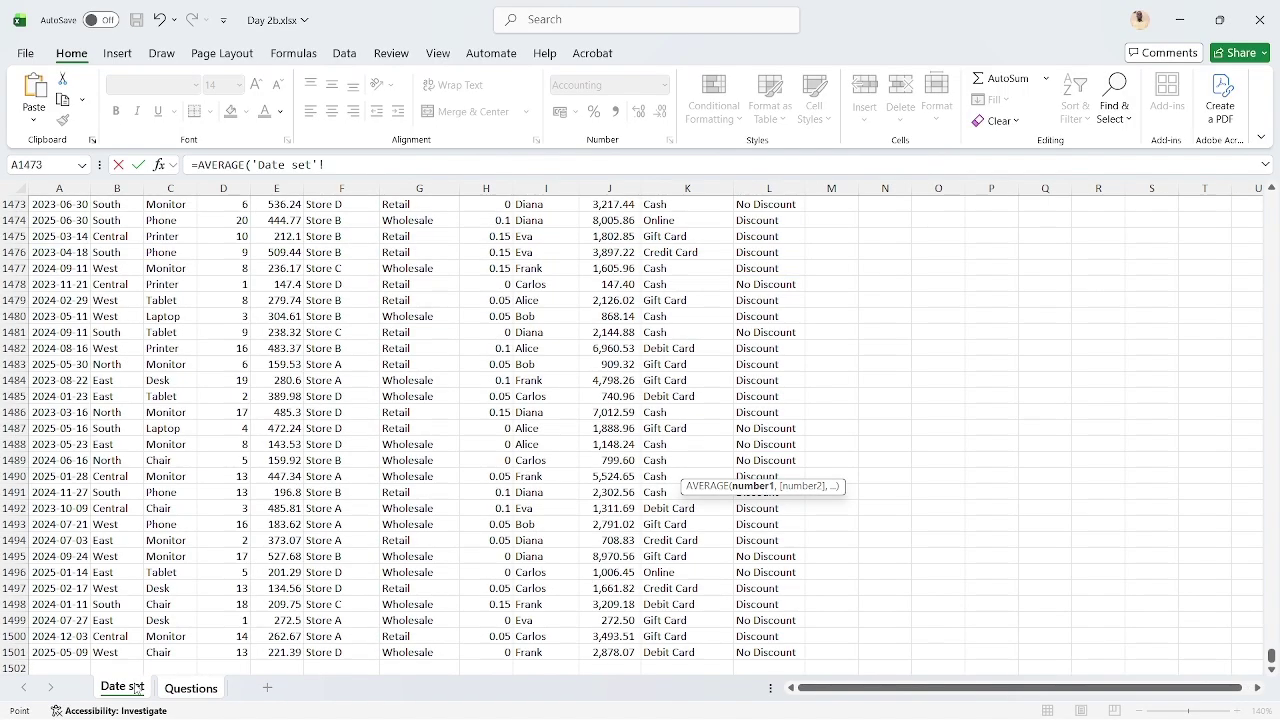
click(599, 447)
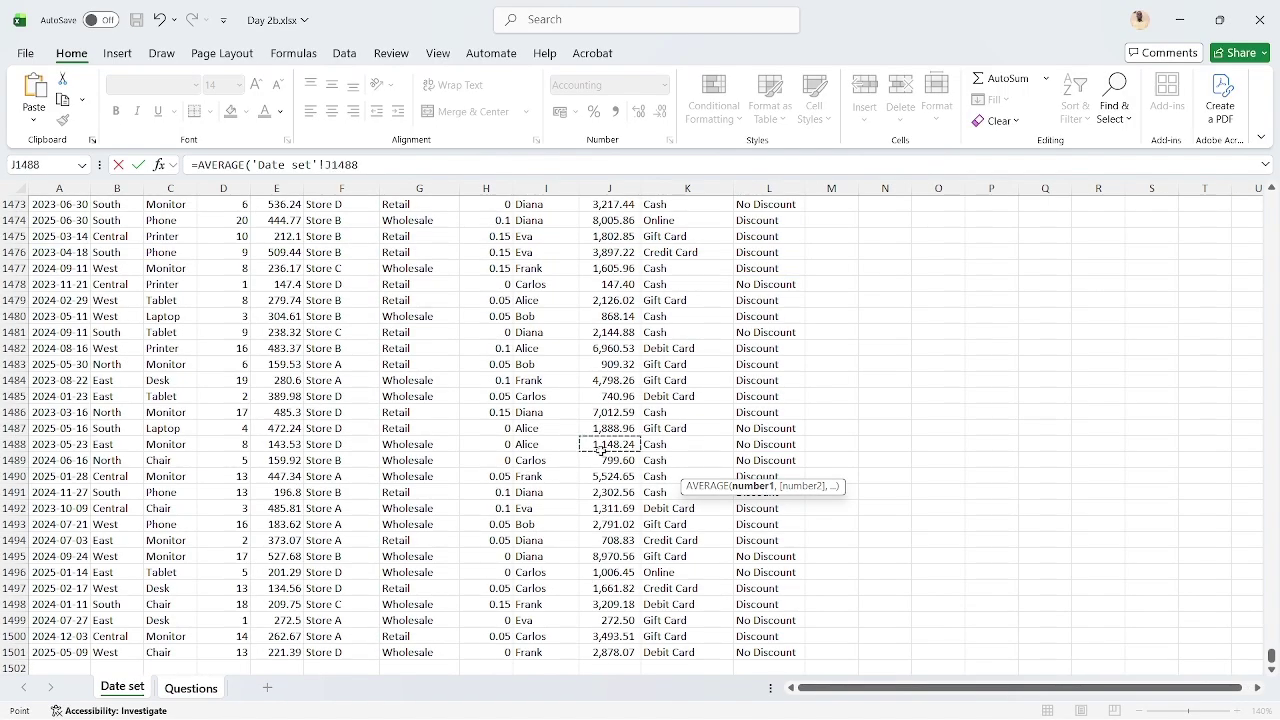
key(ctrl+Up)
key(Down)
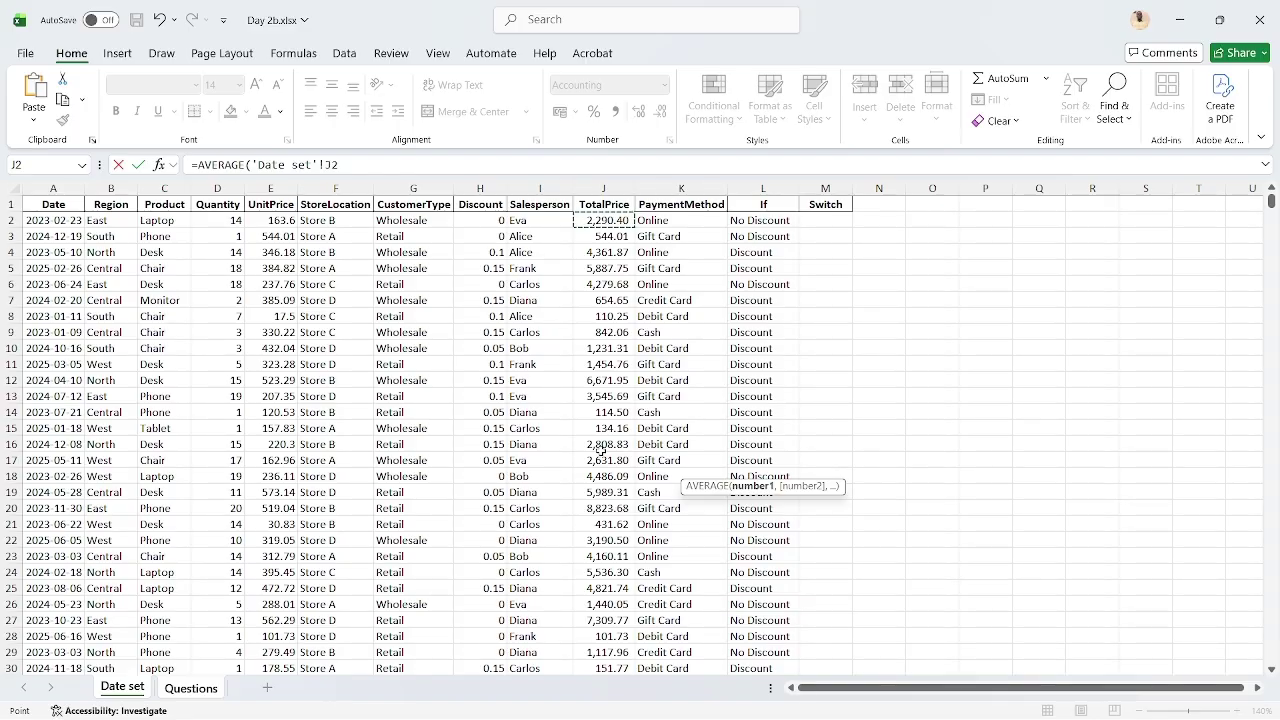
key(ctrl+shift+Down)
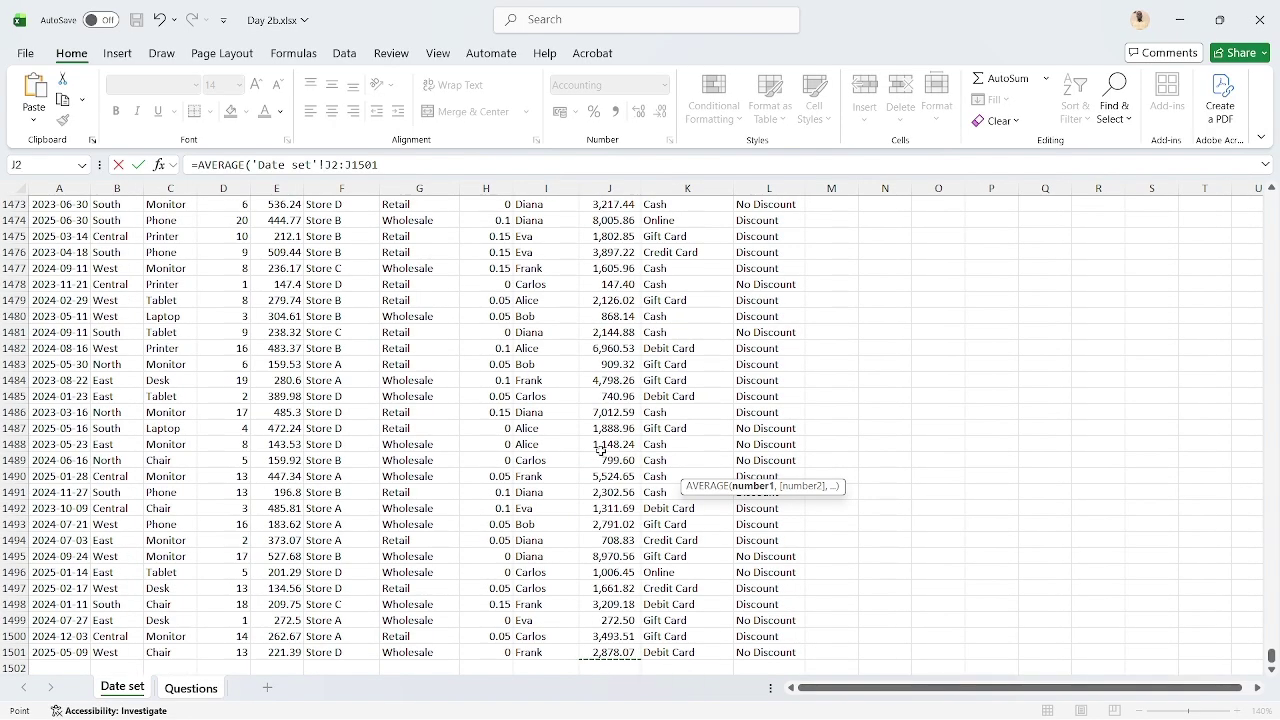
key(Return)
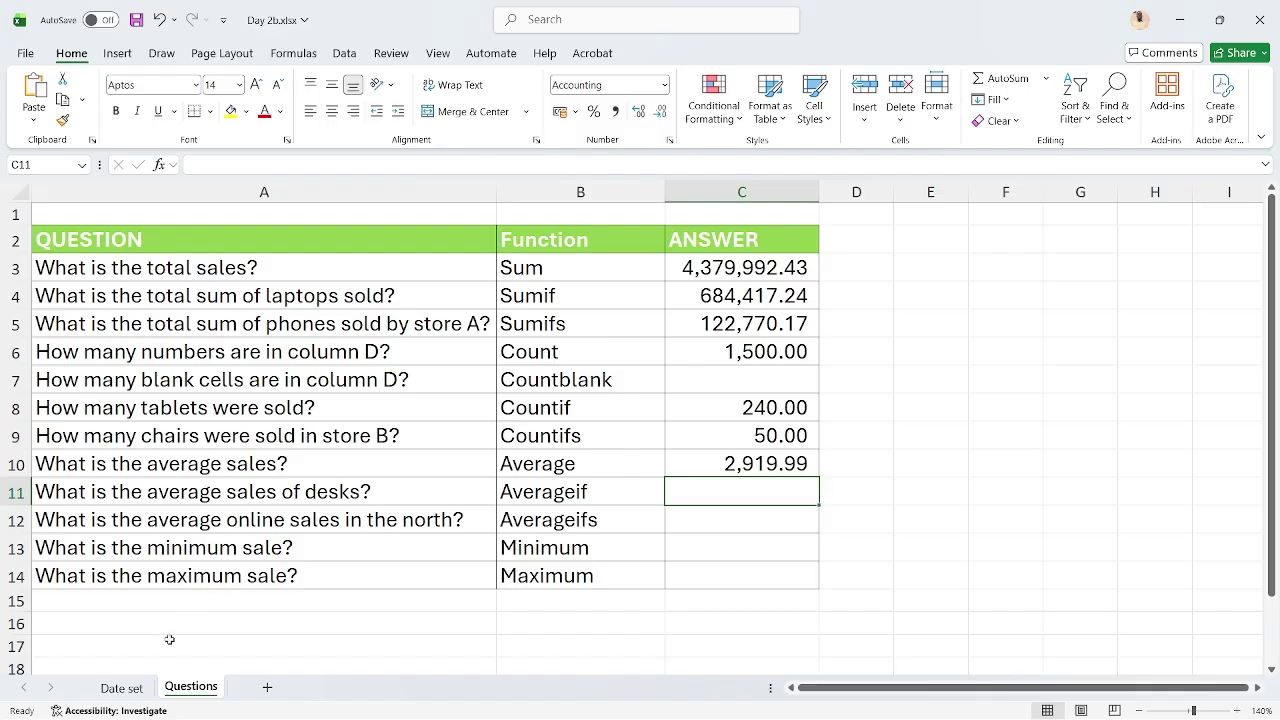
Examine the first TotalPrice values on the Date set sheet that feed the average, and return to the Questions sheet
click(124, 689)
click(611, 350)
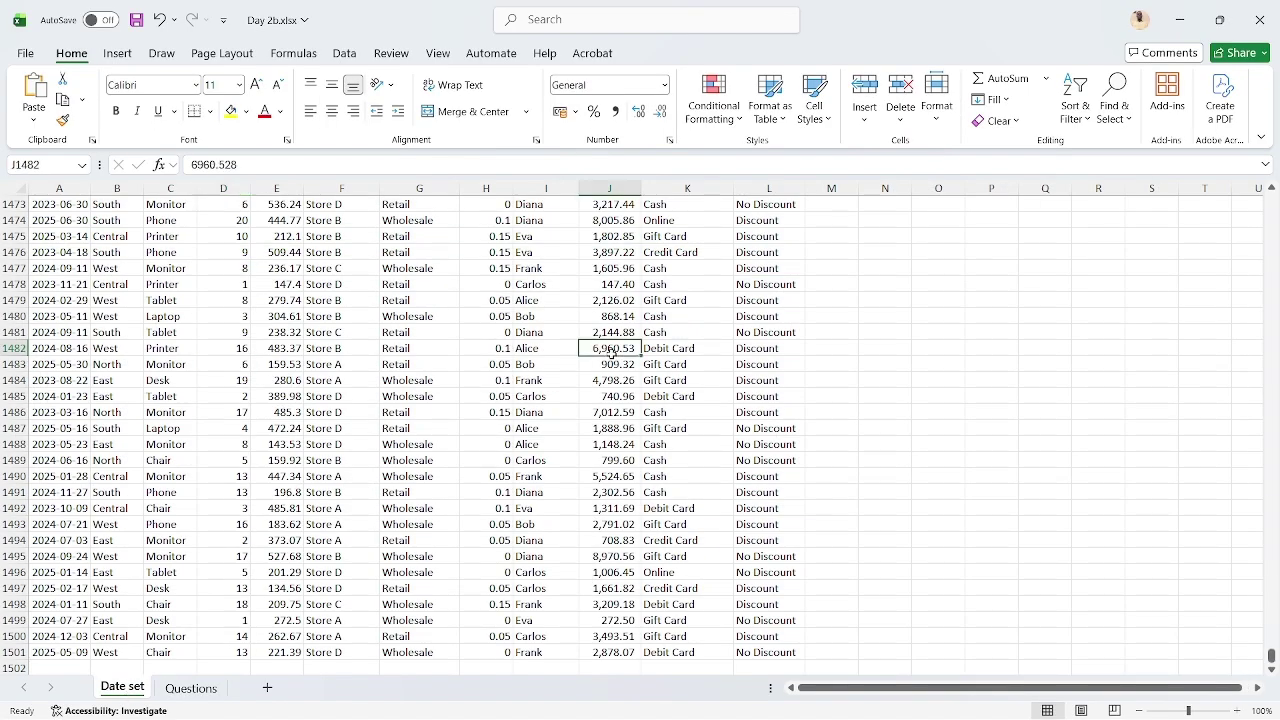
key(ctrl+Up)
key(Down)
key(Down)
key(Down)
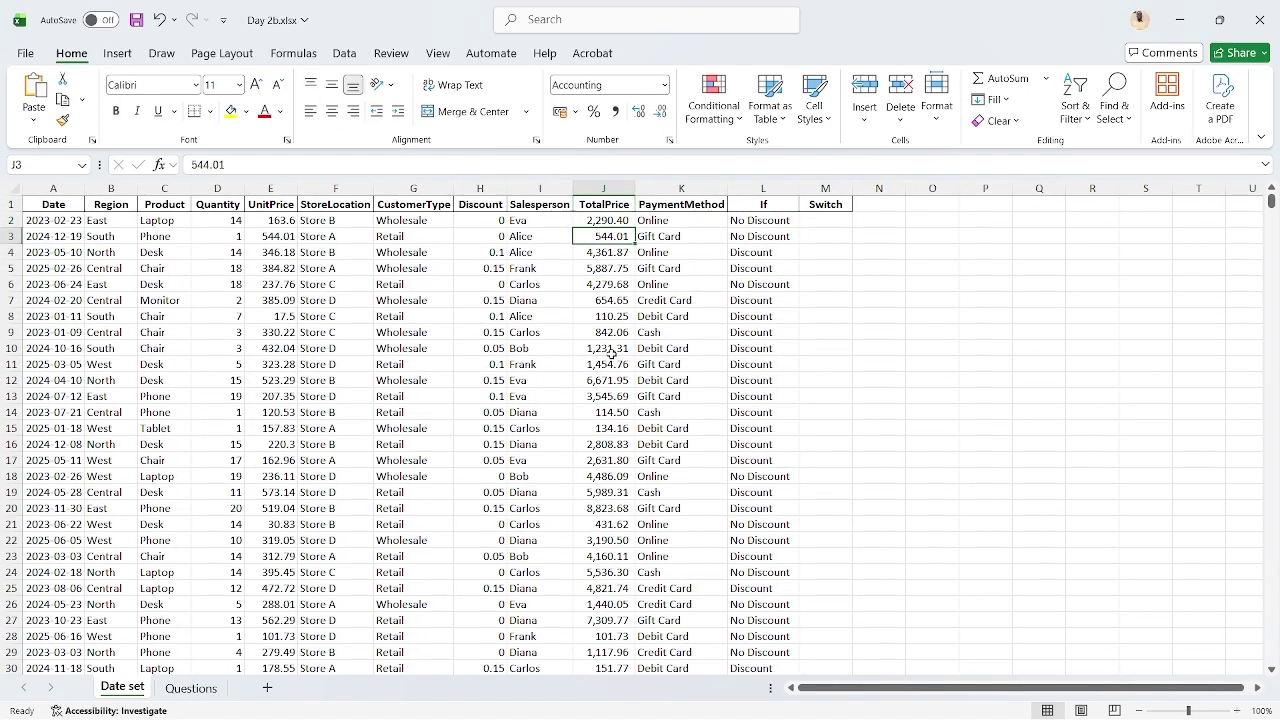
key(Up)
key(Up)
key(Down)
key(Down)
key(Down)
key(Up)
key(Up)
key(Up)
key(Down)
key(Down)
key(Down)
key(Down)
key(Down)
key(Down)
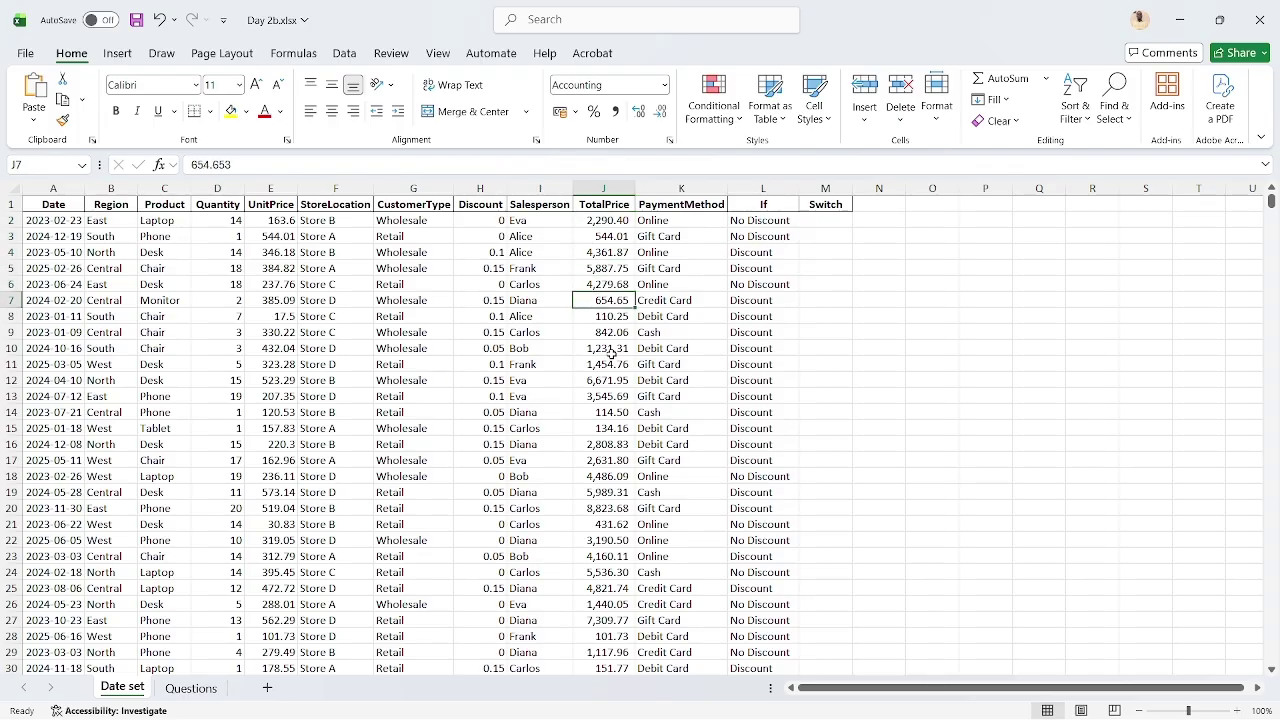
key(Up)
key(Up)
key(Up)
key(Up)
key(Down)
key(Down)
key(Down)
key(Down)
key(Down)
key(Down)
key(Down)
key(Down)
key(Down)
key(Down)
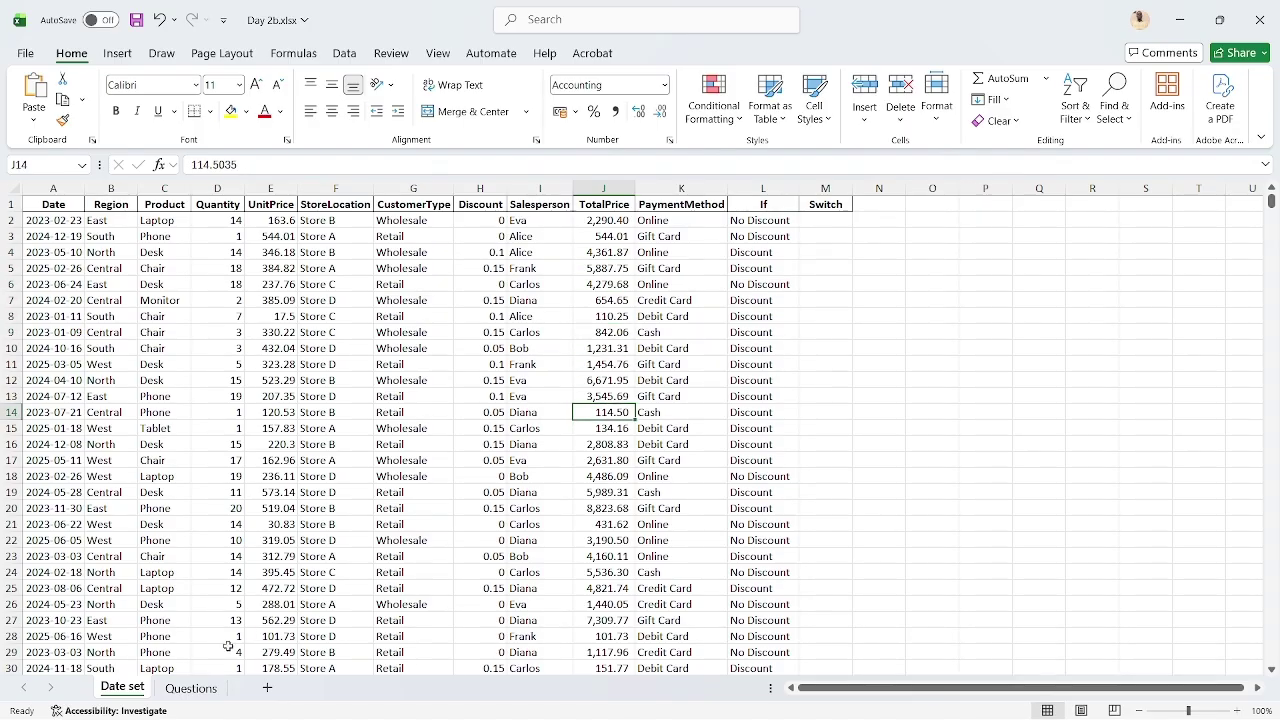
click(198, 672)
click(194, 686)
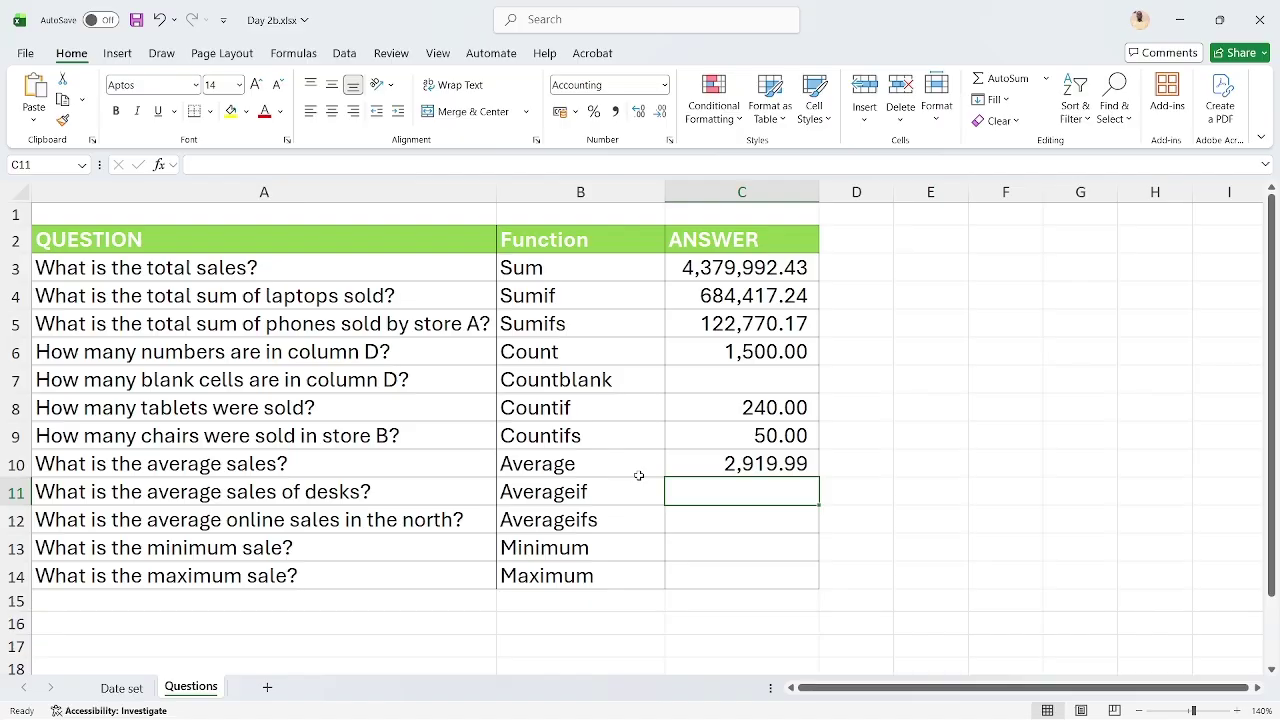
Start an AVERAGEIF formula in C11 that matches "Desk" in the Product cells 'Date set'!C2:C1501
text(=AVERAGE)
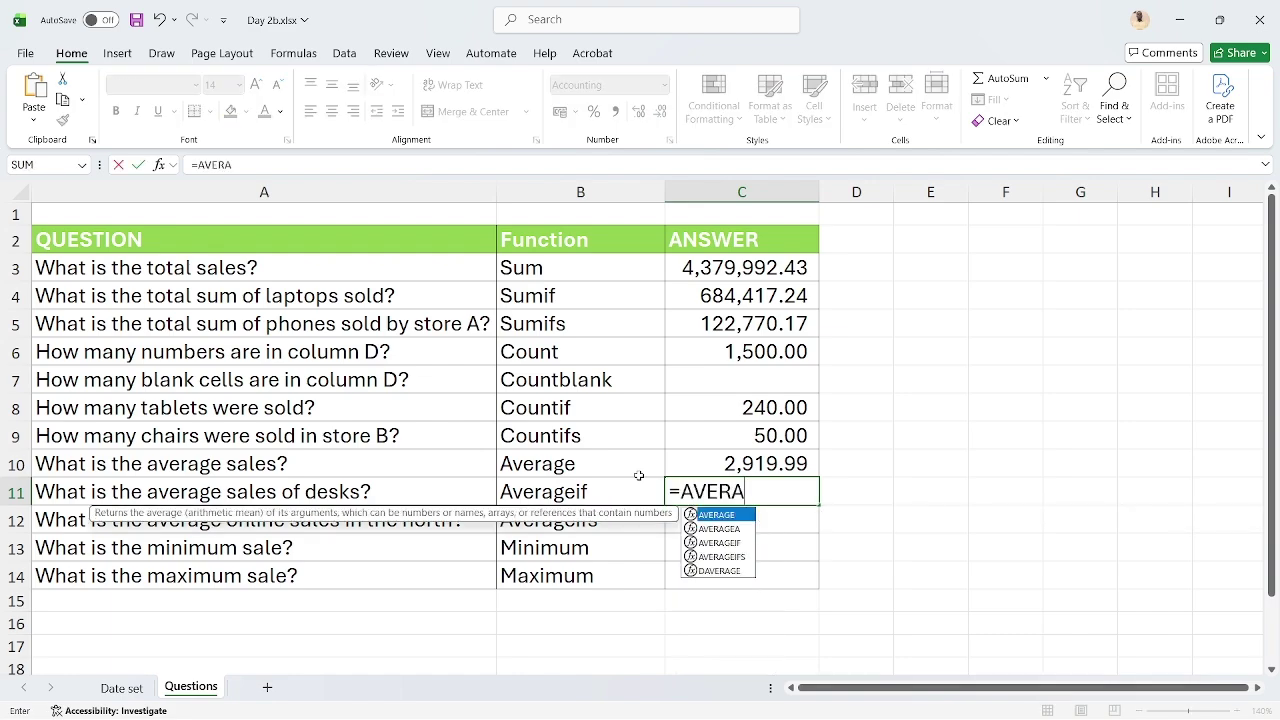
key(Down)
key(Down)
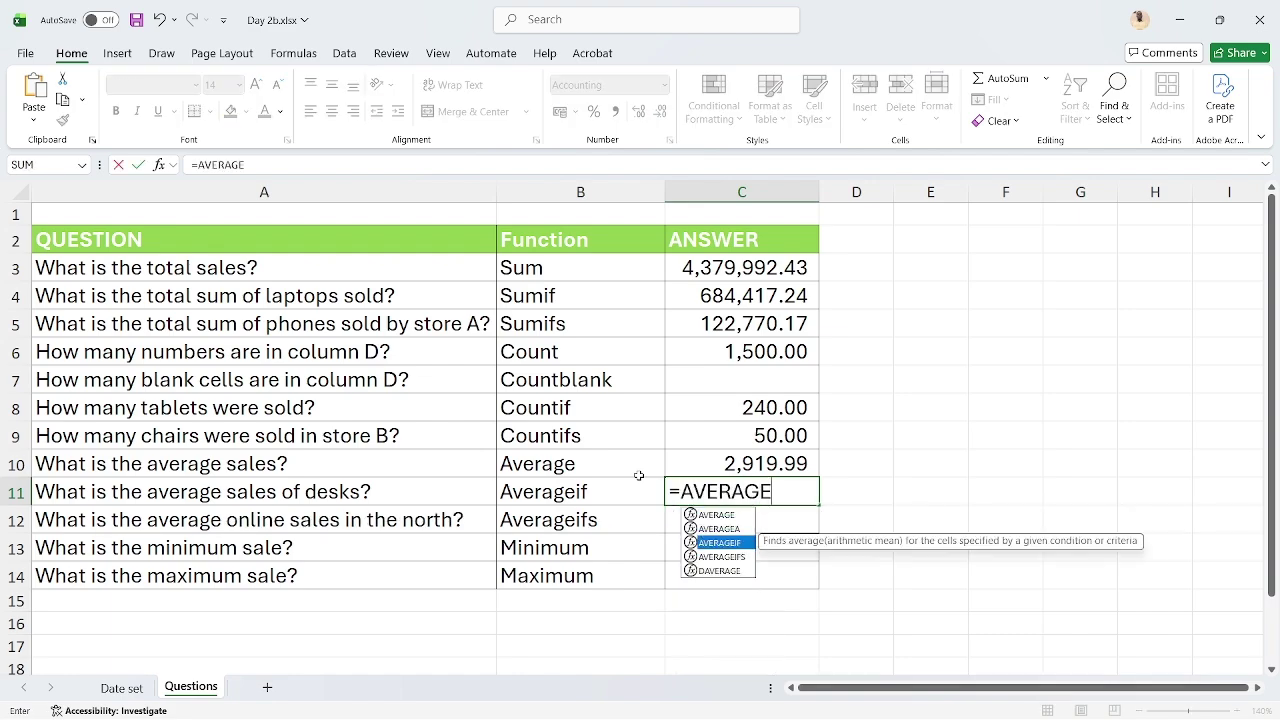
key(Tab)
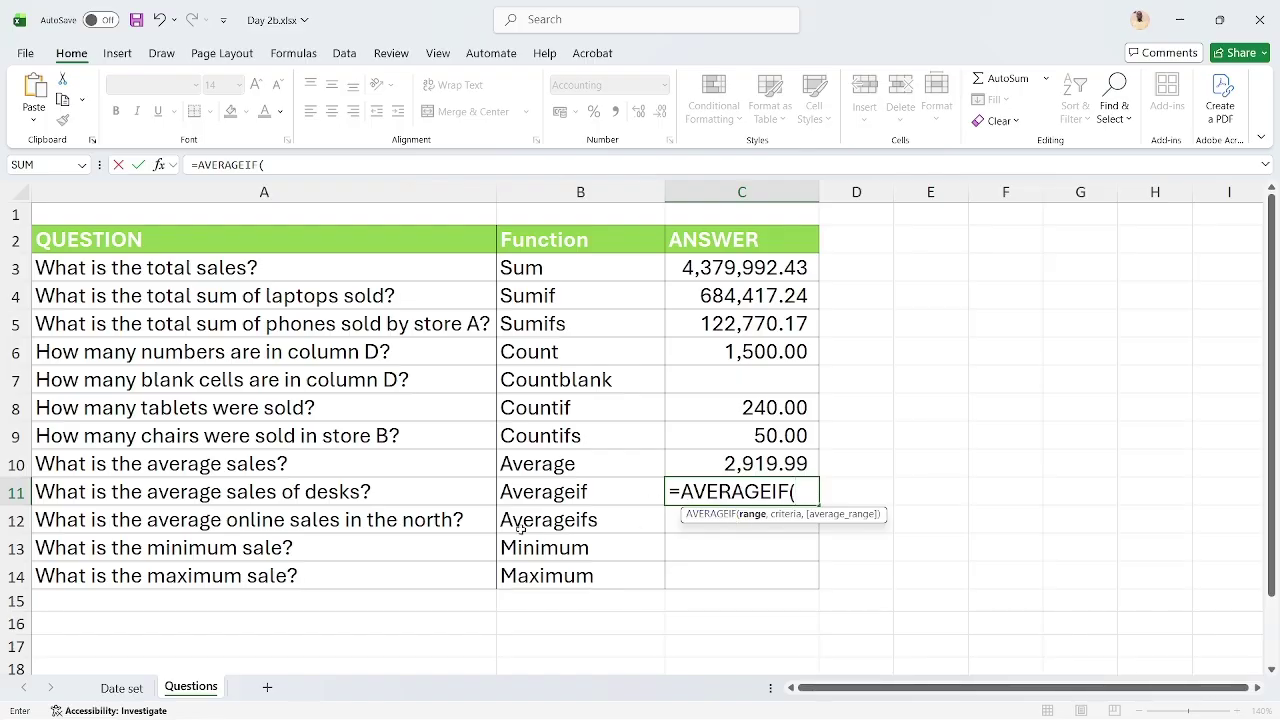
click(121, 688)
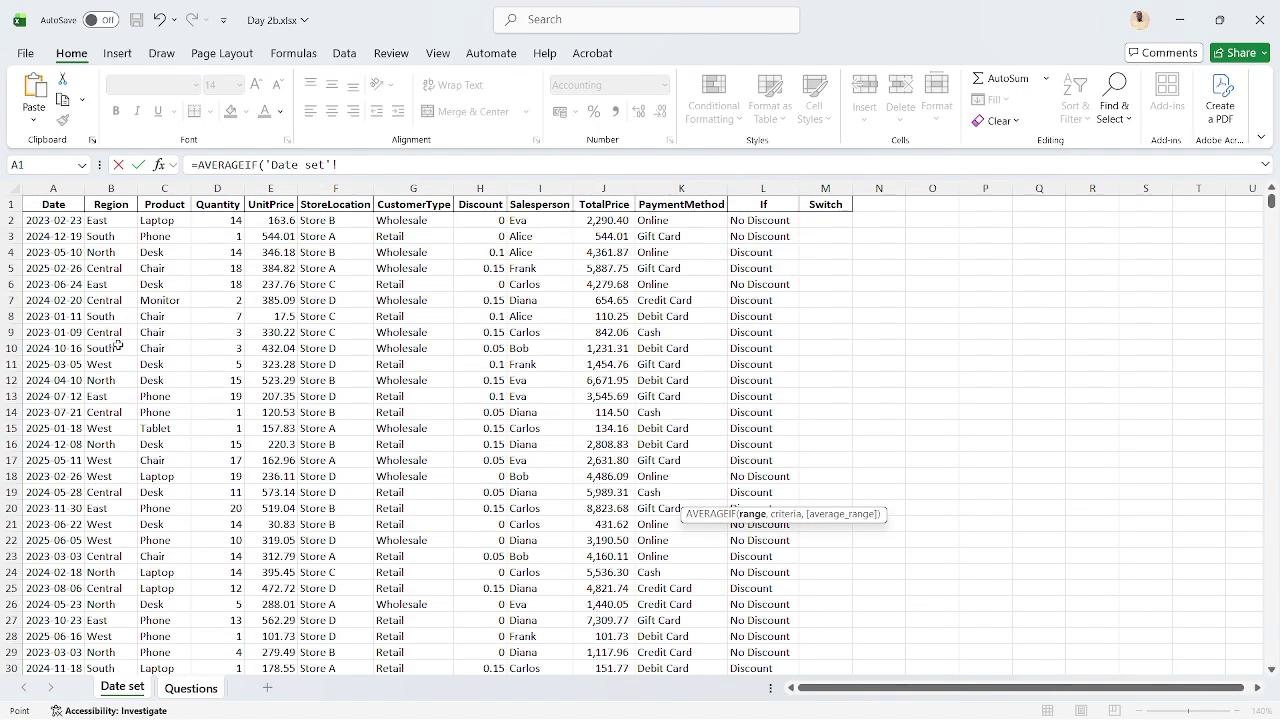
click(166, 222)
key(ctrl+shift+Down)
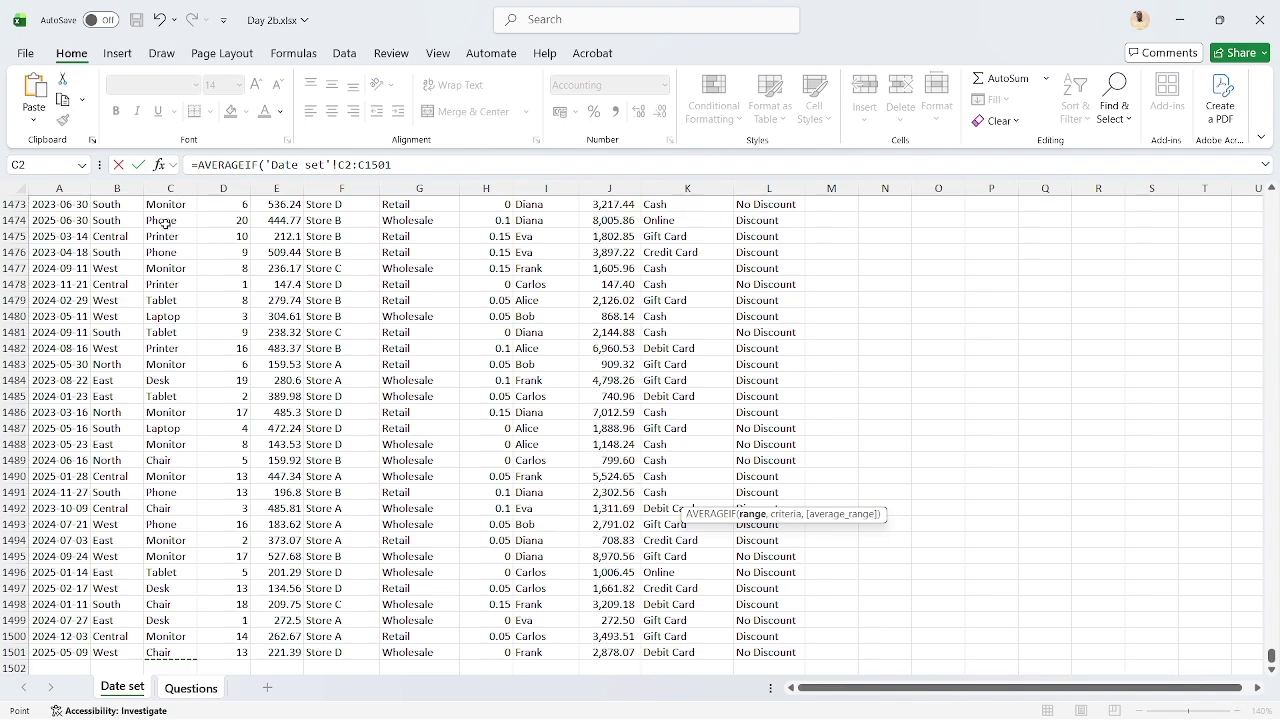
text(,"dESK)
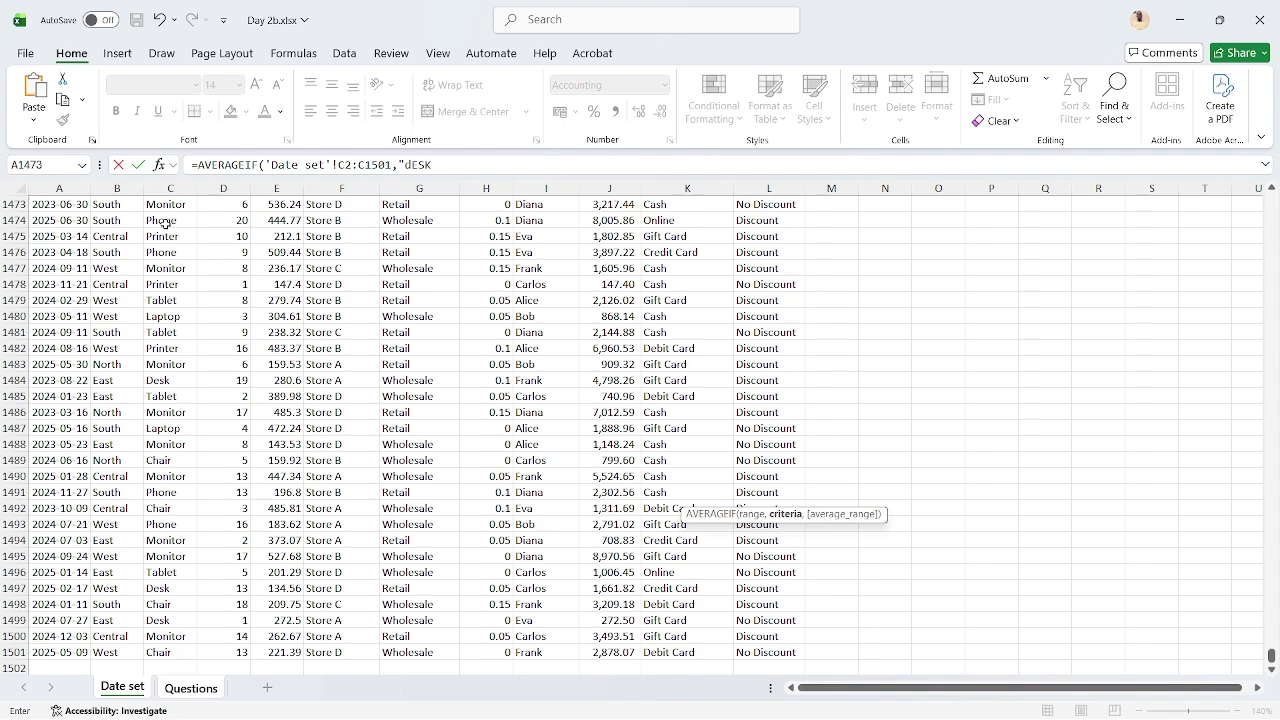
text(",)
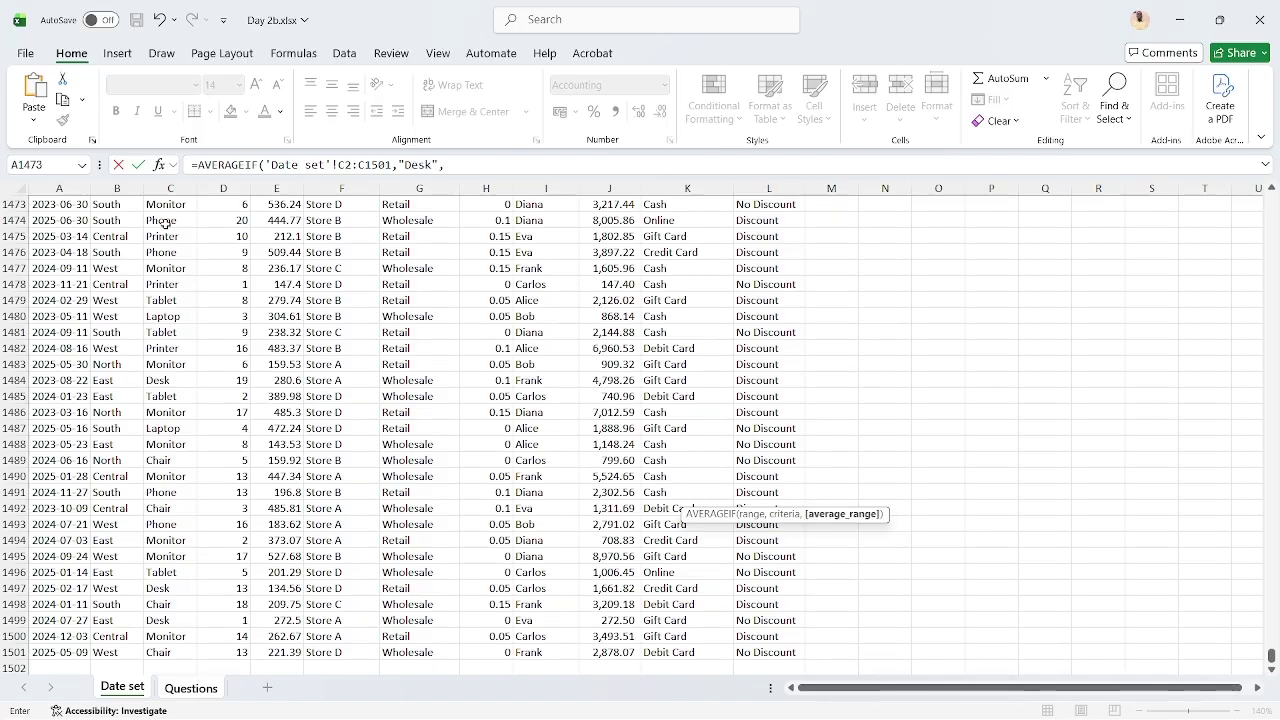
Complete the AVERAGEIF in C11 with the TotalPrice cells 'Date set'!J2:J1501 as the average range
click(632, 267)
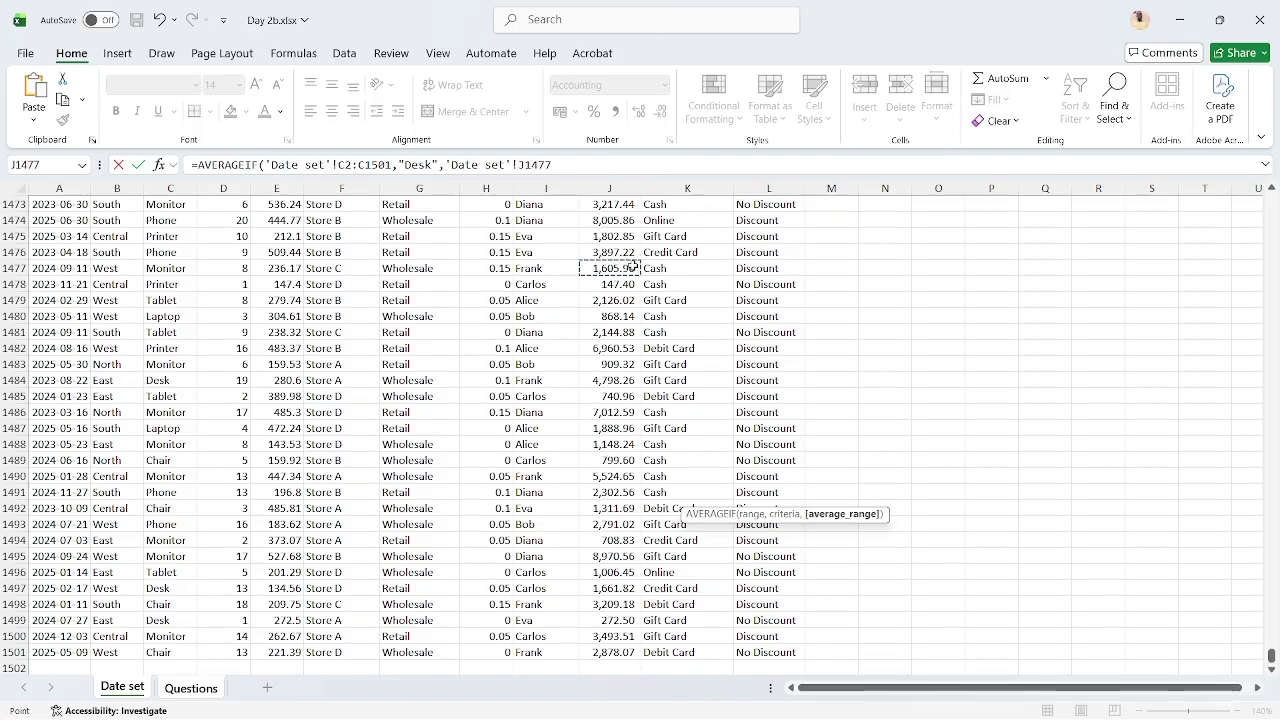
key(ctrl+Up)
key(Down)
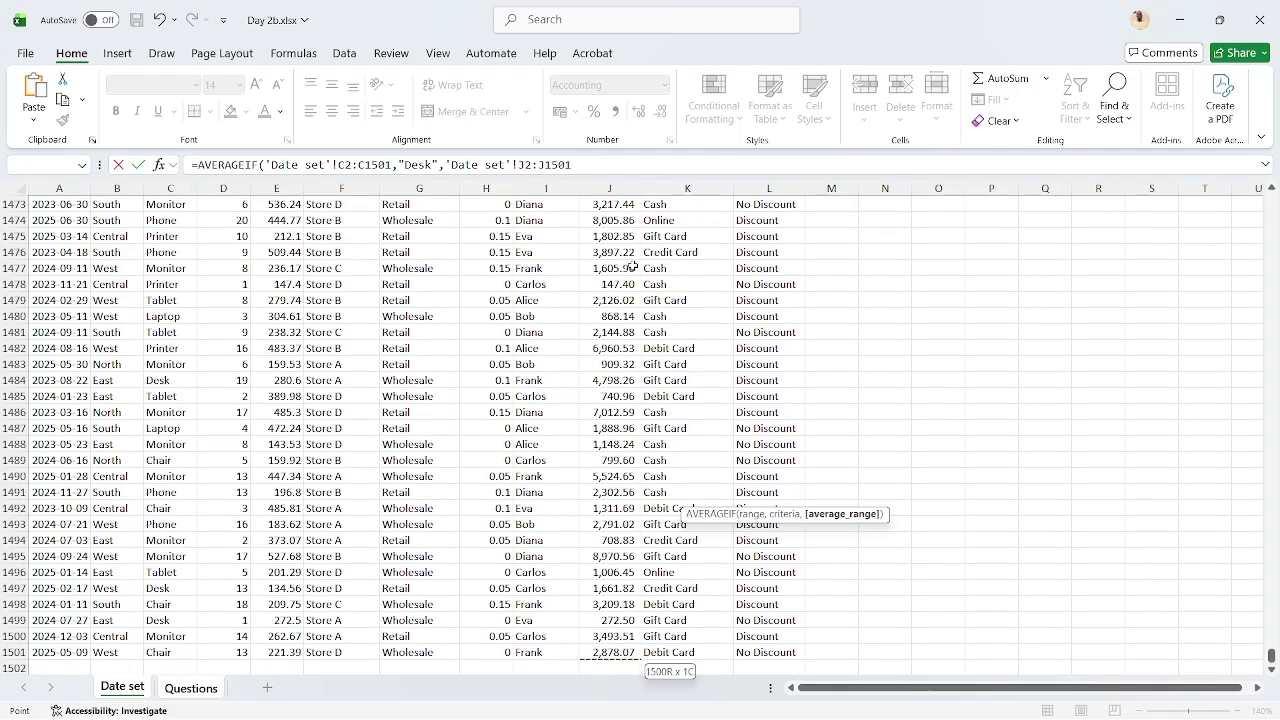
key(Return)
key(Up)
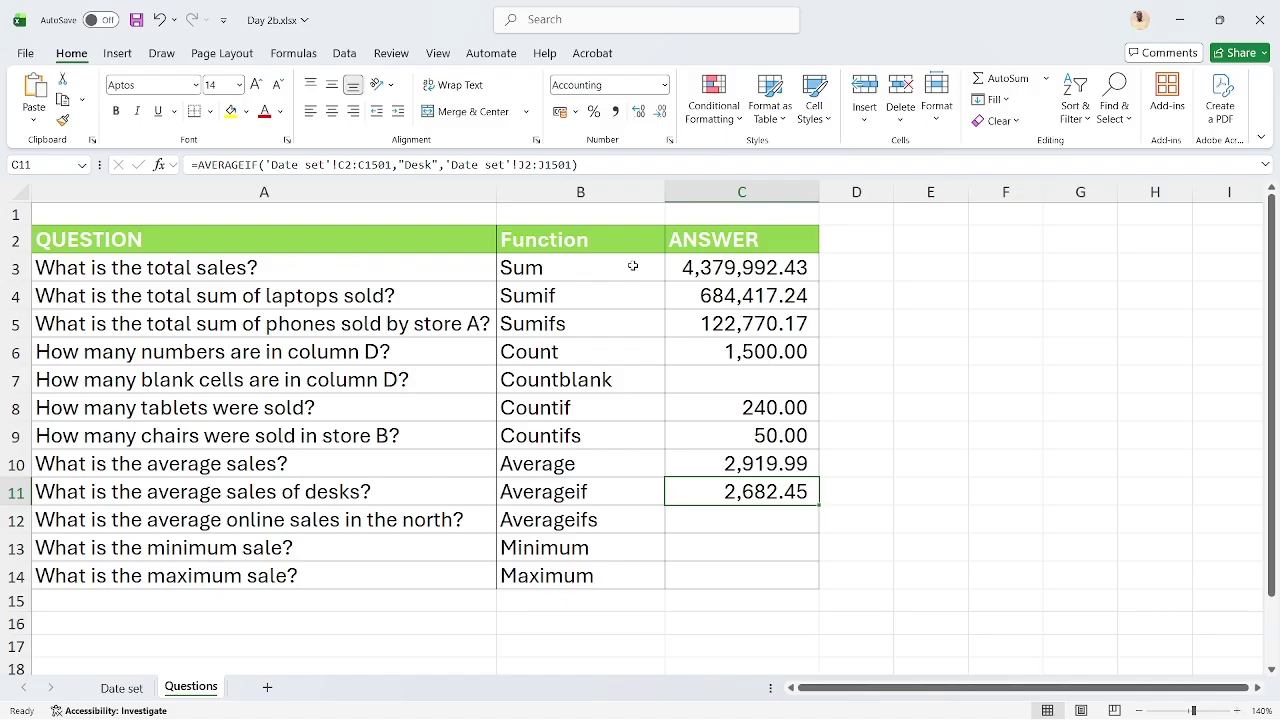
Start an AVERAGEIFS formula in C12 with the TotalPrice cells 'Date set'!J2:J1501 as the average range
key(Down)
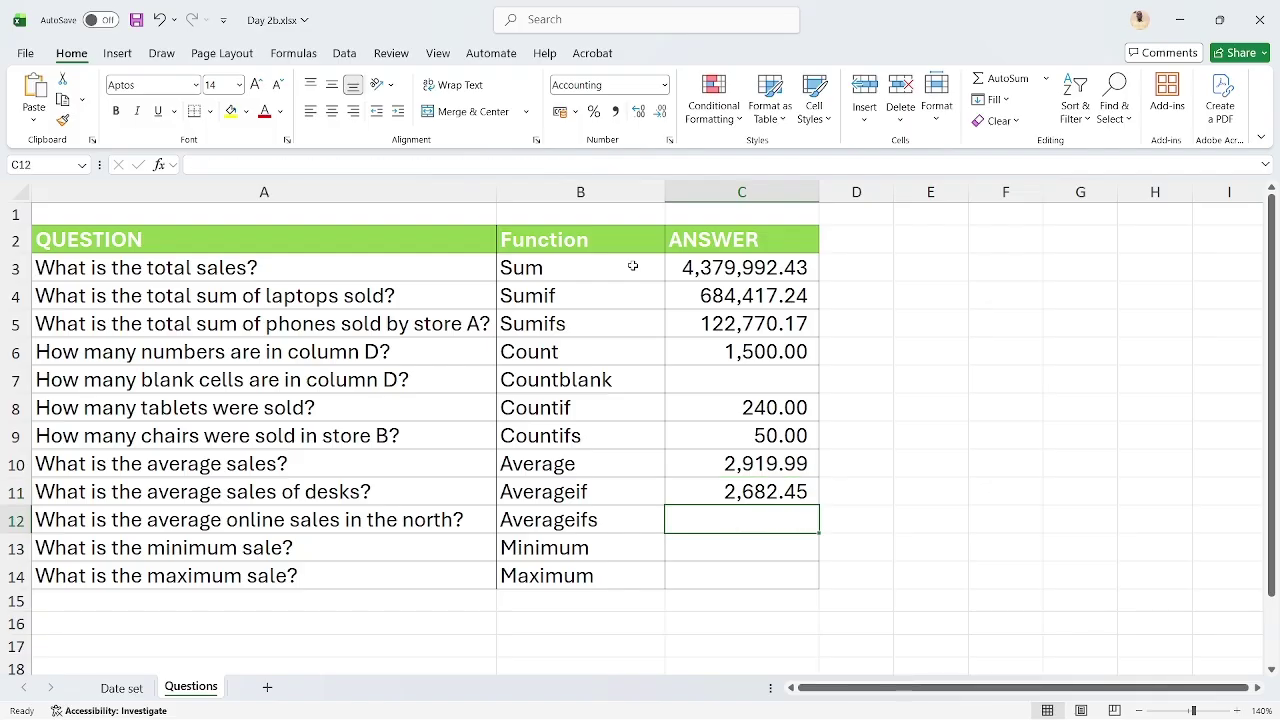
text(=a)
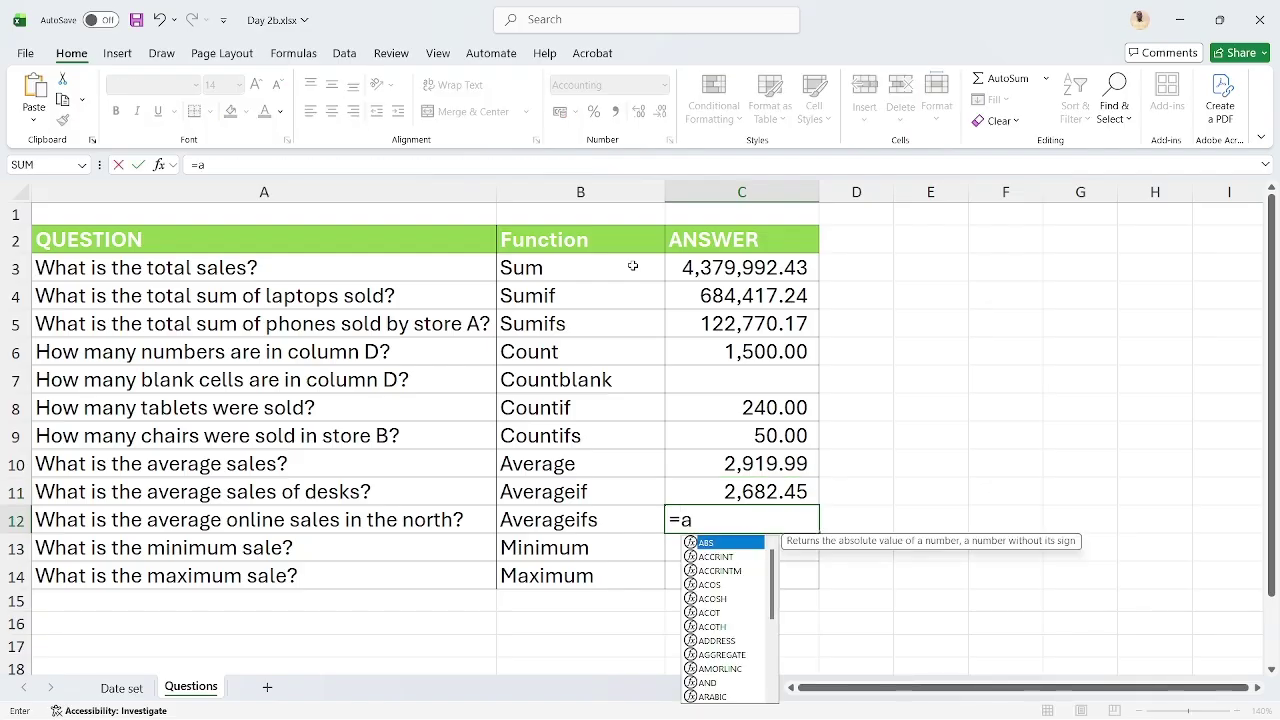
text(verage)
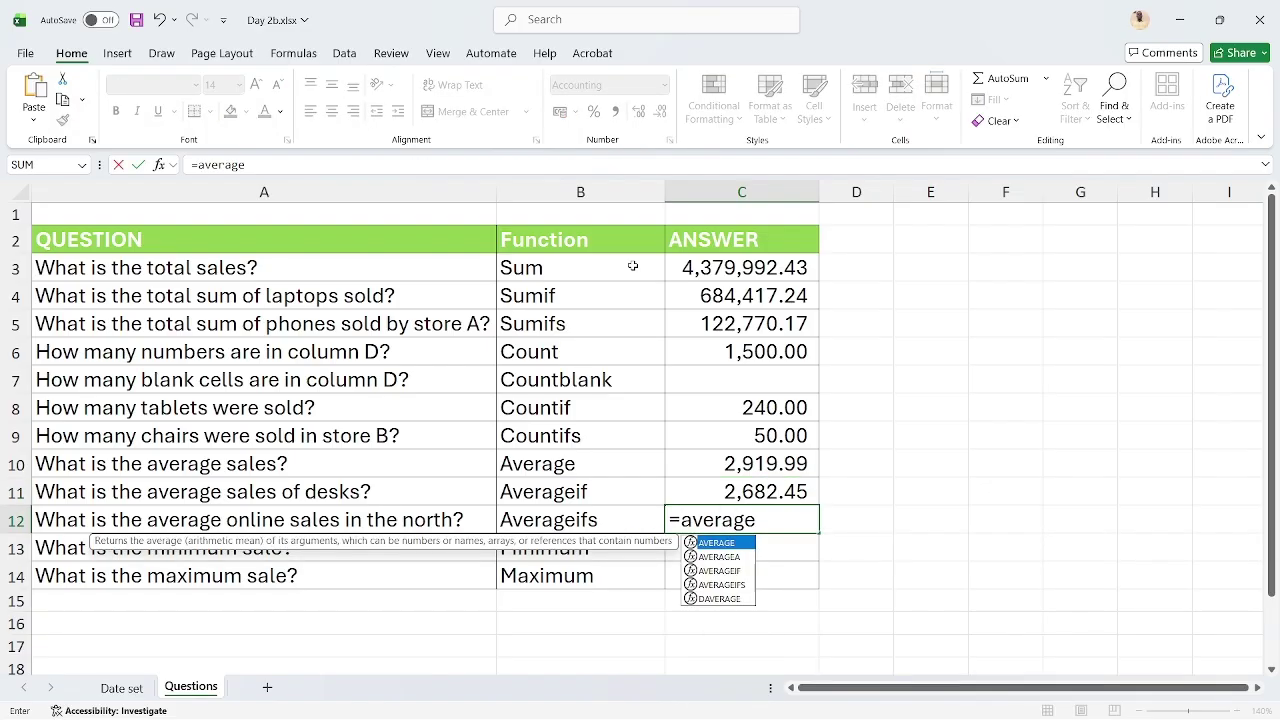
text(ifs)
key(Tab)
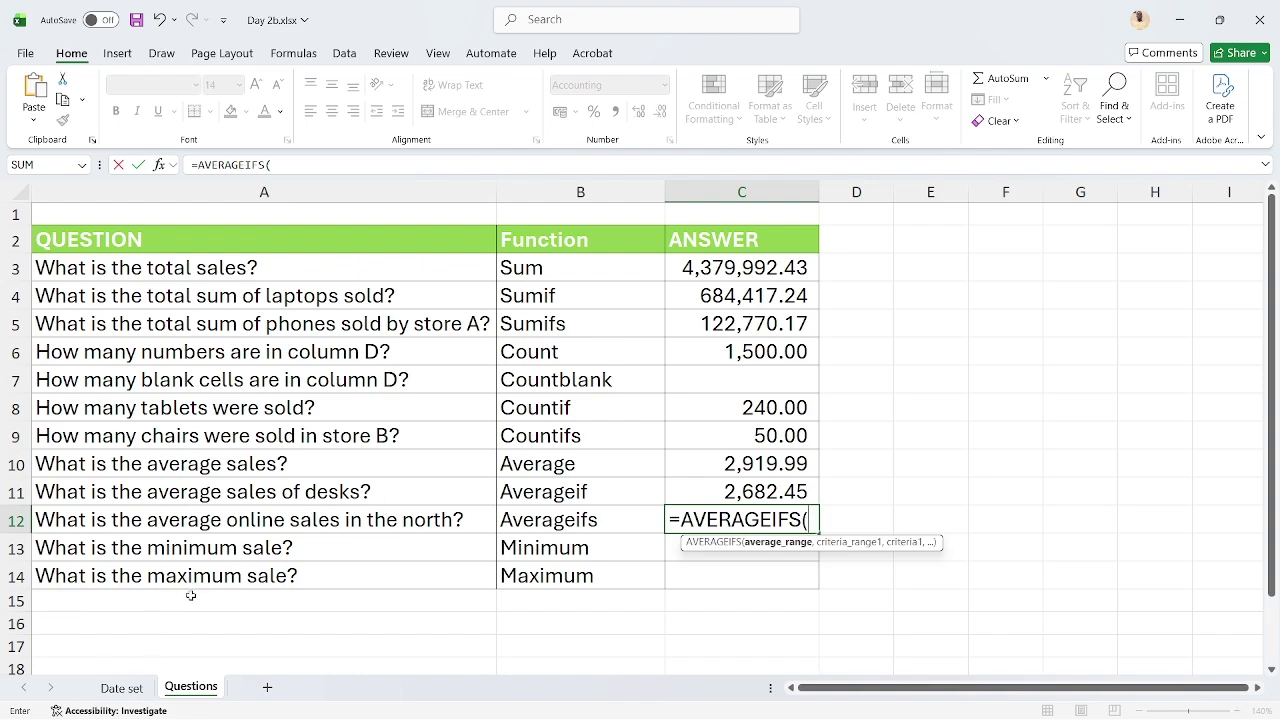
click(122, 688)
click(604, 411)
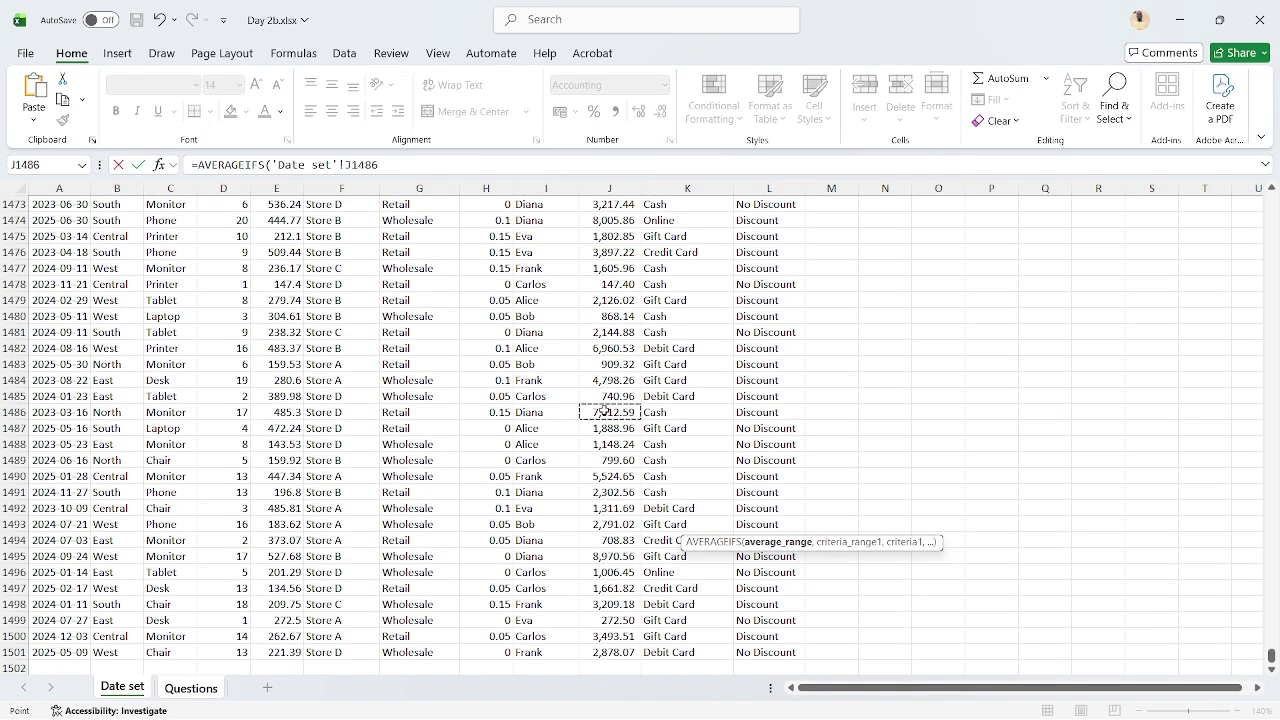
key(ctrl+Up)
key(Down)
key(ctrl+shift+Down)
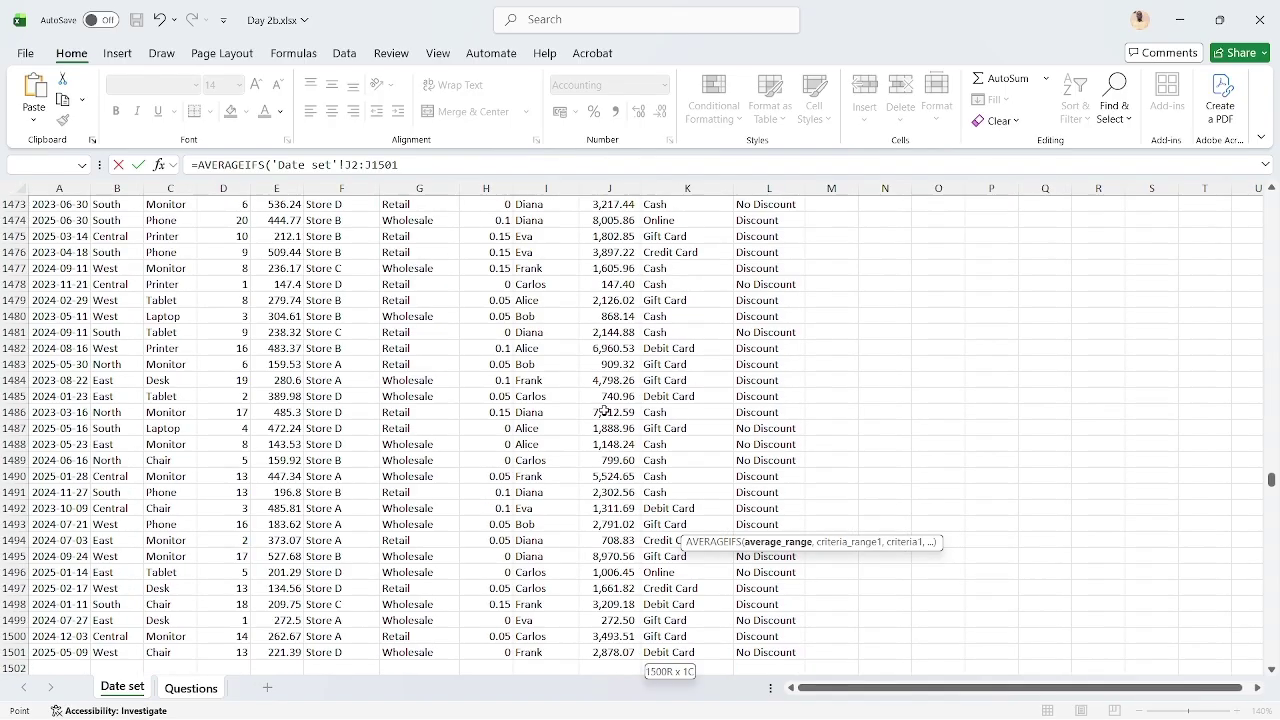
text(,)
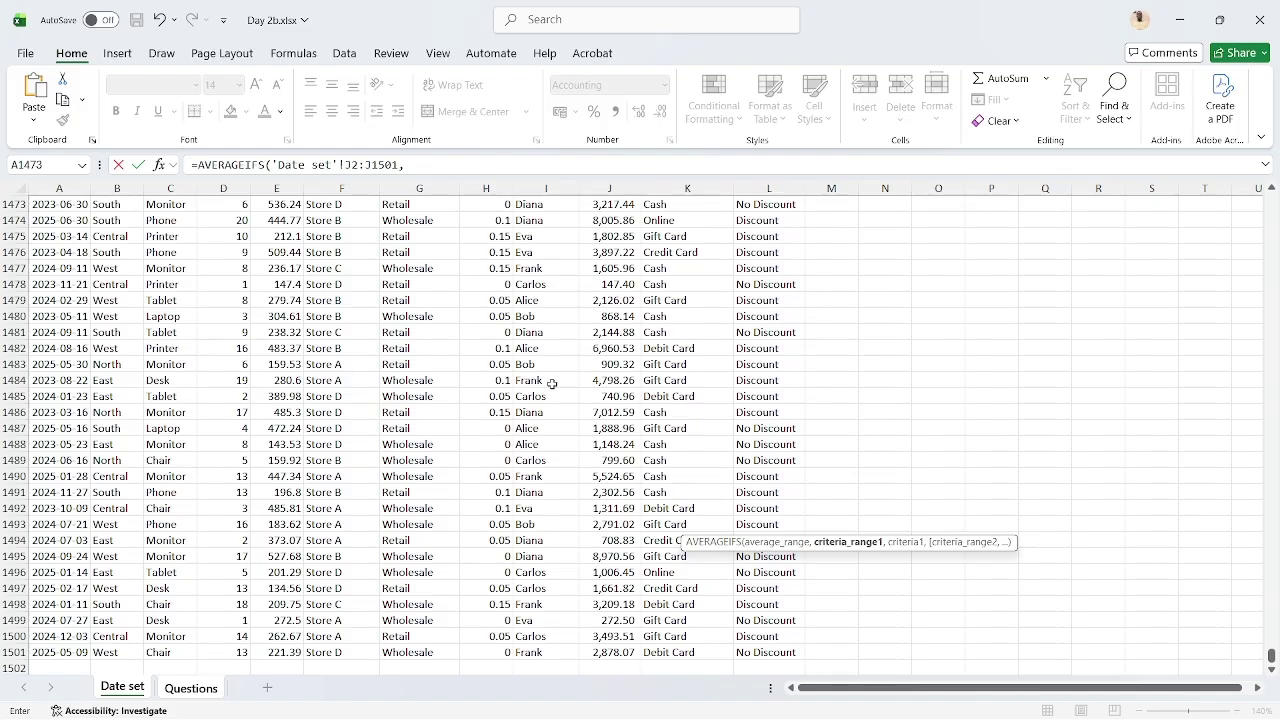
Add a first condition to the AVERAGEIFS matching "North" in the Region cells 'Date set'!B2:B1501
click(105, 336)
key(ctrl+Up)
key(Down)
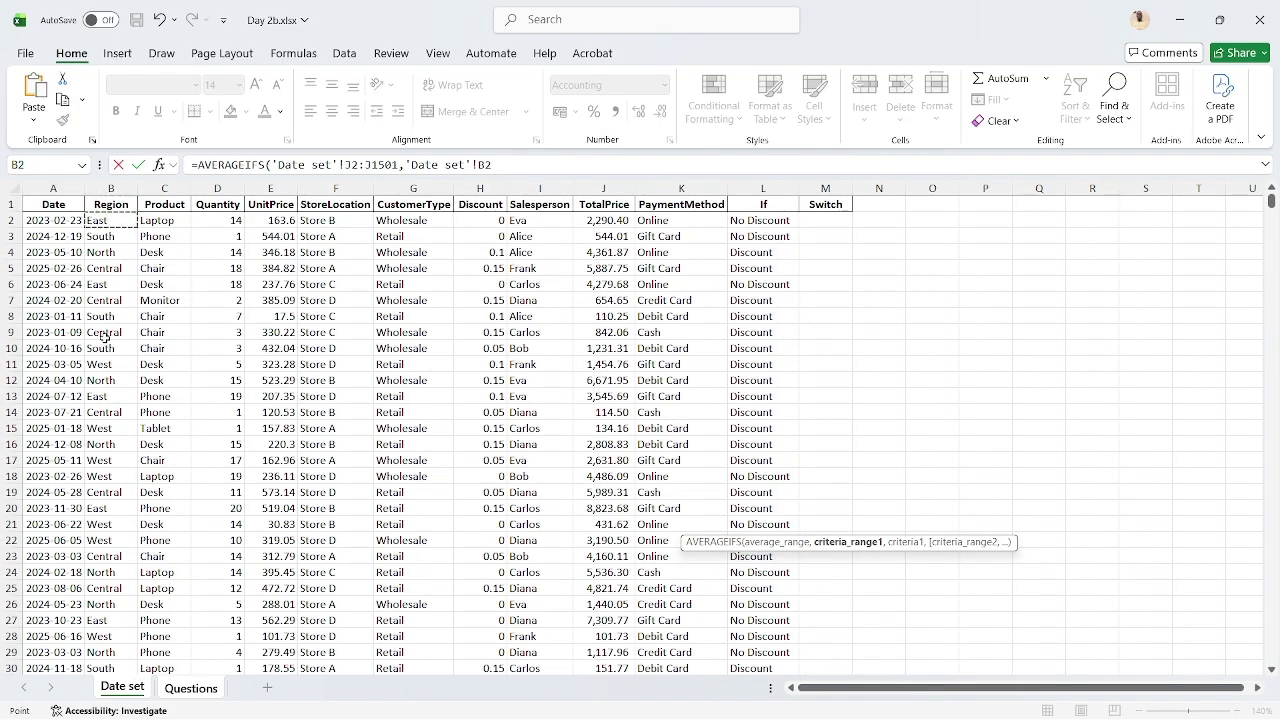
key(ctrl+shift+Down)
text(,)
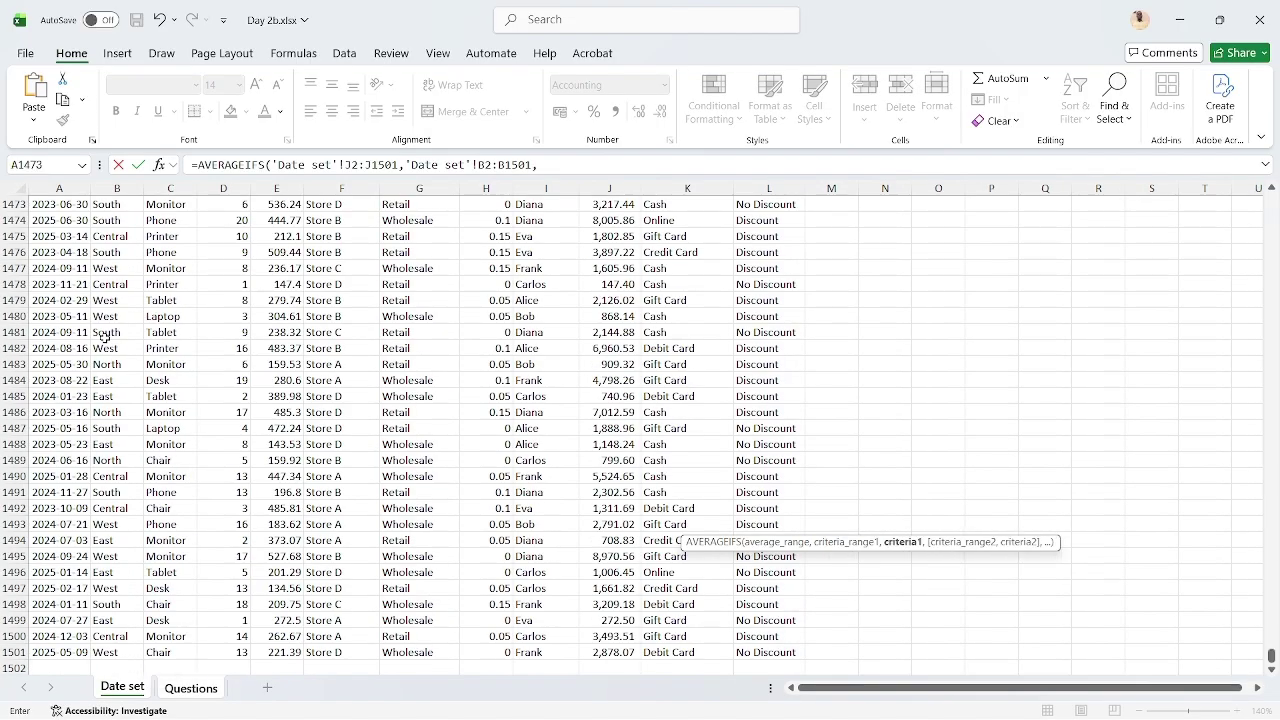
text("North",)
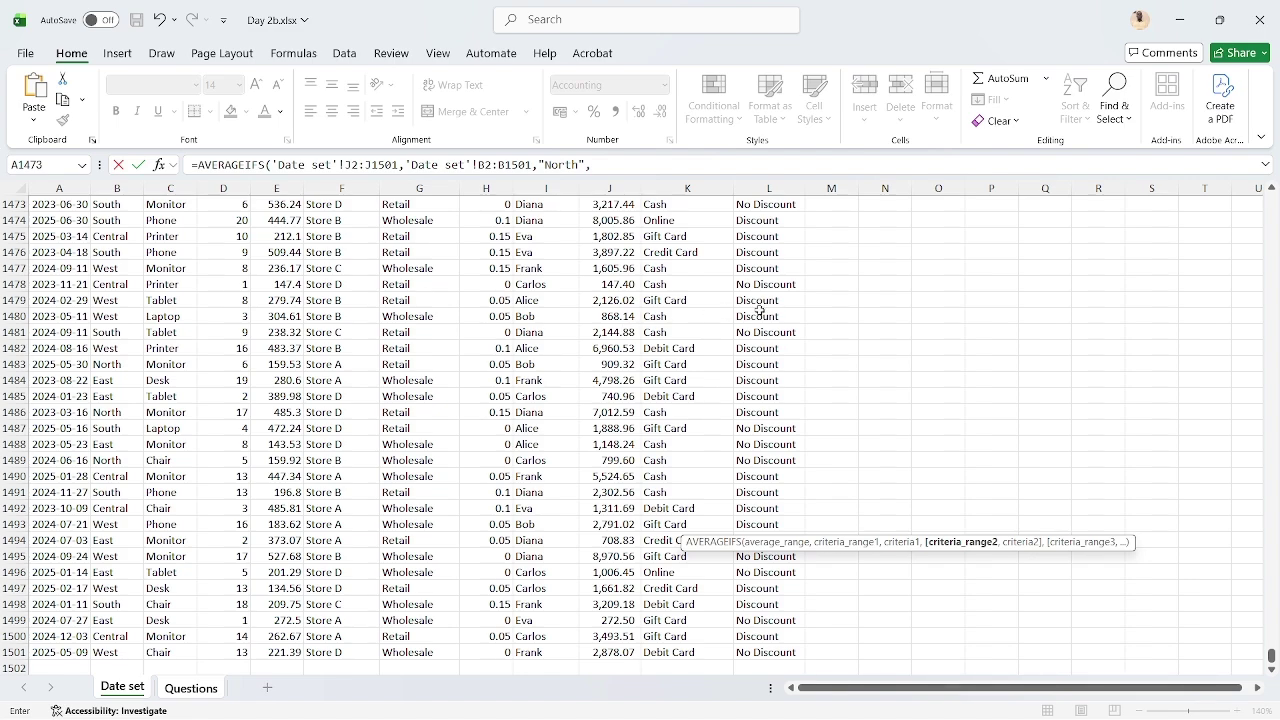
Add a second condition matching "Online" in the PaymentMethod cells 'Date set'!K2:K1501 and complete the AVERAGEIFS in C12
click(688, 312)
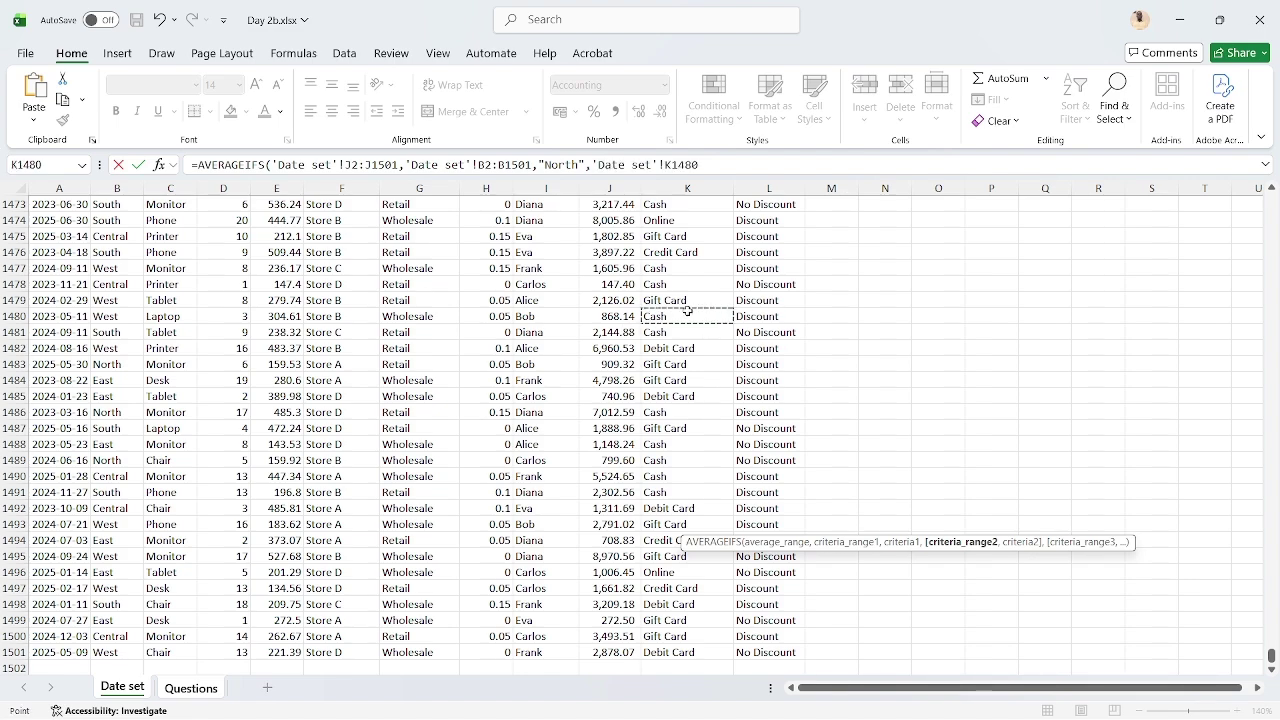
key(ctrl+Up)
key(Down)
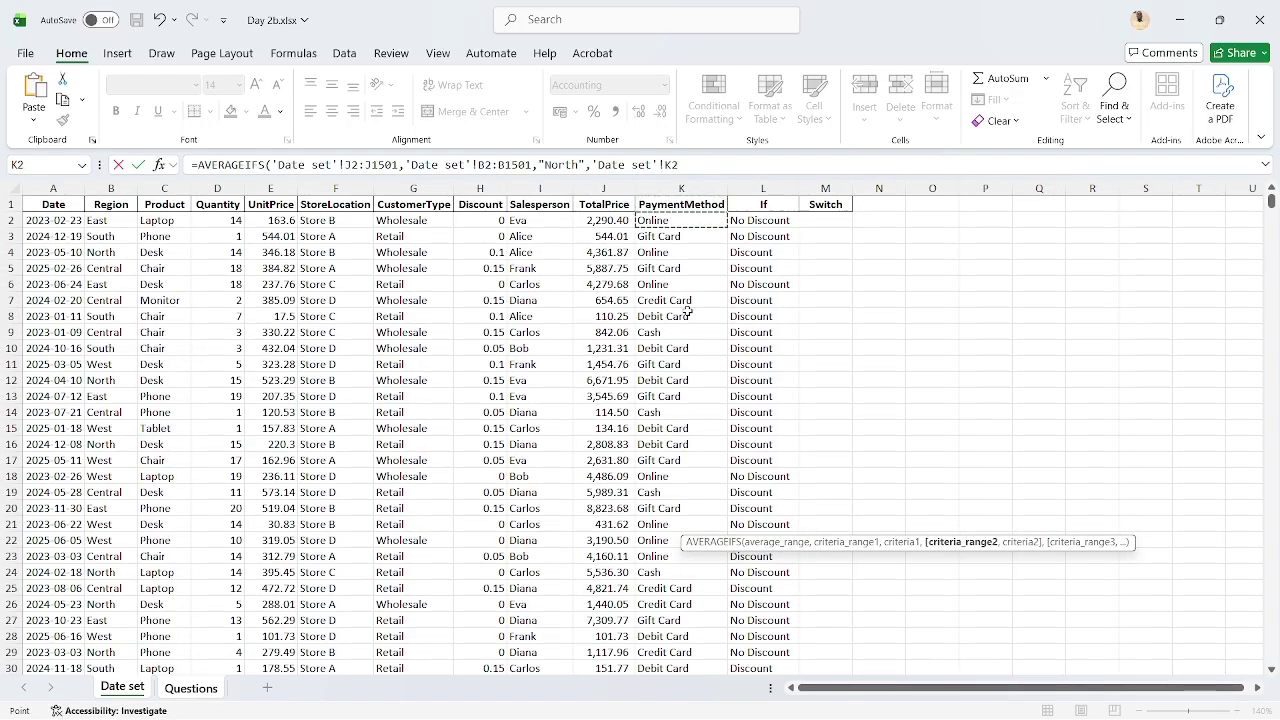
key(ctrl+shift+Down)
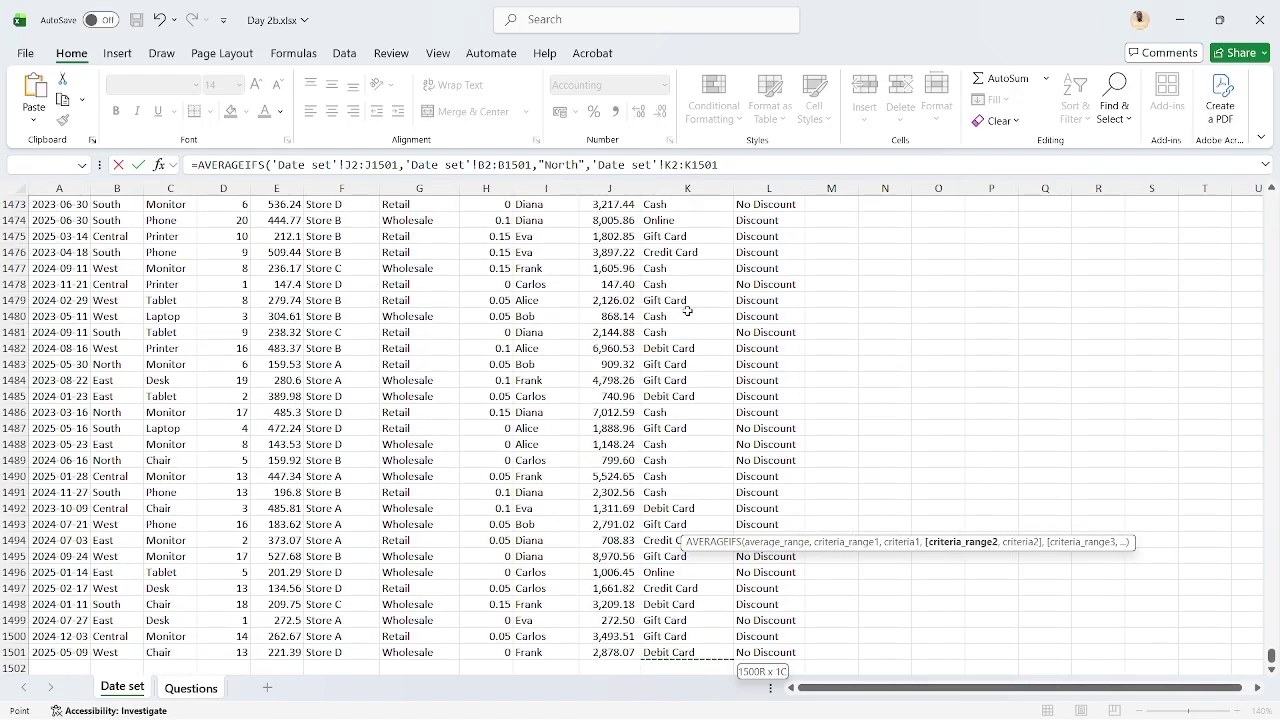
text(,"Onli)
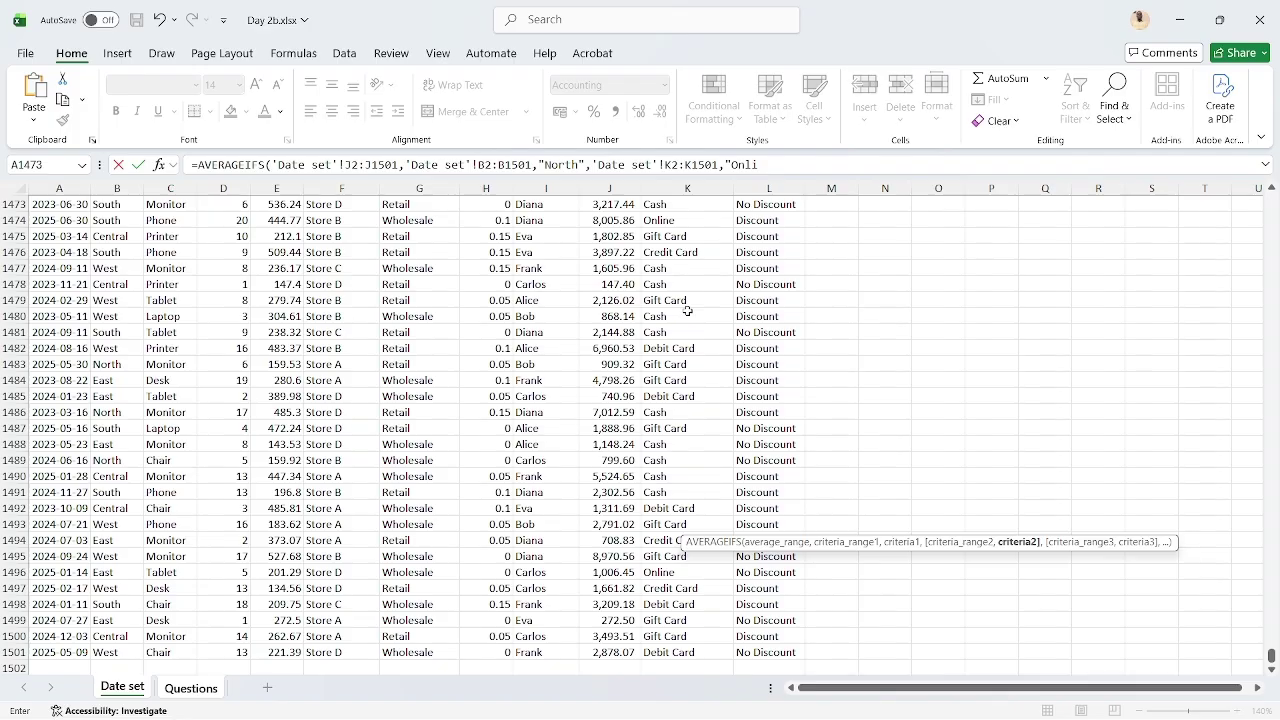
text(ne"))
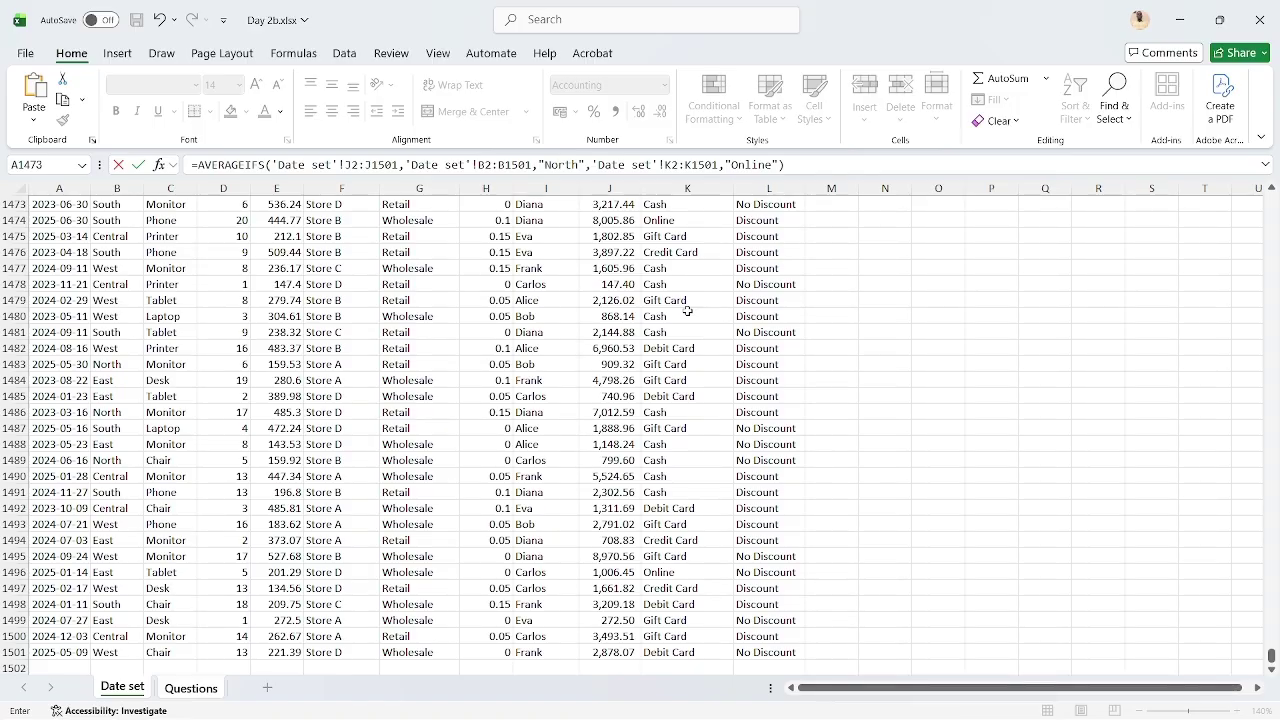
scroll(688, 312, up, 20)
scroll(688, 312, up, 20)
drag(1269, 558, 1273, 175)
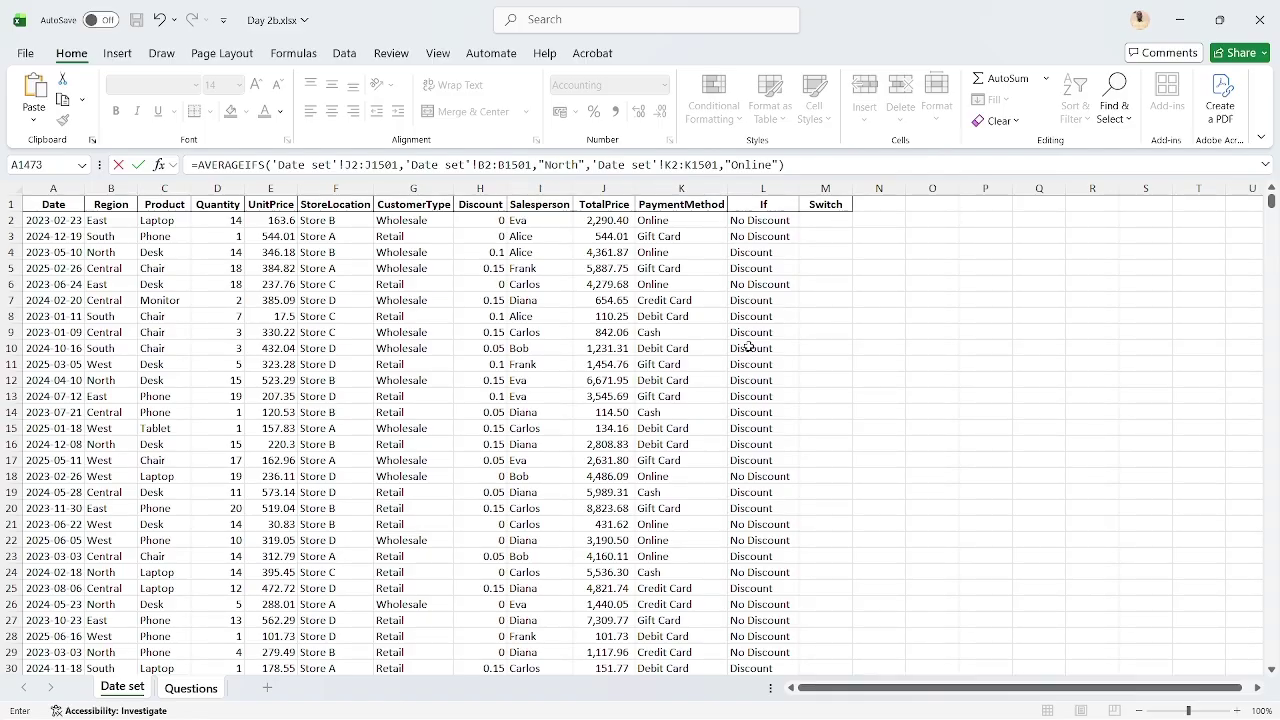
key(Return)
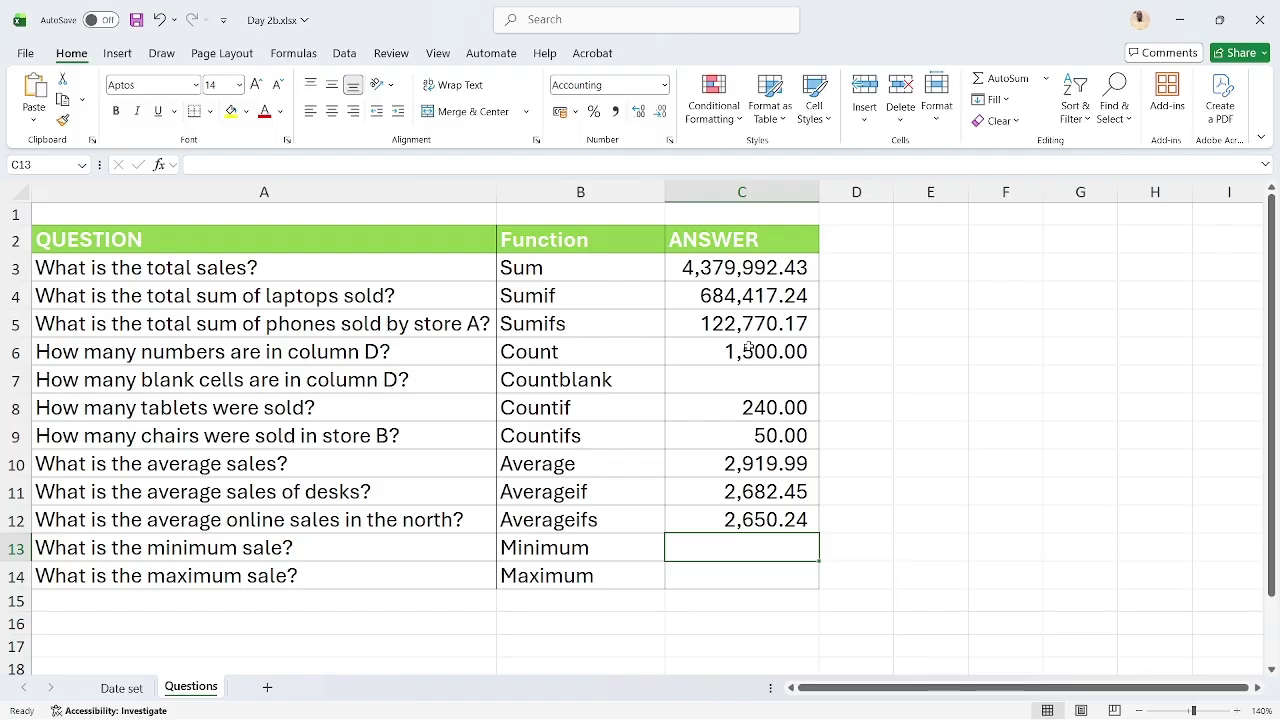
Calculate the minimum sale in C13 with a MIN formula over the TotalPrice cells 'Date set'!J2:J1501
text(=mini)
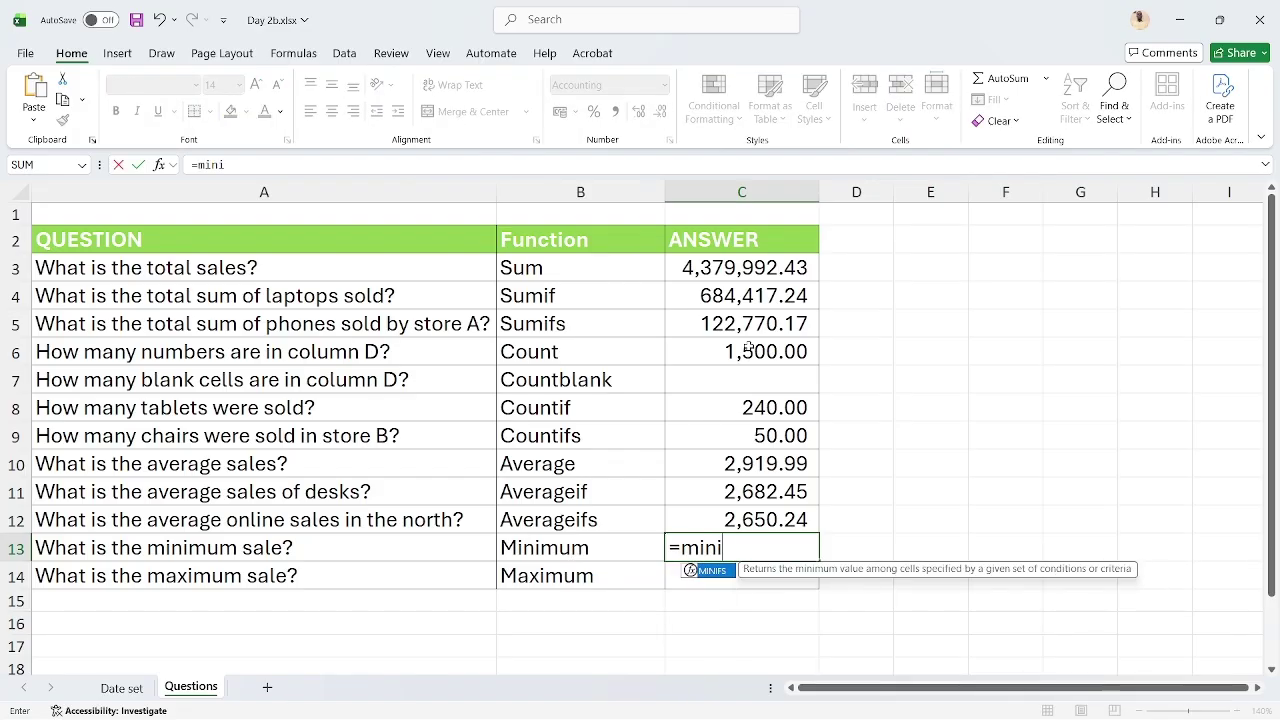
key(BackSpace)
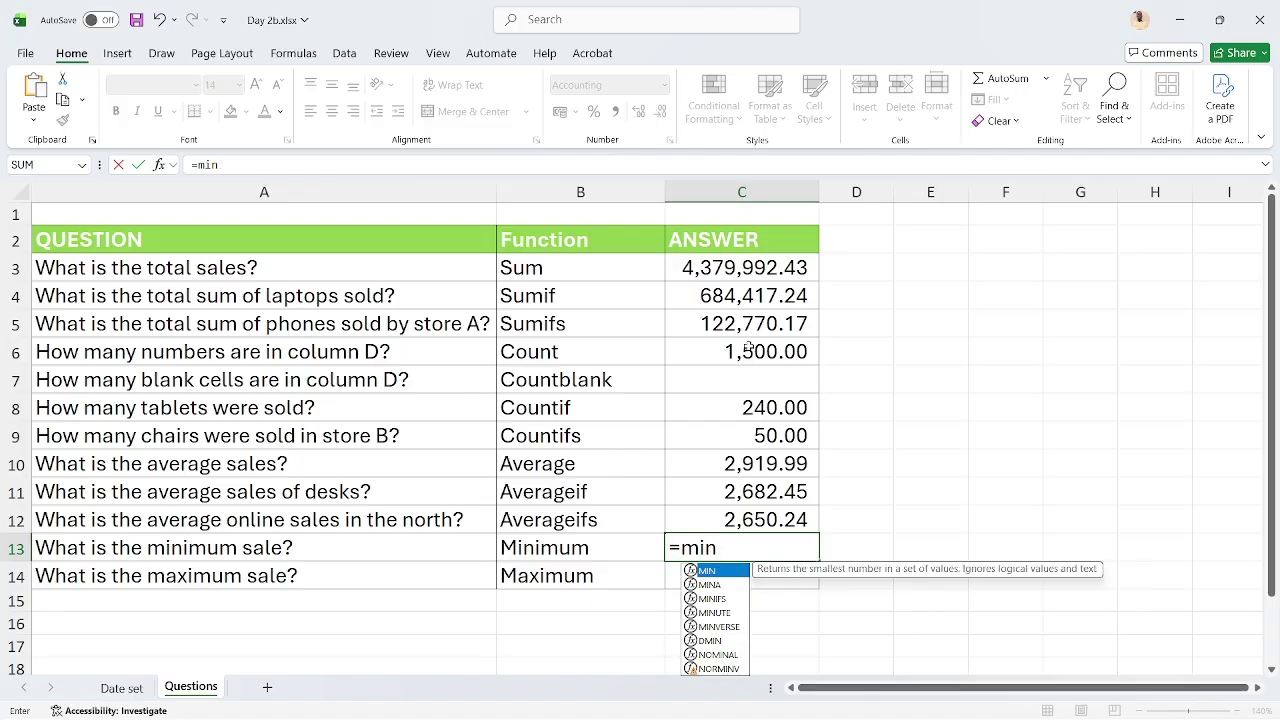
key(Tab)
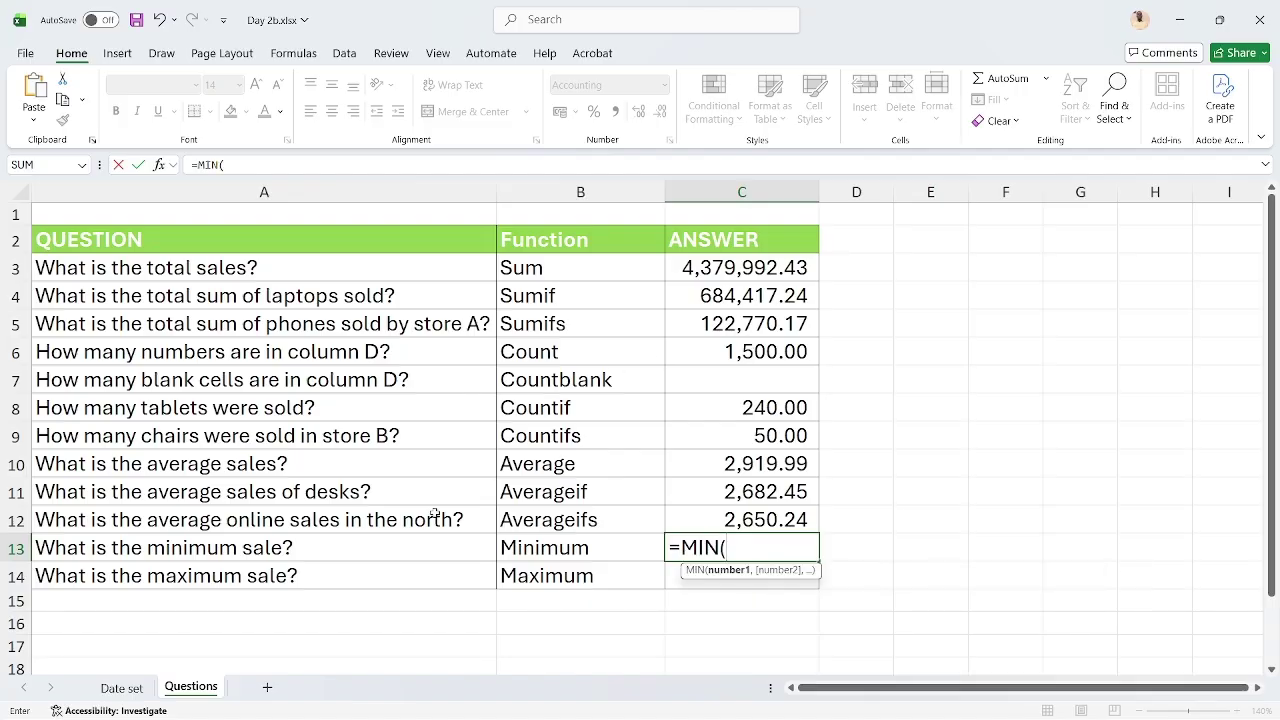
click(136, 688)
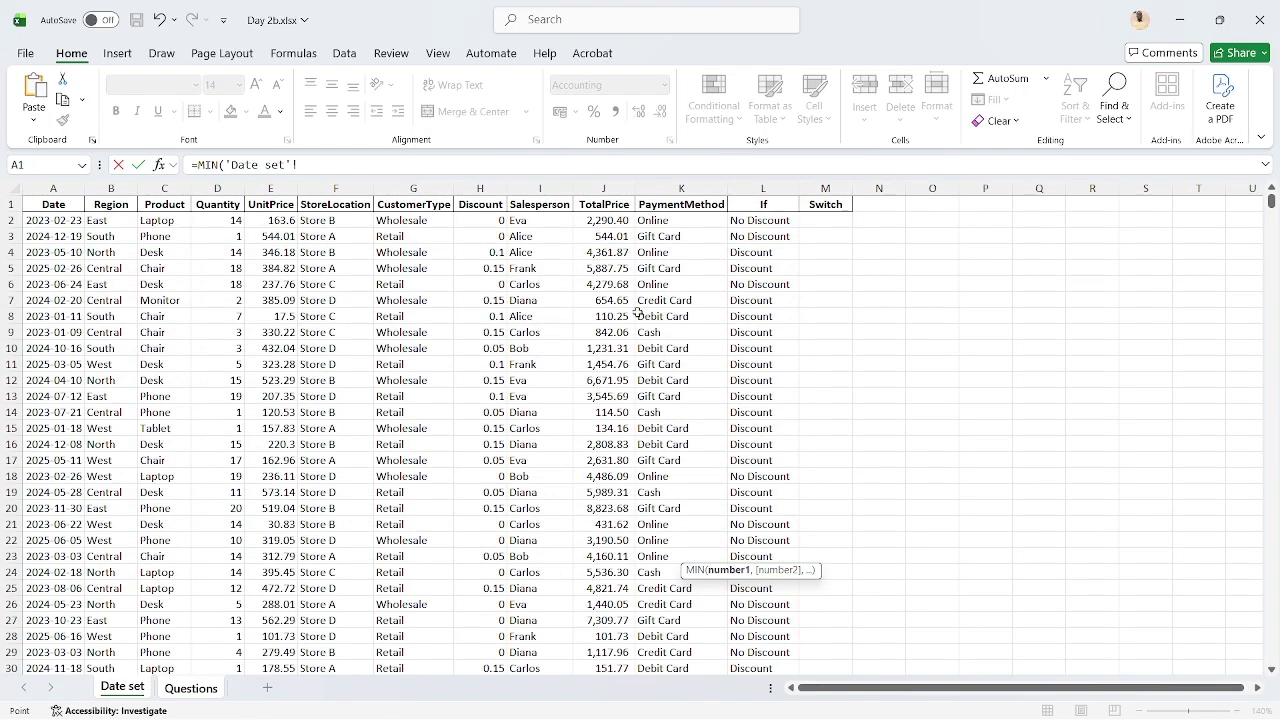
click(598, 220)
key(ctrl+shift+Down)
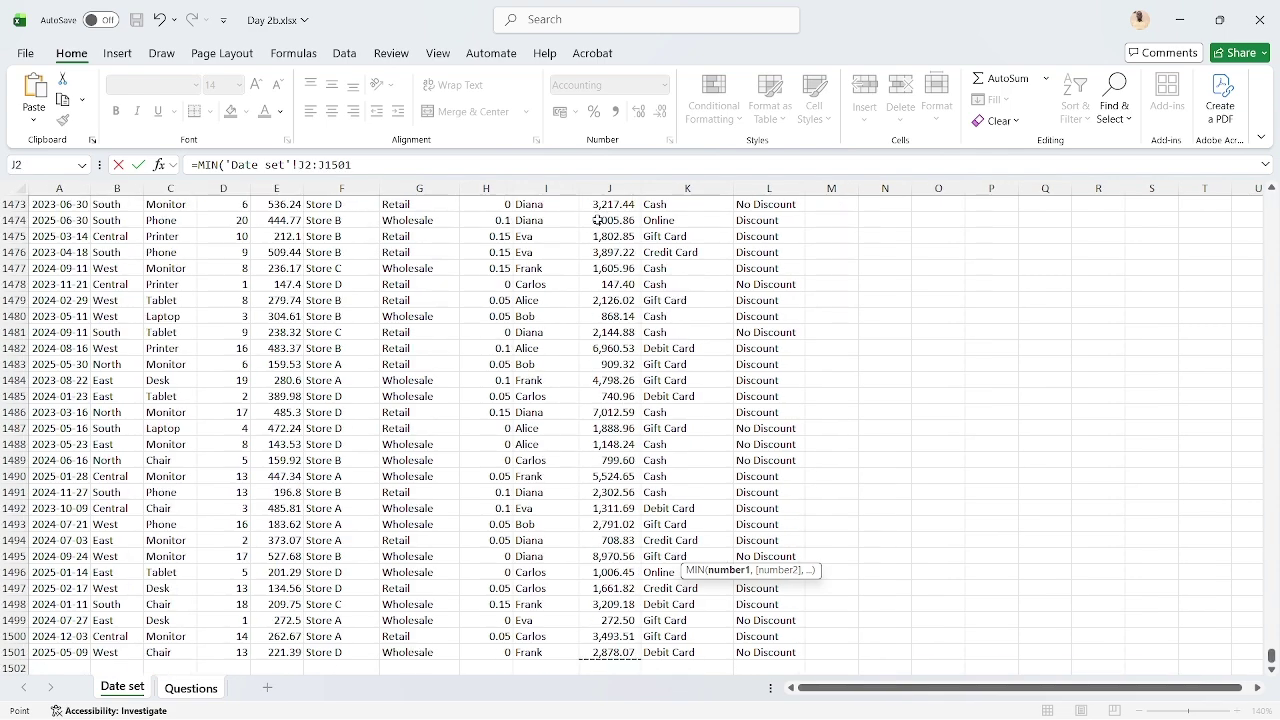
key(Return)
key(Up)
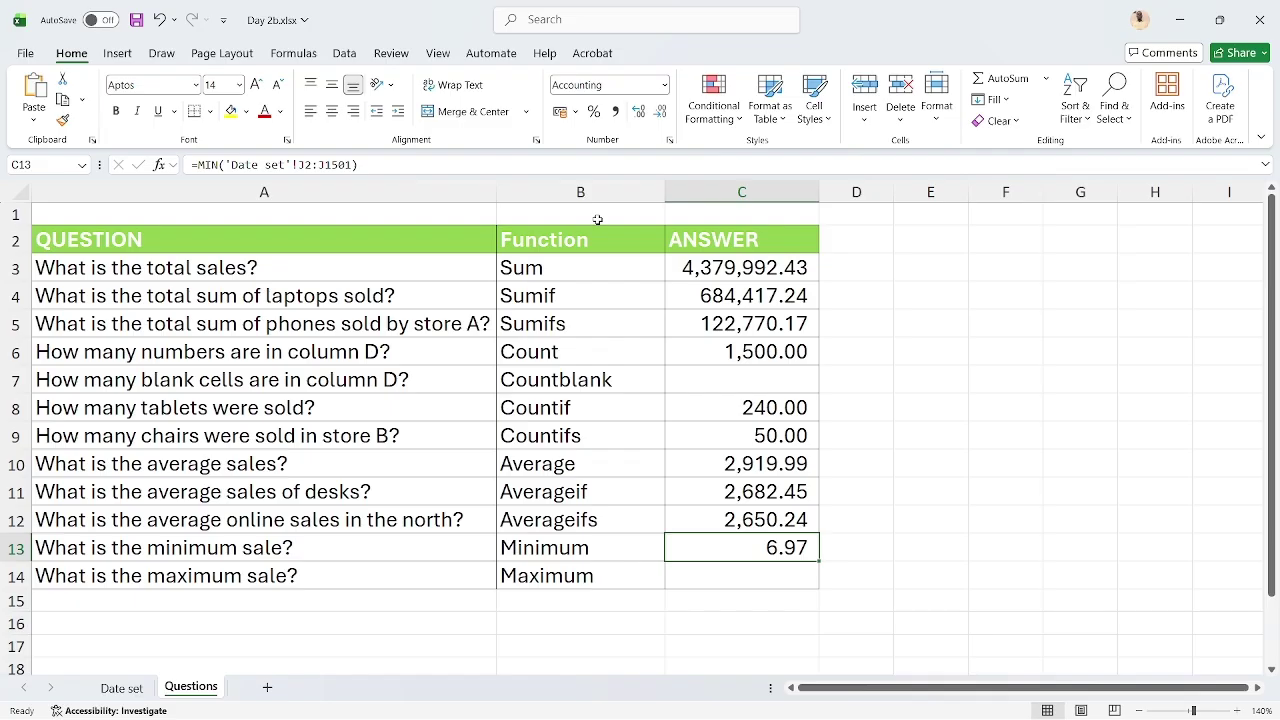
Calculate the maximum sale in C14 with a MAX formula over the TotalPrice cells 'Date set'!J2:J1501
key(Down)
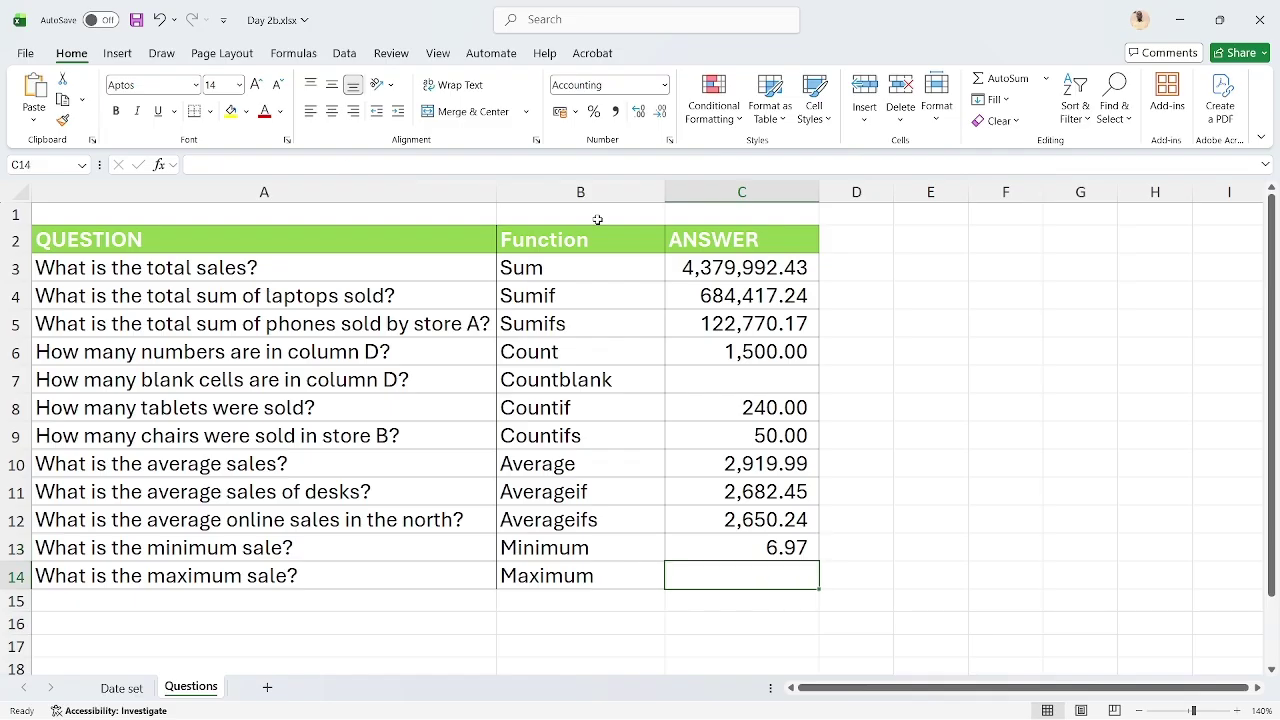
text(=ma)
key(Tab)
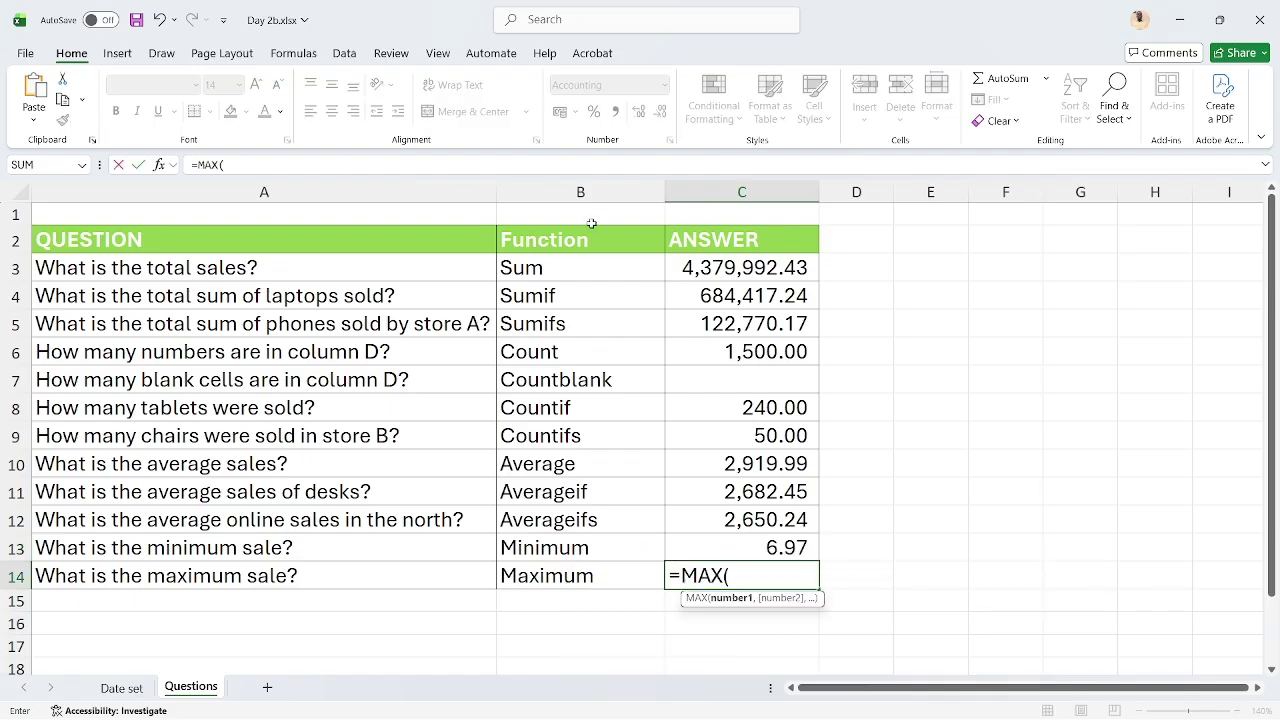
click(135, 687)
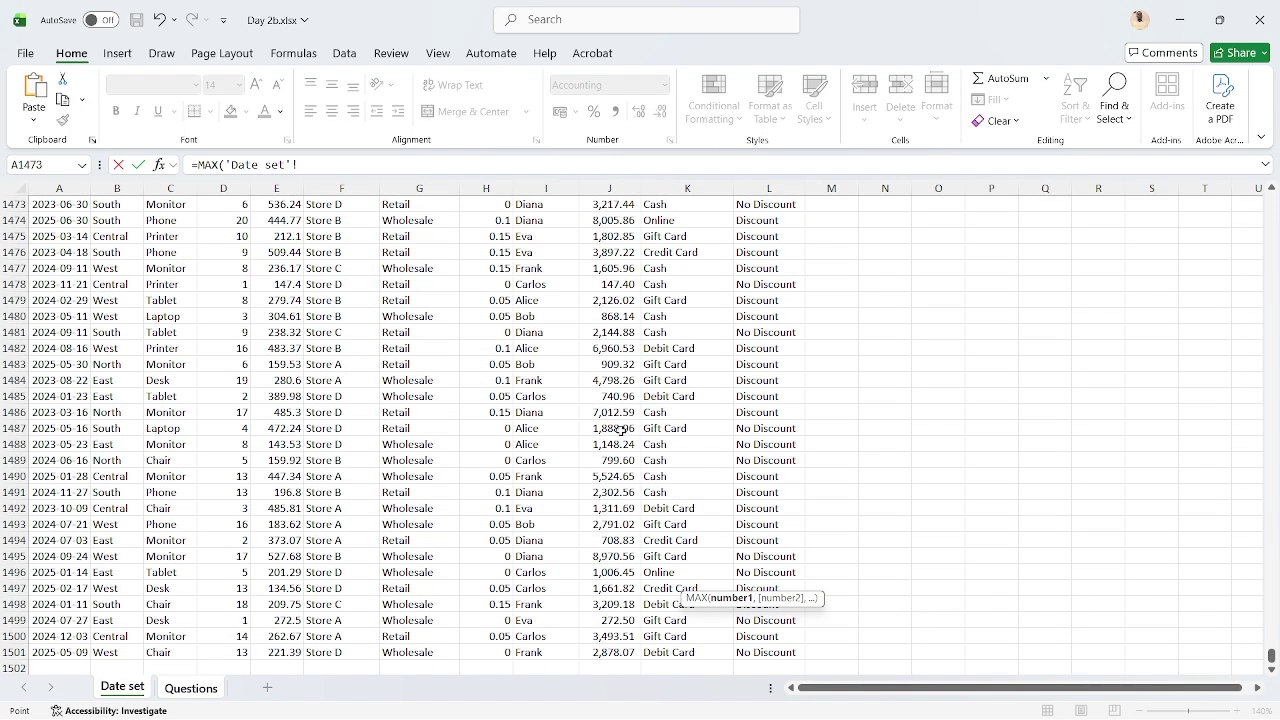
click(634, 427)
key(ctrl+Up)
key(Down)
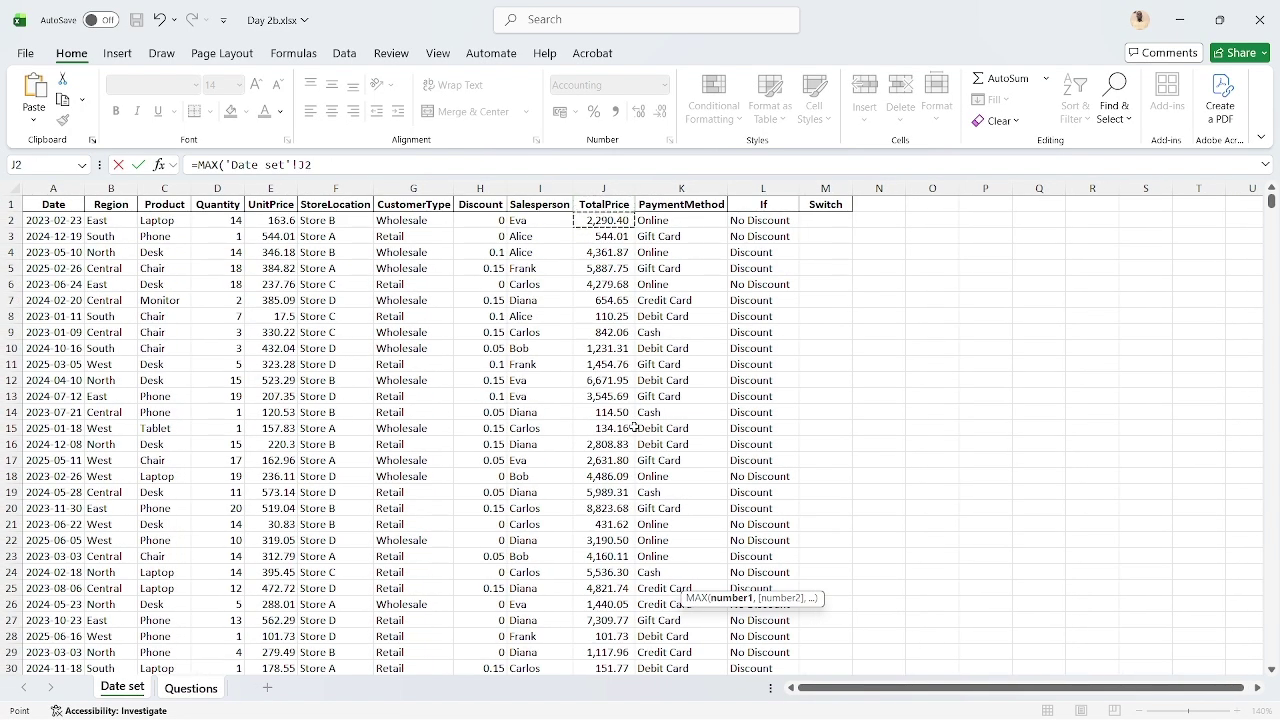
key(ctrl+shift+Down)
key(Return)
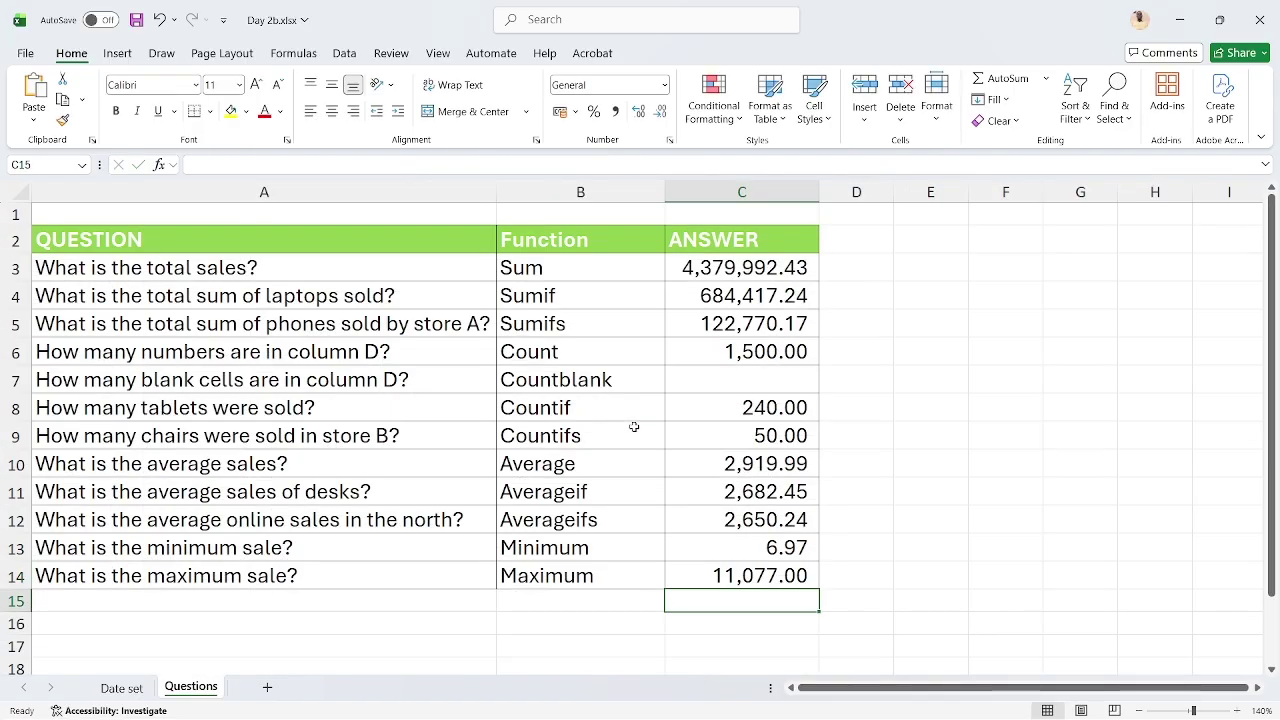
key(Up)
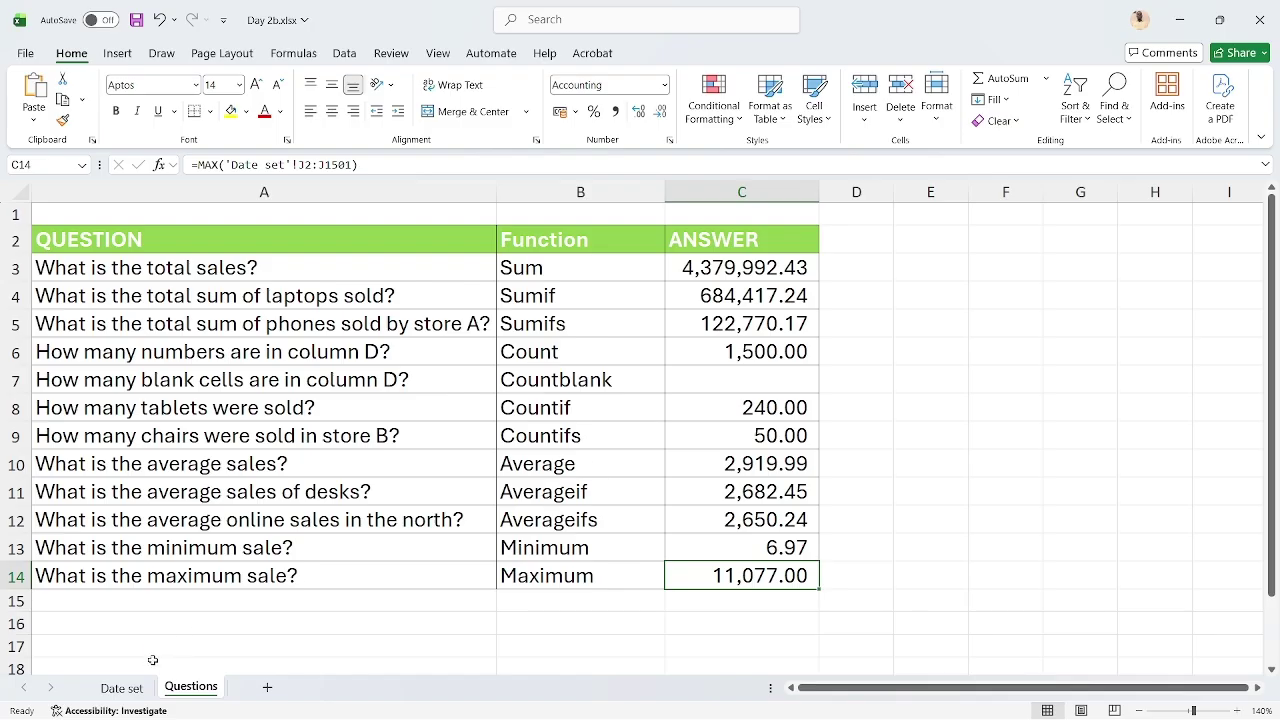
click(121, 688)
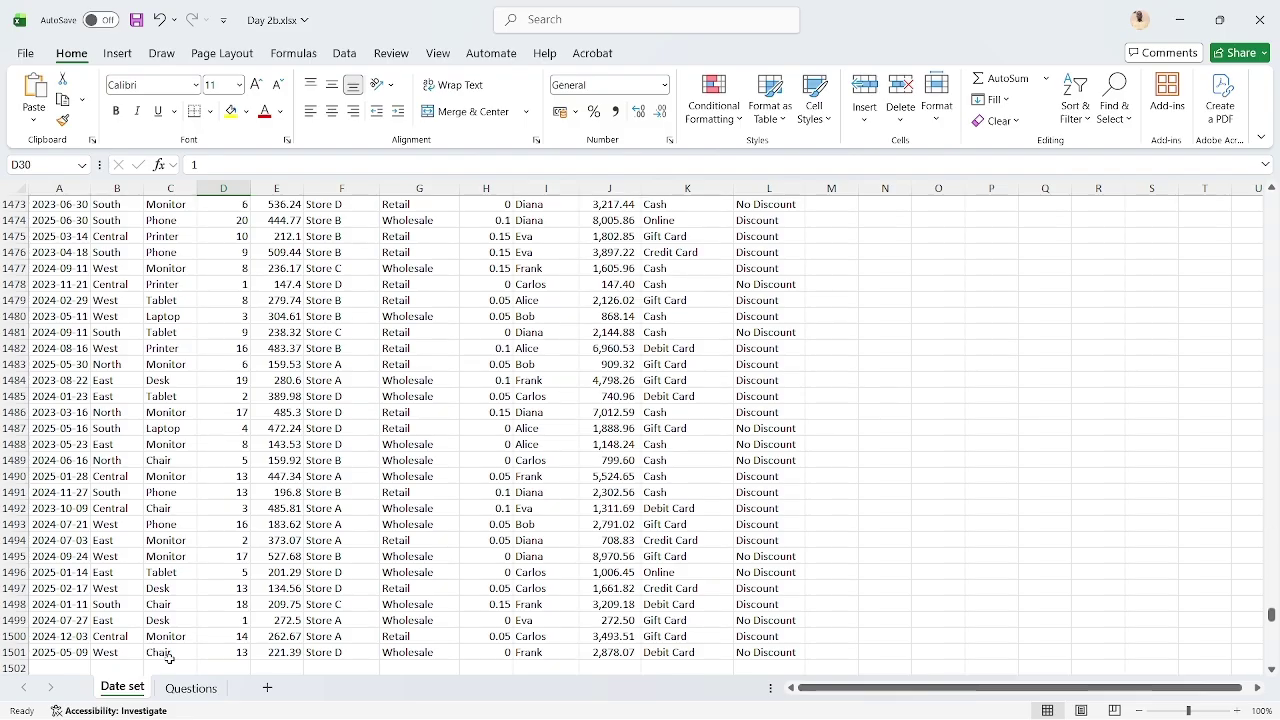
click(596, 401)
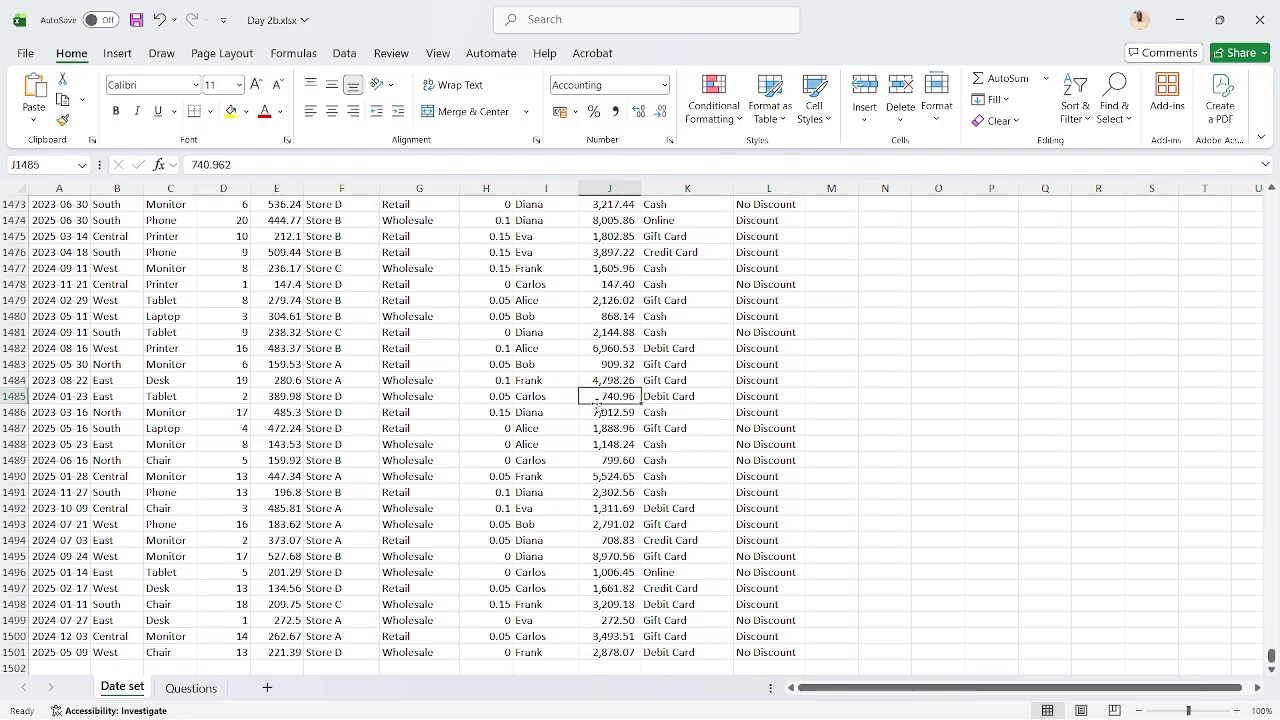
key(ctrl+Up)
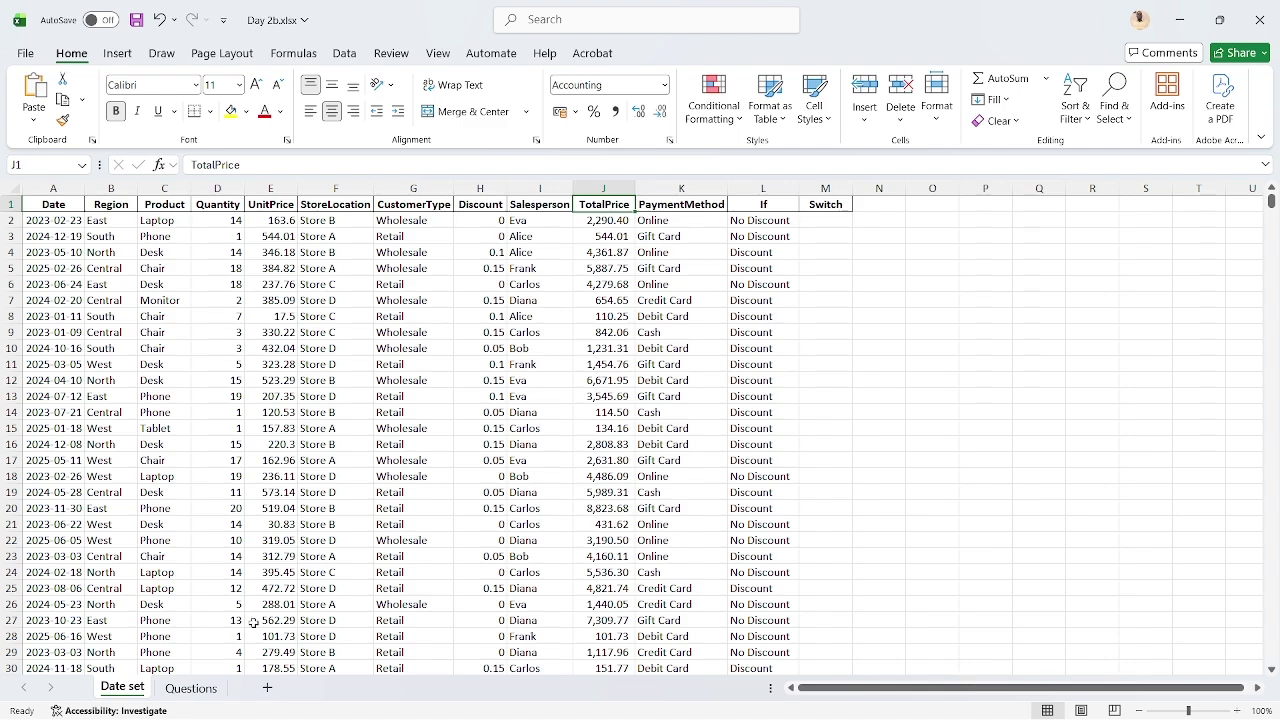
click(203, 689)
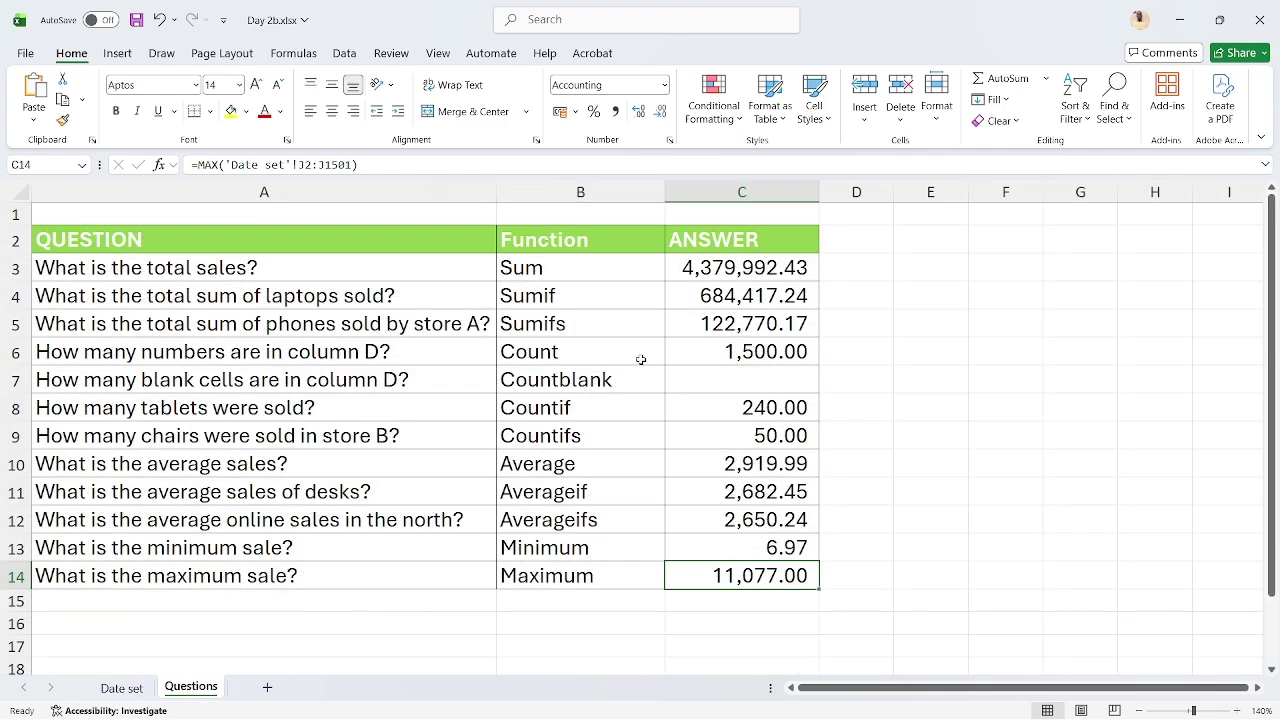
drag(737, 266, 706, 597)
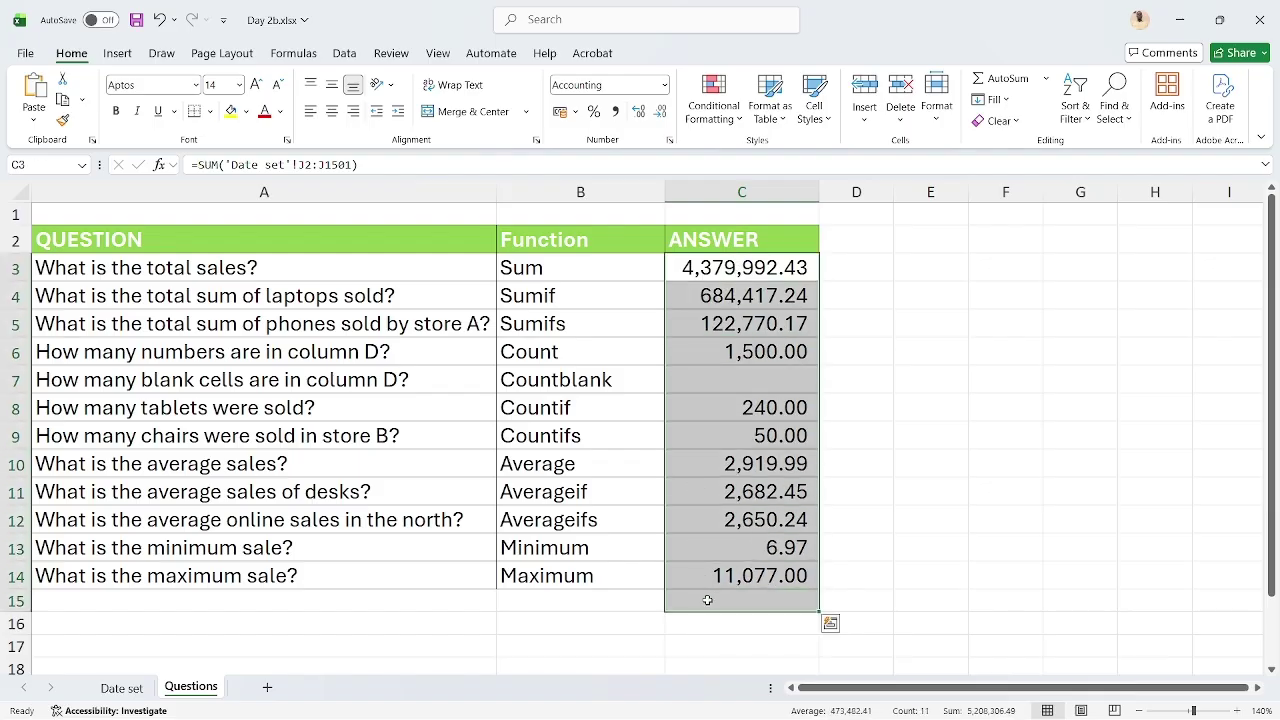
key(shift+Up)
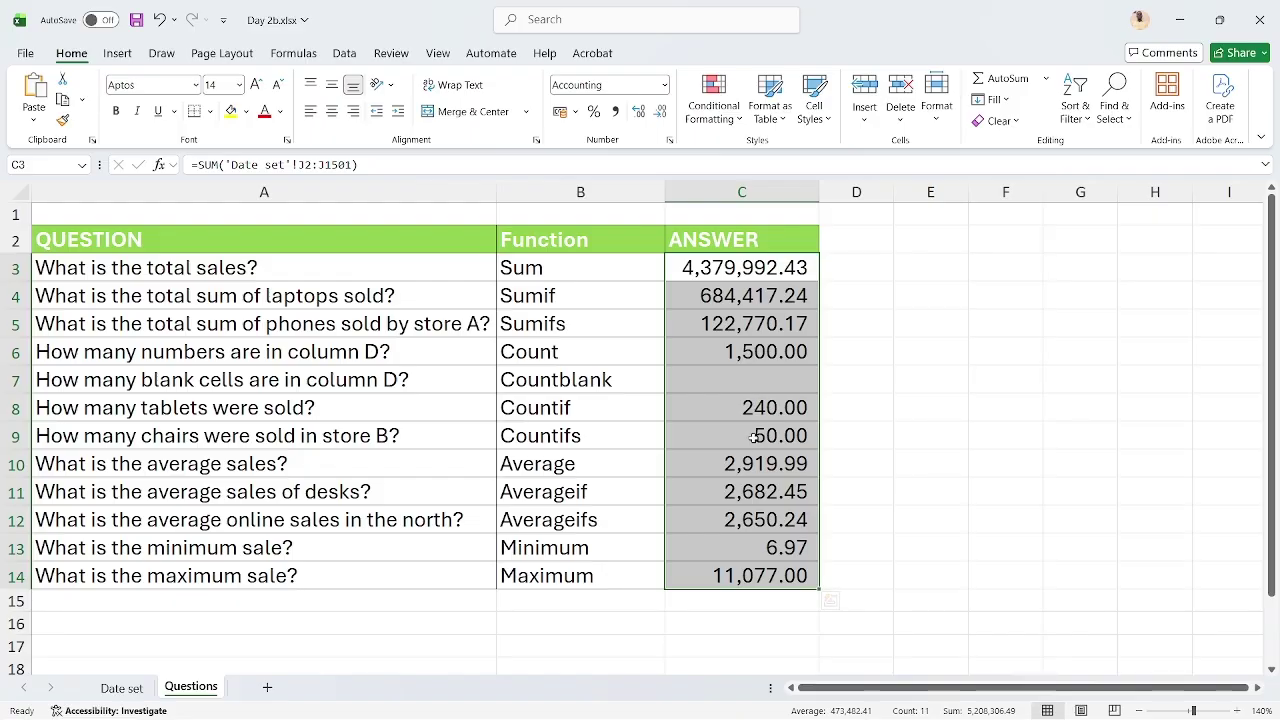
Clear the answer in C5 for phones sold by store A and start a new SUMIFS formula there
click(713, 316)
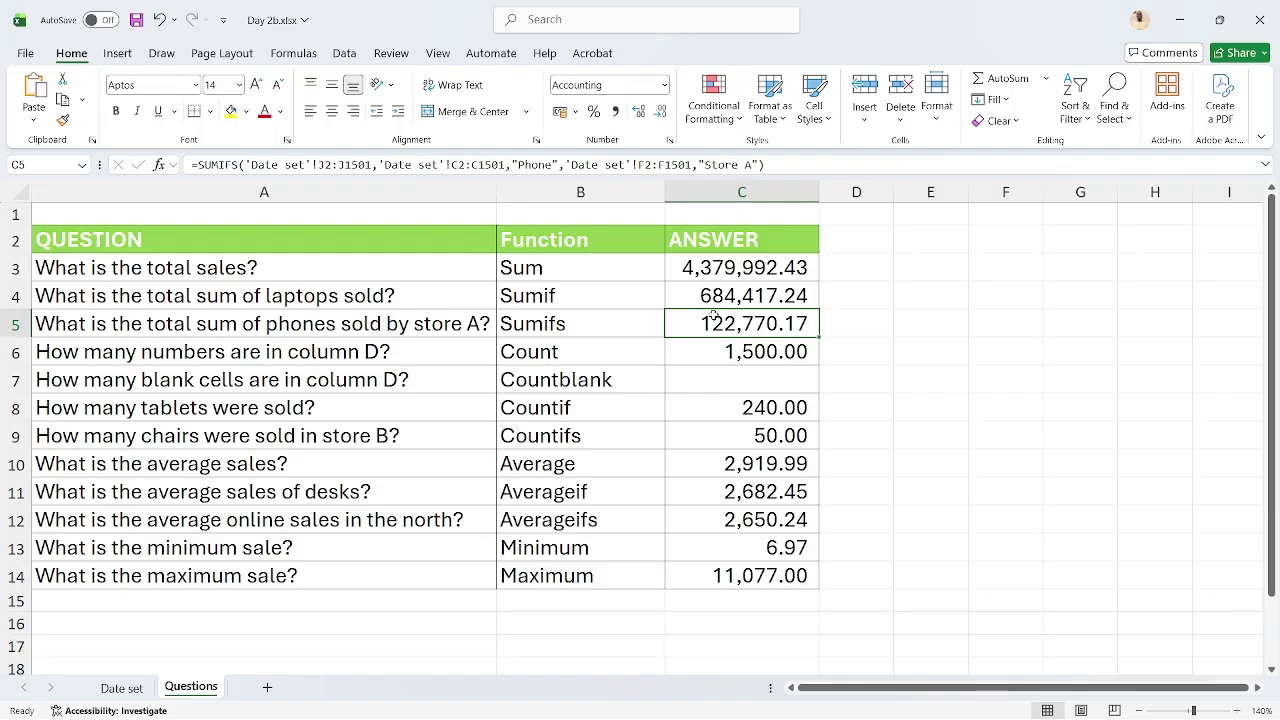
key(Delete)
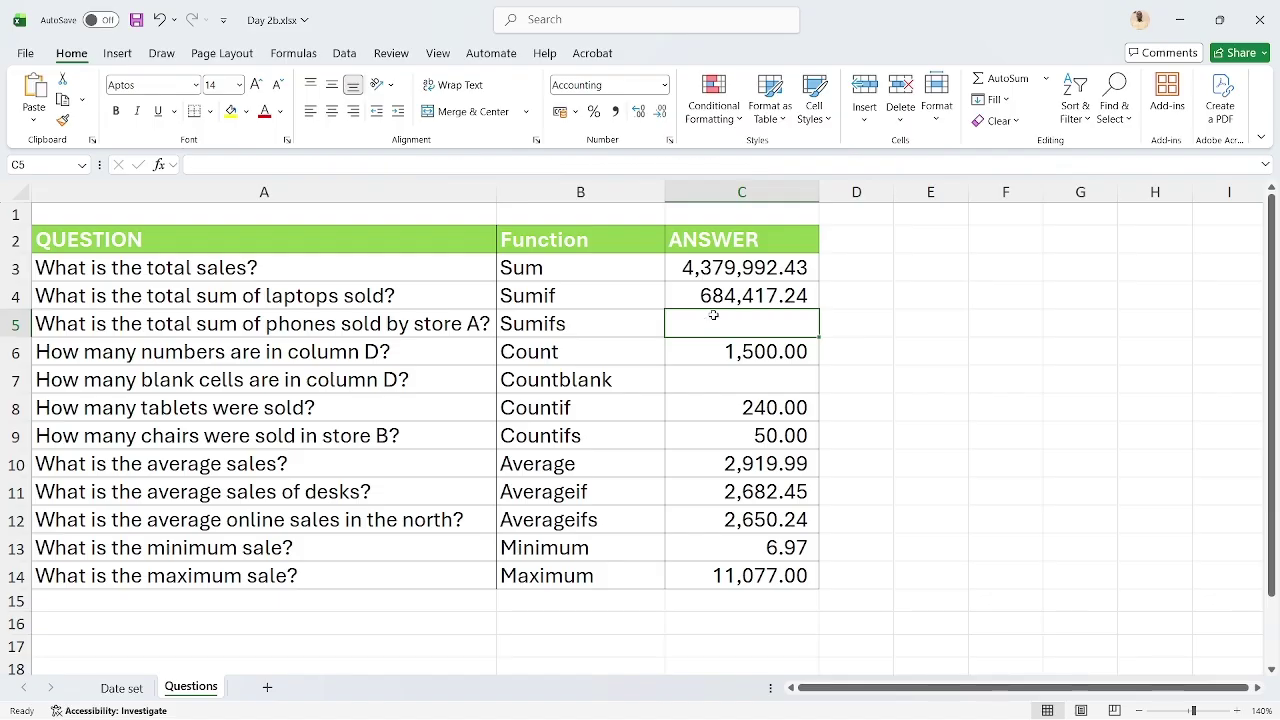
text(=)
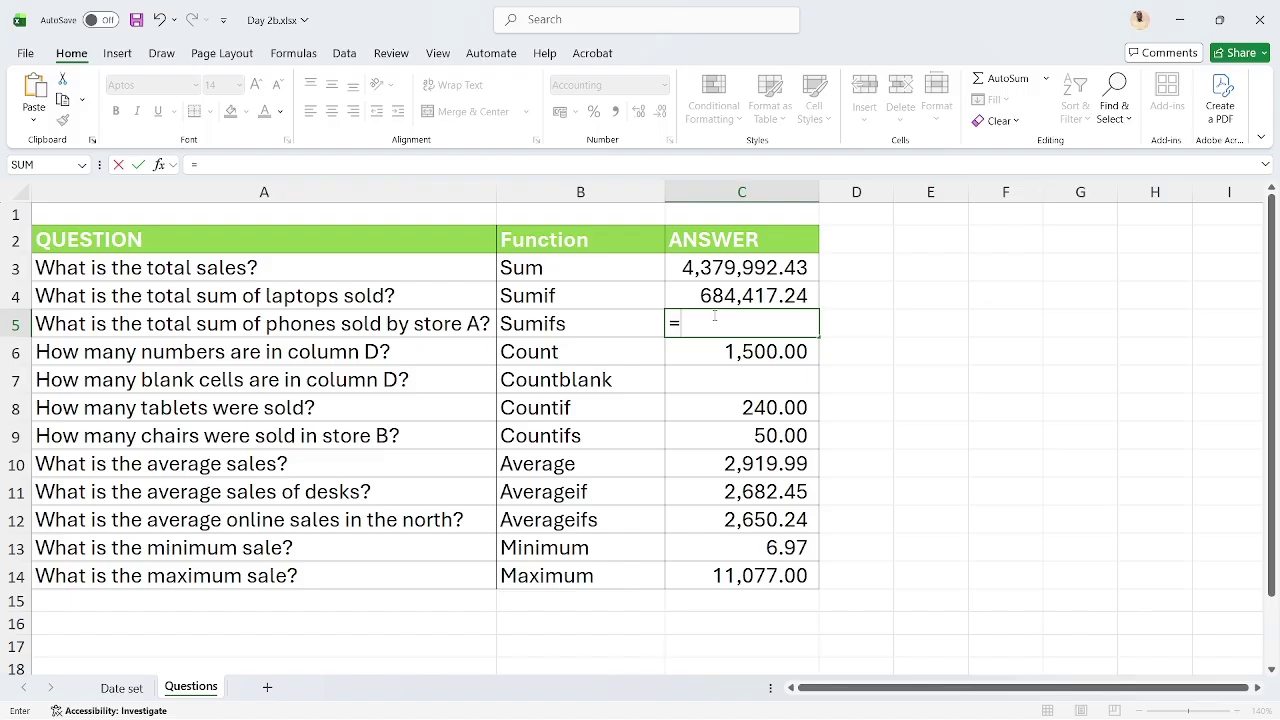
text(SUM)
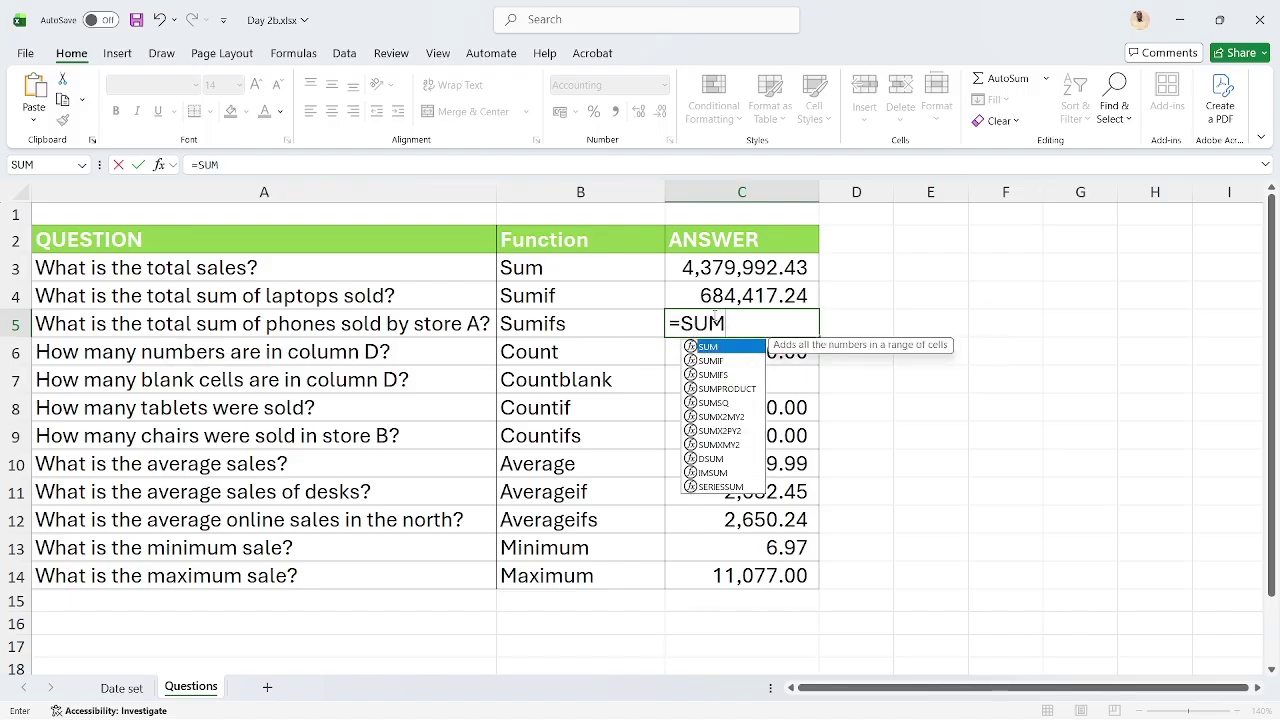
text(IFS()
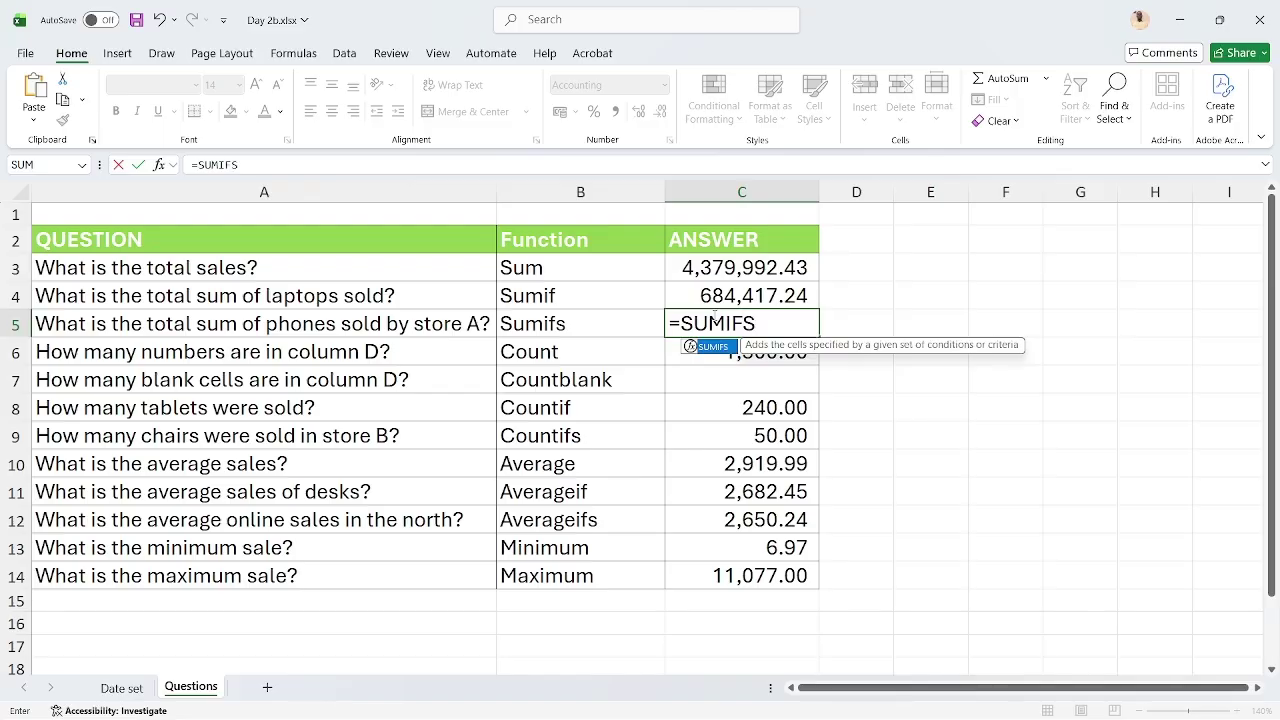
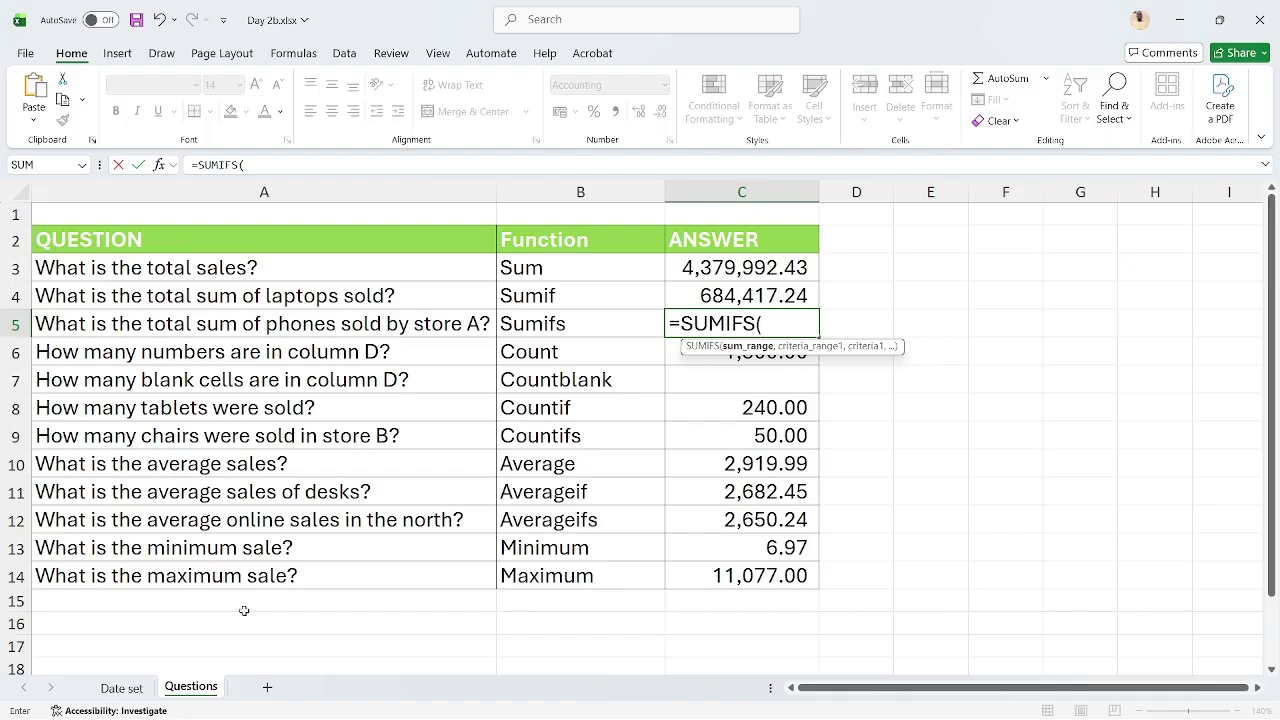
Set the TotalPrice cells 'Date set'!J2:J1501 as the sum range of the SUMIFS formula
click(110, 690)
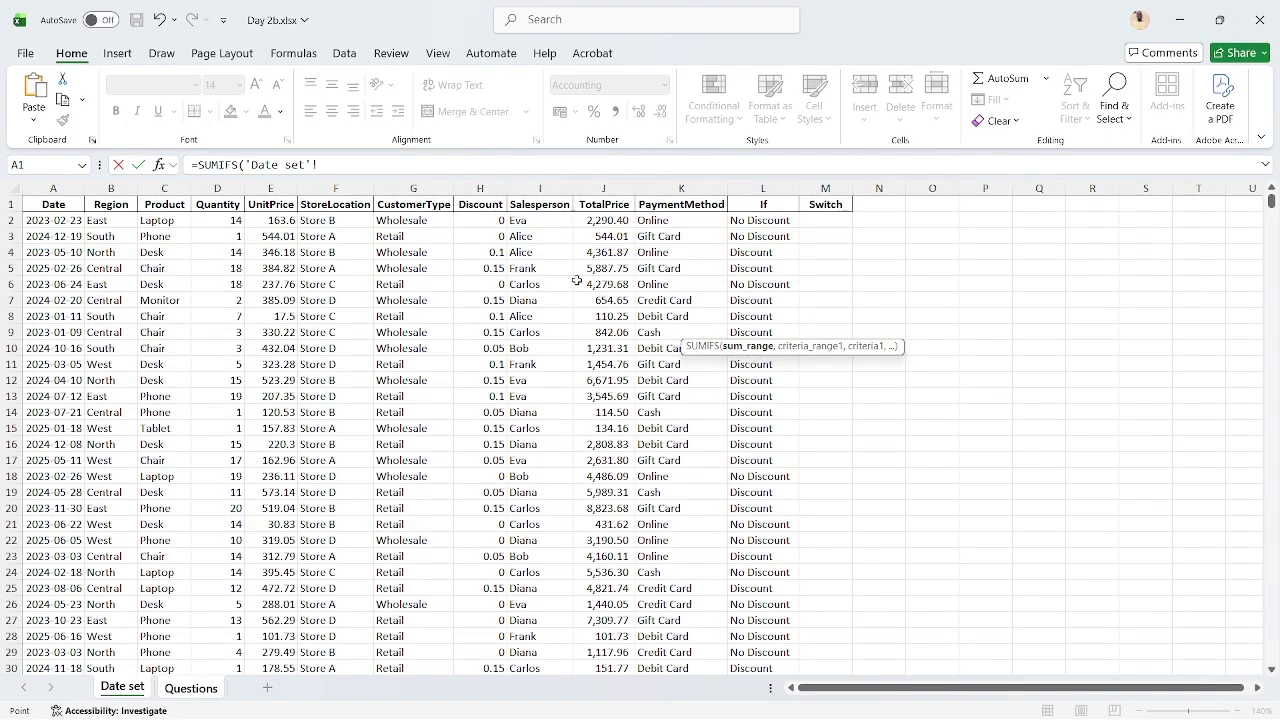
click(601, 219)
key(ctrl+shift+Down)
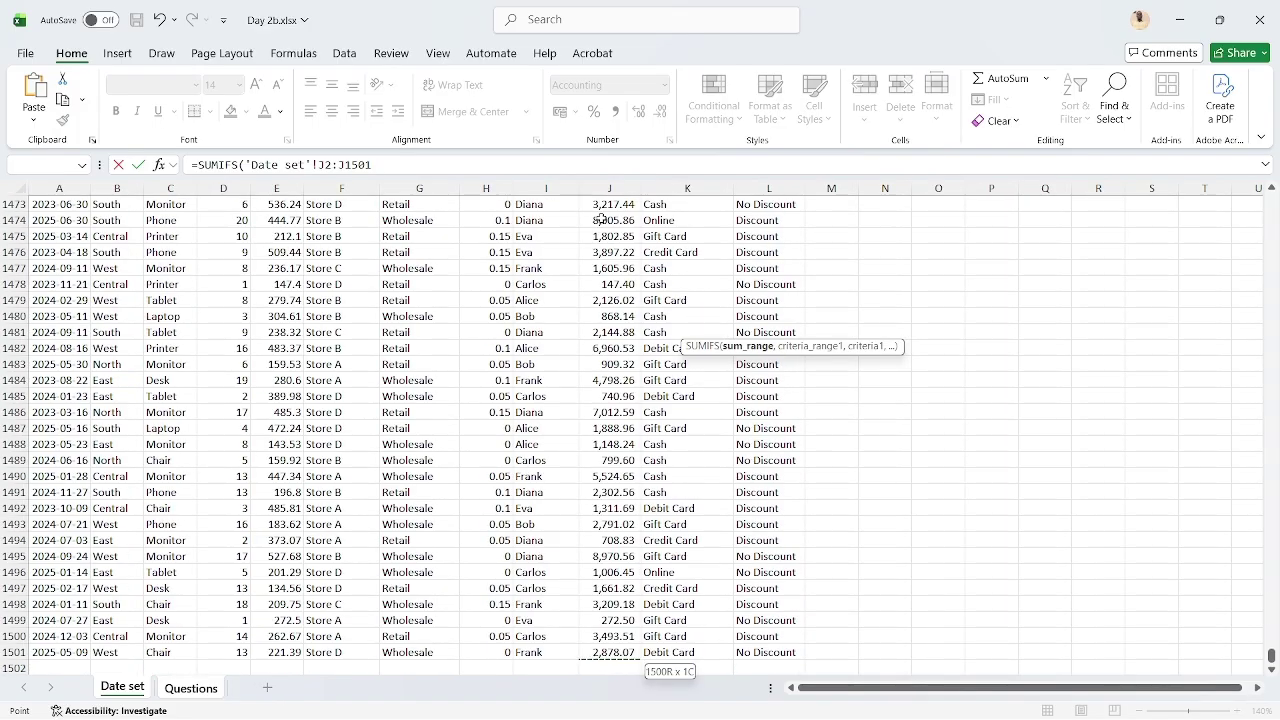
text(,)
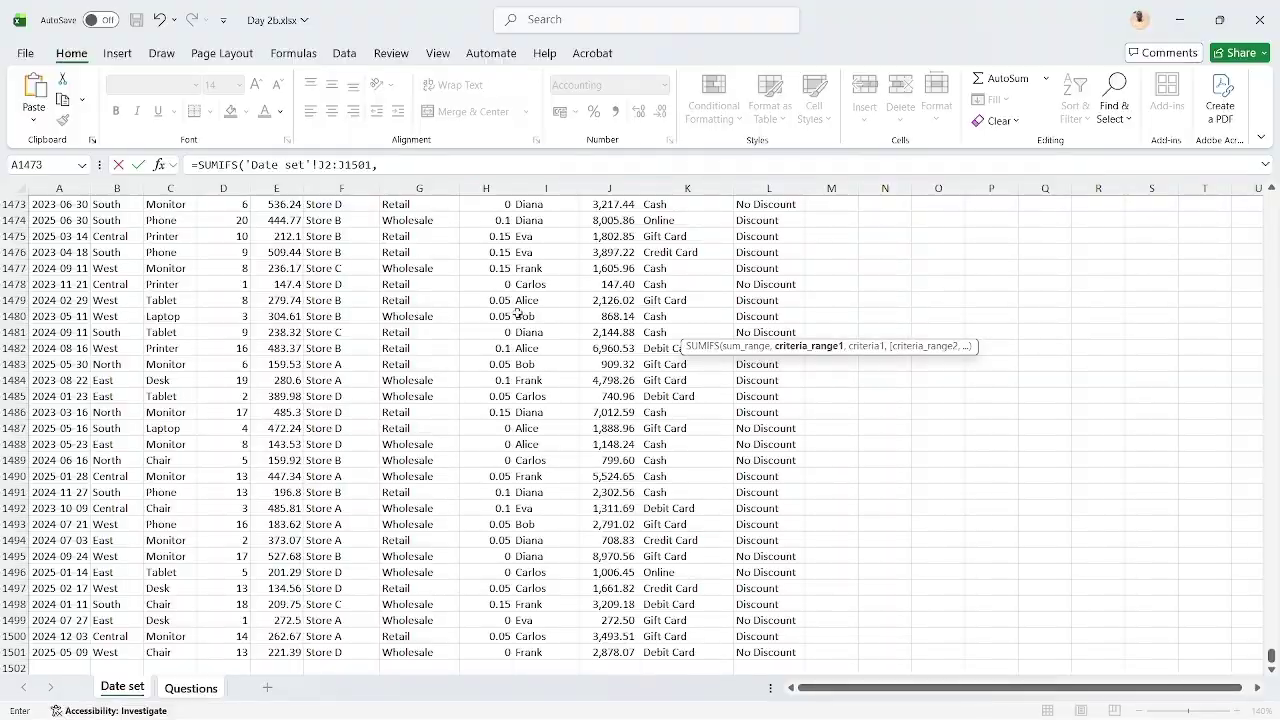
scroll(518, 313, up, 20)
scroll(518, 313, up, 20)
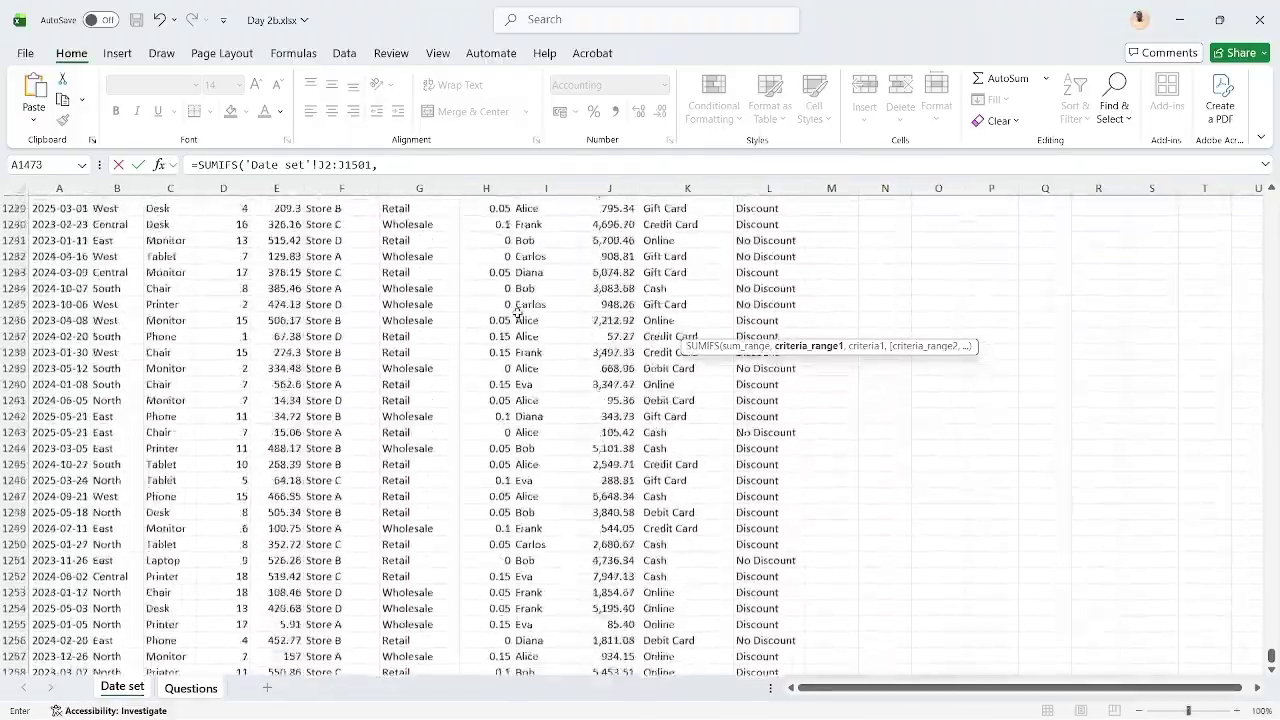
scroll(518, 313, up, 20)
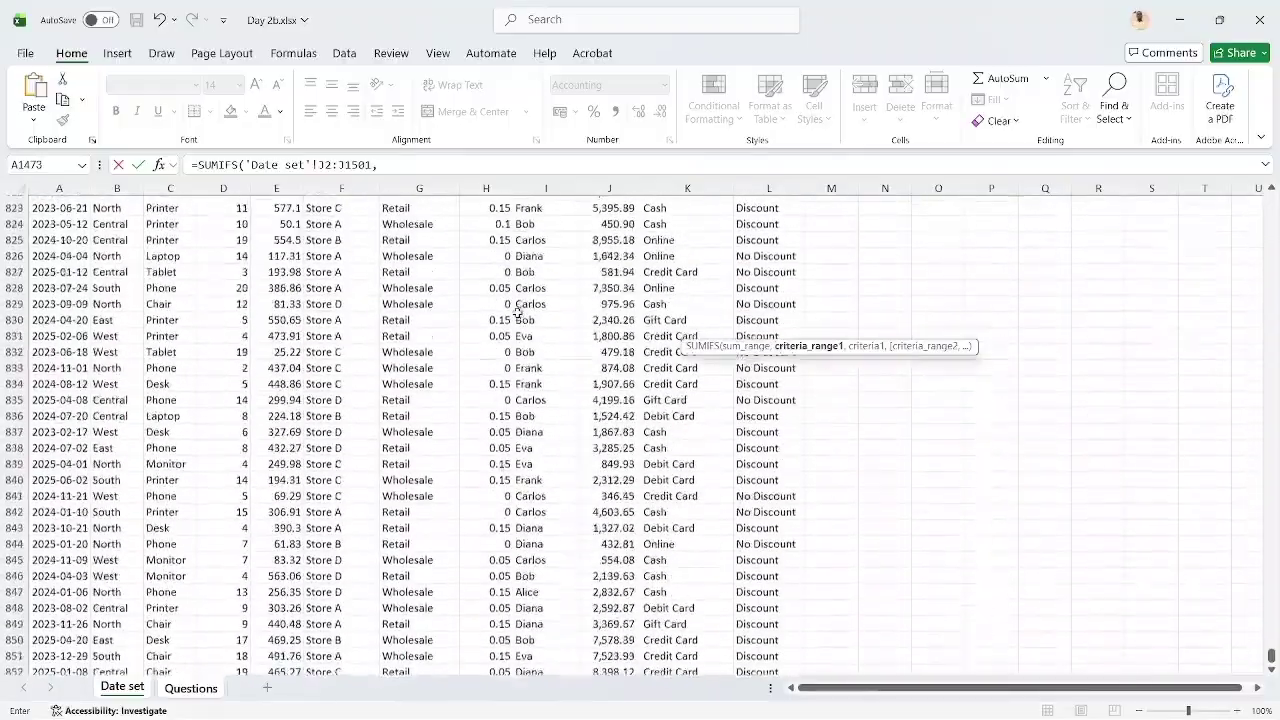
click(154, 311)
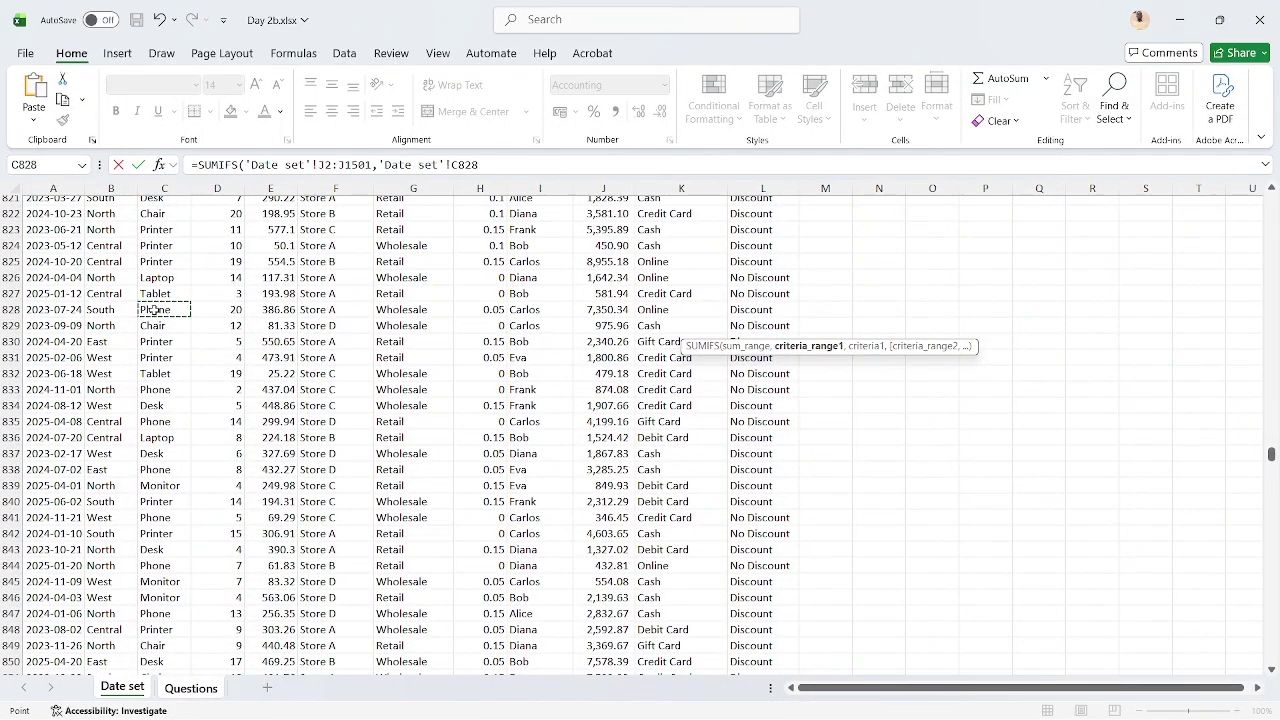
key(ctrl+Up)
key(Down)
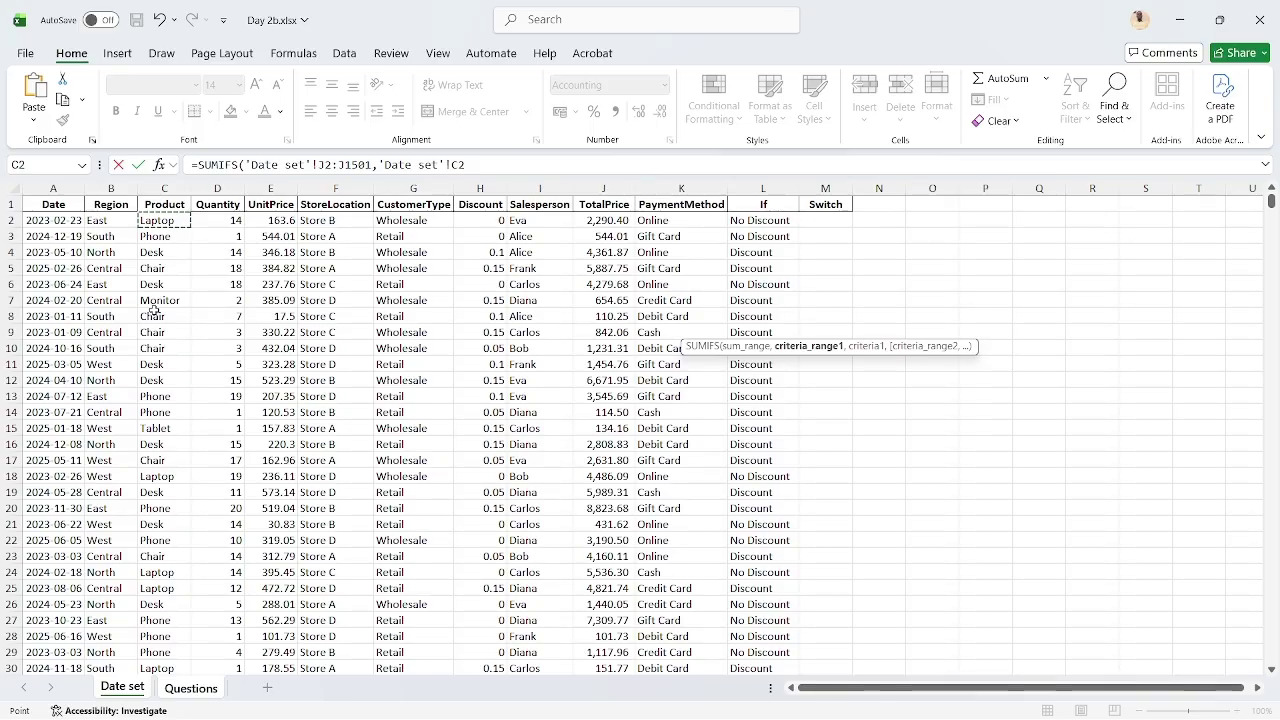
key(Escape)
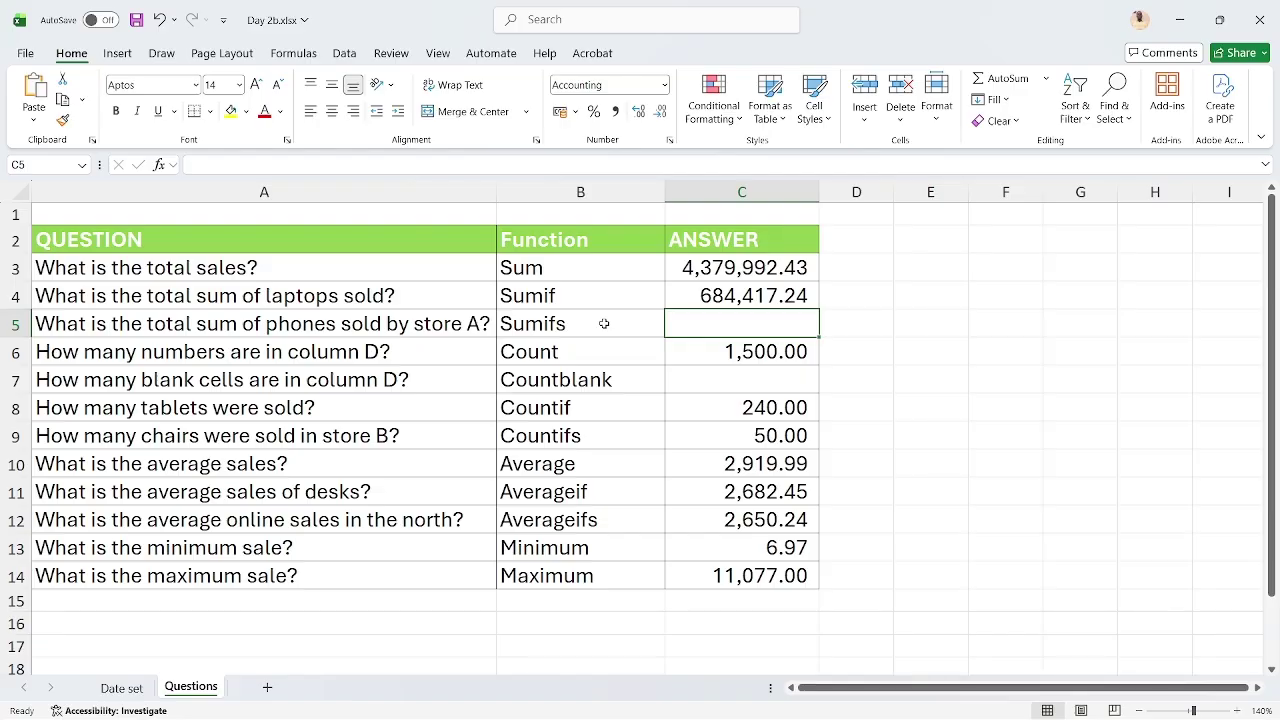
click(123, 688)
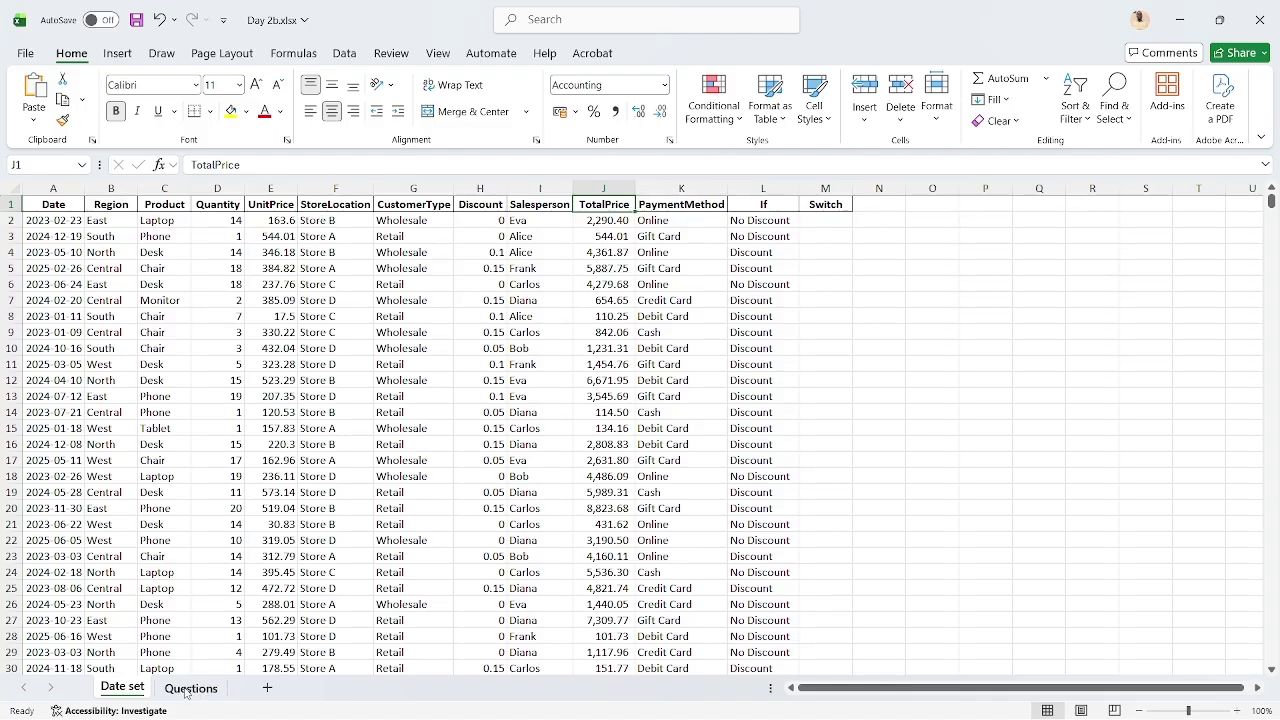
click(215, 694)
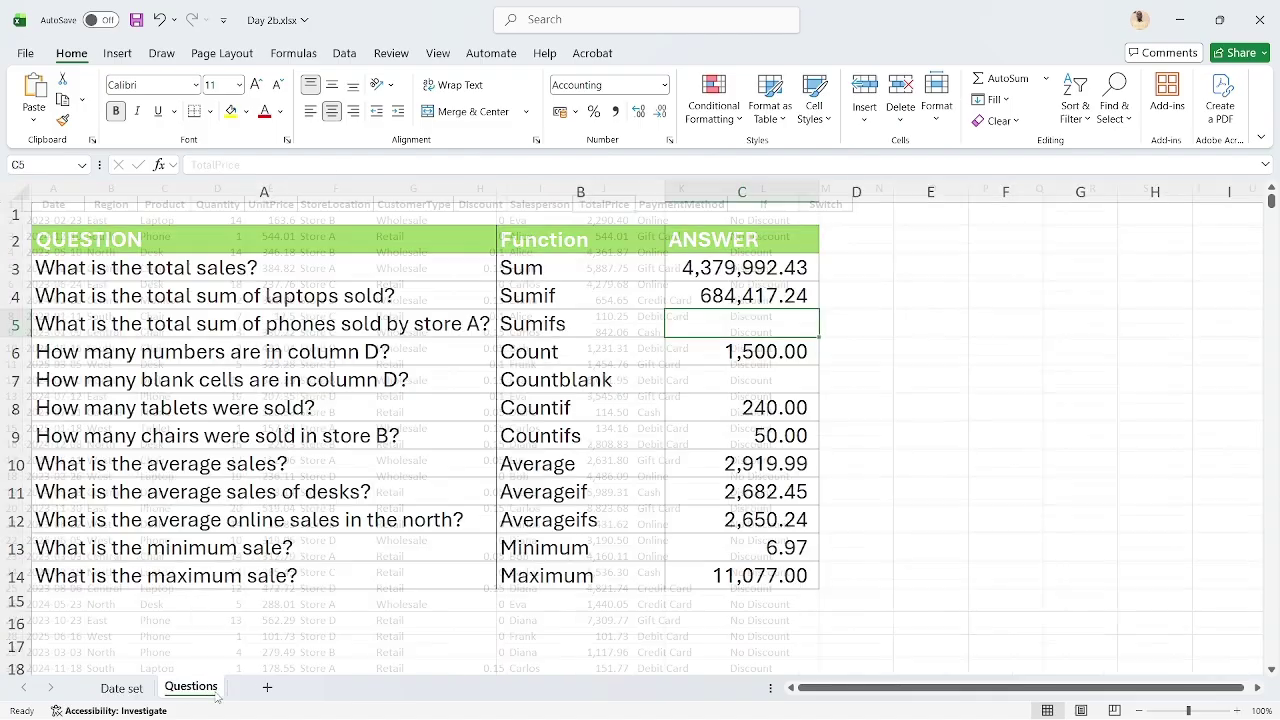
Start a SUMIFS formula in C5 of the Questions sheet with the TotalPrice cells 'Date set'!J2:J1501 as its sum range
text(=)
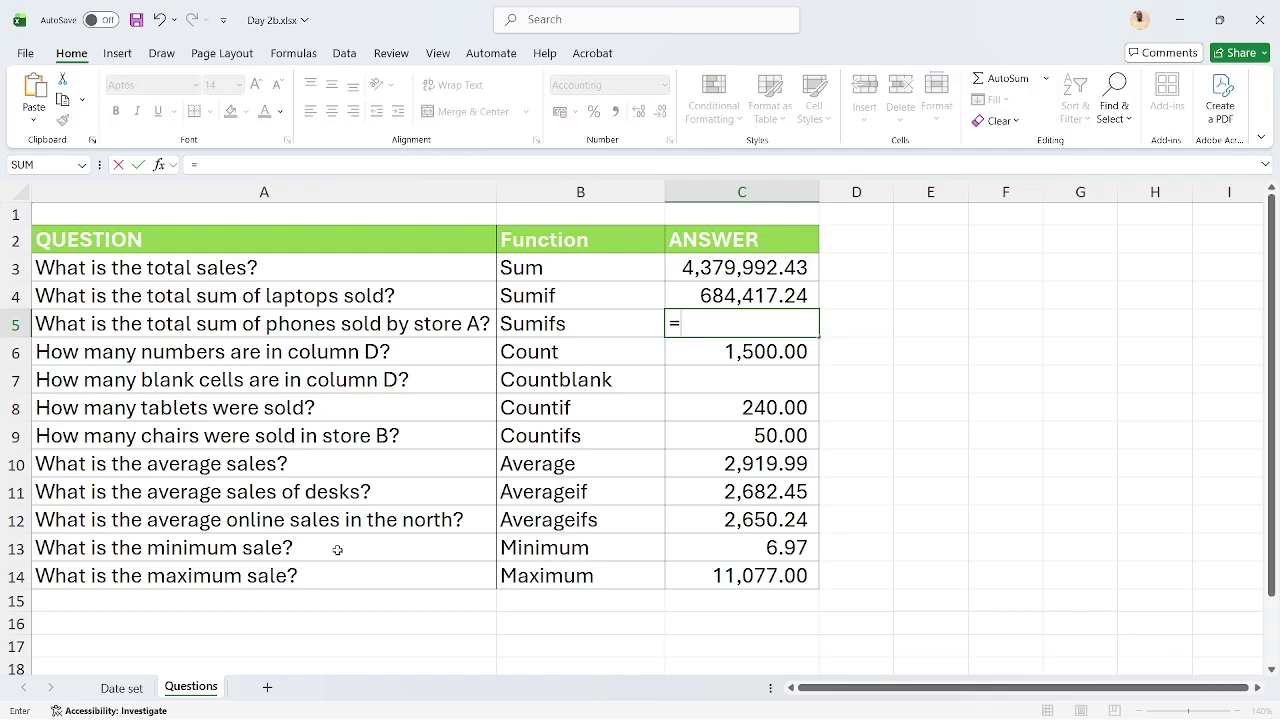
text(SUMIFS()
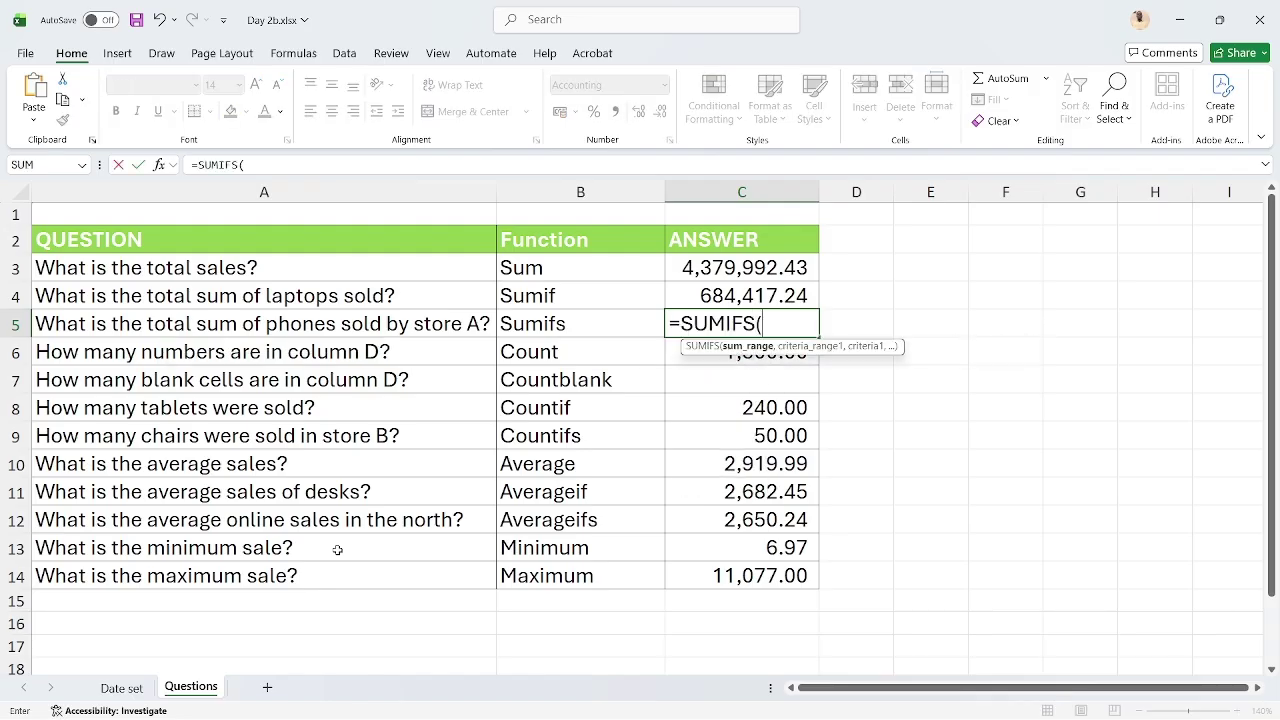
click(122, 687)
click(605, 219)
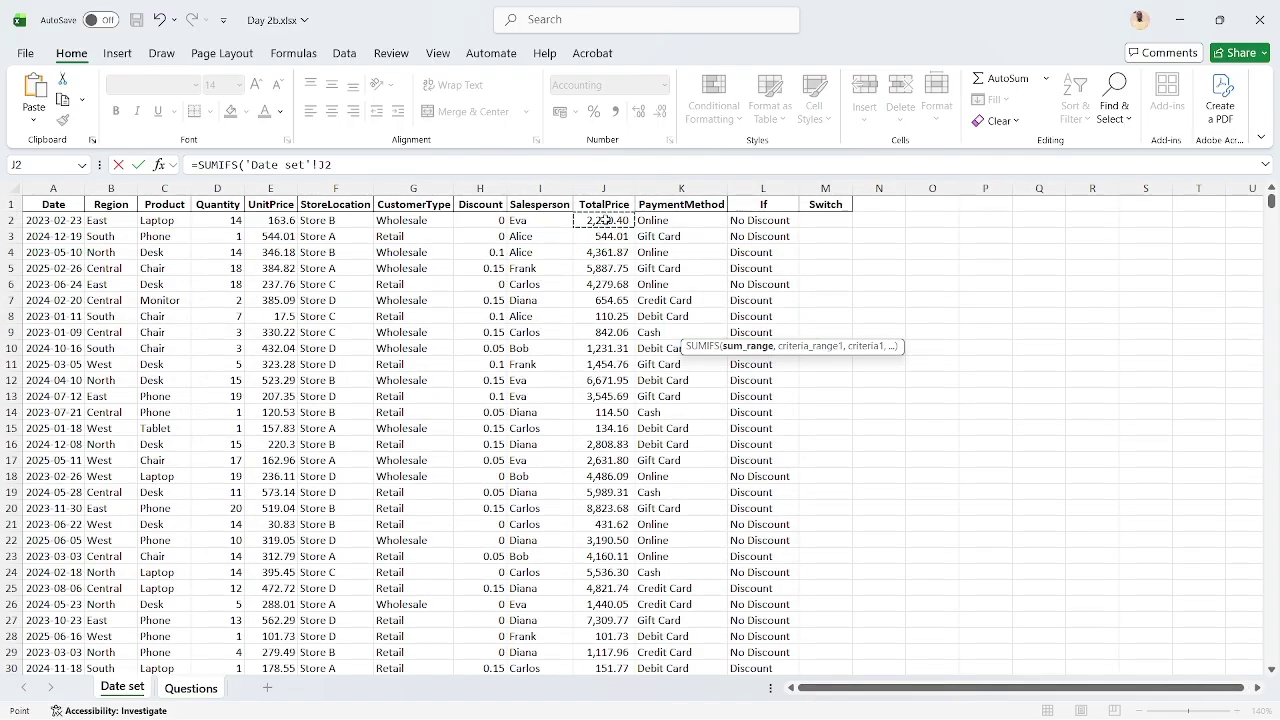
key(ctrl+shift+Down)
text(,)
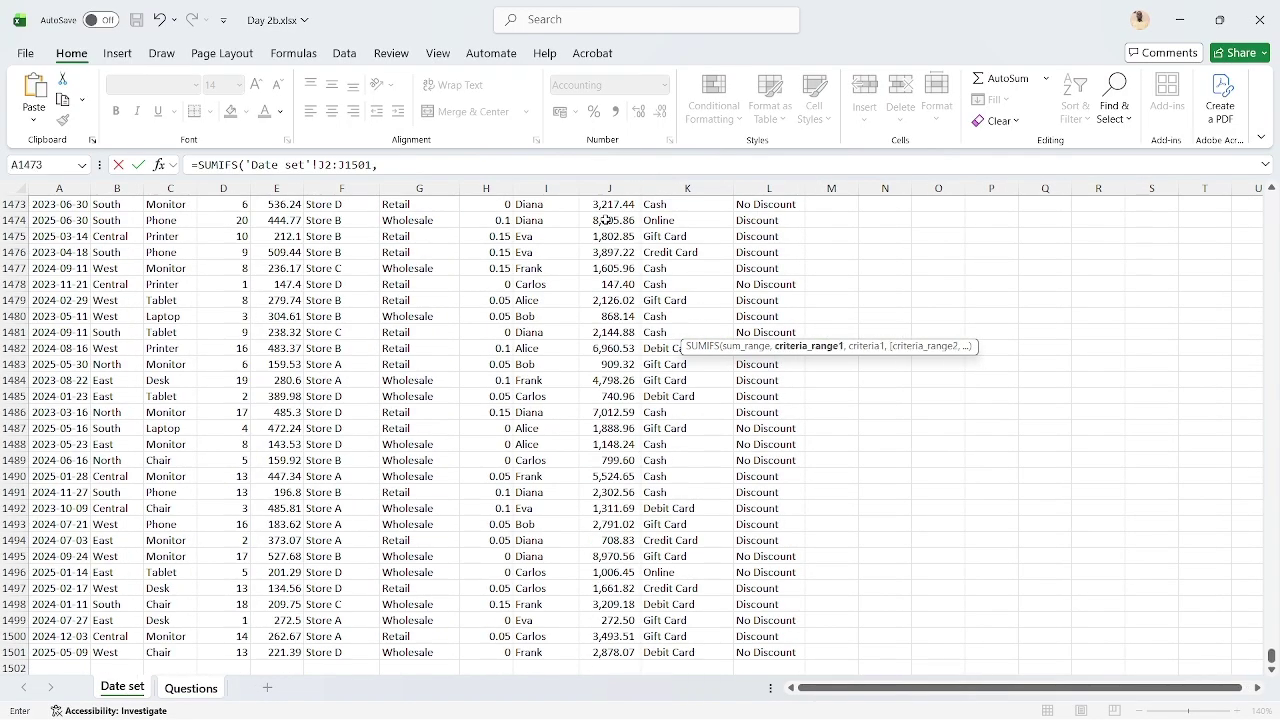
Add the Product cells 'Date set'!C2:C1501 as the first criteria range with the criterion "Phone"
click(170, 269)
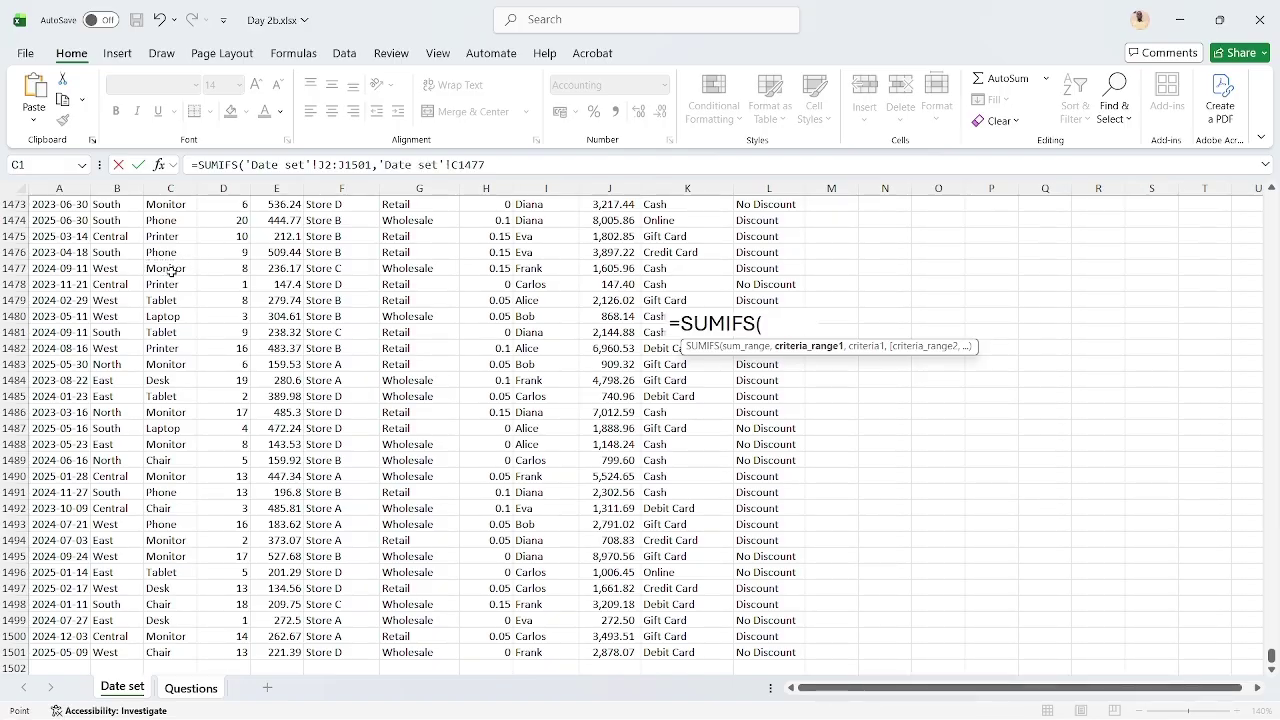
key(ctrl+Up)
key(Down)
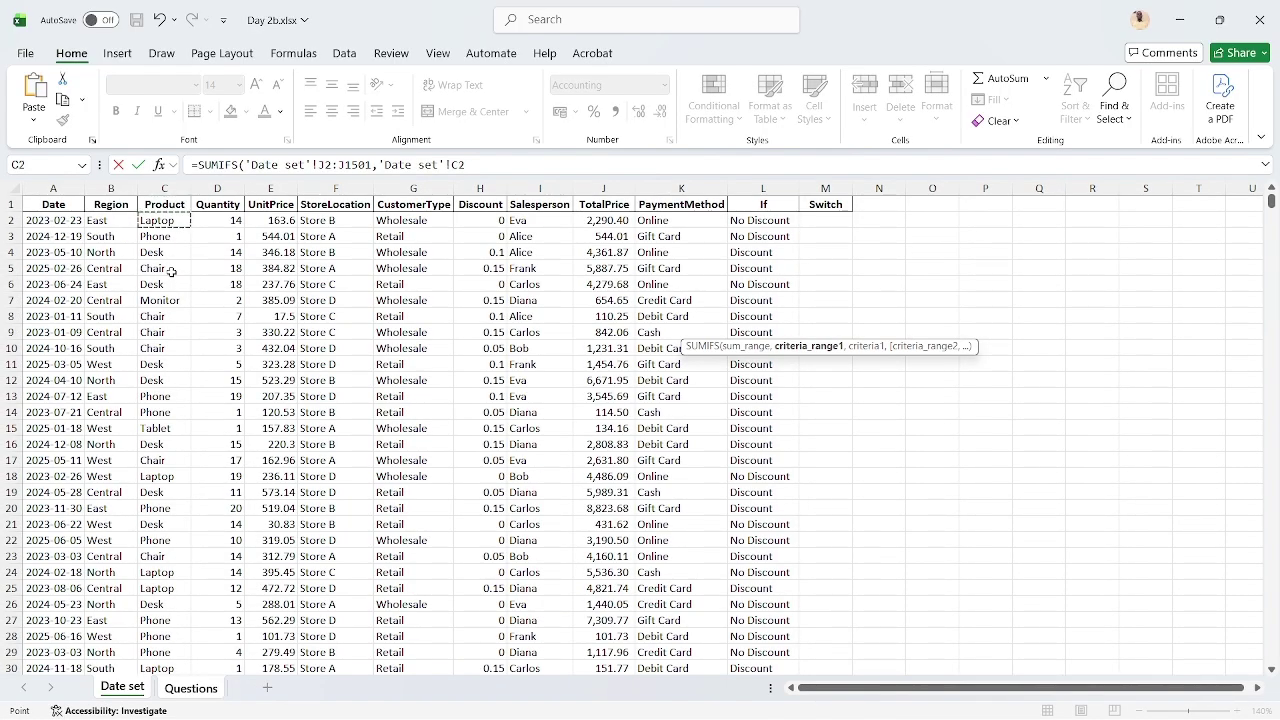
key(ctrl+shift+Down)
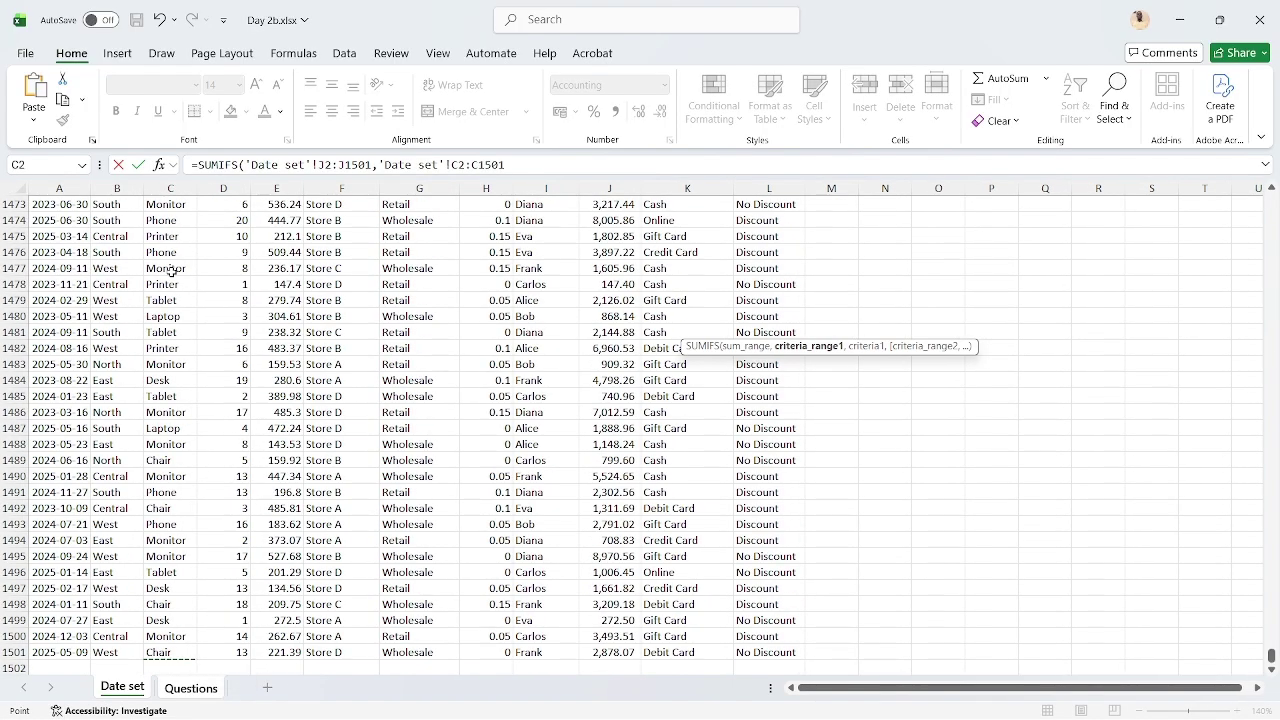
text(,"pHONE",)
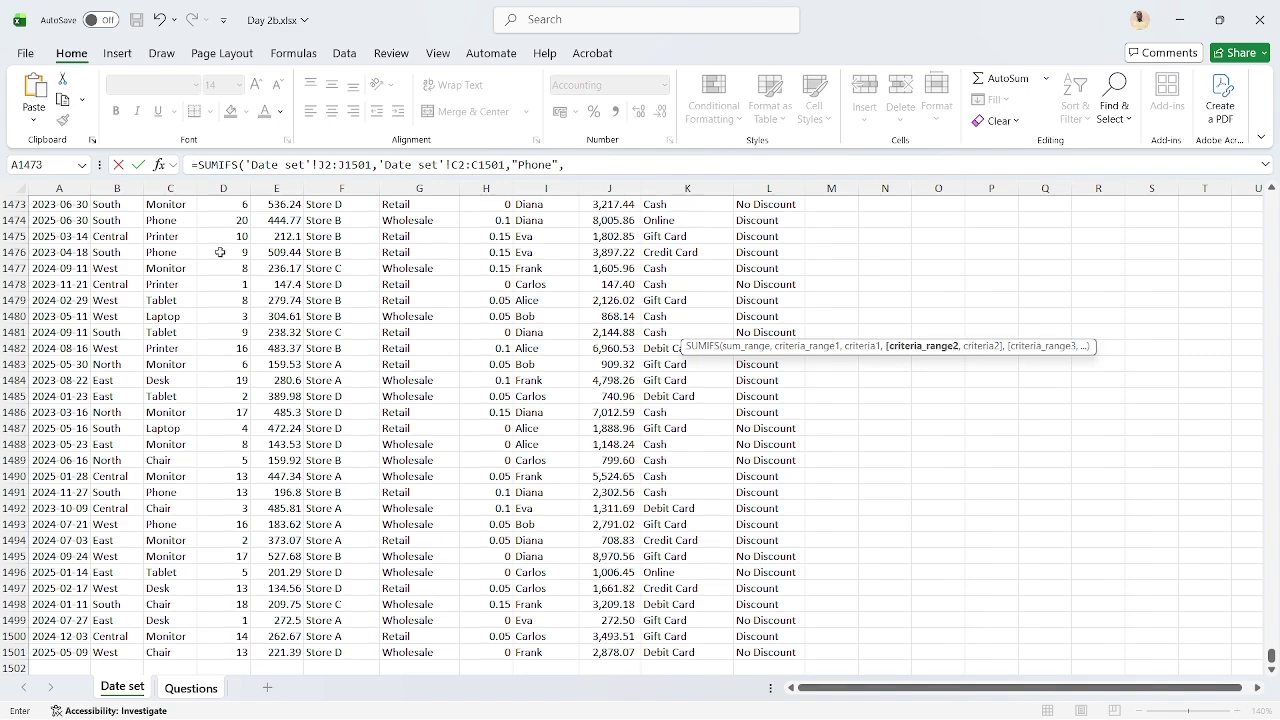
Add the store cells 'Date set'!F2:F1501 with the criterion "Store A" and complete the SUMIFS formula in C5
click(330, 255)
key(ctrl+Up)
key(Down)
key(ctrl+shift+Down)
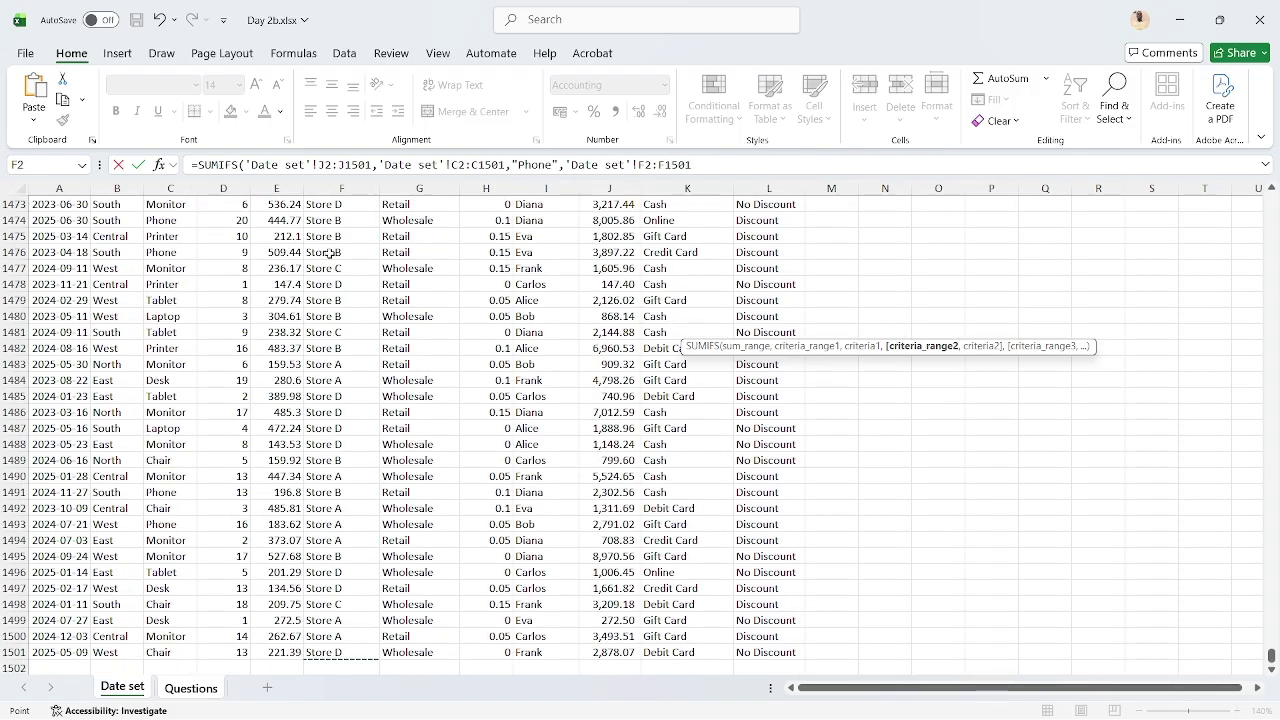
text(,"Store)
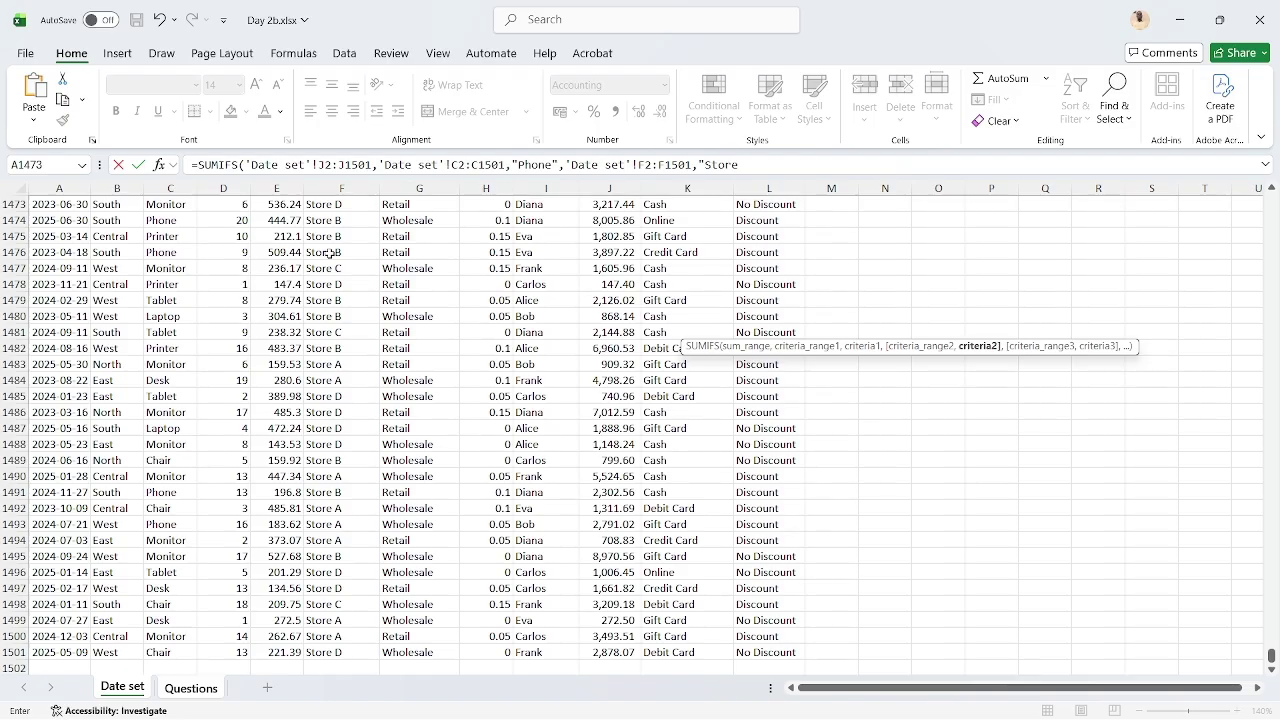
text( A"))
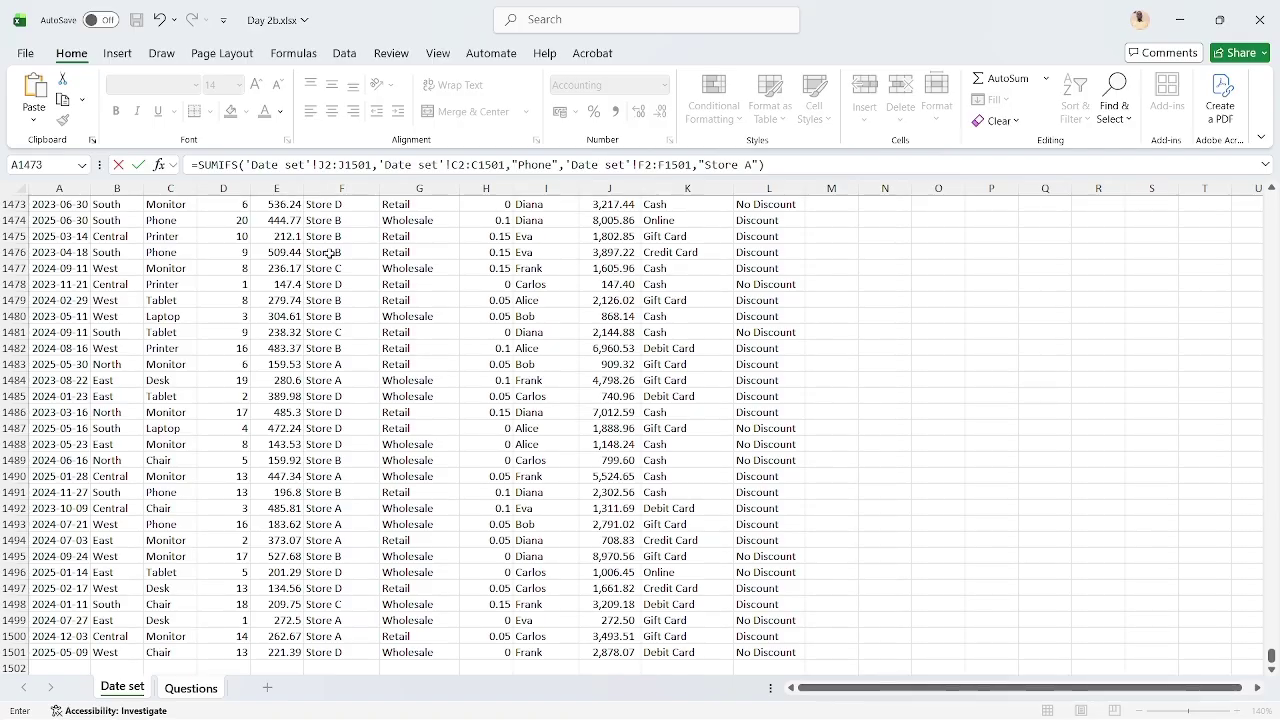
key(Return)
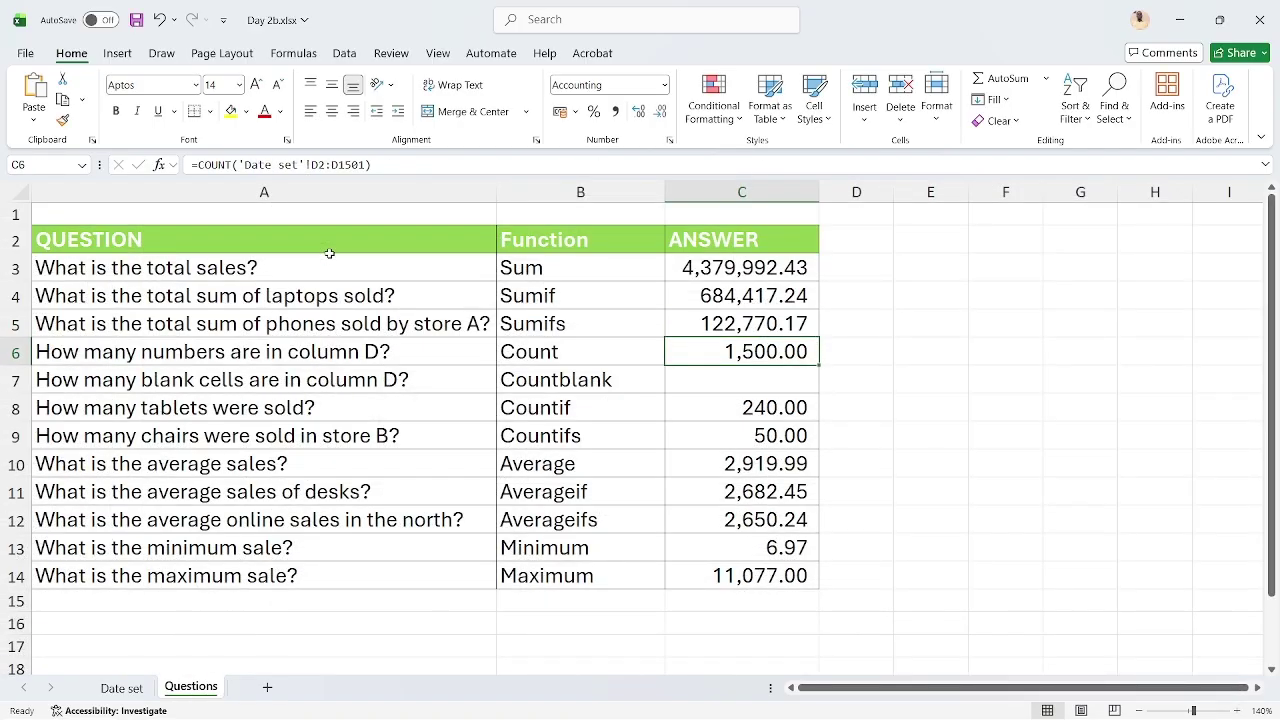
key(Up)
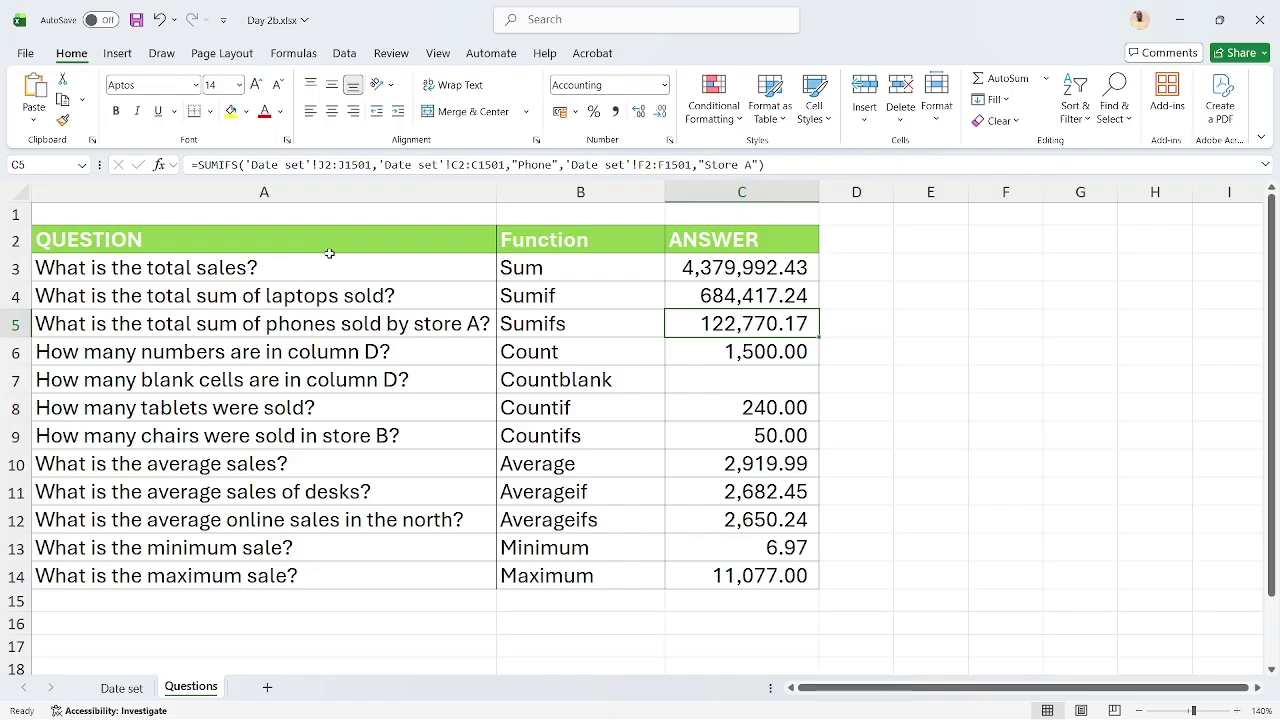
Switch to File Explorer and open the workbook Day 3.xlsx from the 2026 Course materials folder
mouse_move(263, 714)
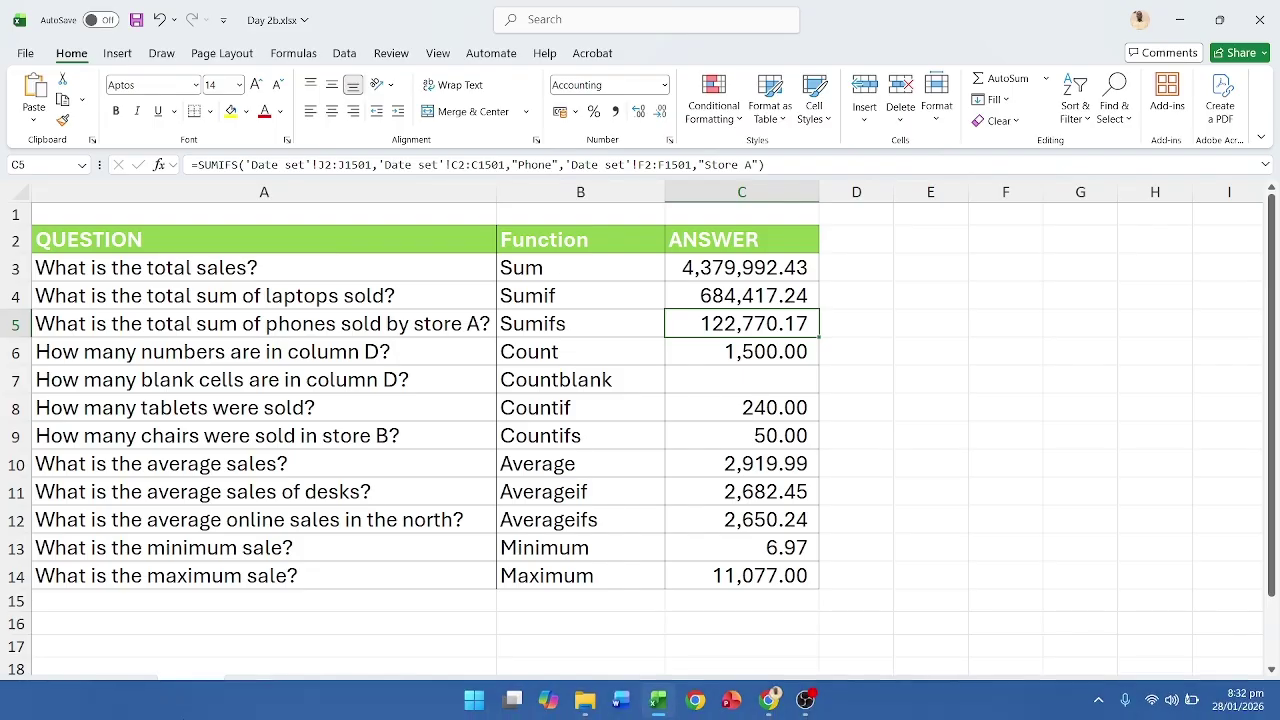
click(584, 700)
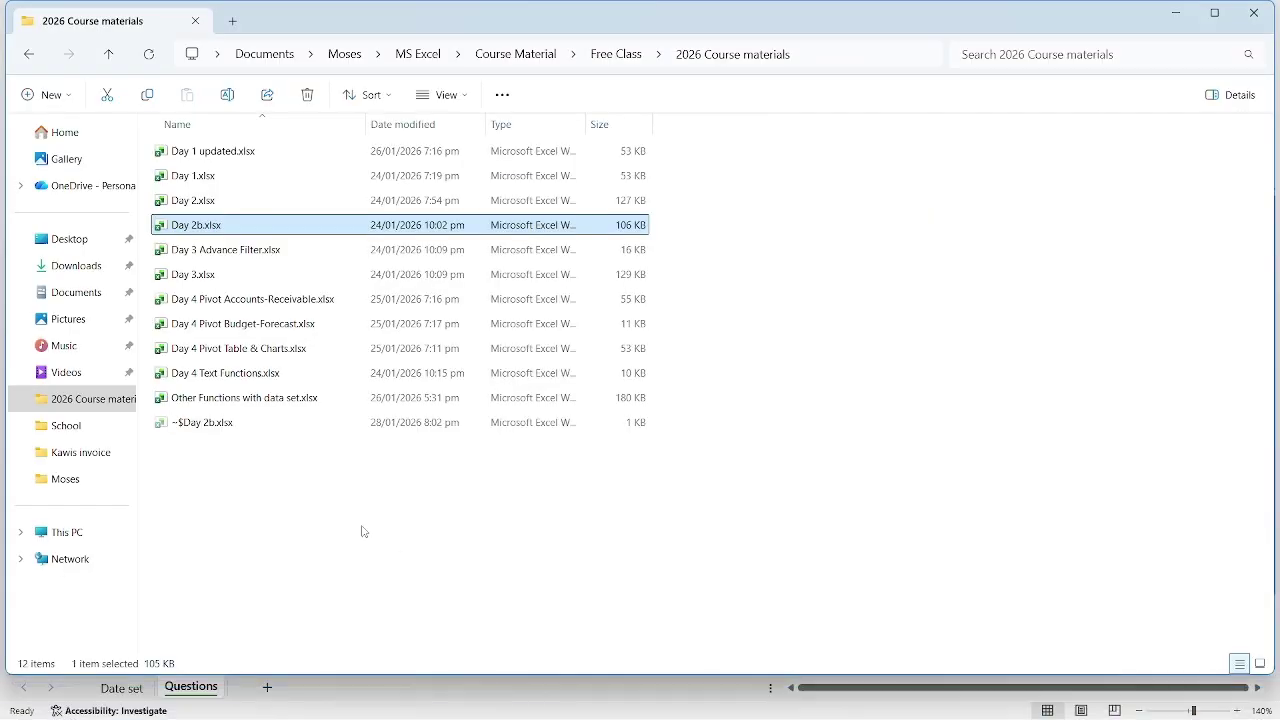
key(Down)
key(Down)
key(Return)
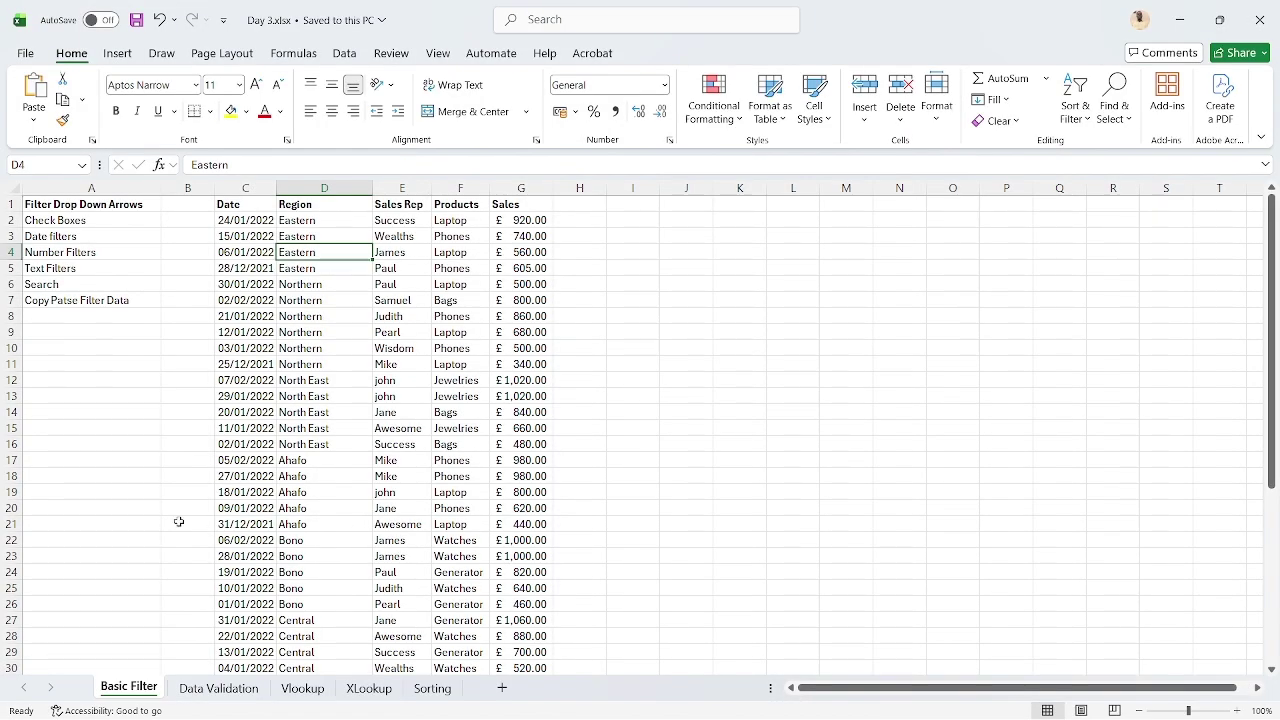
Compare the Sorting and Basic Filter sheets and examine the ProductCategory, PaymentMethod and ReviewRating columns of the Sorting sheet
click(424, 688)
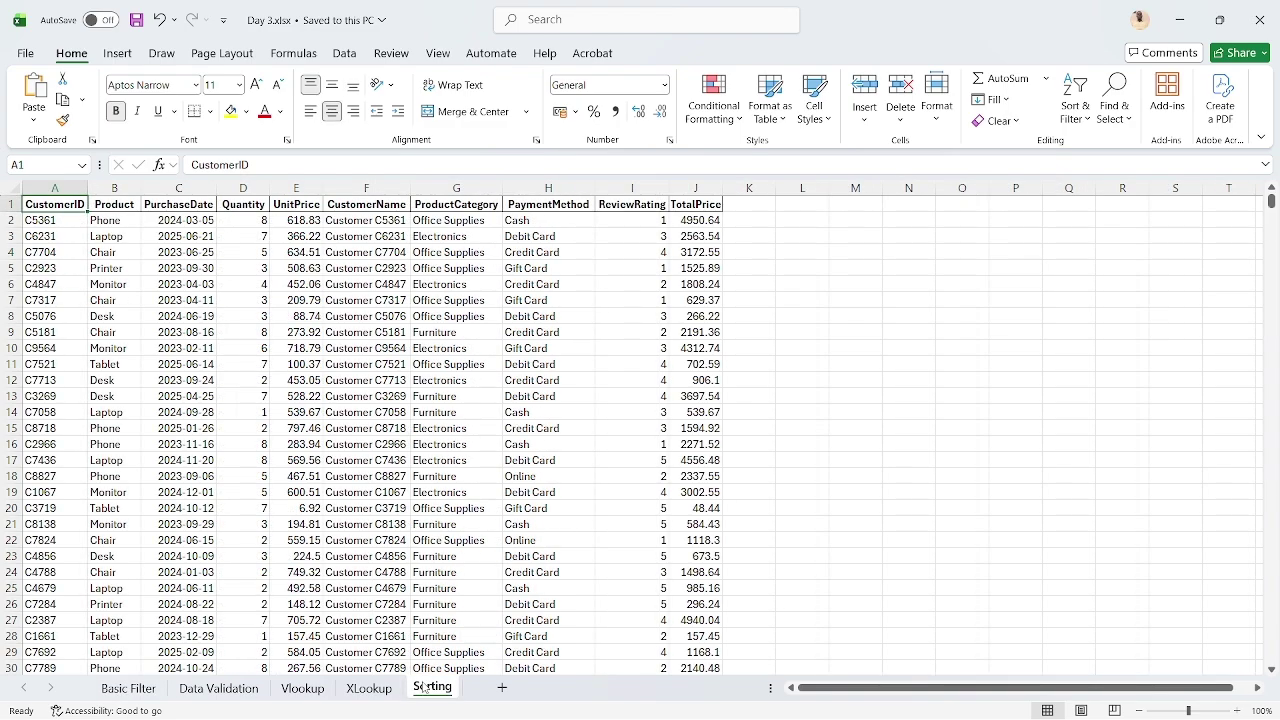
click(129, 692)
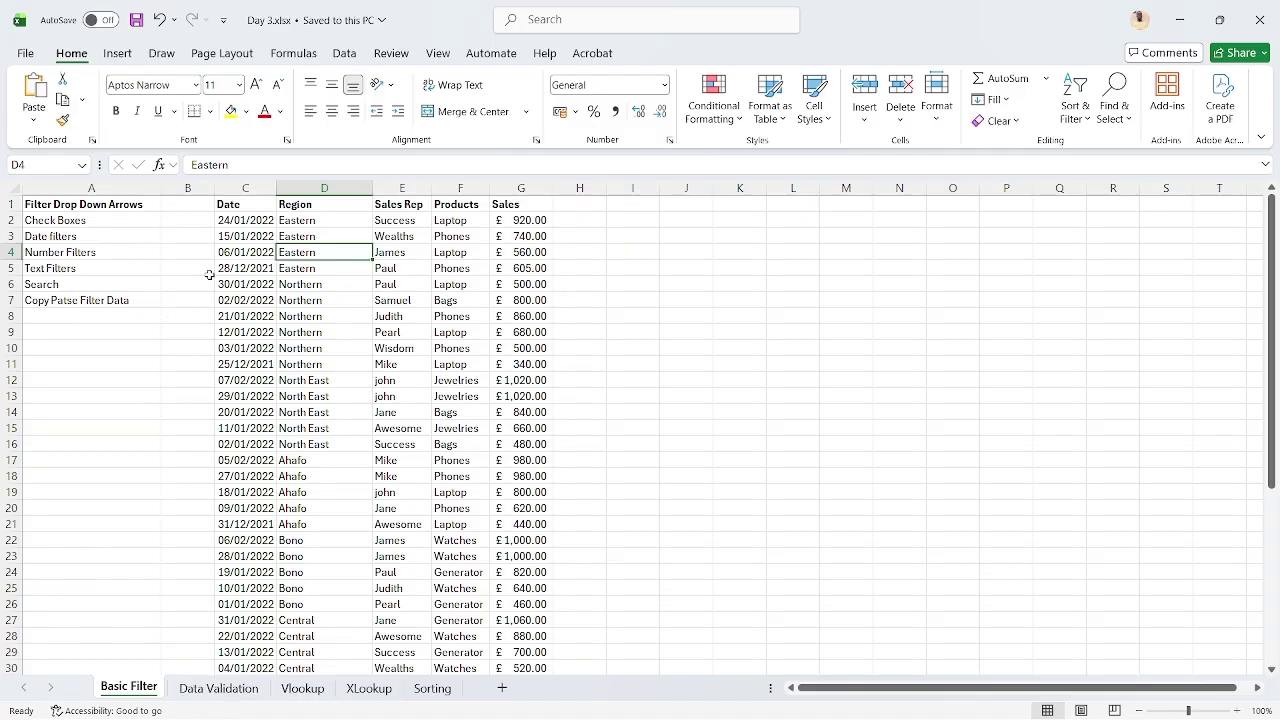
click(432, 688)
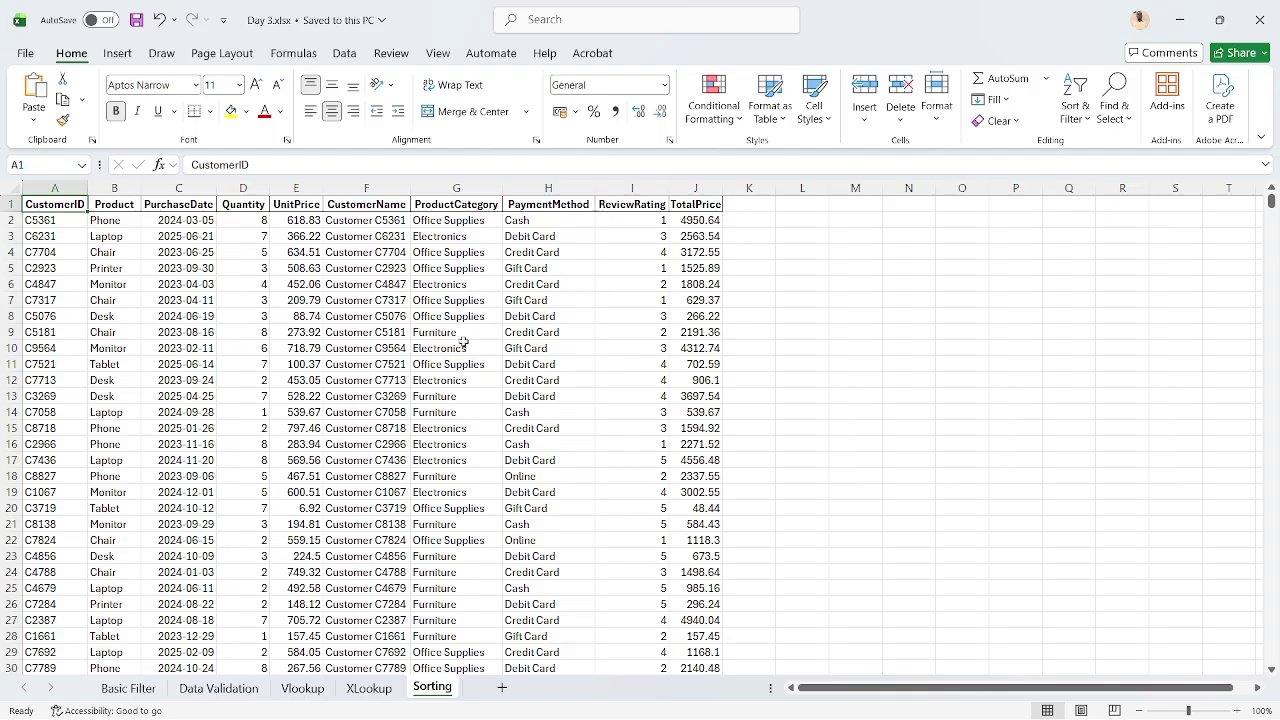
click(453, 206)
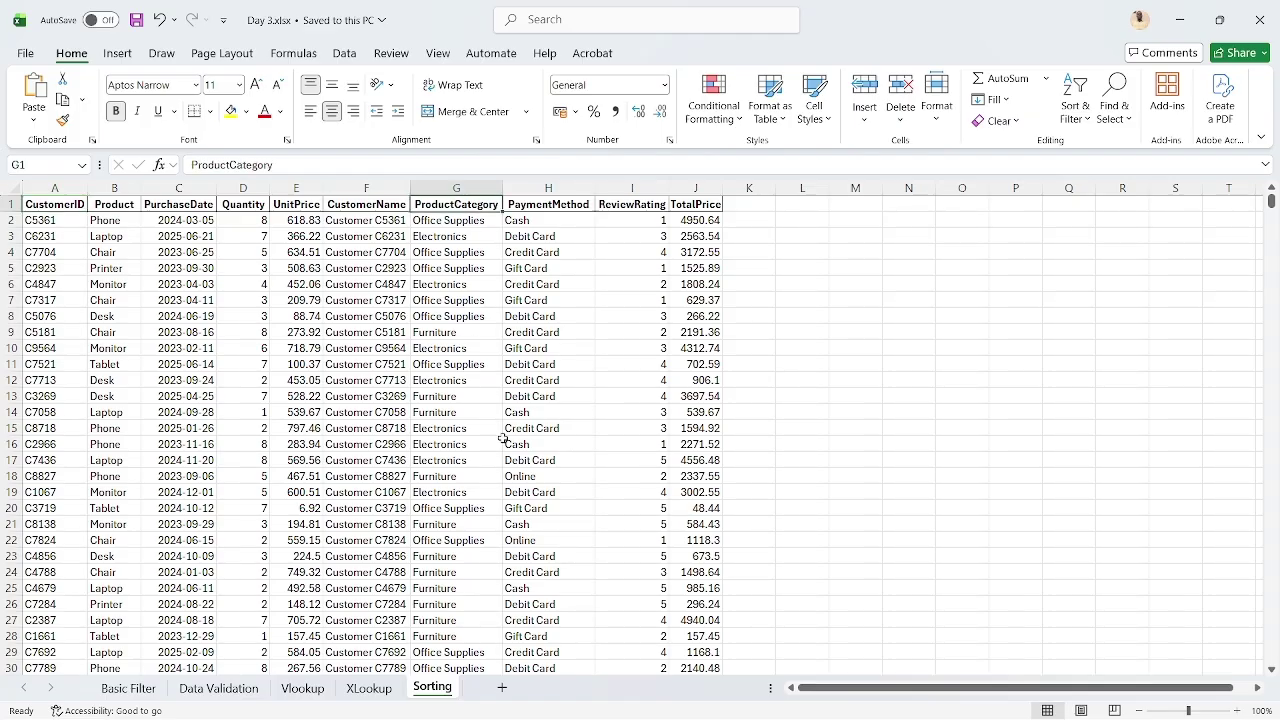
click(562, 207)
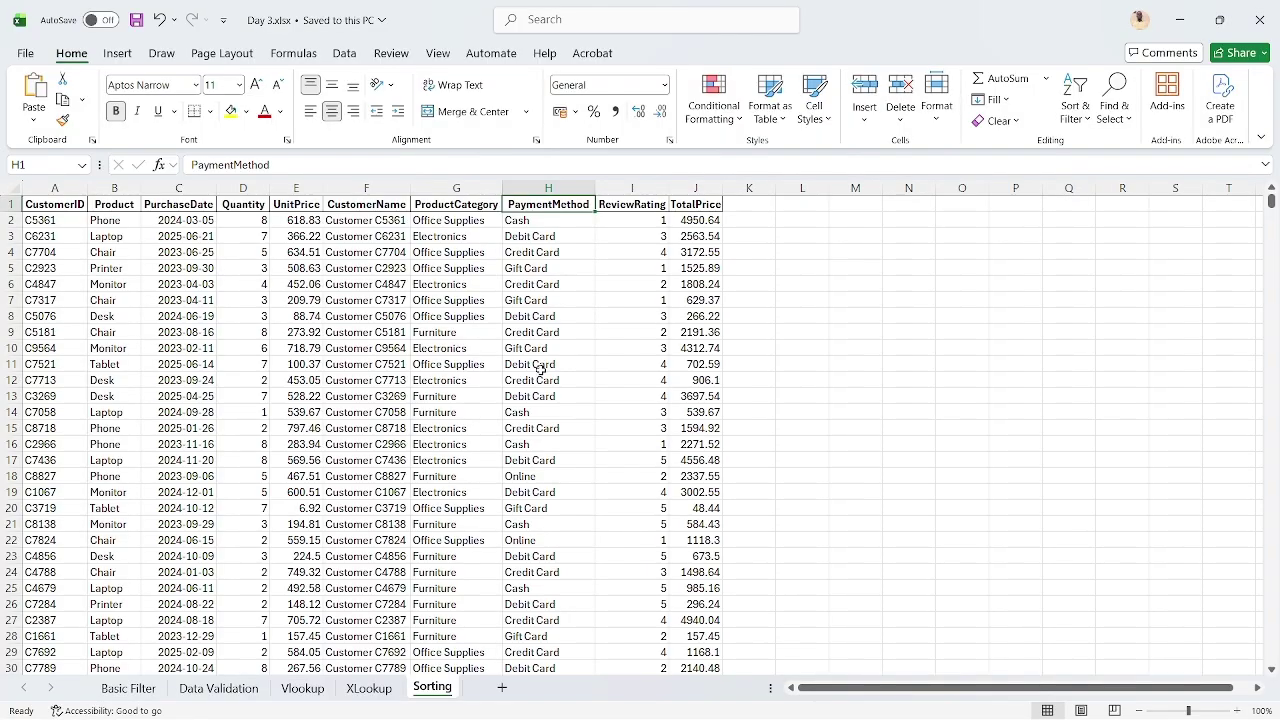
click(655, 204)
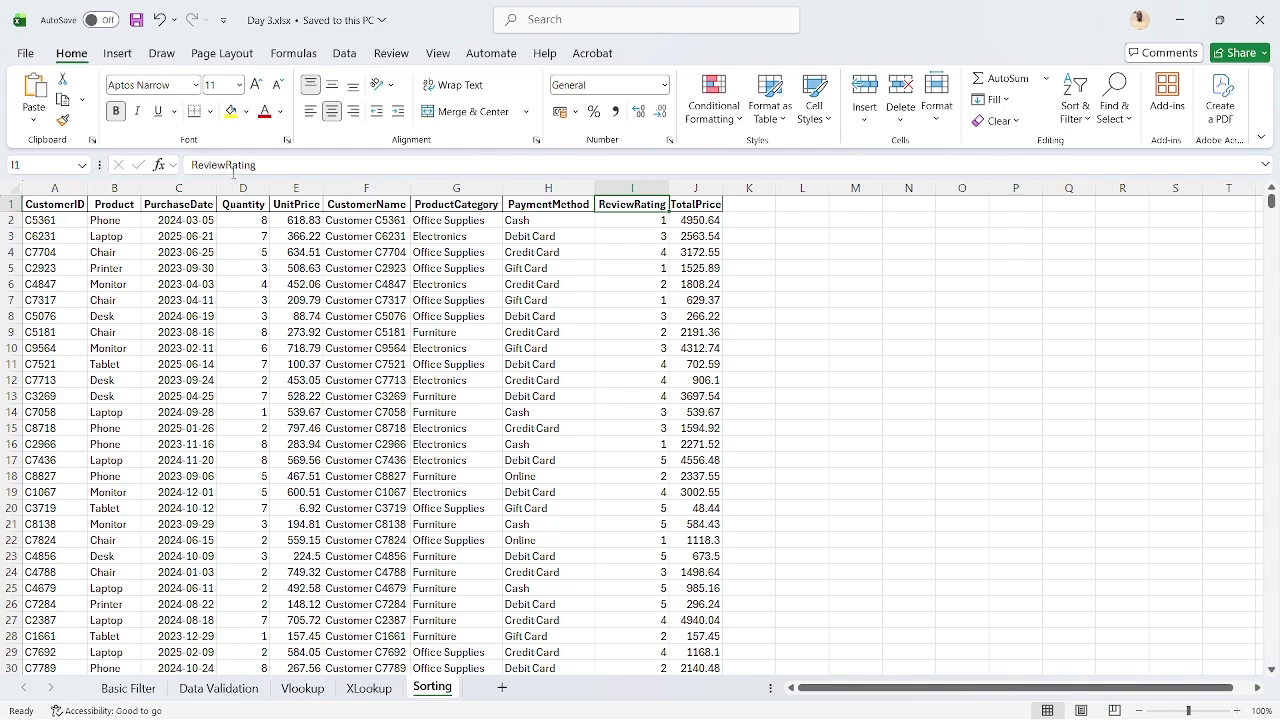
Sort the purchase data on the Sorting sheet by the Product column's cell values in A to Z order
click(66, 204)
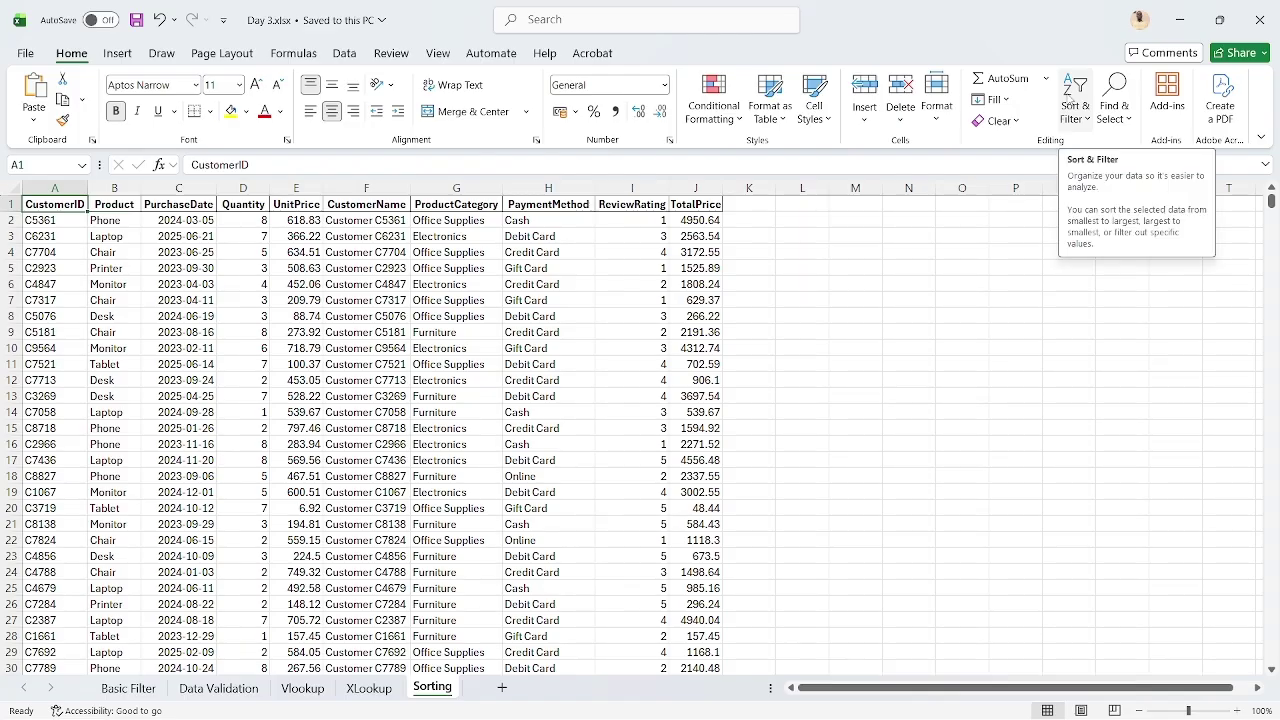
click(1071, 100)
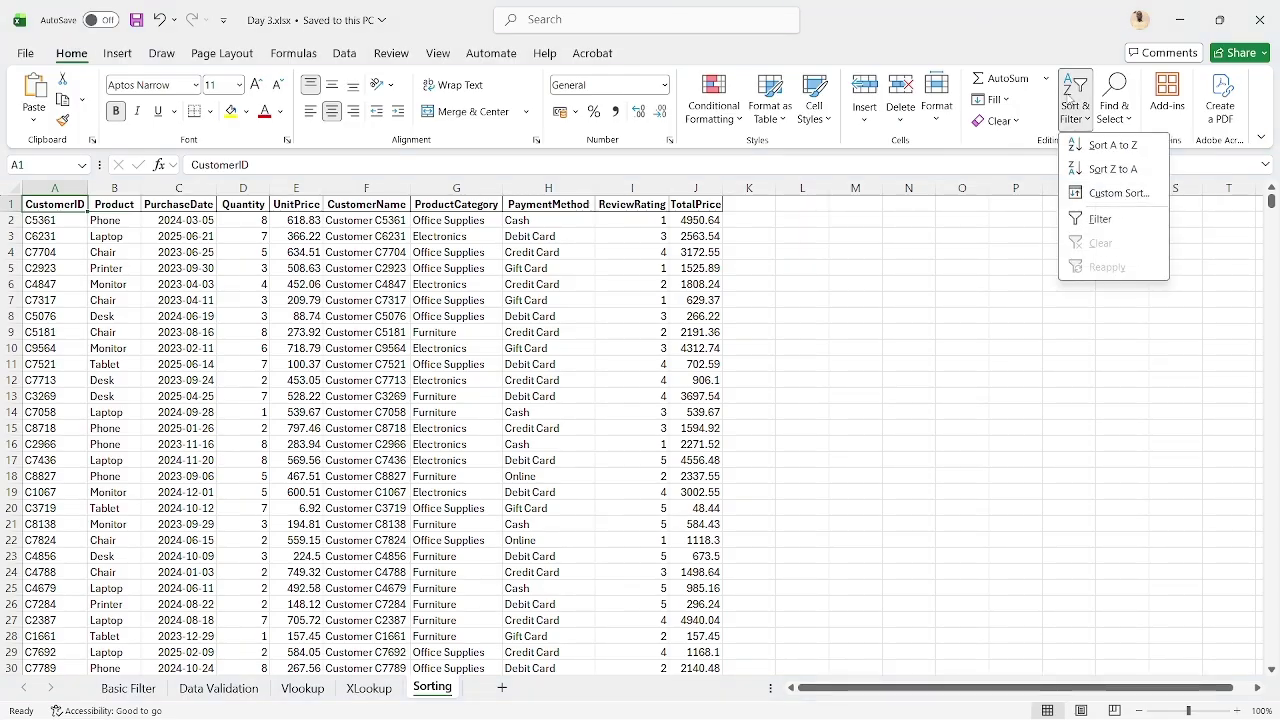
click(346, 55)
click(346, 55)
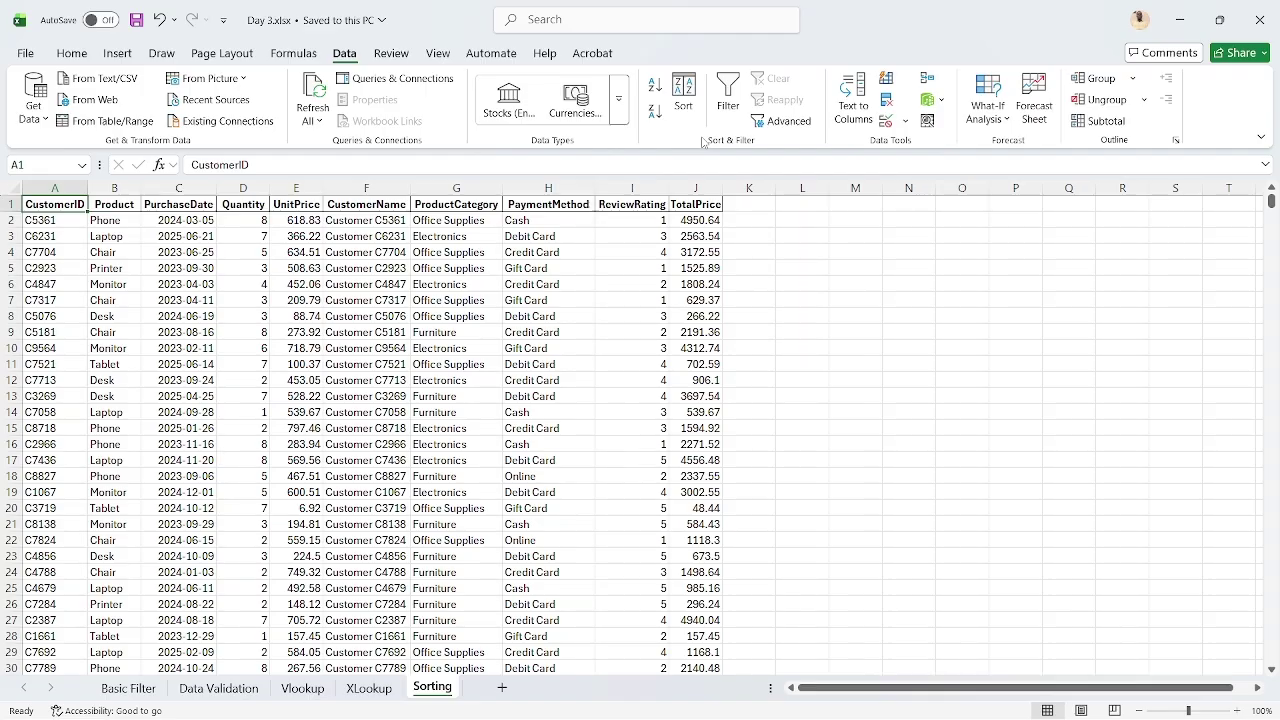
click(686, 96)
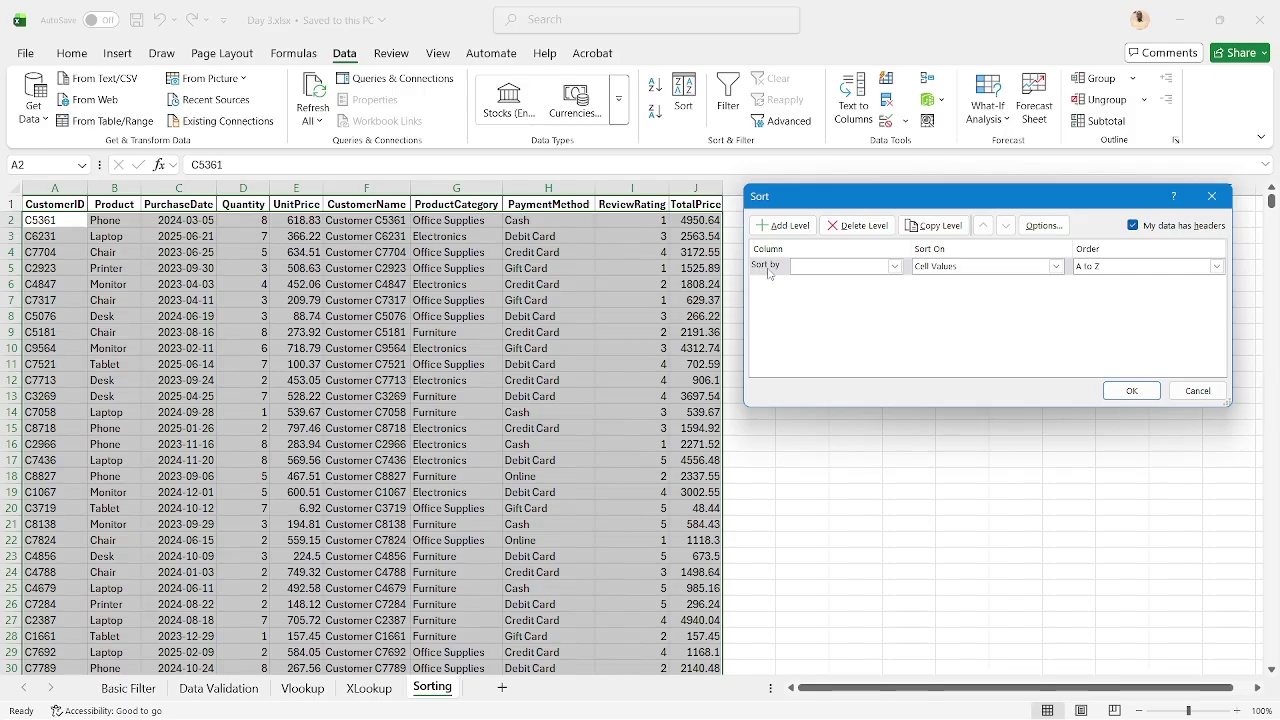
click(894, 267)
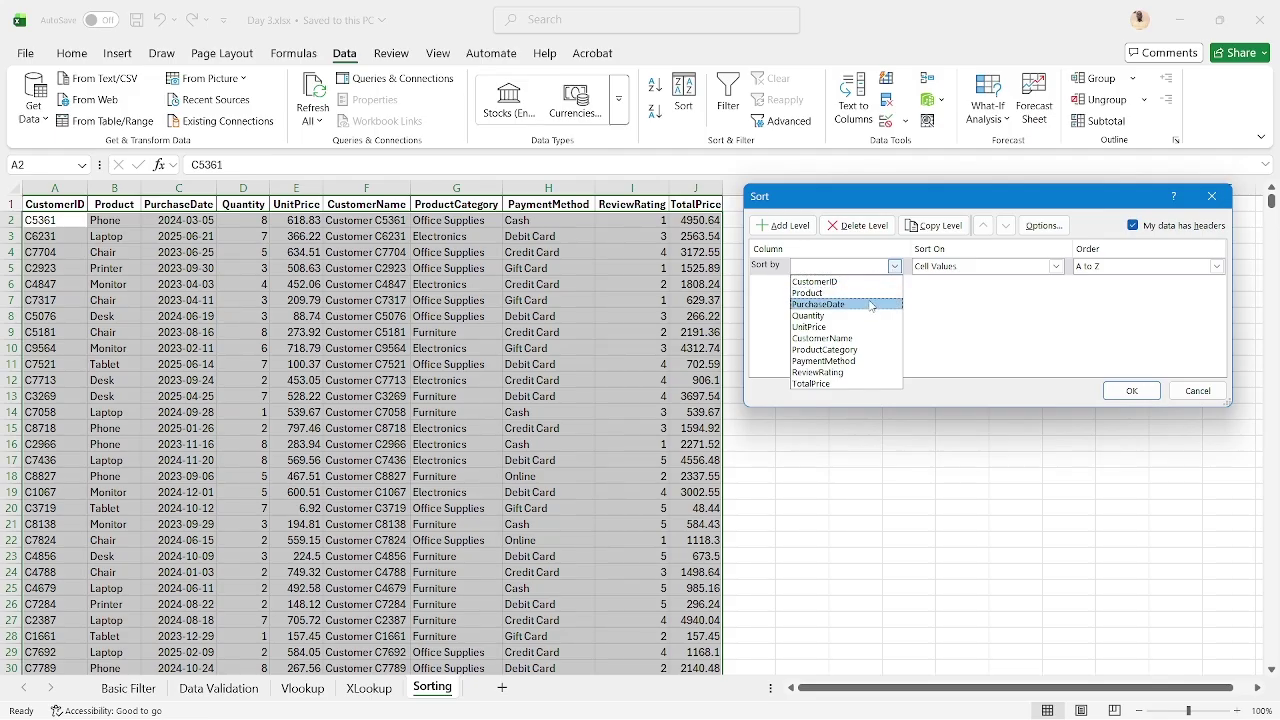
click(871, 304)
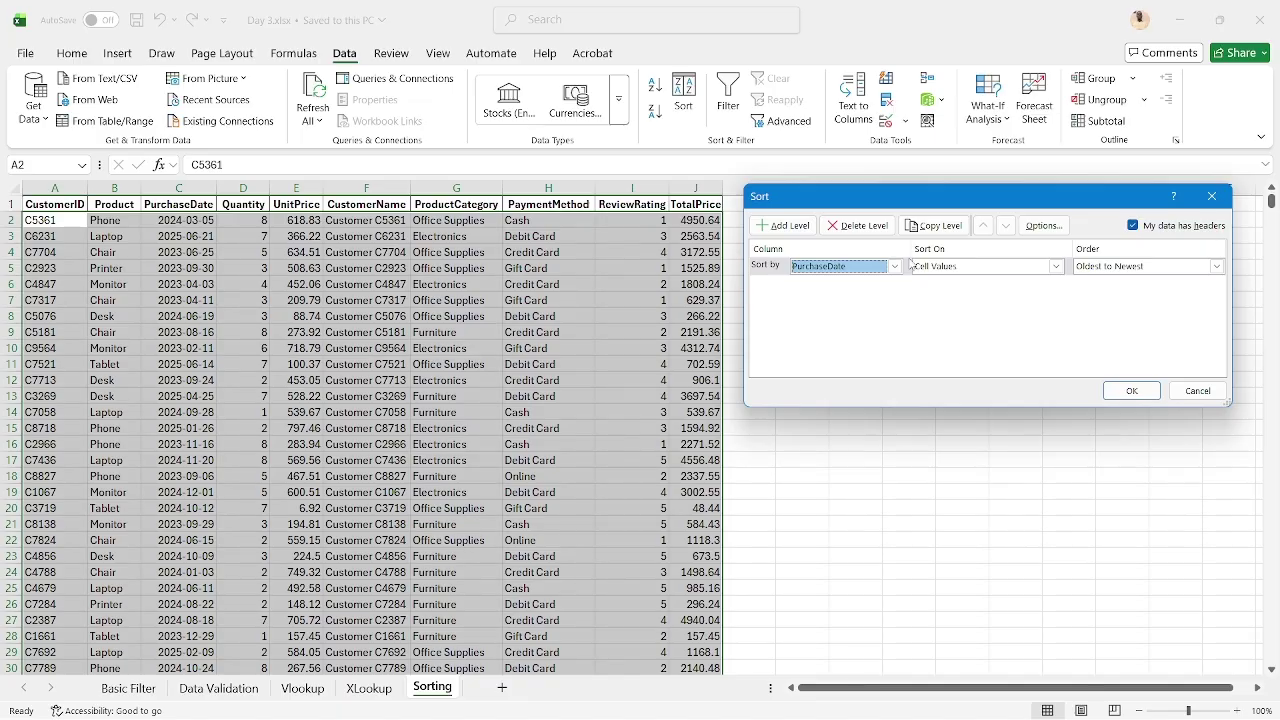
click(895, 266)
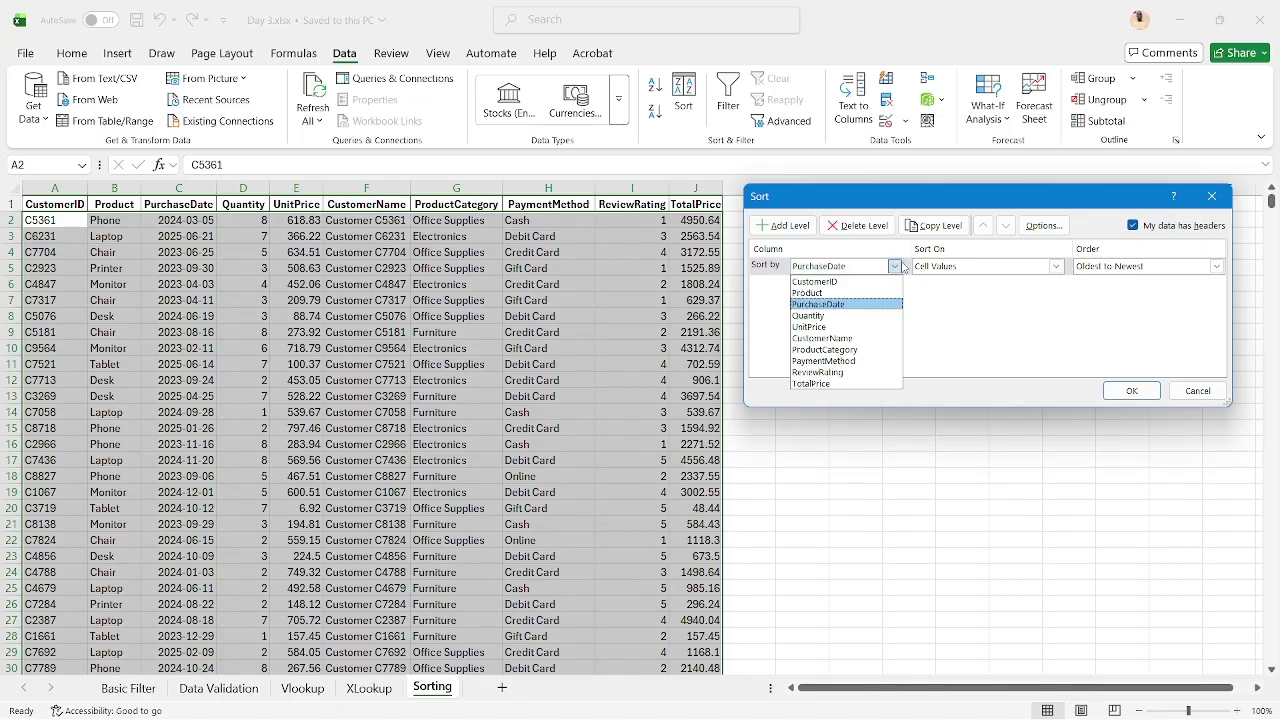
click(873, 294)
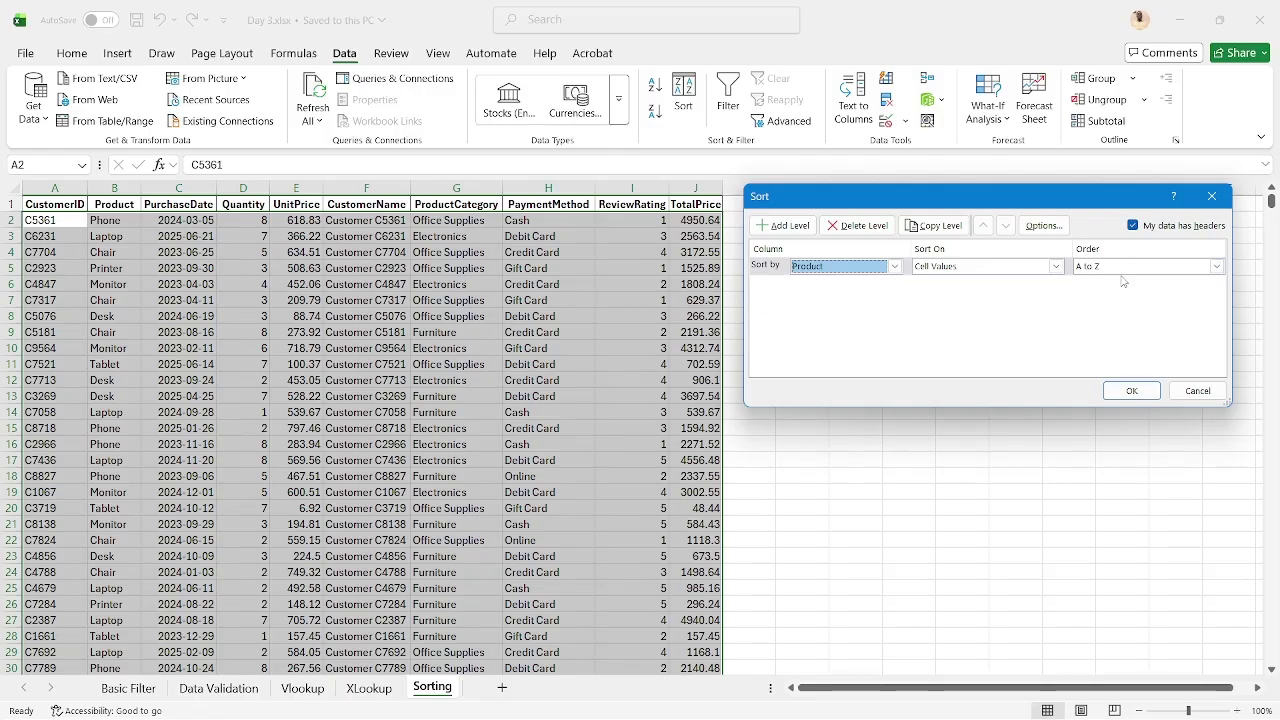
click(1133, 390)
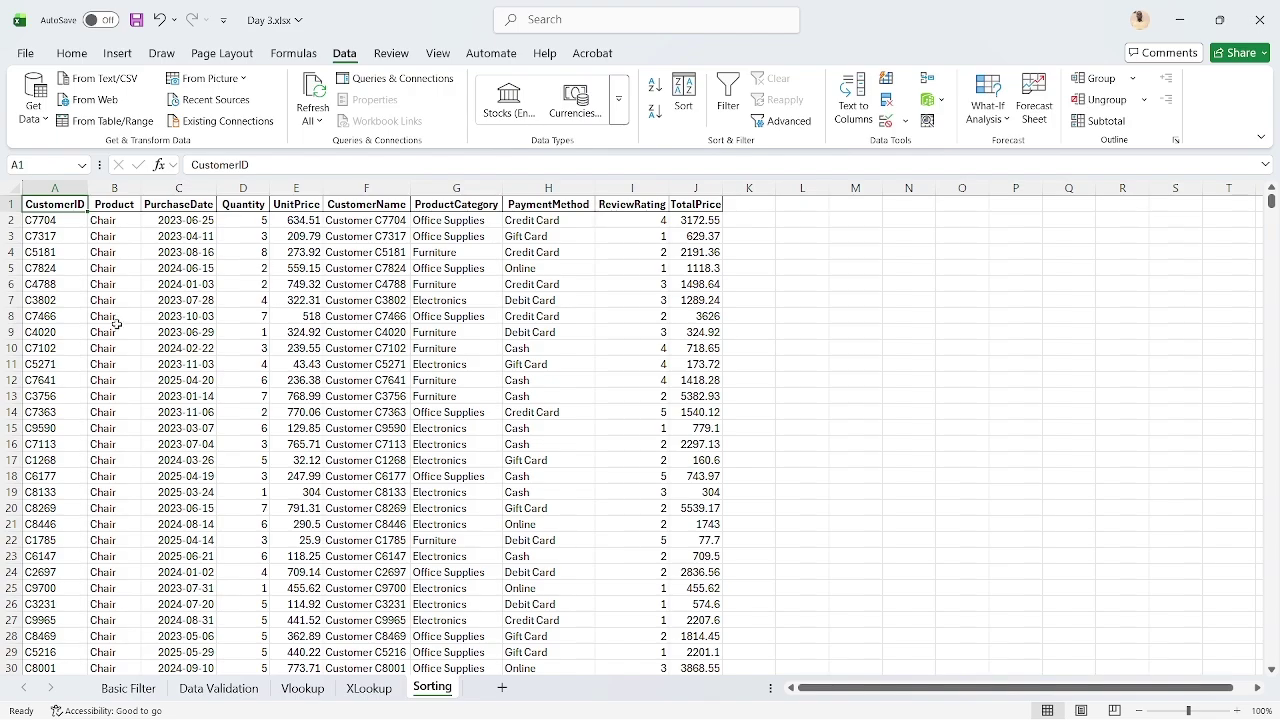
Examine the order of the Product values down the sorted rows and undo the Product sort
scroll(116, 324, down, 11)
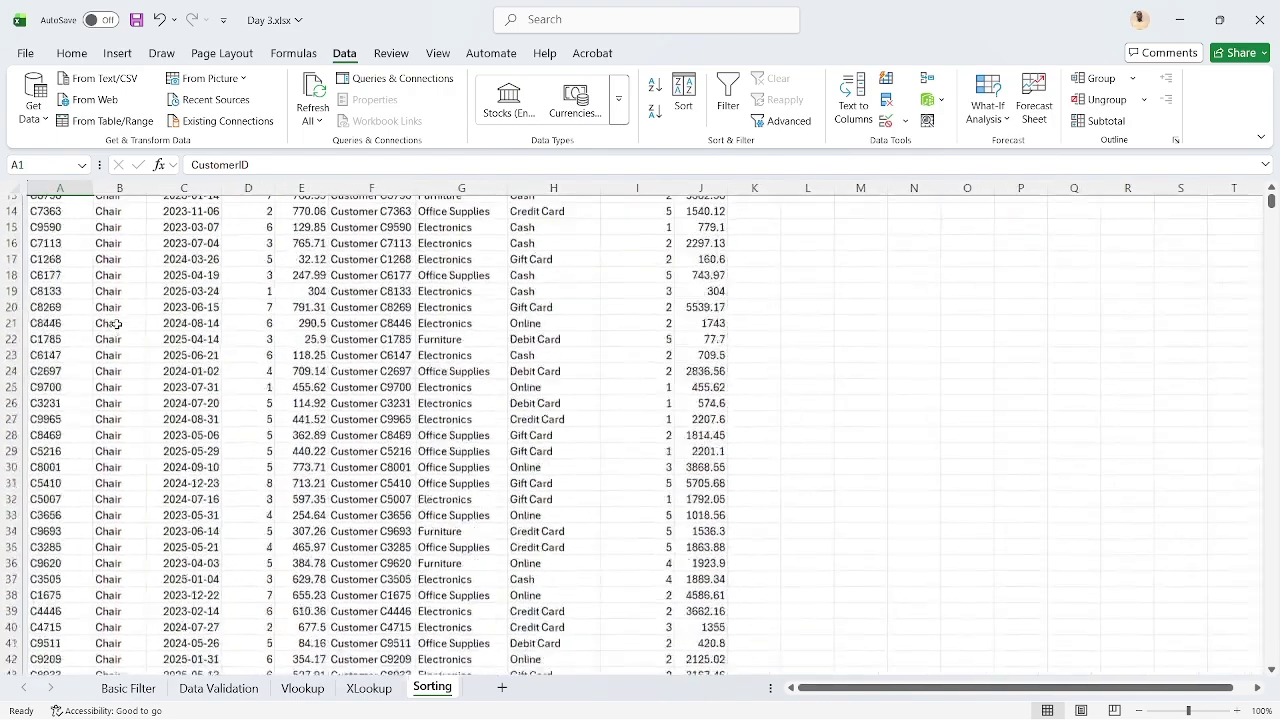
scroll(116, 324, down, 20)
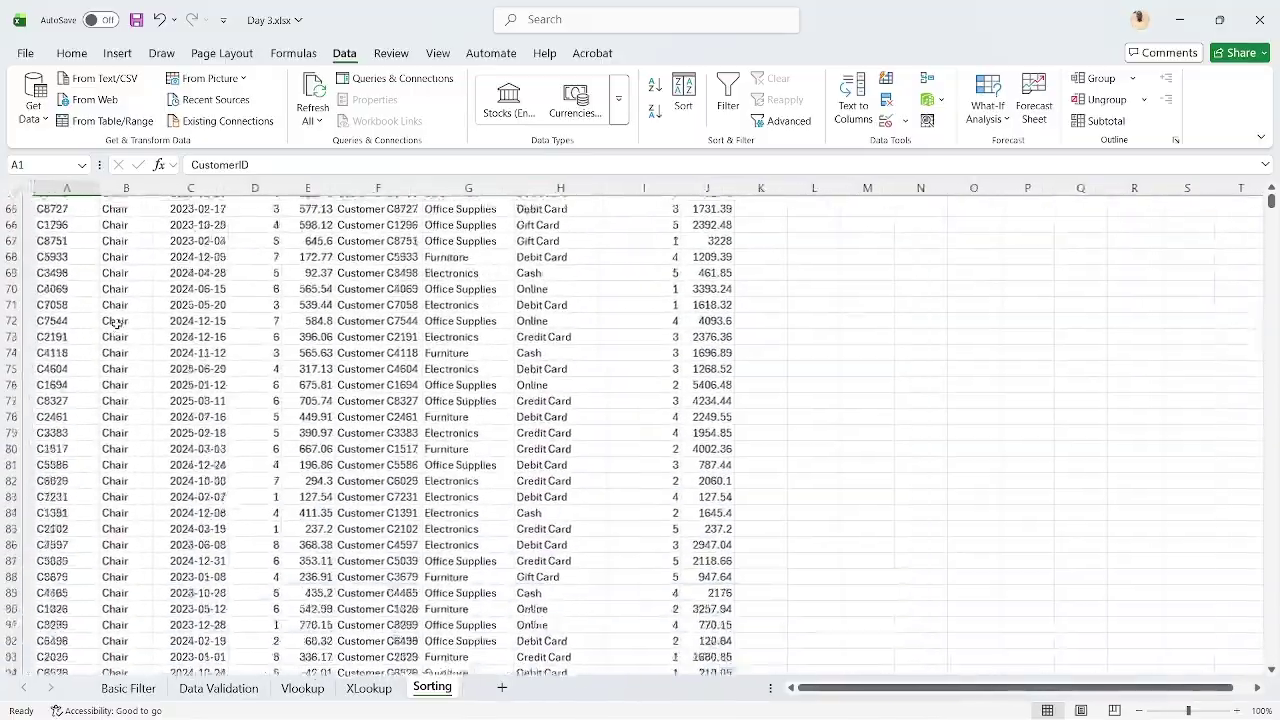
scroll(116, 324, down, 20)
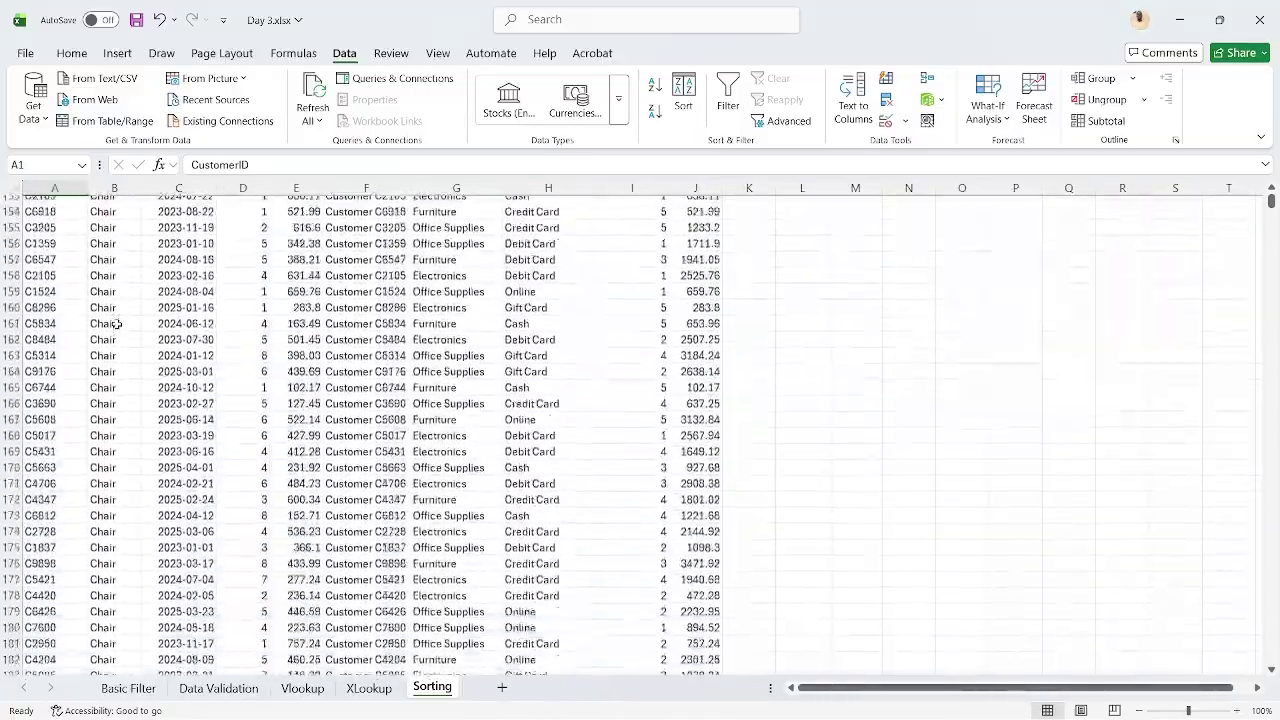
scroll(116, 324, down, 11)
scroll(116, 324, up, 7)
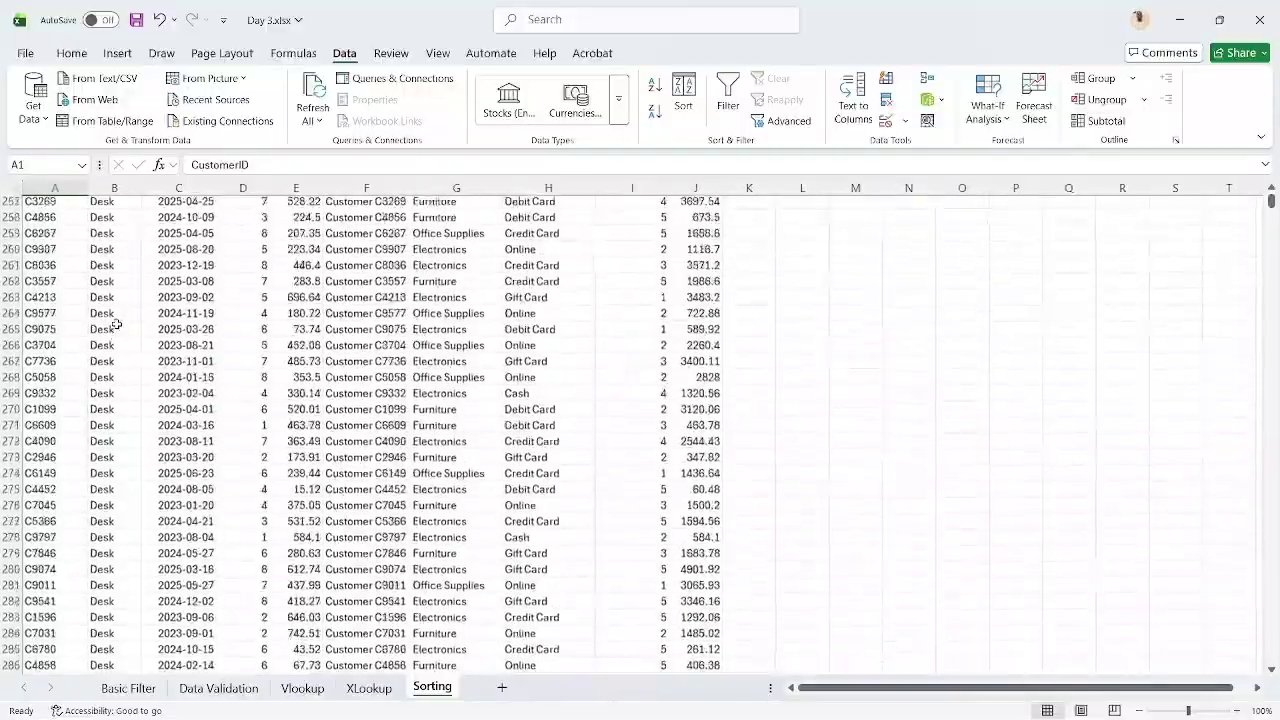
scroll(116, 324, down, 2)
scroll(116, 324, down, 20)
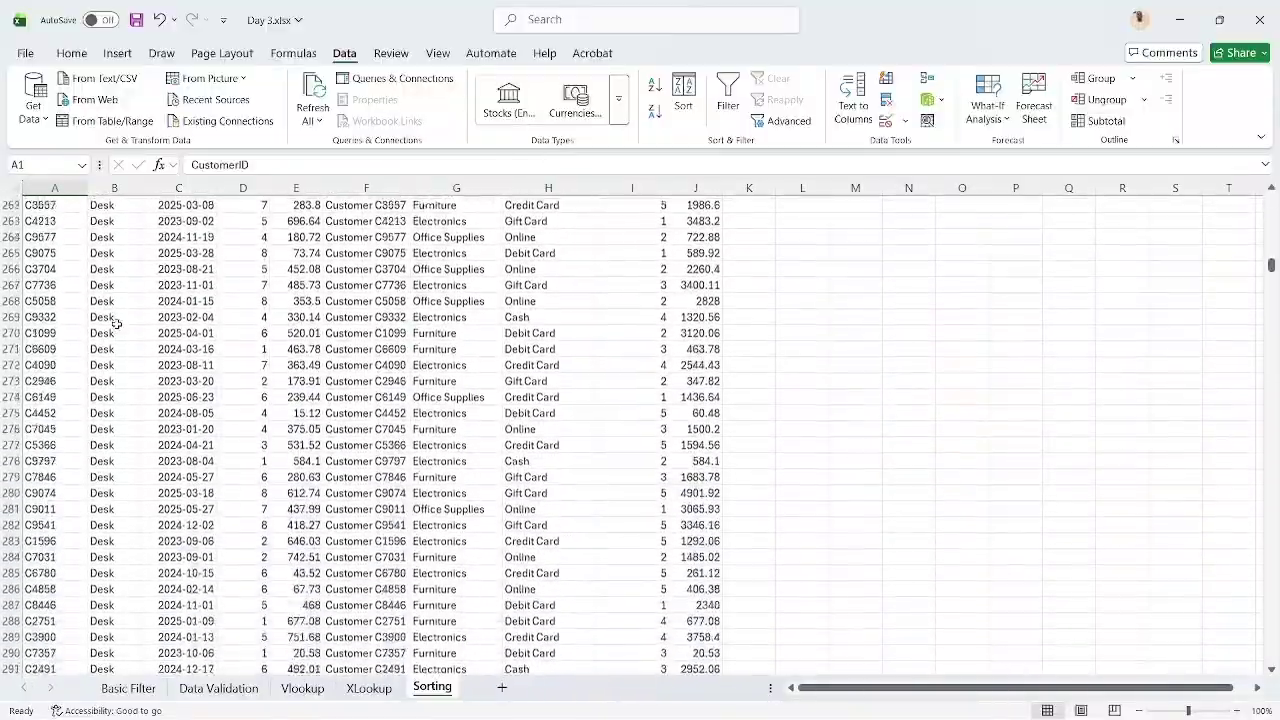
scroll(116, 324, down, 14)
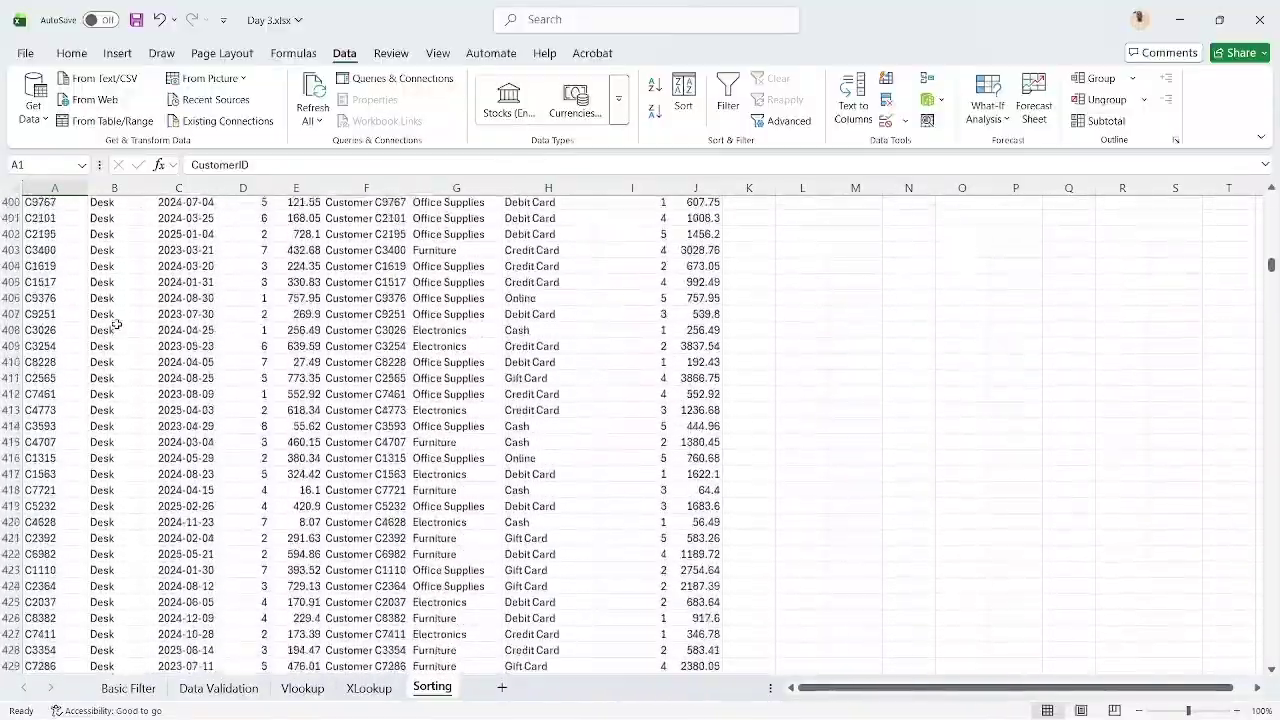
scroll(116, 324, up, 20)
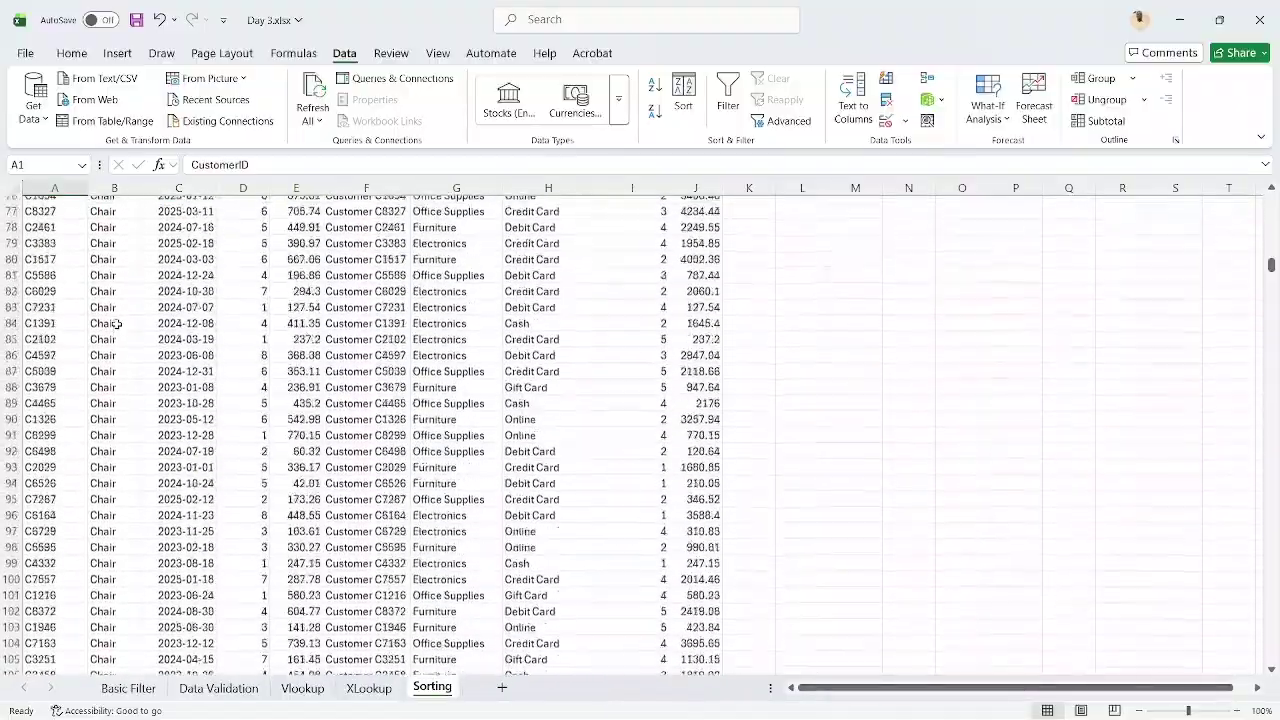
key(ctrl+z)
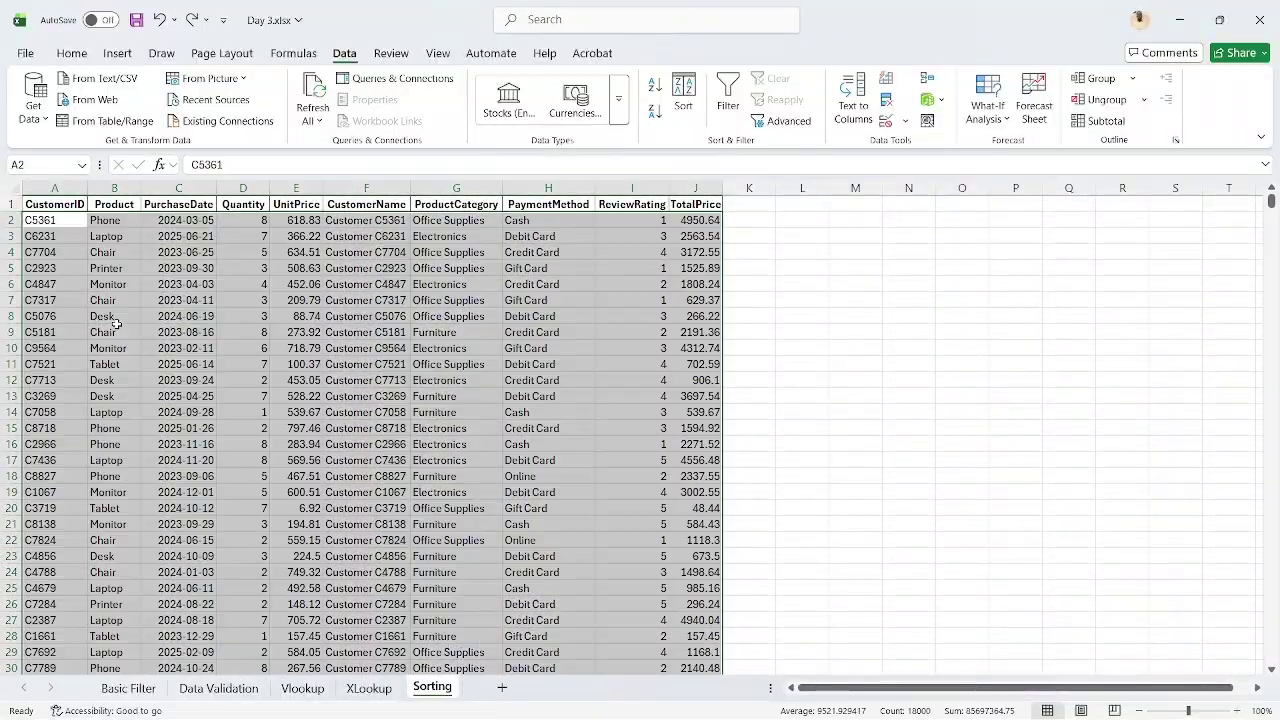
Sort the sales table by ReviewRating on cell values, ordered from largest to smallest
click(148, 300)
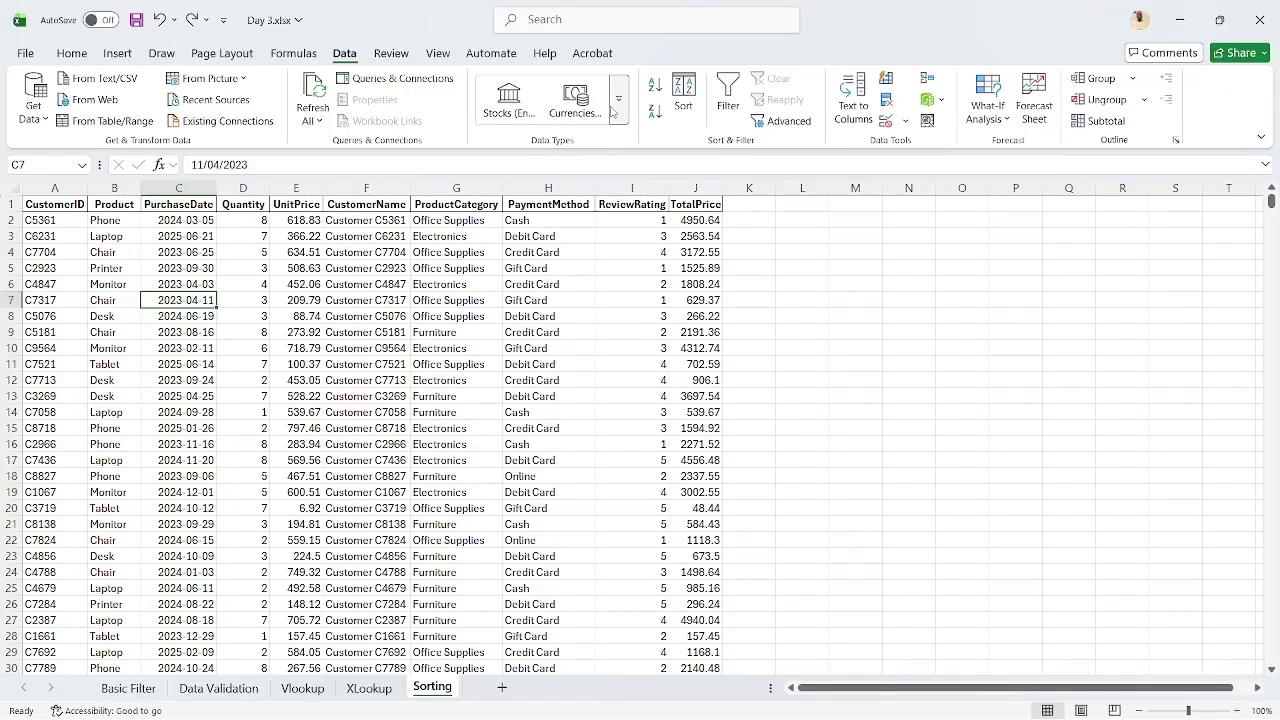
click(682, 105)
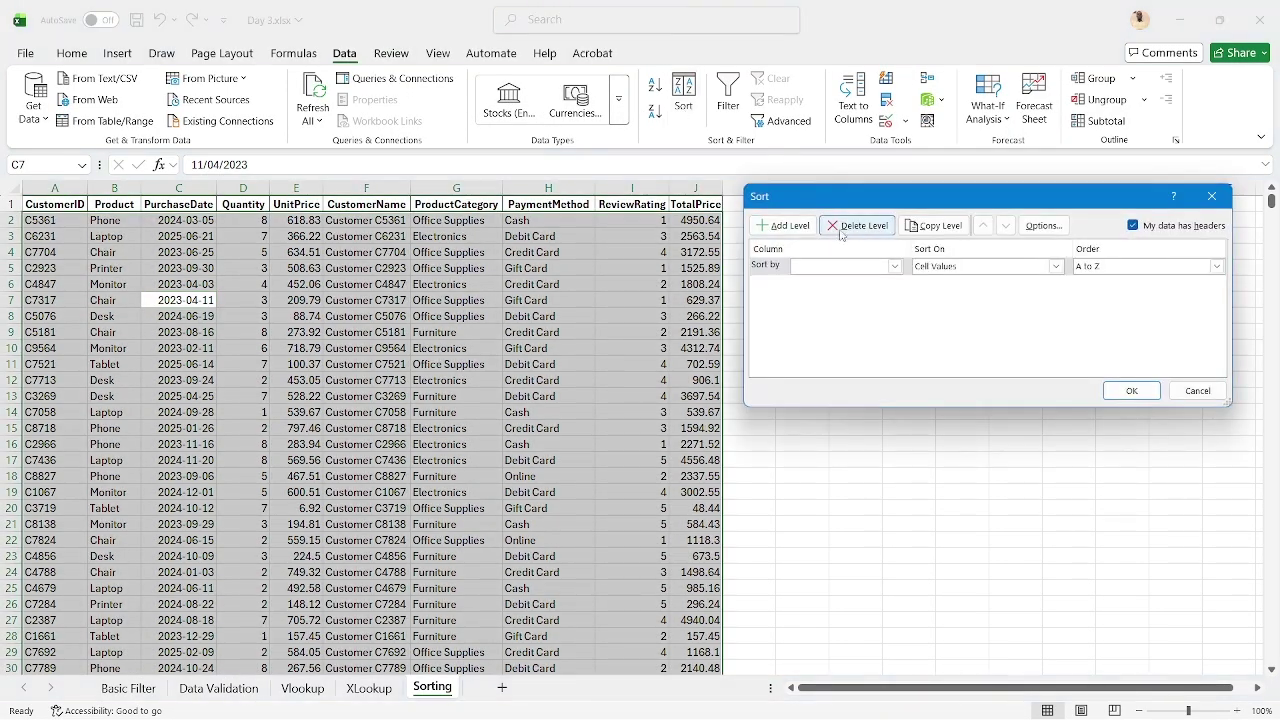
click(894, 268)
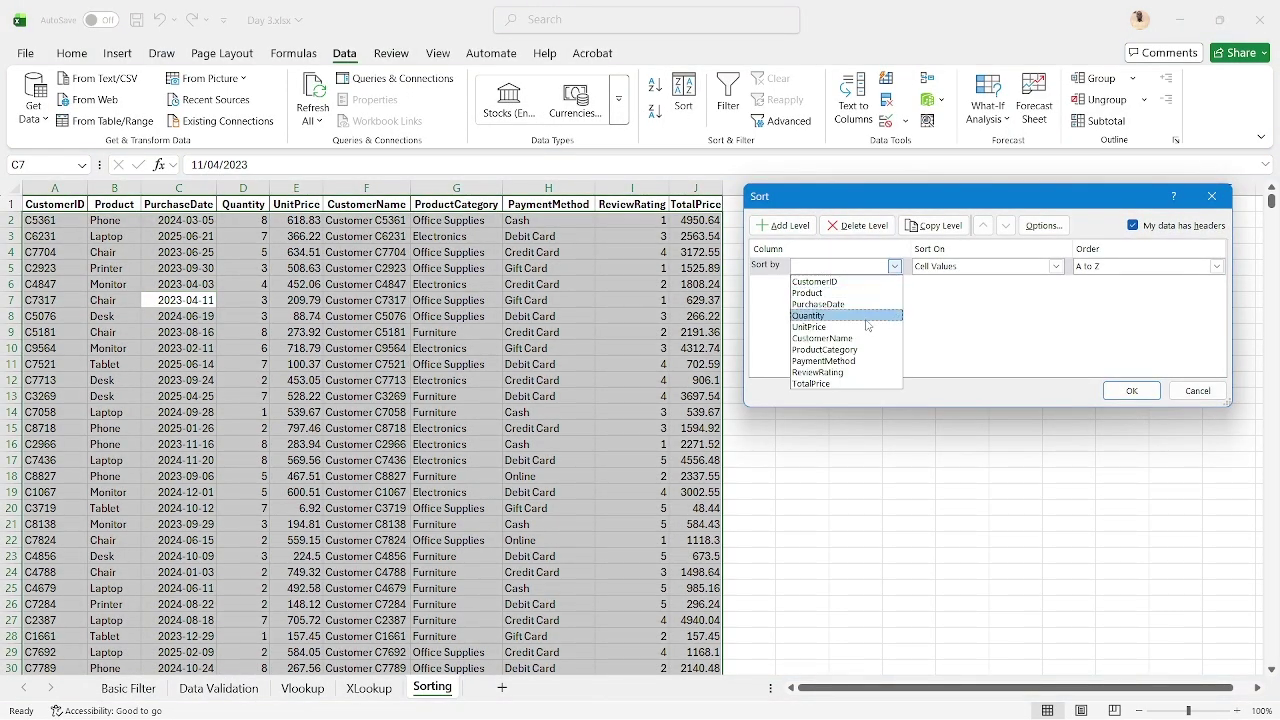
click(830, 372)
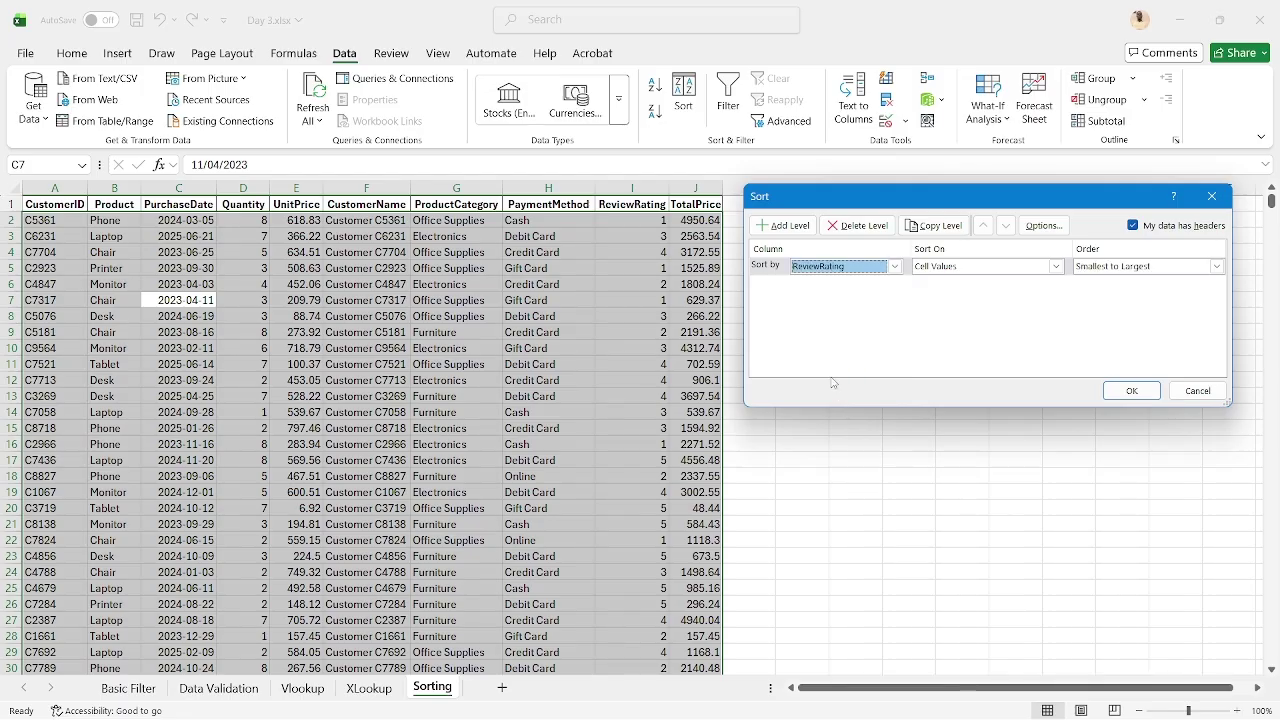
click(1216, 267)
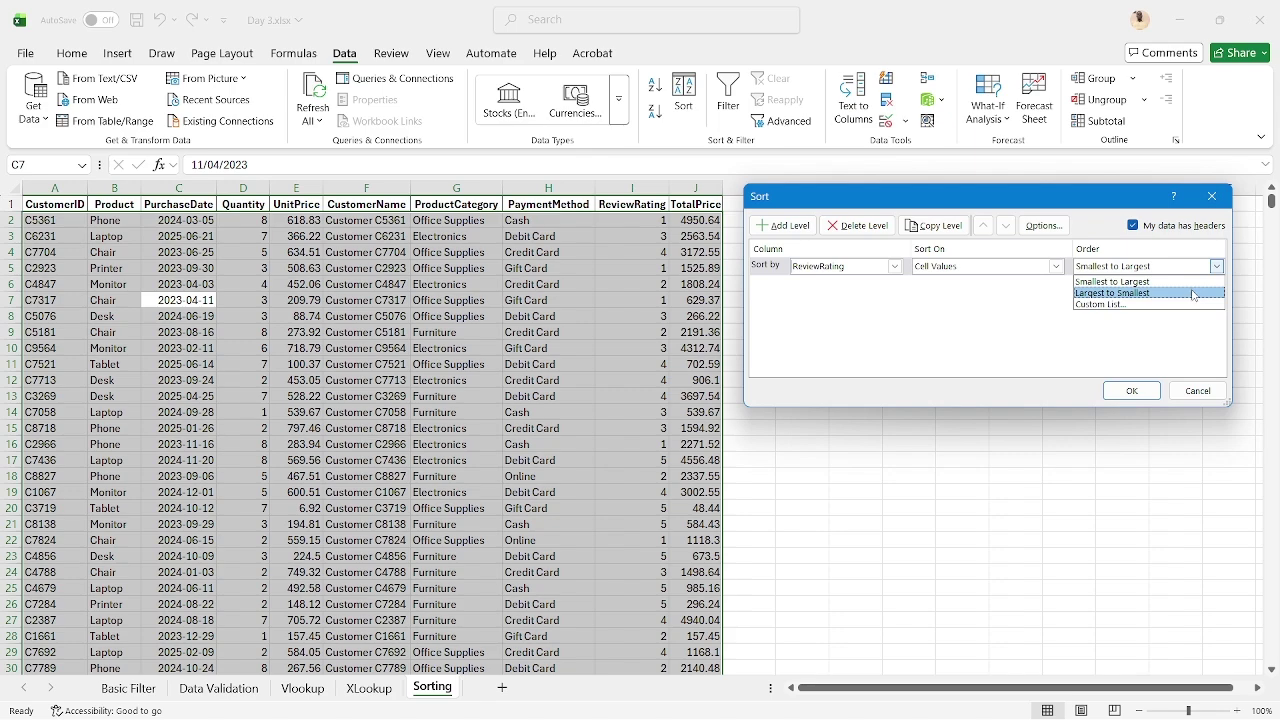
click(1193, 294)
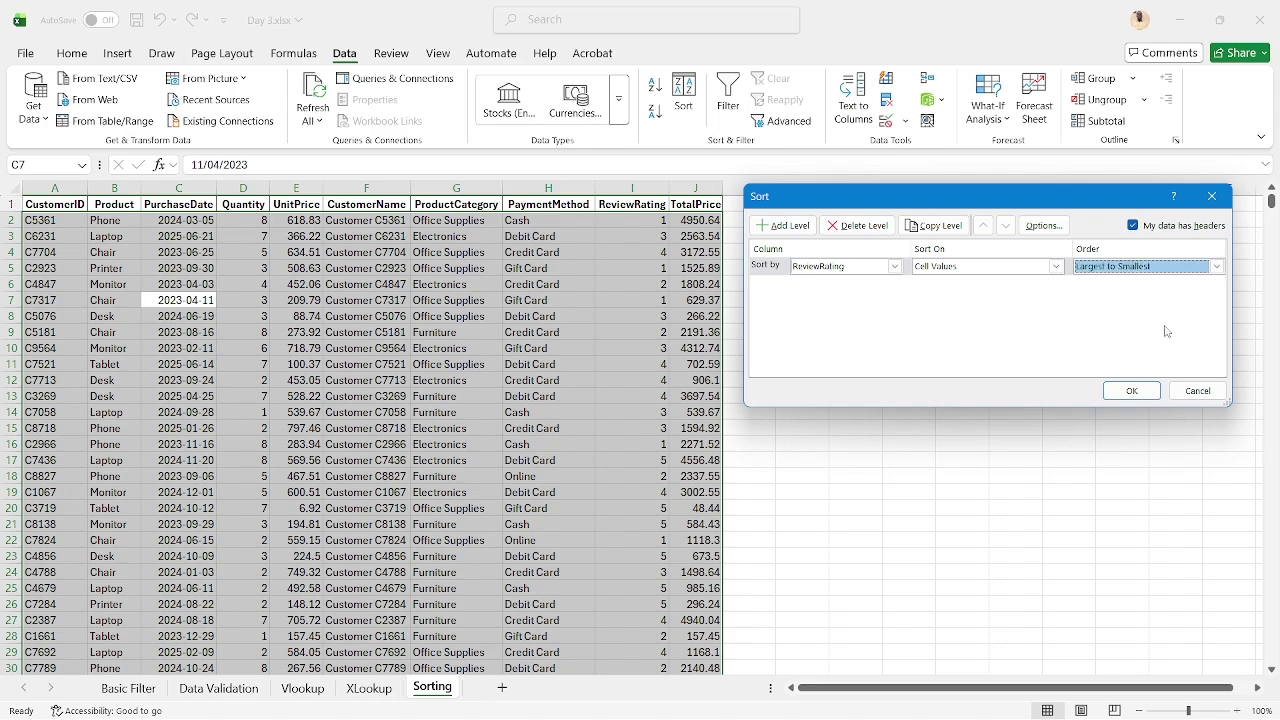
click(1130, 390)
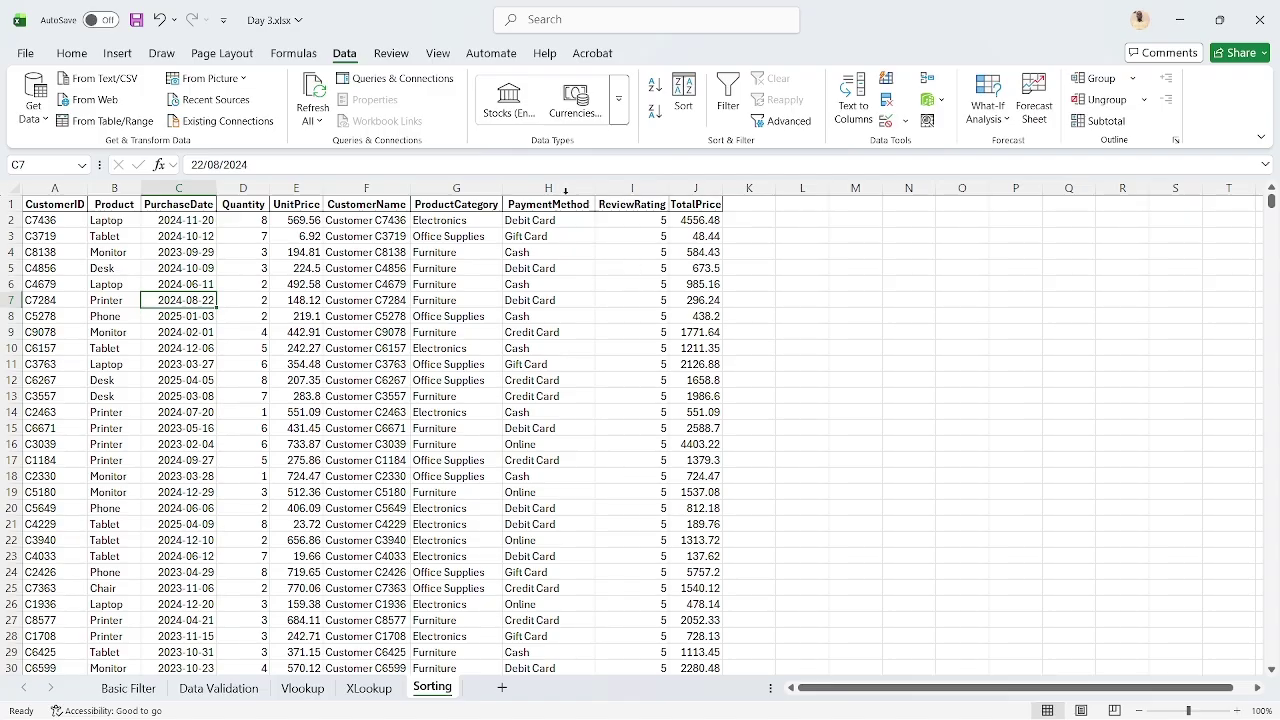
Add a second sort level on TotalPrice, ordered largest to smallest, beneath the ReviewRating level and apply the sort
click(623, 204)
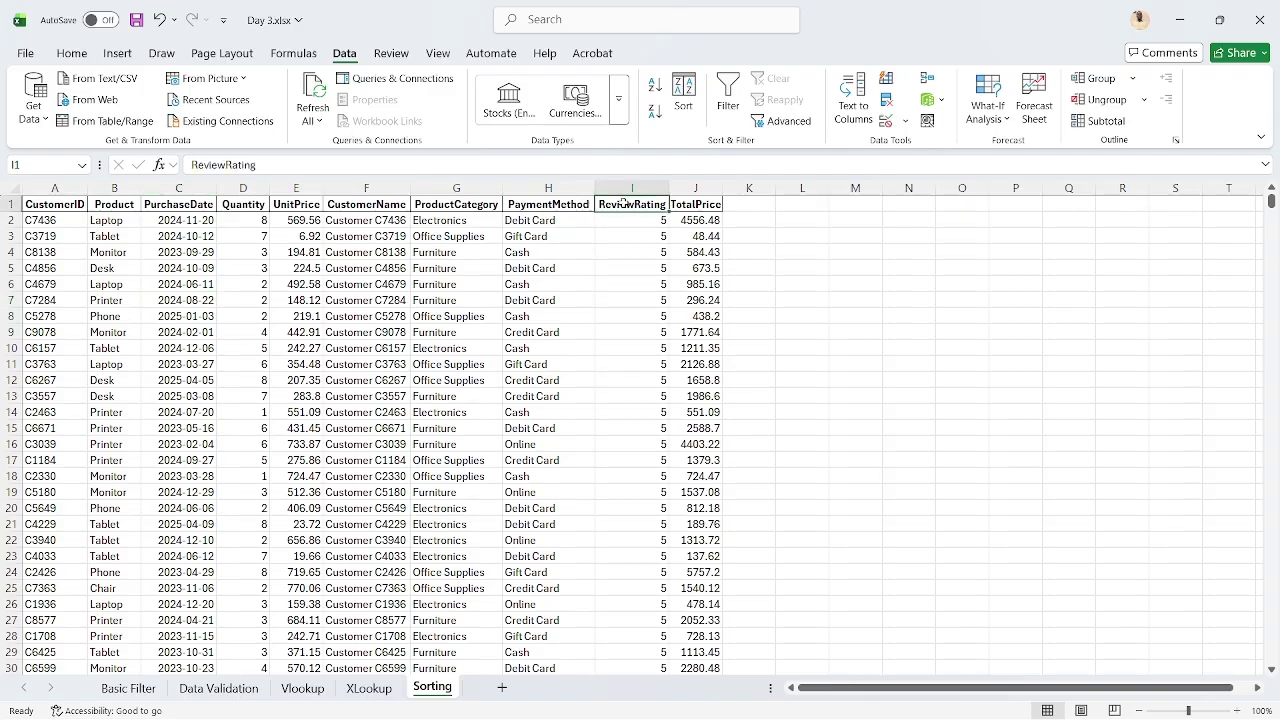
click(684, 100)
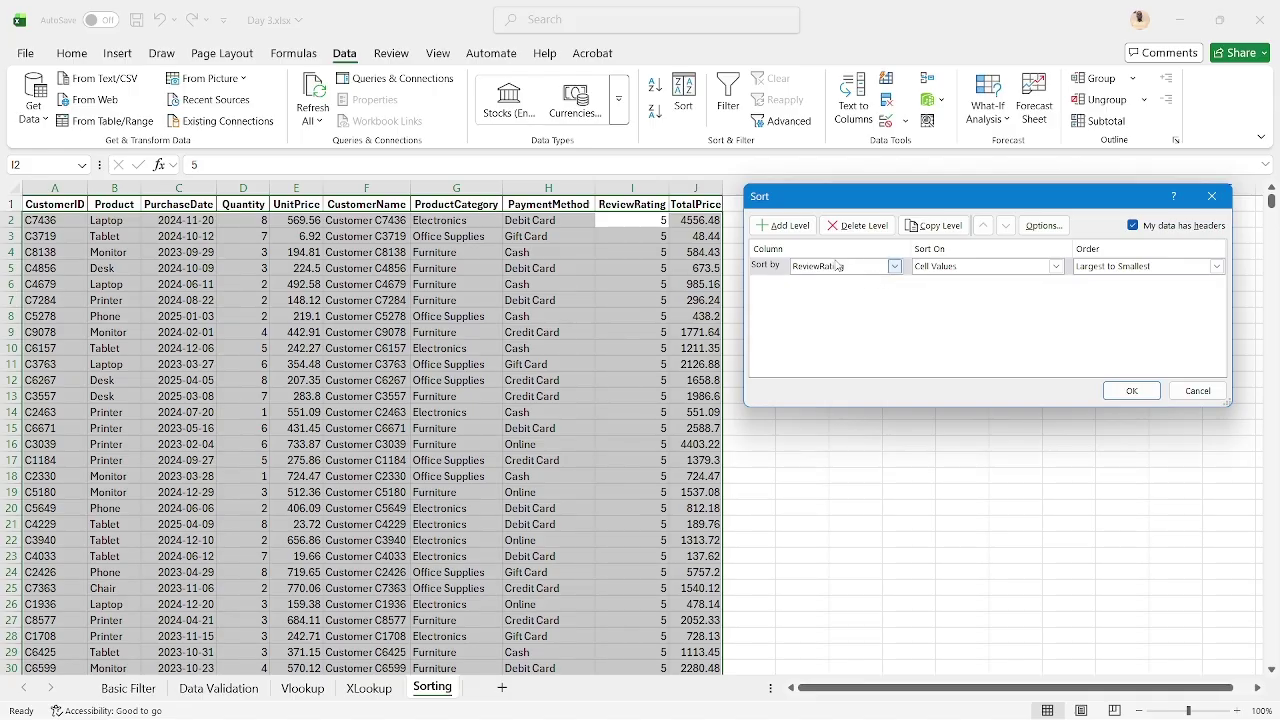
click(785, 226)
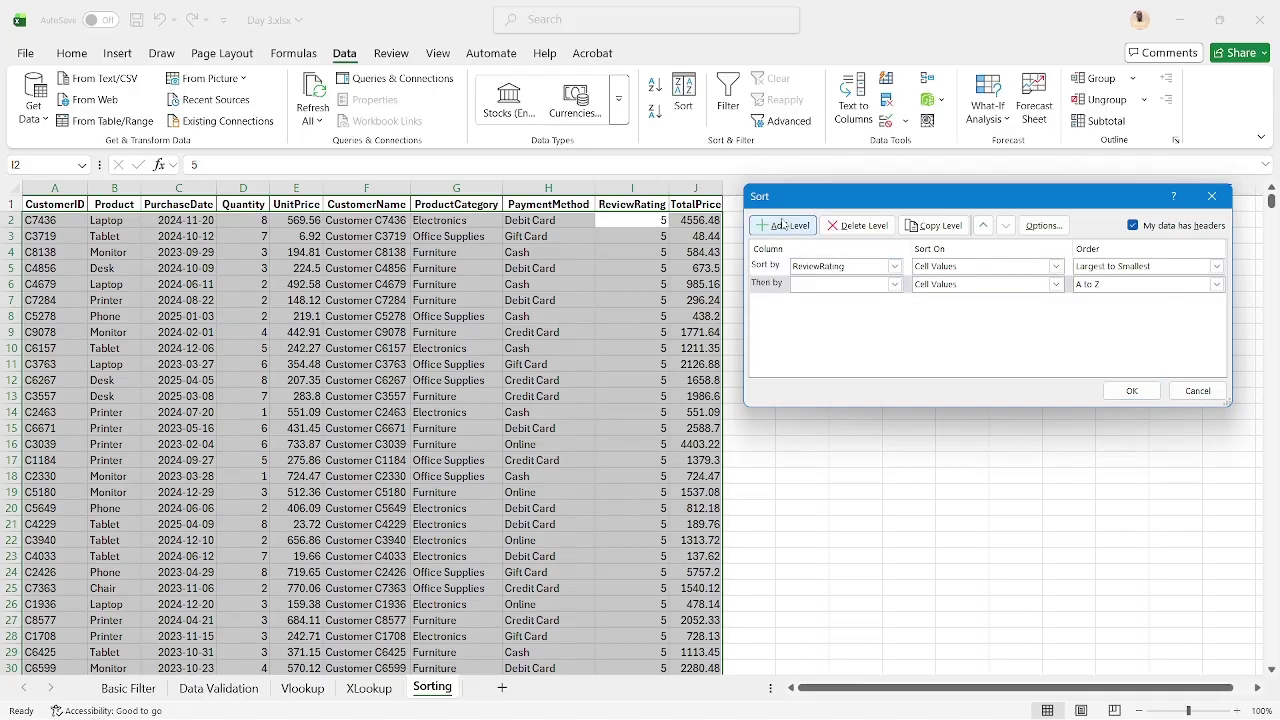
click(895, 285)
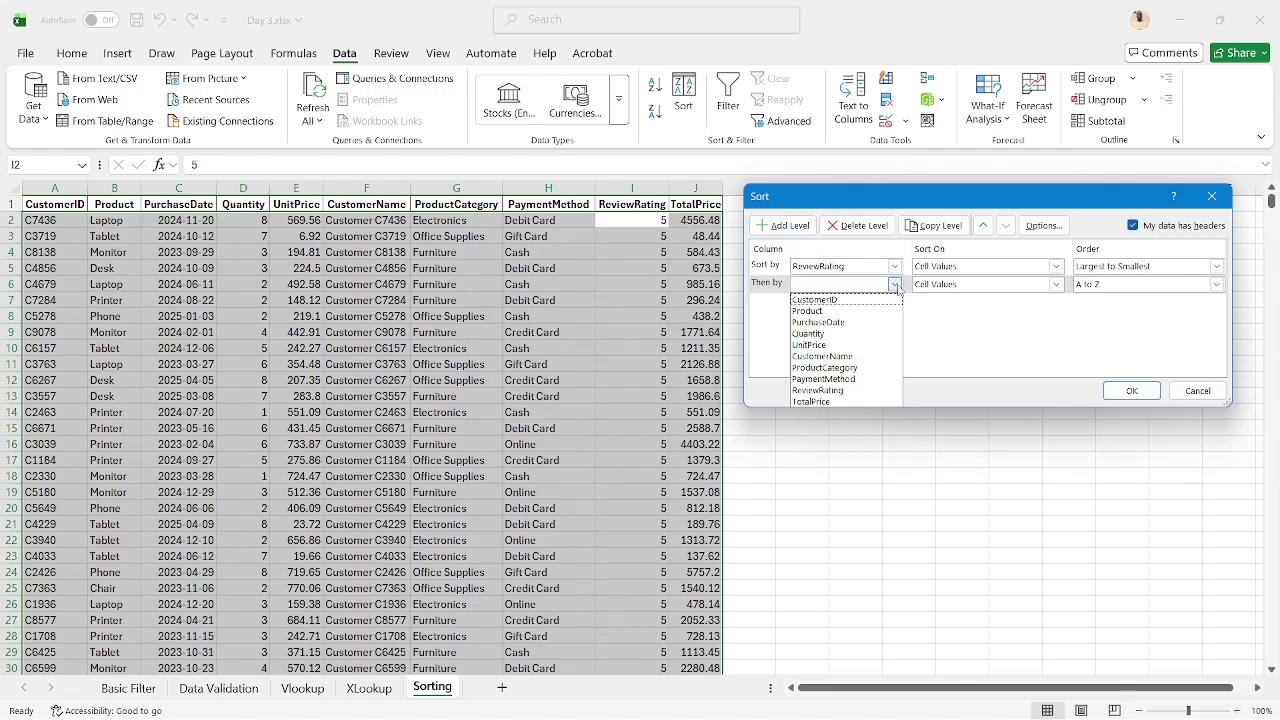
click(846, 402)
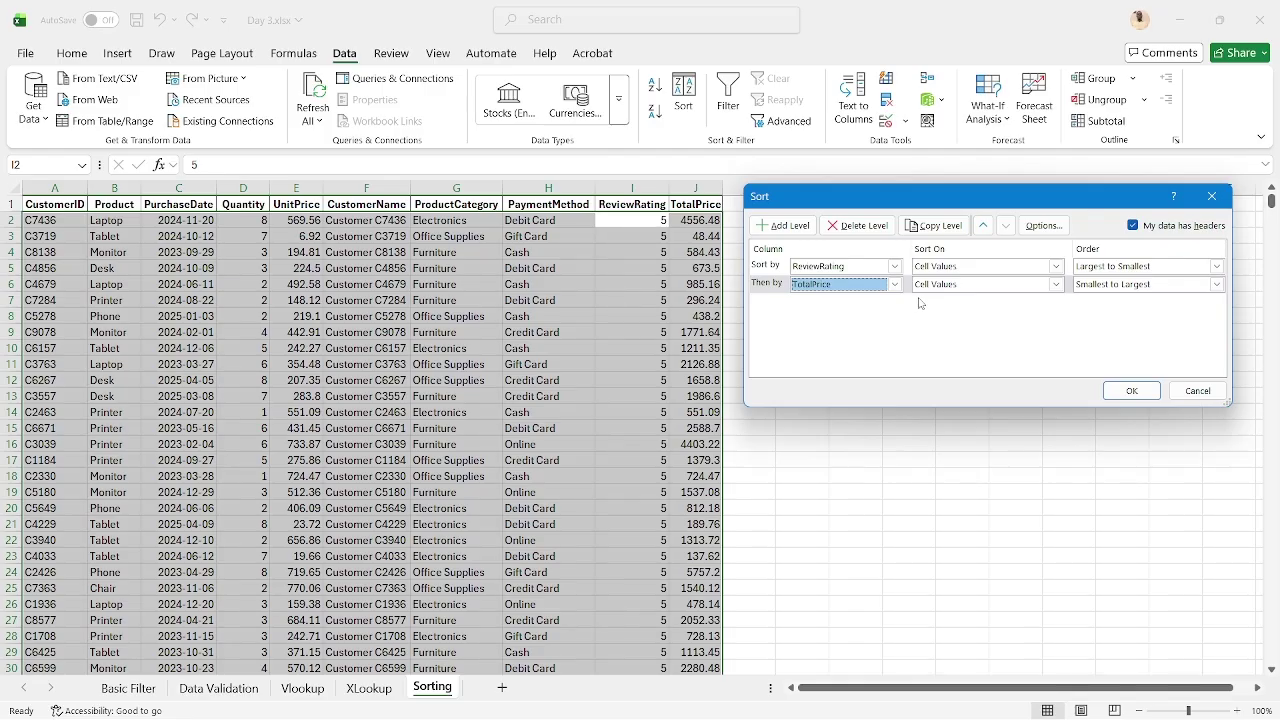
click(1215, 285)
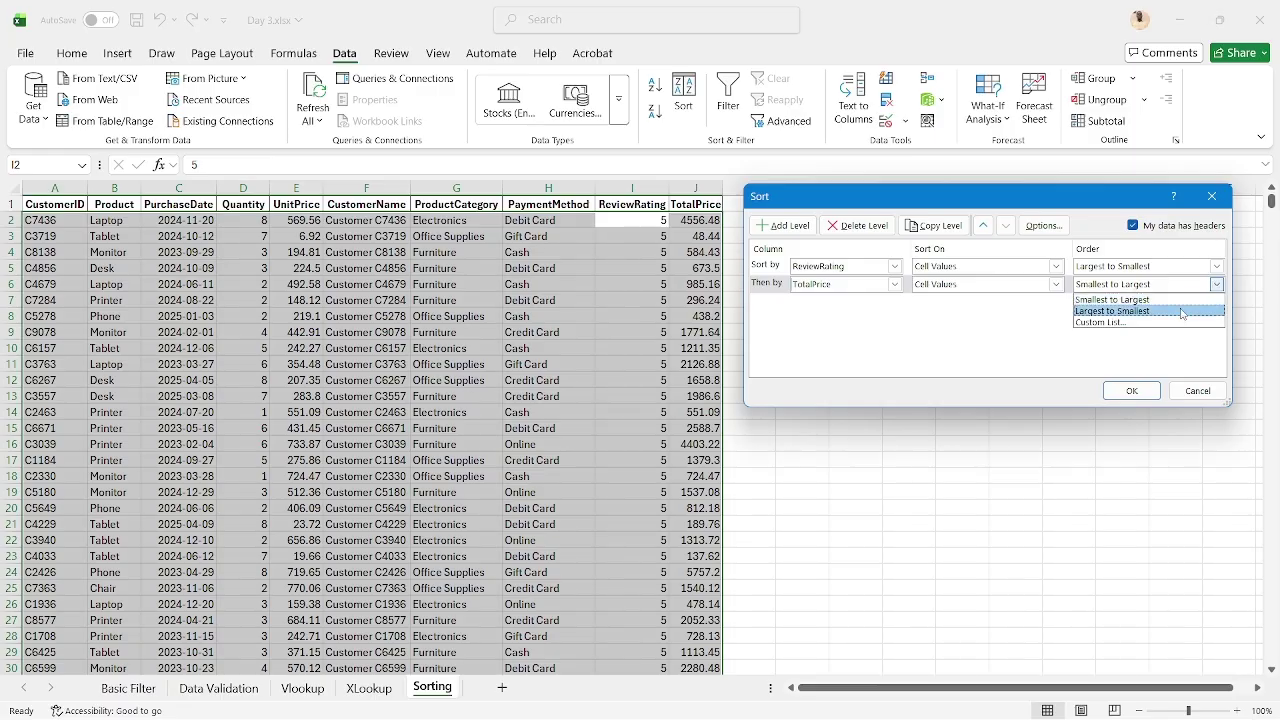
click(1180, 312)
click(1132, 390)
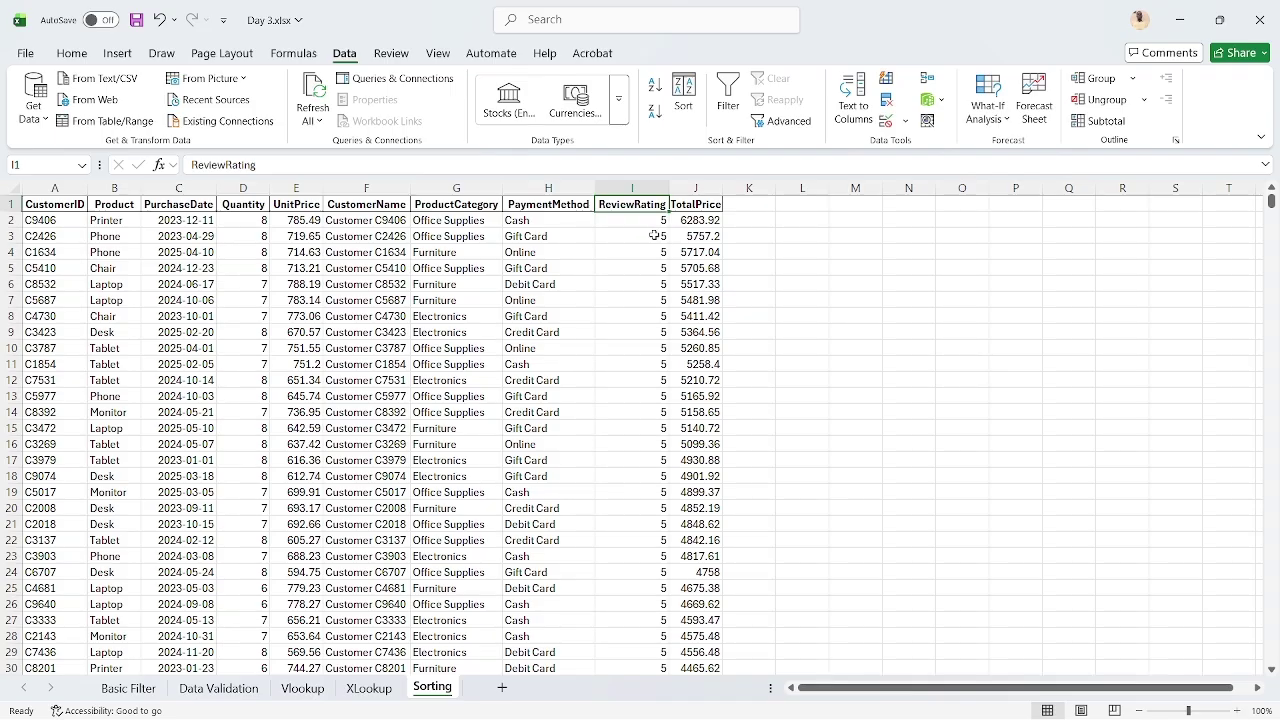
click(702, 217)
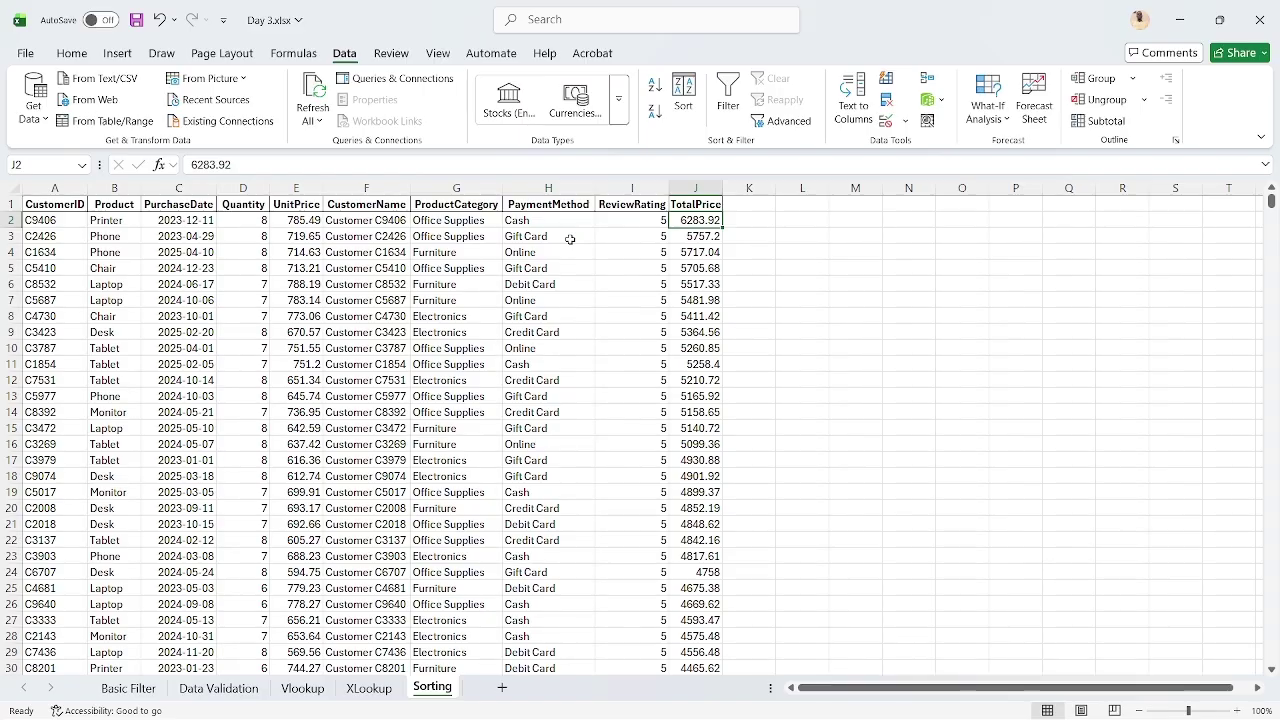
Apply the Comma Style number format to the entire TotalPrice column
click(694, 186)
click(90, 77)
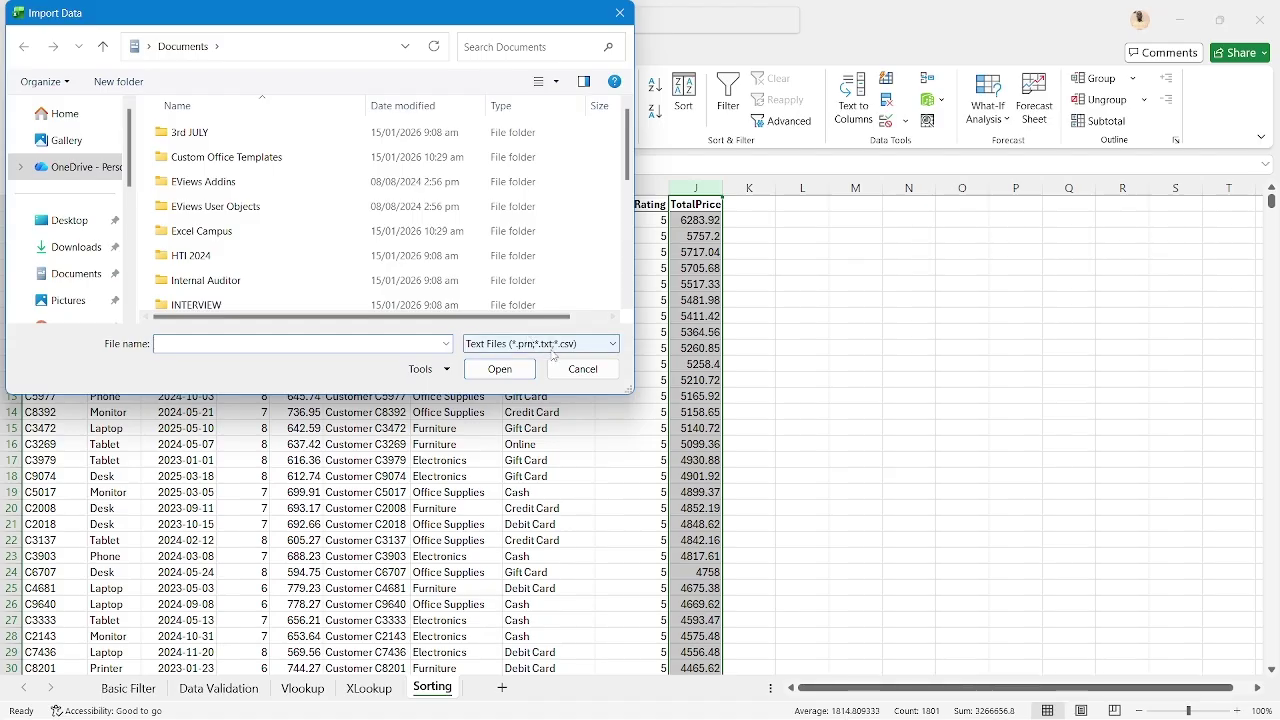
click(583, 369)
click(72, 54)
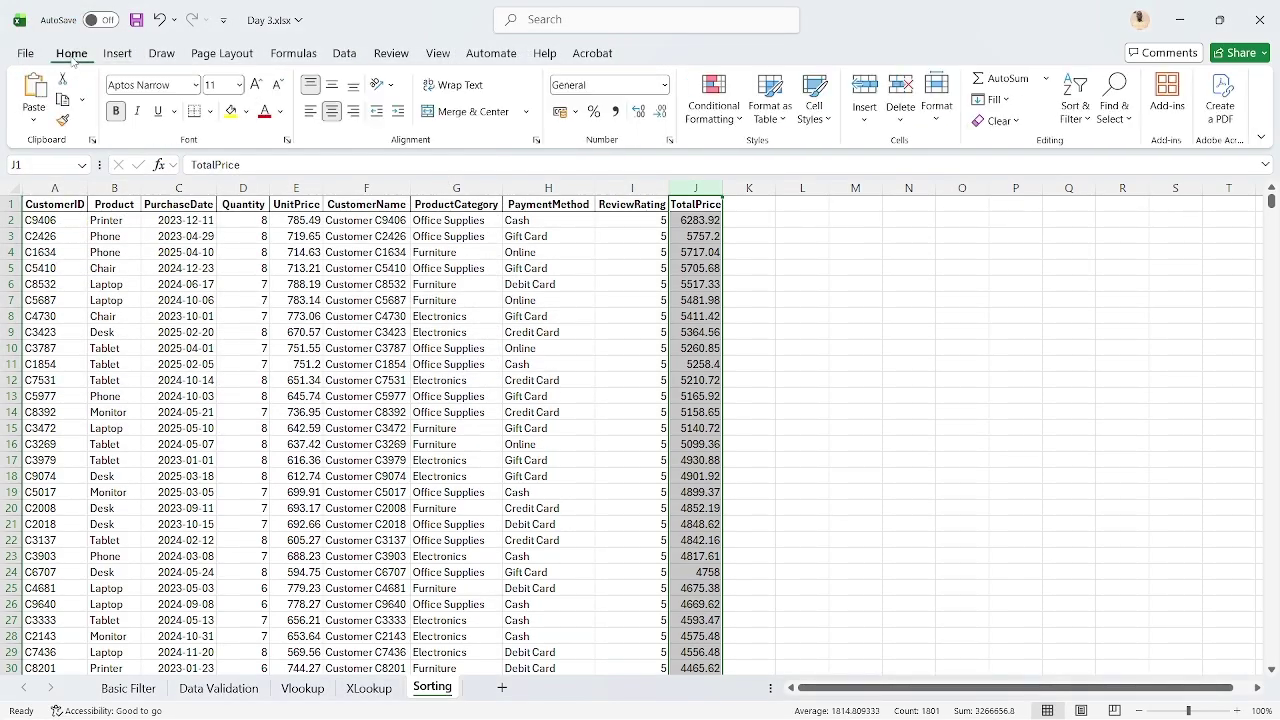
click(616, 112)
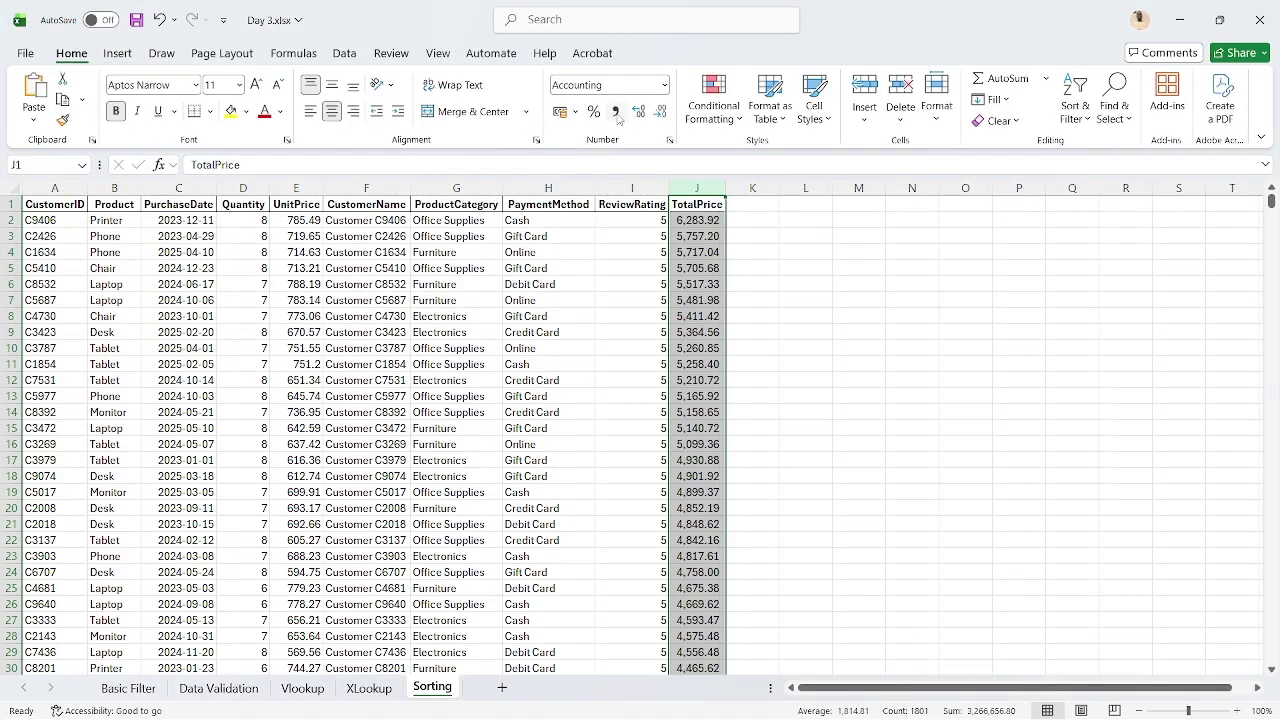
Examine how the TotalPrice values are ordered among the rows with the highest review rating
click(688, 221)
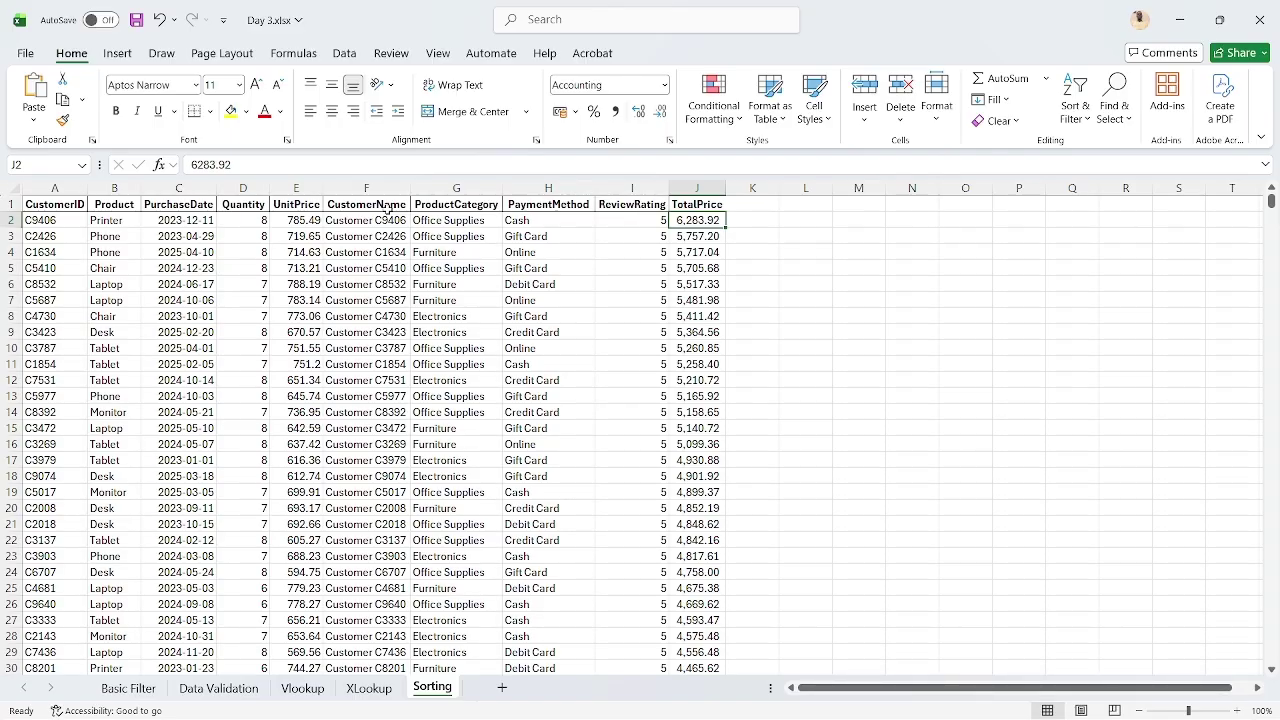
key(Down)
key(Down)
key(Down)
key(Down)
key(Down)
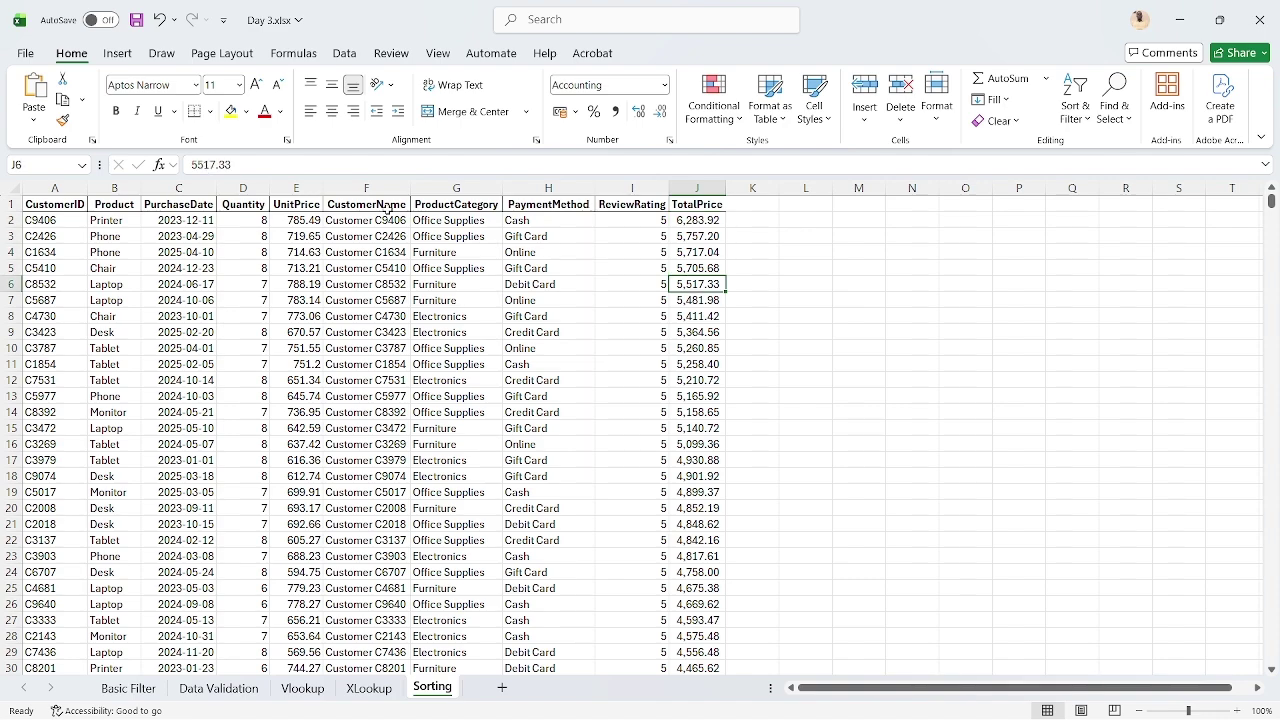
scroll(550, 448, down, 20)
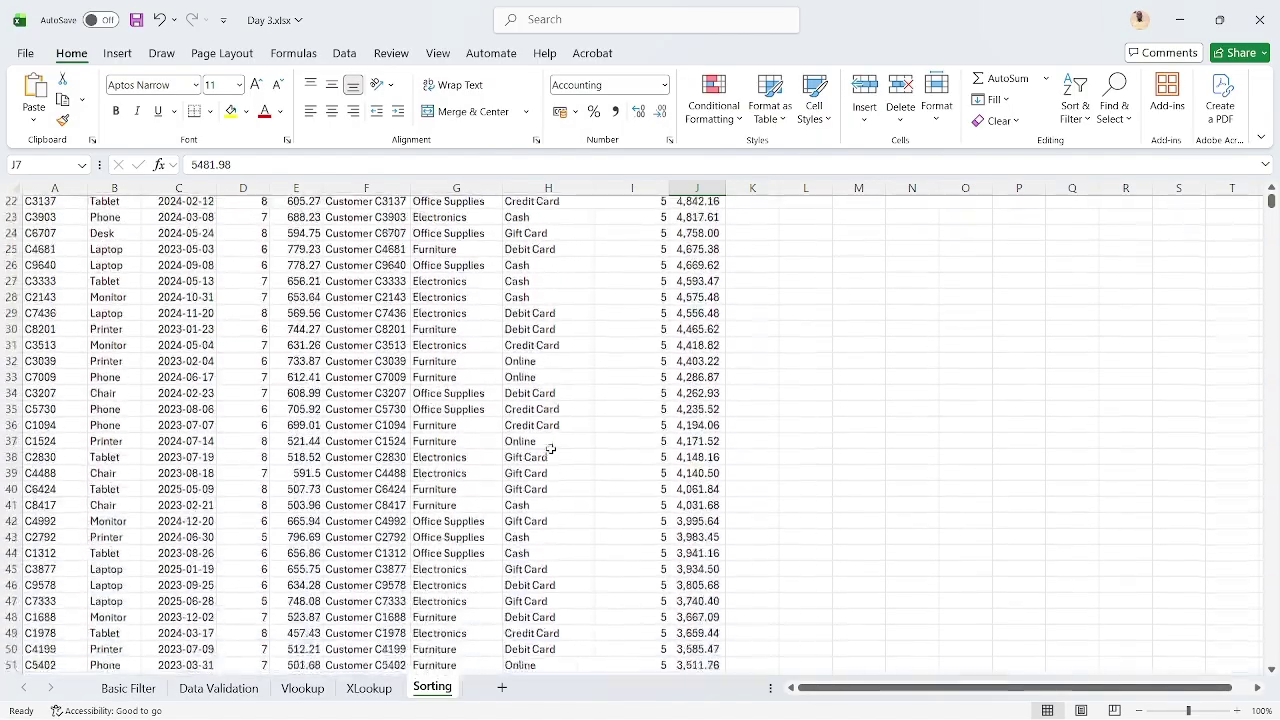
scroll(550, 448, down, 11)
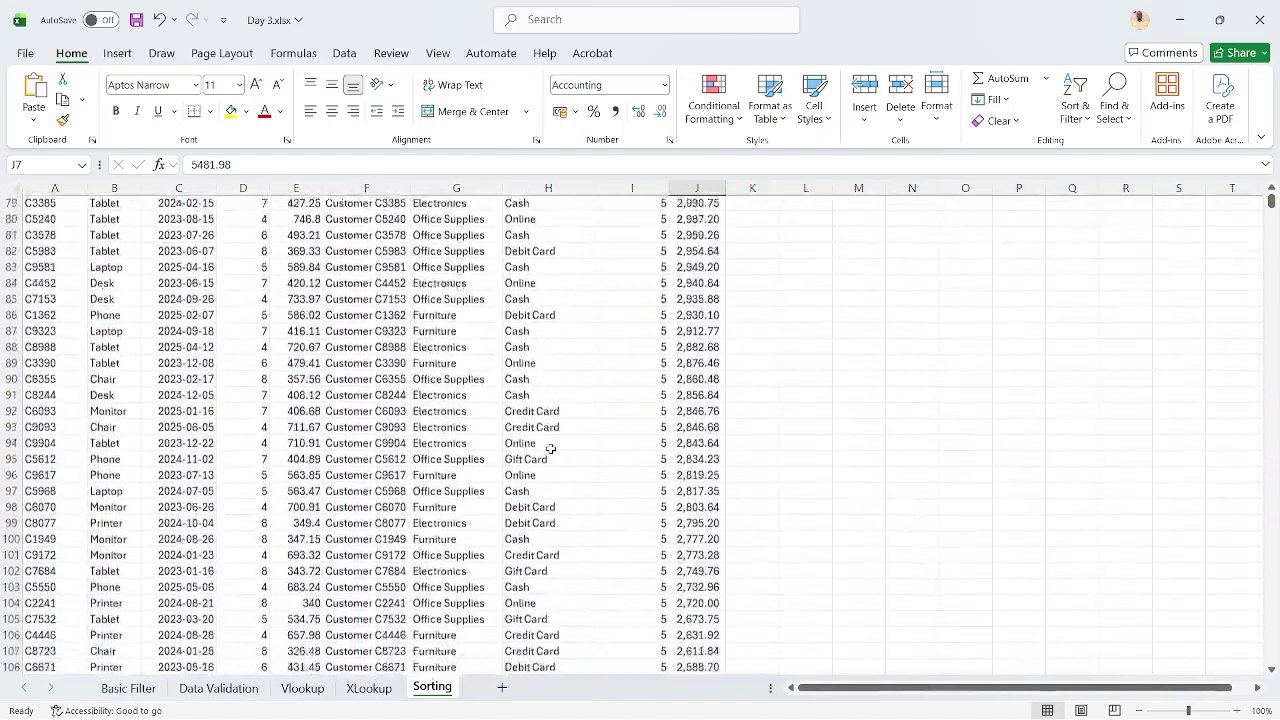
scroll(550, 448, up, 20)
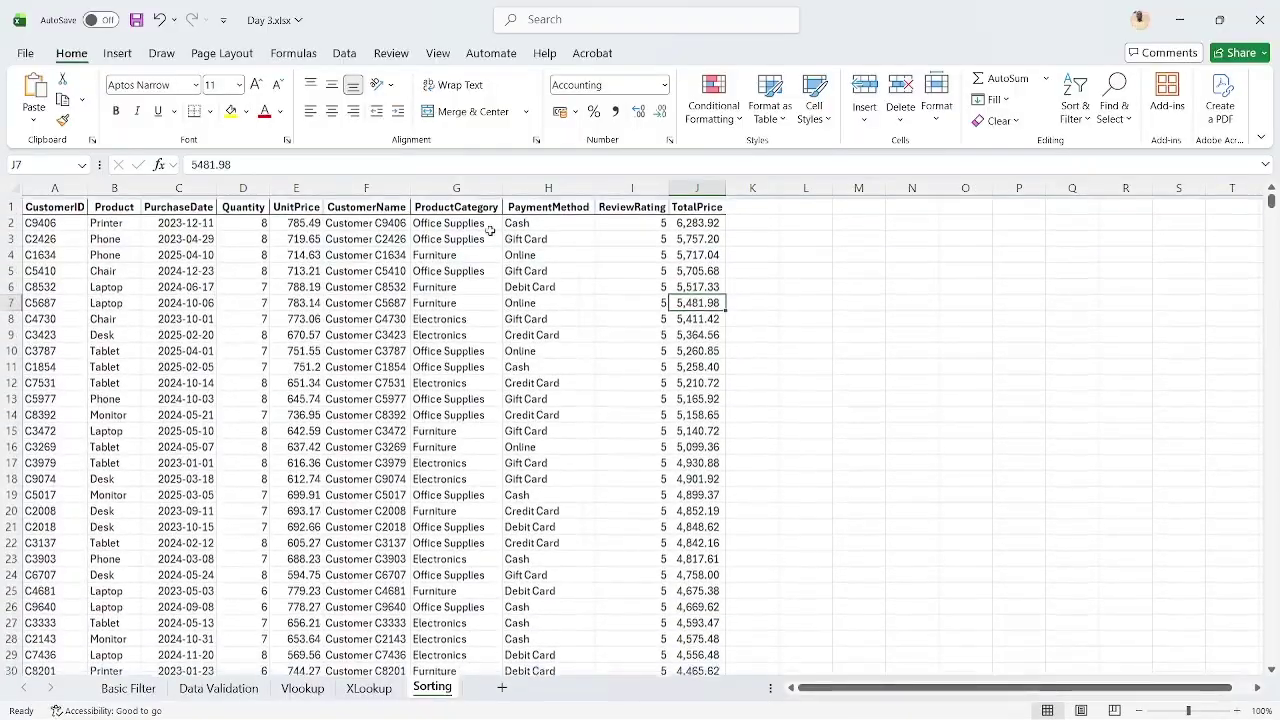
Move the TotalPrice sort level above ReviewRating and apply the sort
click(345, 54)
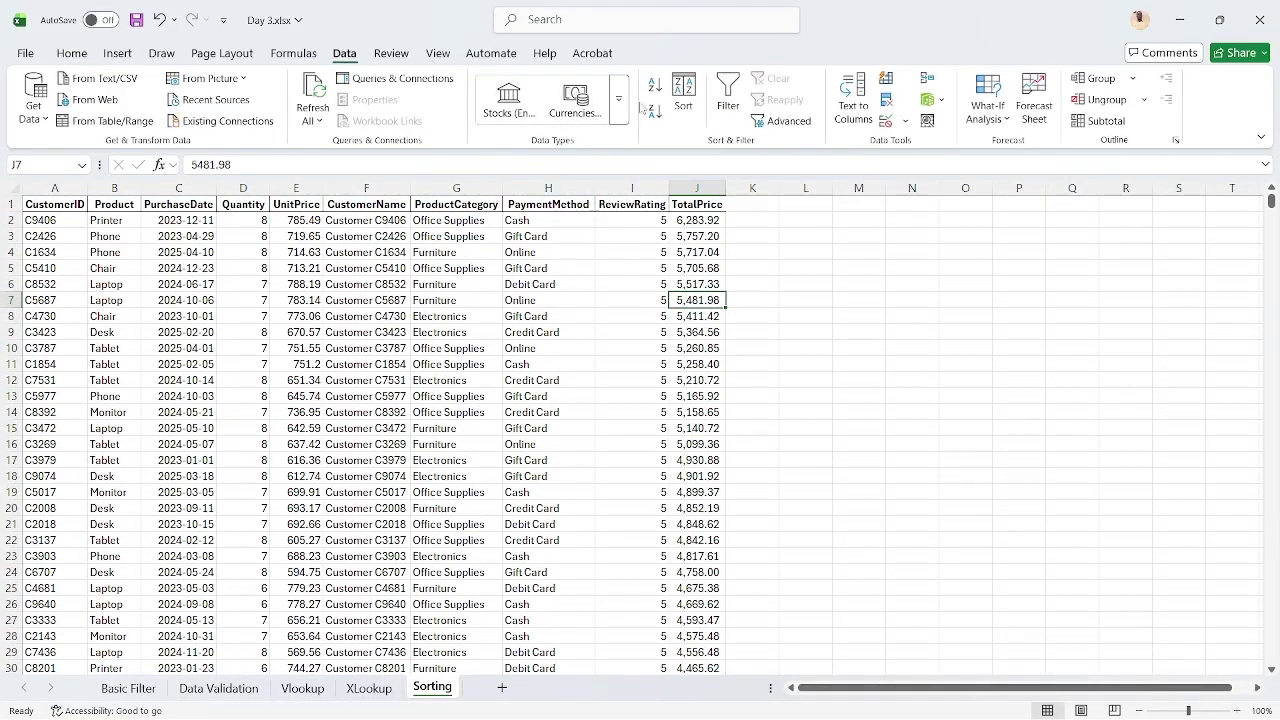
click(686, 94)
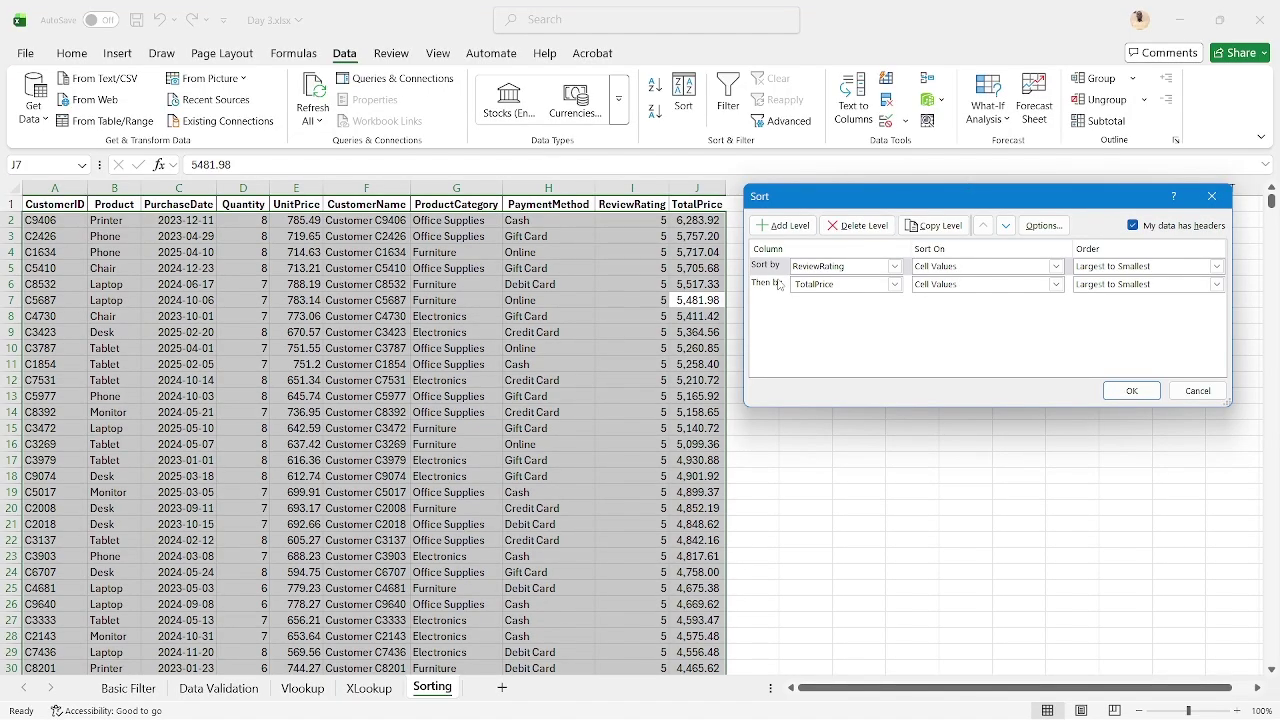
click(775, 286)
click(983, 226)
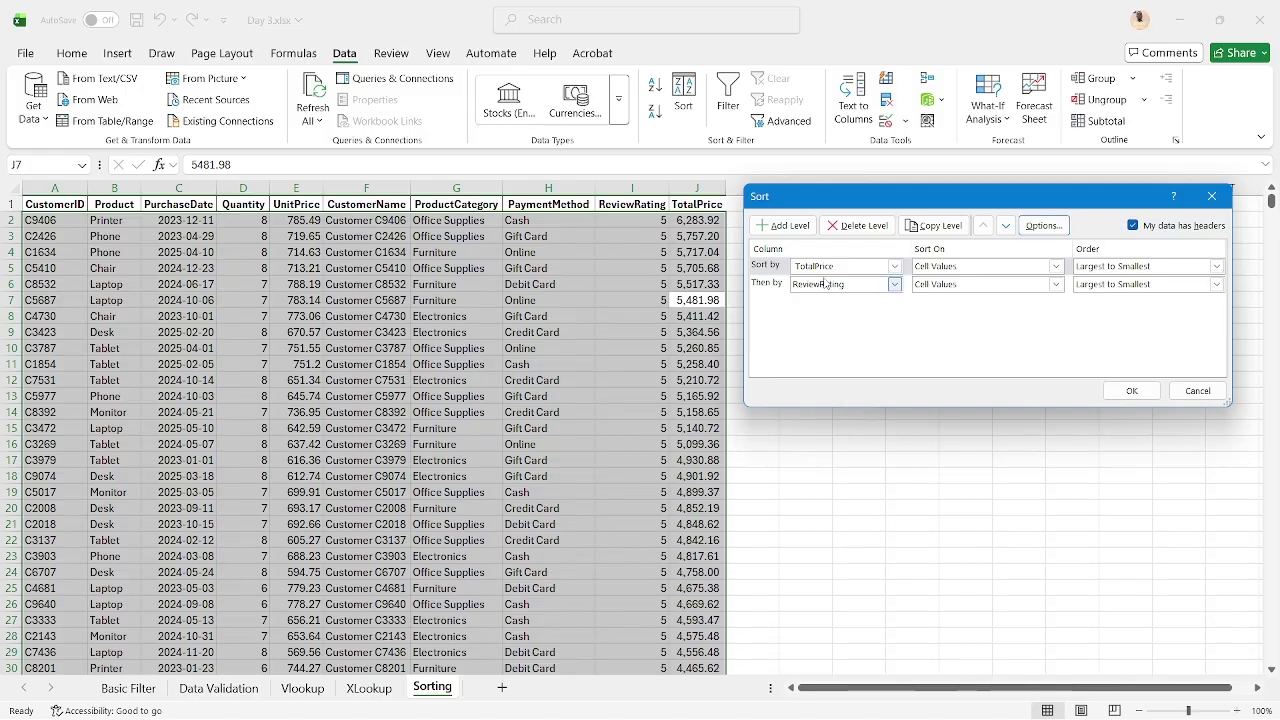
click(1106, 390)
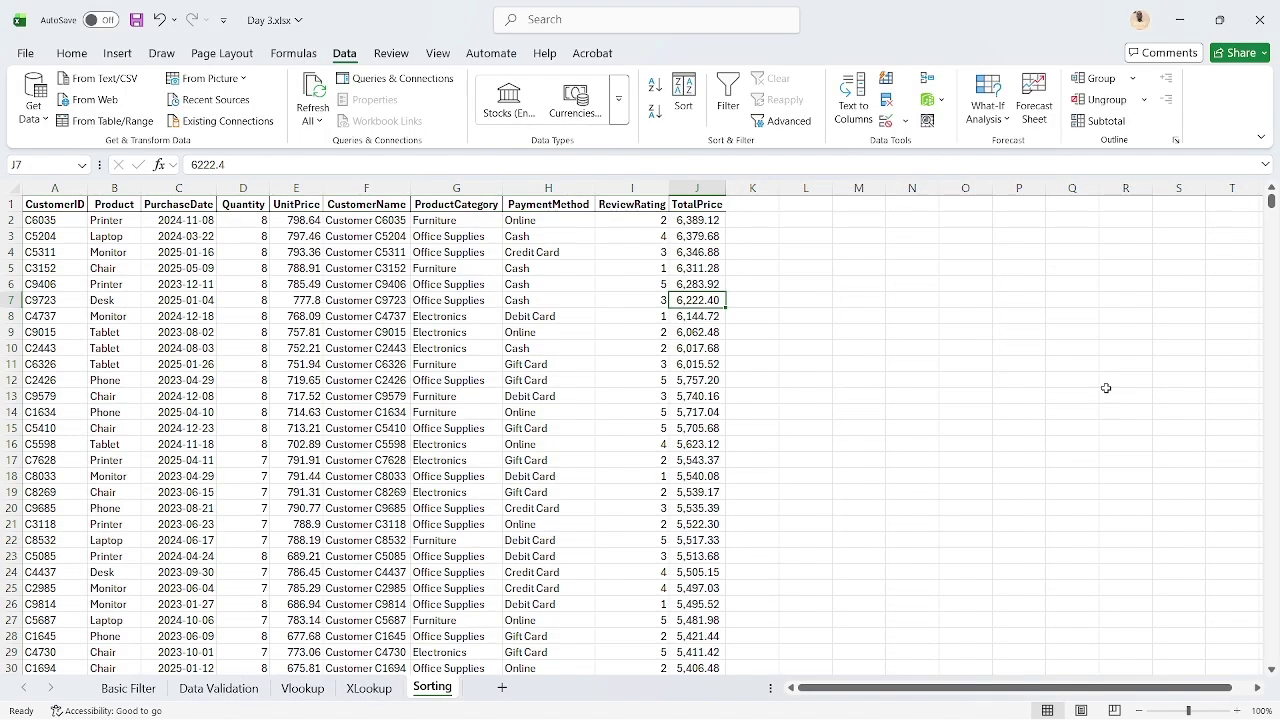
Move the TotalPrice sort level back below ReviewRating and re-sort the table
click(683, 221)
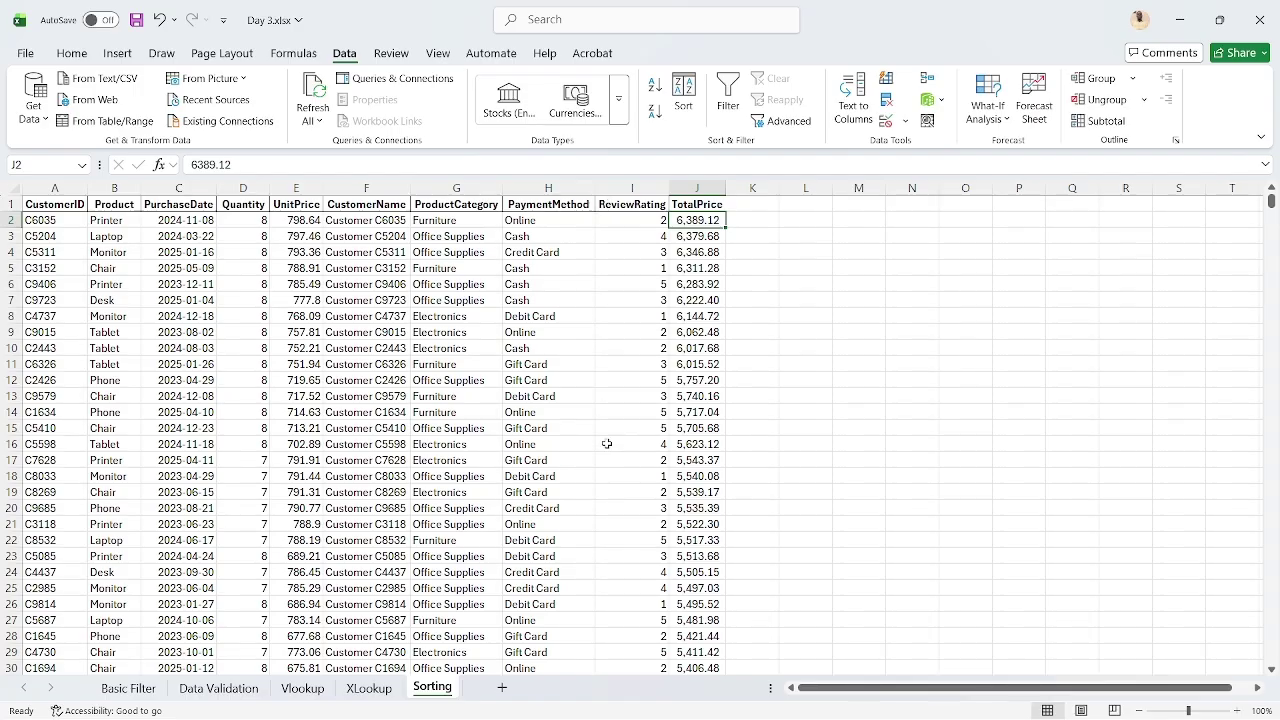
scroll(607, 443, down, 5)
scroll(607, 443, up, 5)
click(683, 100)
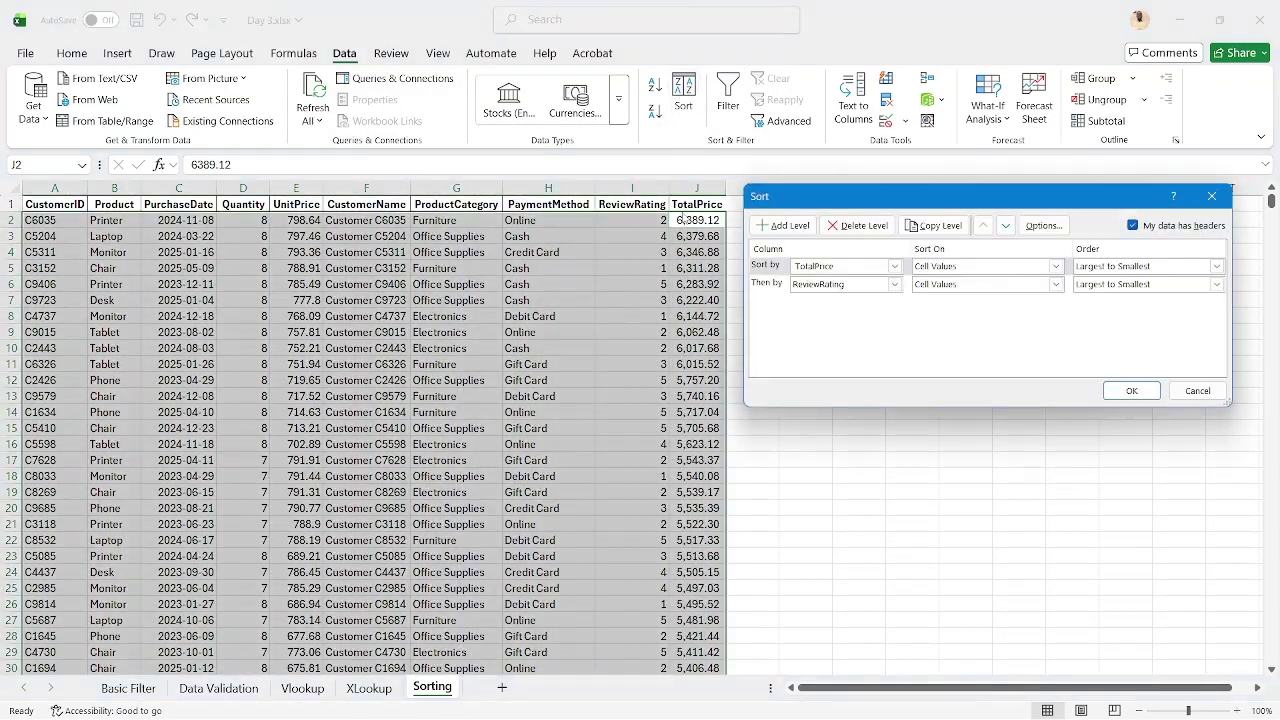
click(765, 276)
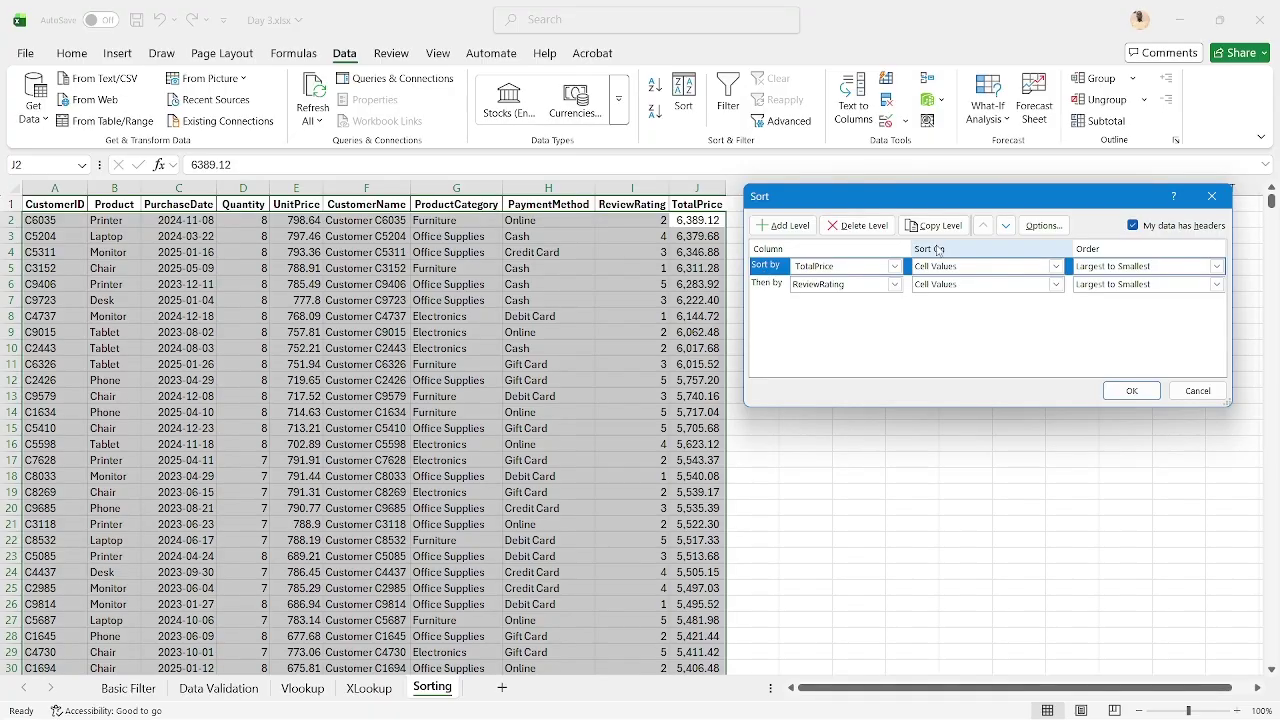
click(1008, 226)
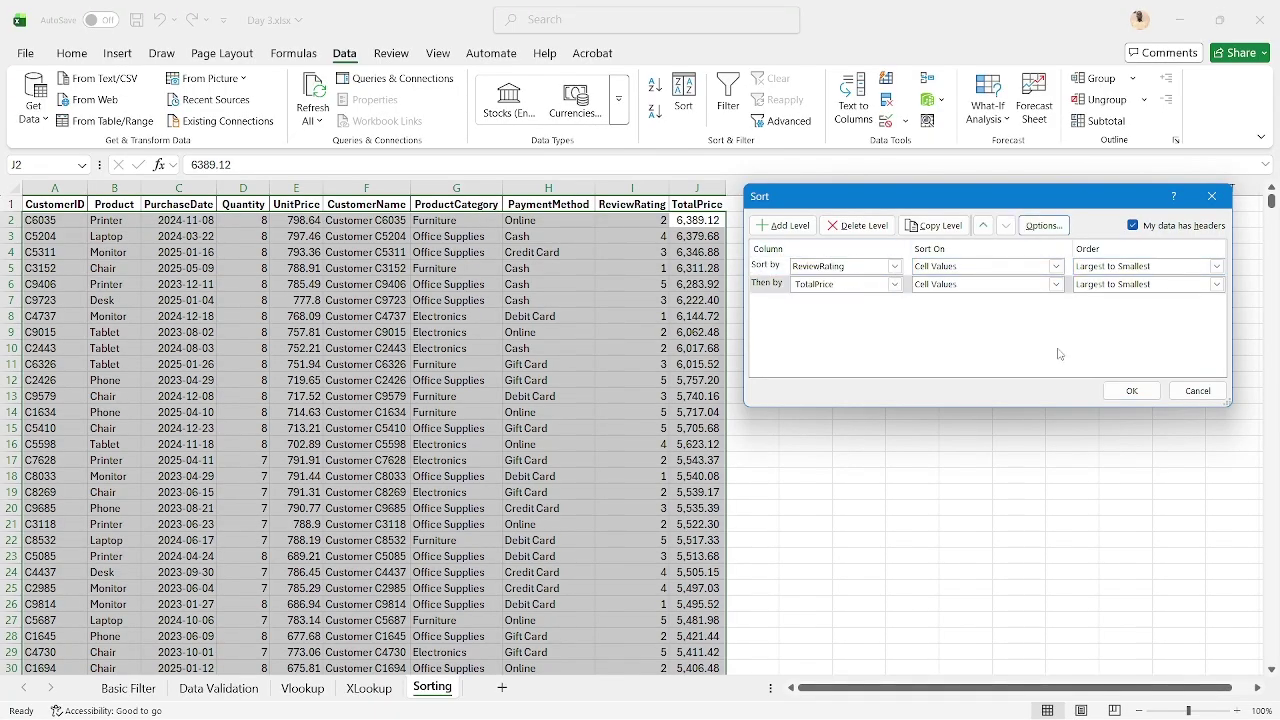
click(1132, 392)
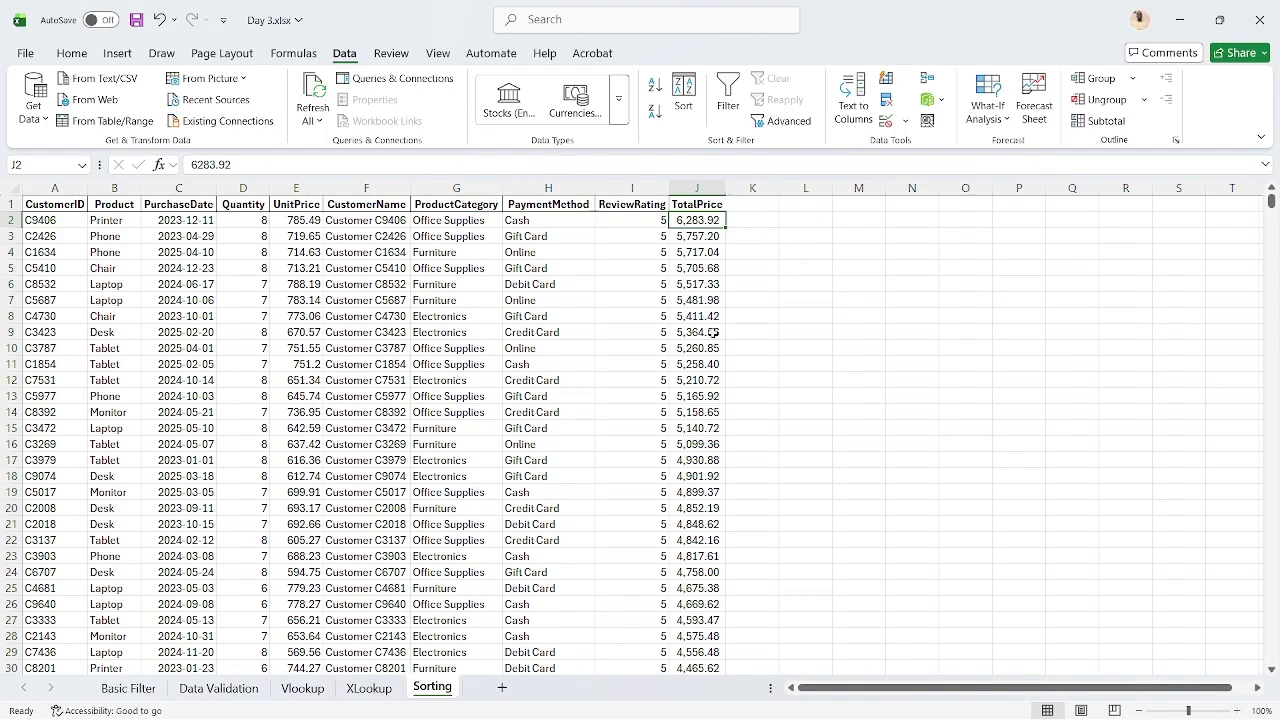
Delete the TotalPrice sort level so only ReviewRating remains, and apply the sort
click(683, 90)
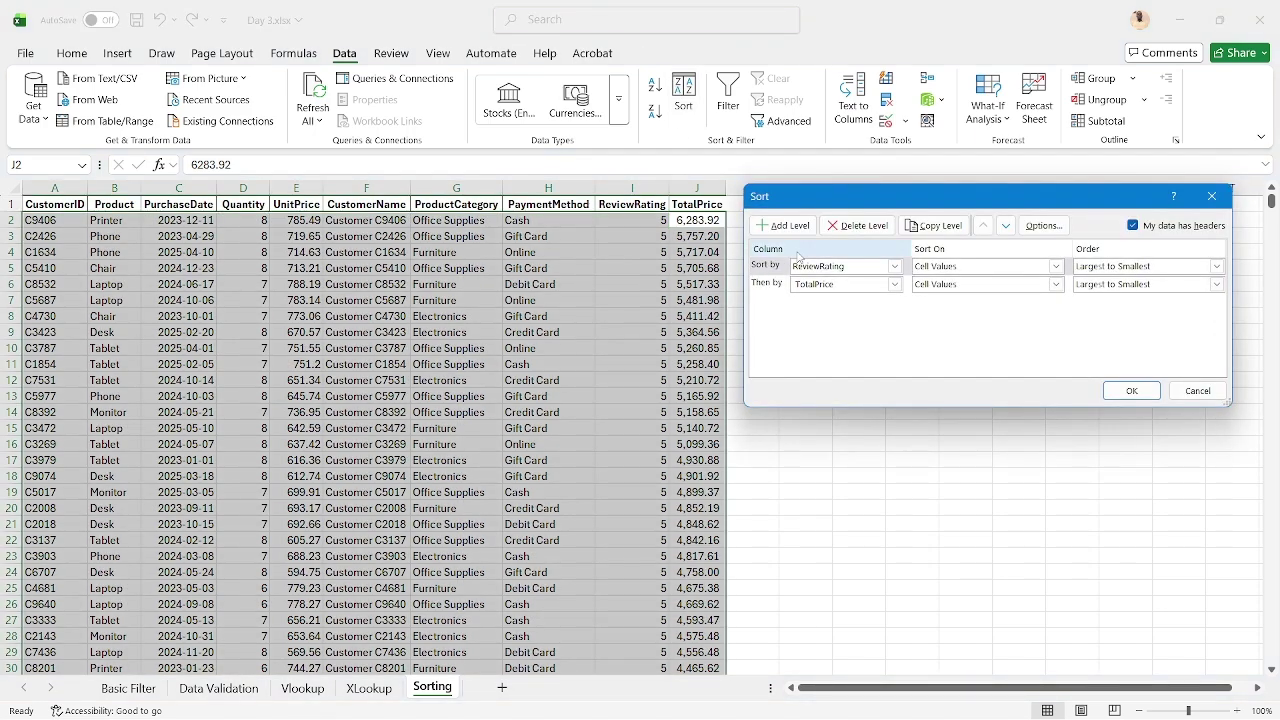
click(780, 285)
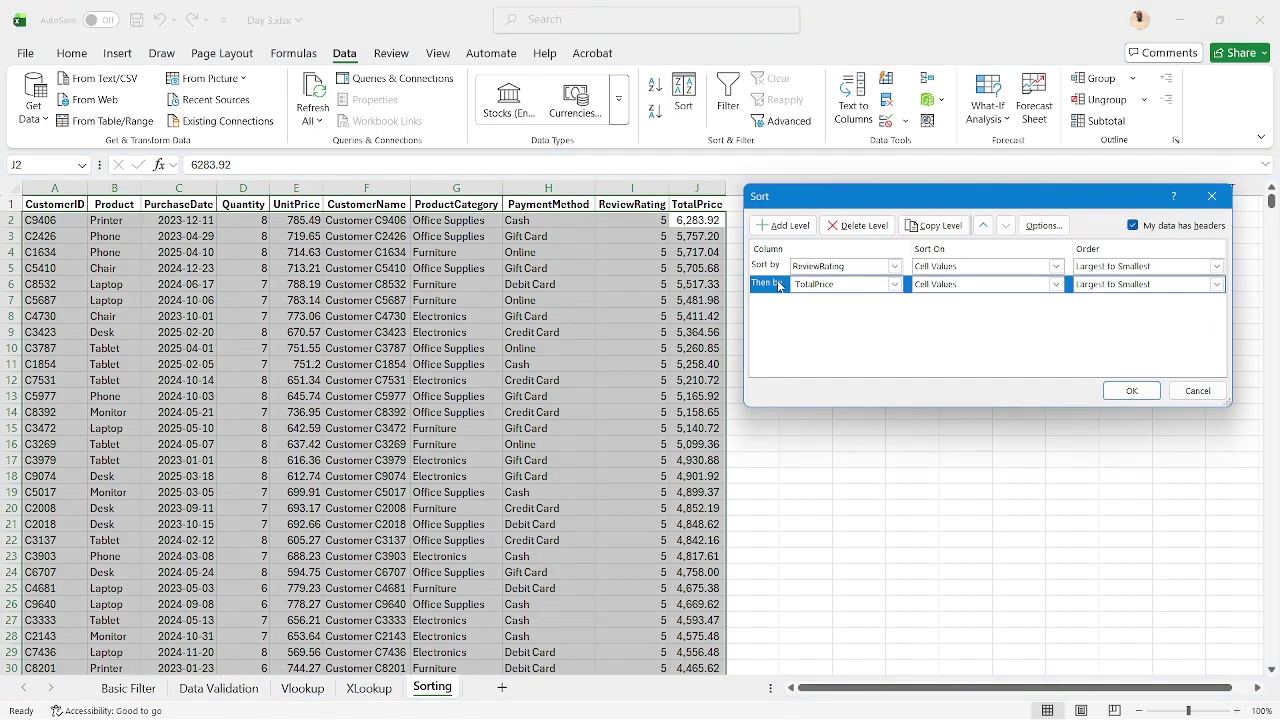
click(865, 228)
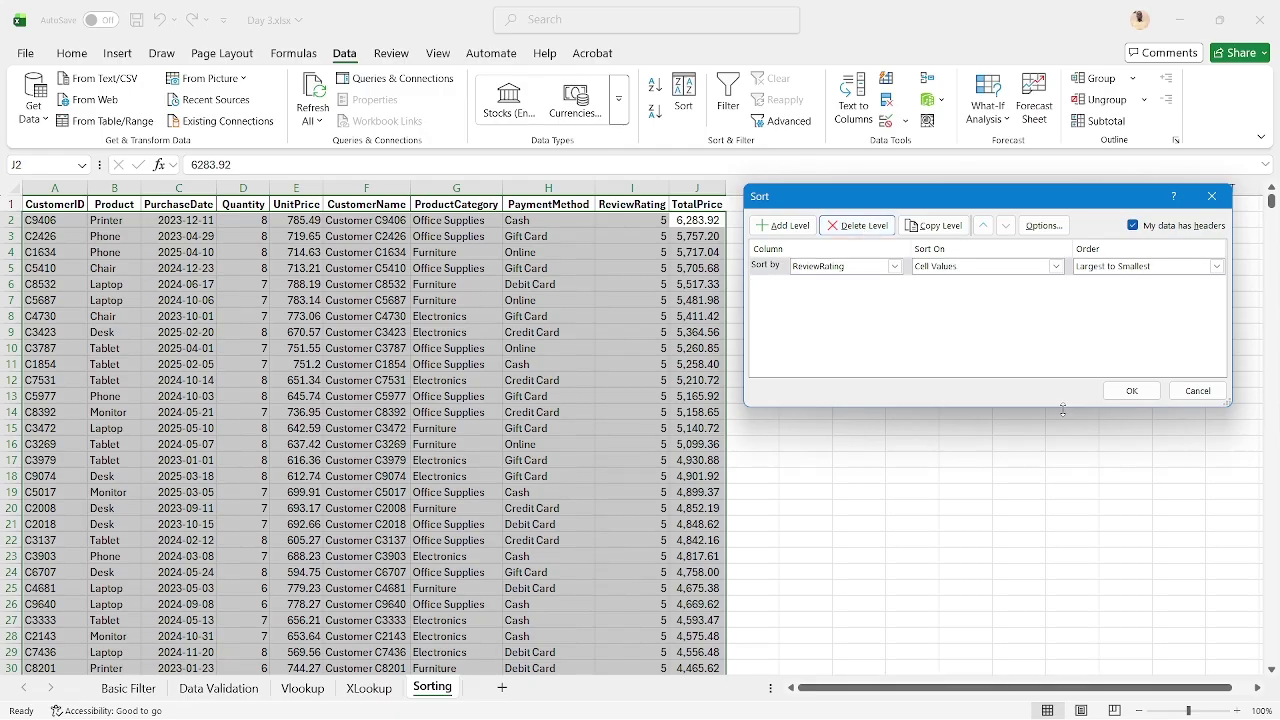
click(1127, 393)
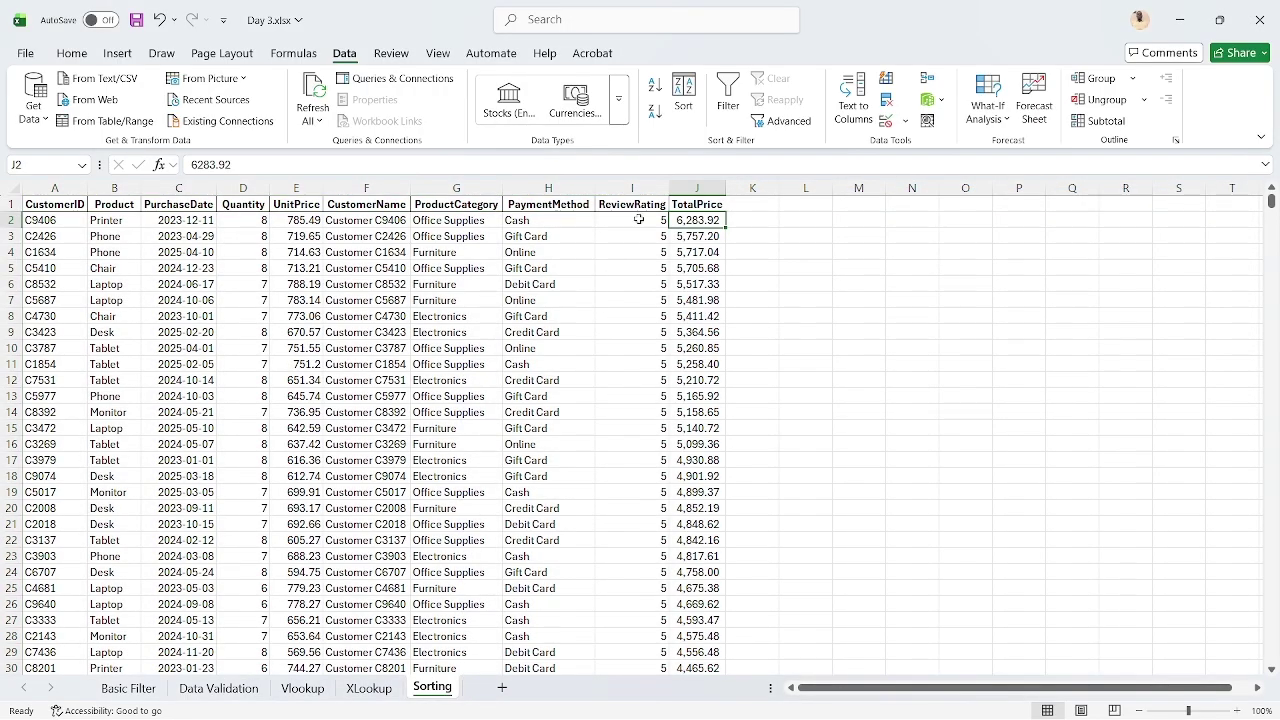
Change the first sort level to PaymentMethod and add a second sort level on Quantity
click(678, 106)
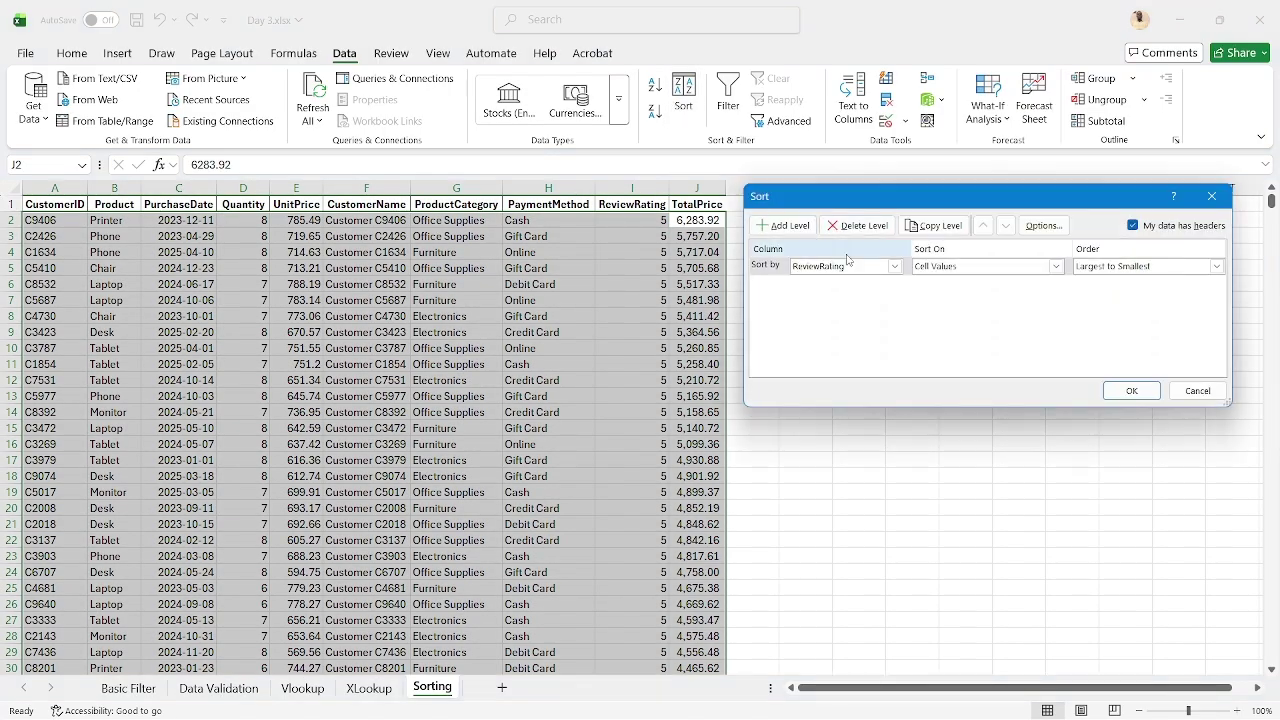
click(894, 268)
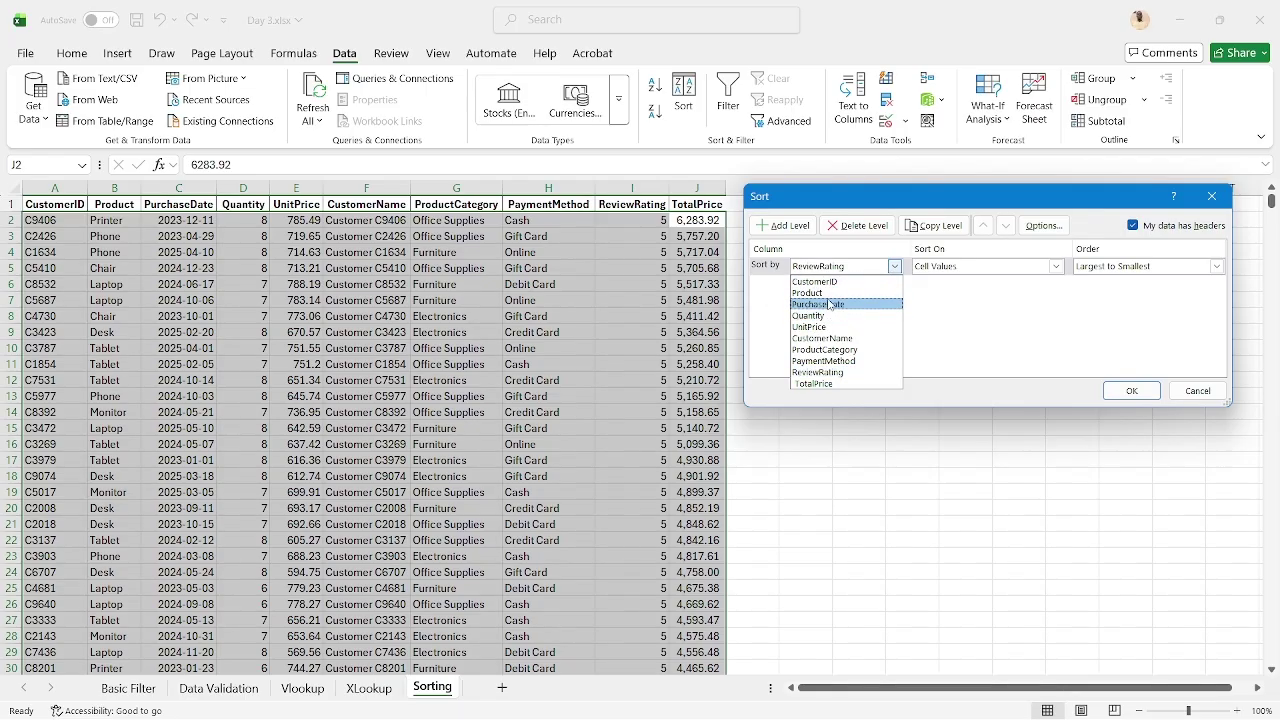
click(823, 361)
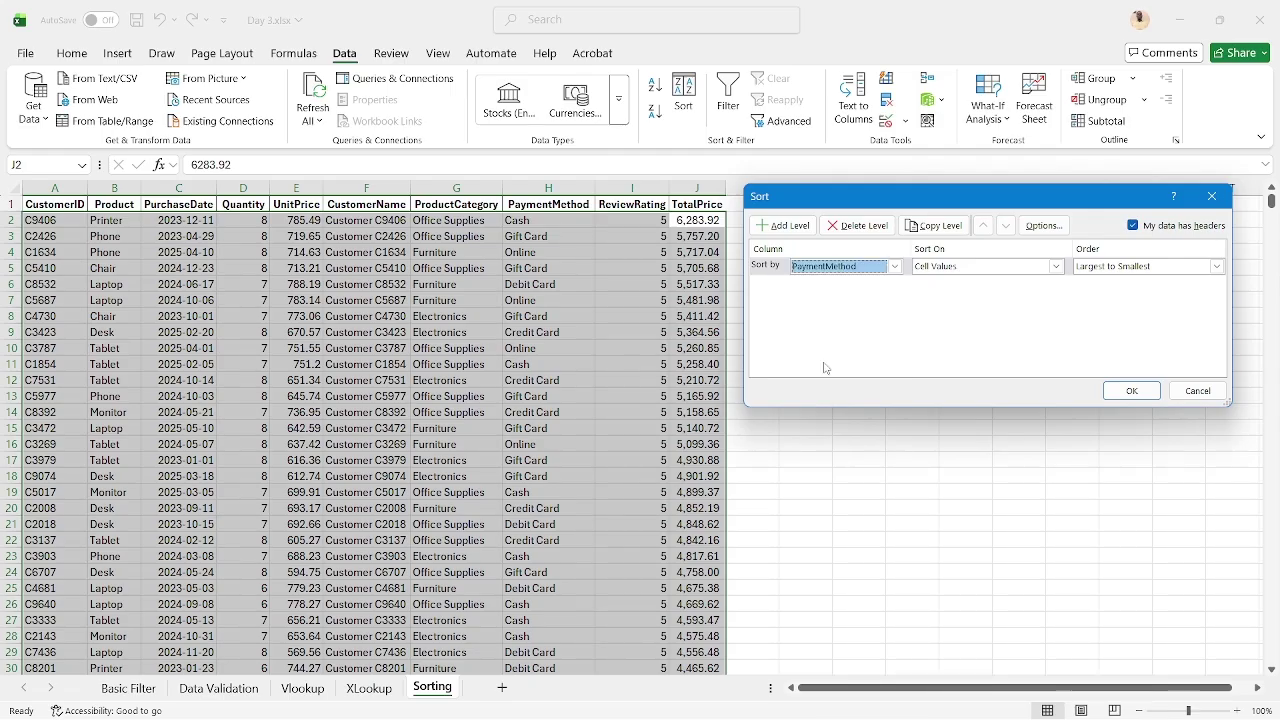
click(797, 228)
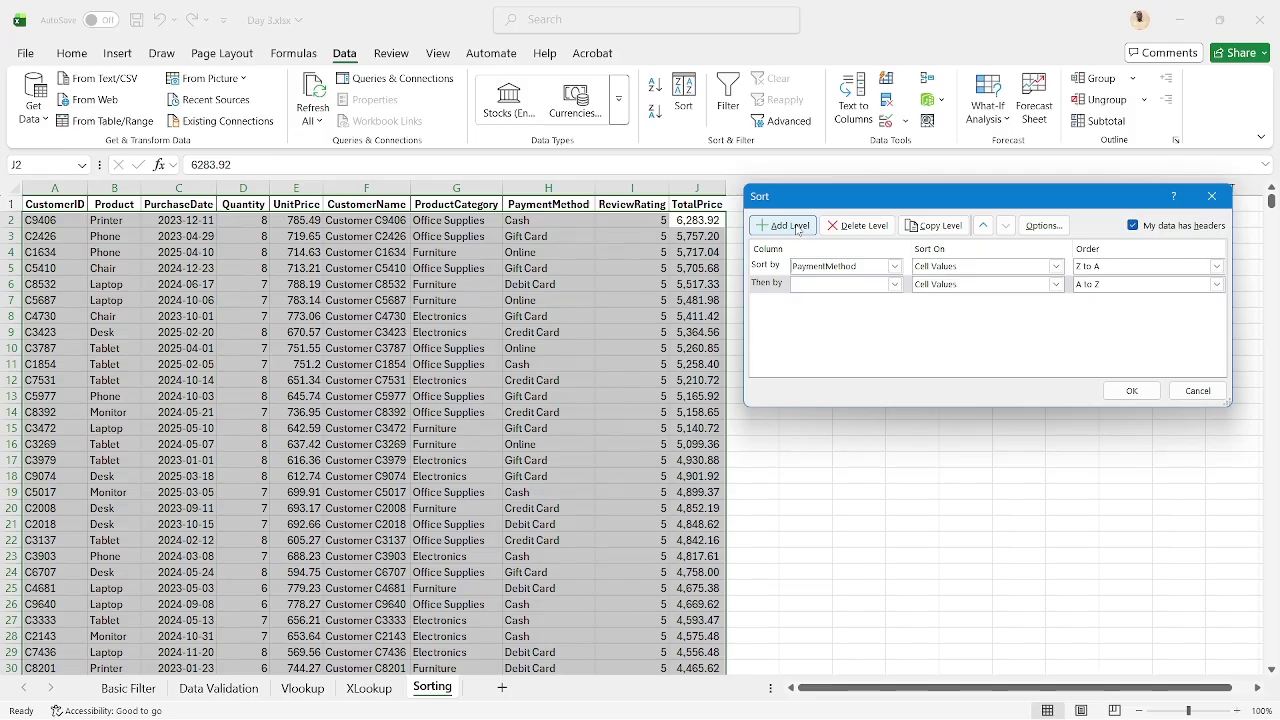
click(896, 285)
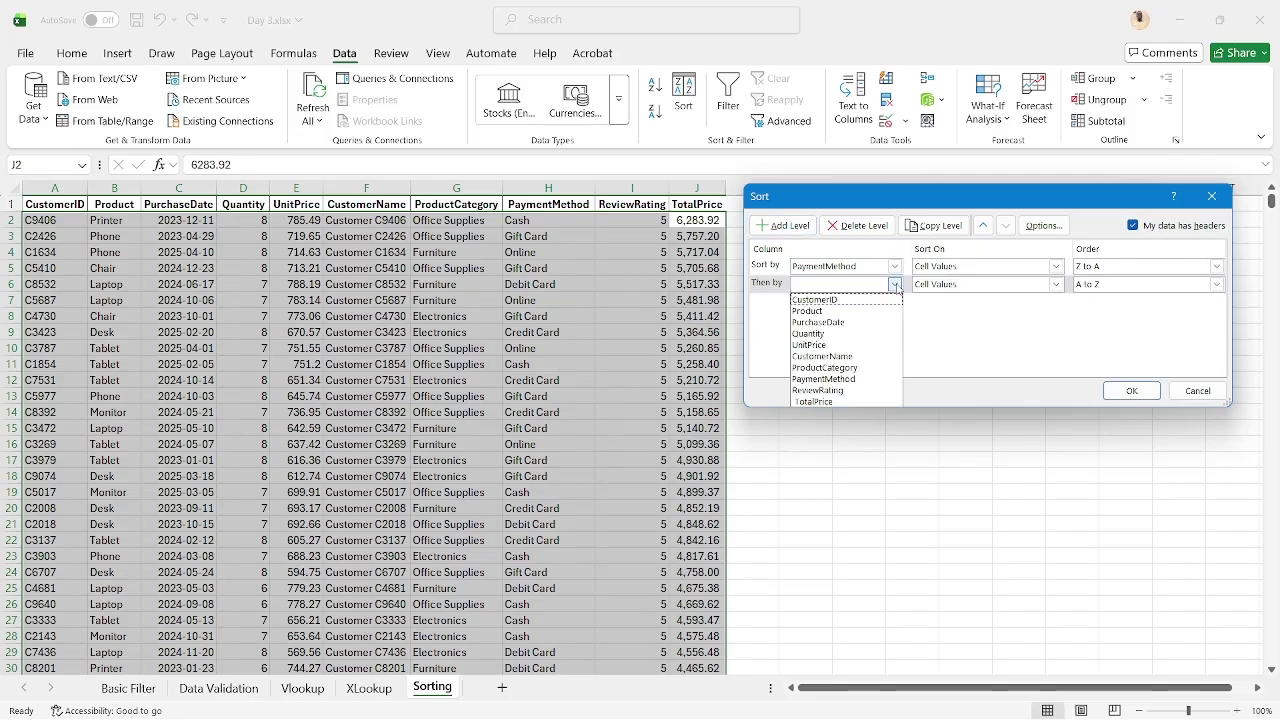
click(833, 334)
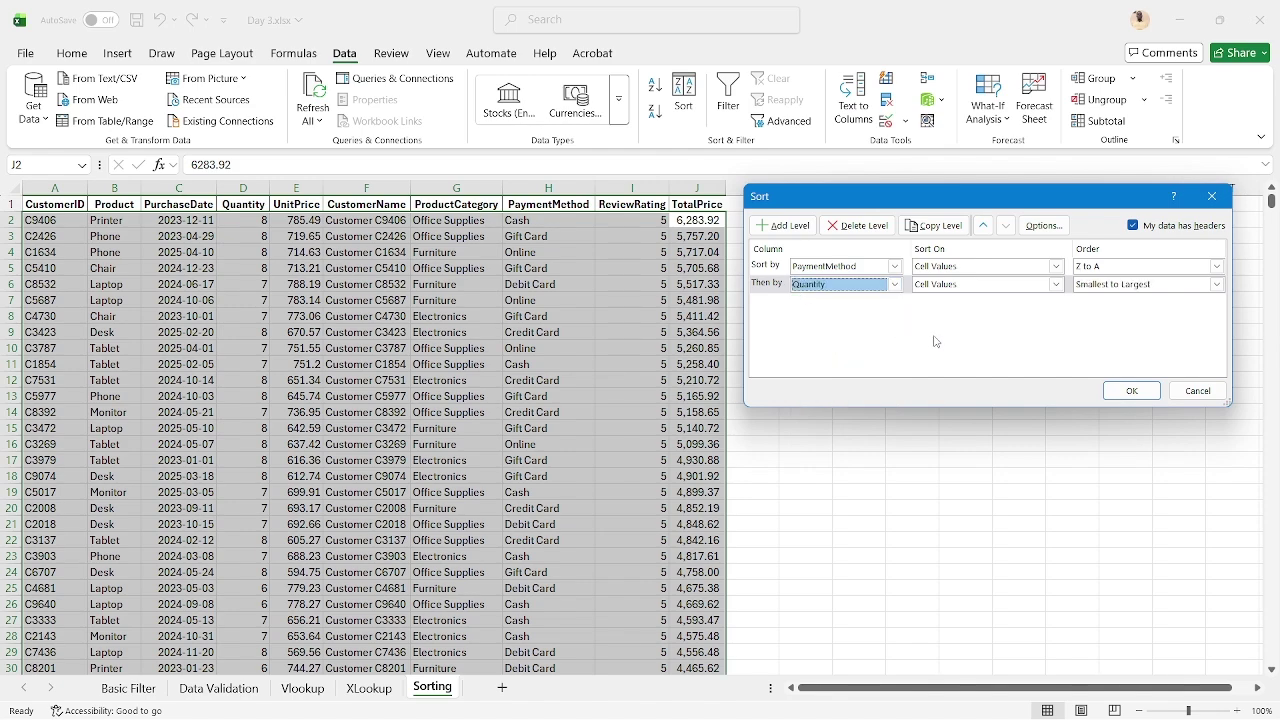
Order PaymentMethod A to Z and Quantity Largest to Smallest, and apply the two-level sort
click(1218, 267)
click(1162, 284)
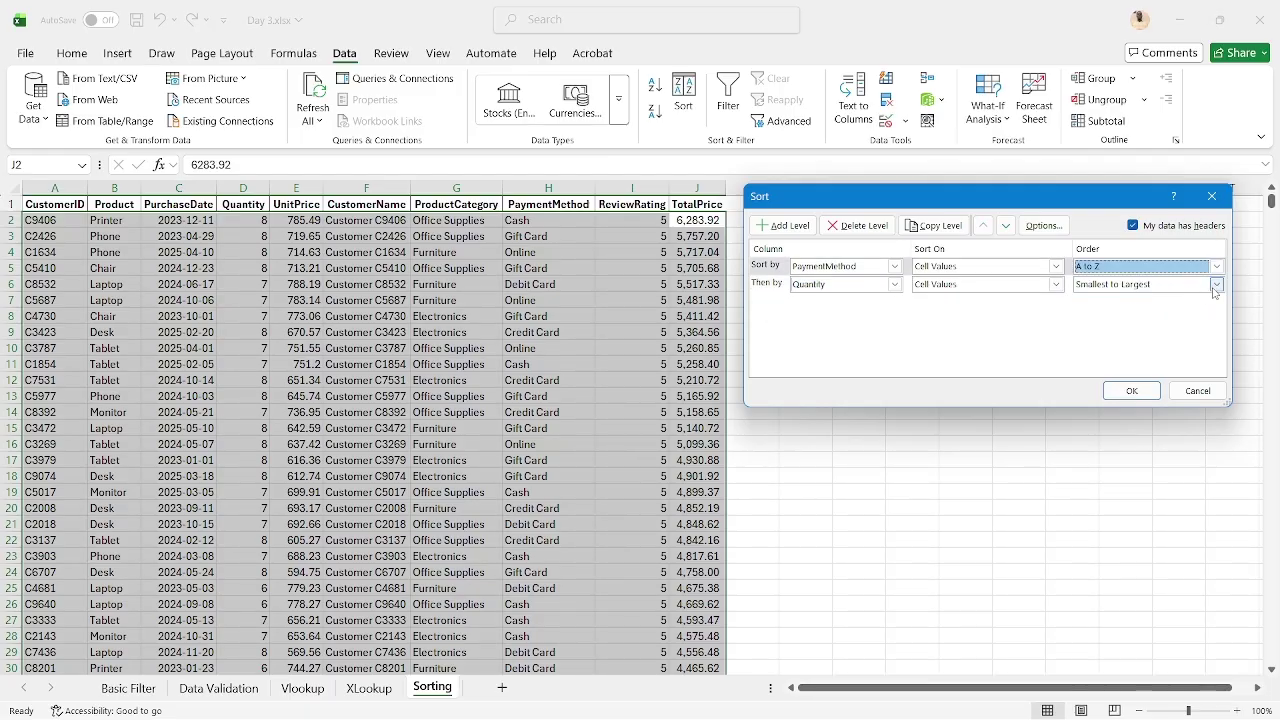
click(1217, 286)
click(1162, 312)
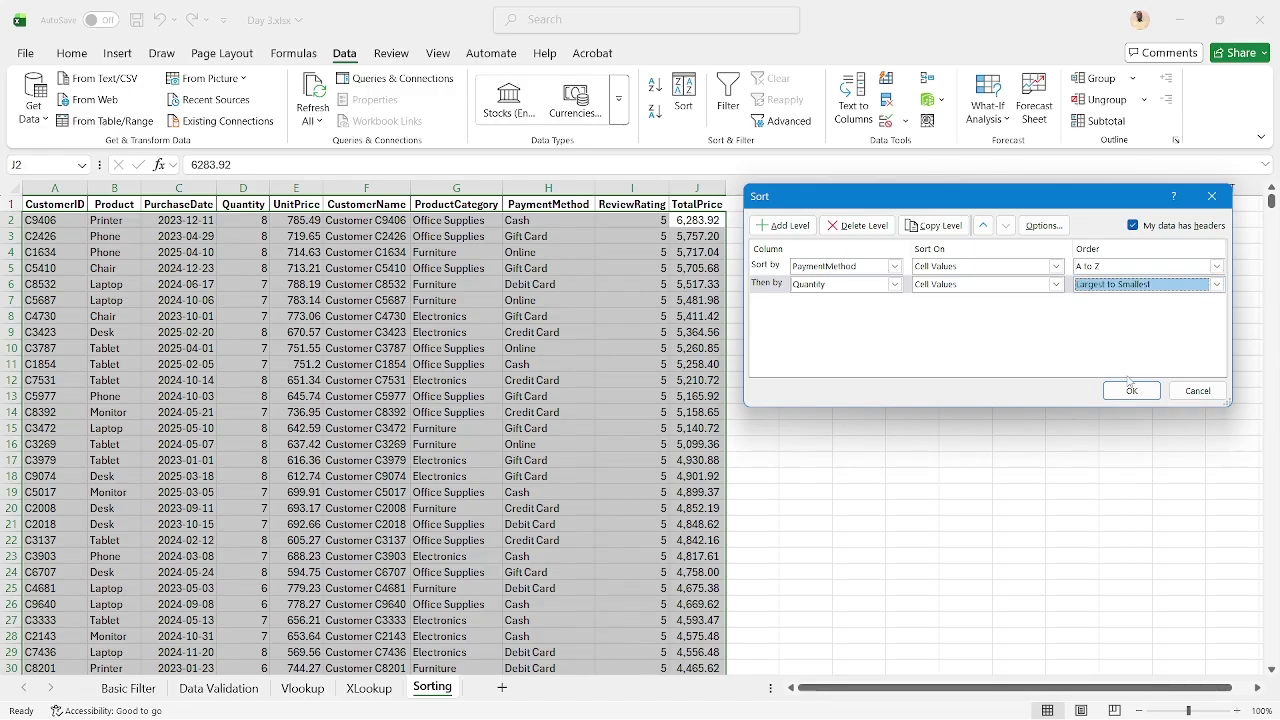
click(1130, 390)
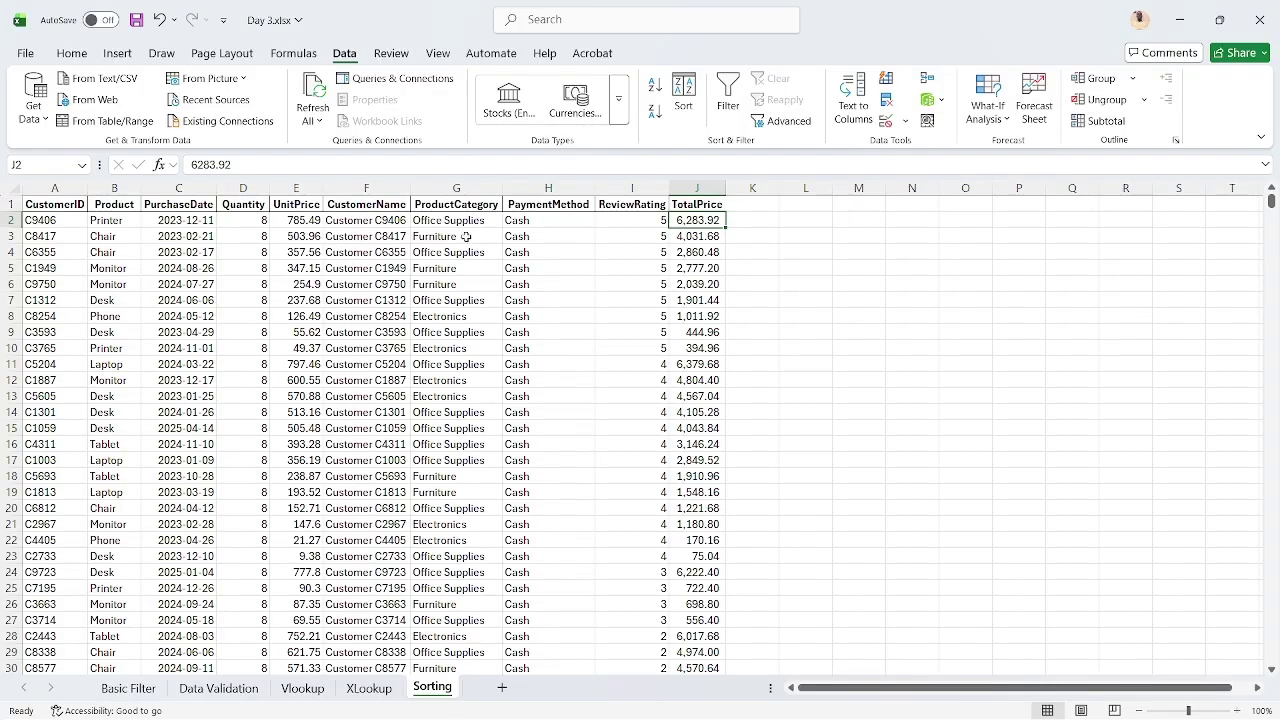
Examine how the Quantity values are ordered within the Cash rows and review the current sort levels without changing them
click(537, 230)
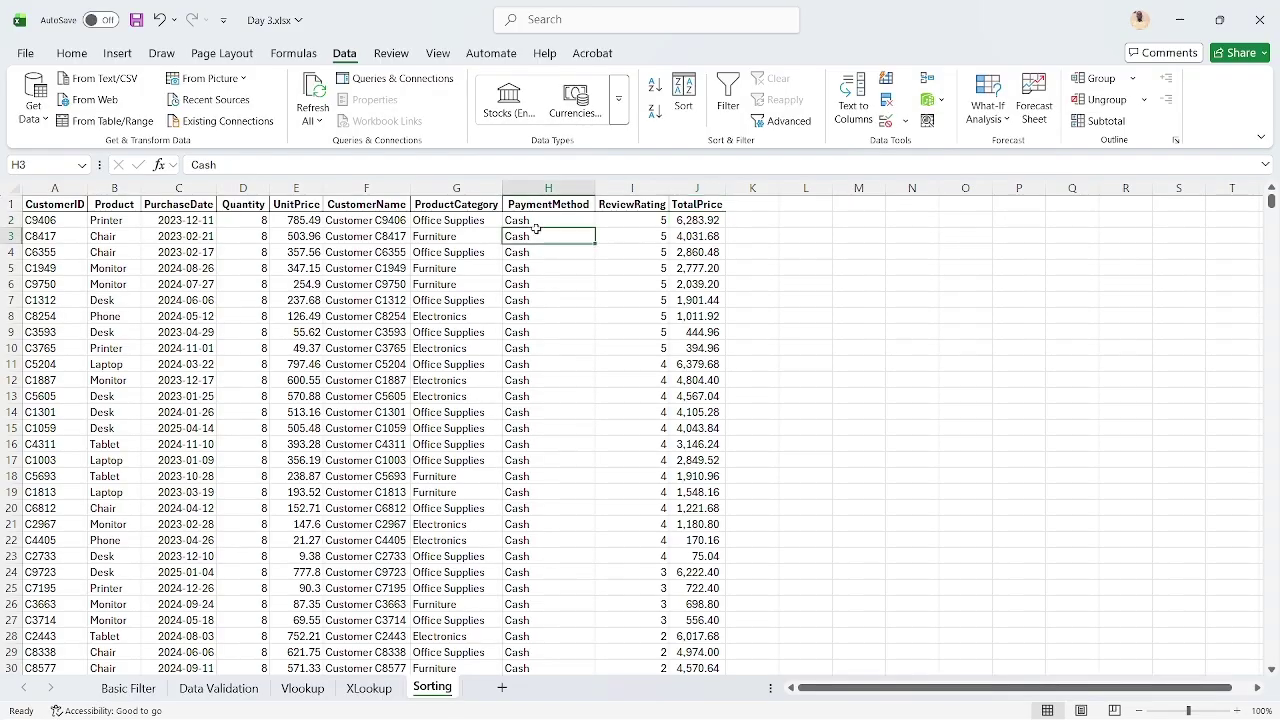
click(254, 222)
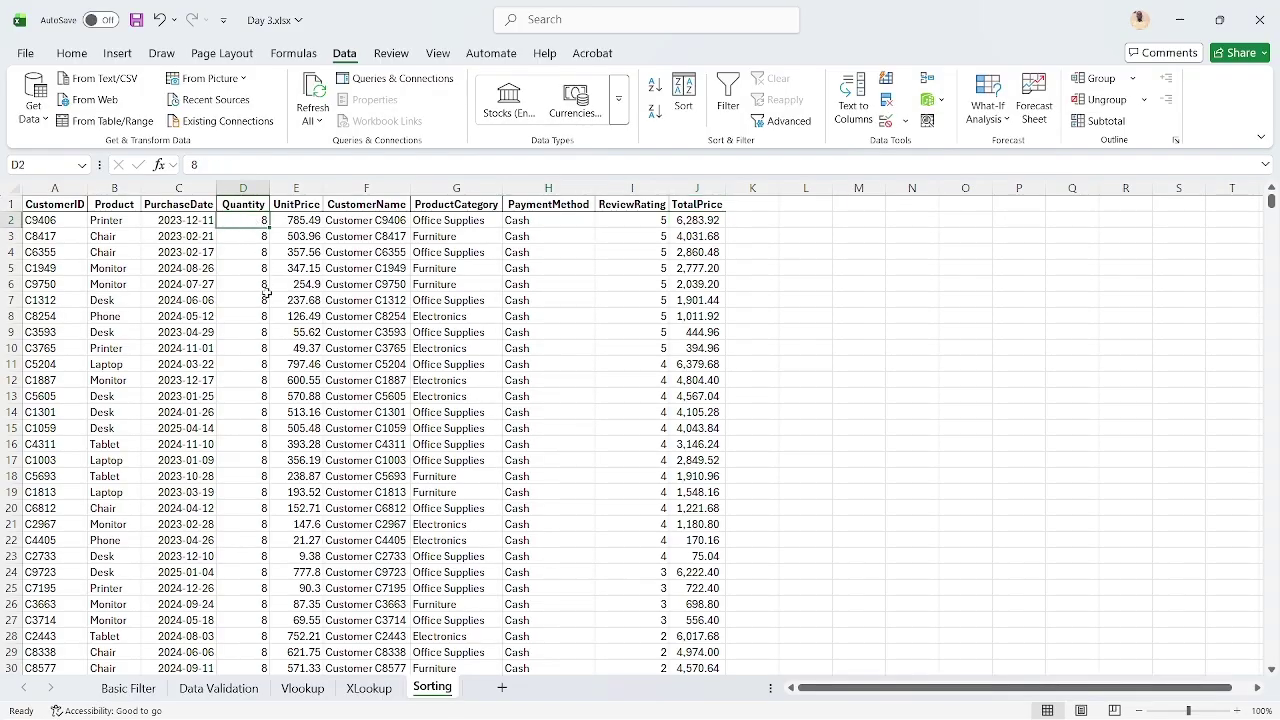
scroll(267, 293, down, 10)
scroll(267, 293, down, 1)
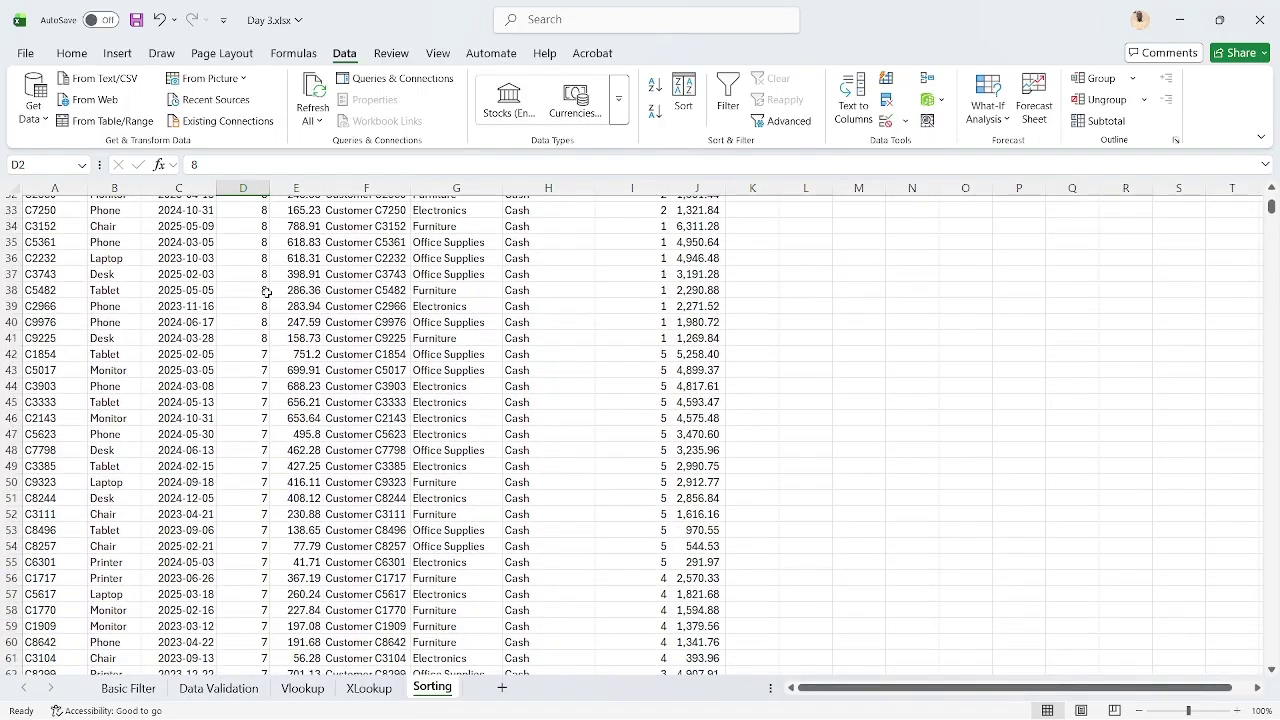
click(250, 352)
scroll(247, 353, down, 1)
scroll(247, 353, down, 14)
scroll(247, 353, down, 3)
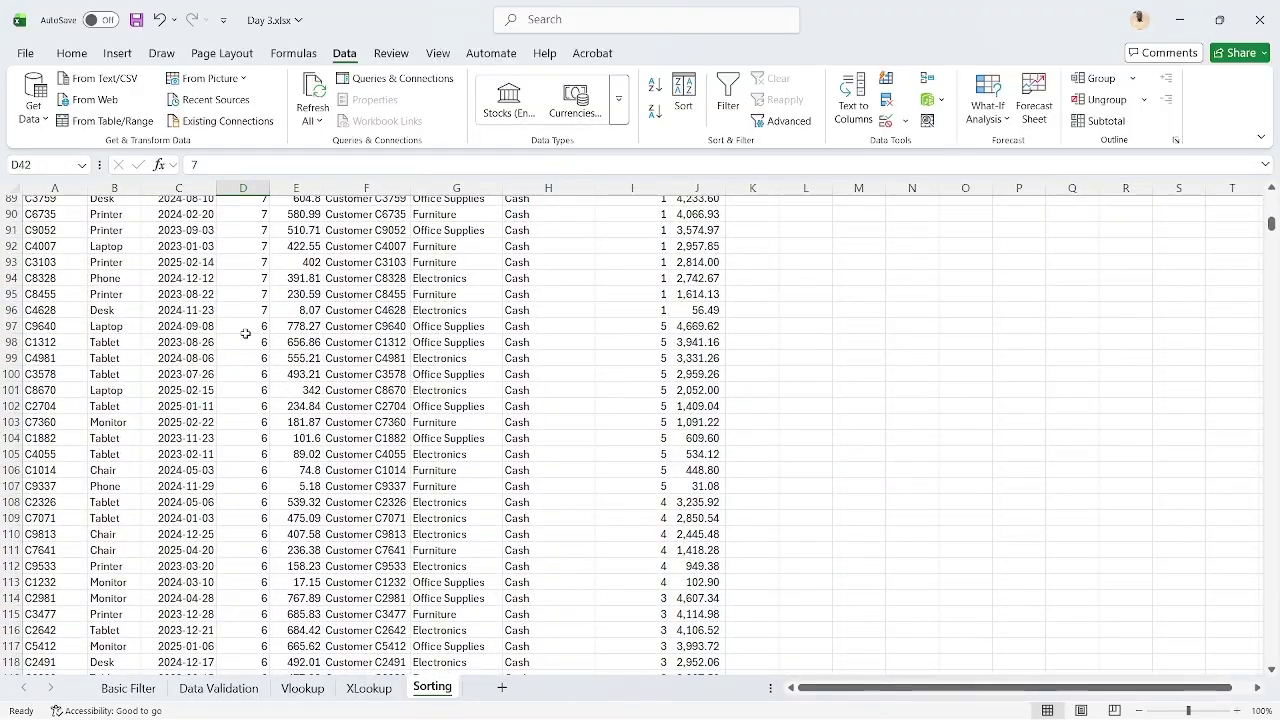
scroll(352, 400, up, 20)
click(683, 95)
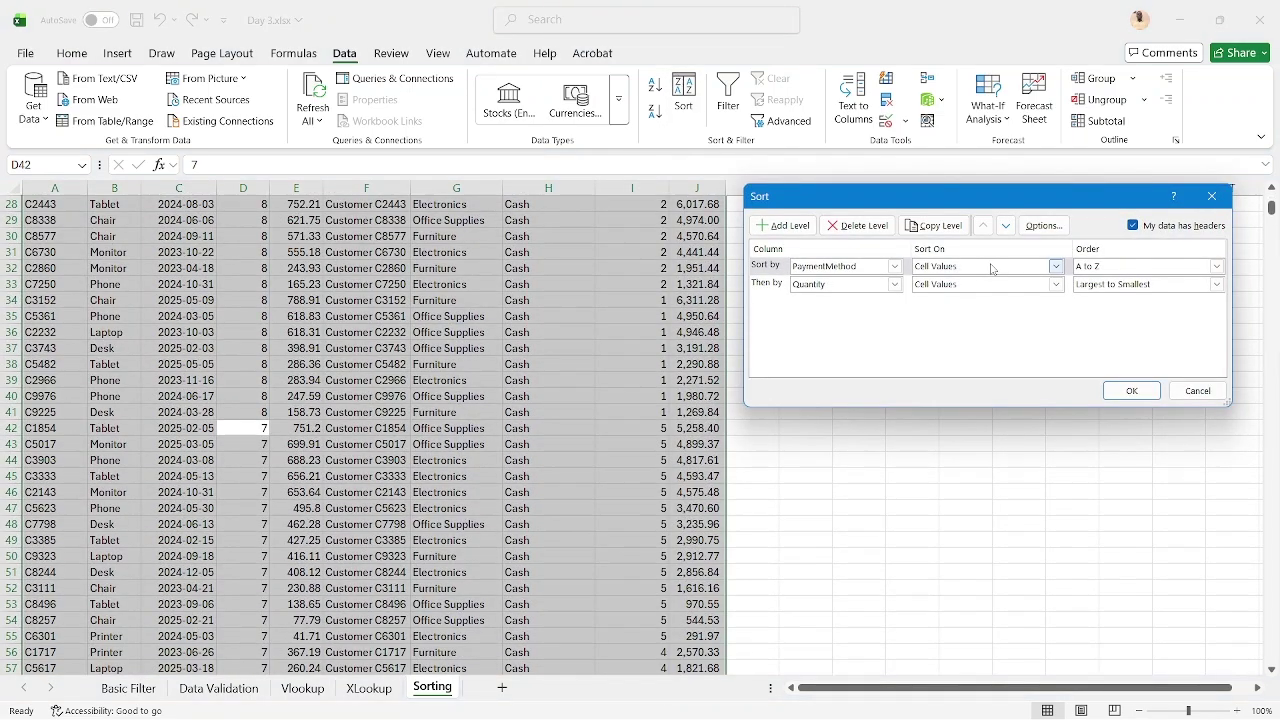
click(1196, 391)
scroll(446, 249, up, 9)
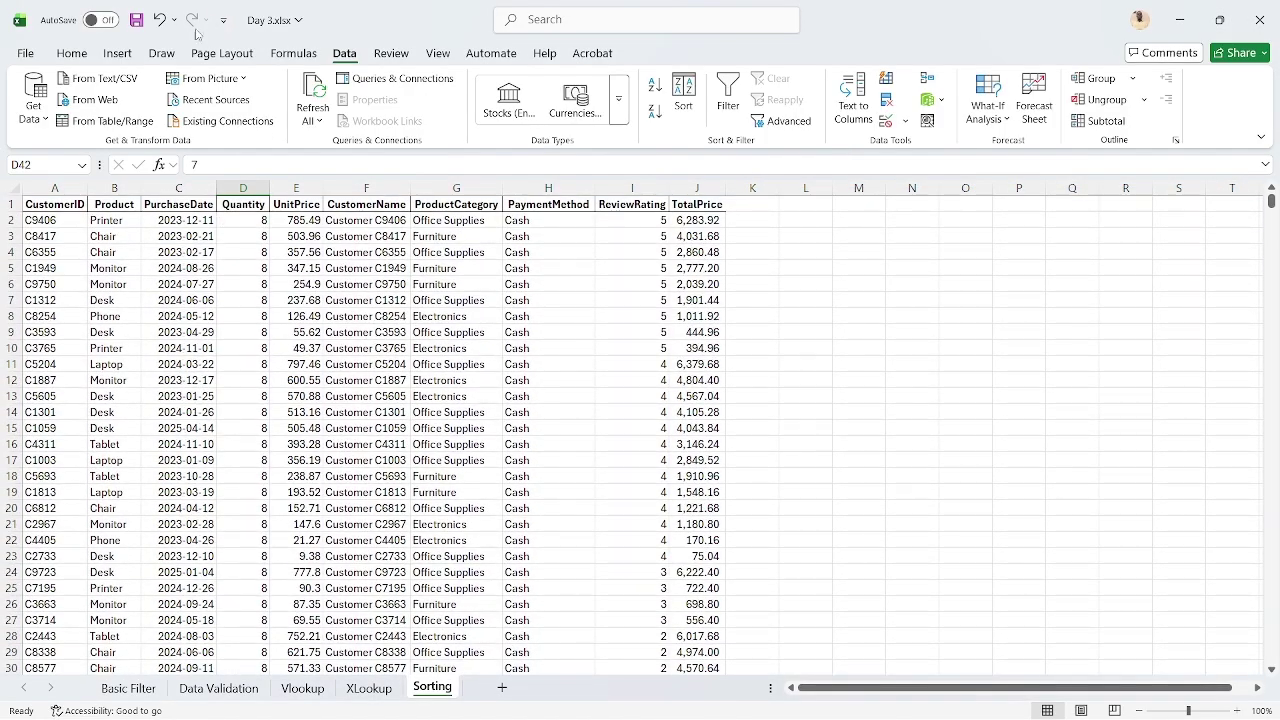
Switch to the Basic Filter sheet and turn on filtering for the table that starts at the Date header
click(78, 53)
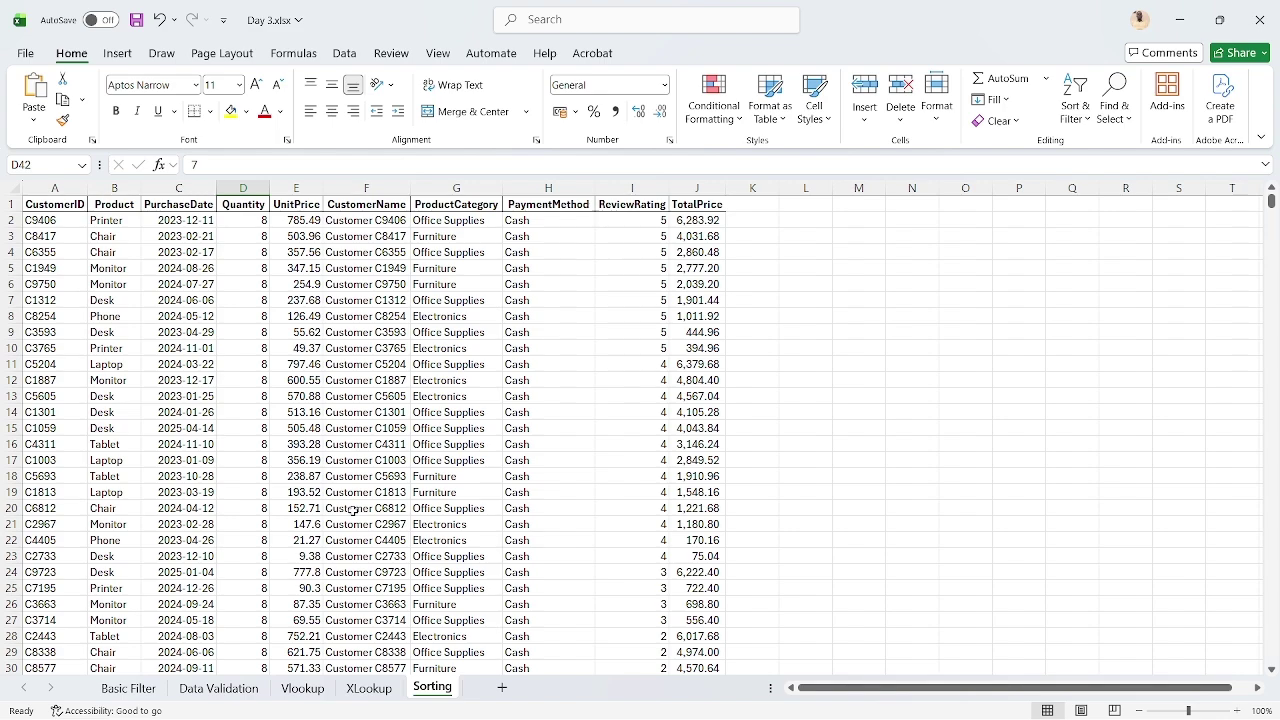
click(140, 693)
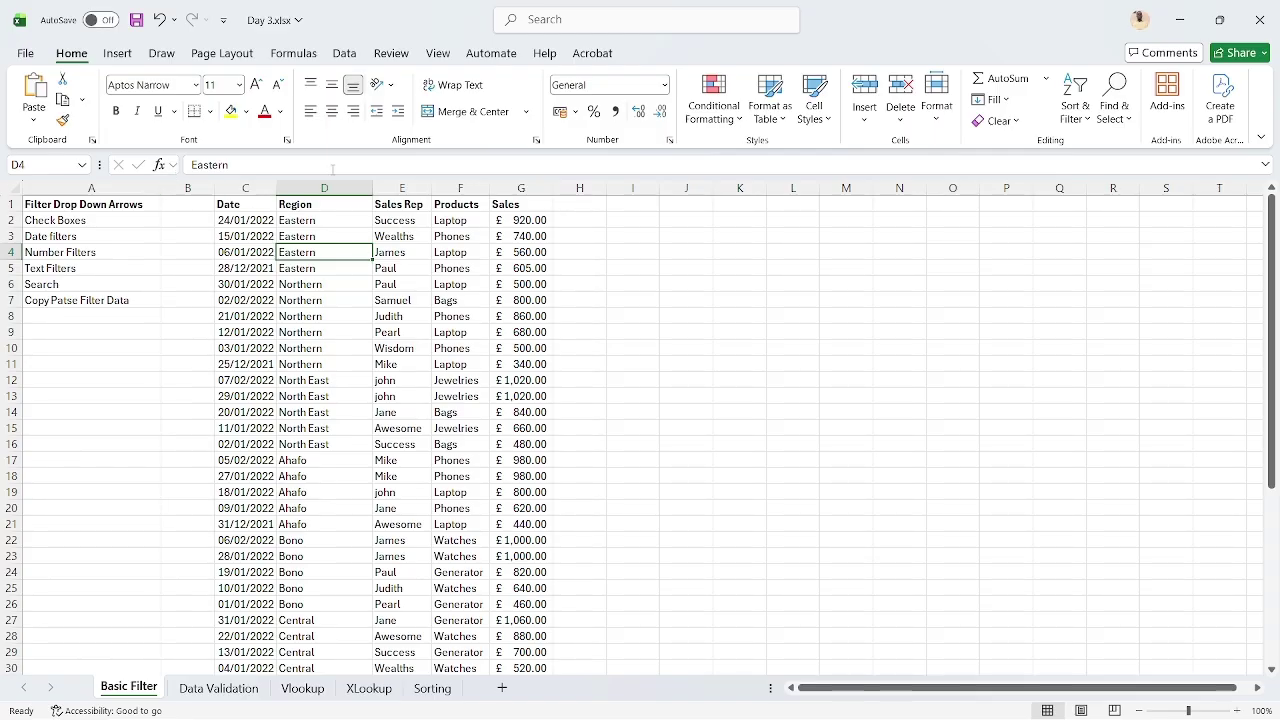
click(250, 201)
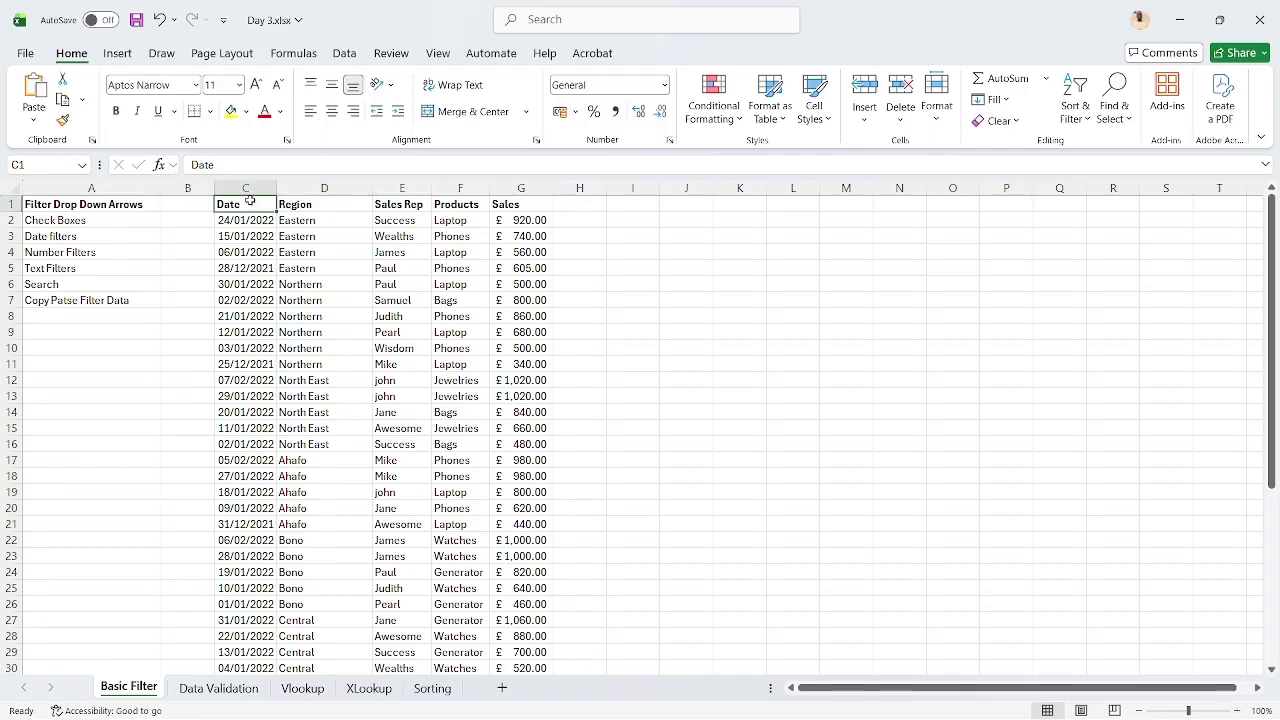
click(344, 53)
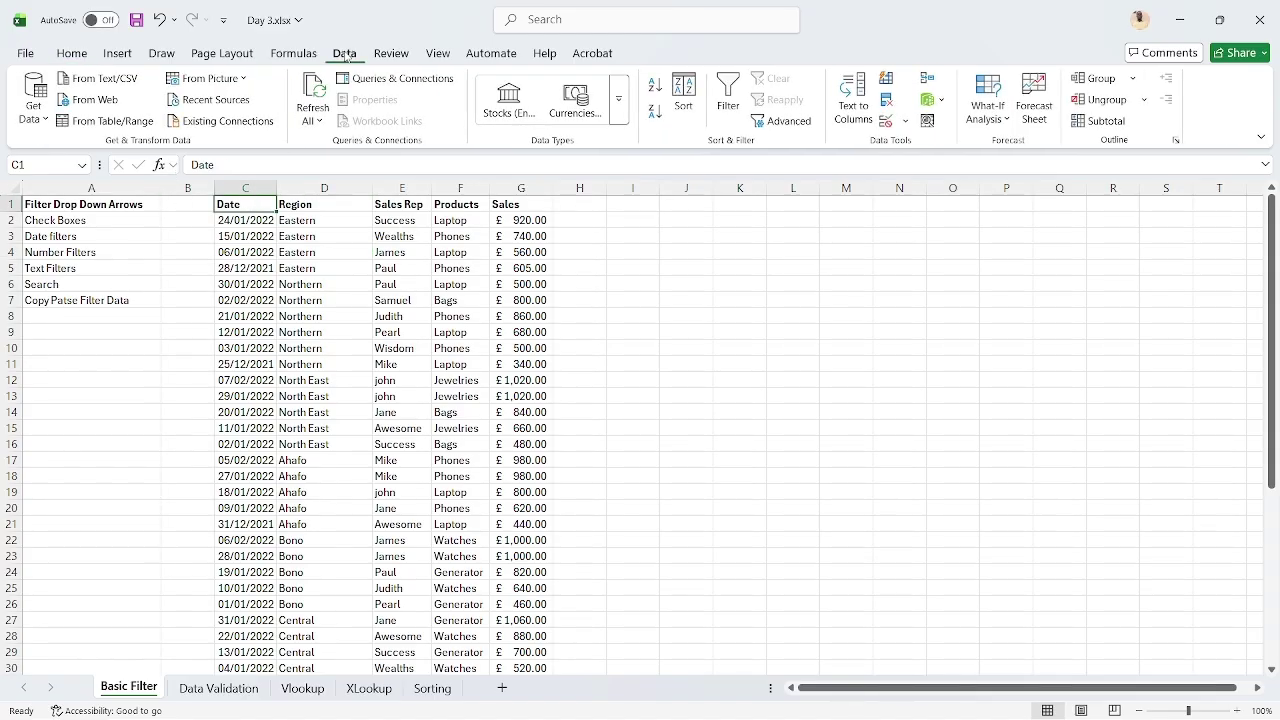
click(726, 92)
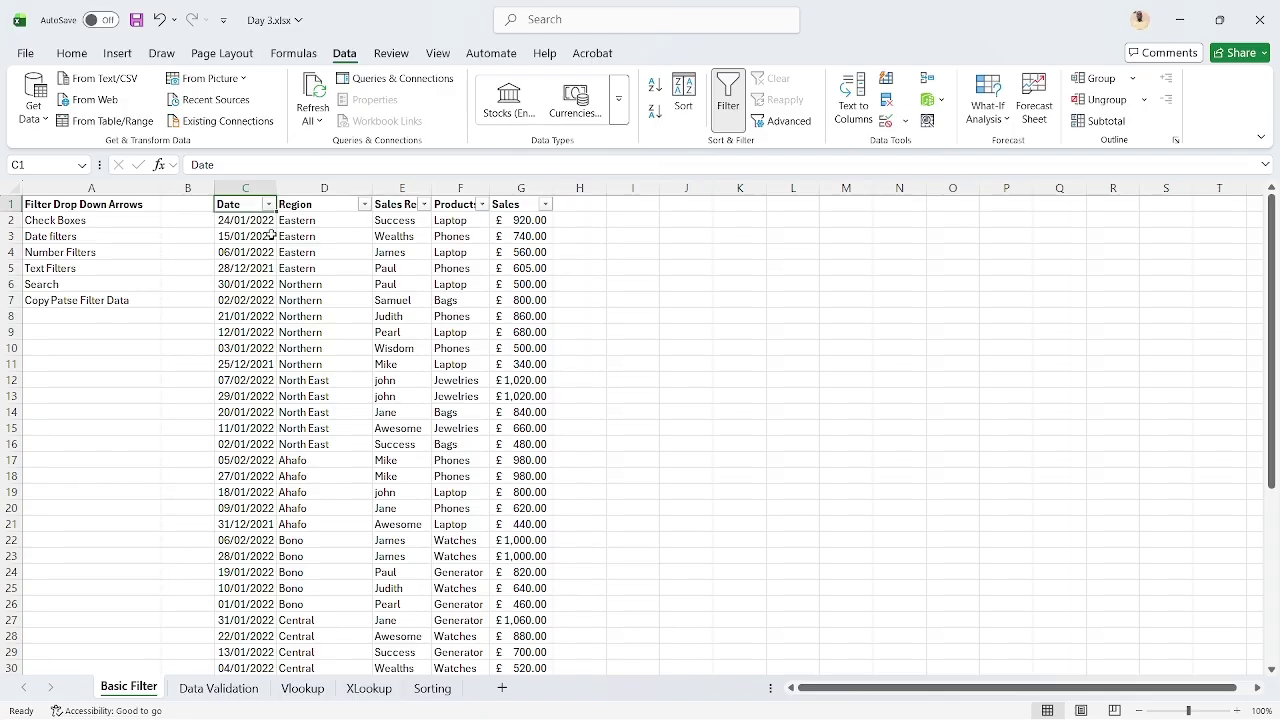
click(175, 191)
Filter the Date column to show dates between 01/01/2021 and 31/12/2021 inclusive
click(268, 205)
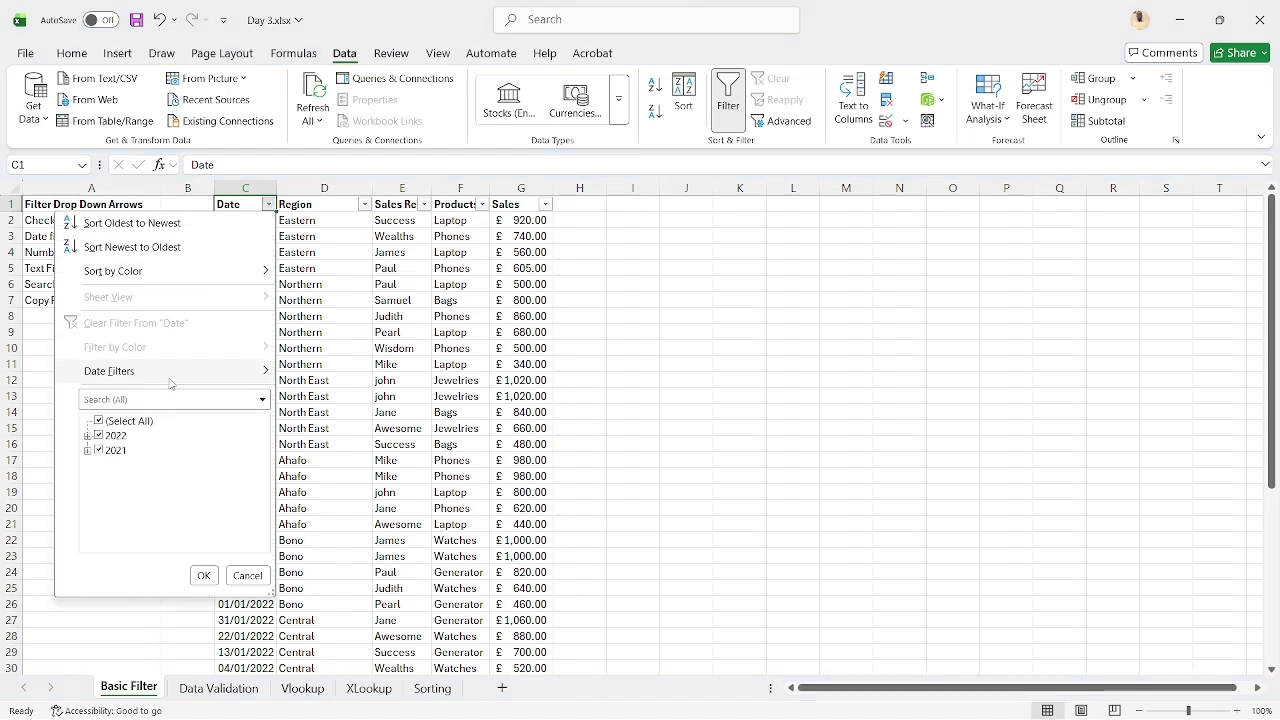
mouse_move(160, 378)
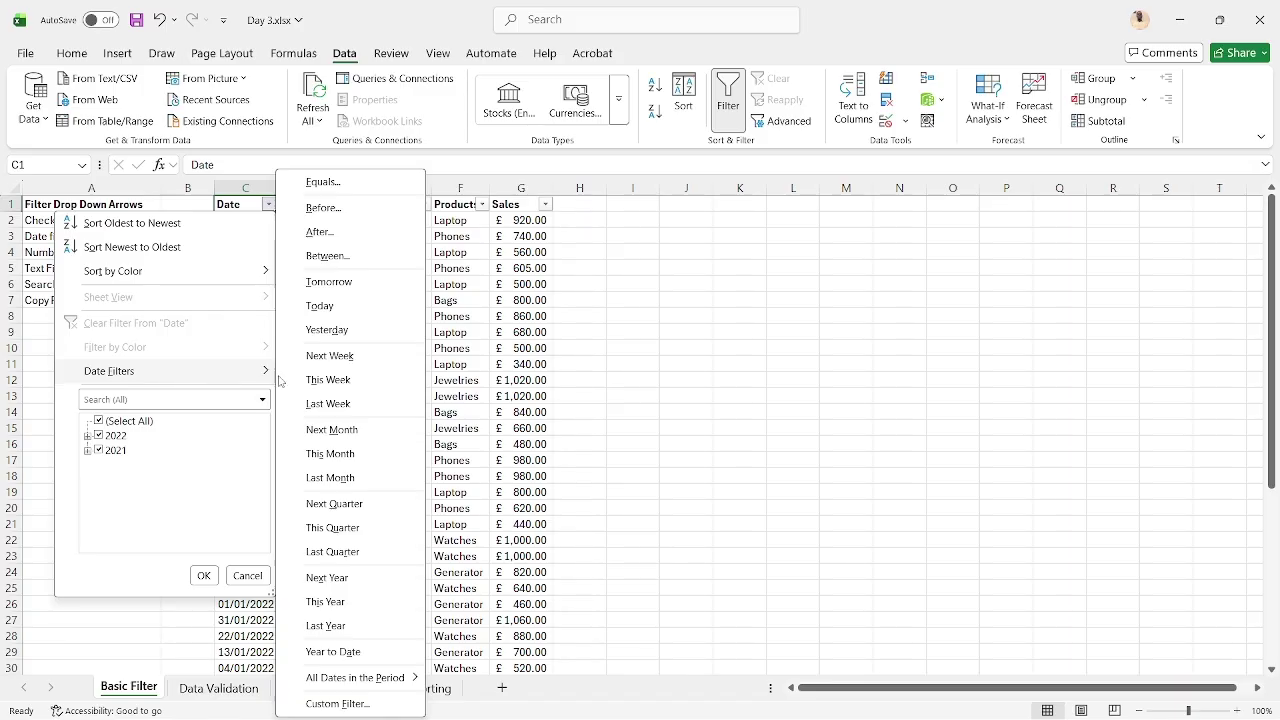
click(327, 257)
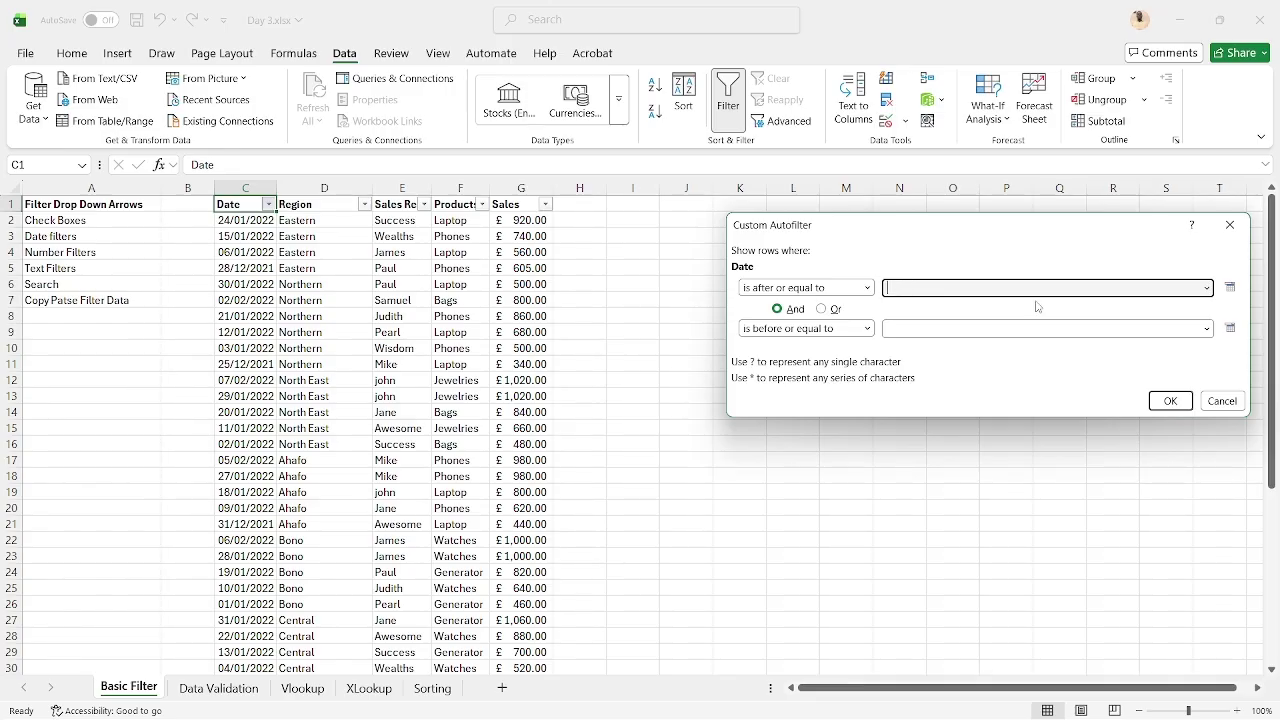
text(01/01/2021)
click(1110, 328)
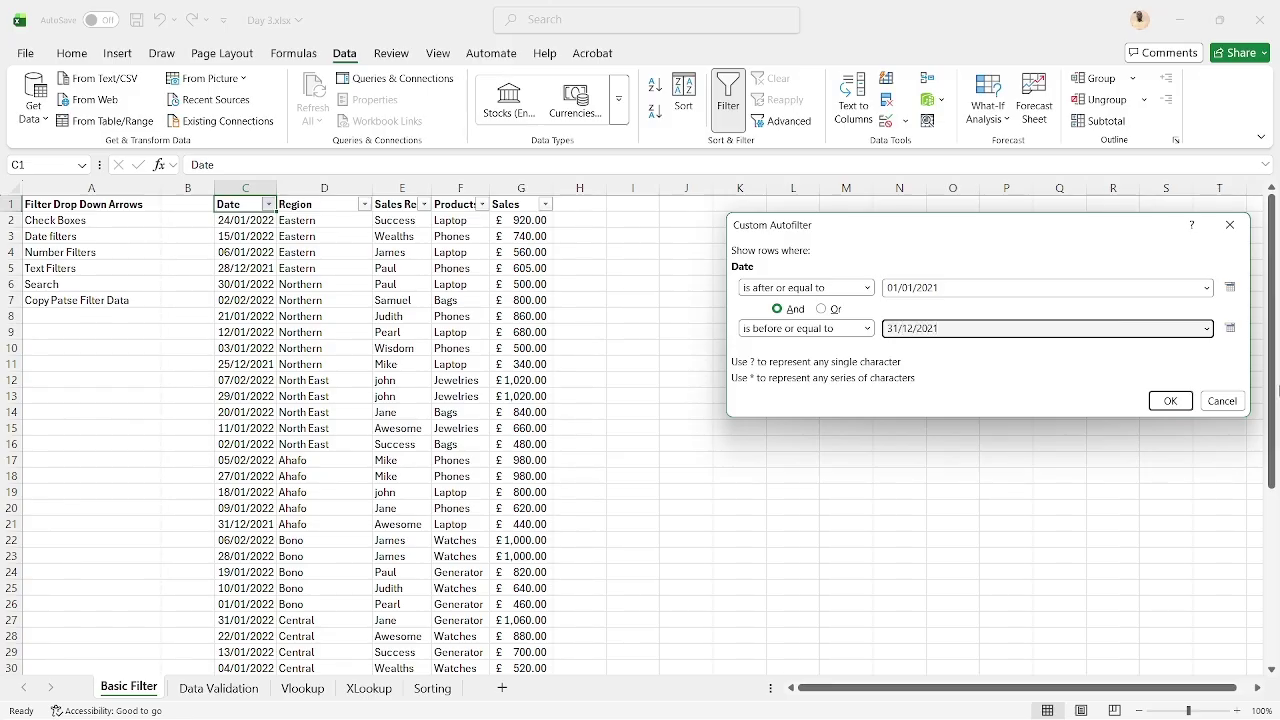
click(1170, 401)
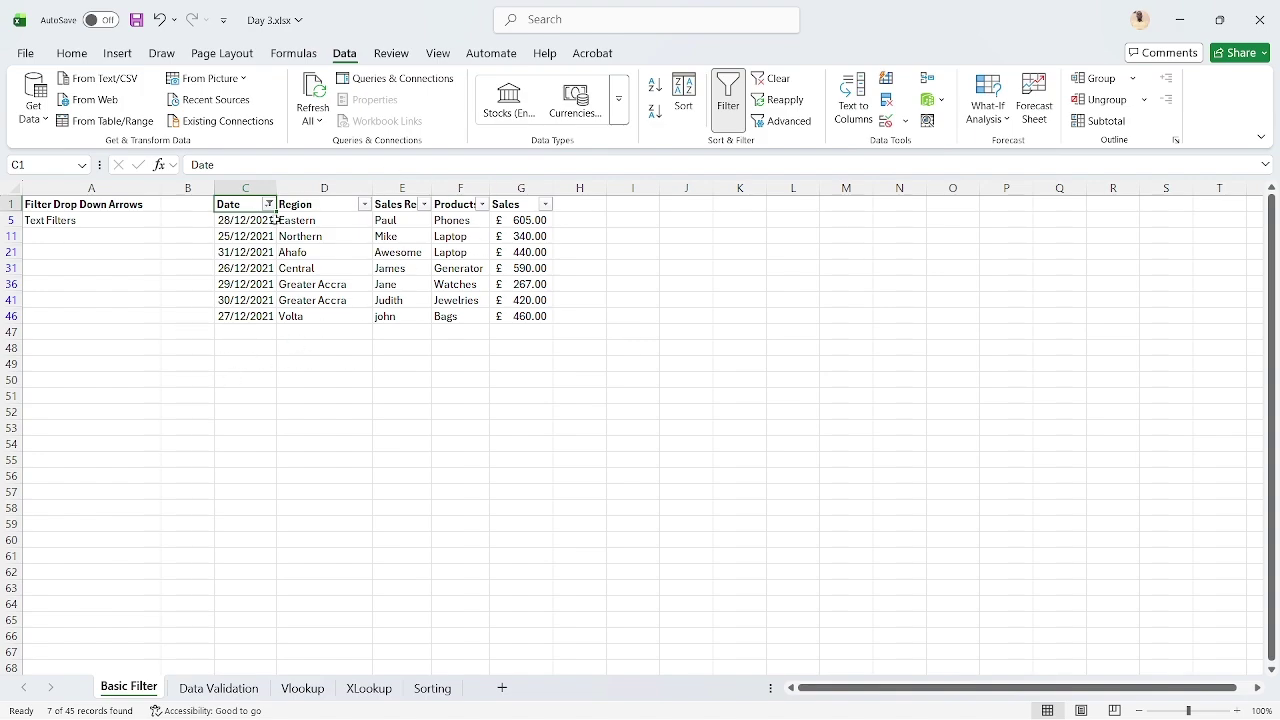
Clear the filter from the Date column
click(269, 204)
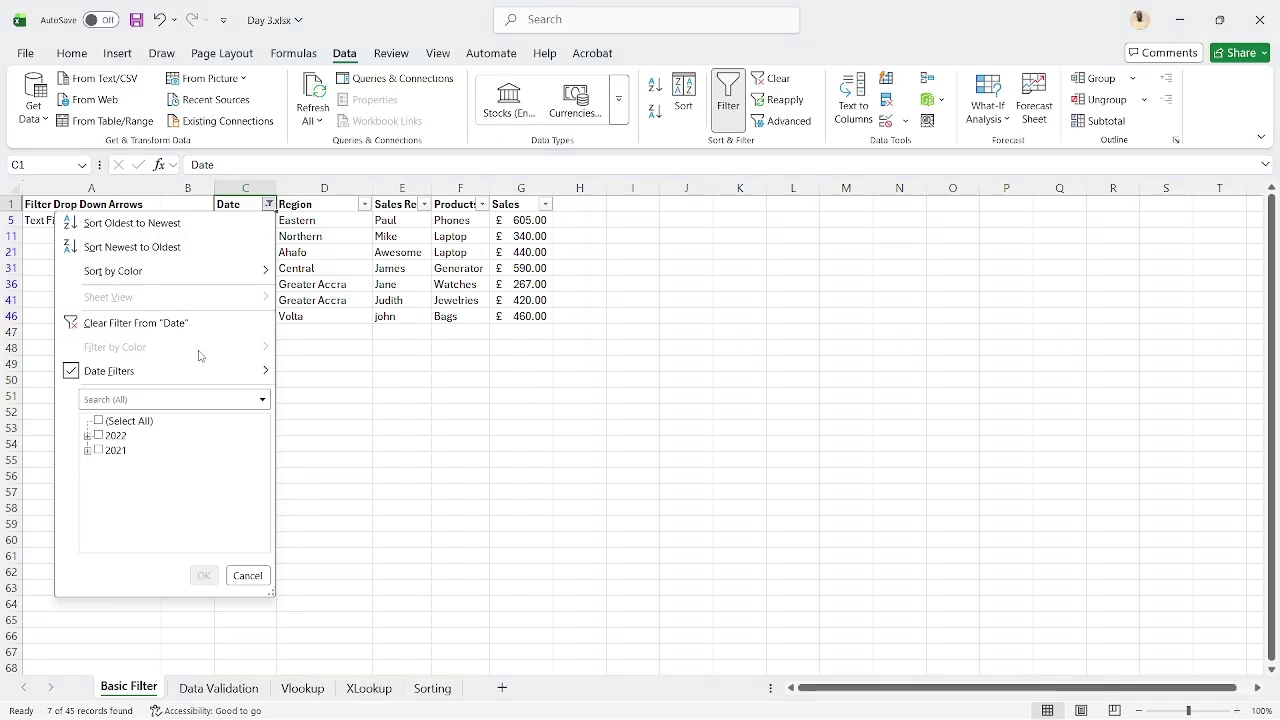
mouse_move(201, 373)
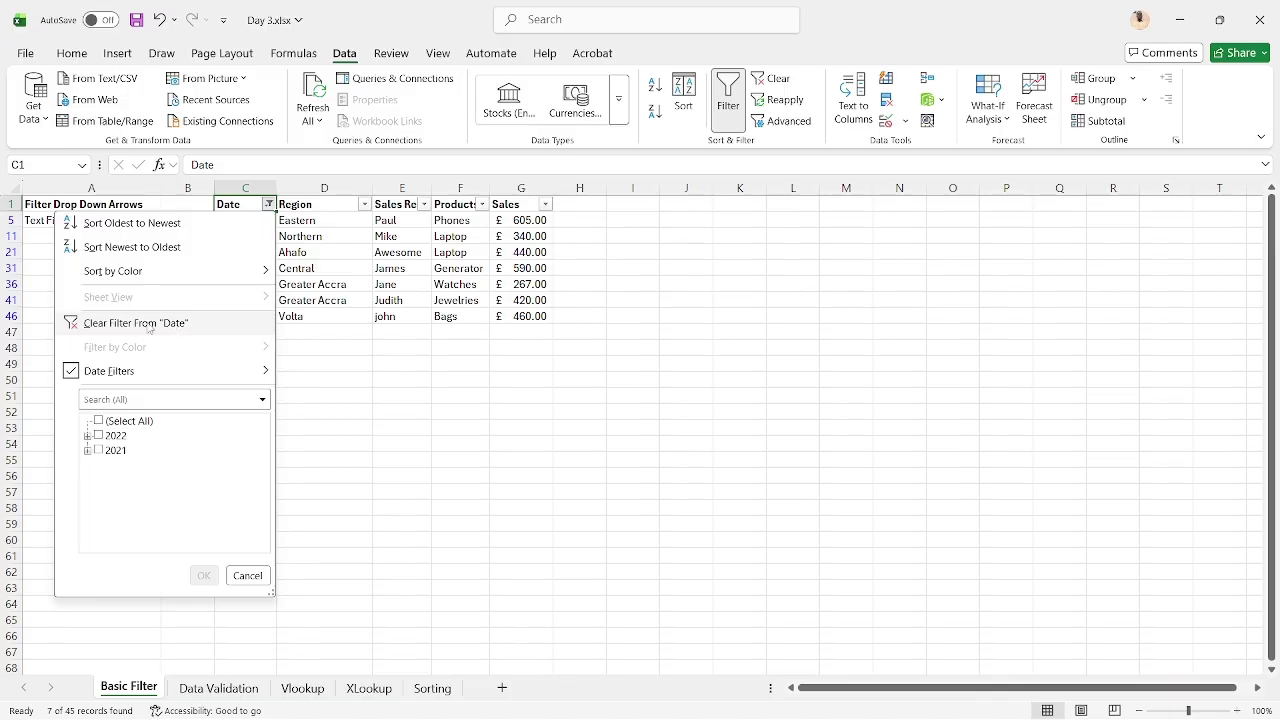
click(101, 324)
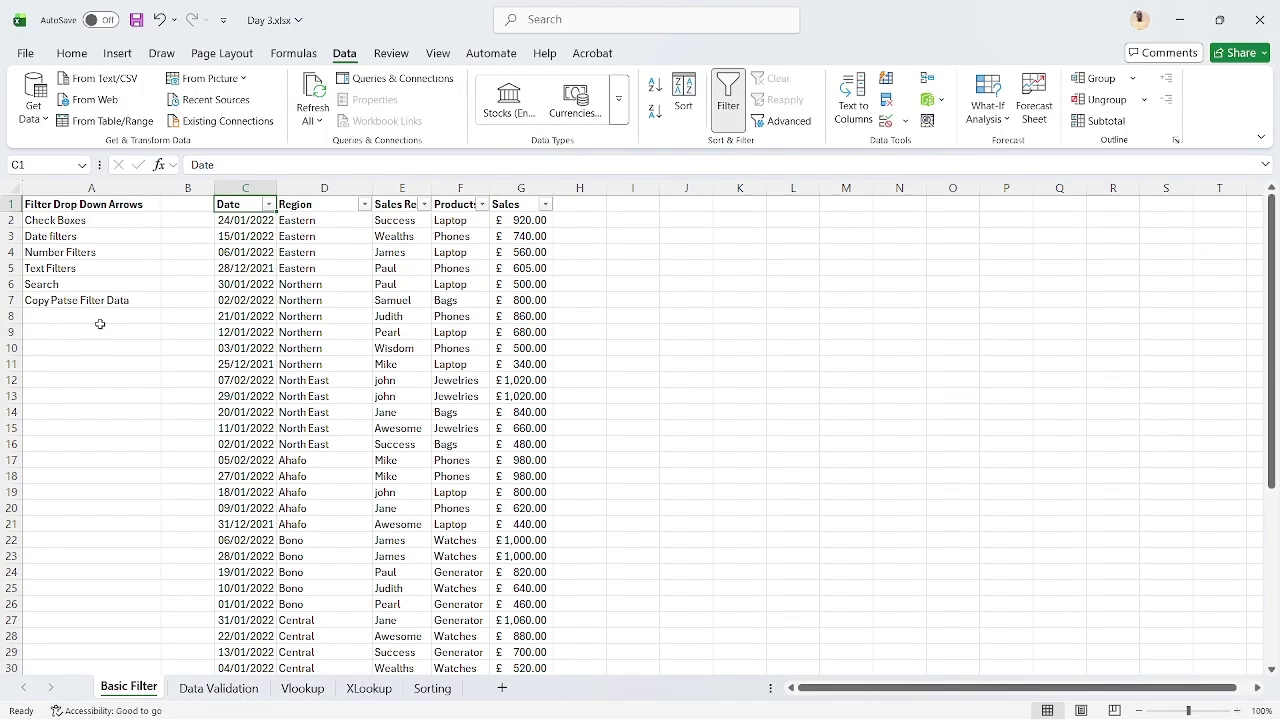
Filter the Date column to show only 3 January 2022 using the date checkboxes
click(268, 204)
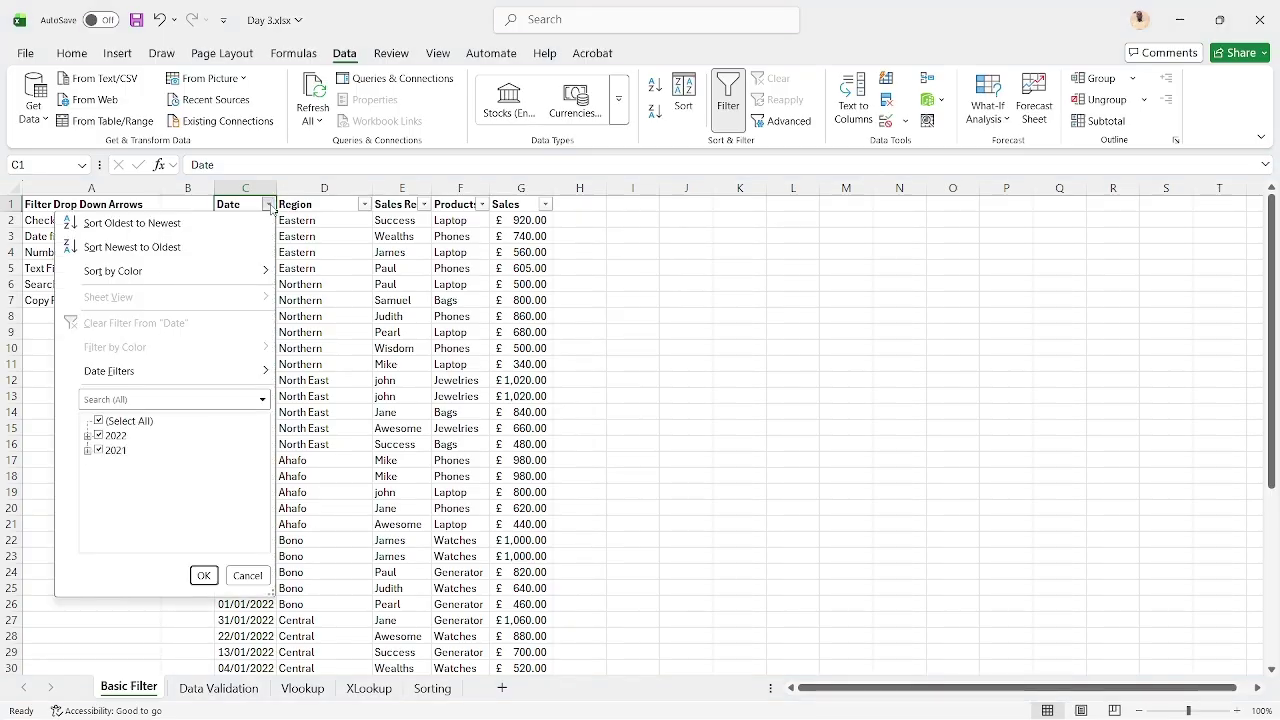
click(112, 424)
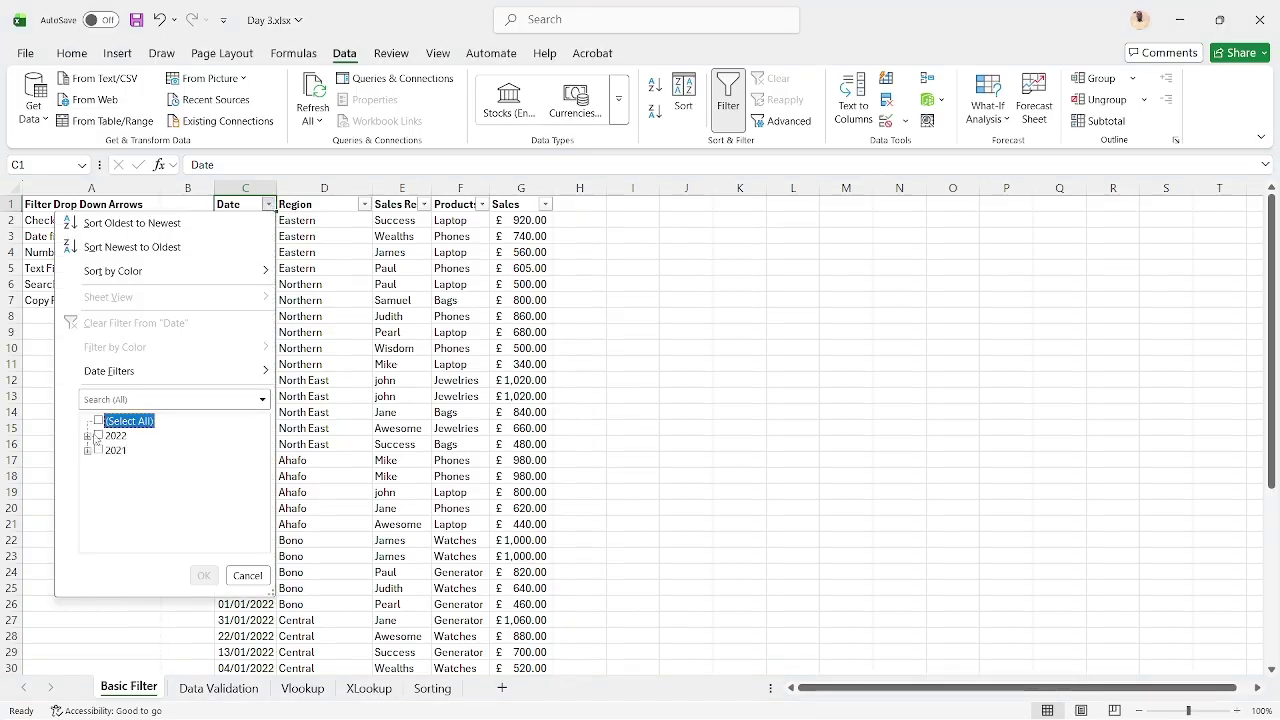
click(87, 437)
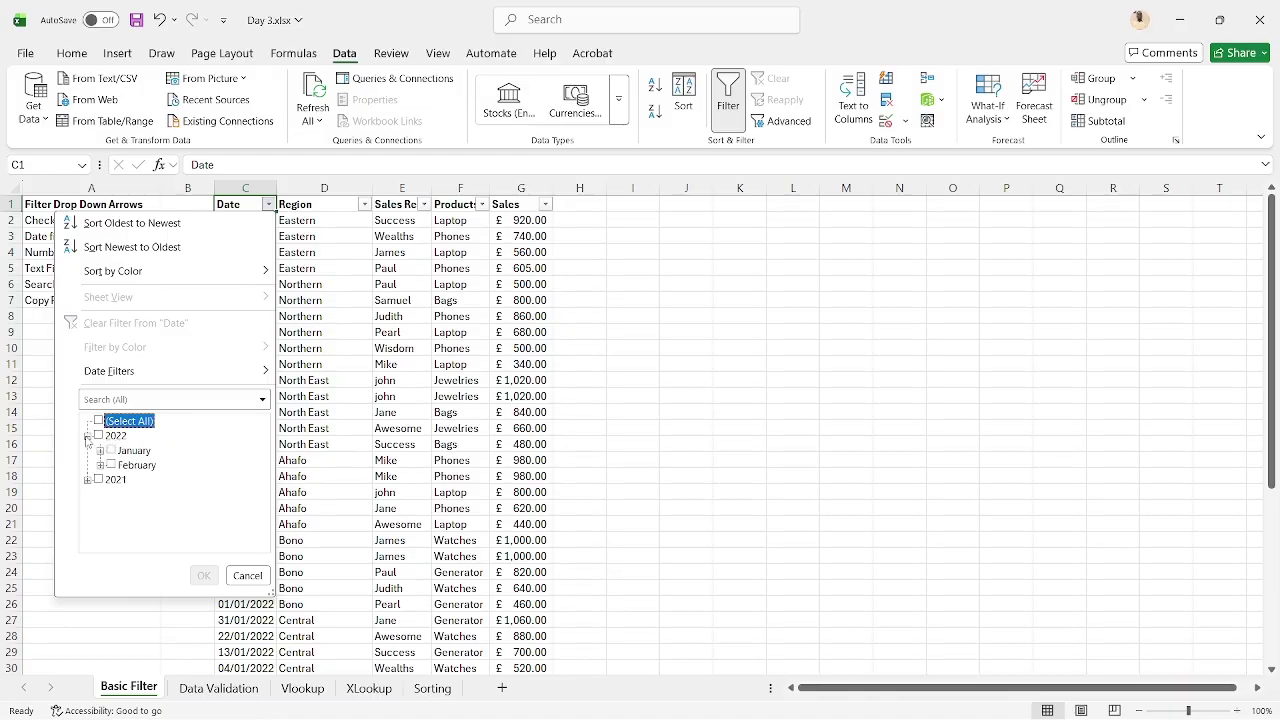
click(101, 453)
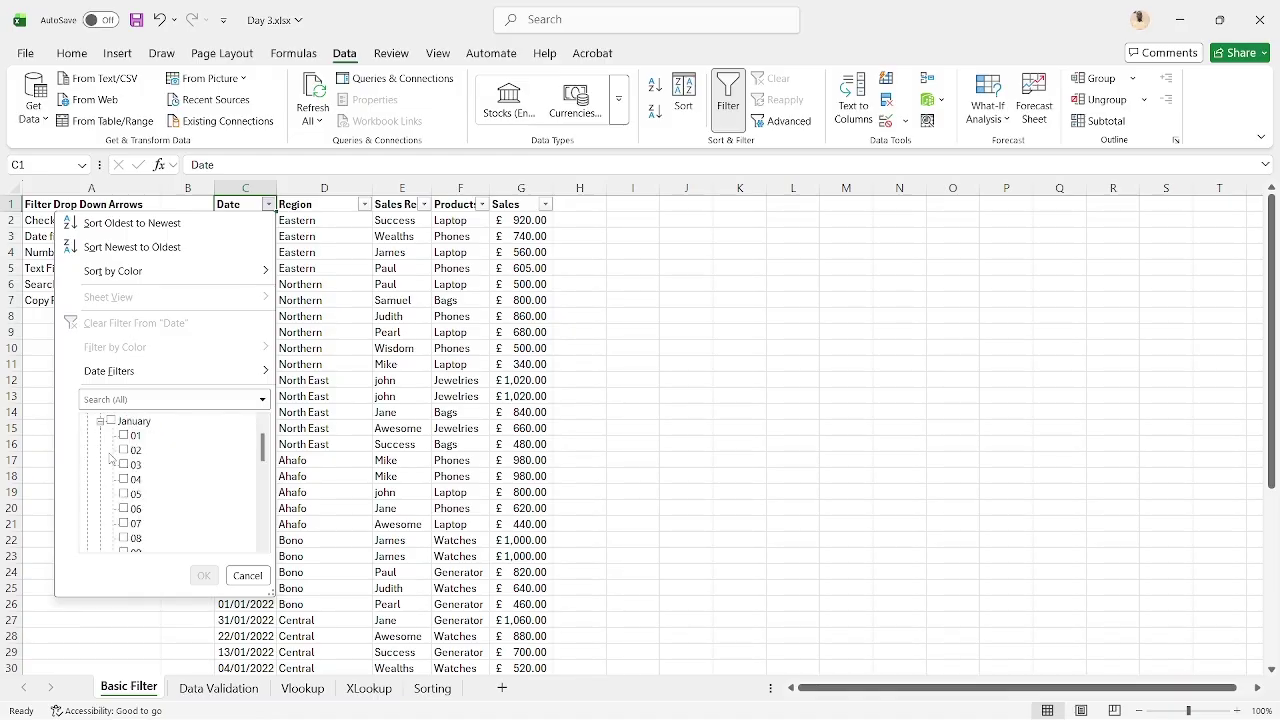
click(124, 465)
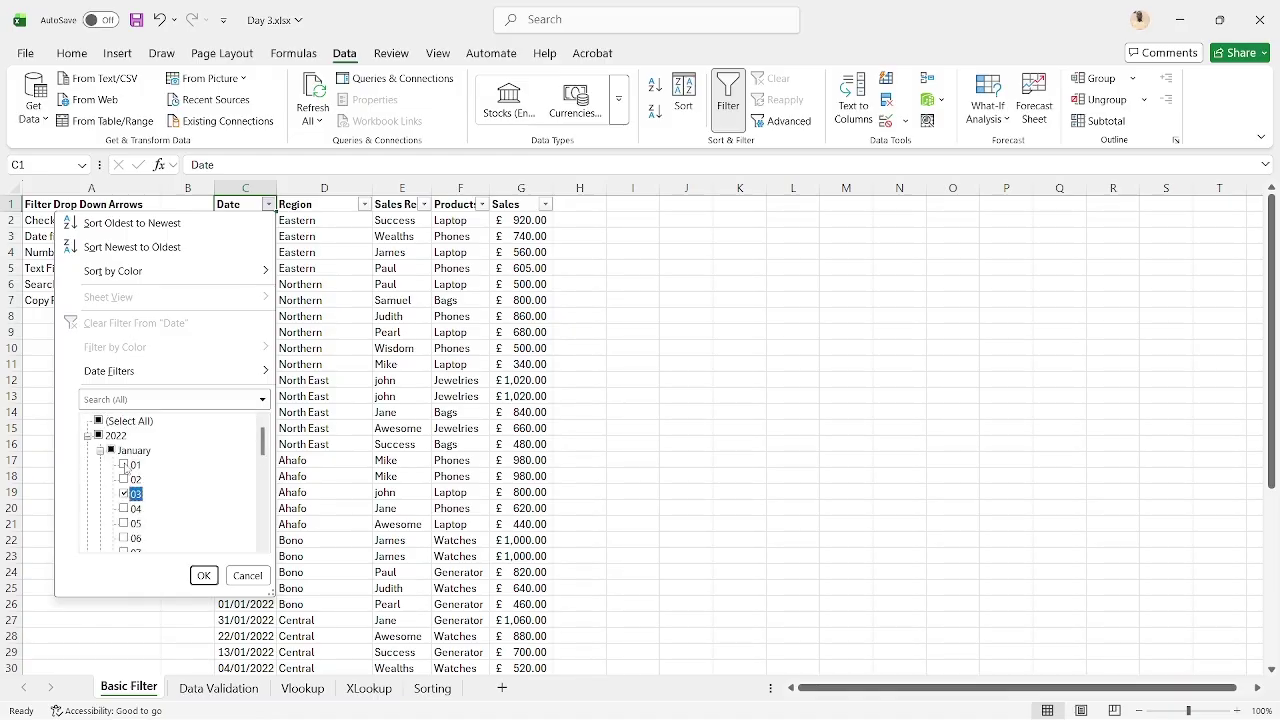
click(203, 576)
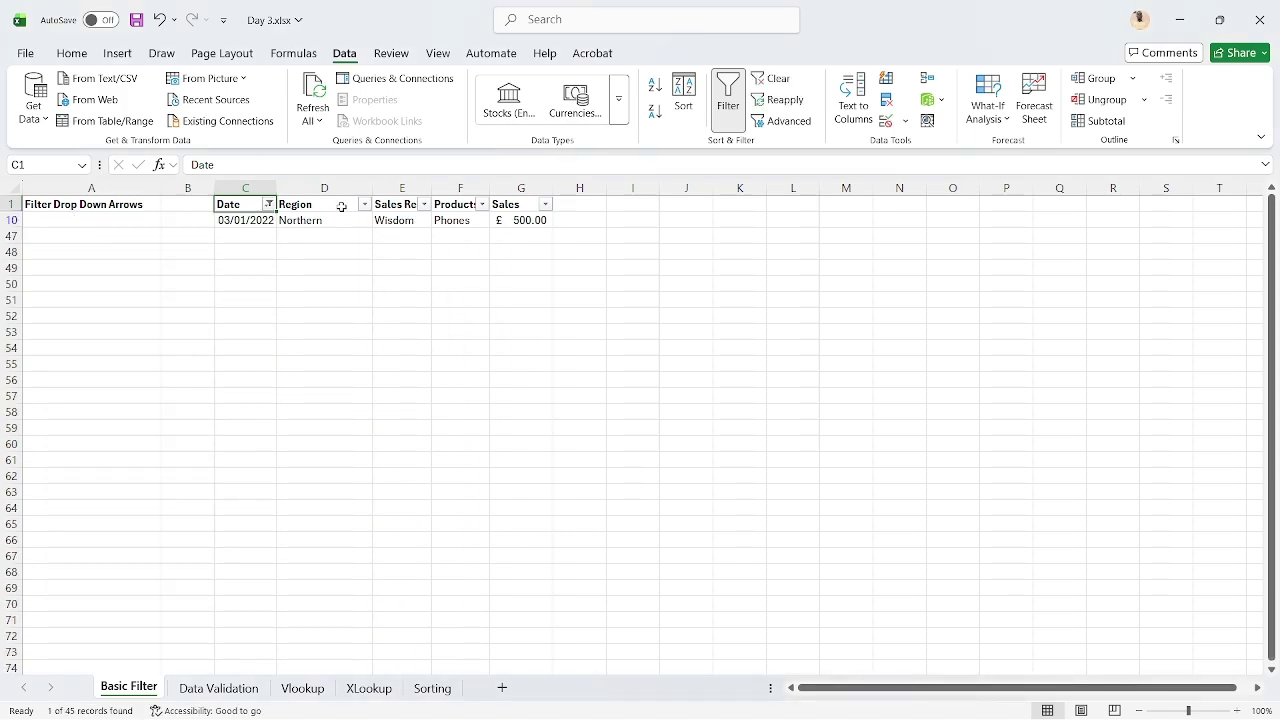
Clear the filter from the Date column to restore all rows
click(269, 205)
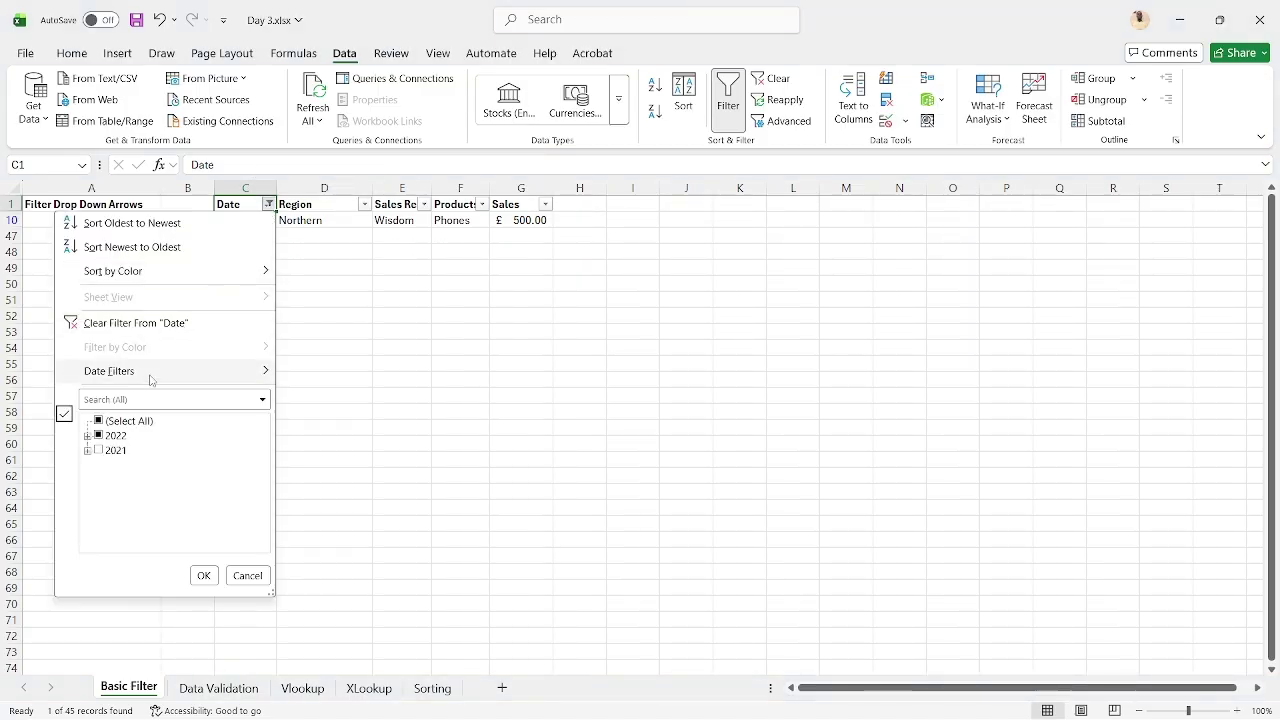
mouse_move(146, 383)
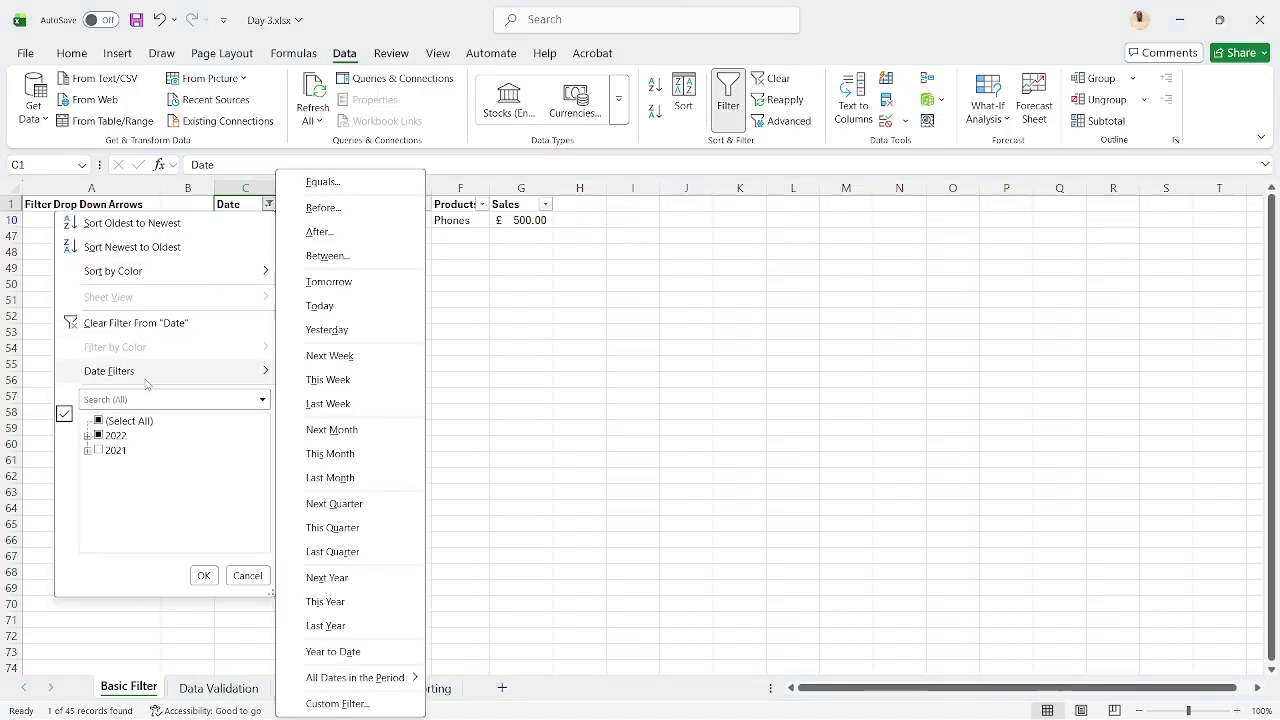
click(111, 324)
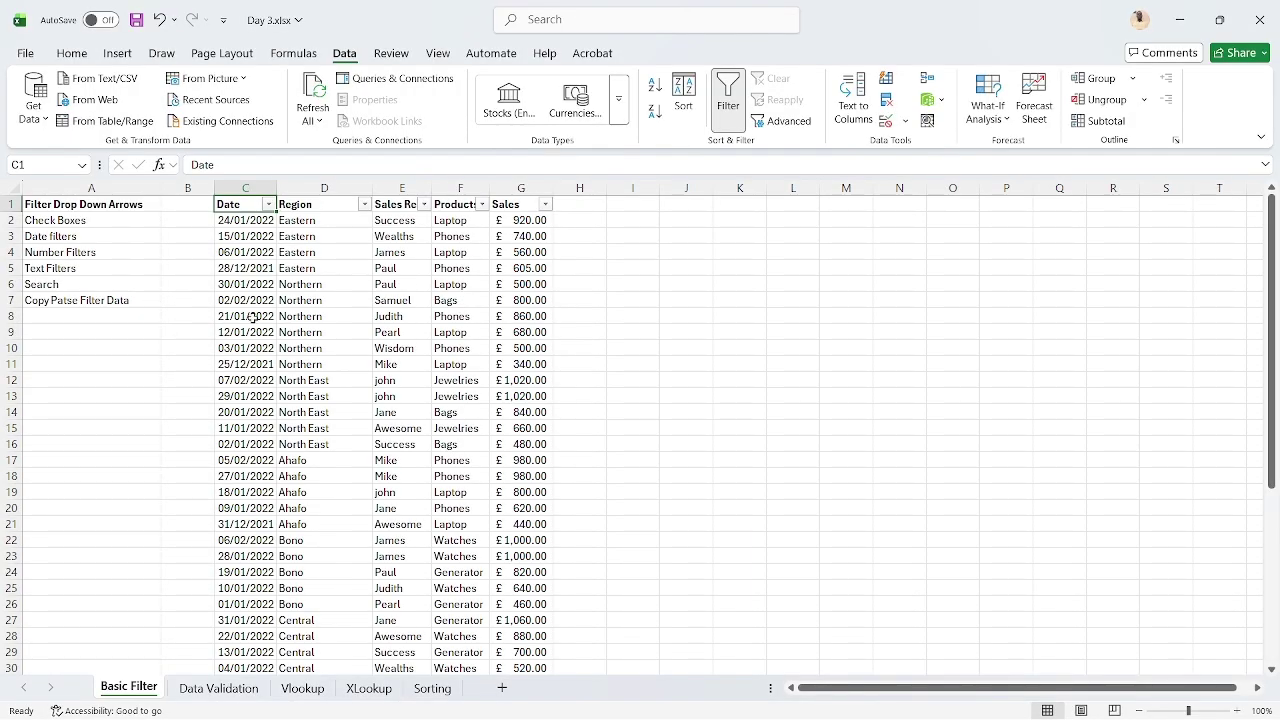
Apply a text filter to the Region column that shows only rows containing "North"
click(364, 204)
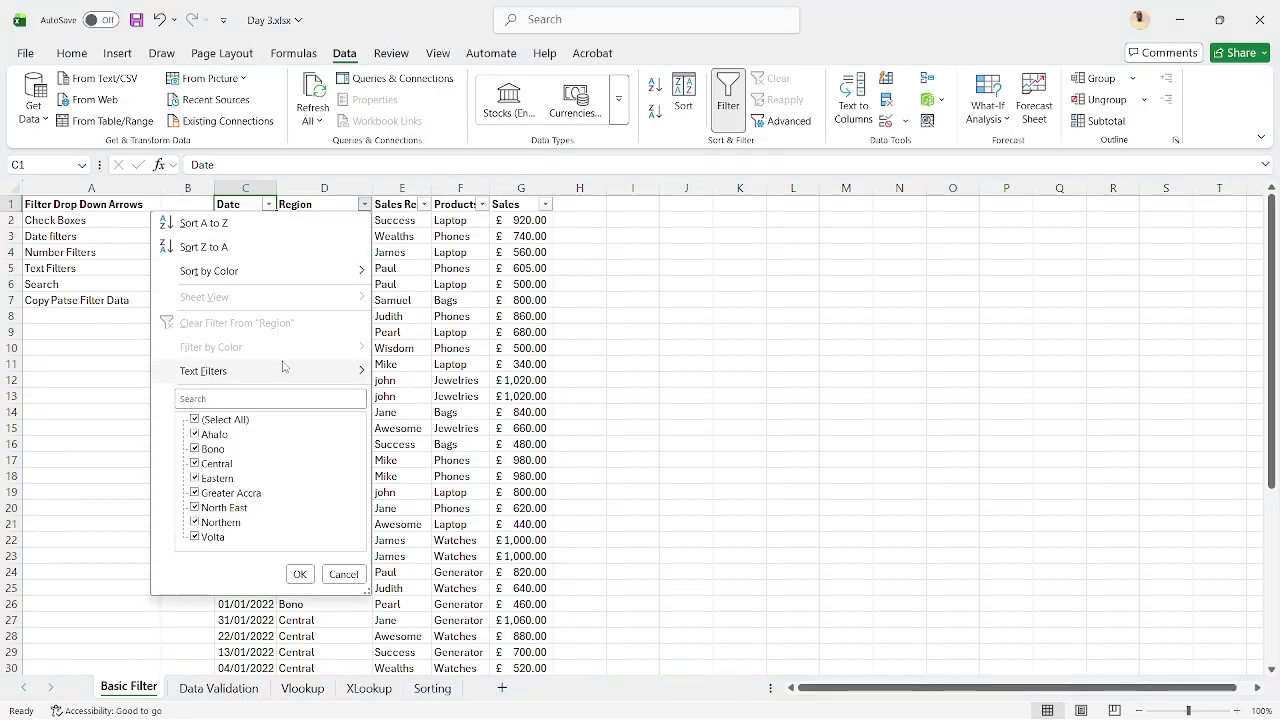
mouse_move(281, 378)
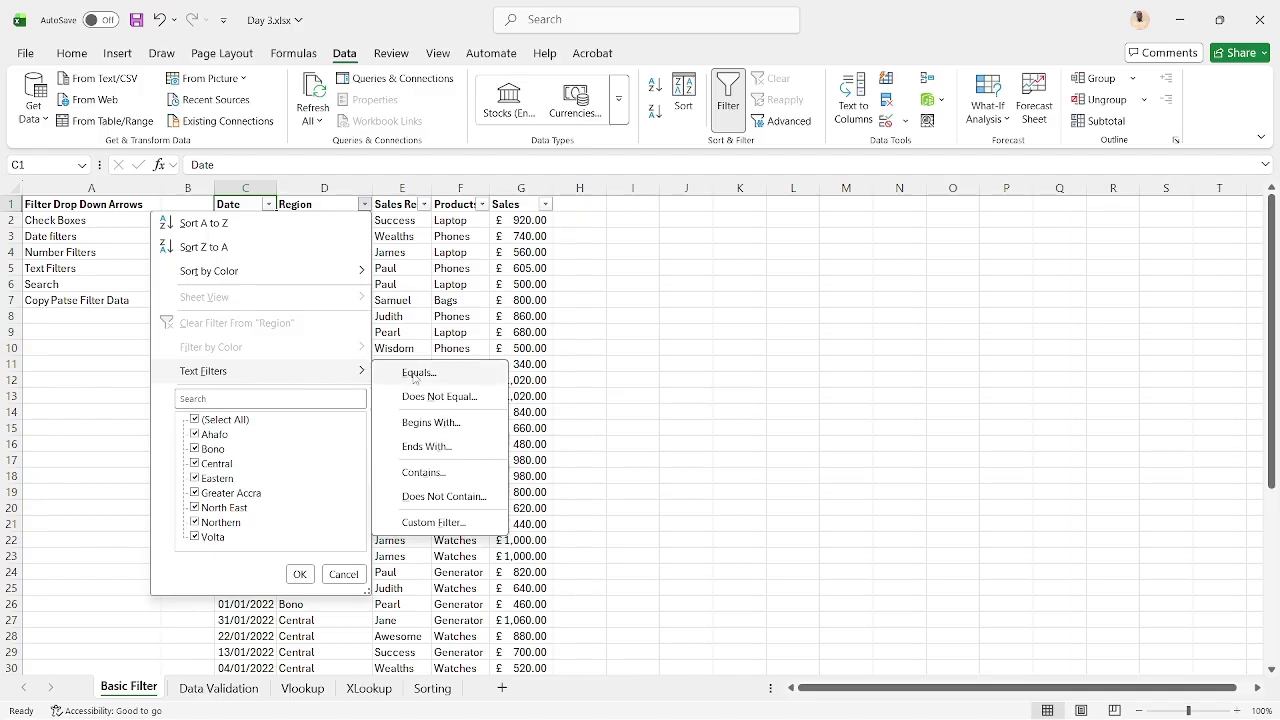
click(423, 476)
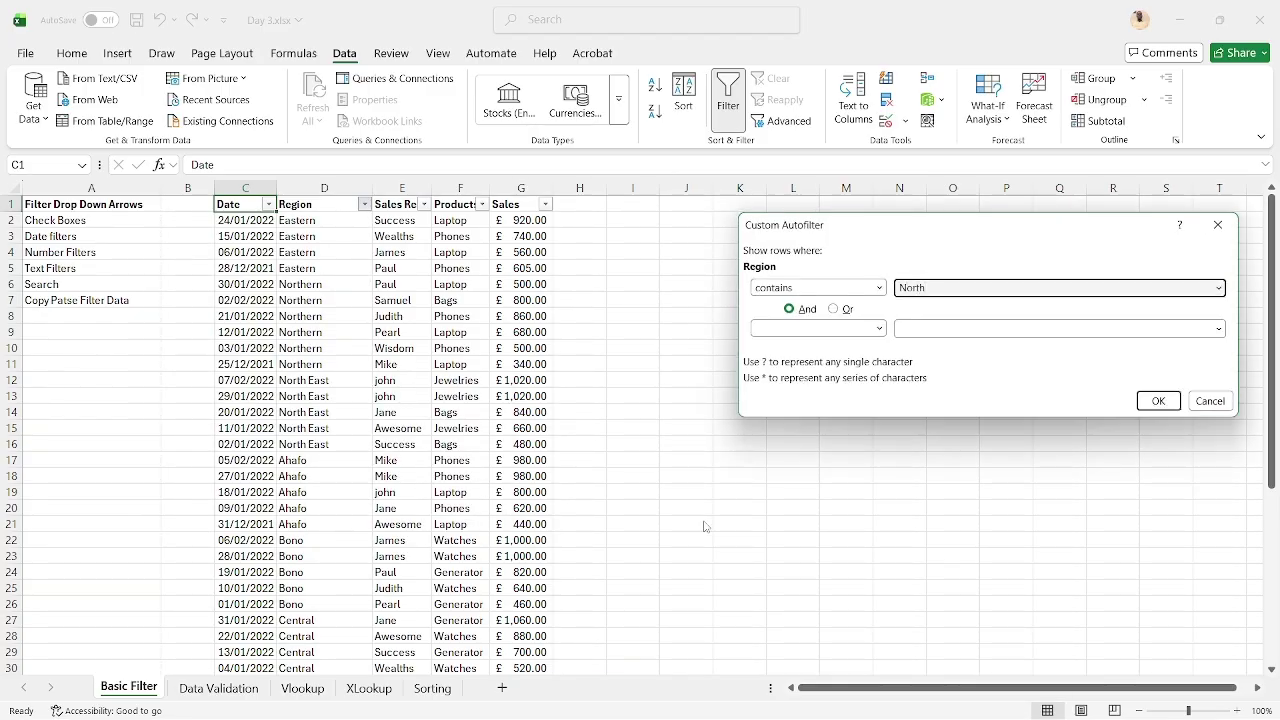
click(1150, 402)
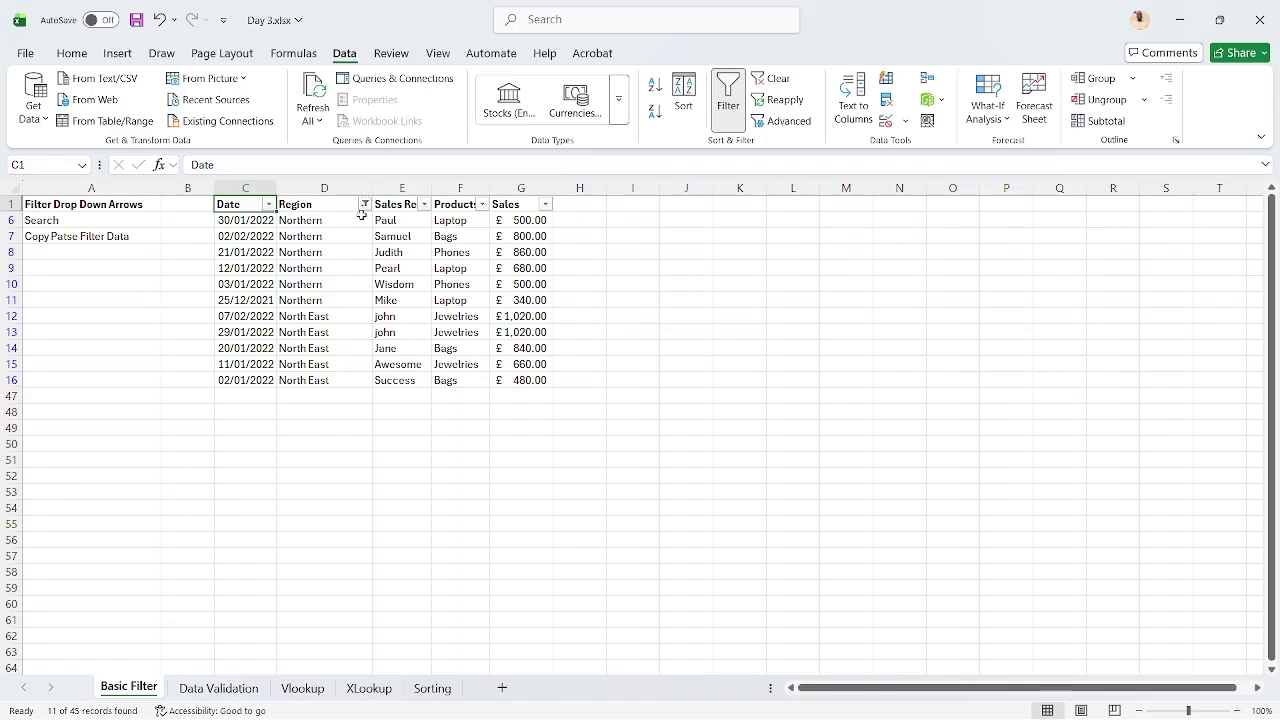
Clear the Region filter and highlight Region column cells containing "North" with Light Red Fill with Dark Red Text
click(364, 204)
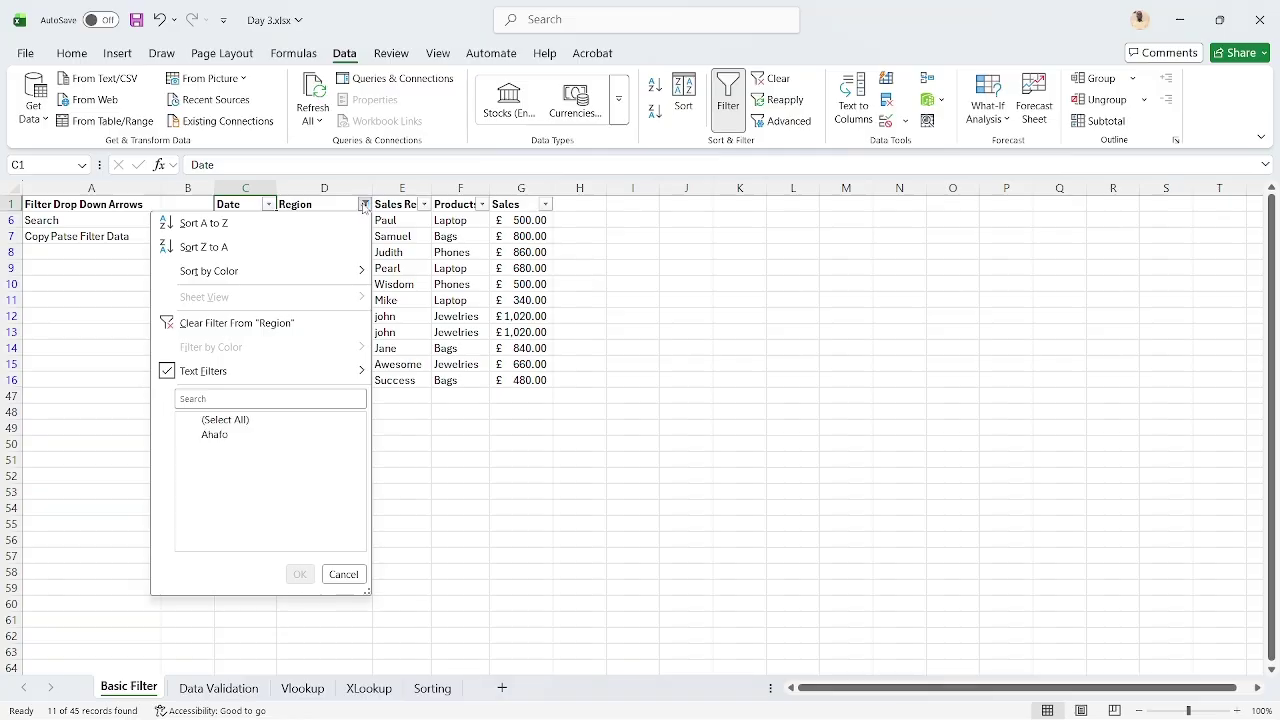
click(287, 318)
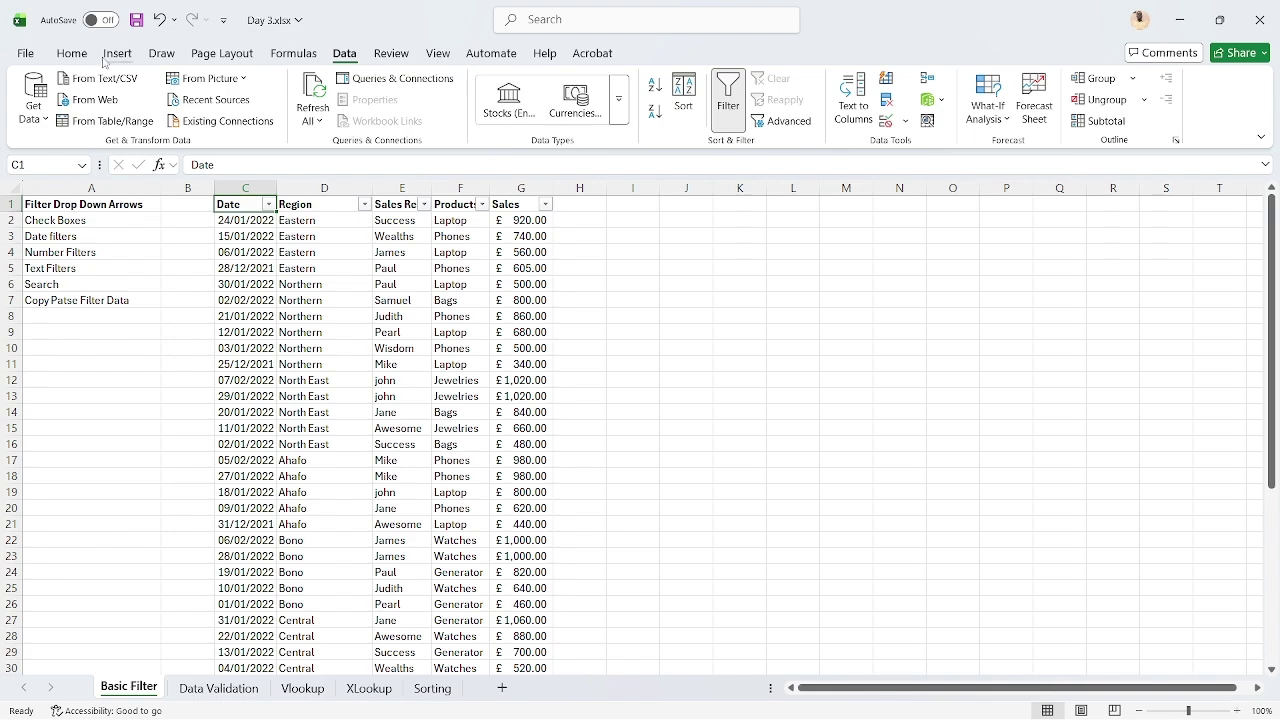
click(80, 55)
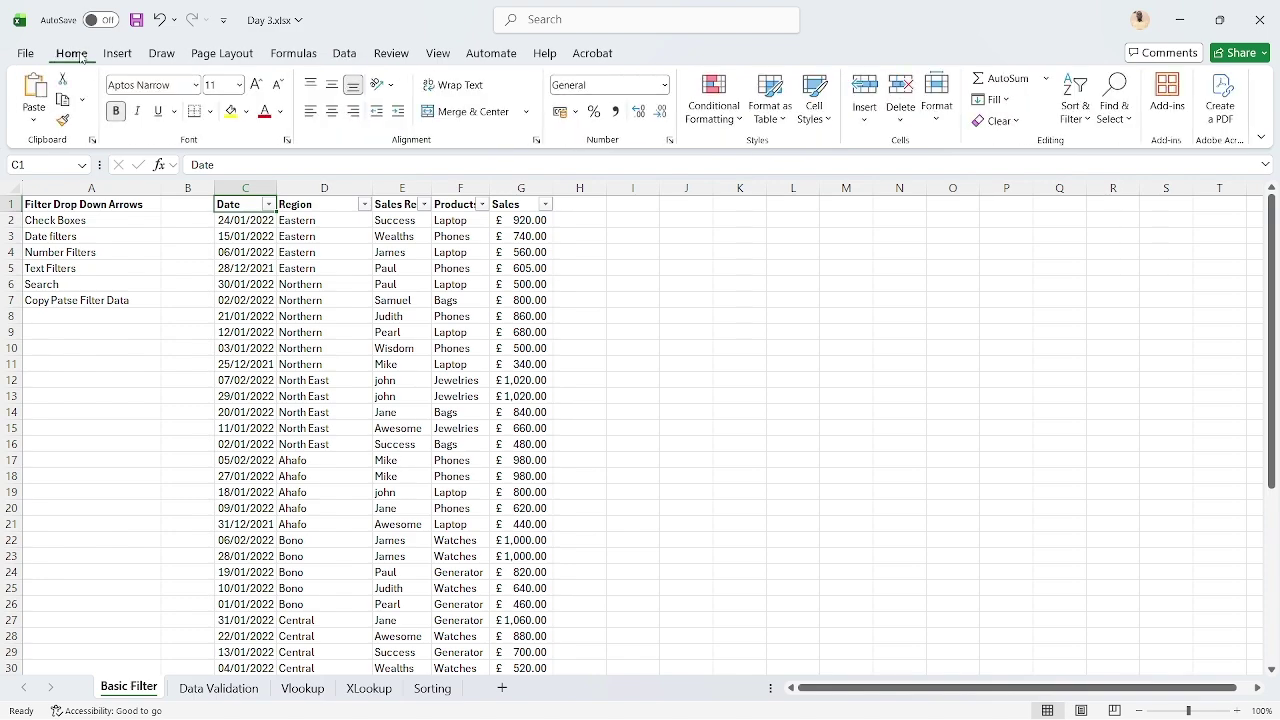
click(324, 188)
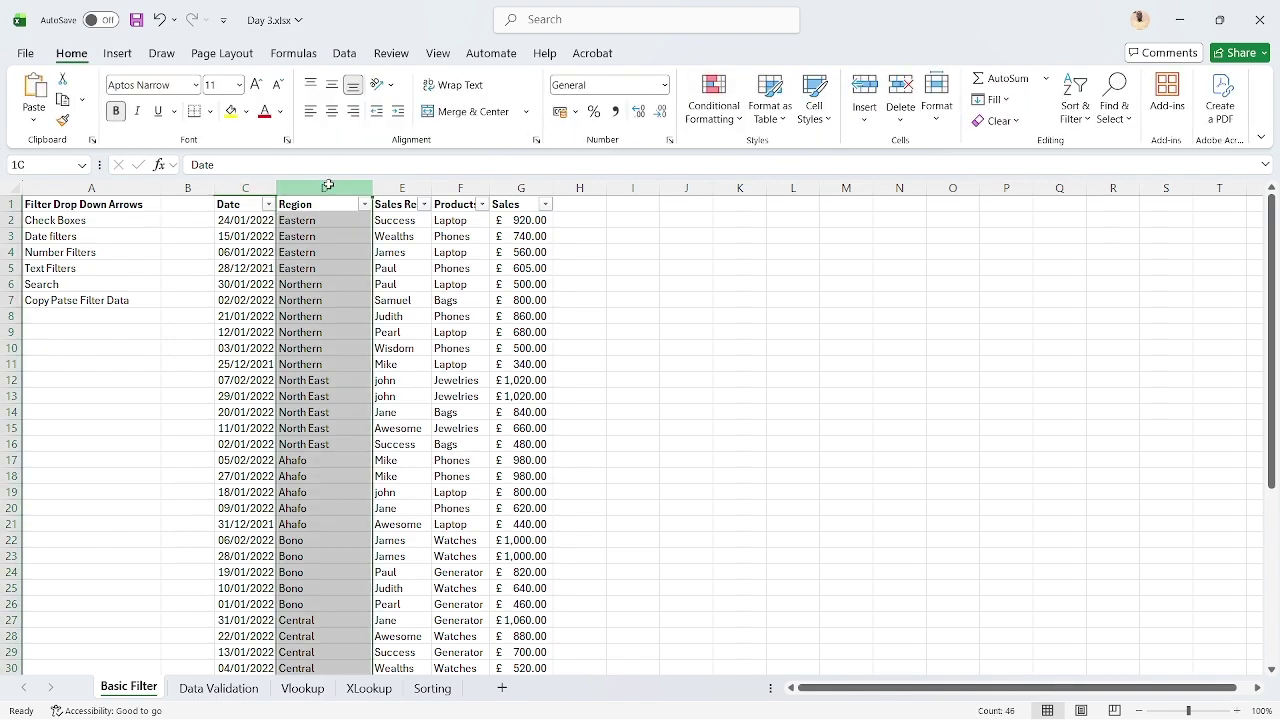
click(710, 100)
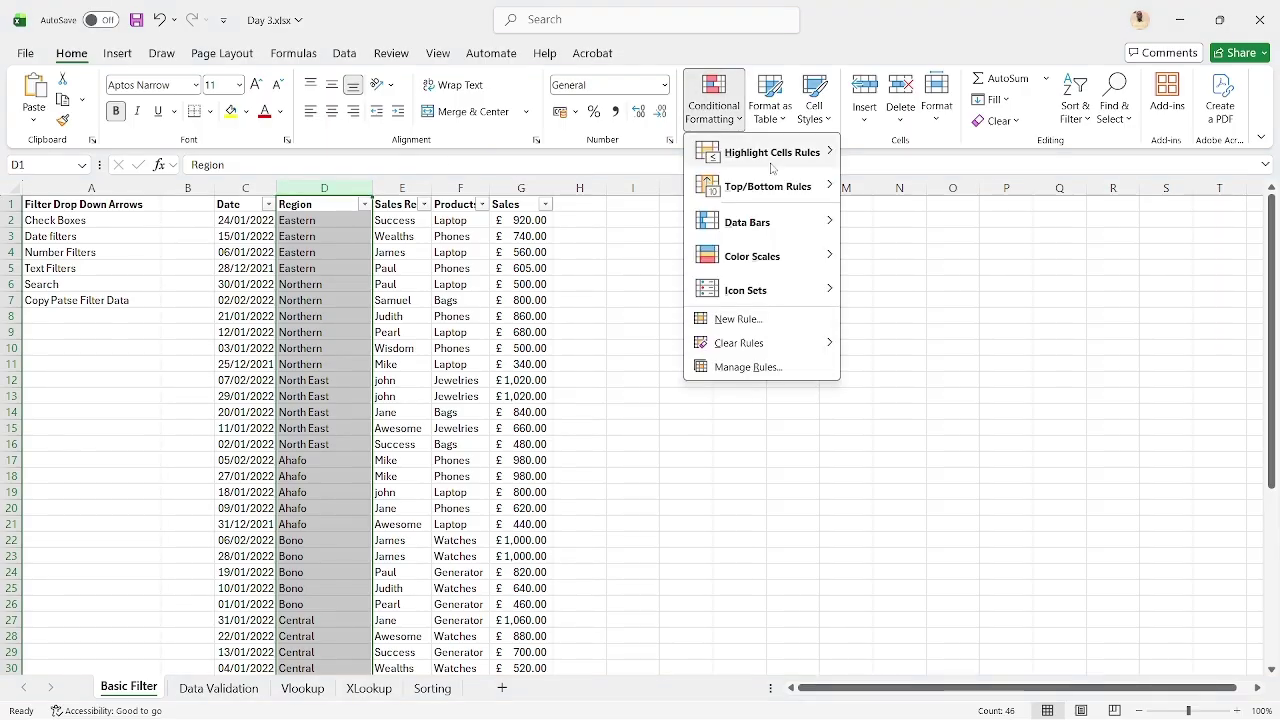
mouse_move(806, 148)
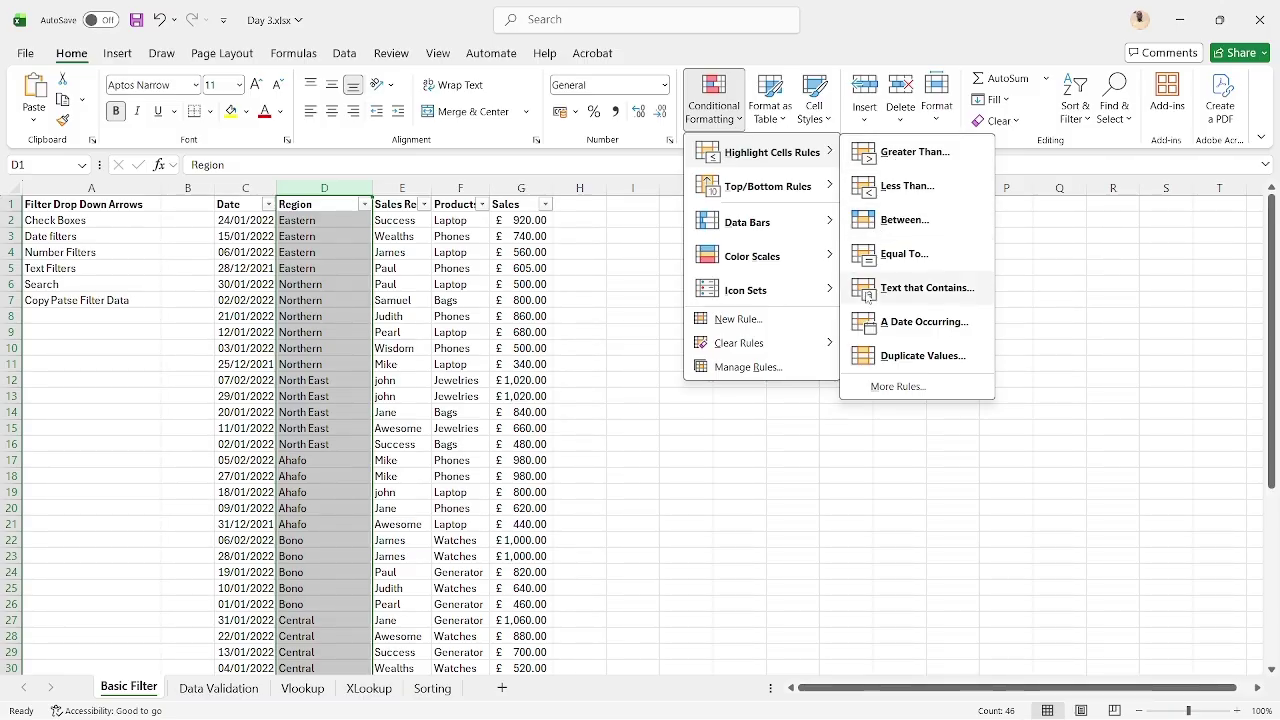
click(868, 297)
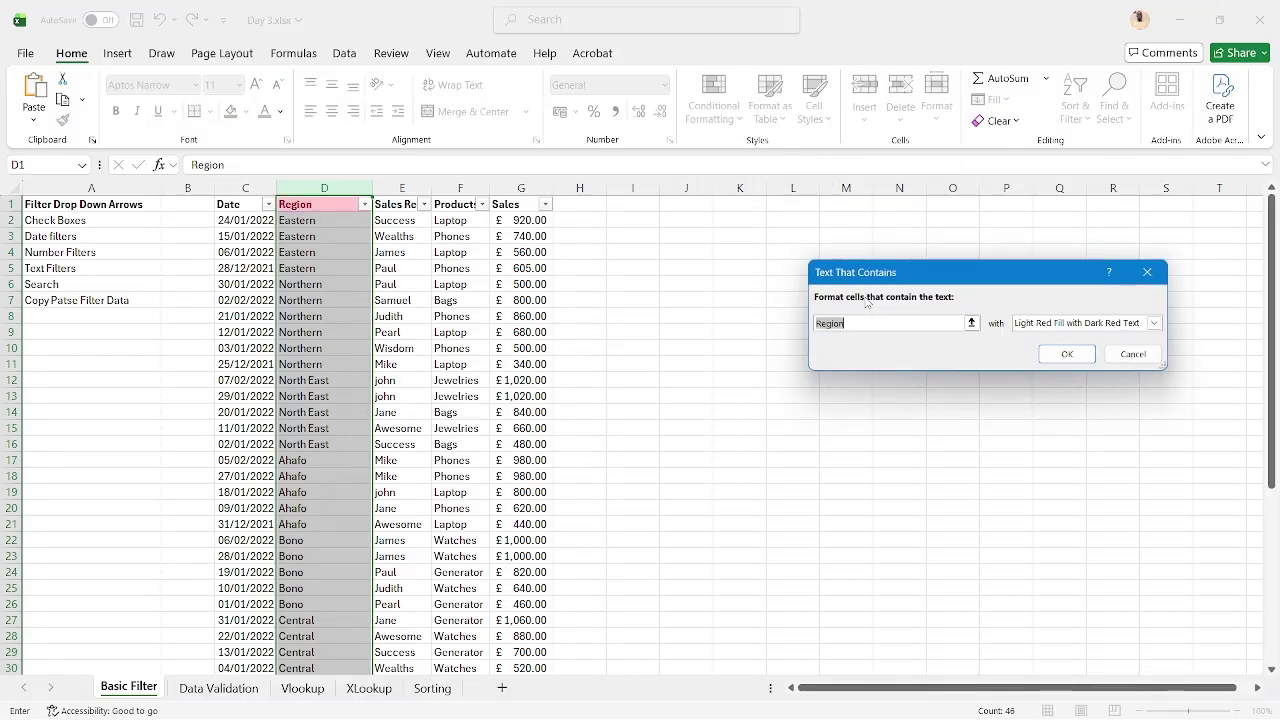
text(North)
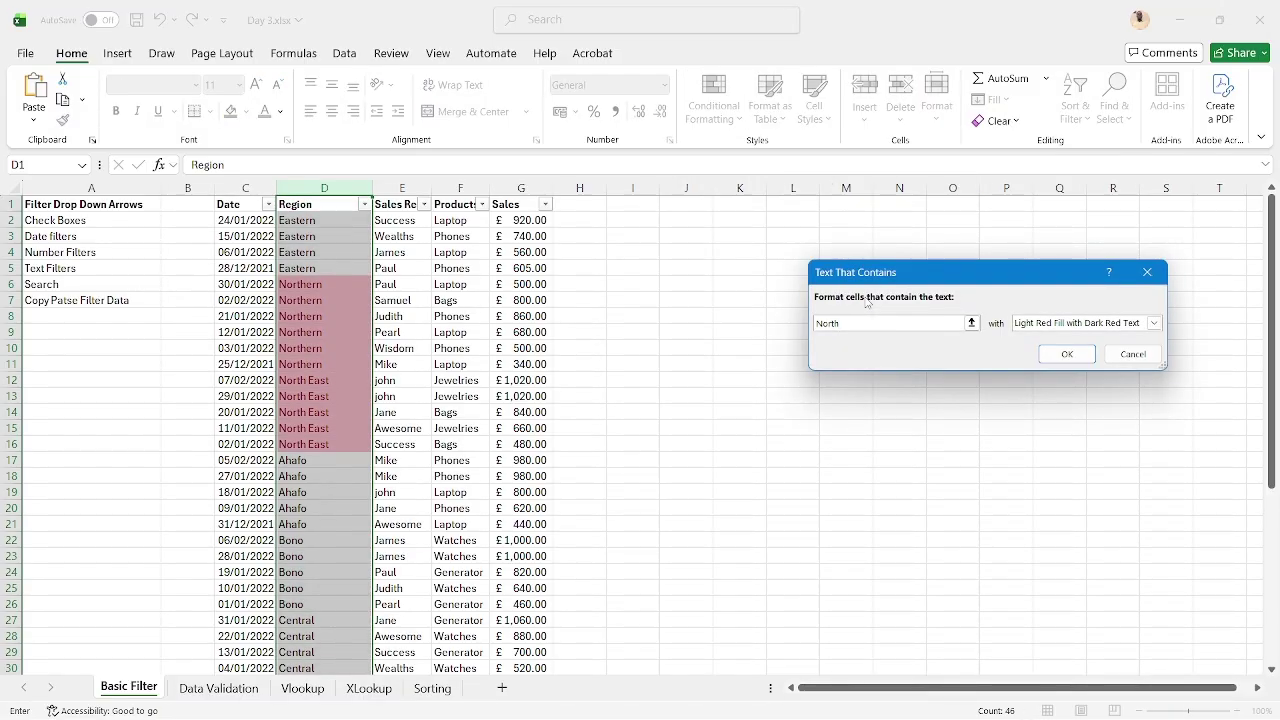
click(1068, 355)
click(344, 409)
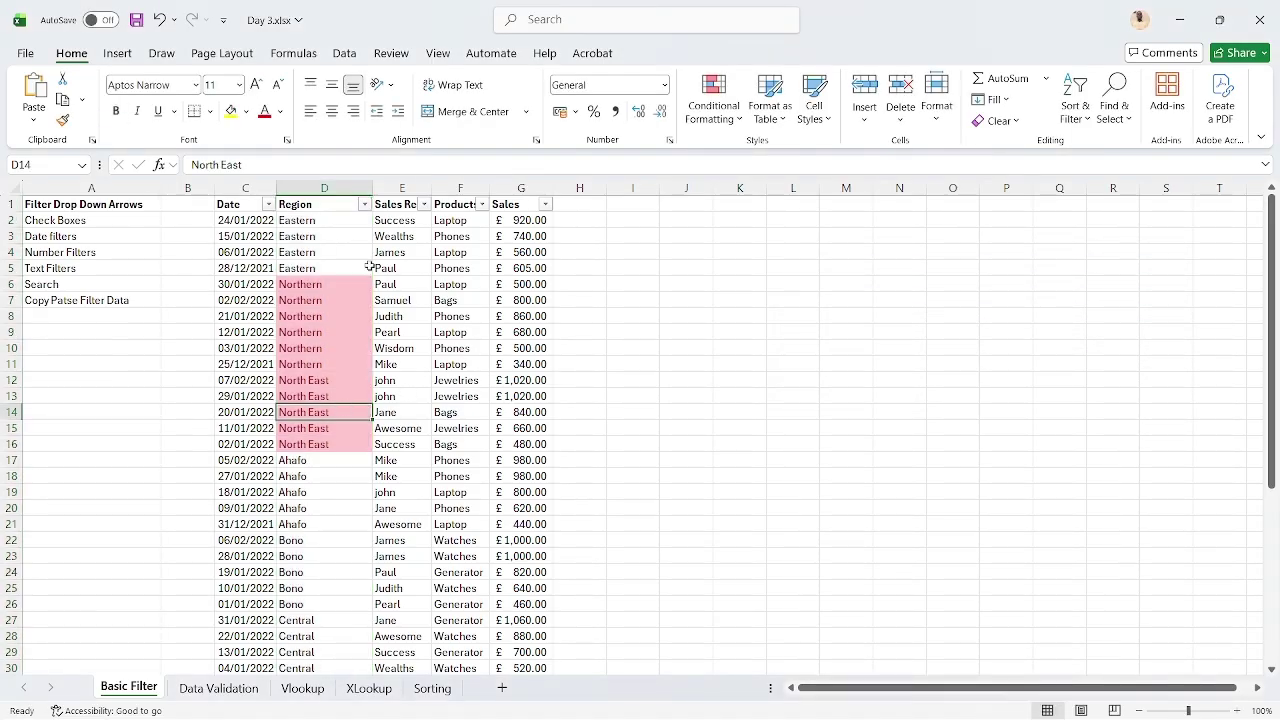
Filter the Region column by the light red cell color, and switch the color filter to No Fill
click(364, 204)
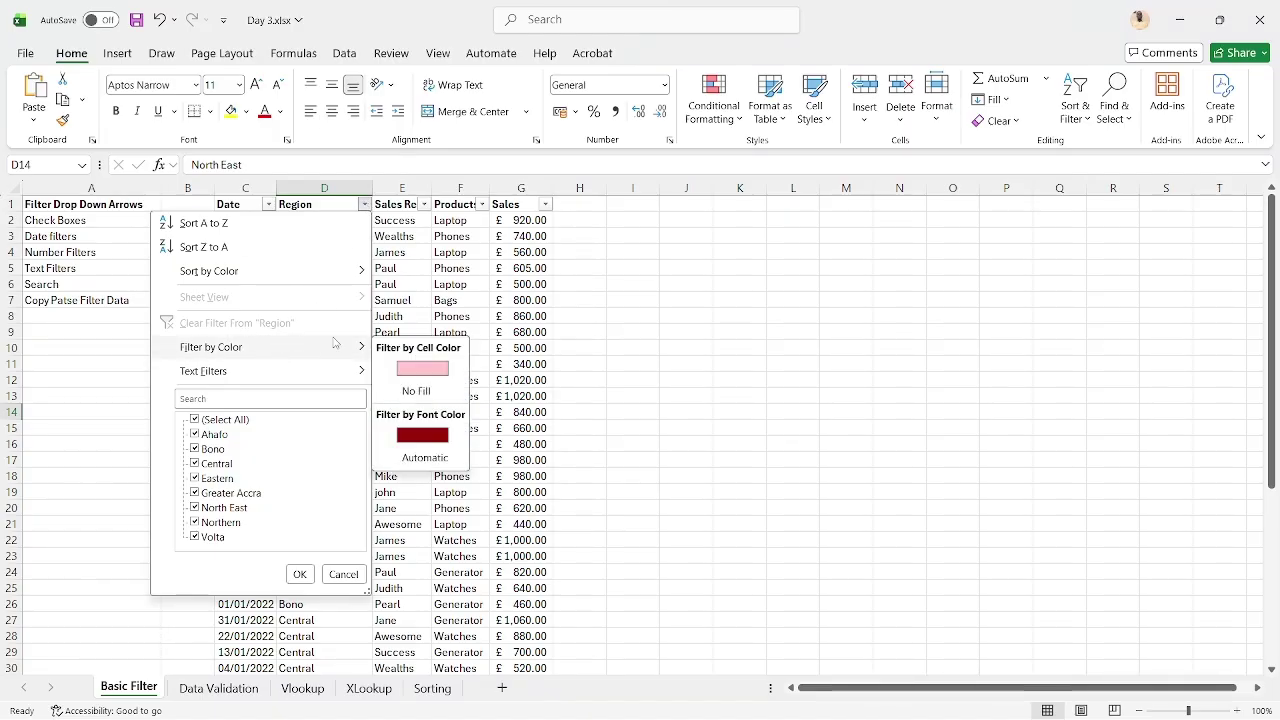
click(422, 369)
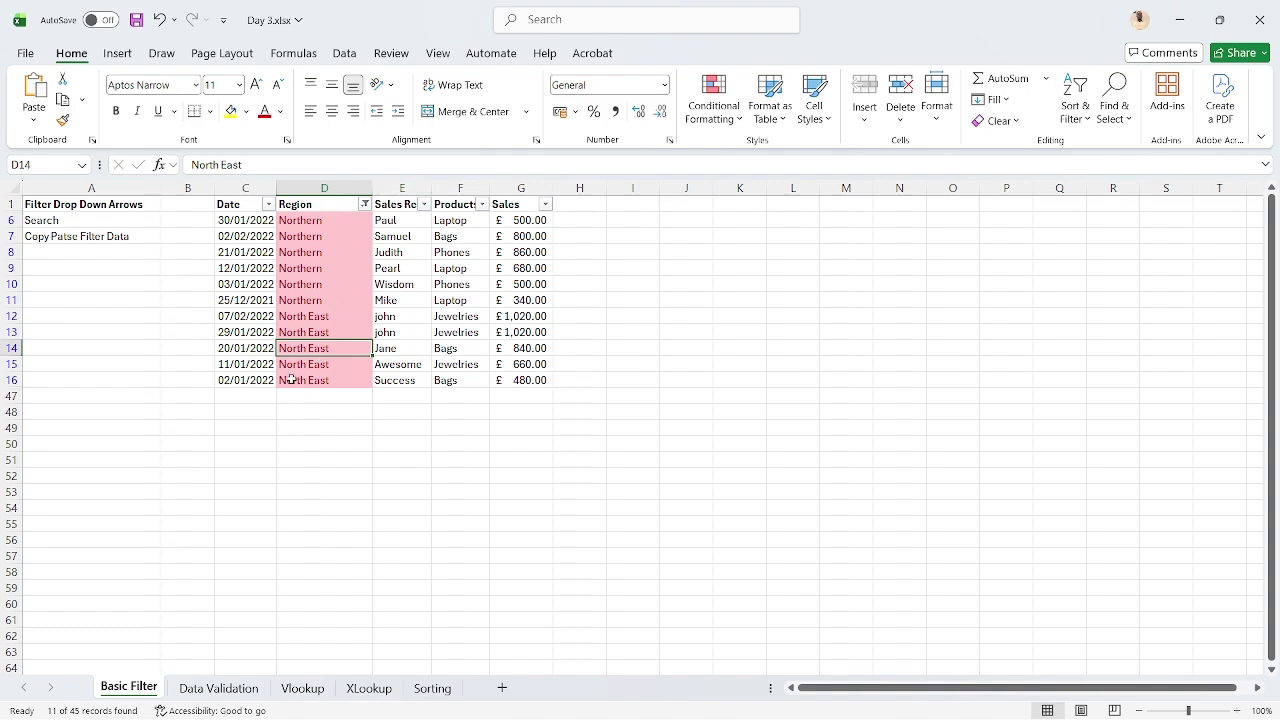
click(366, 205)
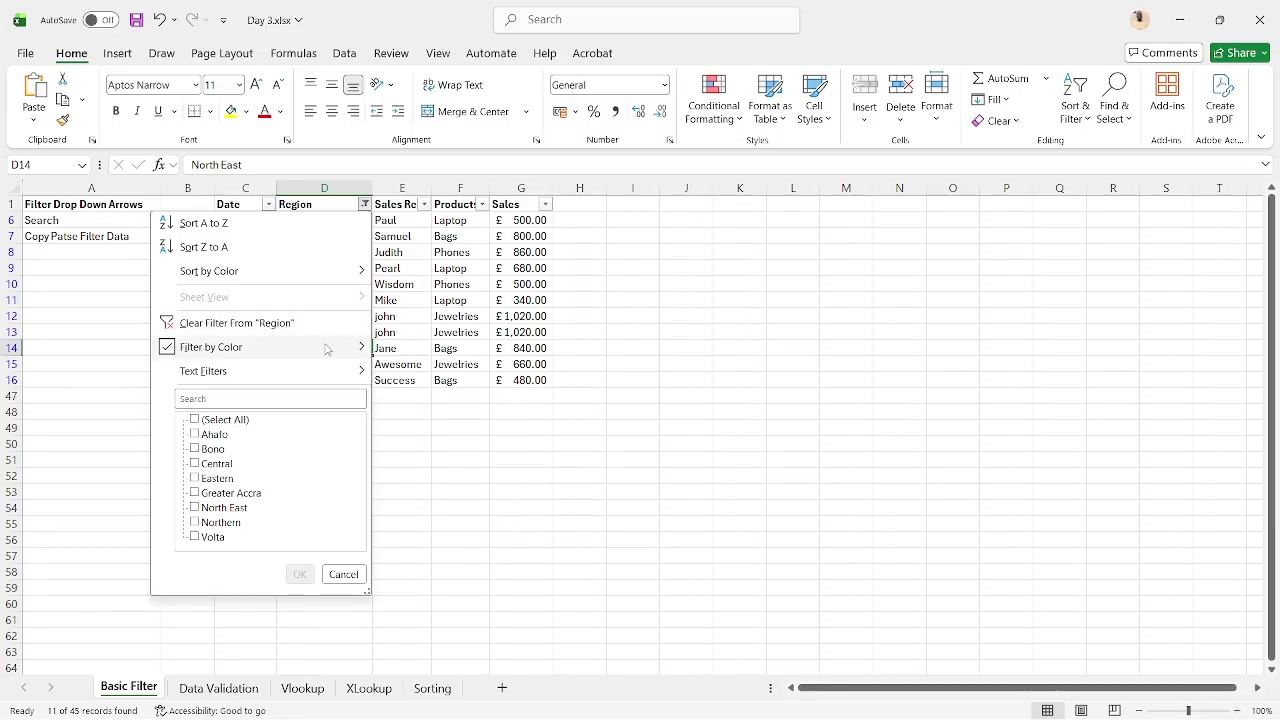
mouse_move(328, 348)
click(416, 391)
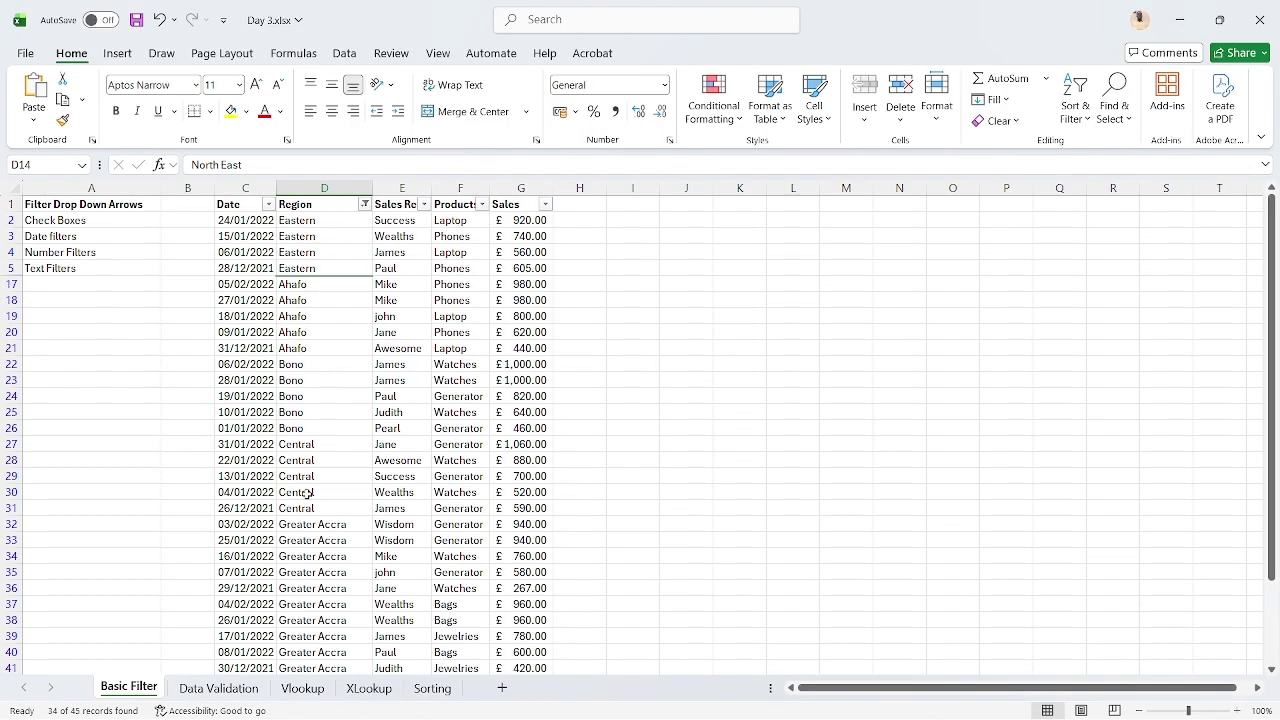
scroll(307, 494, down, 7)
scroll(307, 494, up, 7)
Clear the color filter from the Region column and remove the column's conditional formatting rules
click(366, 204)
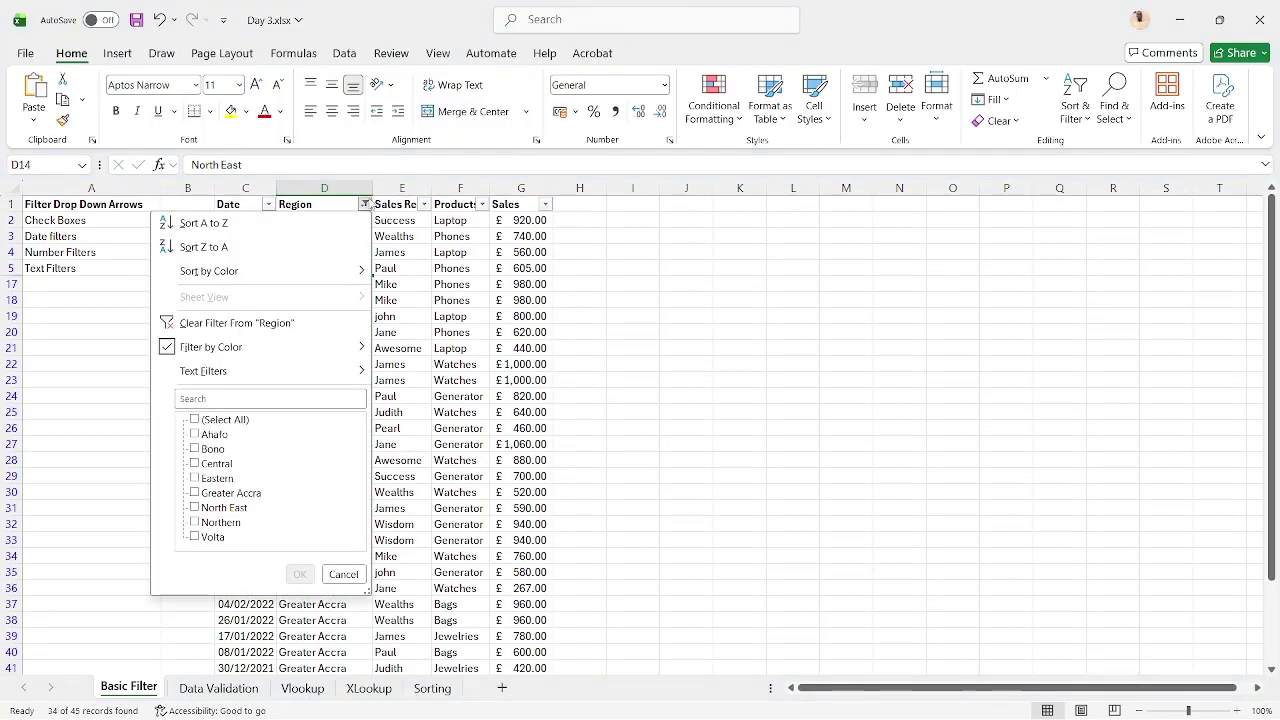
click(283, 324)
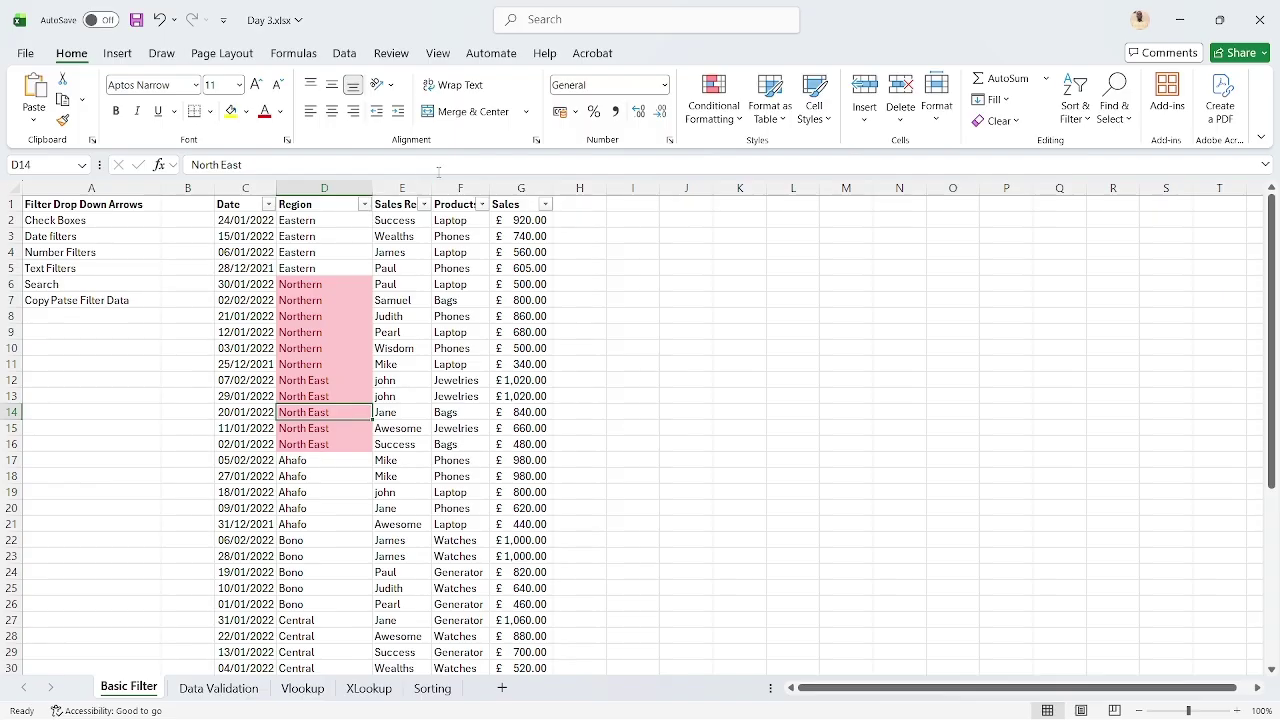
click(339, 186)
click(704, 108)
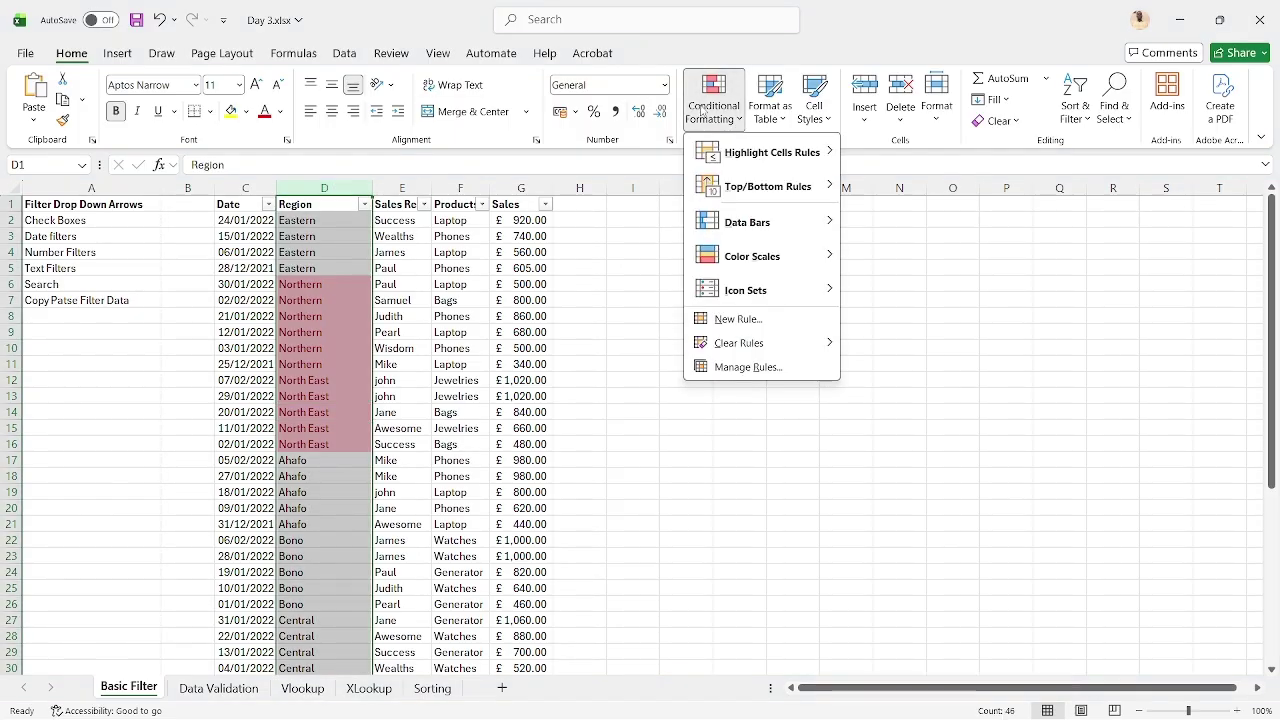
mouse_move(765, 345)
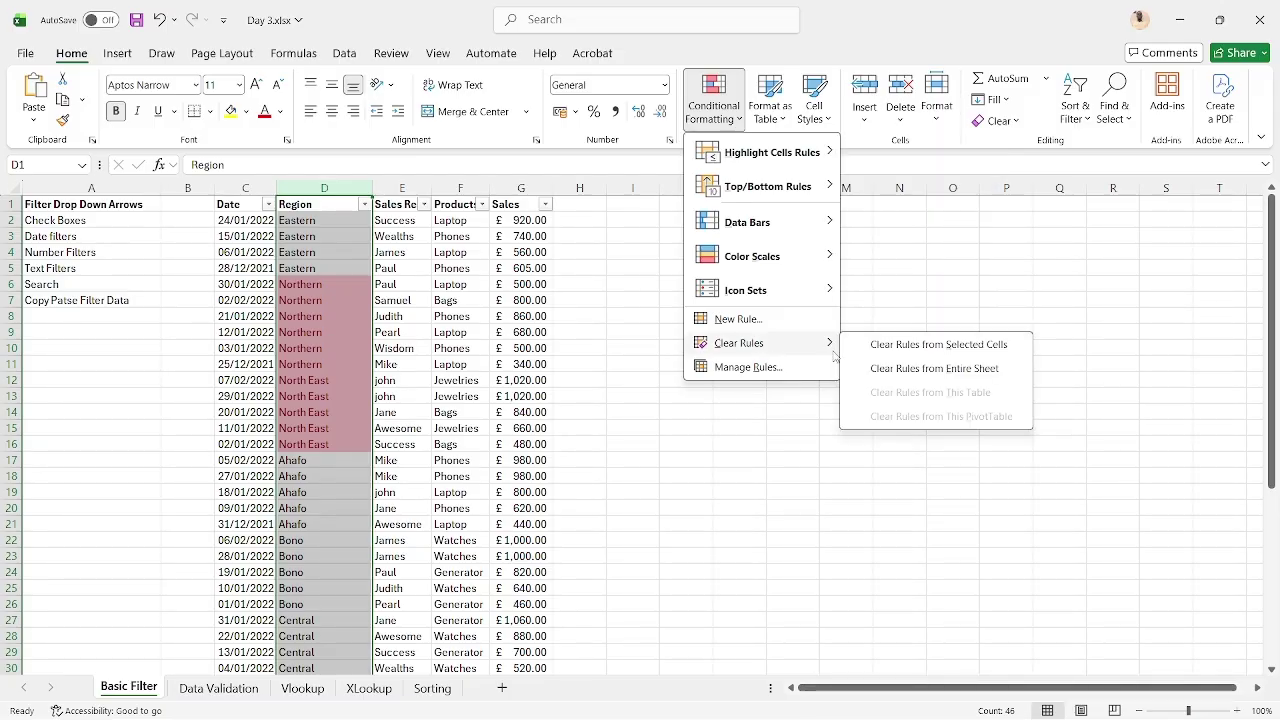
click(862, 350)
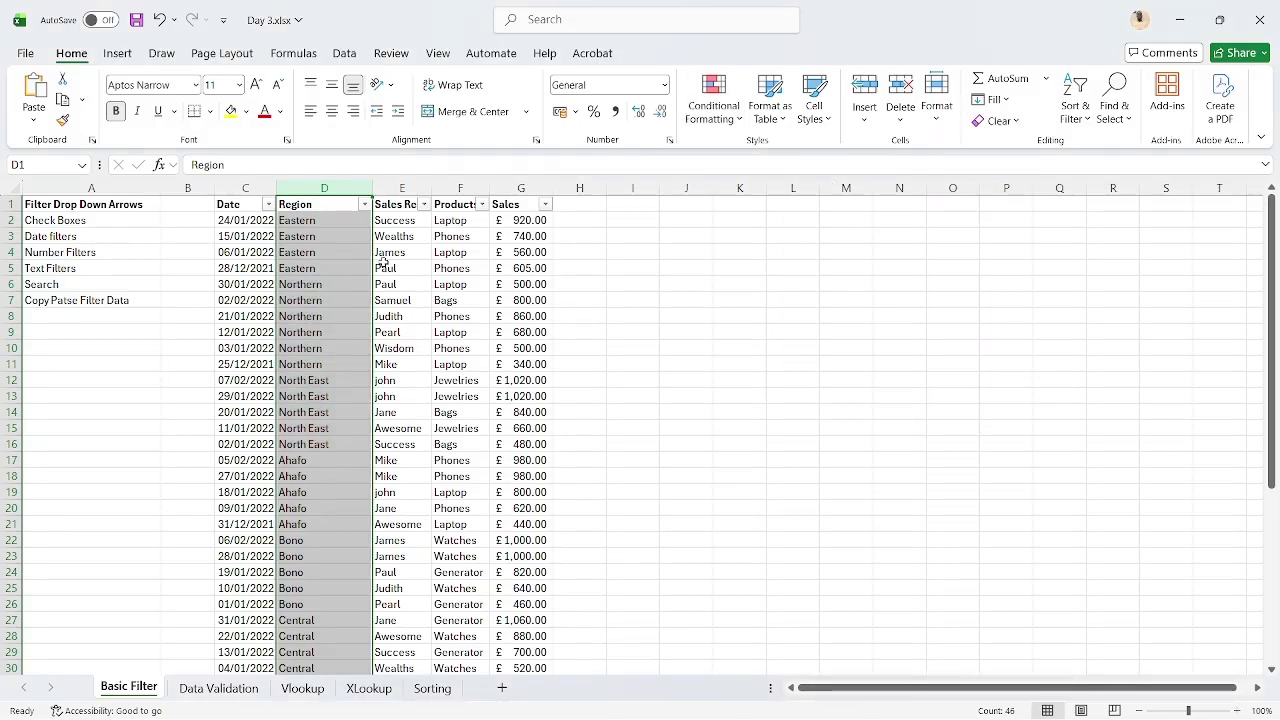
click(385, 266)
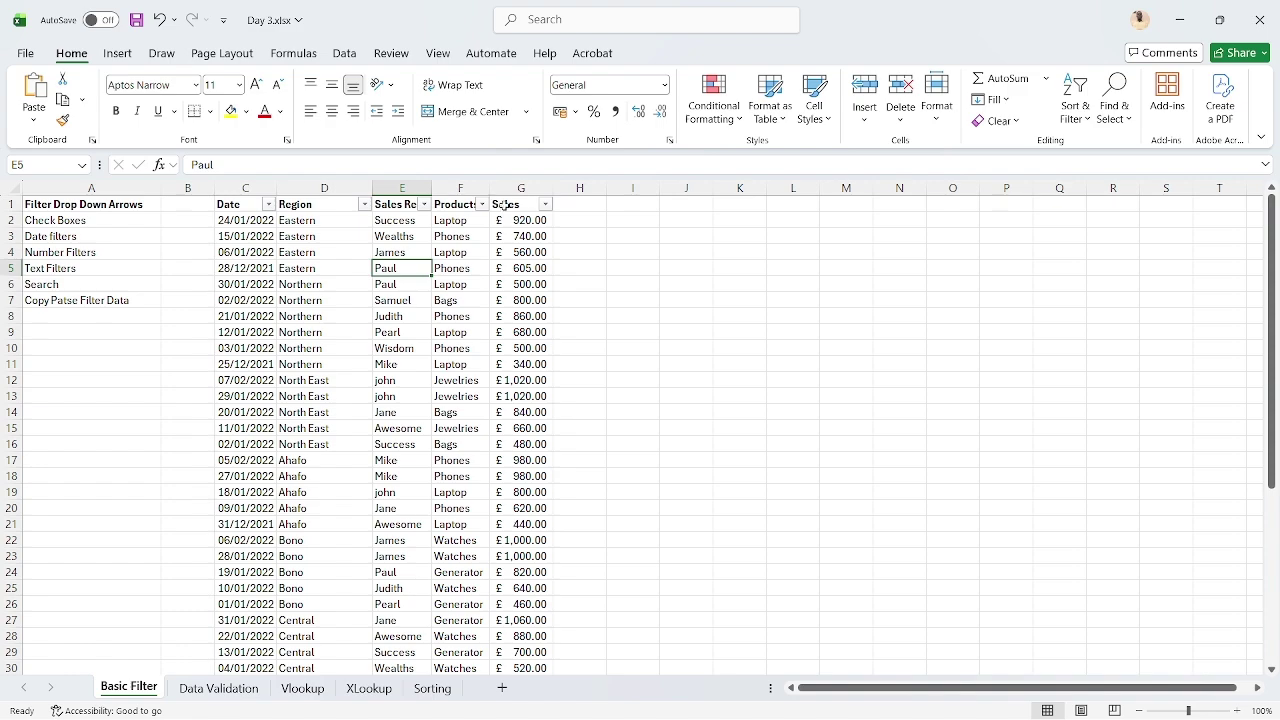
Apply a number filter to the Sales column that shows only values greater than 200
click(544, 204)
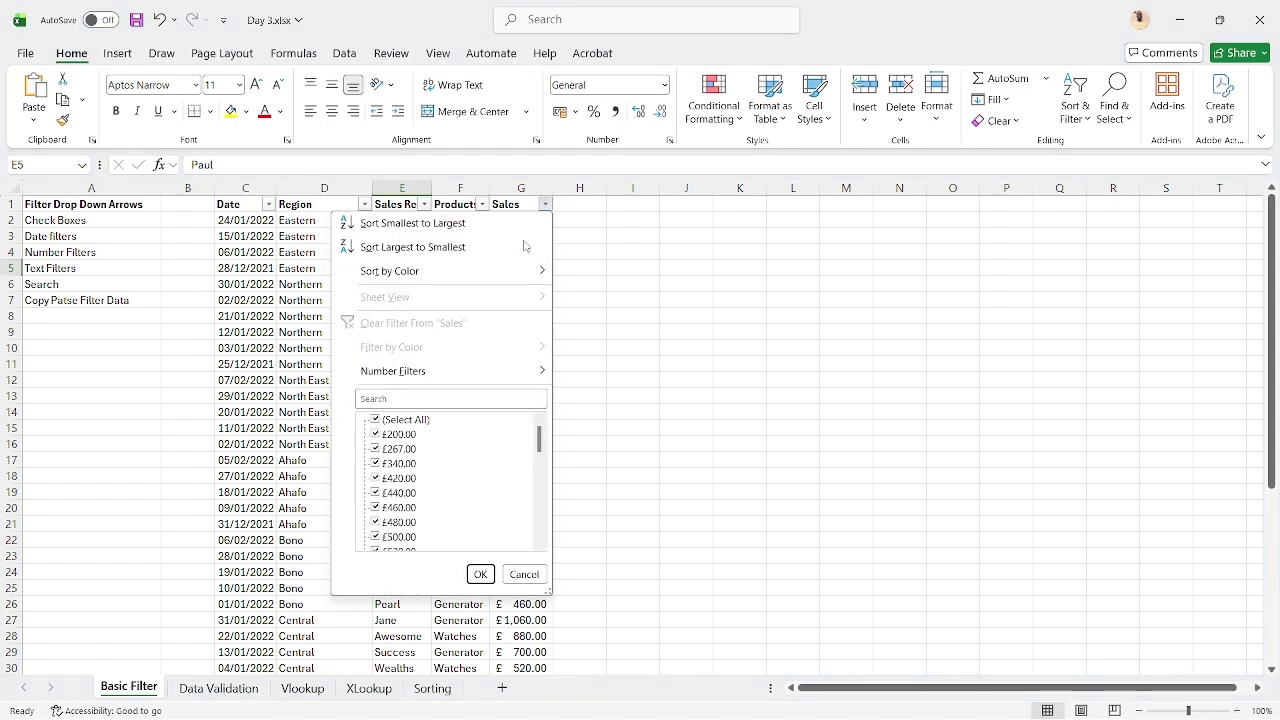
mouse_move(476, 380)
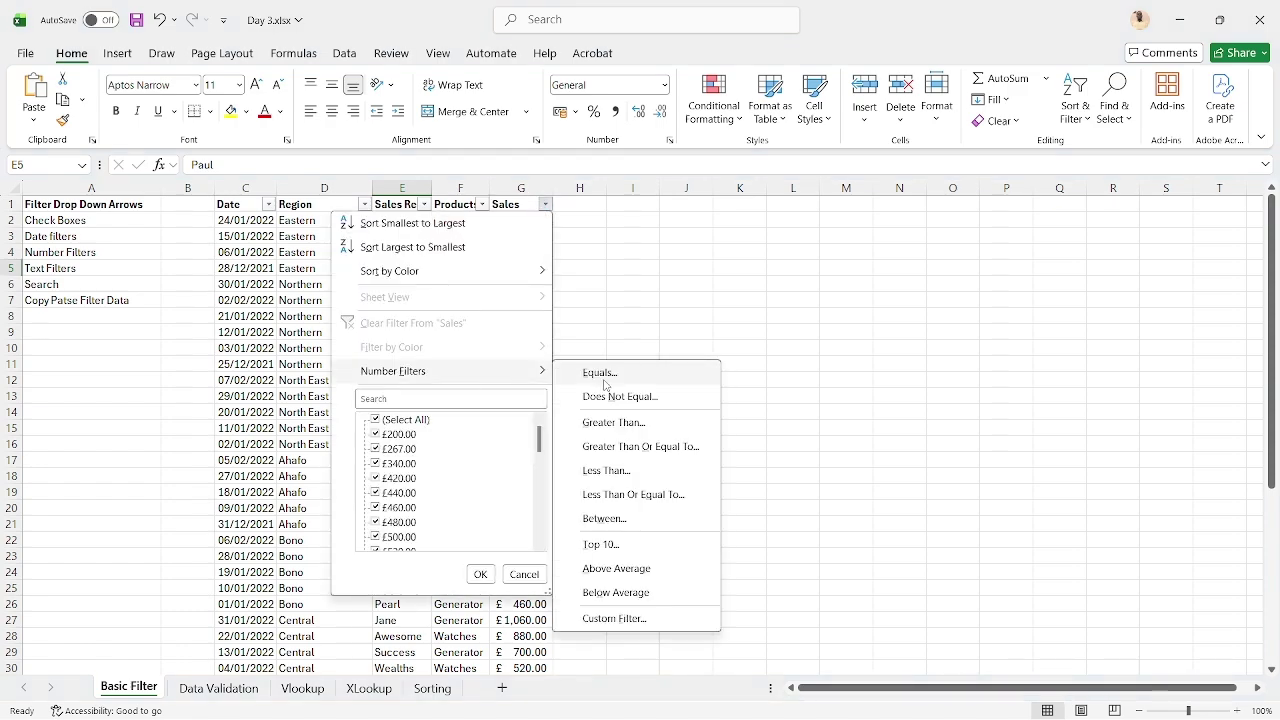
click(622, 422)
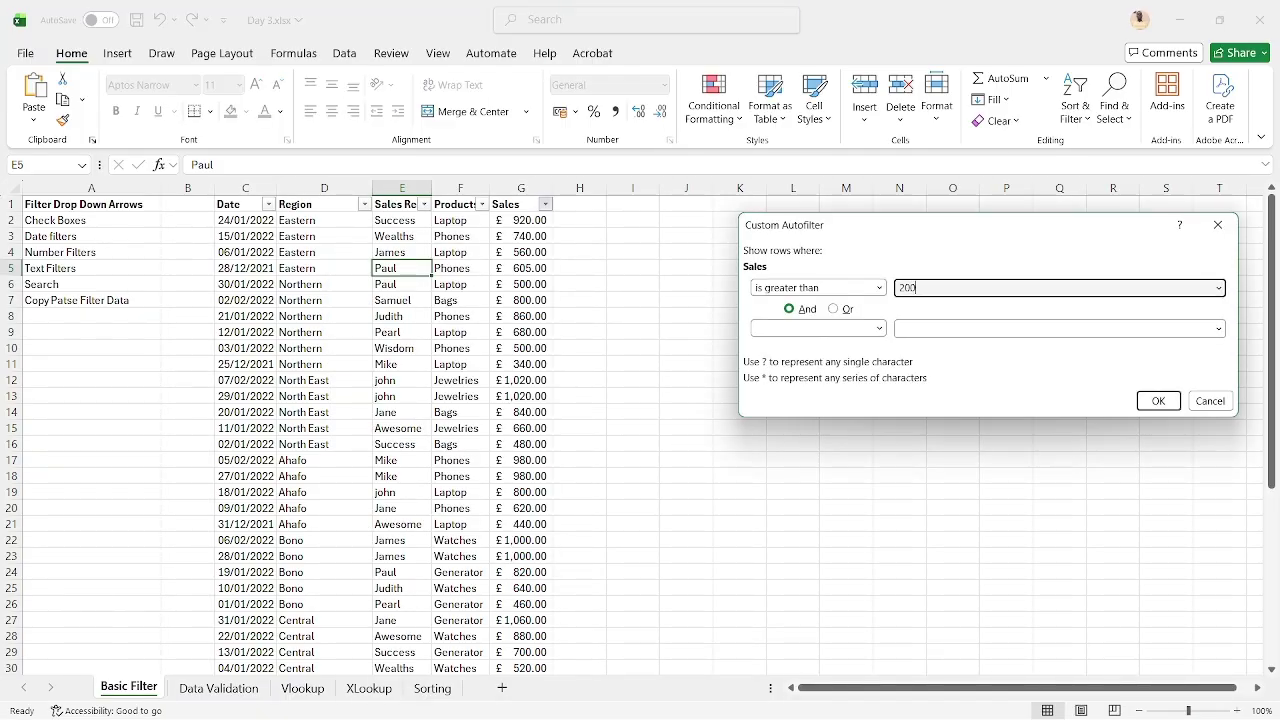
key(Return)
scroll(464, 464, down, 4)
scroll(480, 320, up, 2)
scroll(480, 320, up, 3)
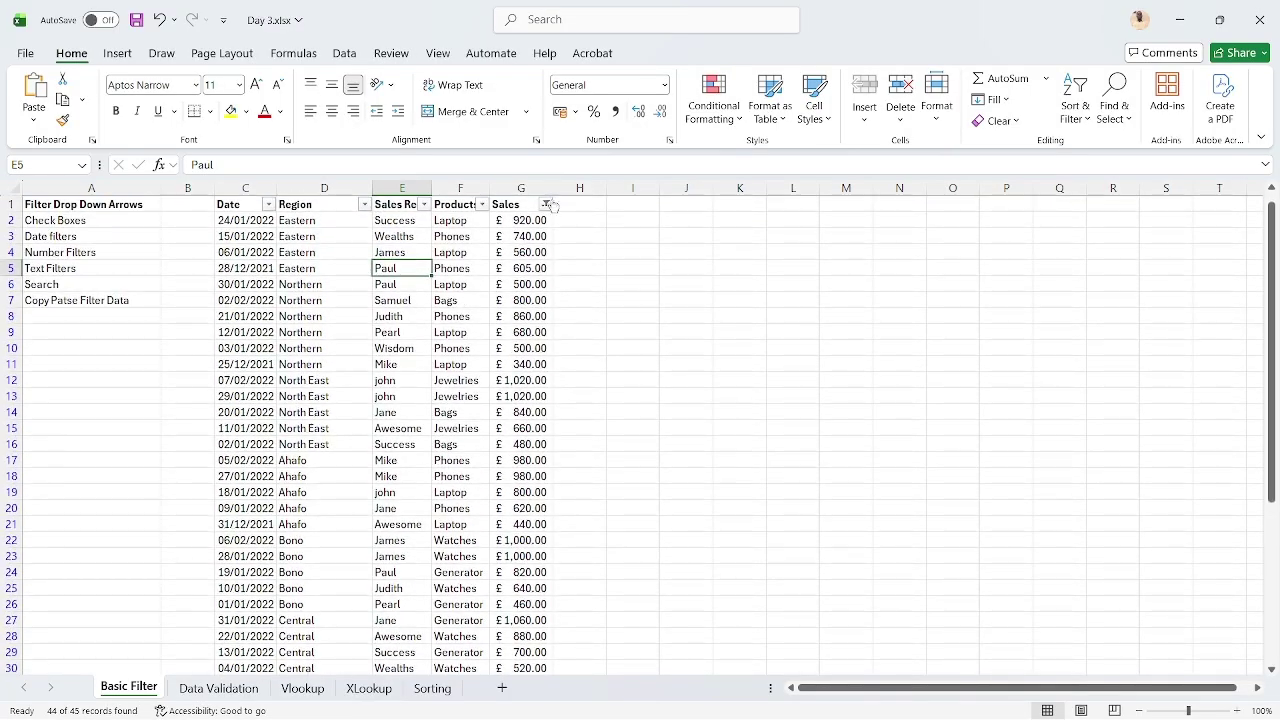
Change the Sales column's number filter to show only values greater than 1000
click(546, 204)
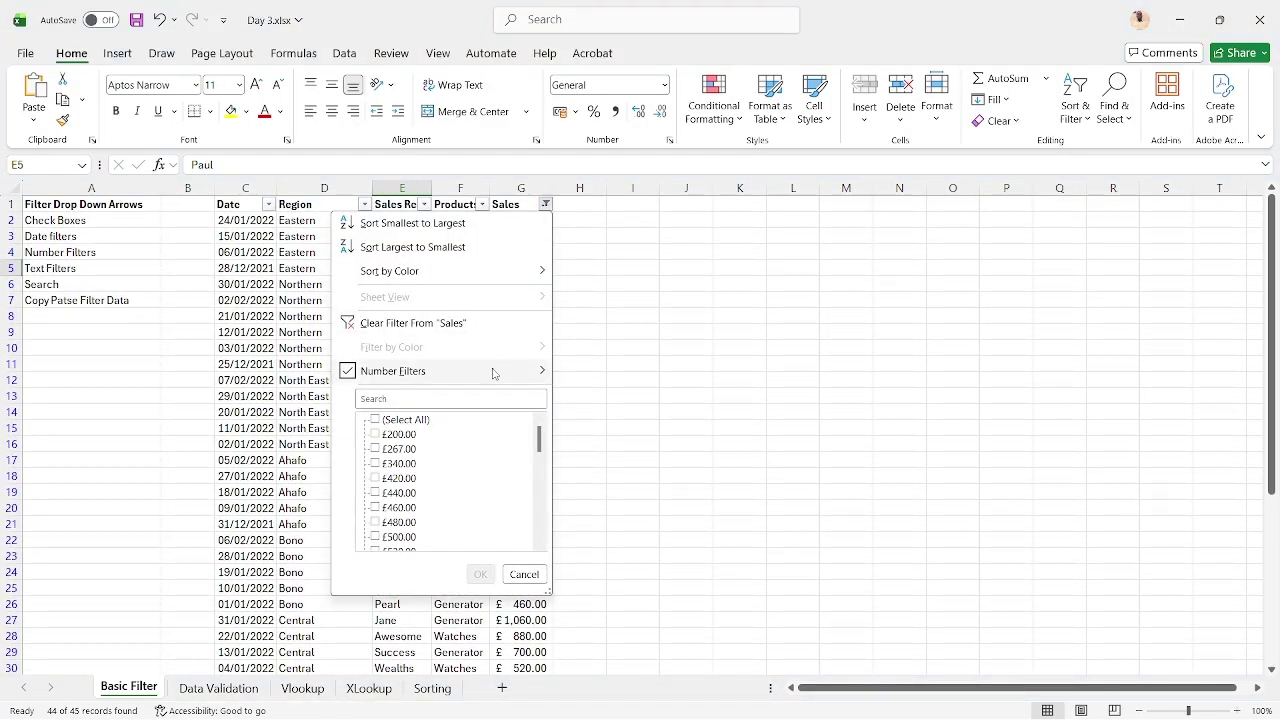
mouse_move(492, 370)
click(614, 421)
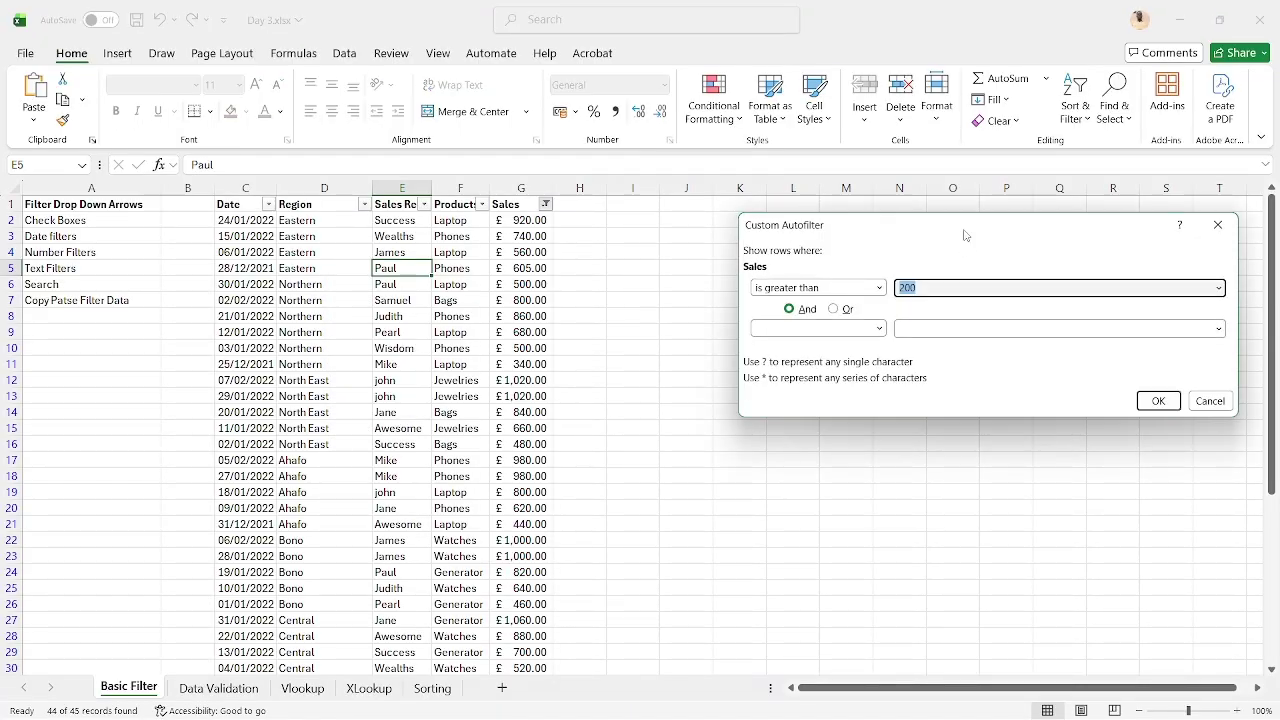
text(10)
key(Return)
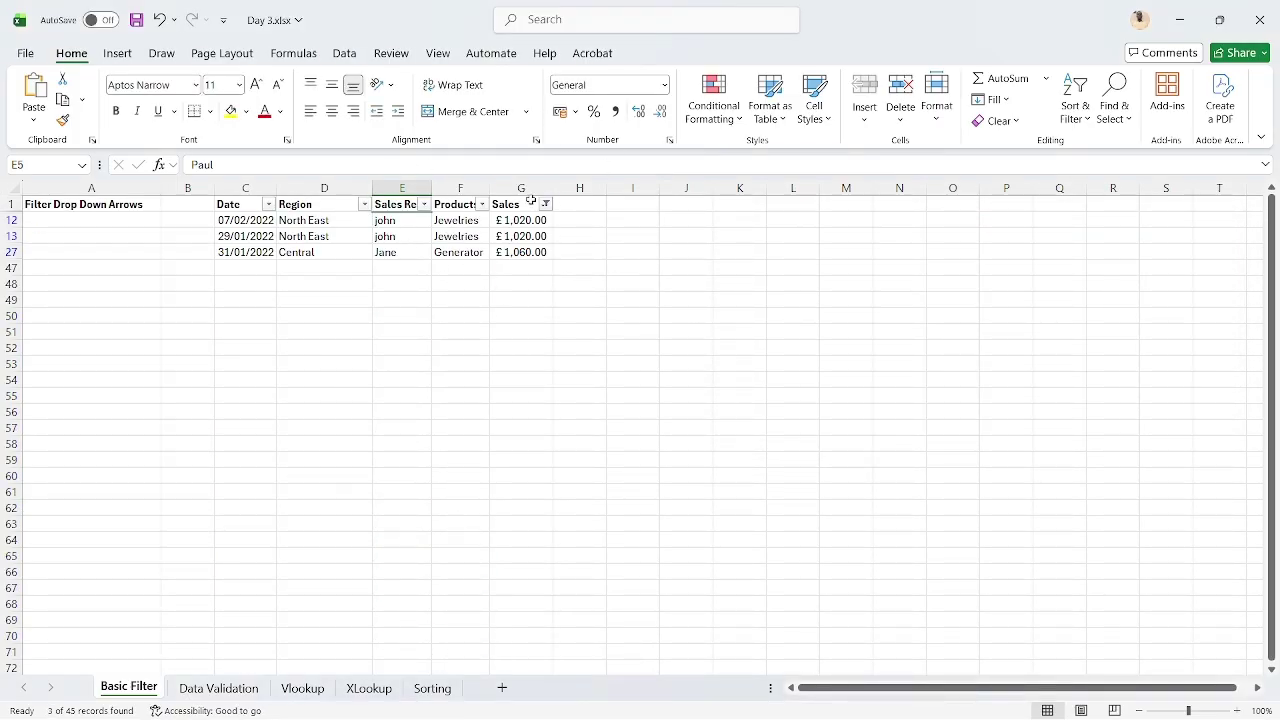
Replace the Sales number filter with one that shows only values less than 300
click(544, 204)
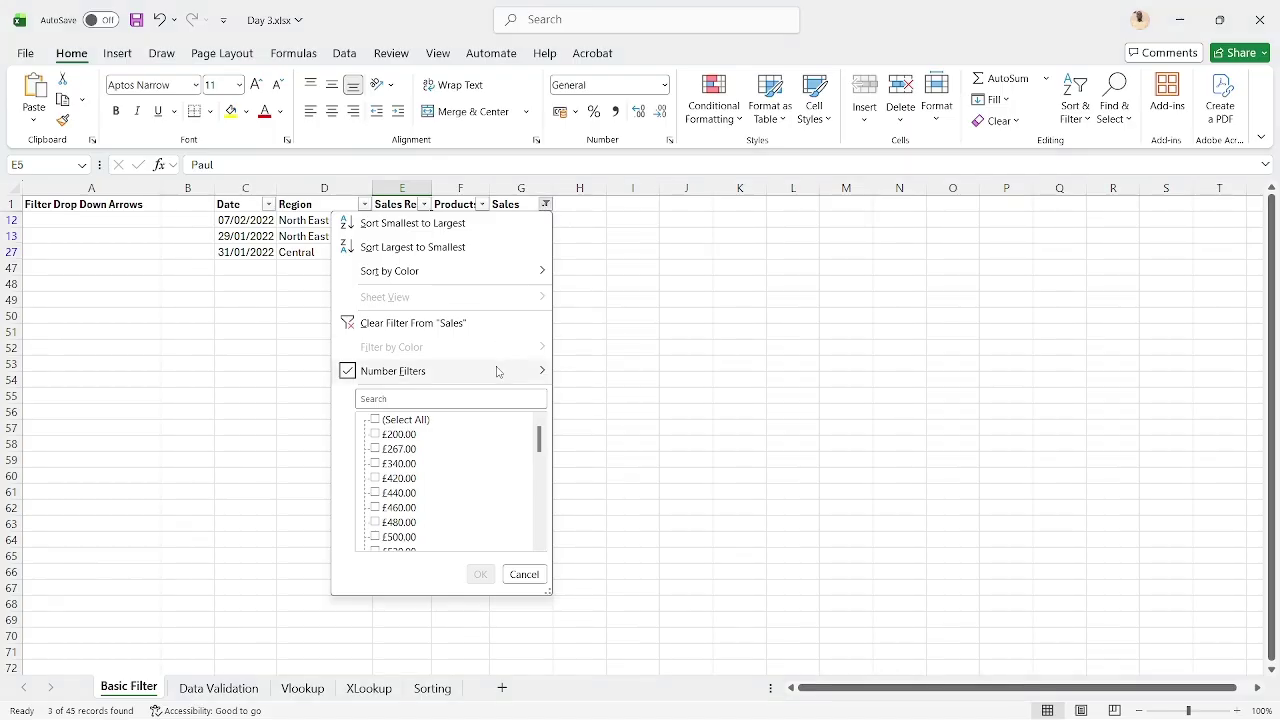
mouse_move(497, 372)
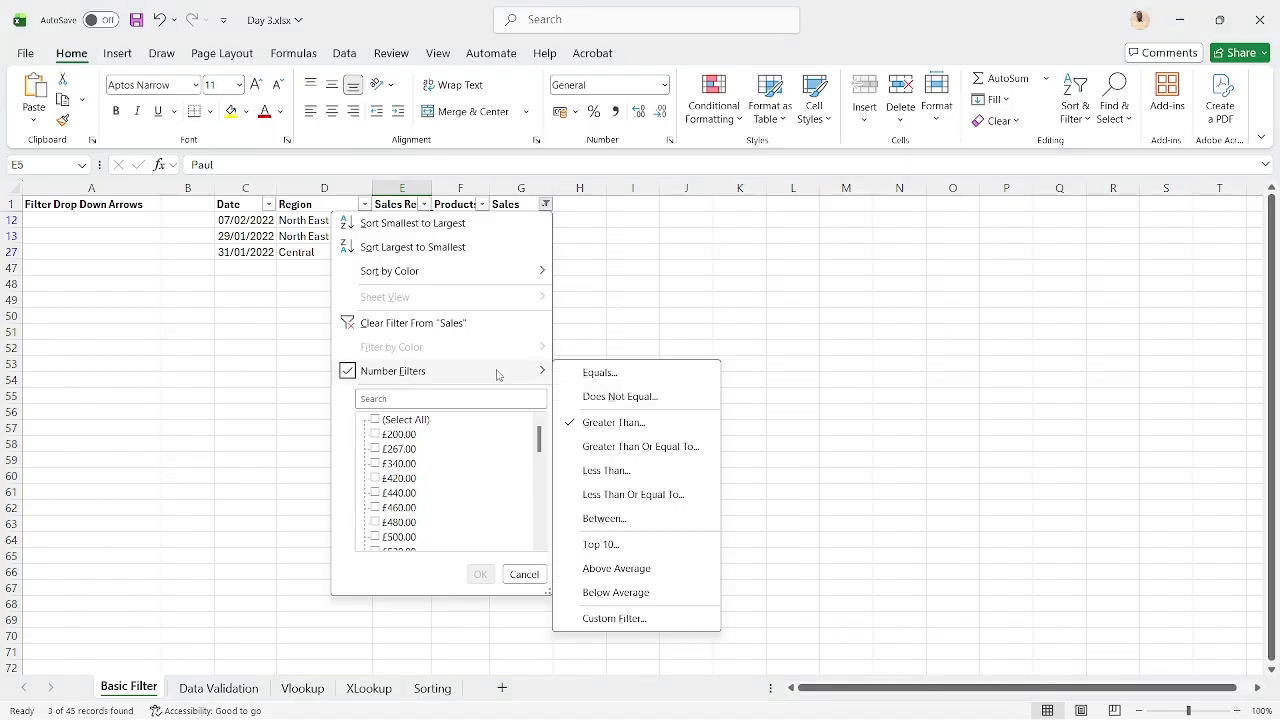
click(620, 482)
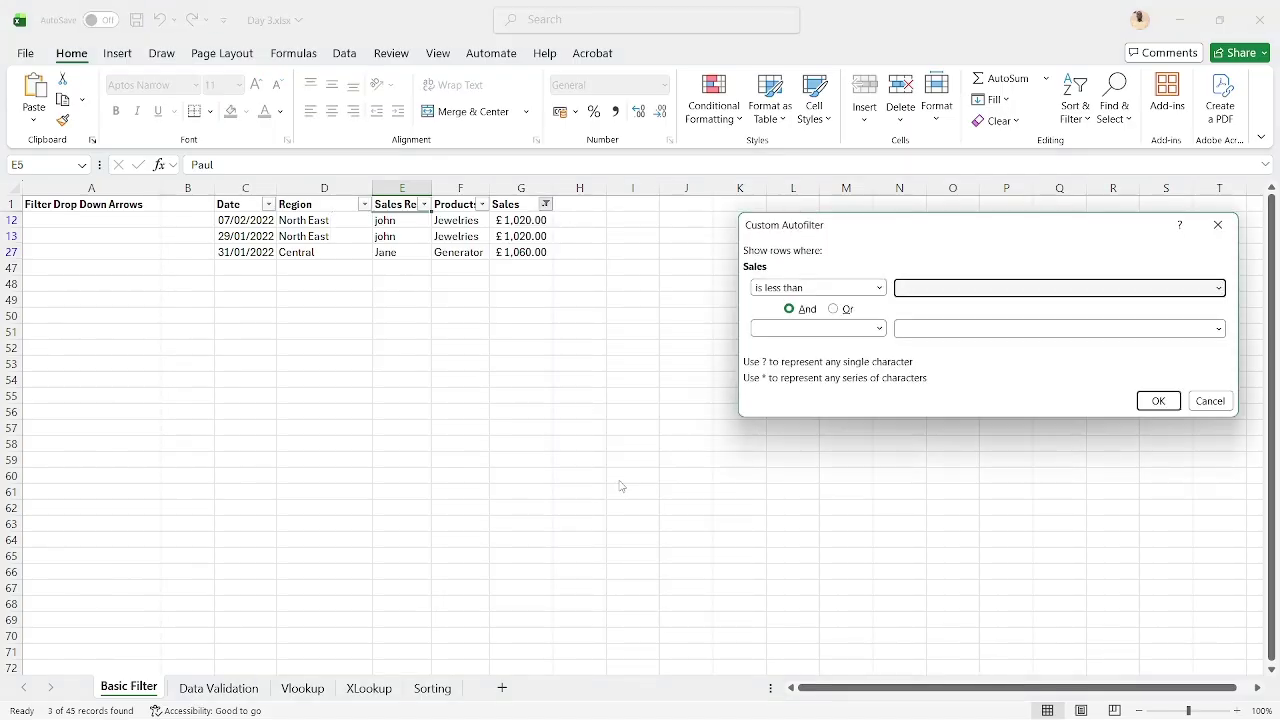
text(300)
key(Return)
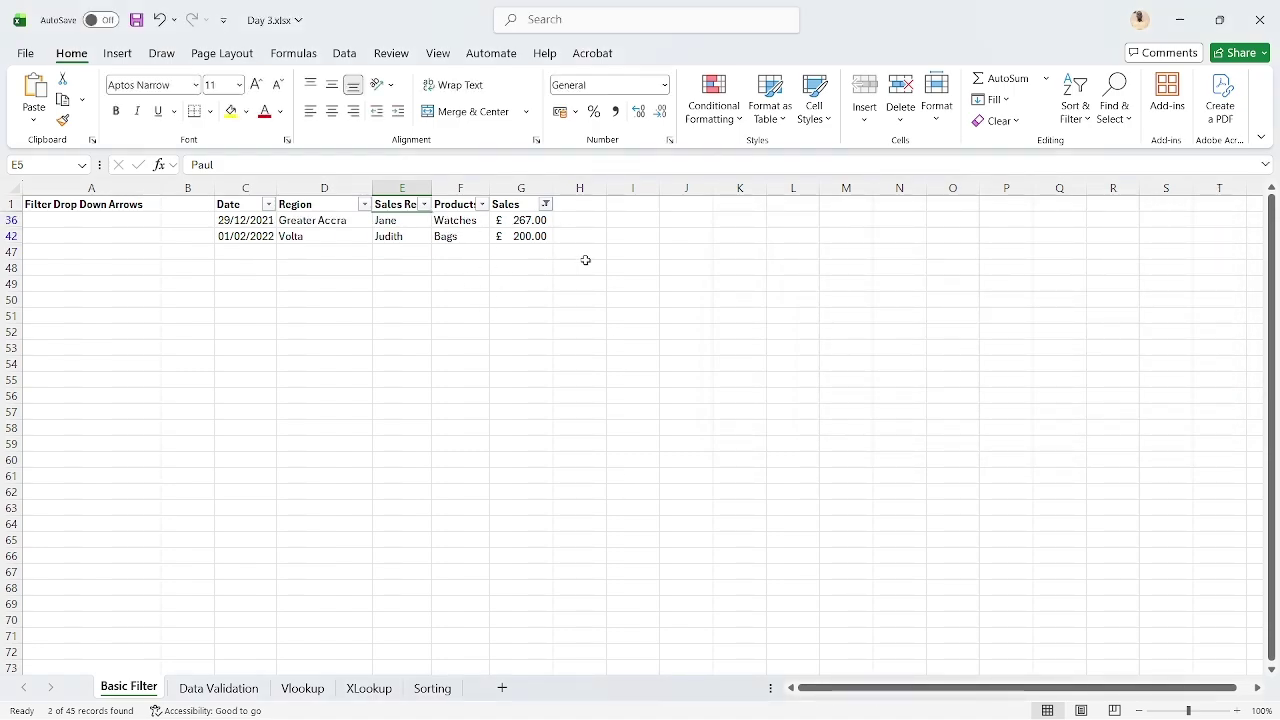
Change the Sales number filter to show values less than or equal to 300
click(544, 204)
mouse_move(477, 370)
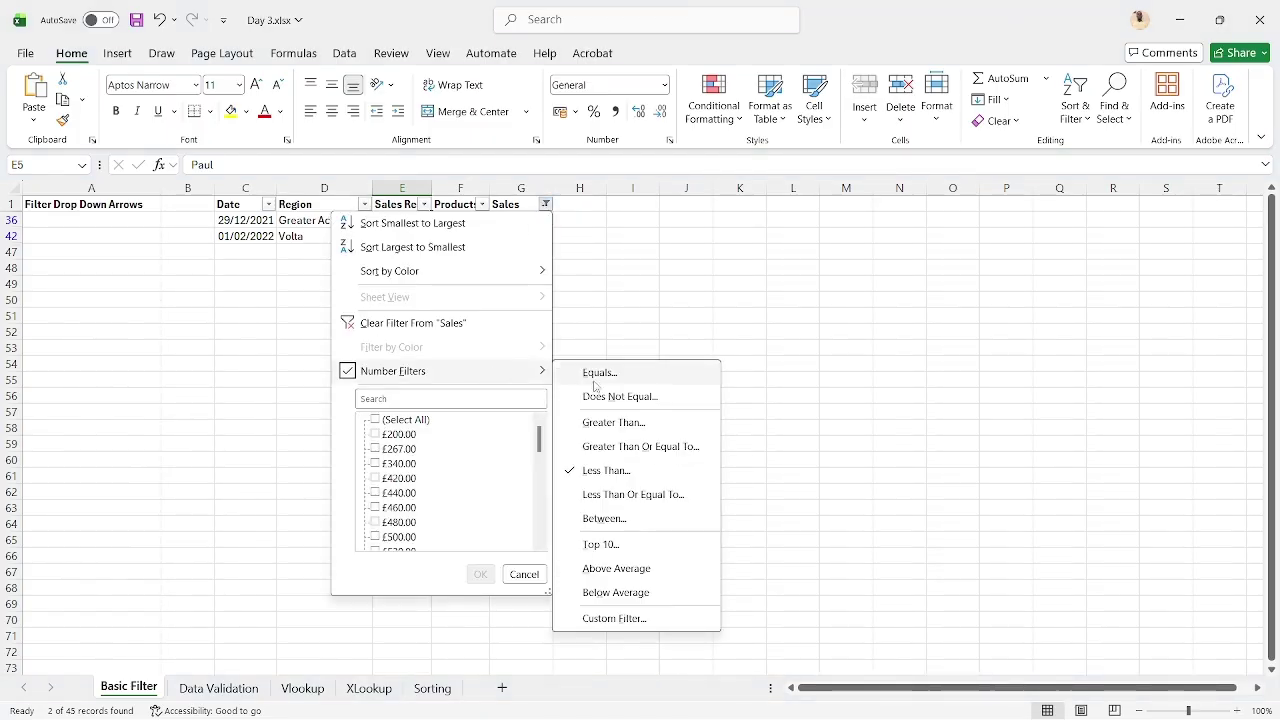
click(622, 494)
text(3)
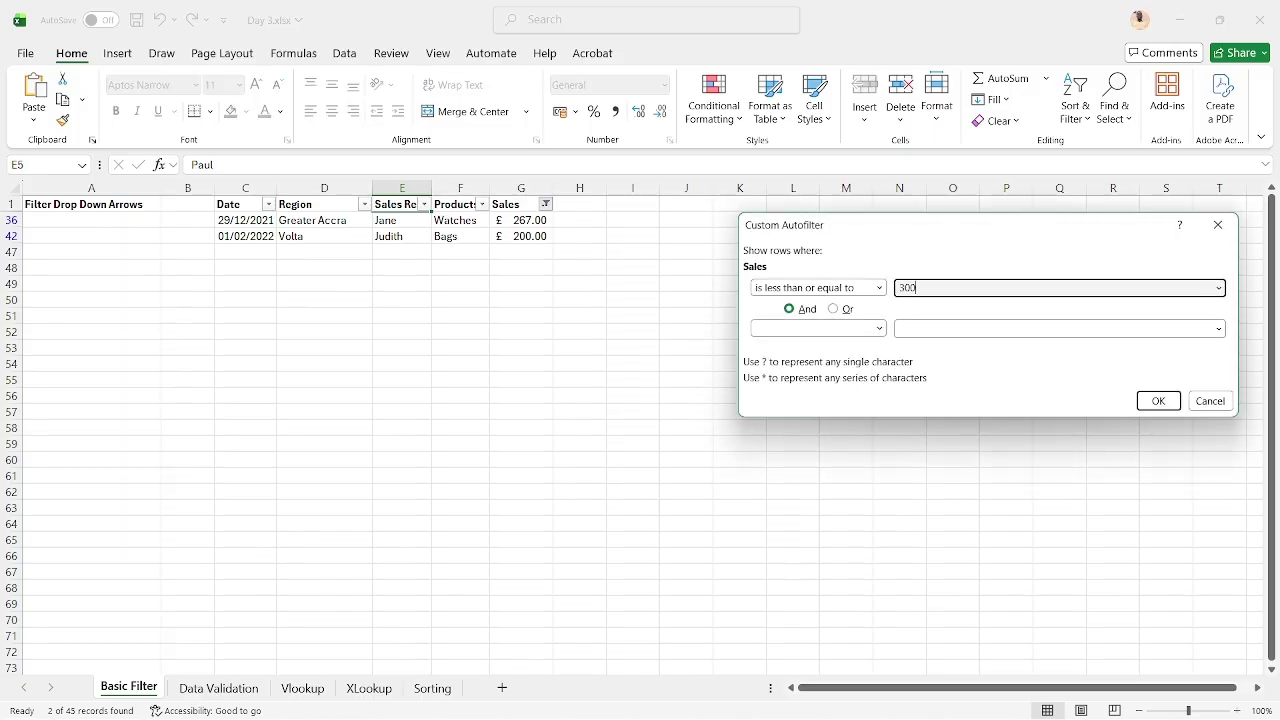
text(00)
key(Return)
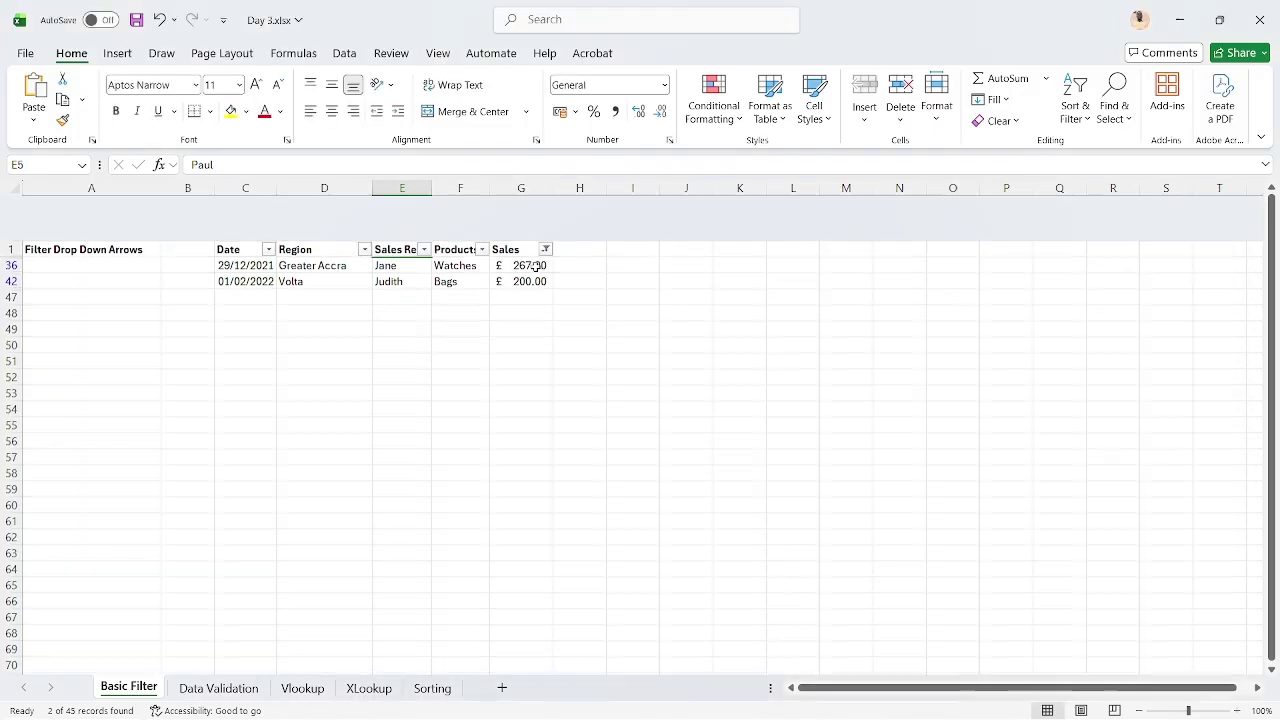
Clear the filter from the Sales column and select the £600.00 amount in cell G40
click(545, 204)
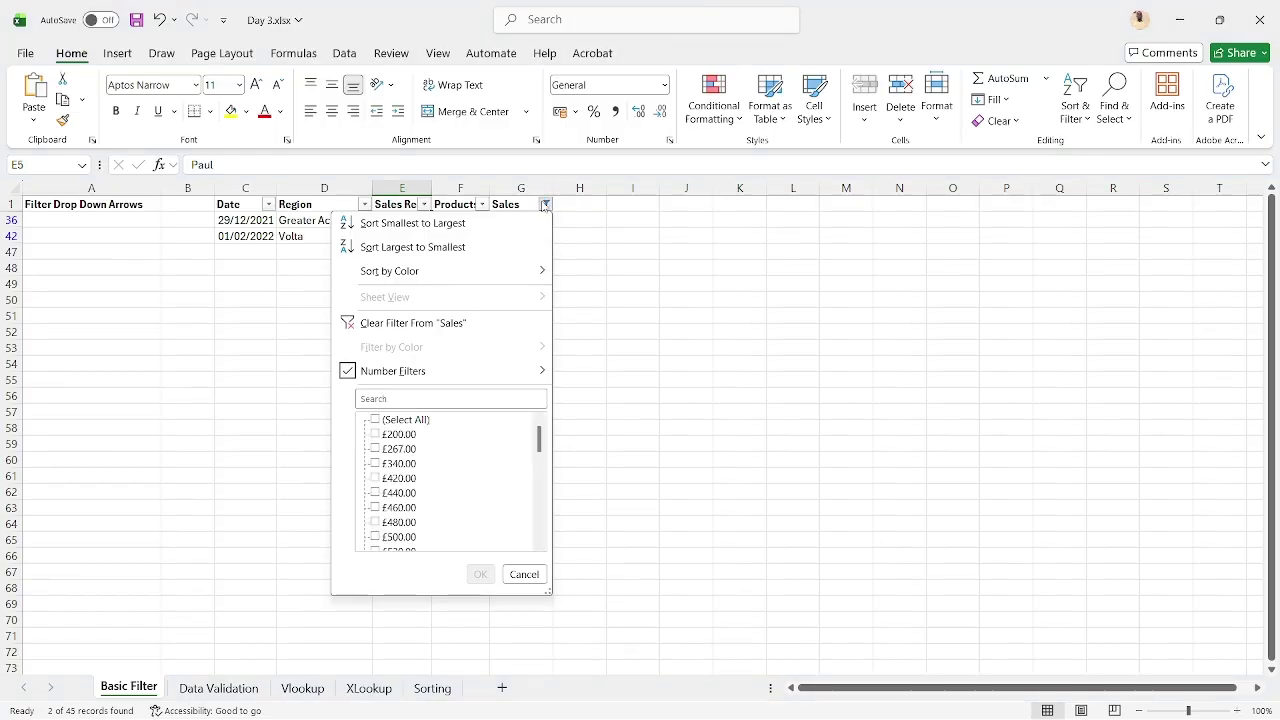
click(493, 323)
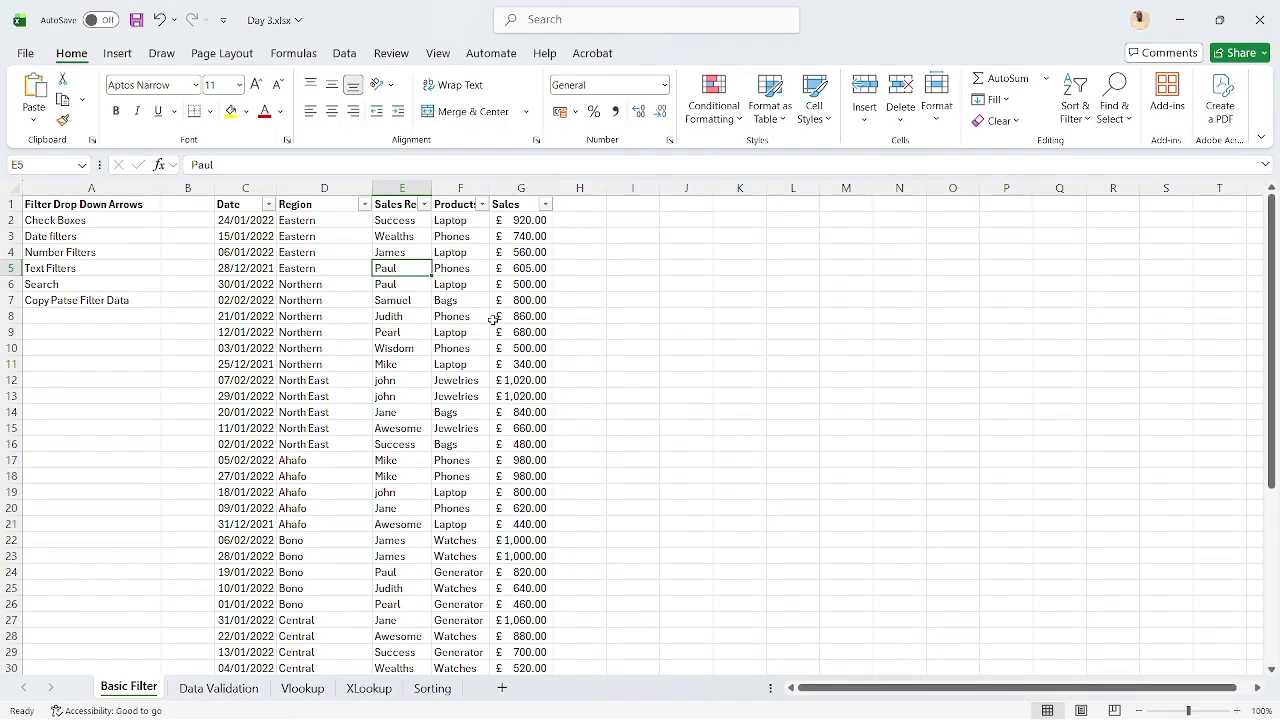
scroll(527, 367, down, 6)
scroll(527, 372, up, 1)
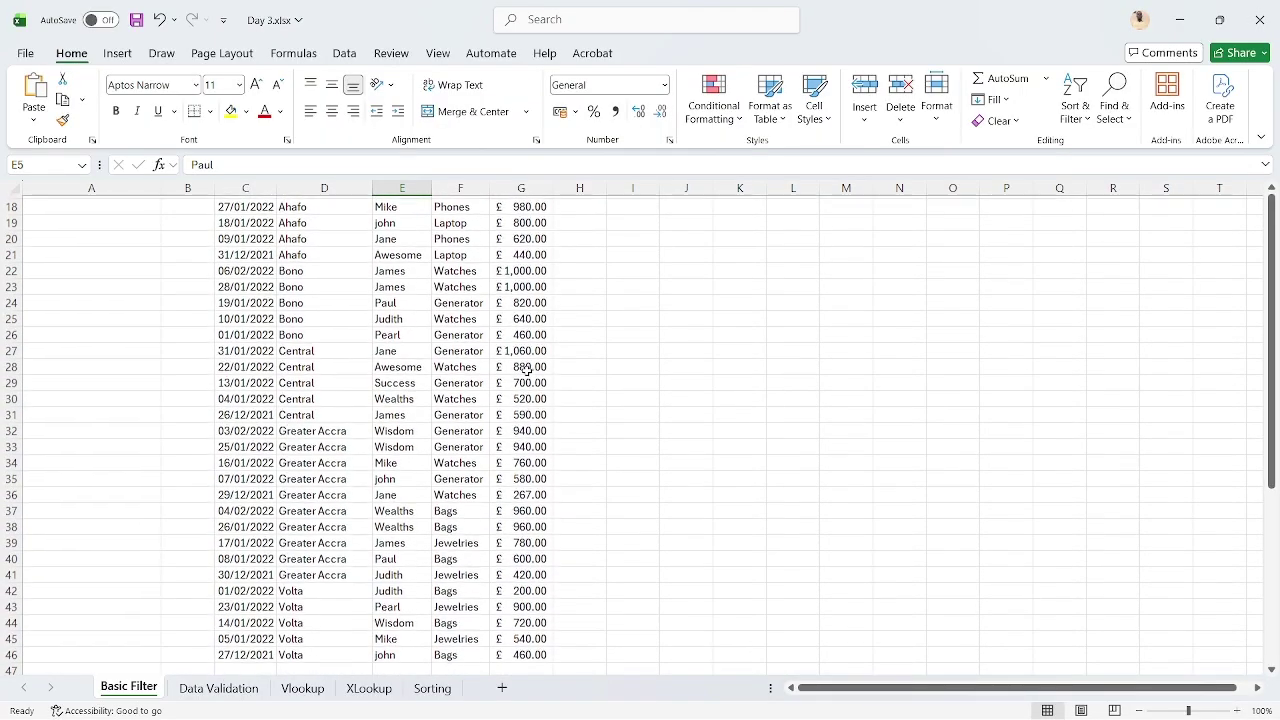
click(515, 567)
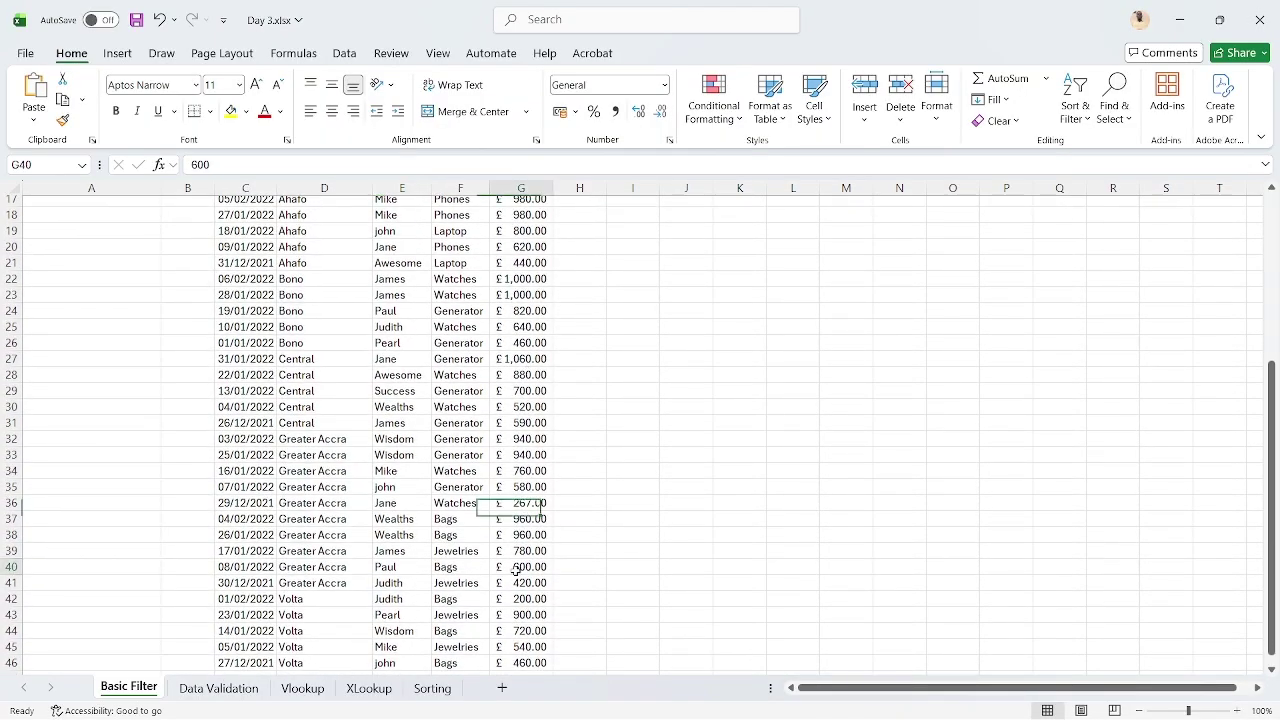
scroll(497, 310, up, 6)
Filter the Sales column to show only values less than or equal to 600
click(545, 204)
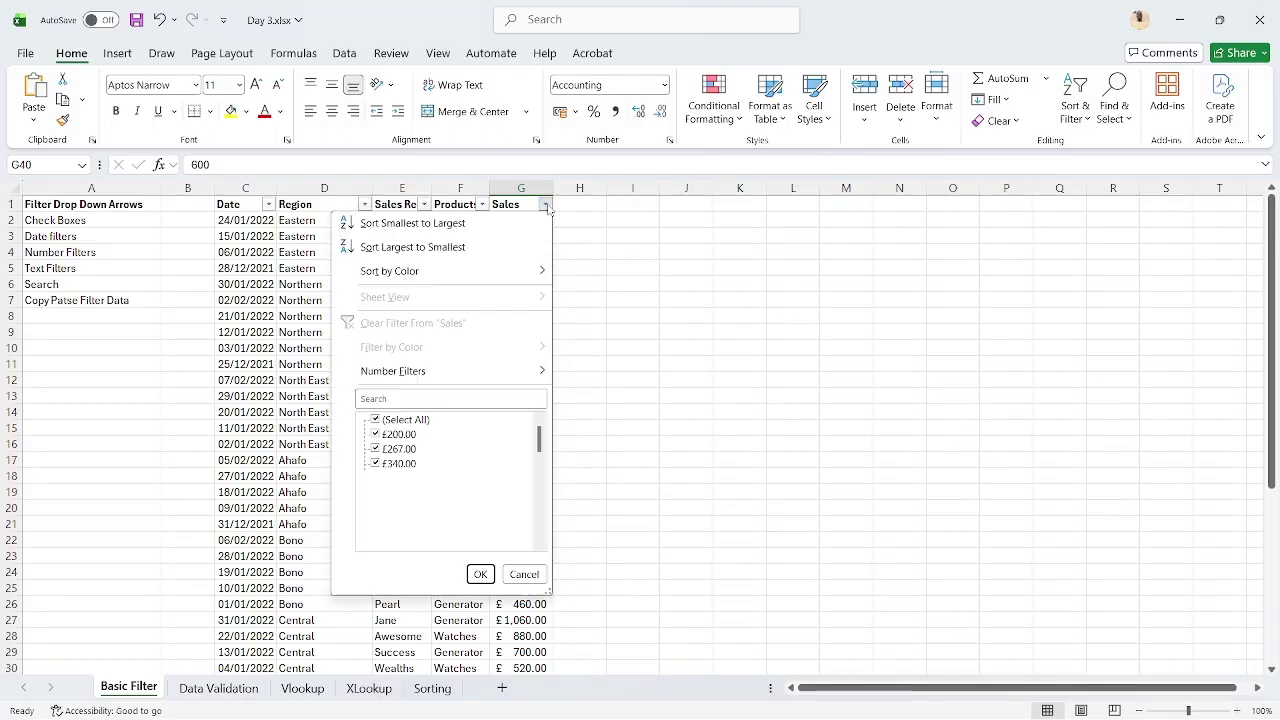
mouse_move(507, 373)
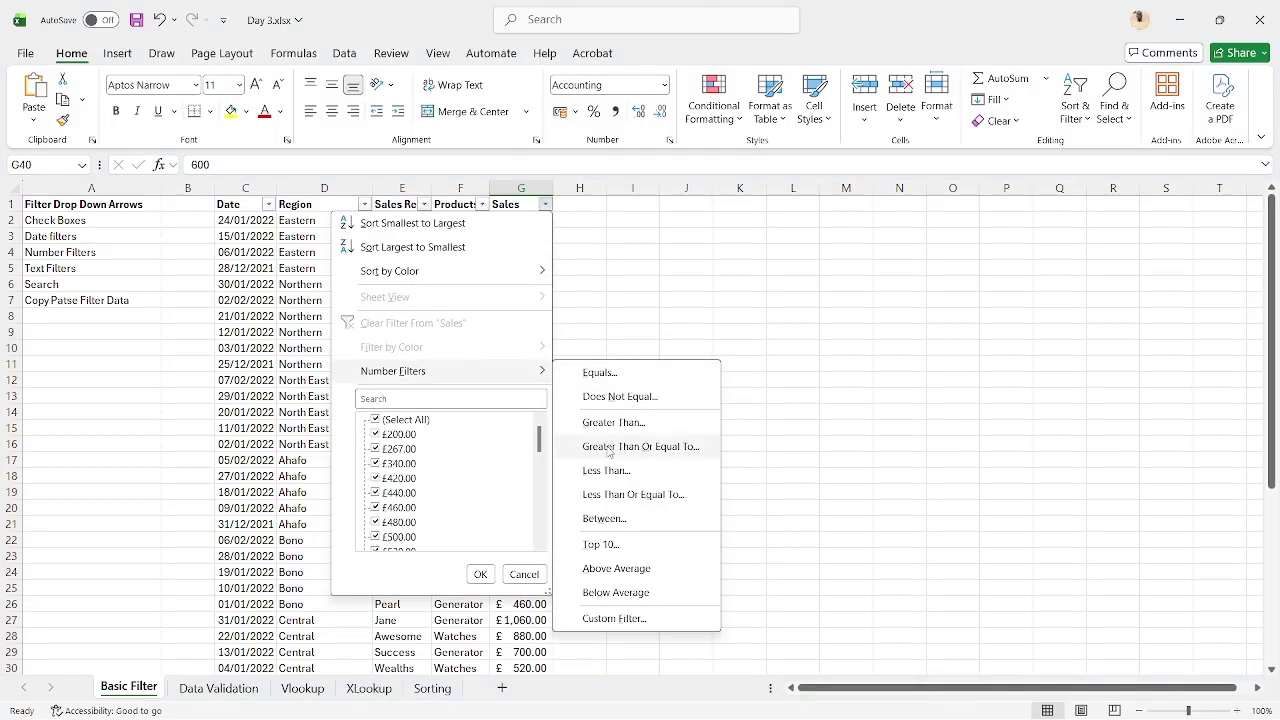
click(617, 493)
text(600)
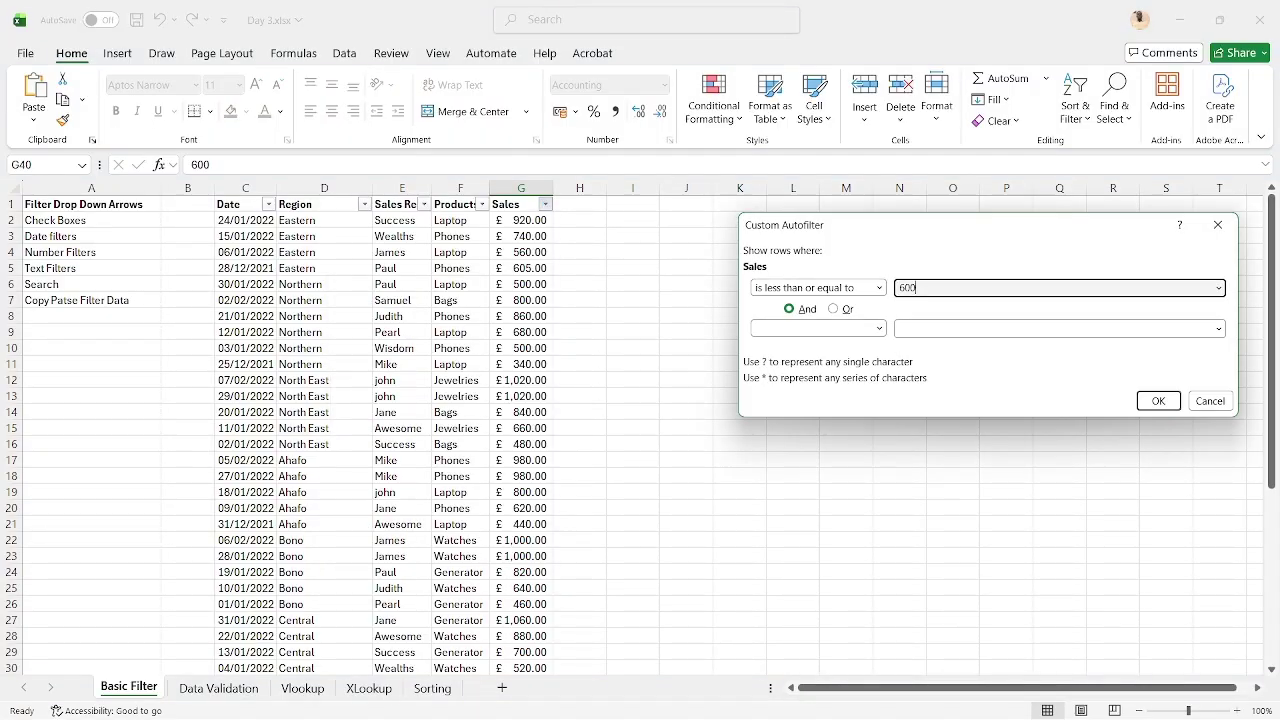
key(Return)
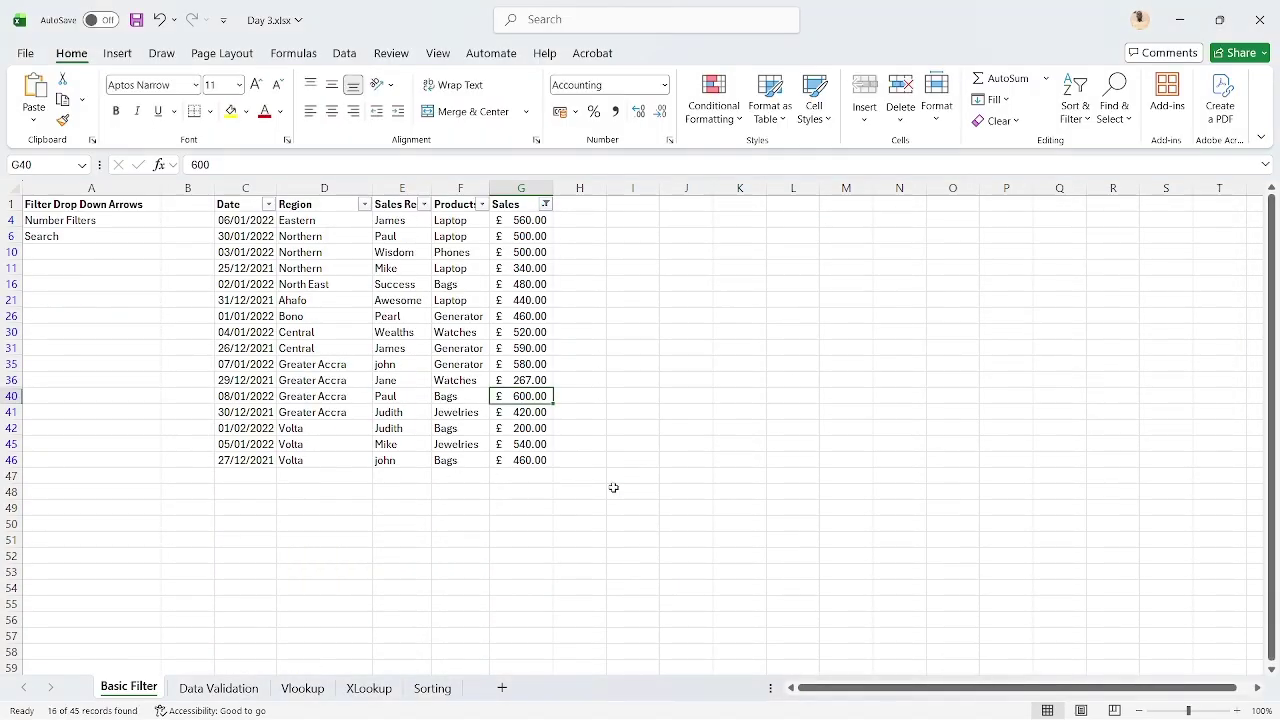
Switch the Sales number filter to show only values strictly less than 600
click(545, 205)
mouse_move(519, 374)
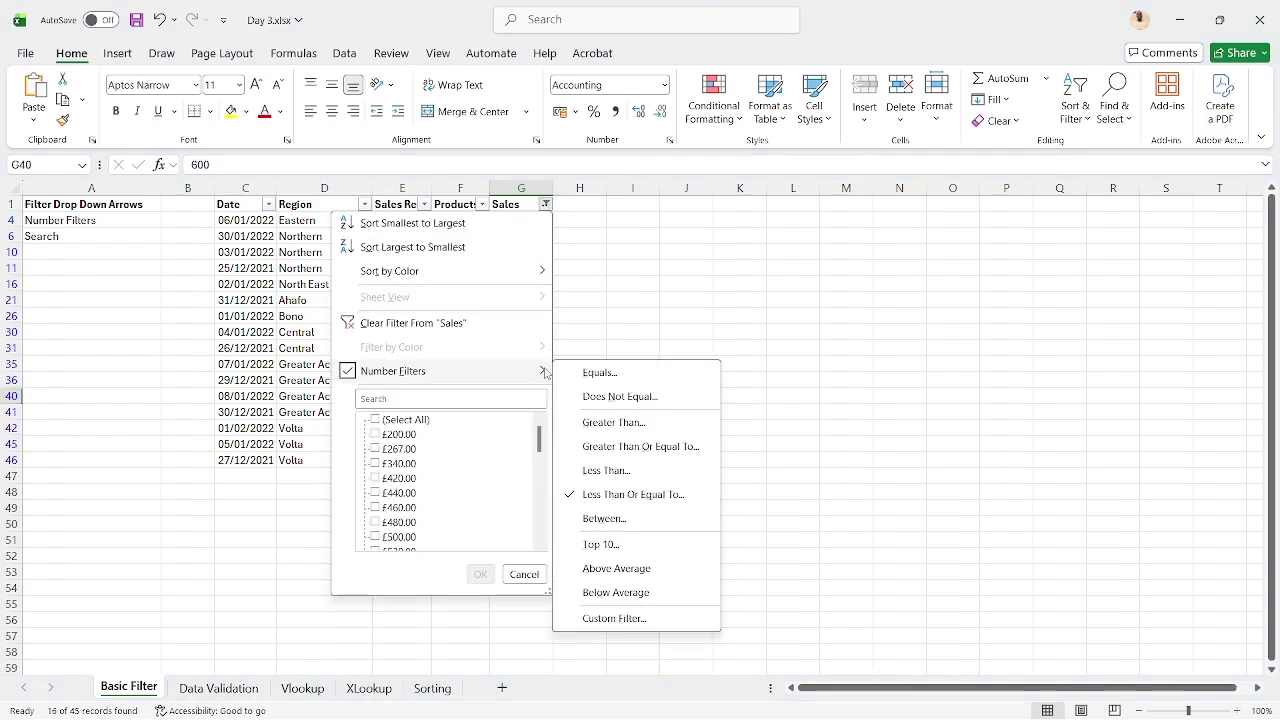
click(606, 470)
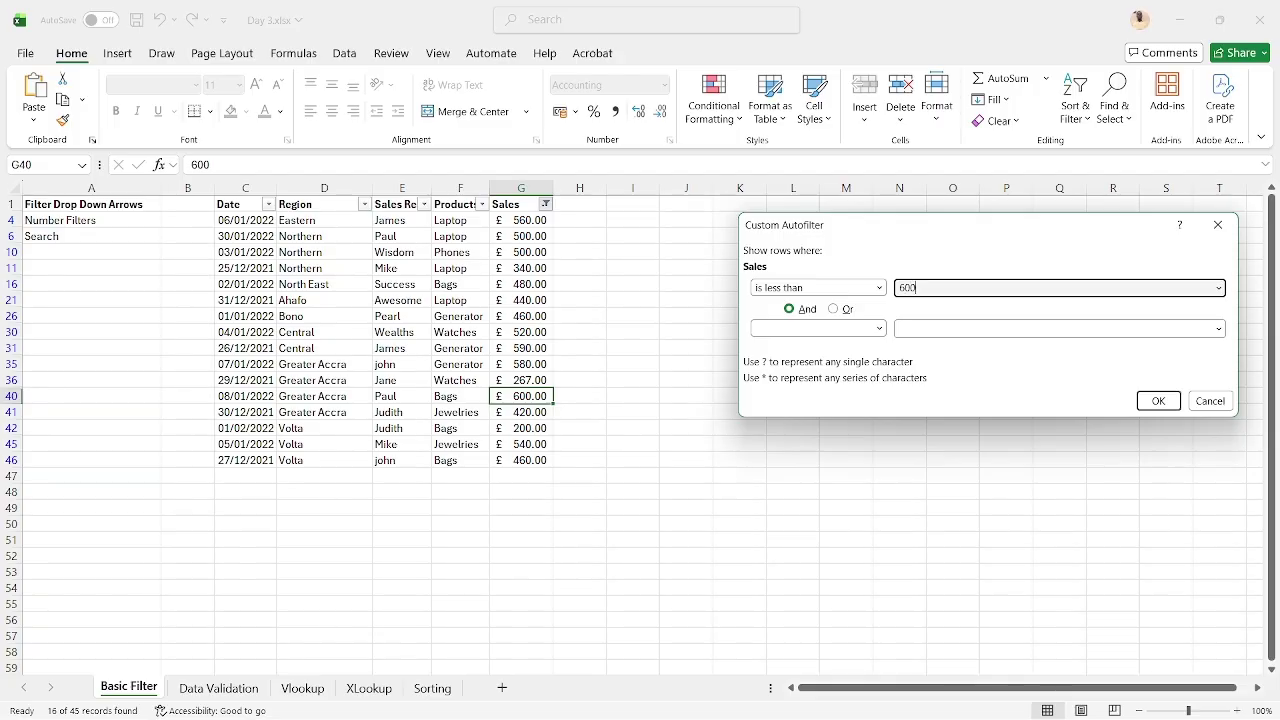
key(Return)
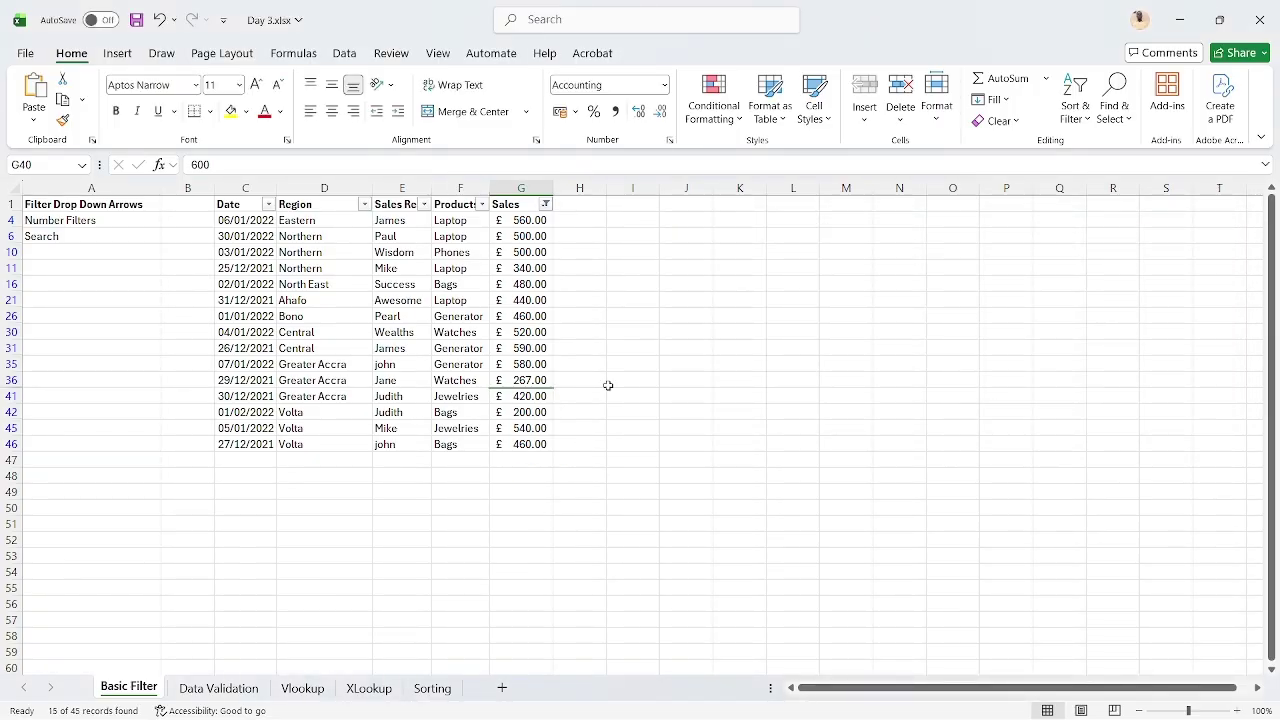
Clear the less-than filter from the Sales column and look through the full sales table
click(545, 204)
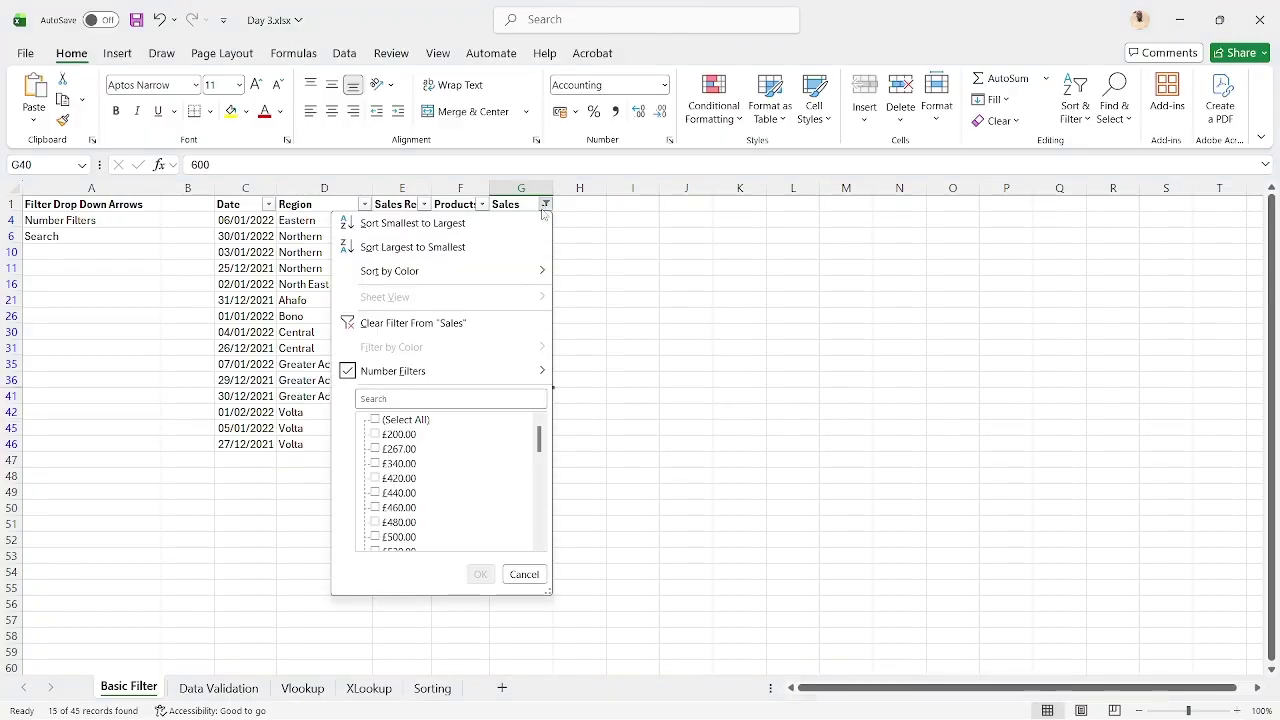
click(487, 332)
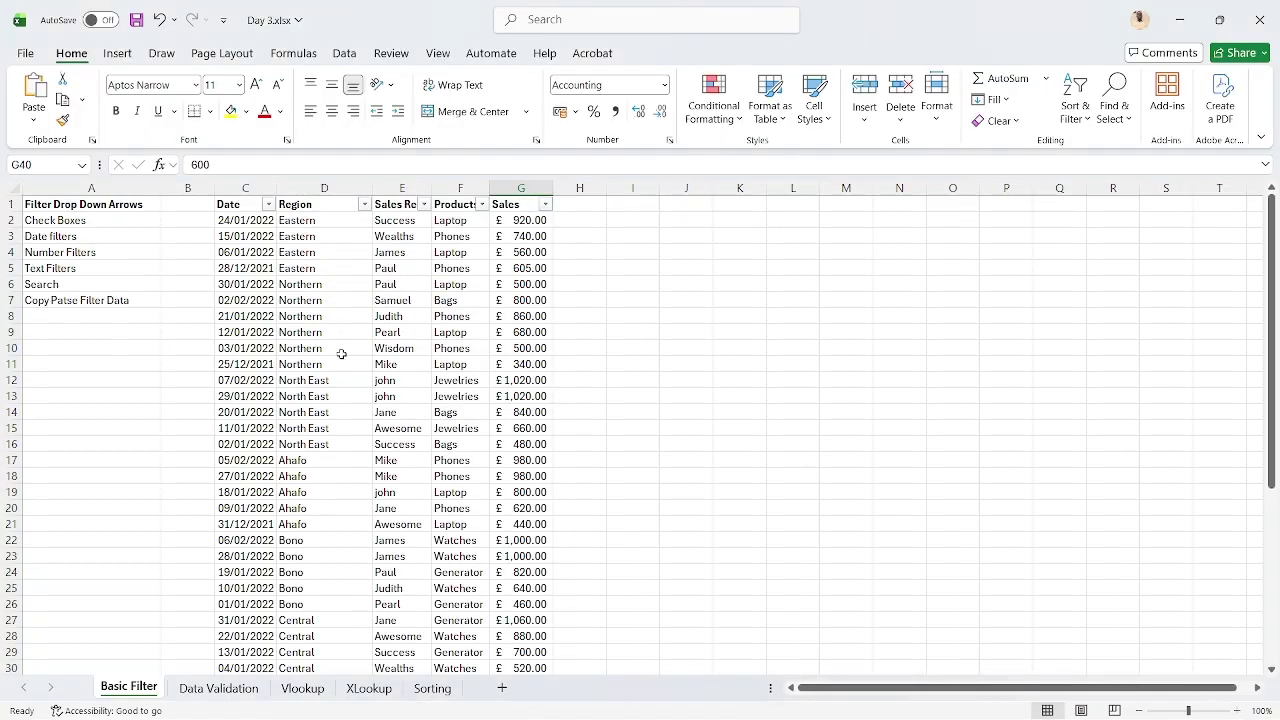
scroll(341, 354, down, 7)
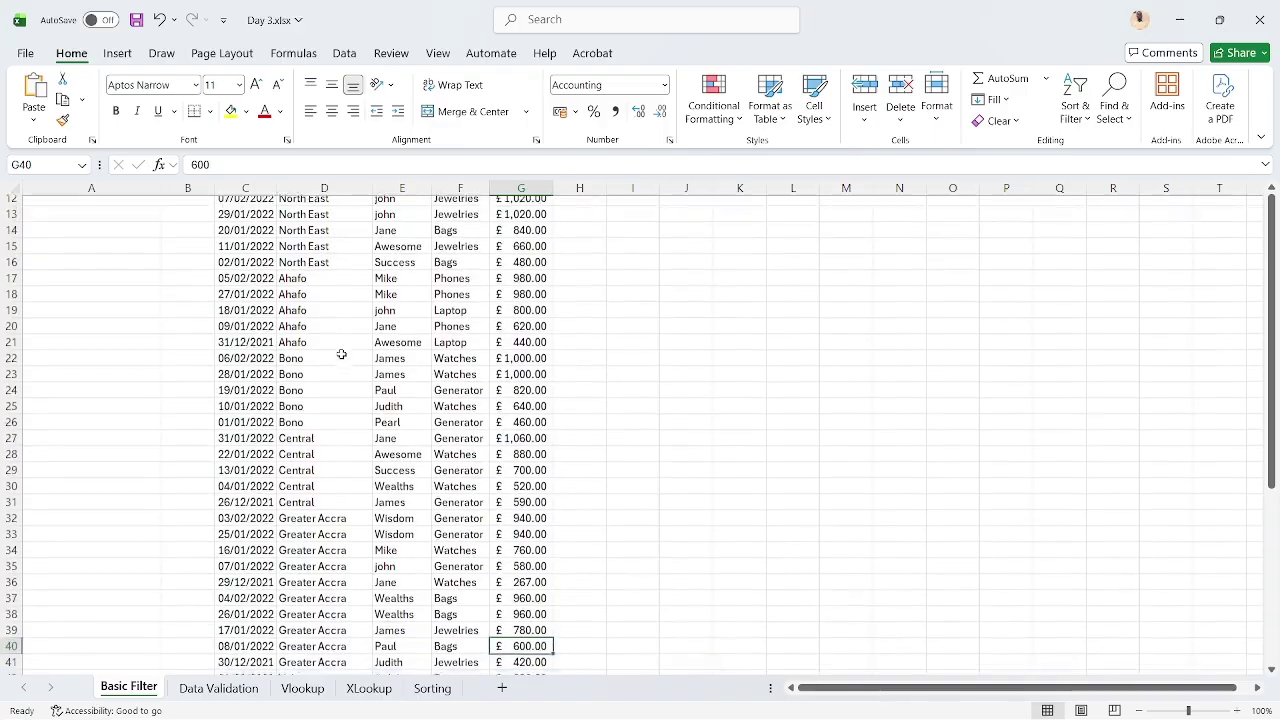
scroll(341, 354, down, 4)
scroll(341, 354, up, 11)
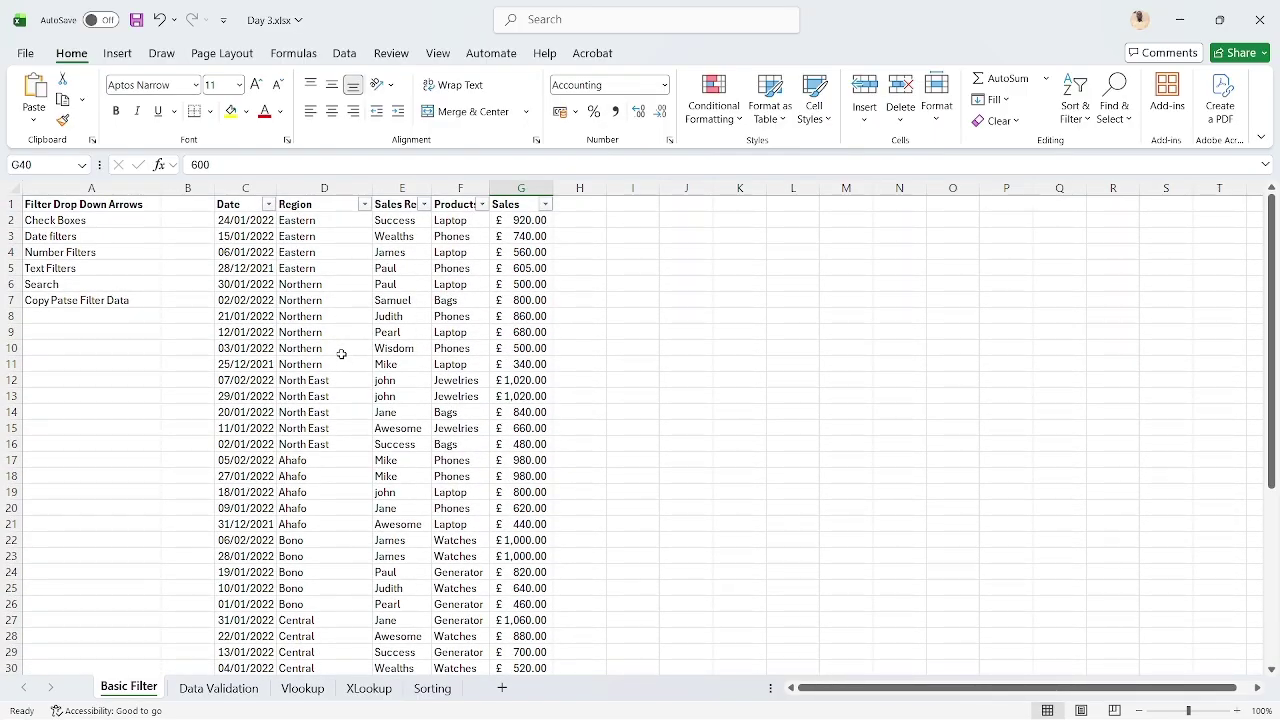
scroll(341, 354, down, 4)
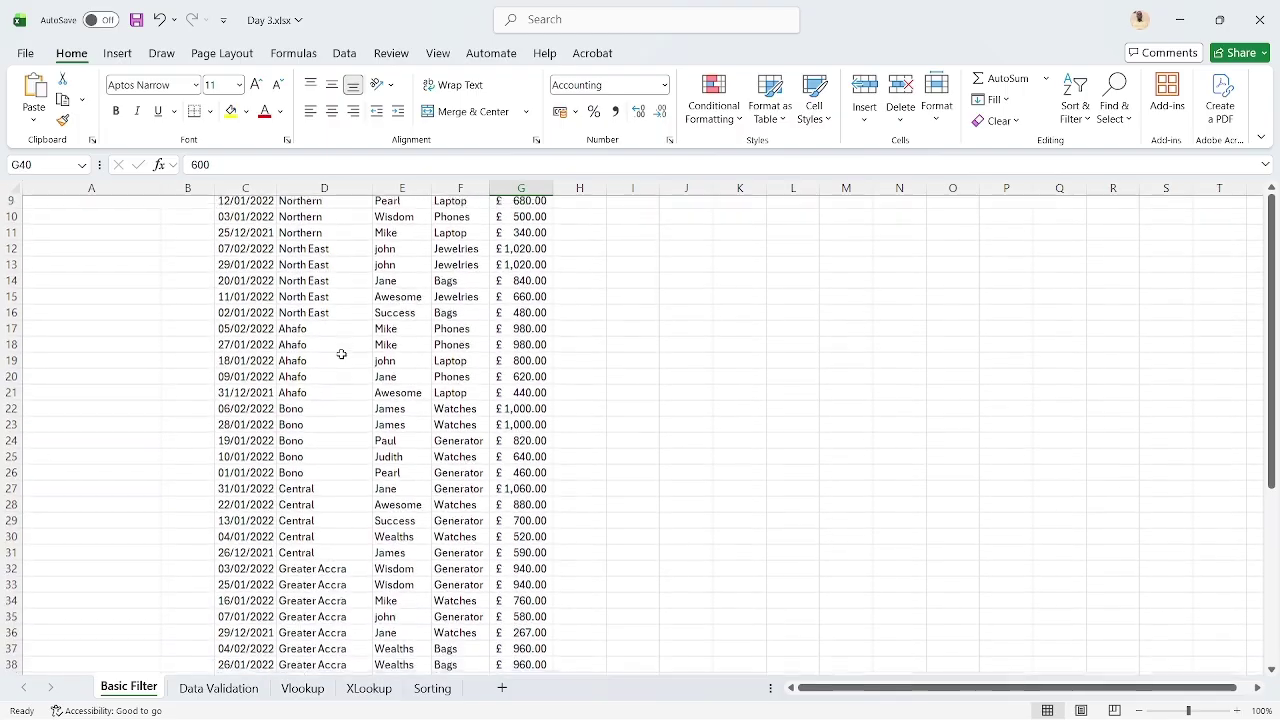
scroll(341, 354, up, 4)
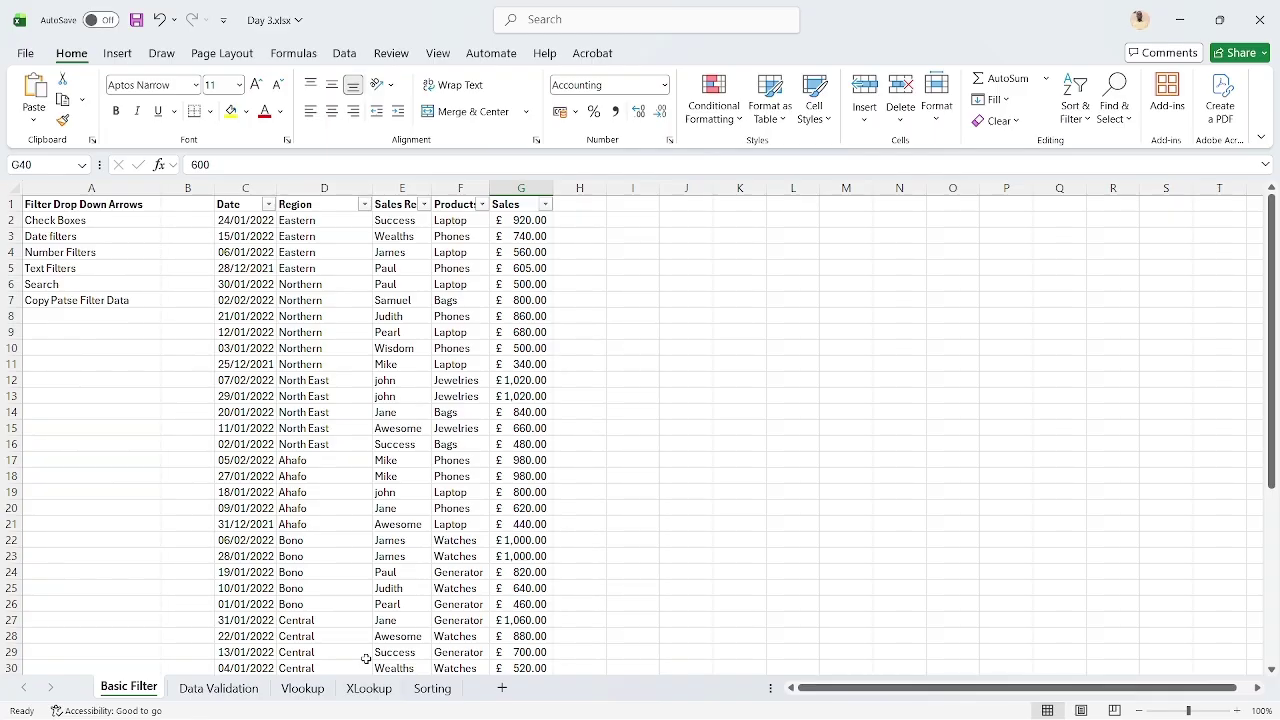
Open Day 3 Advance Filter.xlsx from the 2026 Course materials folder in File Explorer and select the table's Name header on the Single Criteria sheet
mouse_move(592, 703)
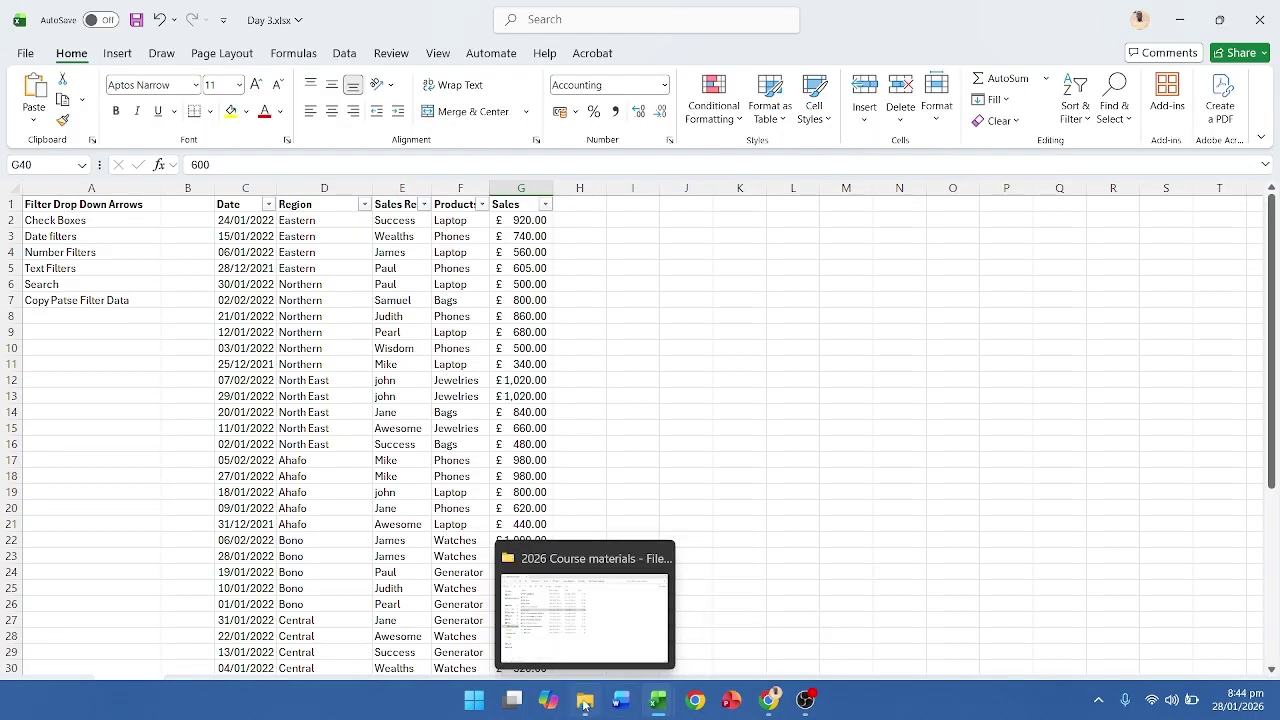
click(585, 705)
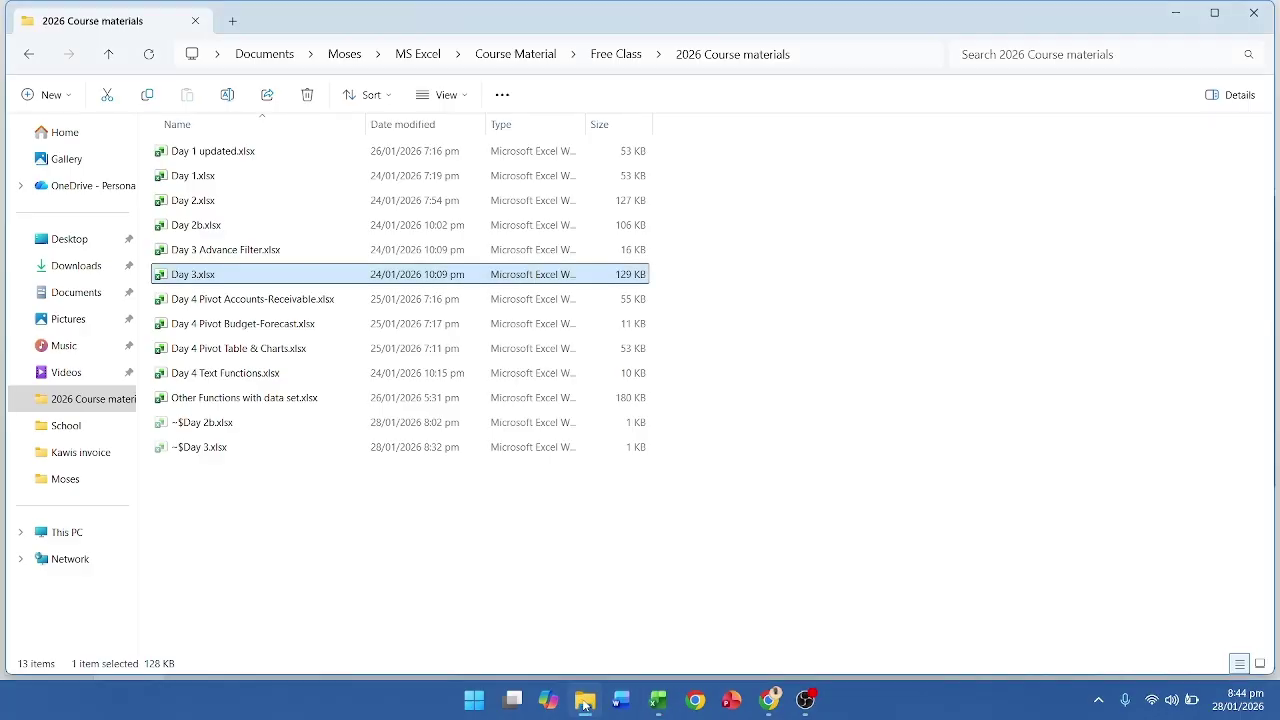
click(247, 252)
double_click(247, 252)
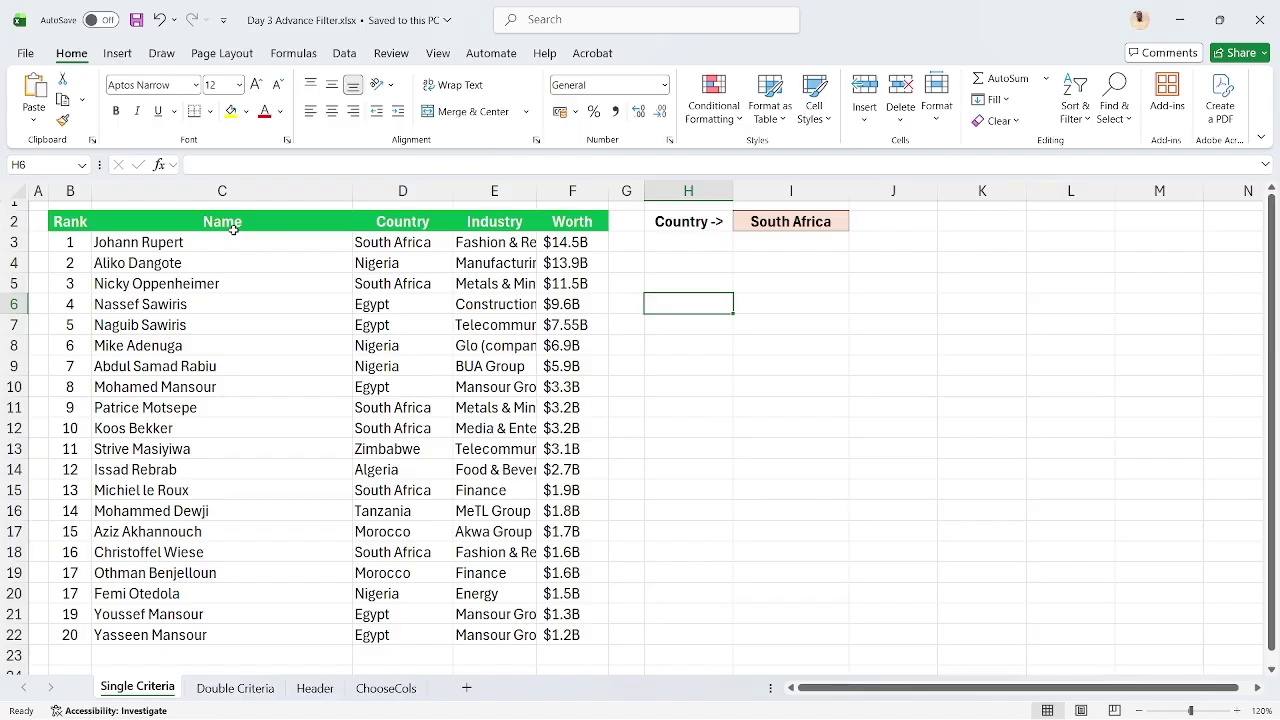
click(233, 228)
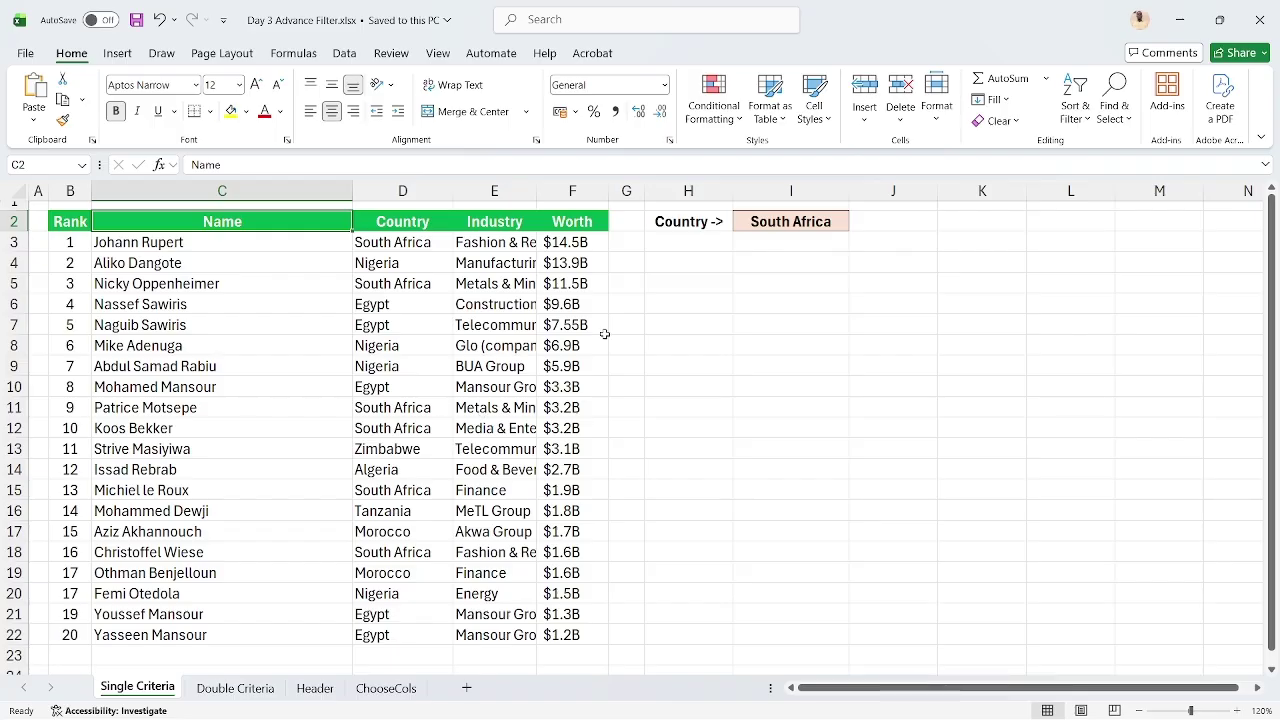
Start a FILTER formula in cell H4 with the whole table including its headers, B2:F22, as the array
click(703, 266)
text(=)
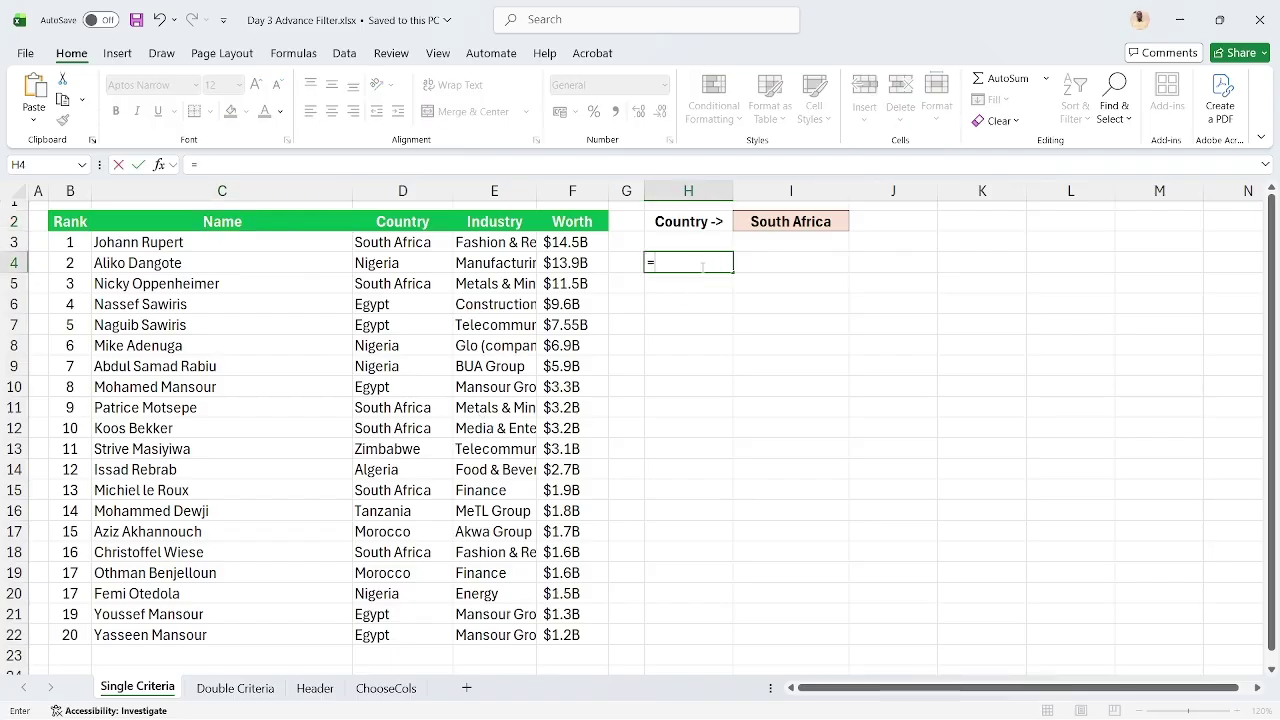
text(filter)
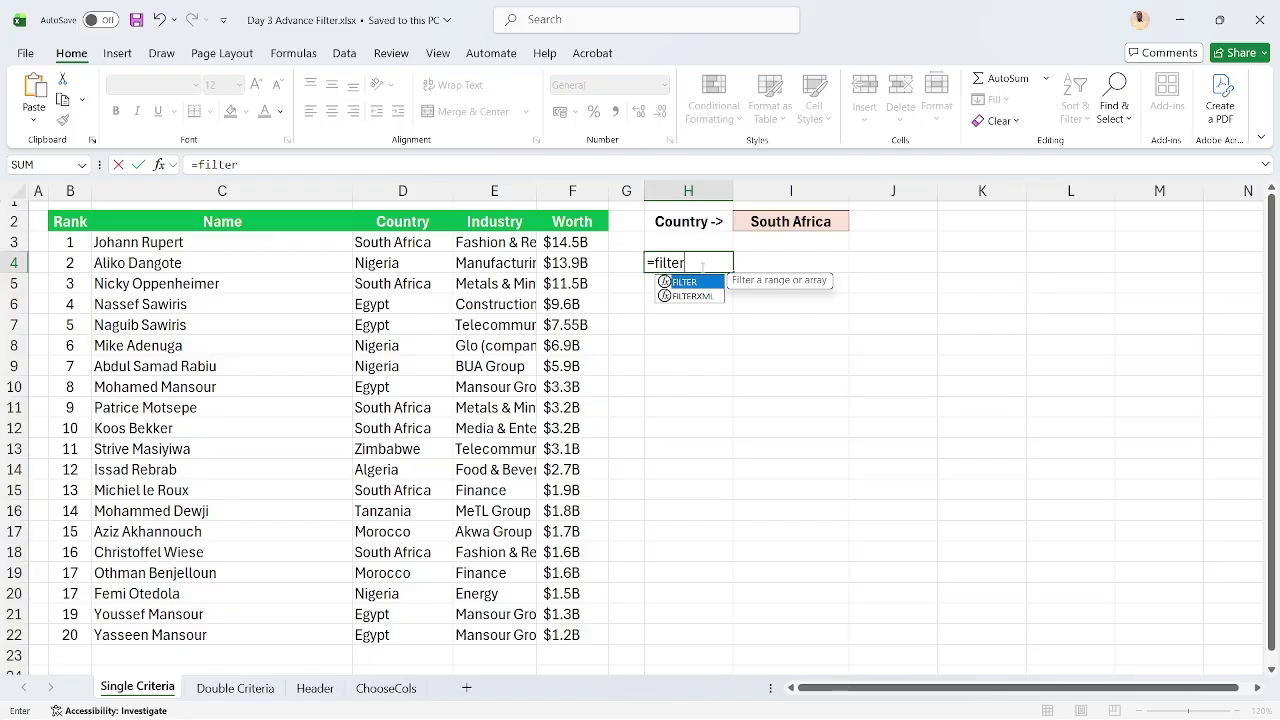
text(()
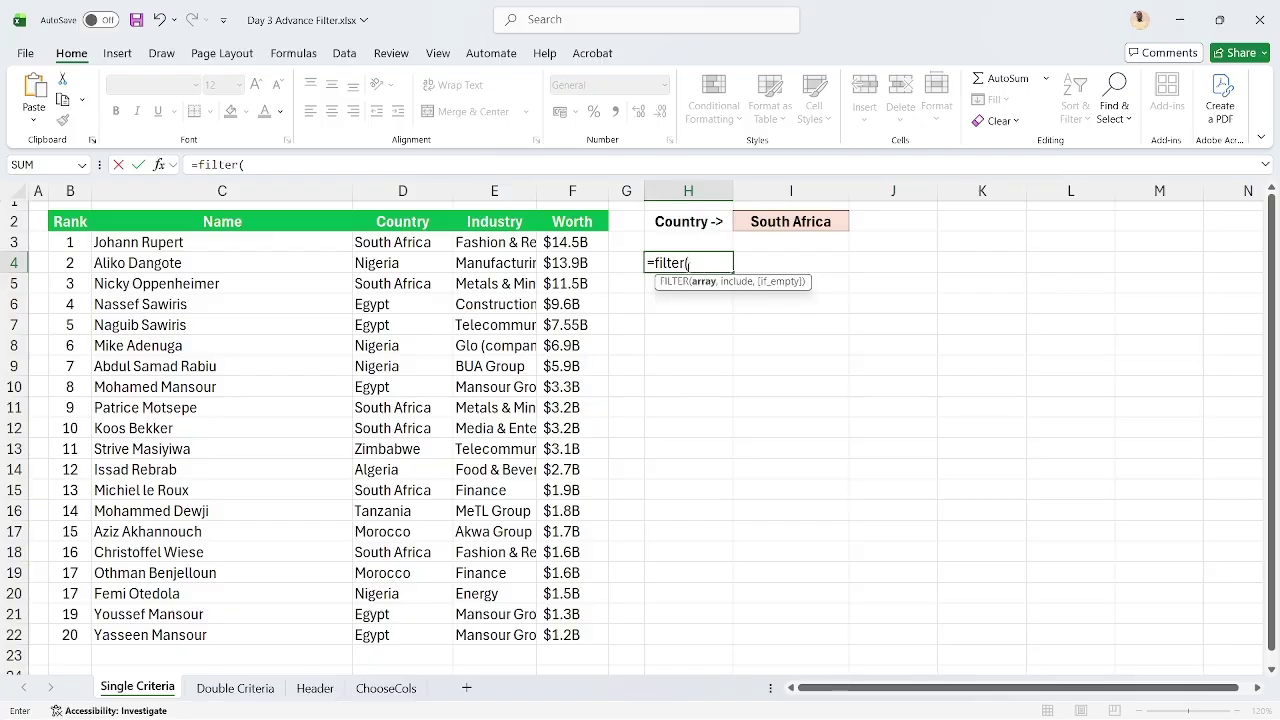
click(77, 242)
key(ctrl+shift+Right)
key(ctrl+shift+Down)
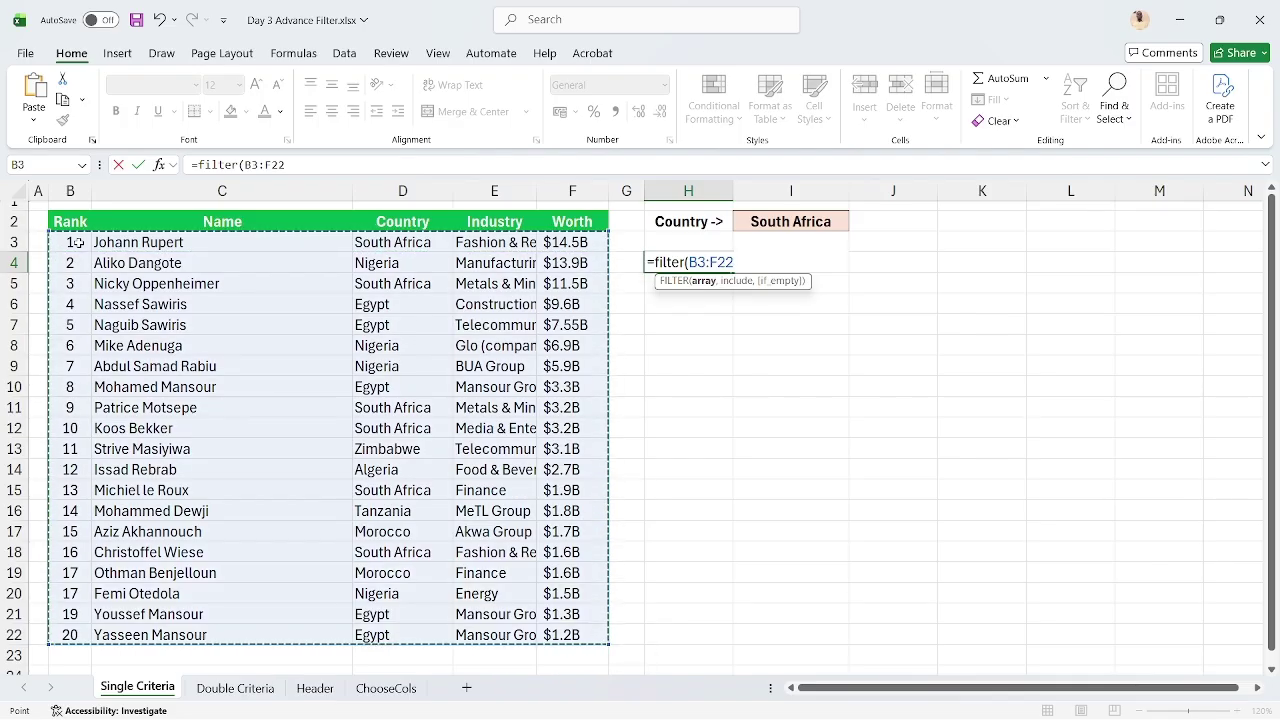
click(67, 220)
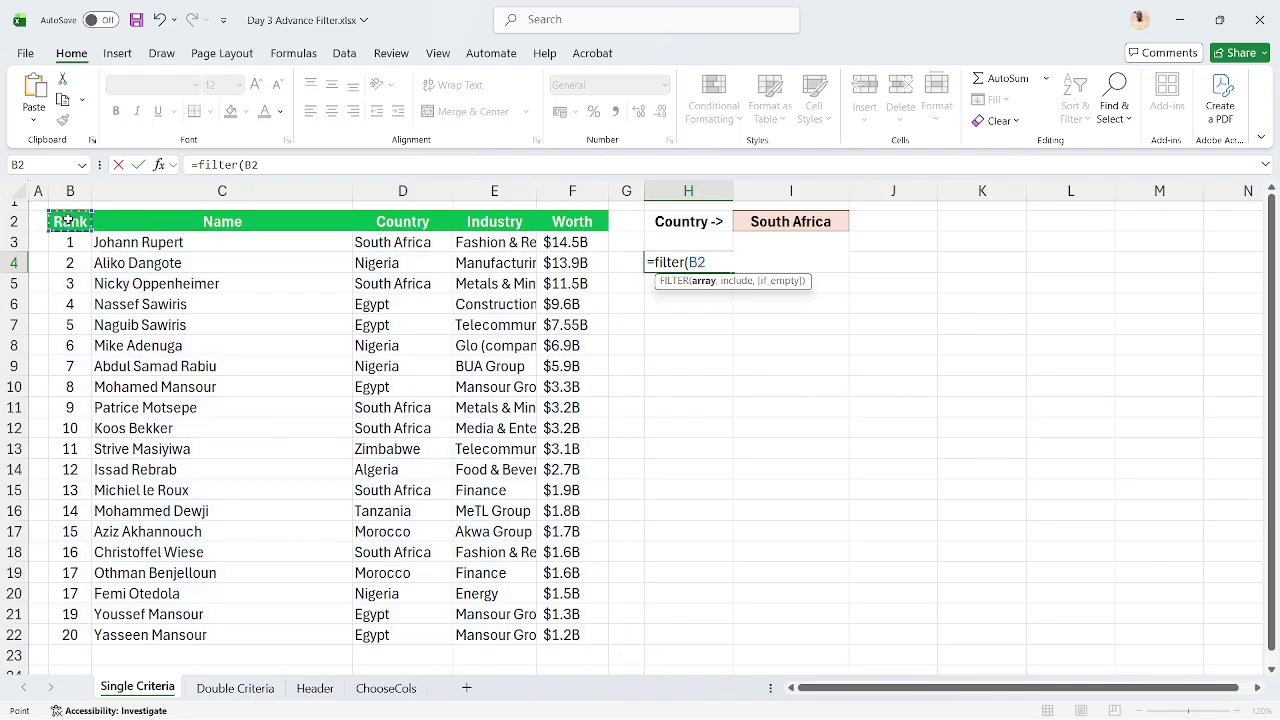
key(ctrl+shift+Right)
key(ctrl+shift+Down)
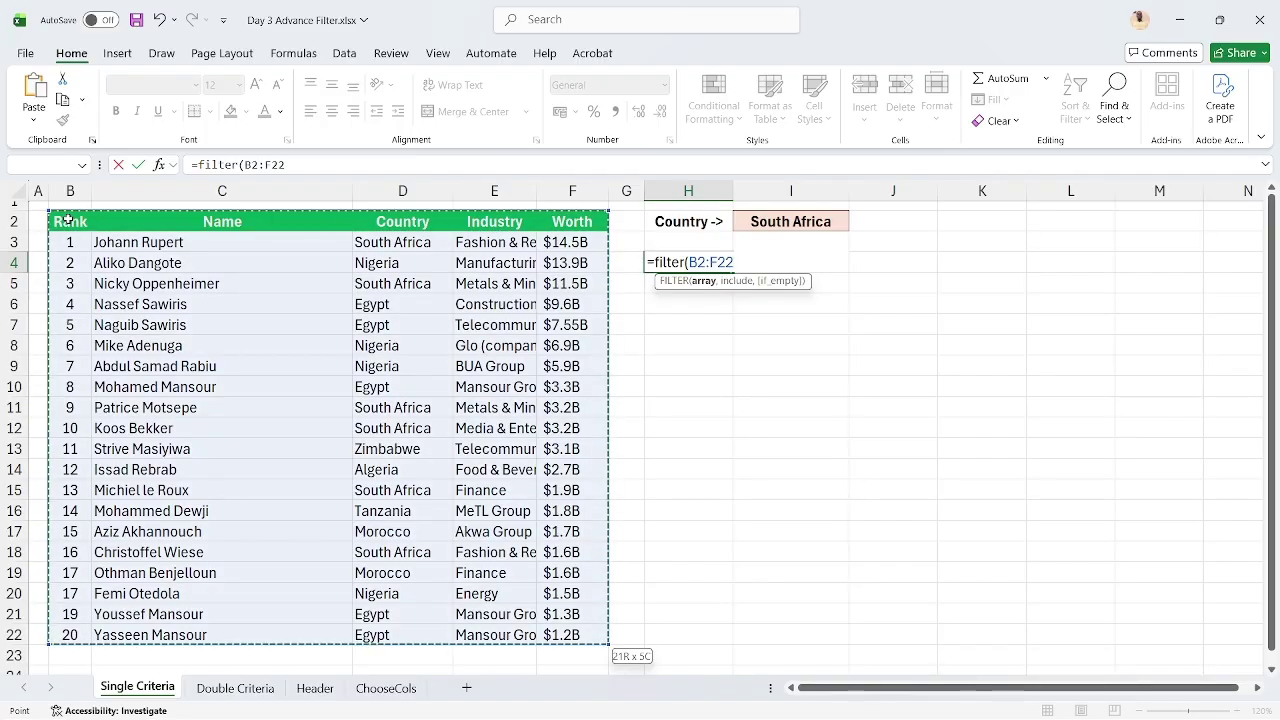
text(,)
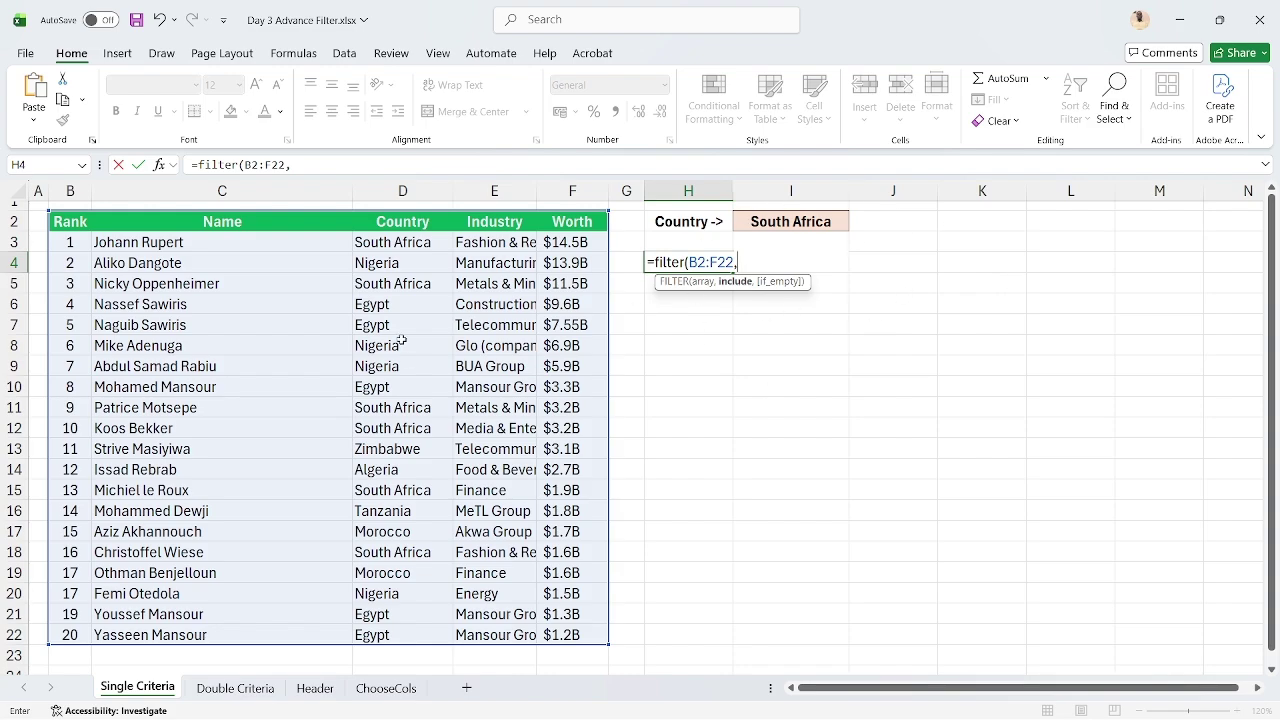
Complete the FILTER formula in H4 with the include condition D2:D22=I2, matching the Country column to the criteria cell
click(391, 222)
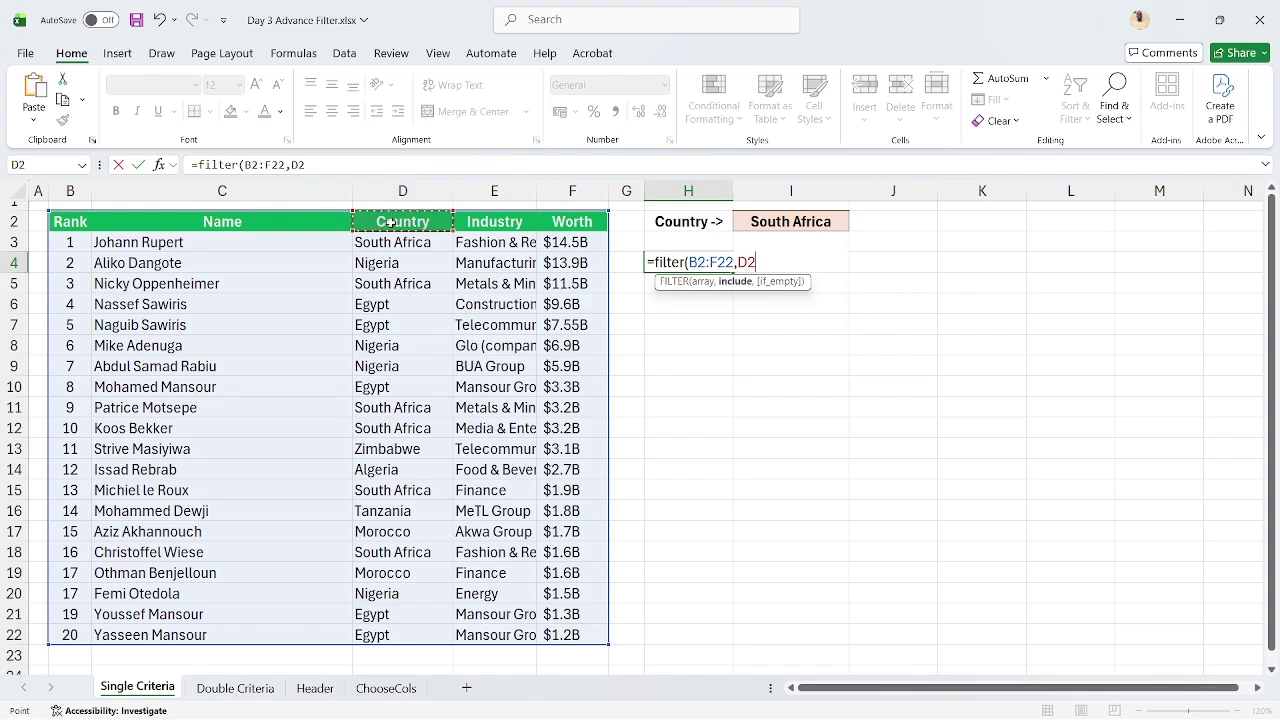
key(ctrl+shift+Down)
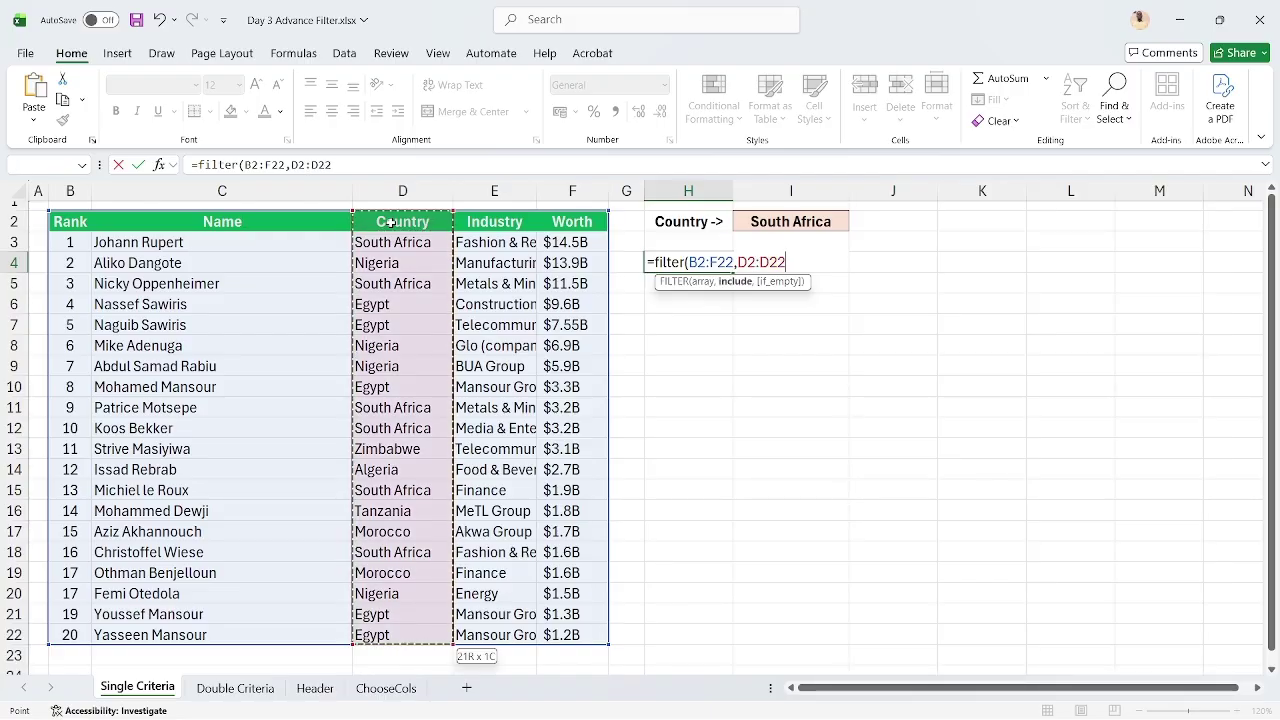
text(=)
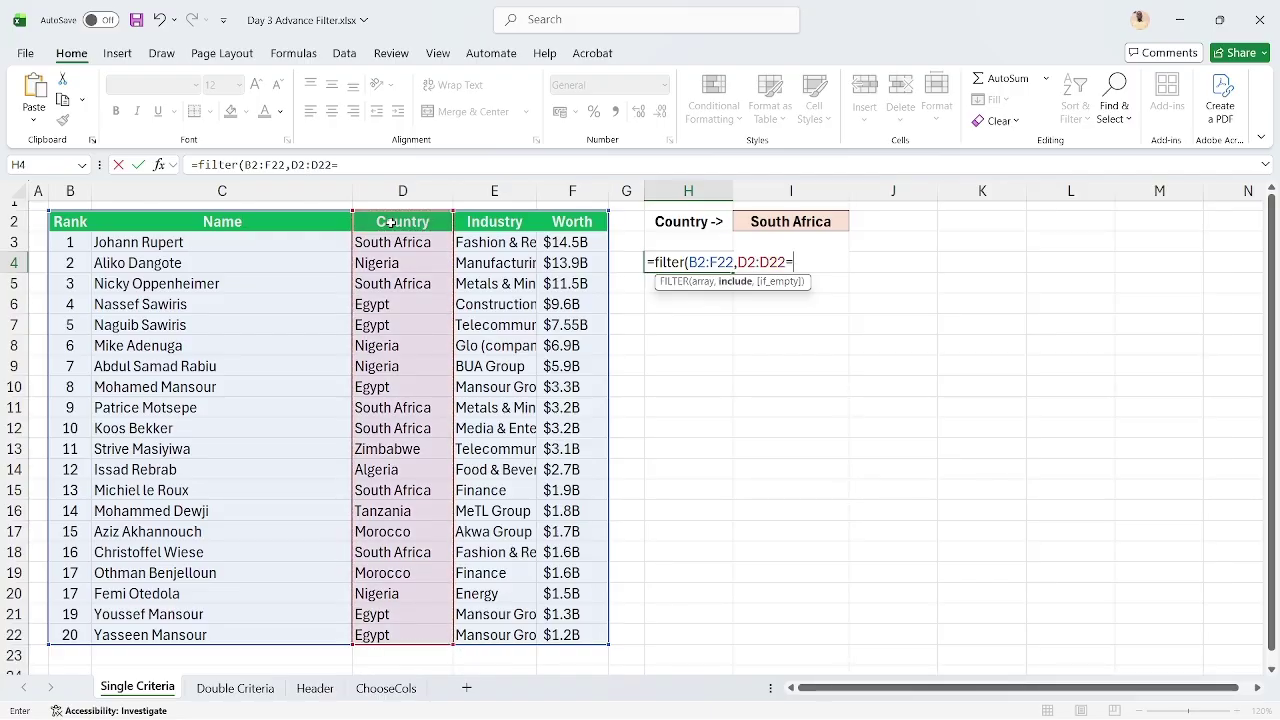
click(804, 224)
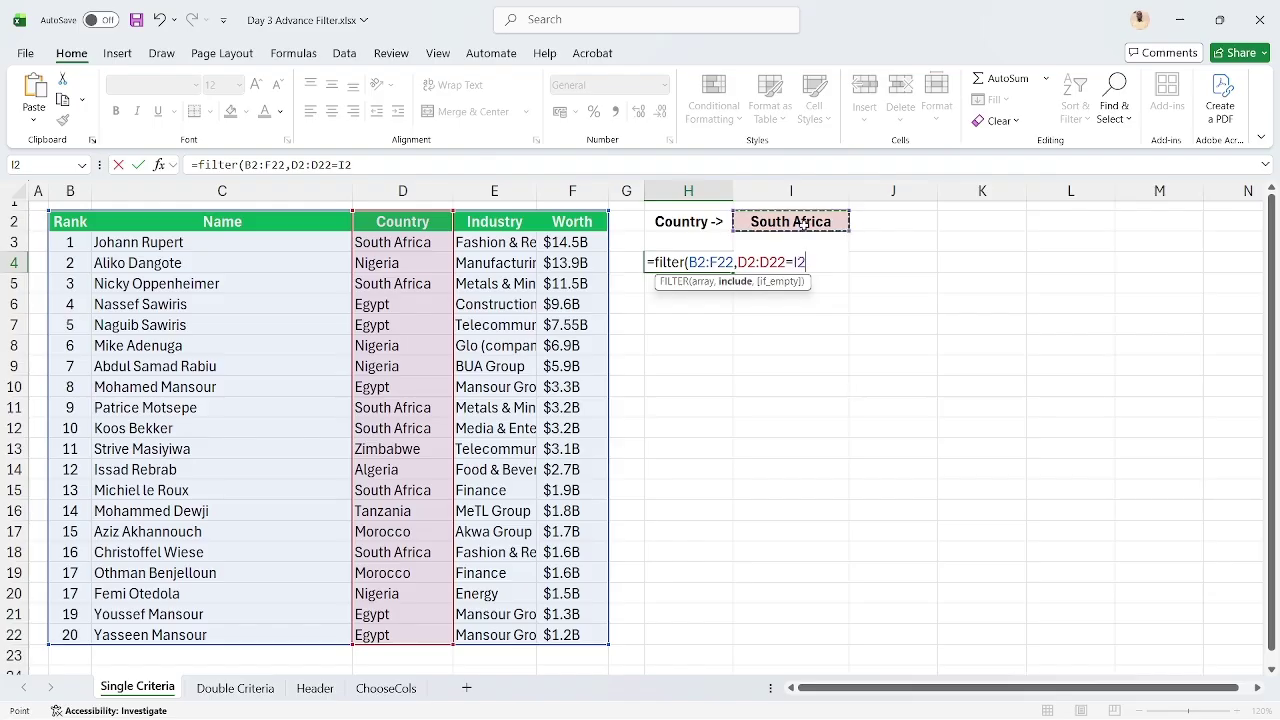
key(Return)
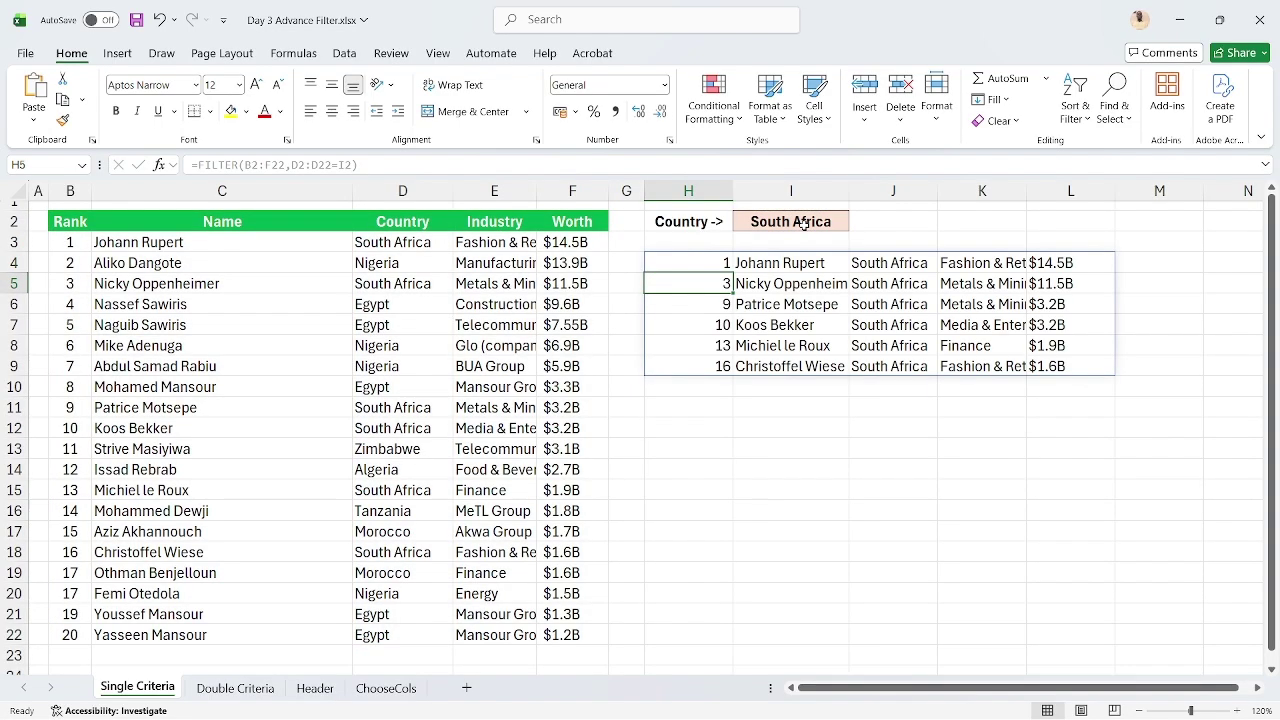
Delete the FILTER formula in H4 and begin a new one there with B2:F22 as the array
click(707, 263)
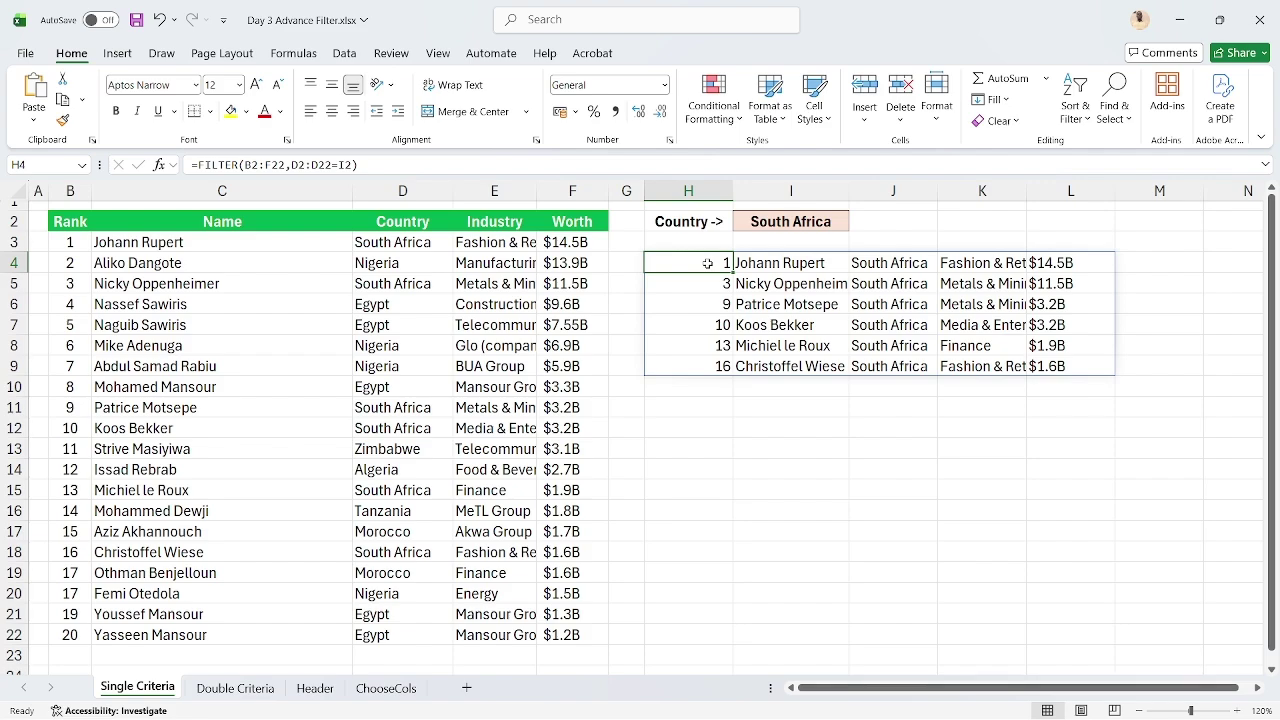
key(Delete)
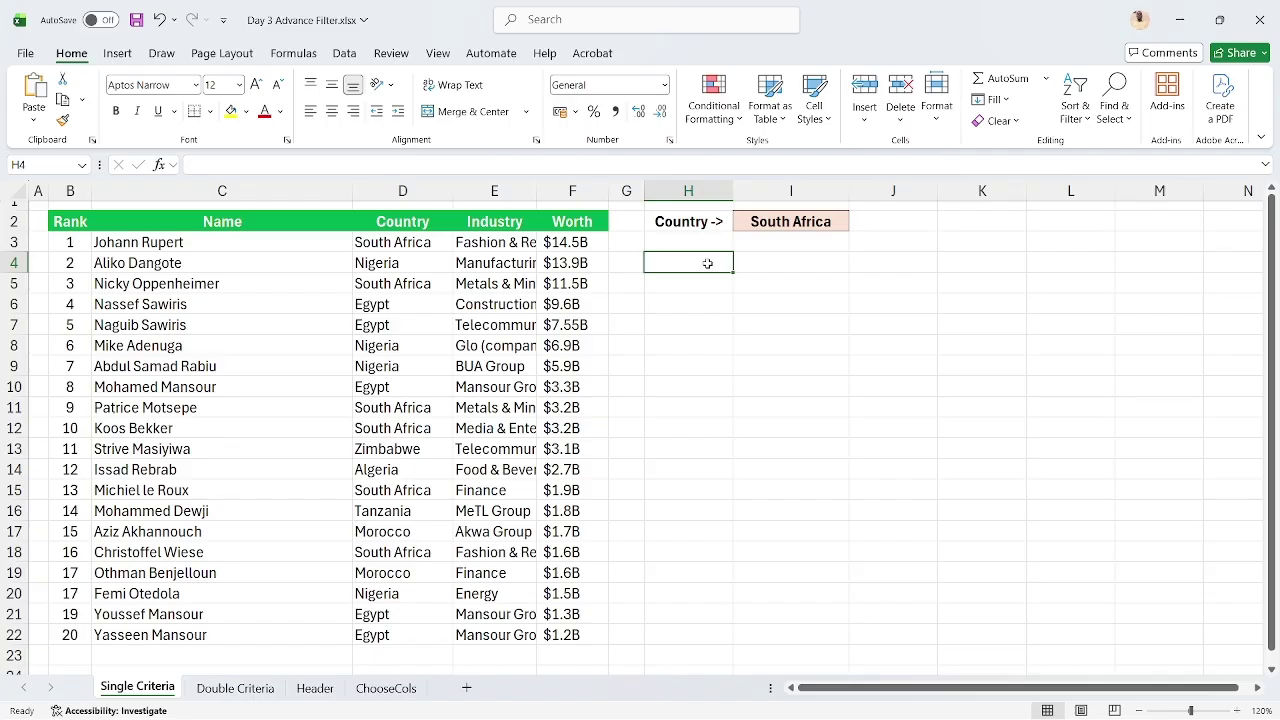
text(=)
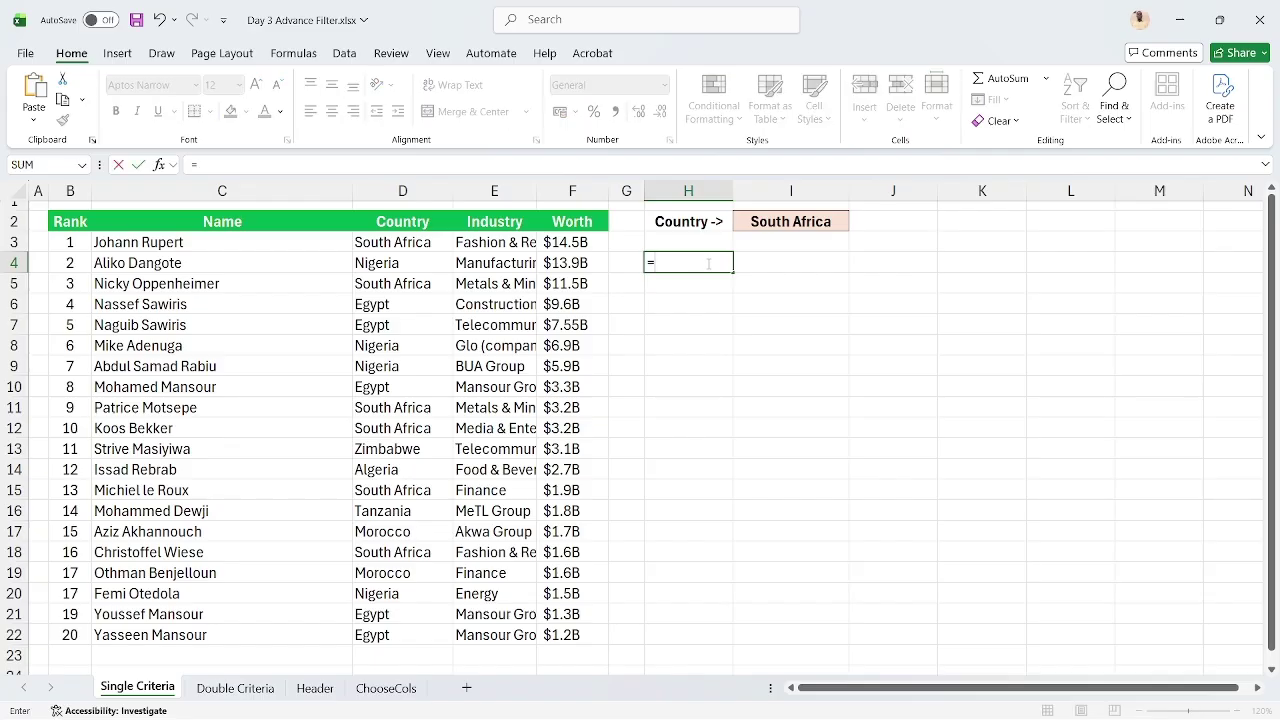
text(fil)
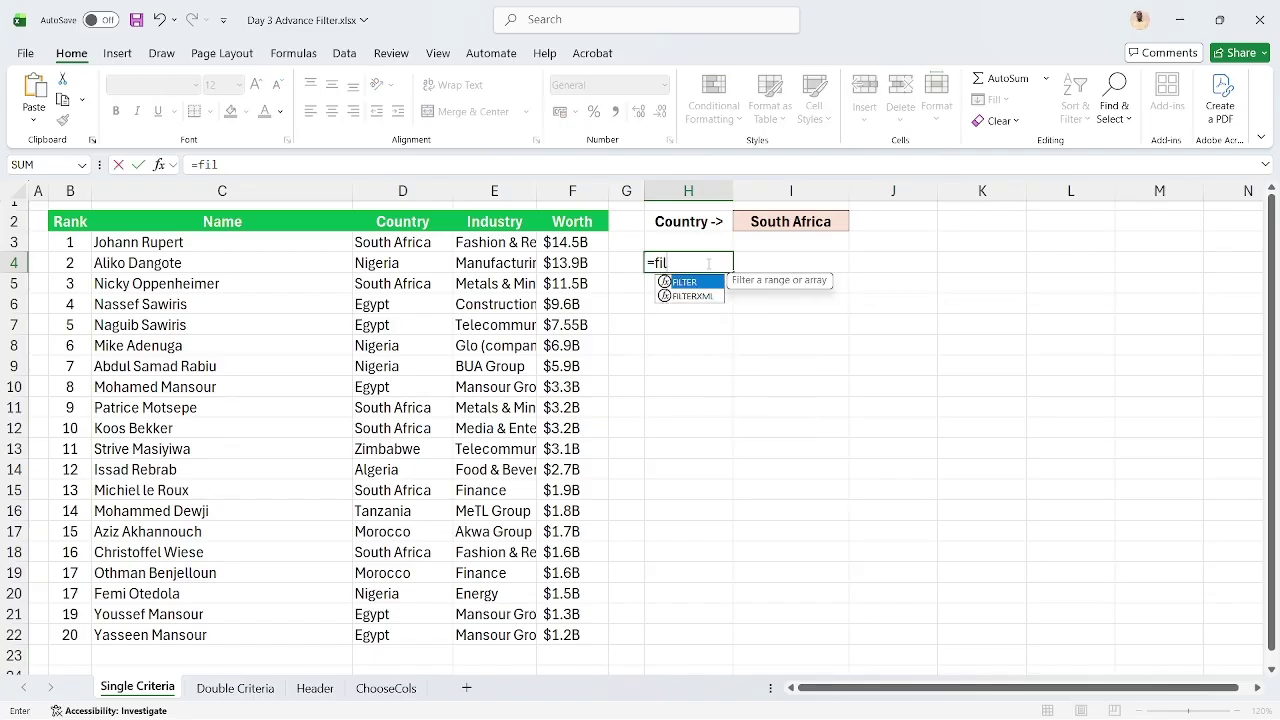
key(Tab)
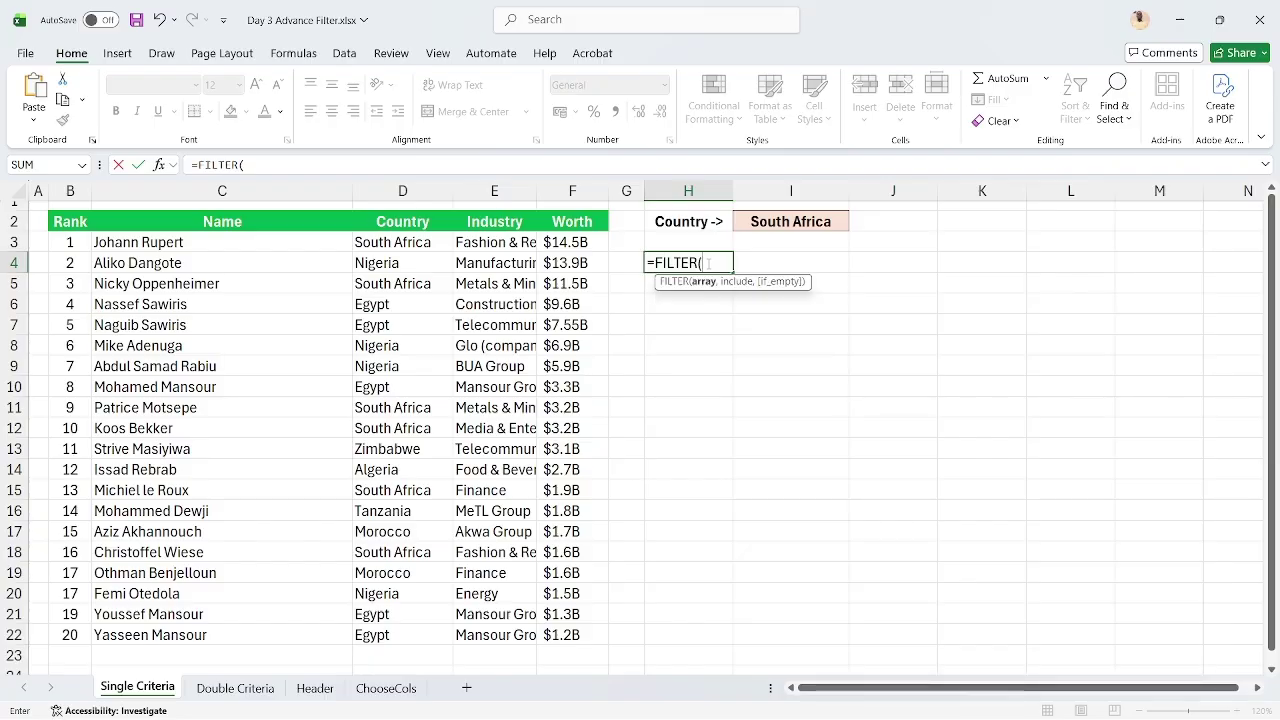
click(64, 225)
key(ctrl+shift+Down)
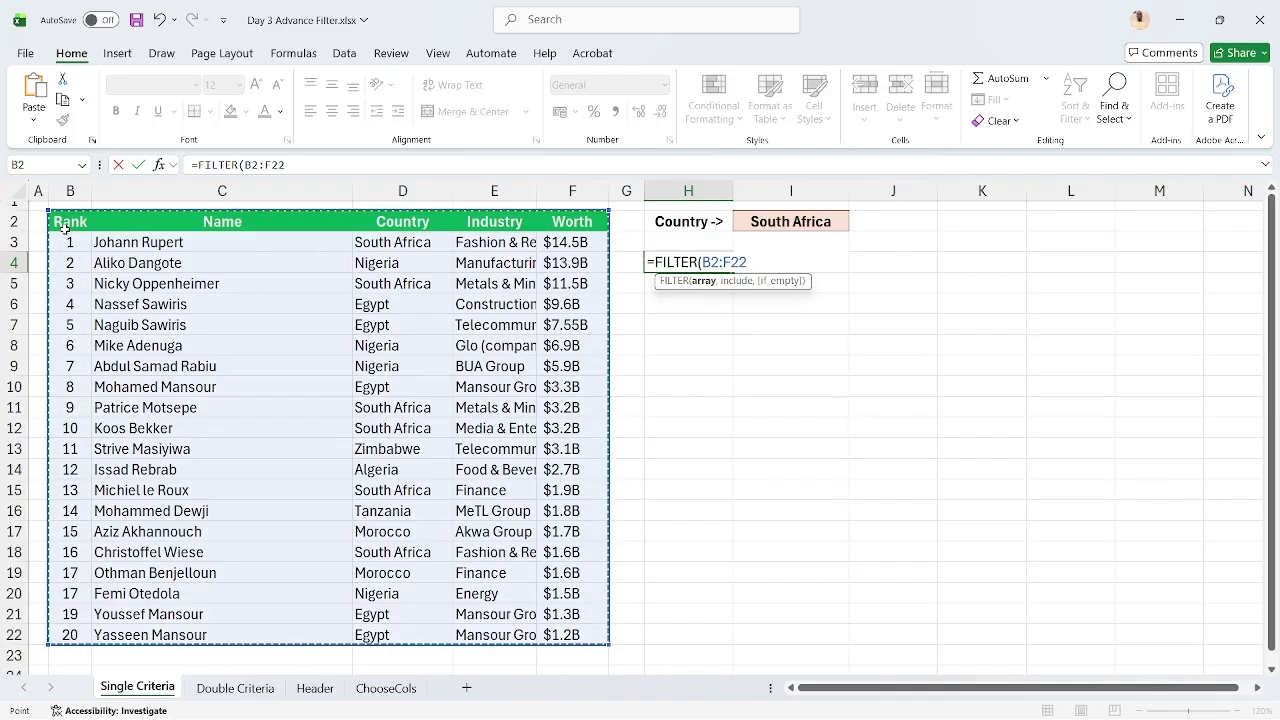
text(,)
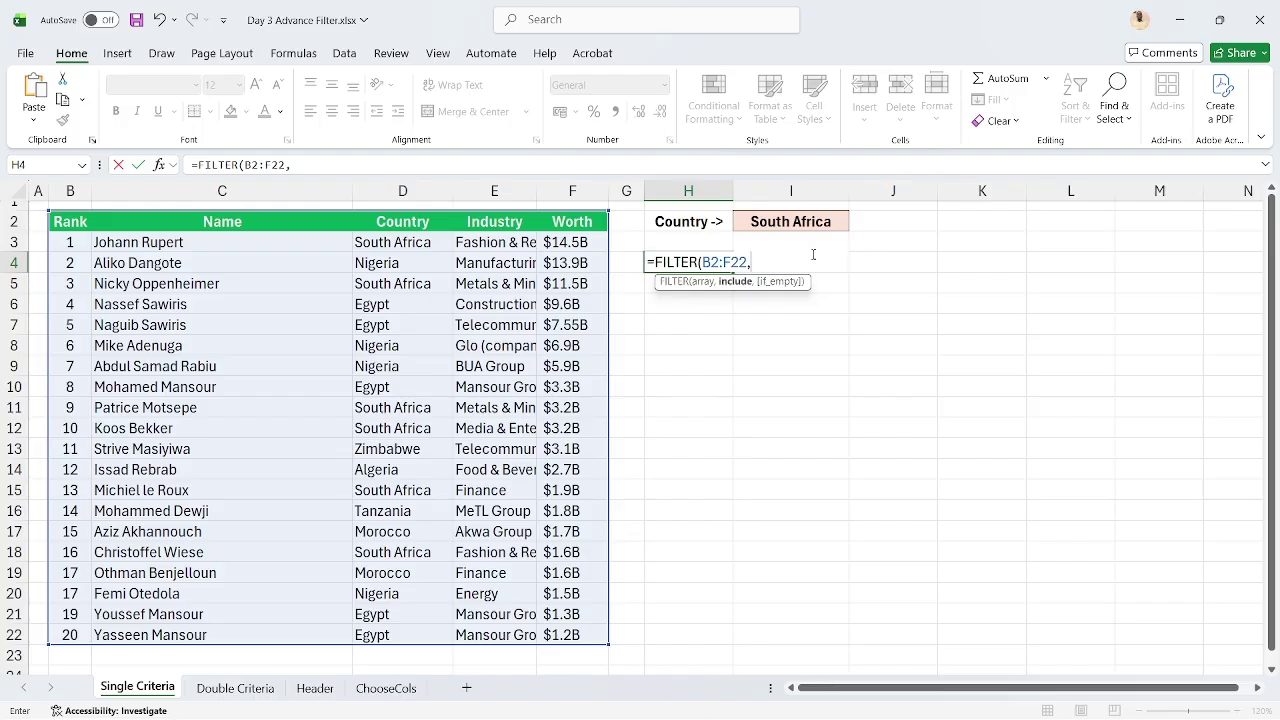
Complete the H4 formula with the include condition D2:D22="South Africa" and reselect the formula cell
click(408, 223)
key(ctrl+shift+Down)
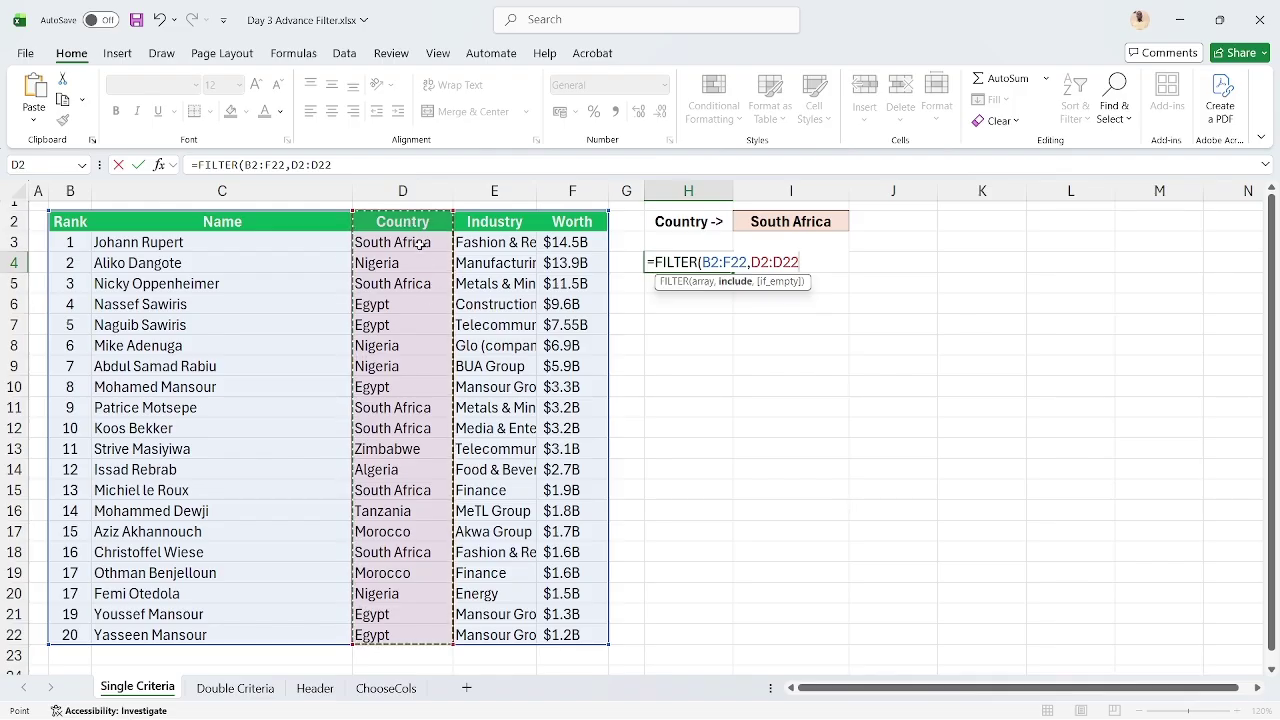
text(=)
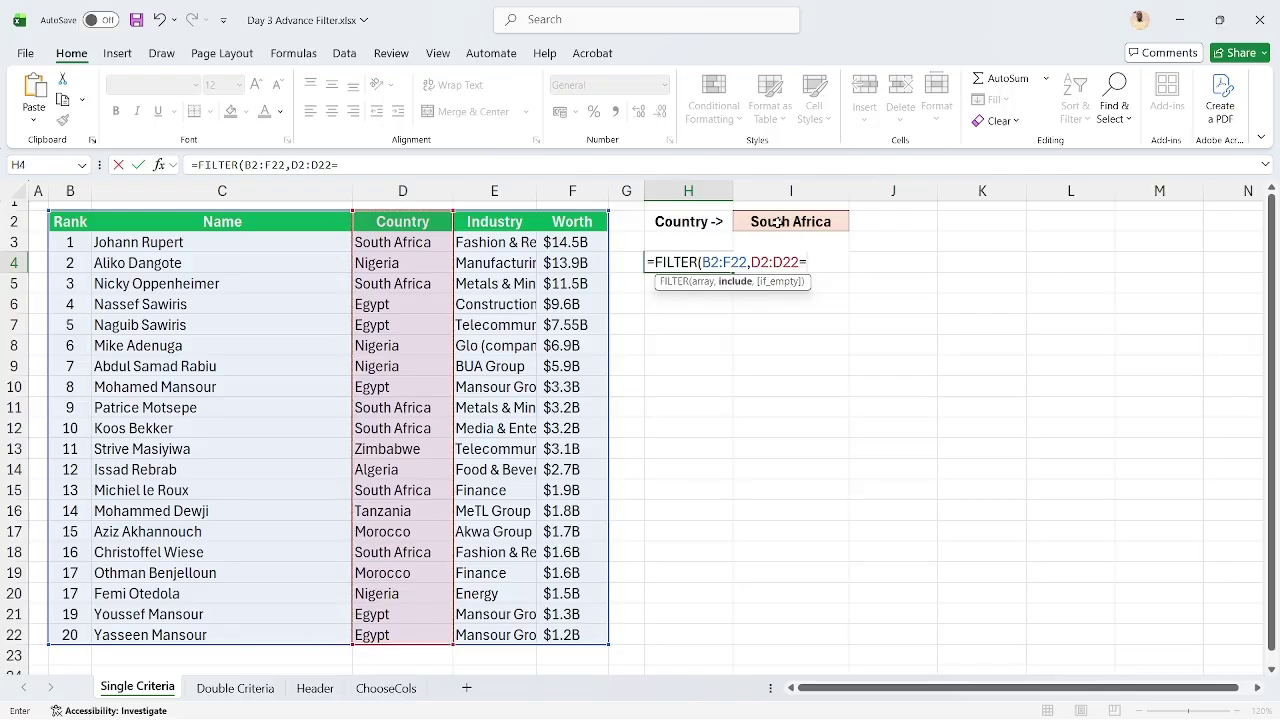
text("South)
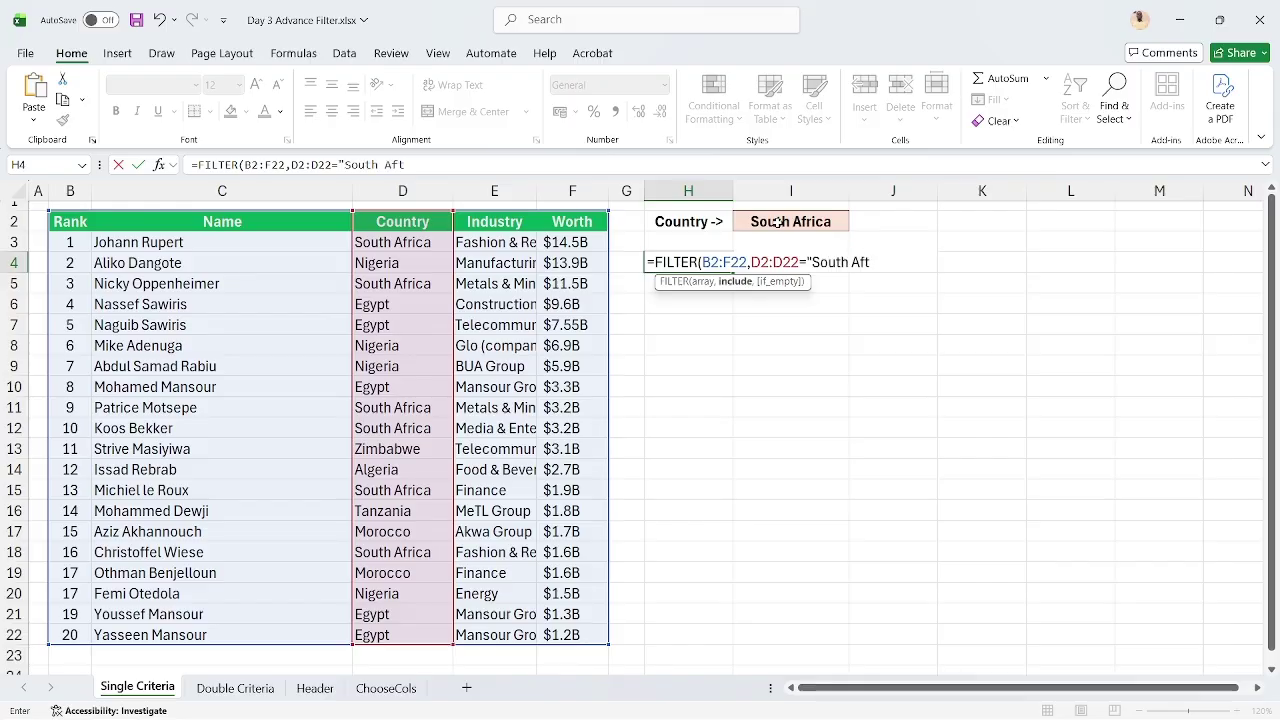
text( Africa)
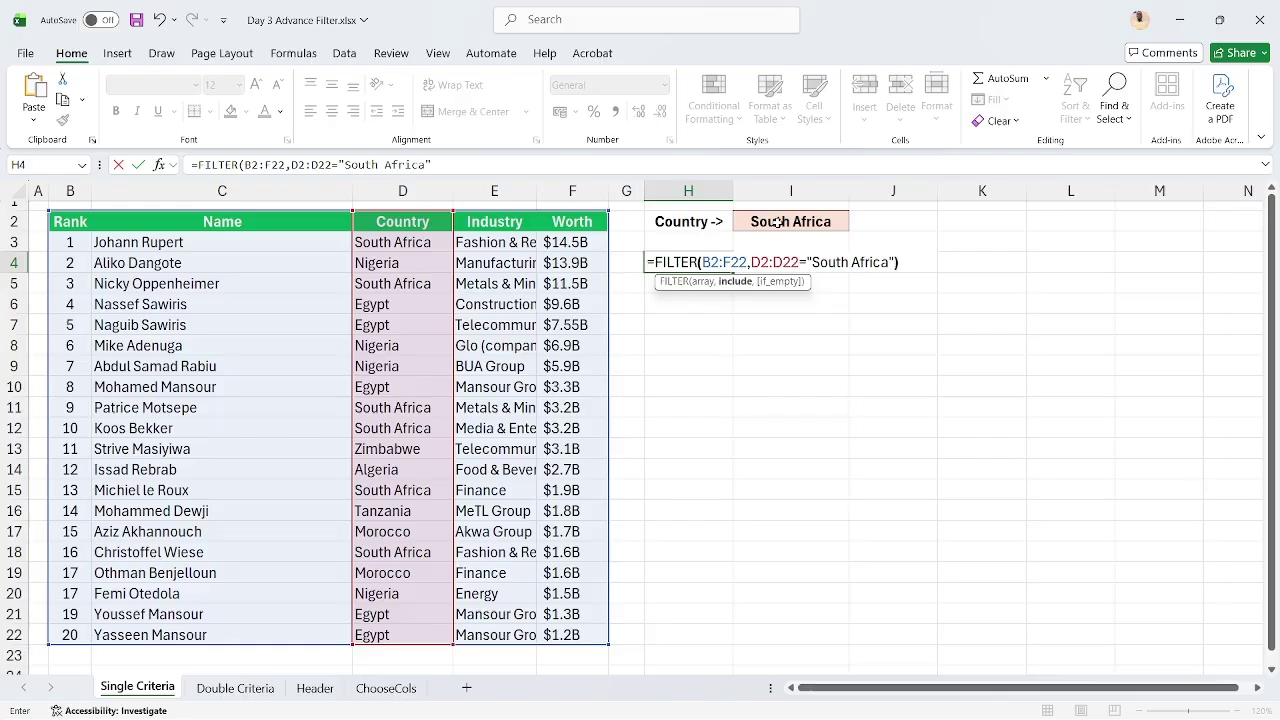
text("))
key(Return)
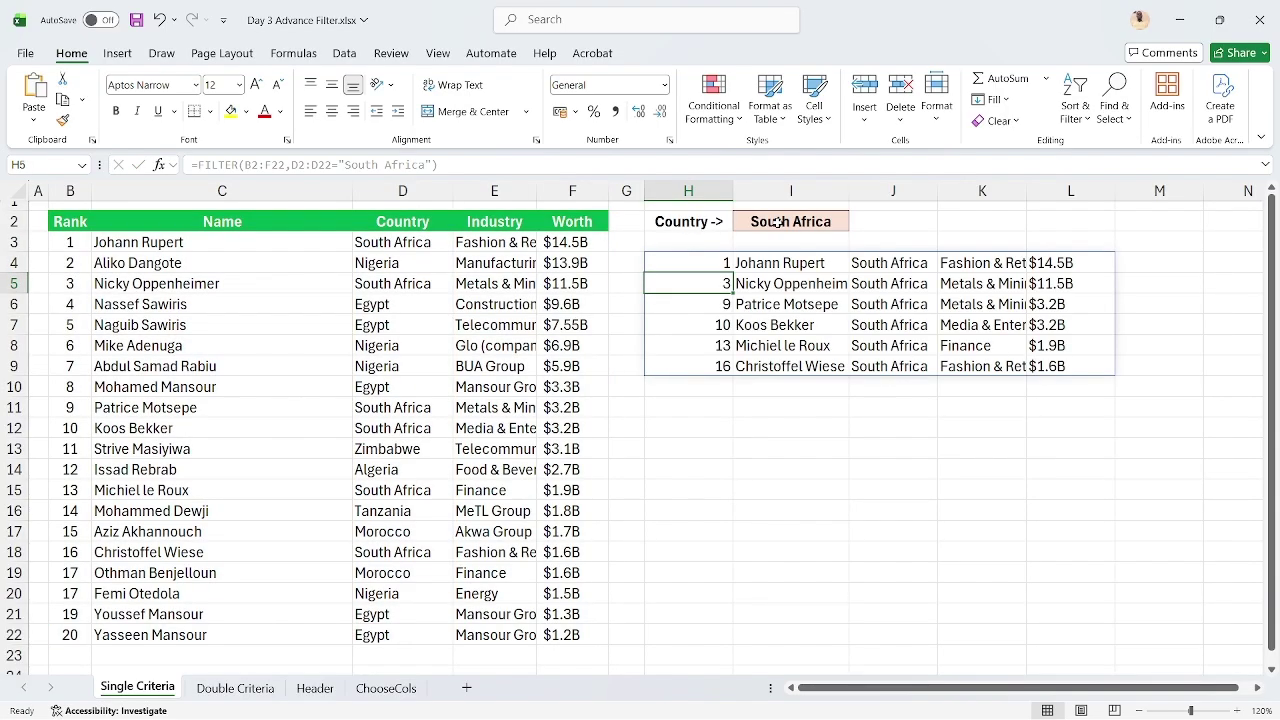
key(Up)
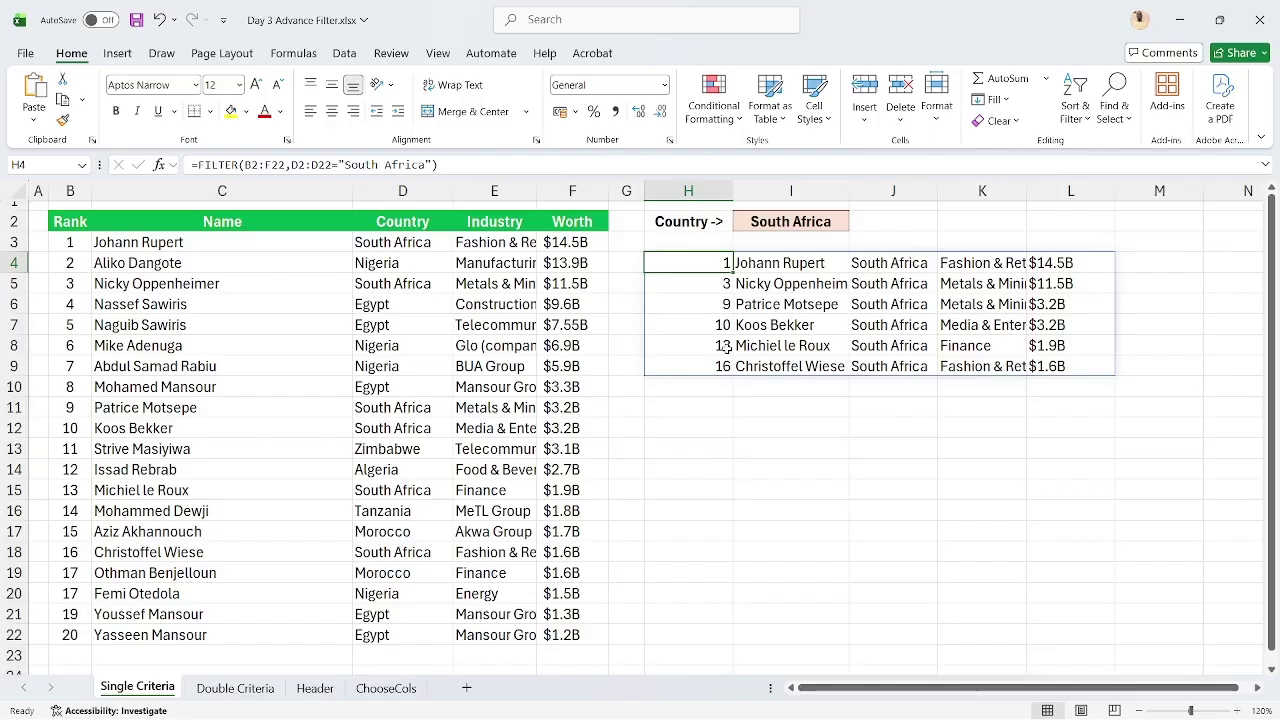
Begin an Advanced Filter that copies to another location, with the table B2:F22 as the list range
click(681, 426)
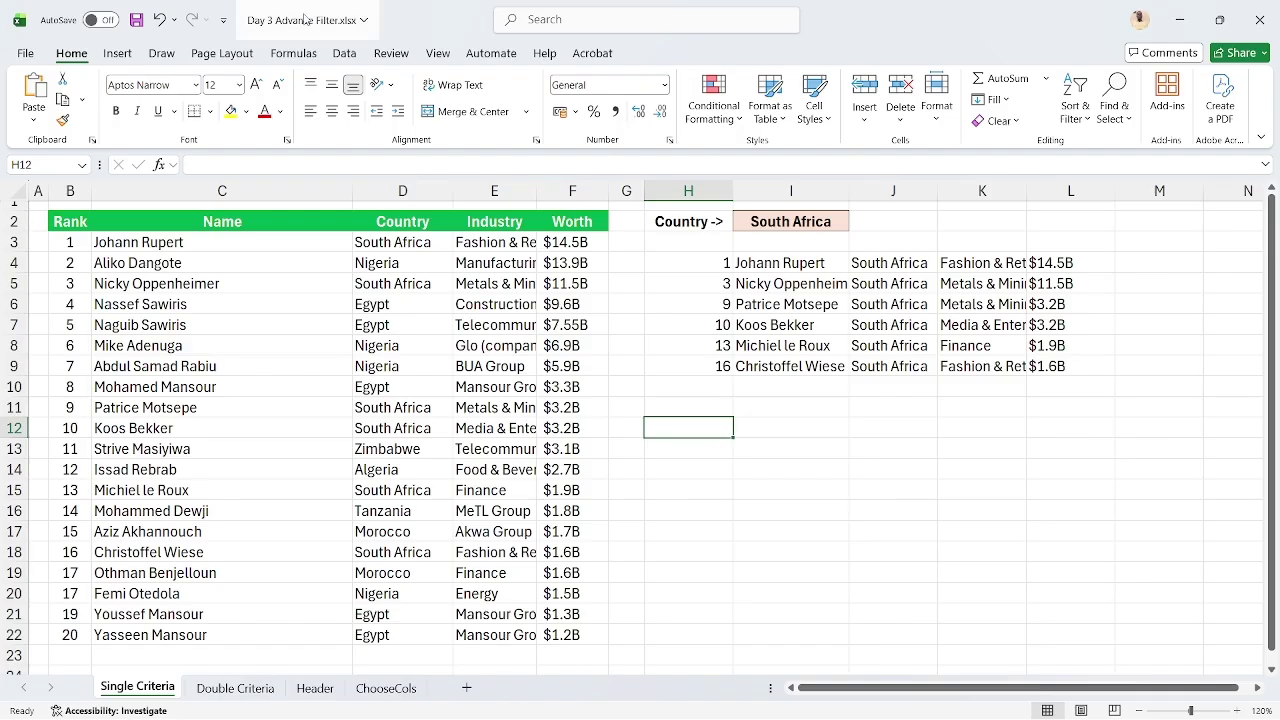
click(344, 53)
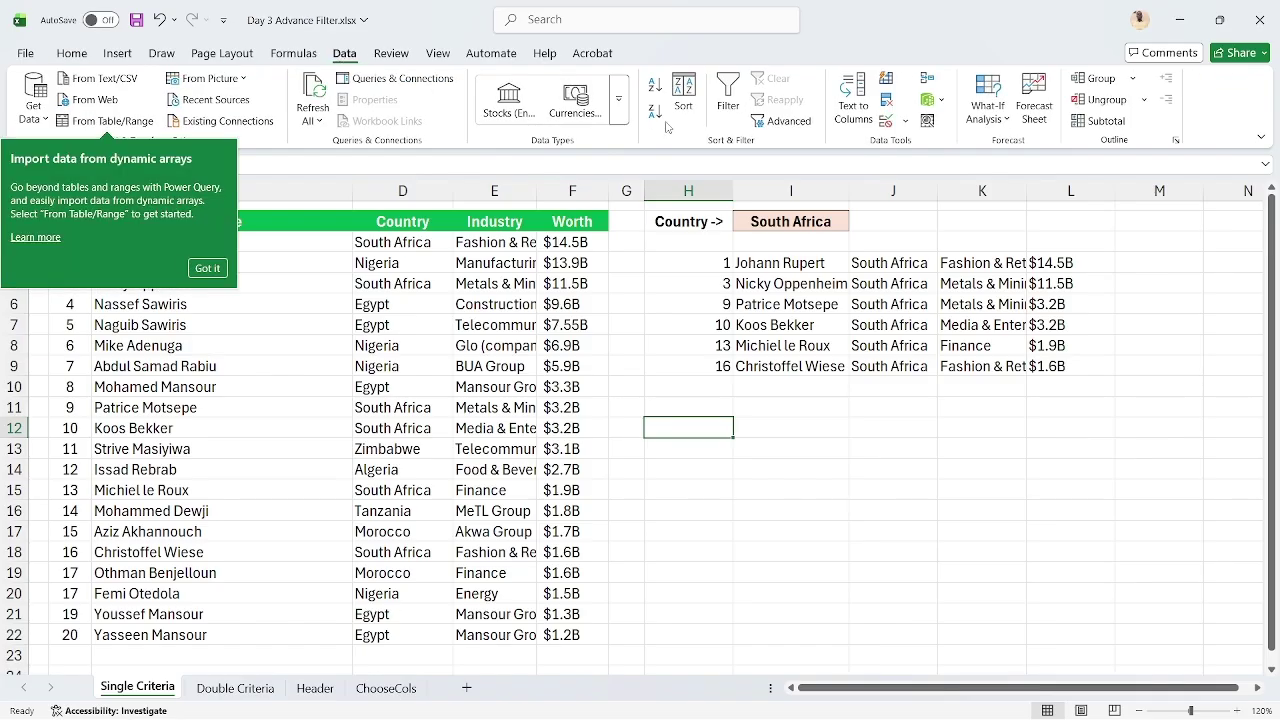
click(209, 267)
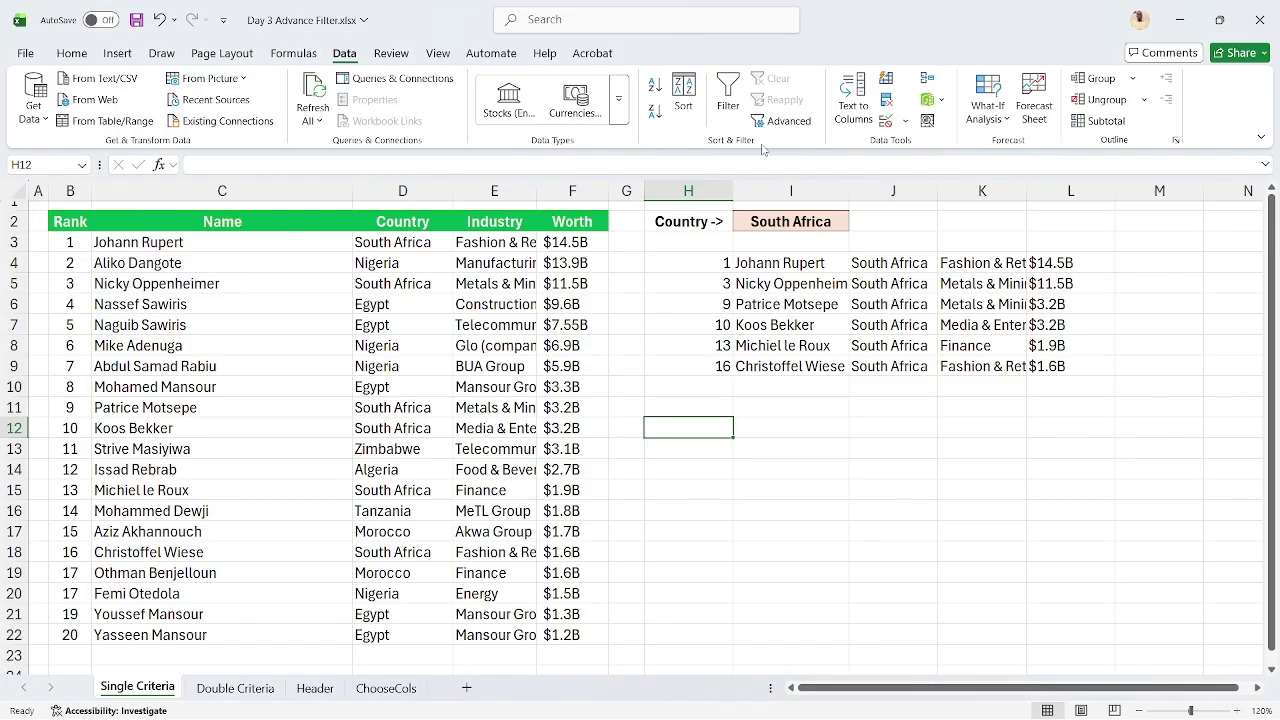
click(789, 121)
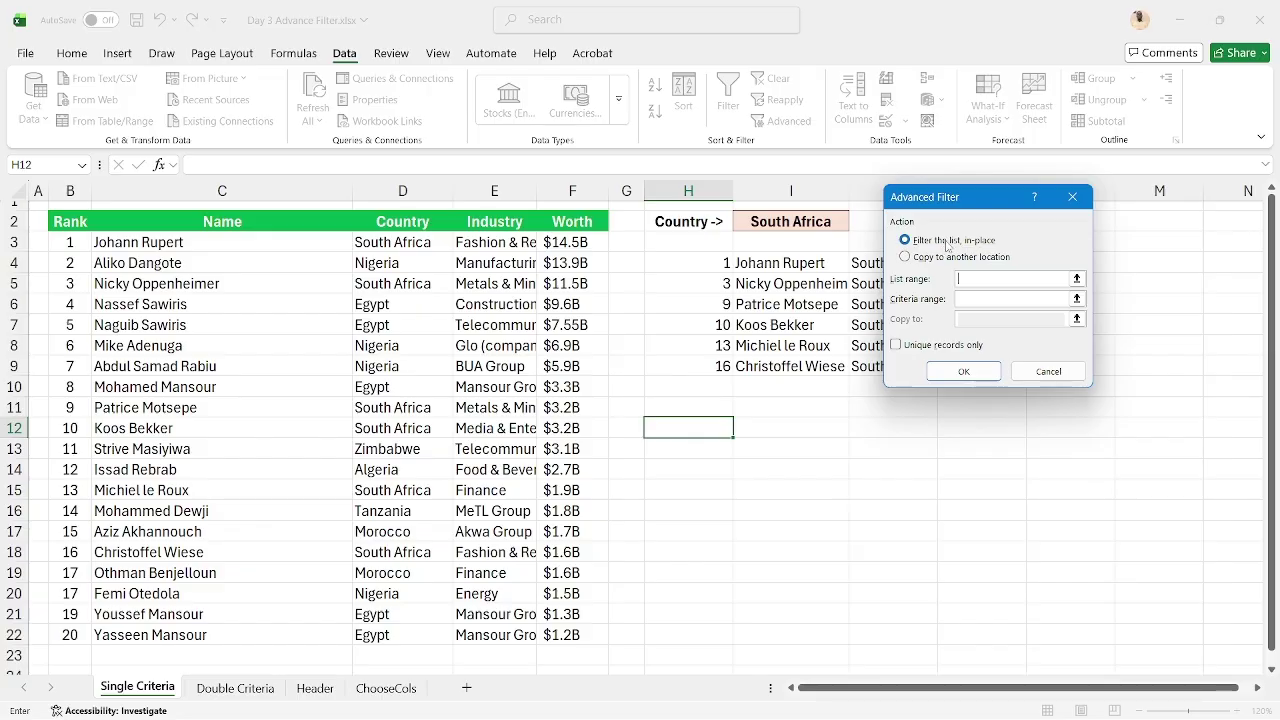
click(908, 257)
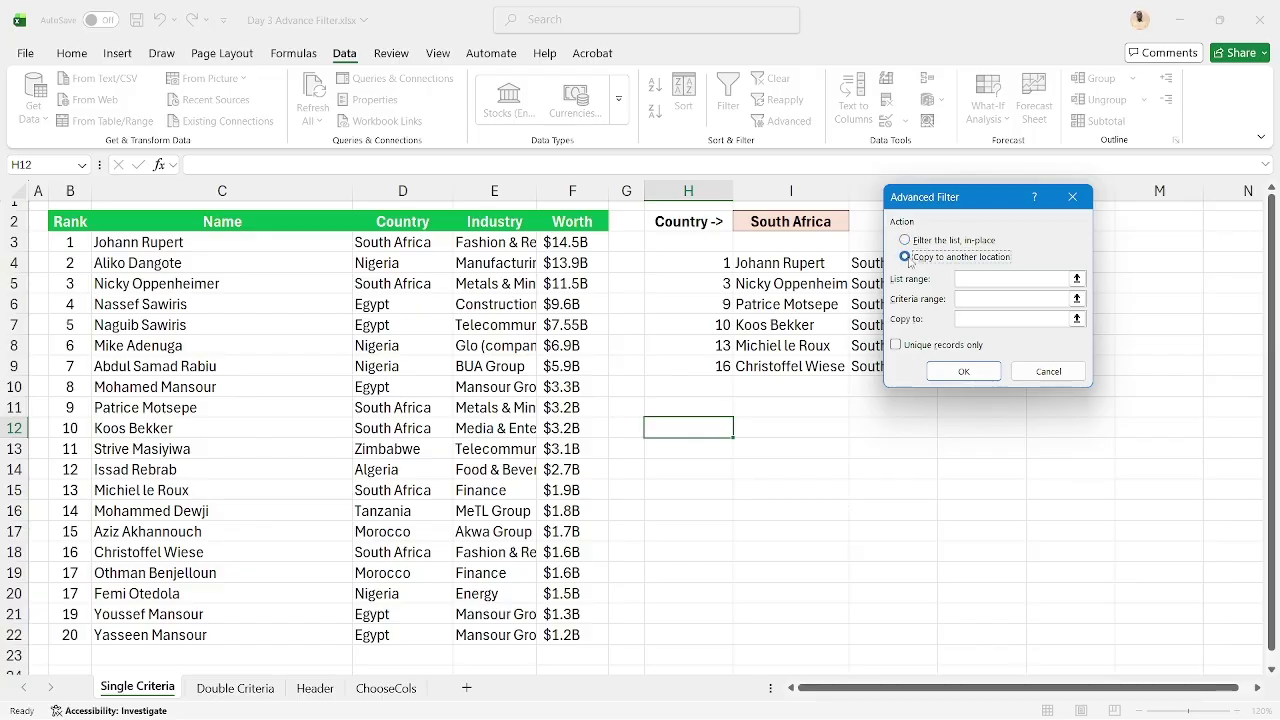
click(1010, 279)
click(86, 222)
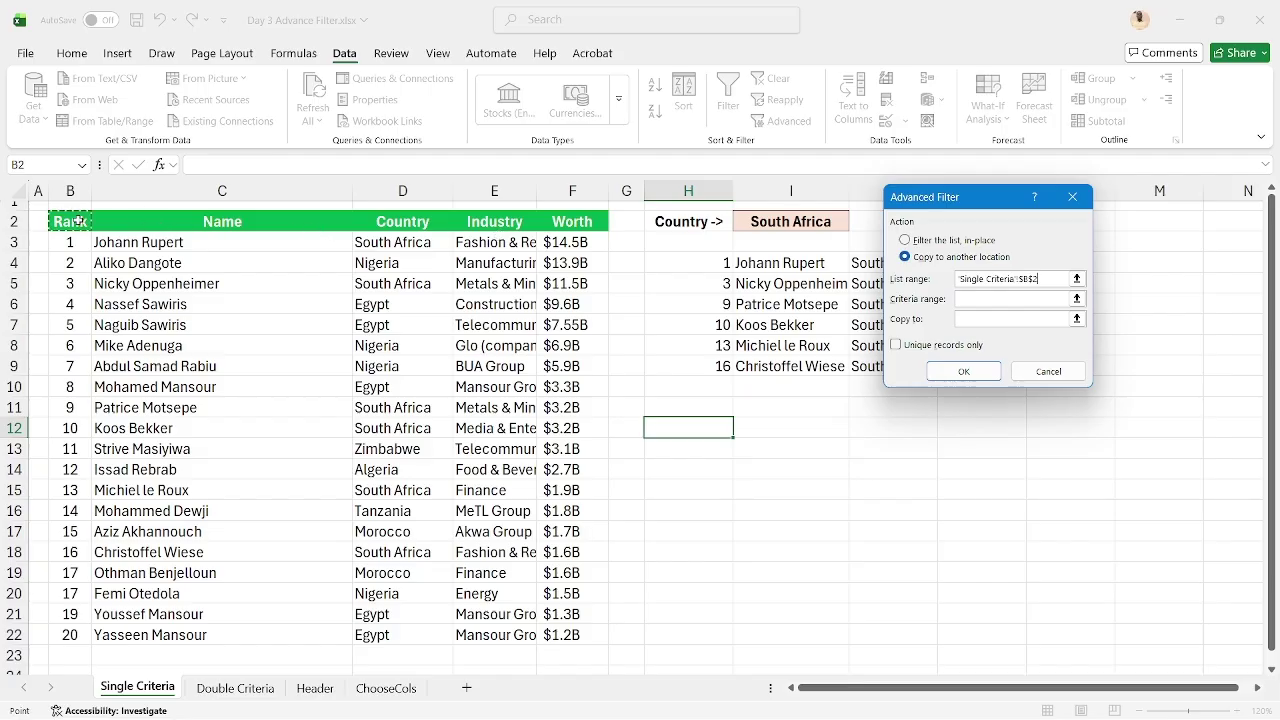
key(ctrl+shift+Right)
key(ctrl+shift+Down)
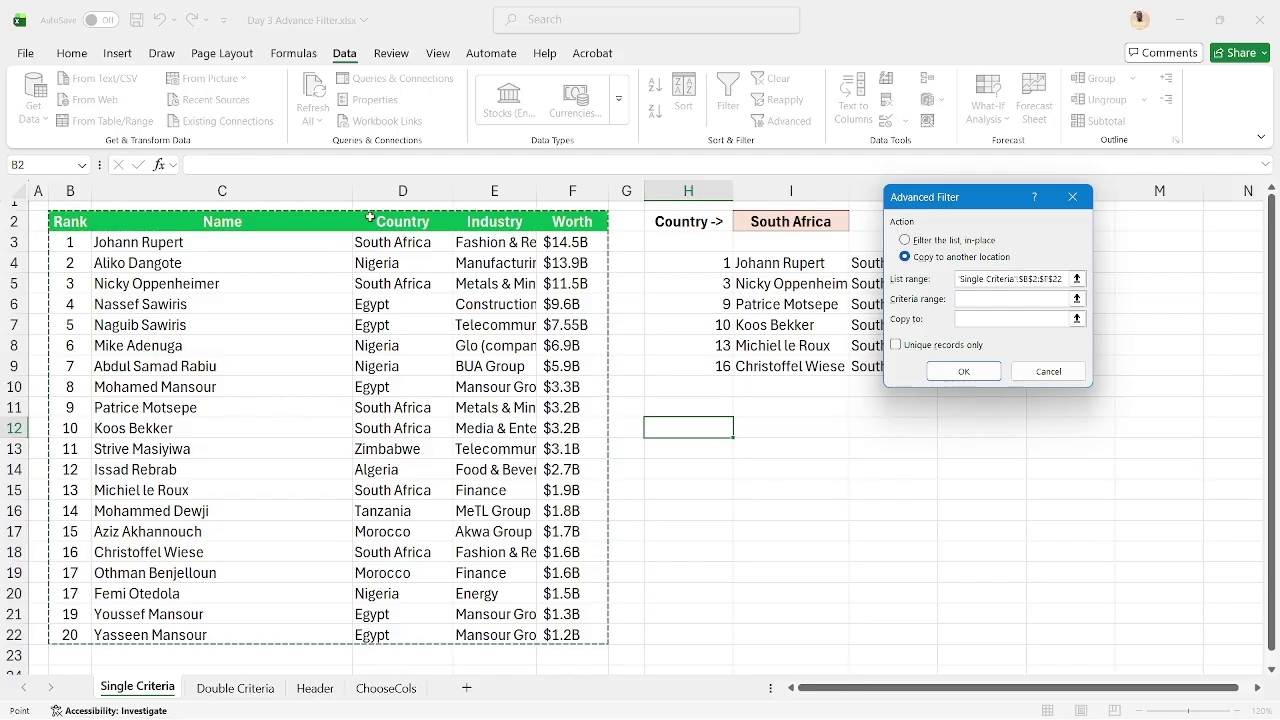
Run the Advanced Filter with criteria range I2 and copy destination H12, and review the copied rows
key(Tab)
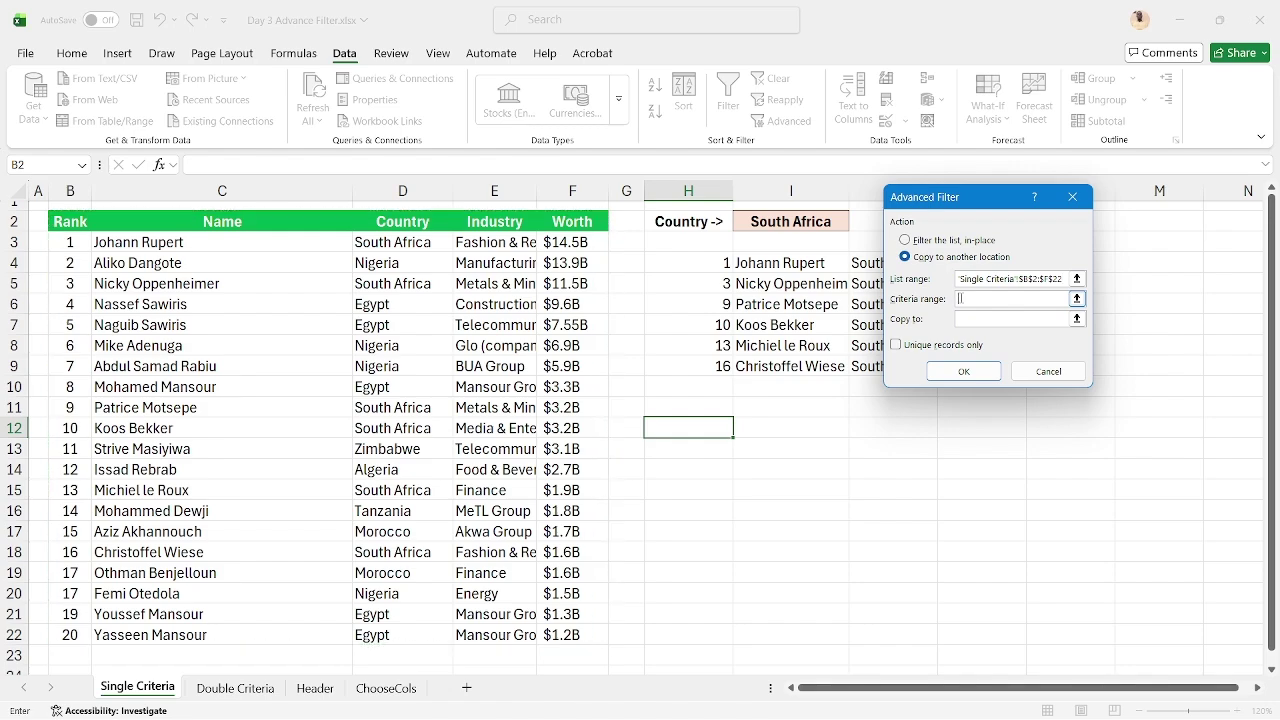
click(814, 222)
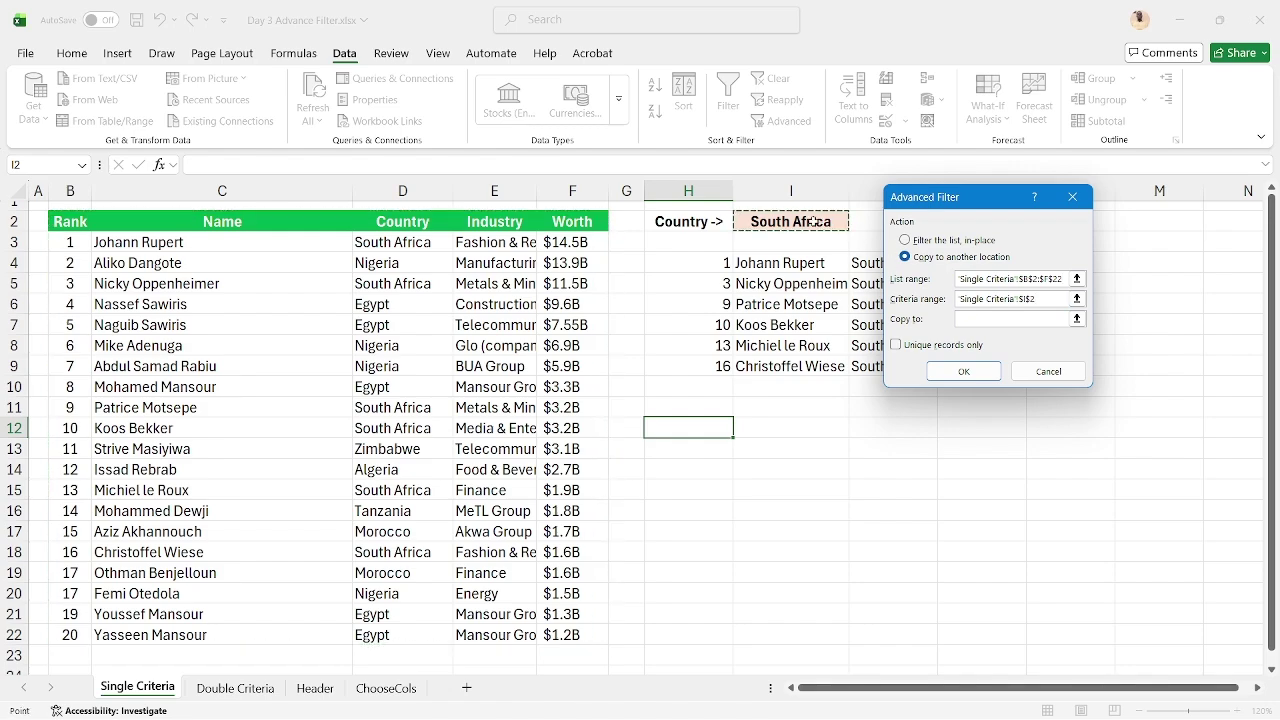
click(980, 320)
click(704, 426)
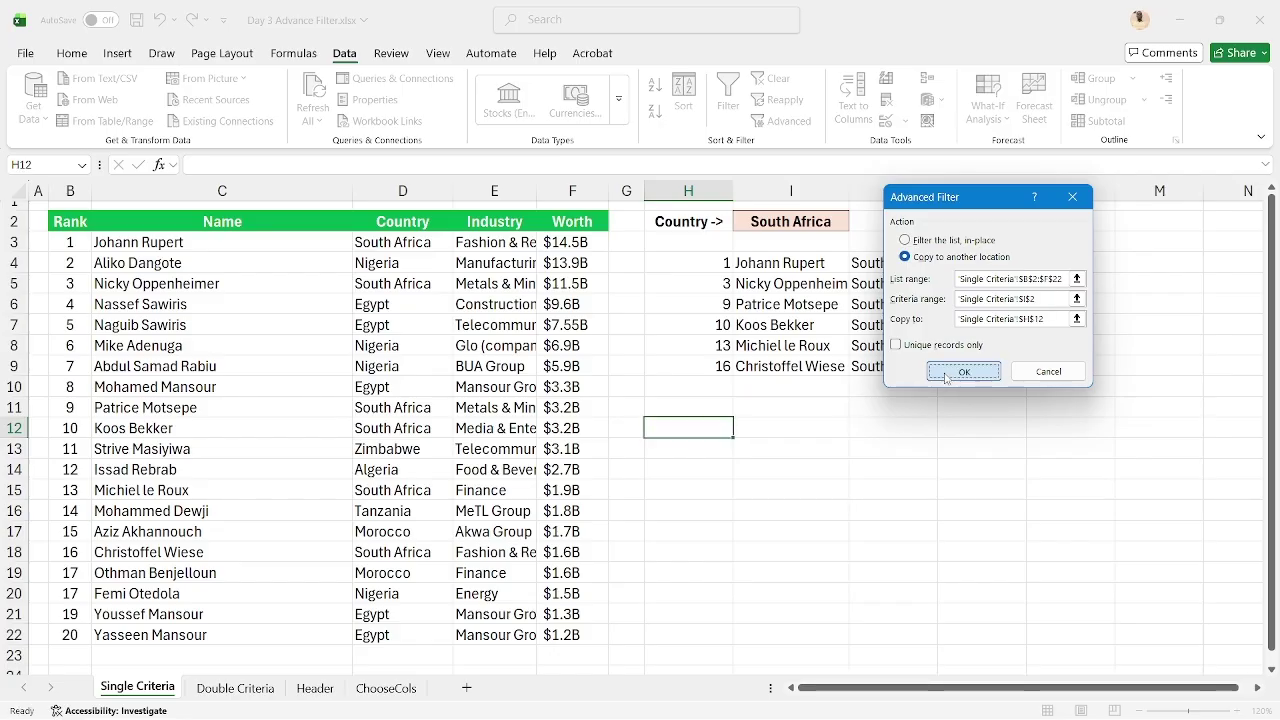
click(944, 372)
scroll(838, 550, down, 3)
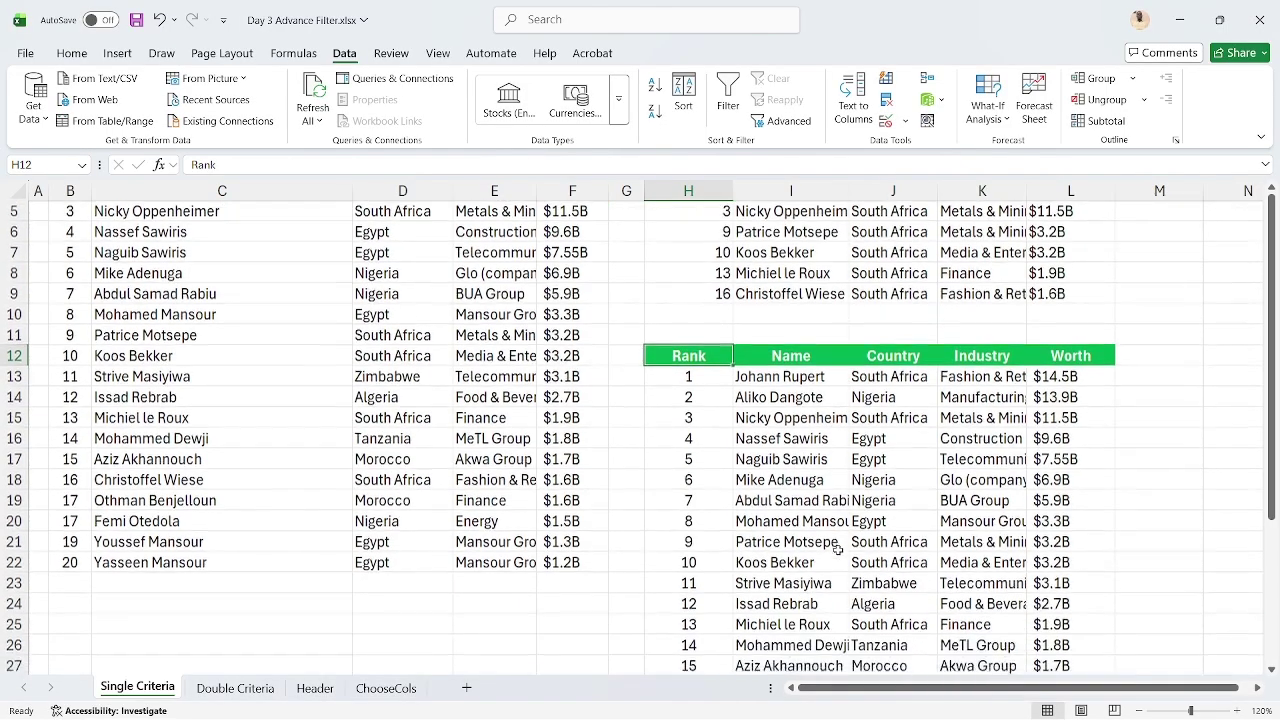
scroll(838, 550, down, 1)
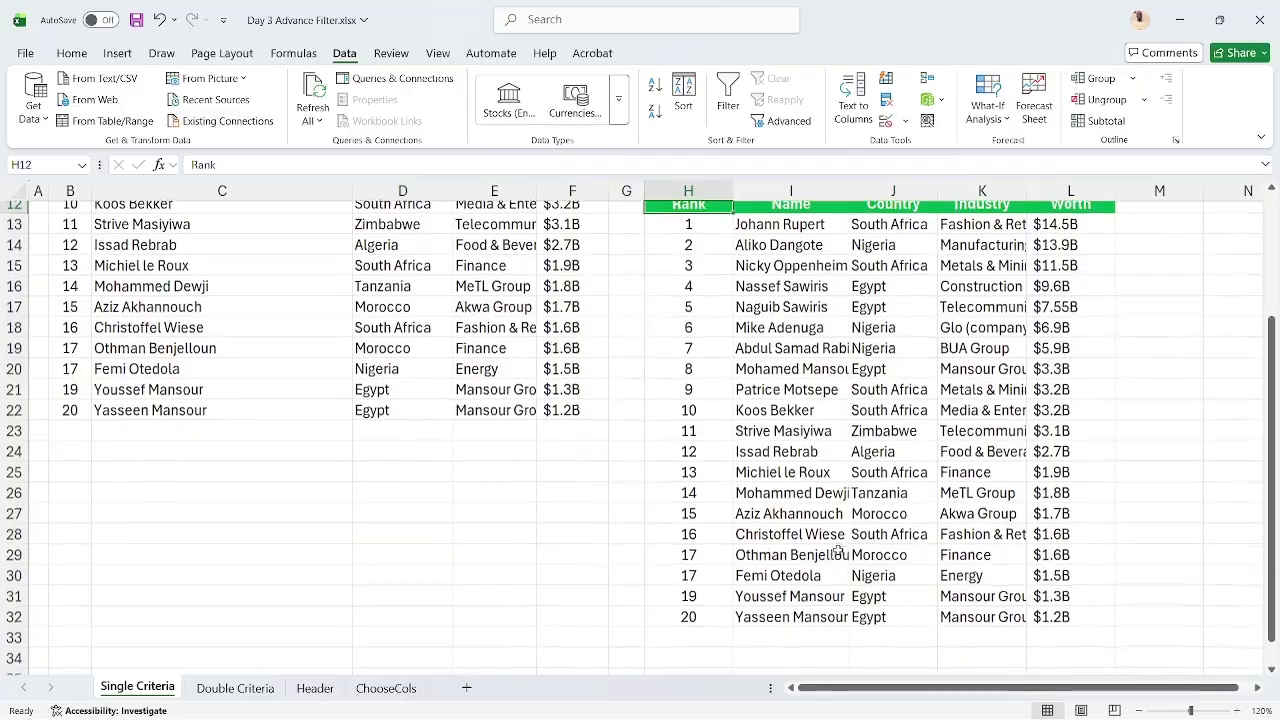
scroll(838, 550, up, 2)
scroll(838, 552, up, 2)
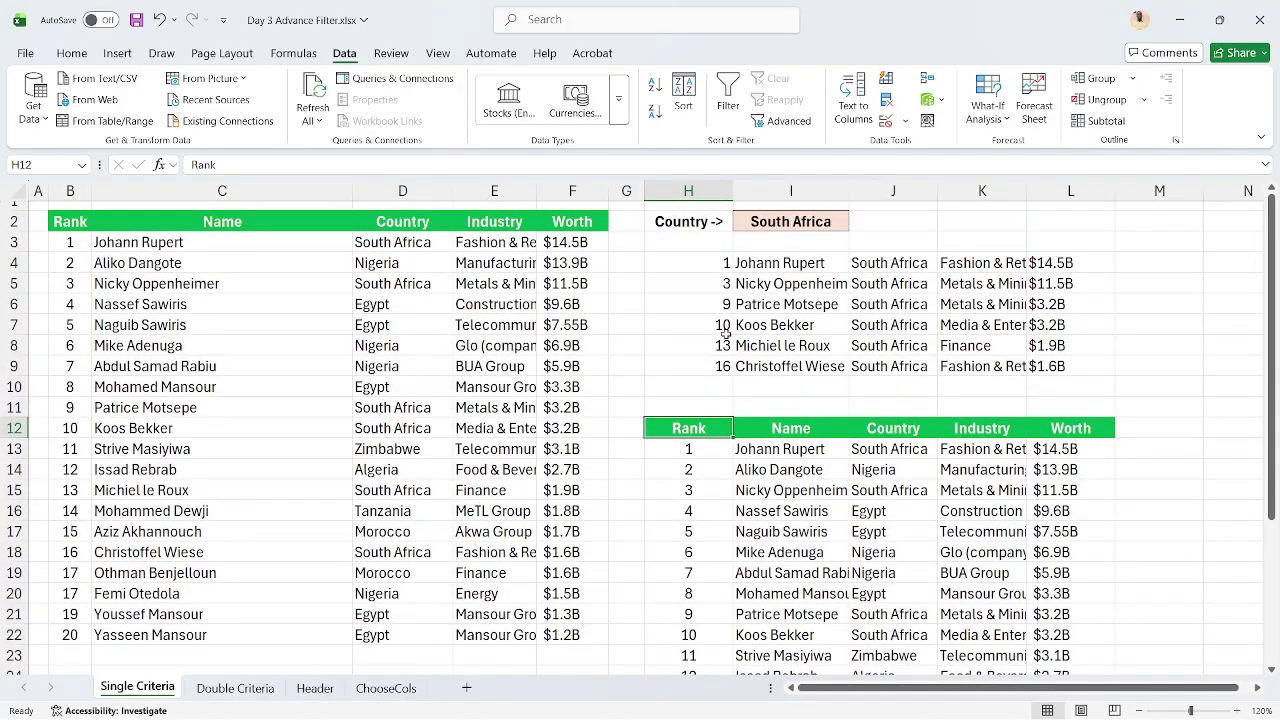
key(alt+Tab)
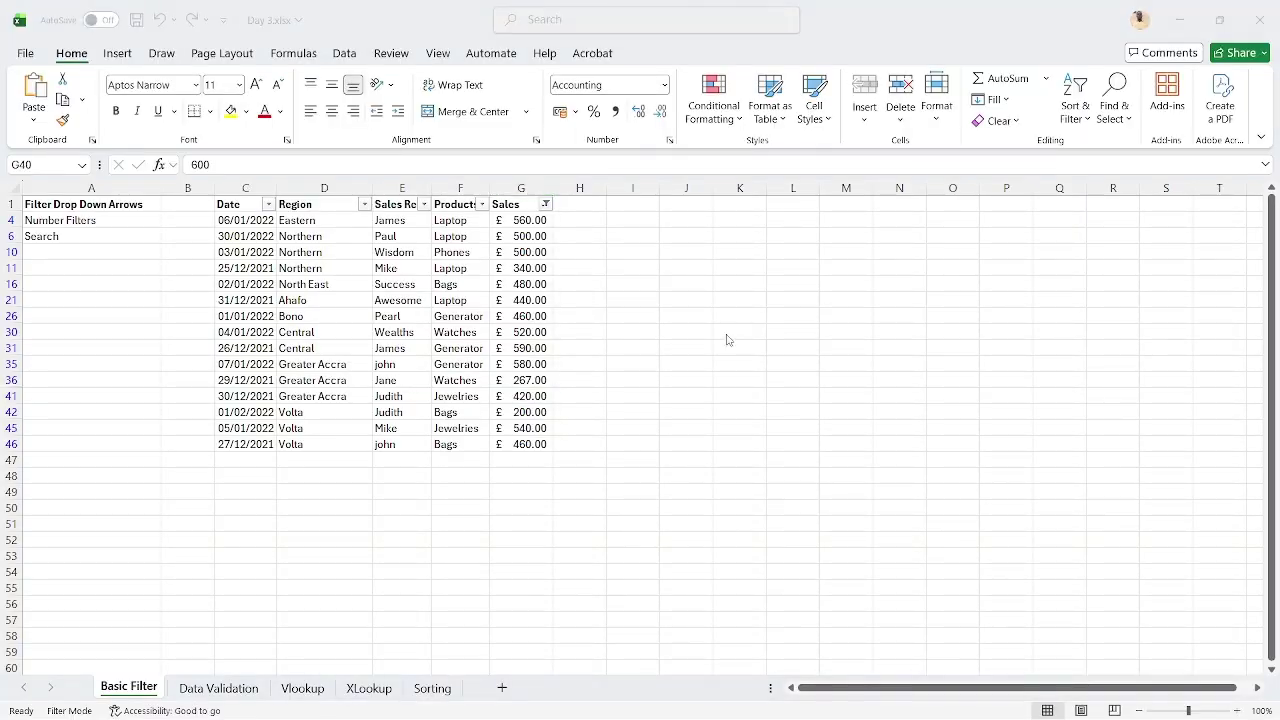
key(alt+Tab)
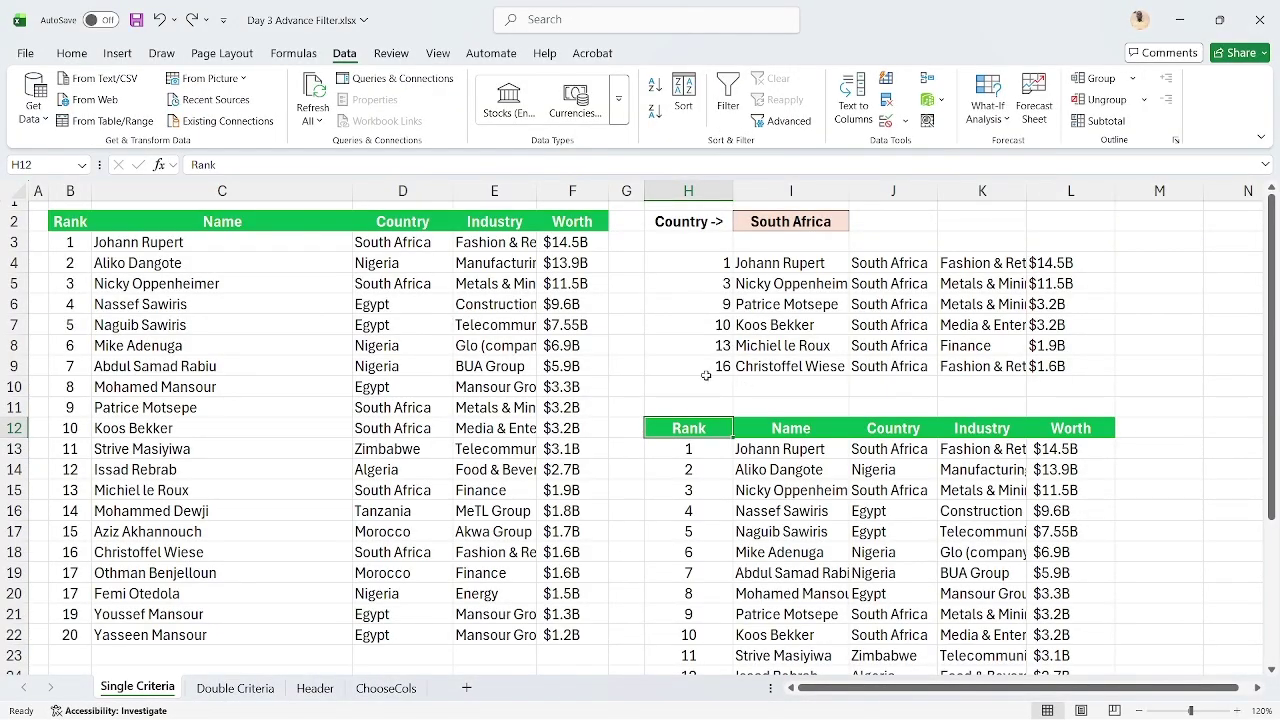
Clear the contents of the copied filter output from H12 through column L down to its last row
key(Delete)
key(ctrl+shift+Right)
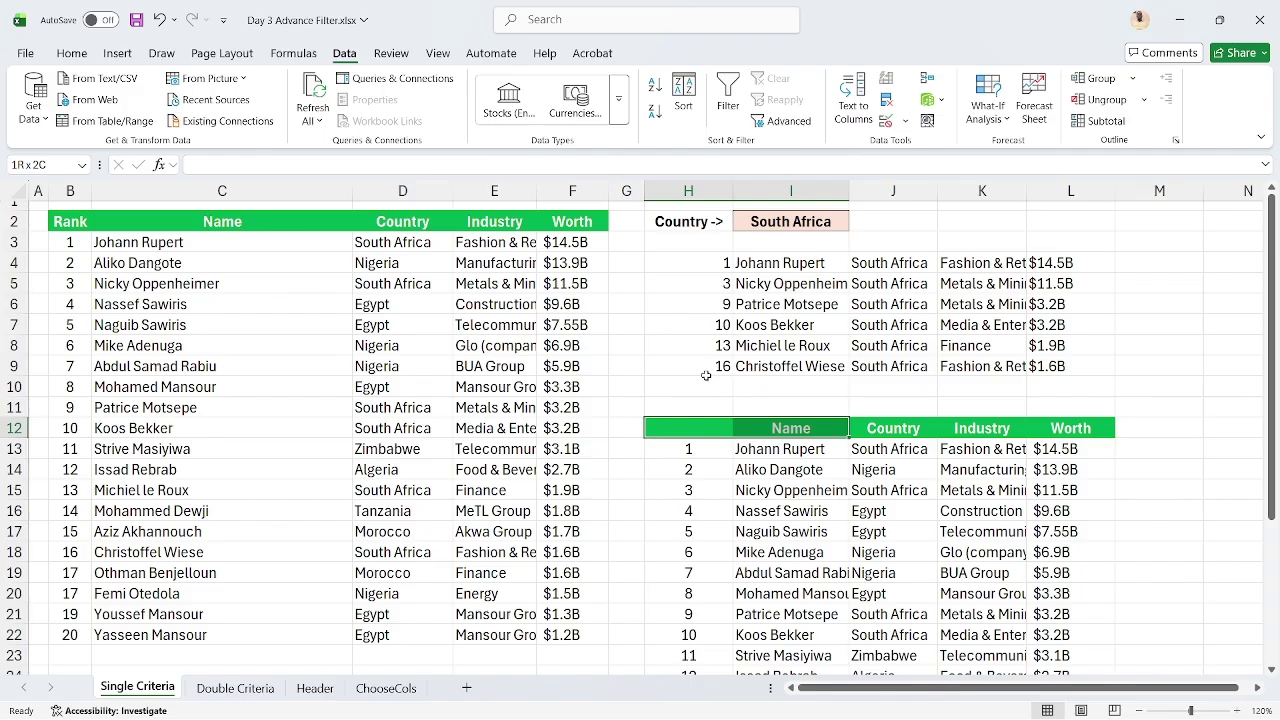
key(ctrl+shift+Right)
key(ctrl+shift+Right)
key(ctrl+shift+Left)
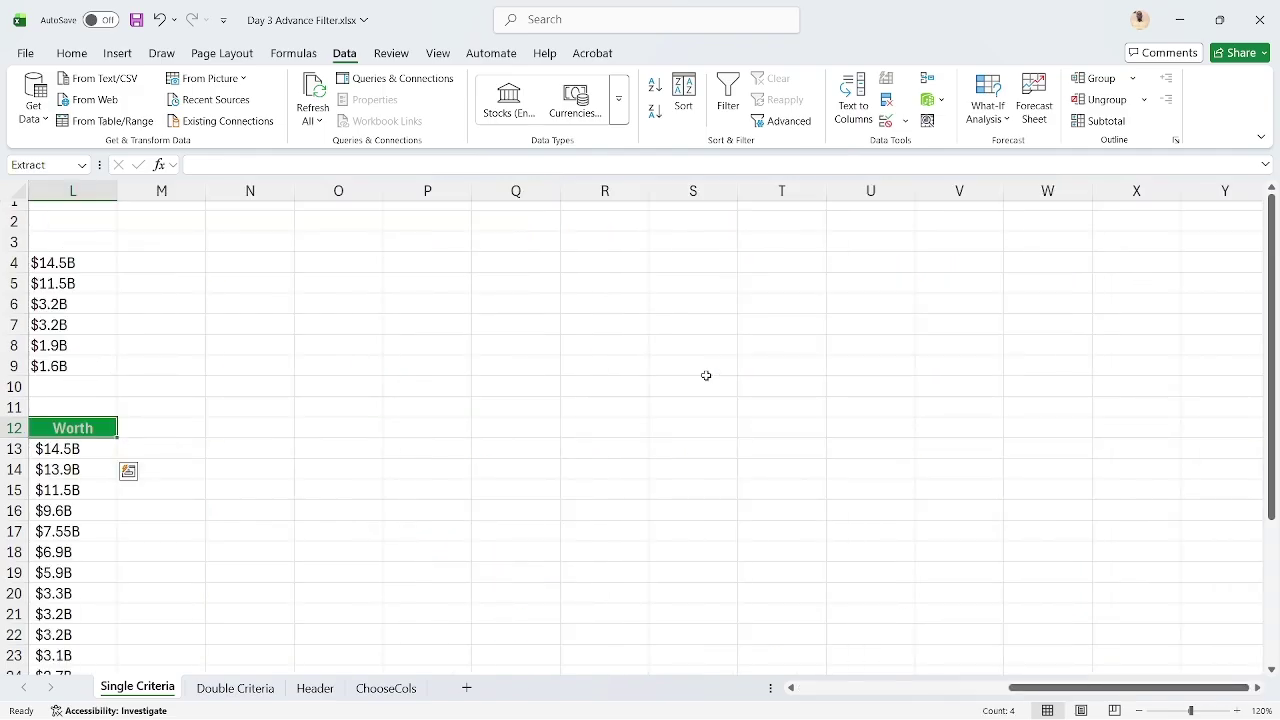
scroll(706, 376, left, 8)
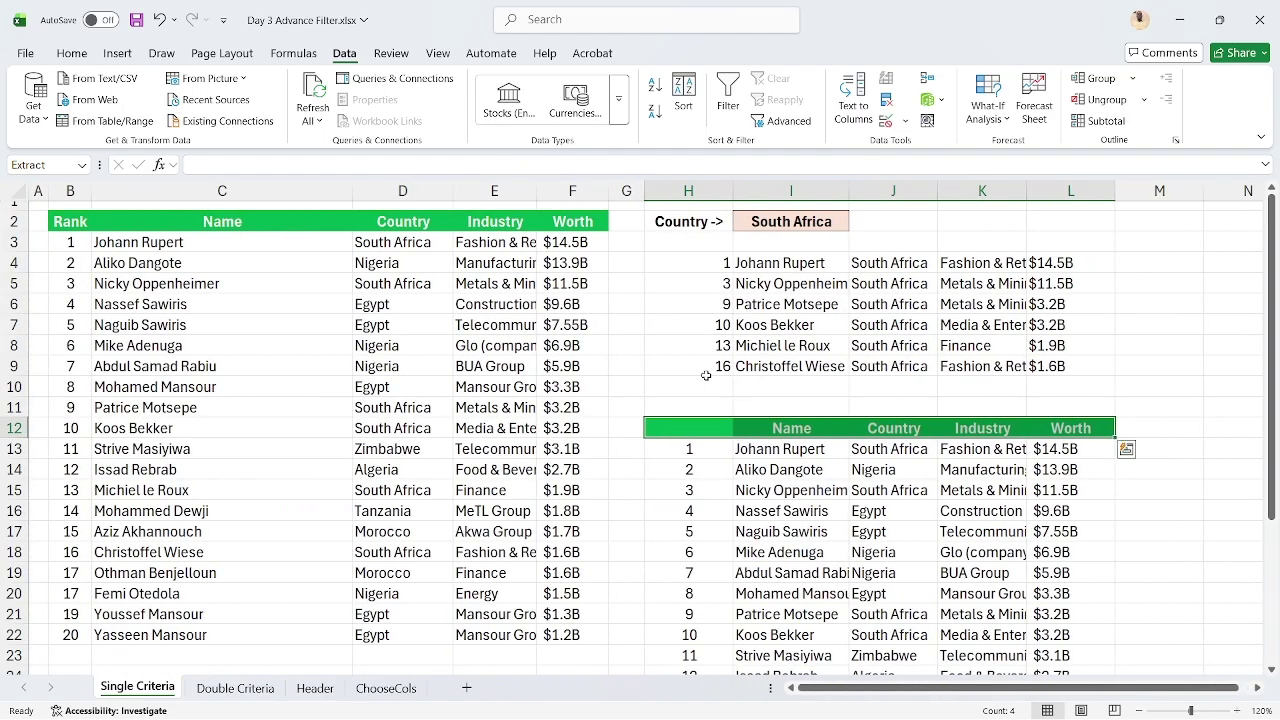
key(ctrl+shift+Down)
key(ctrl+shift+Down)
key(Delete)
scroll(706, 375, up, 2)
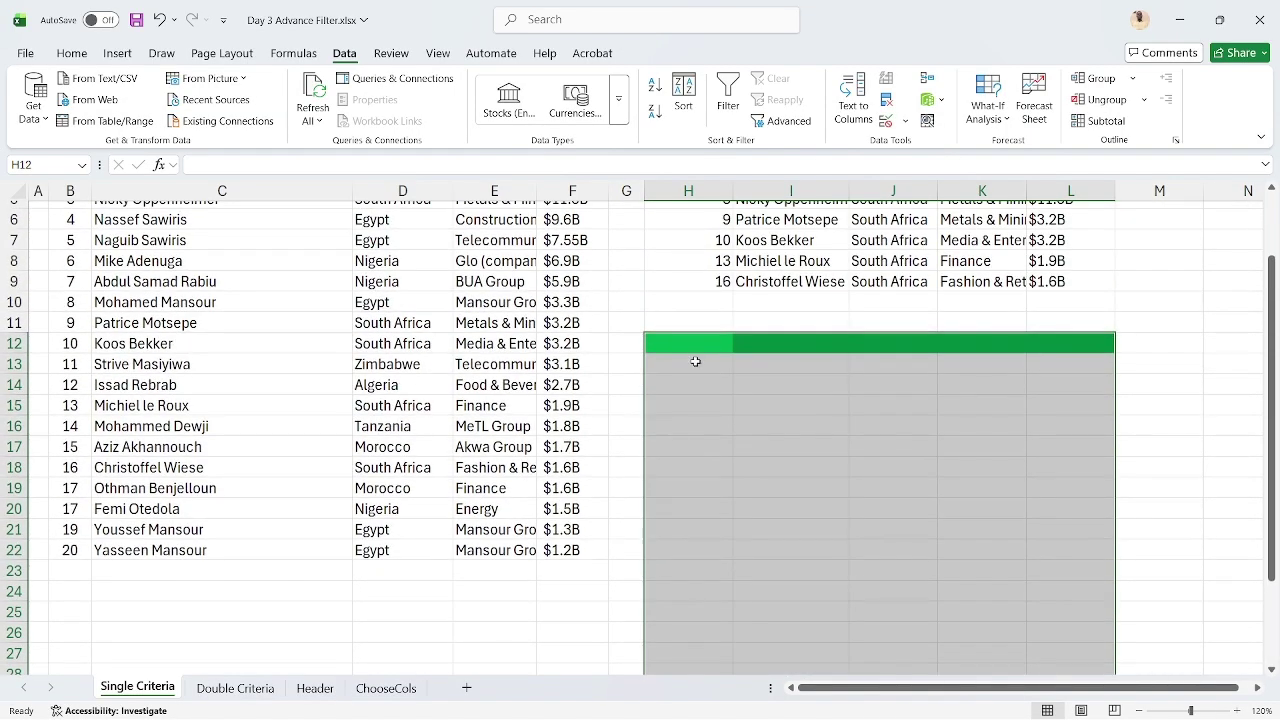
Try to run the Advanced Filter again, copying B2:F22 to H12:L12 with criteria range I2
click(694, 363)
click(778, 120)
click(922, 257)
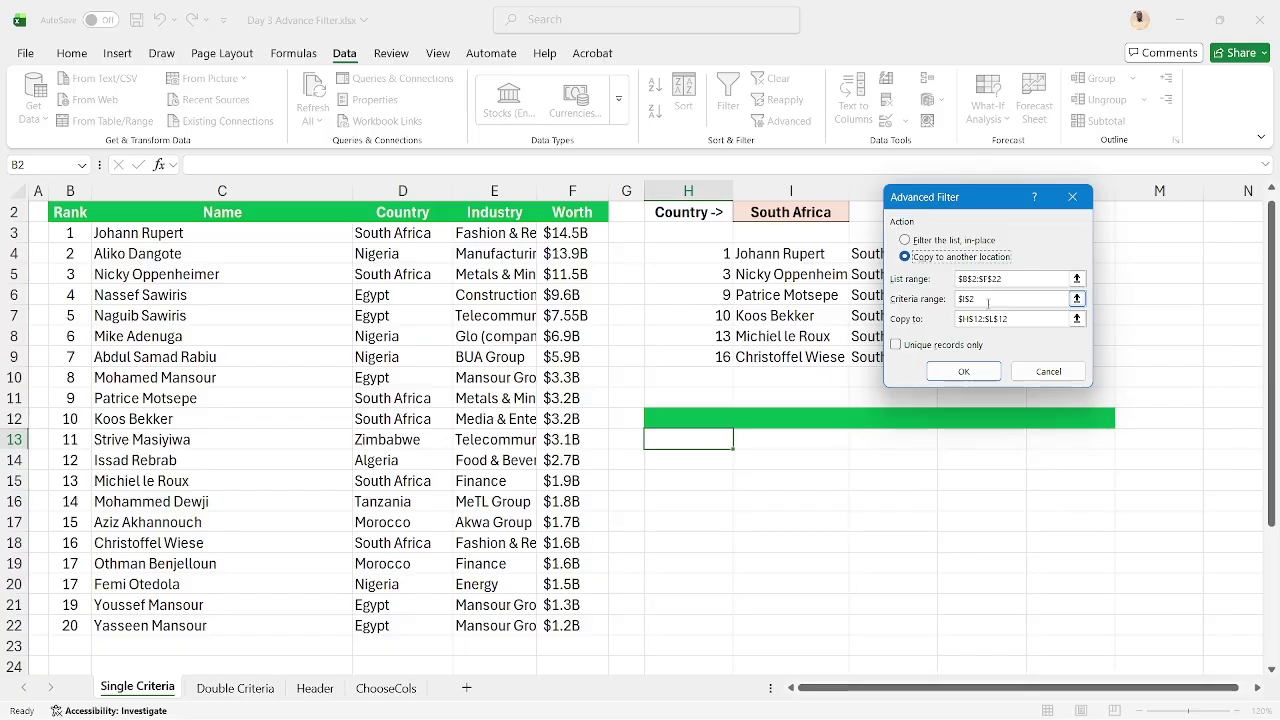
key(Return)
scroll(352, 279, up, 1)
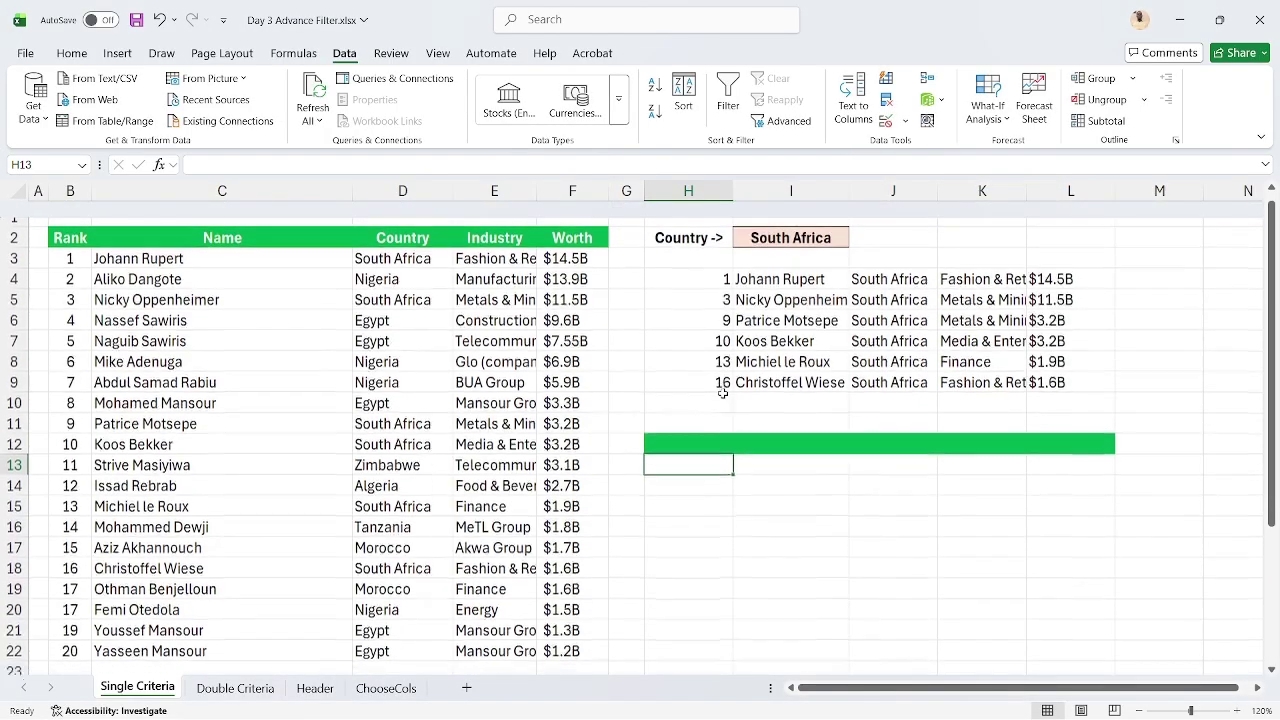
Insert a new row 2, fit its height, and copy the table's Country header into I2 above the South Africa criterion
click(14, 221)
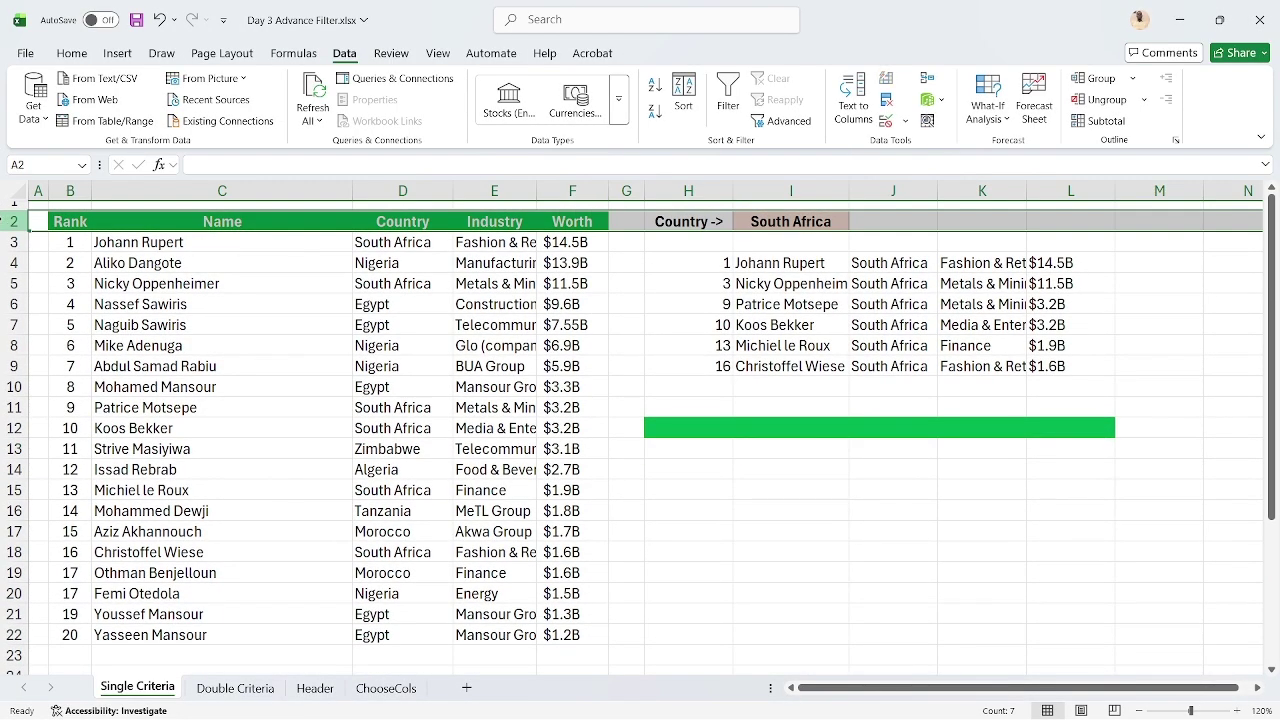
key(ctrl+shift+plus)
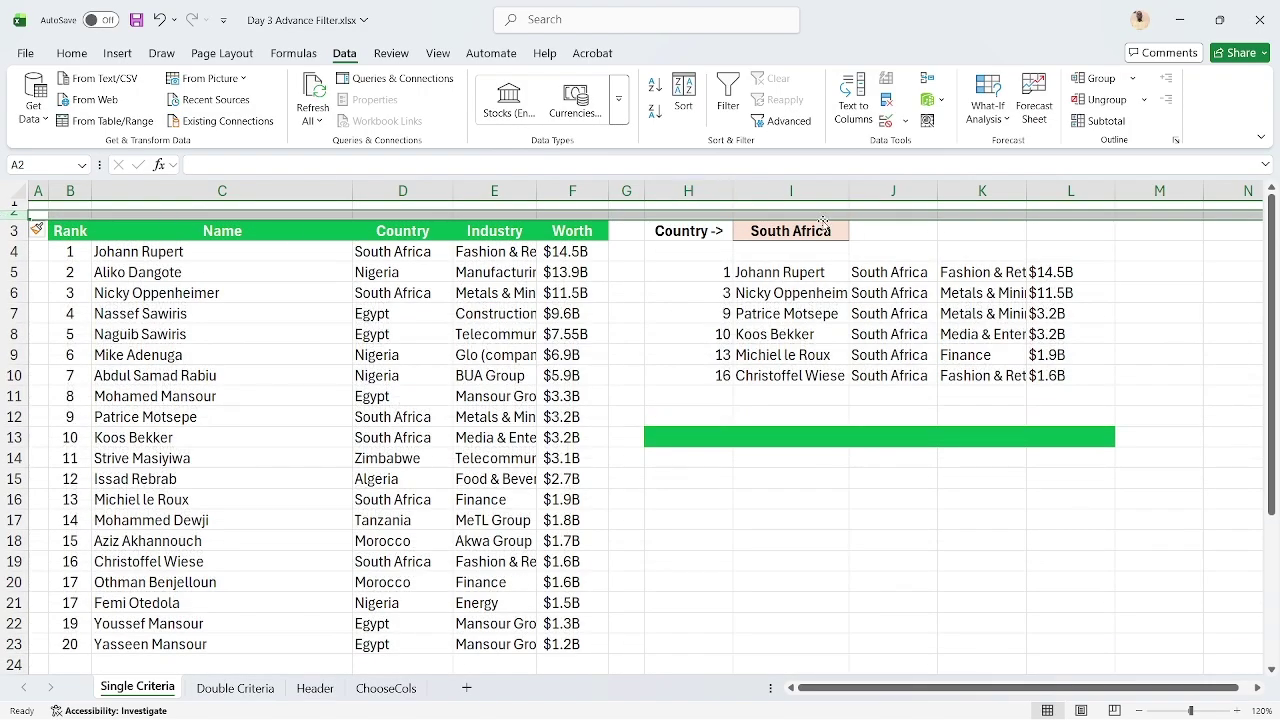
click(371, 233)
key(ctrl+c)
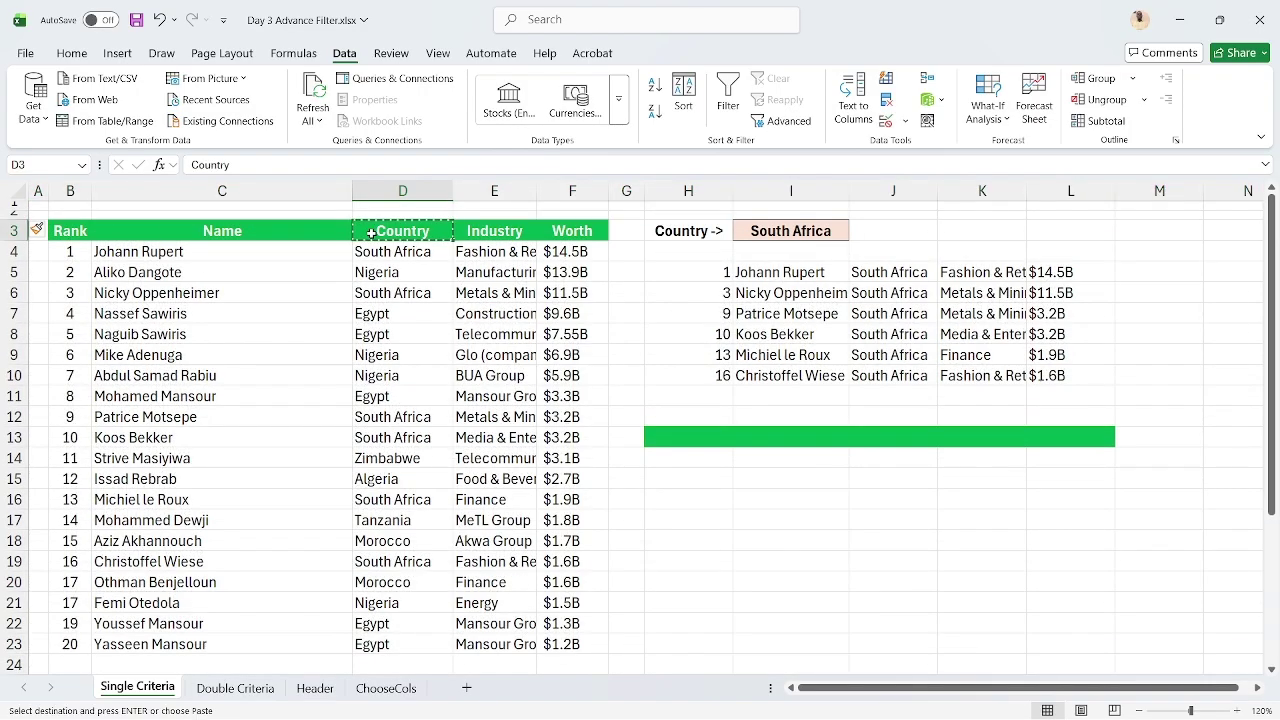
click(787, 214)
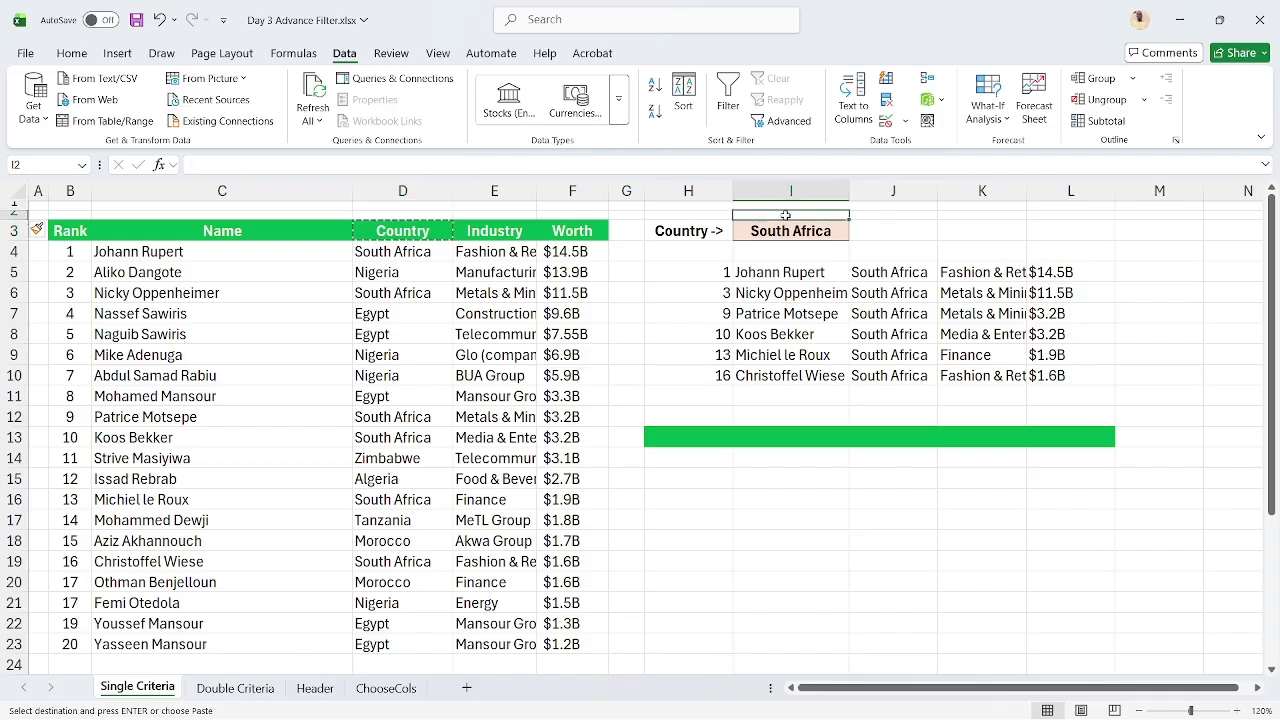
key(ctrl+v)
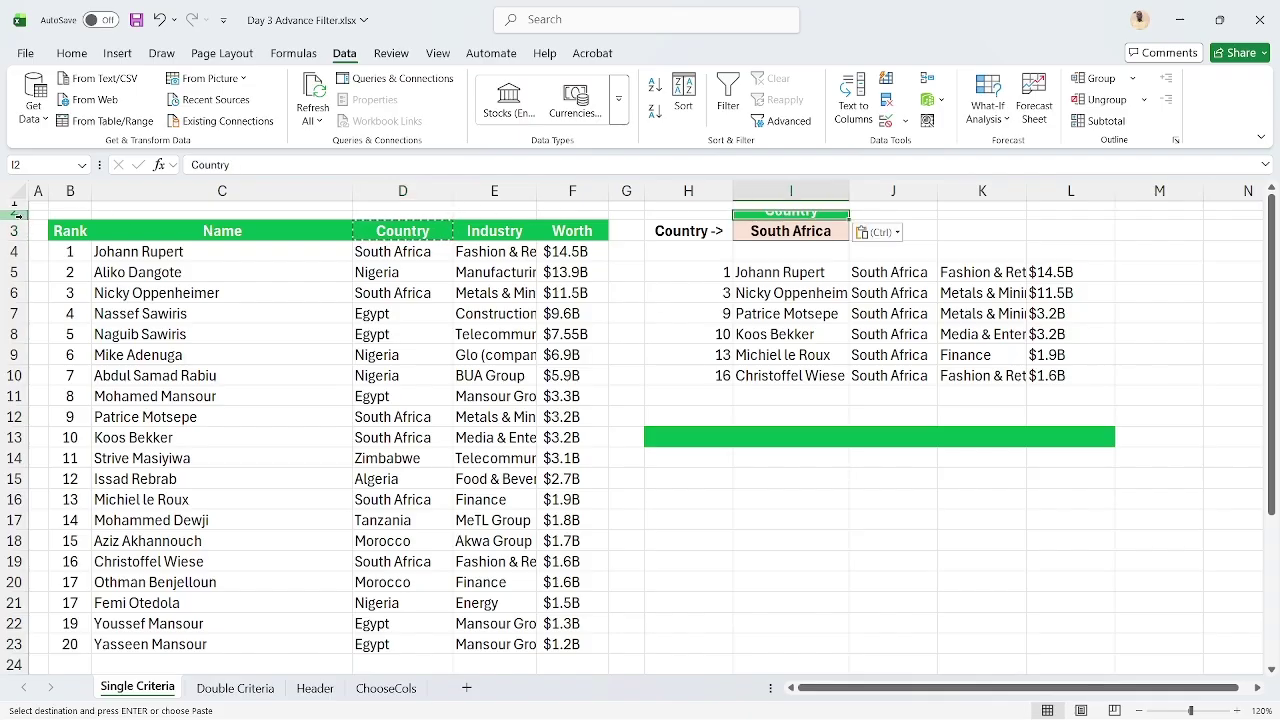
scroll(15, 220, up, 1)
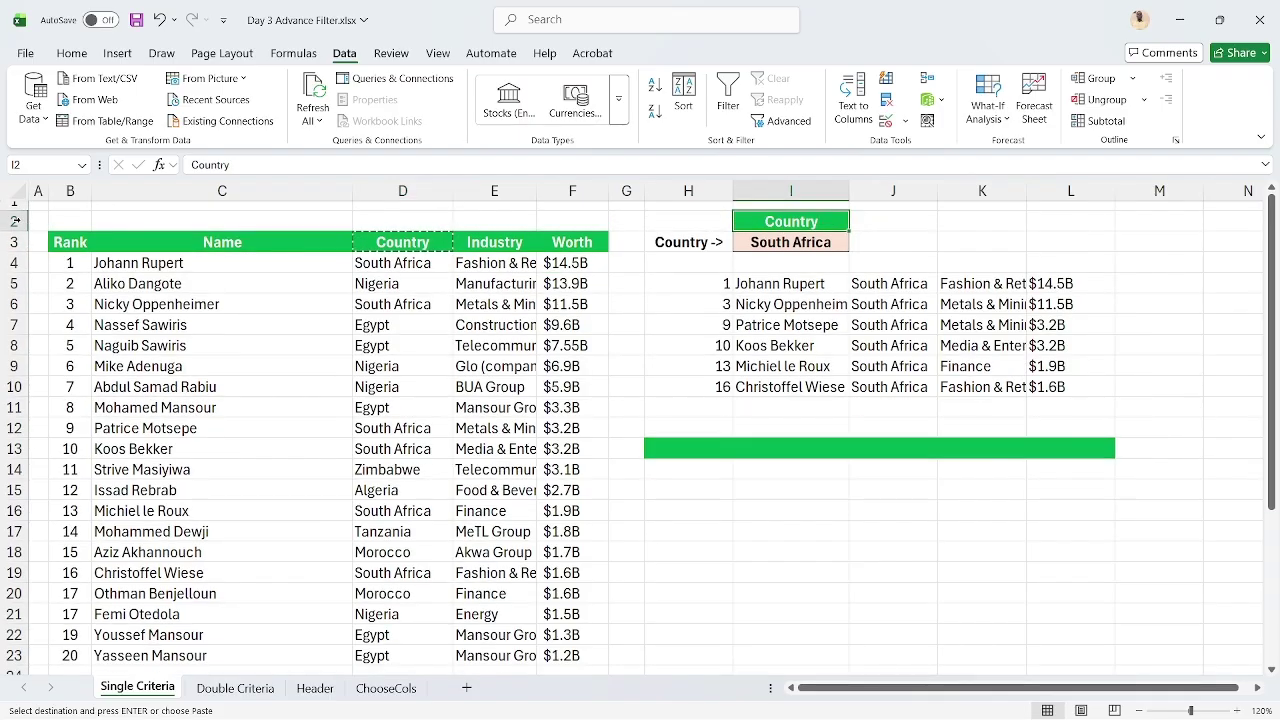
Start an Advanced Filter on B3:F23 and set the criteria range to I2:I3, including the Country header
click(684, 471)
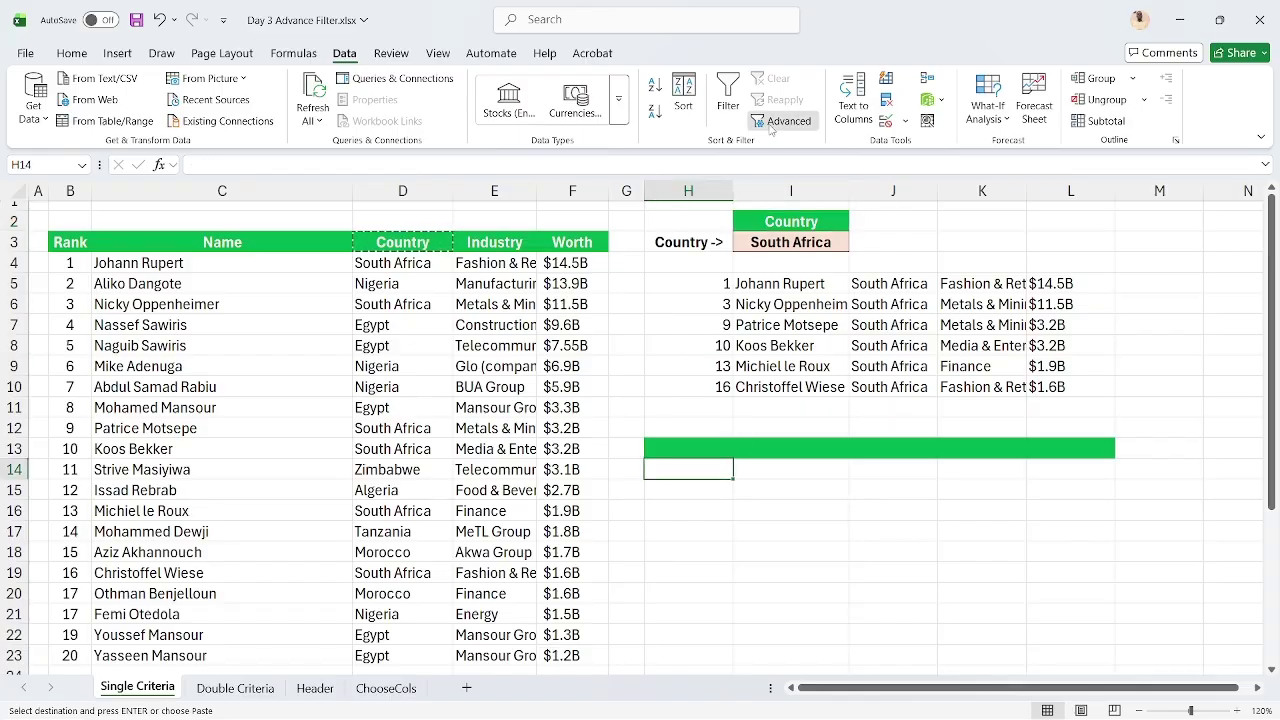
click(776, 121)
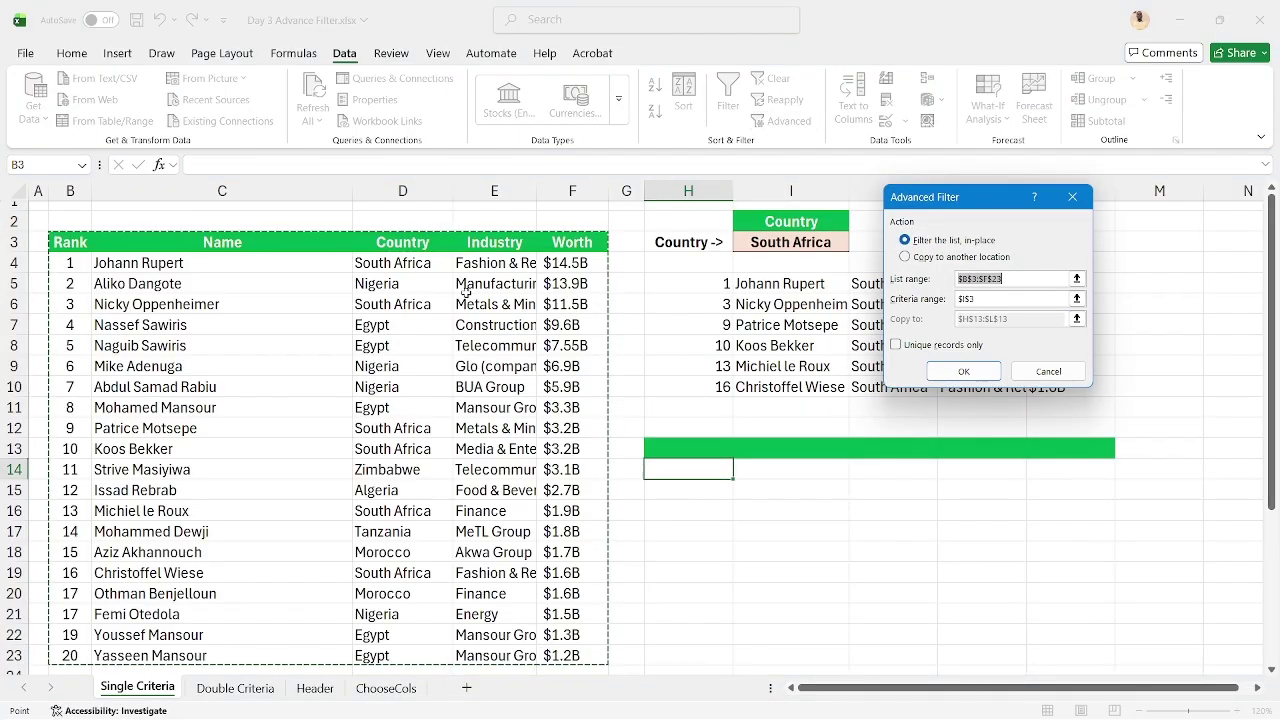
click(1006, 296)
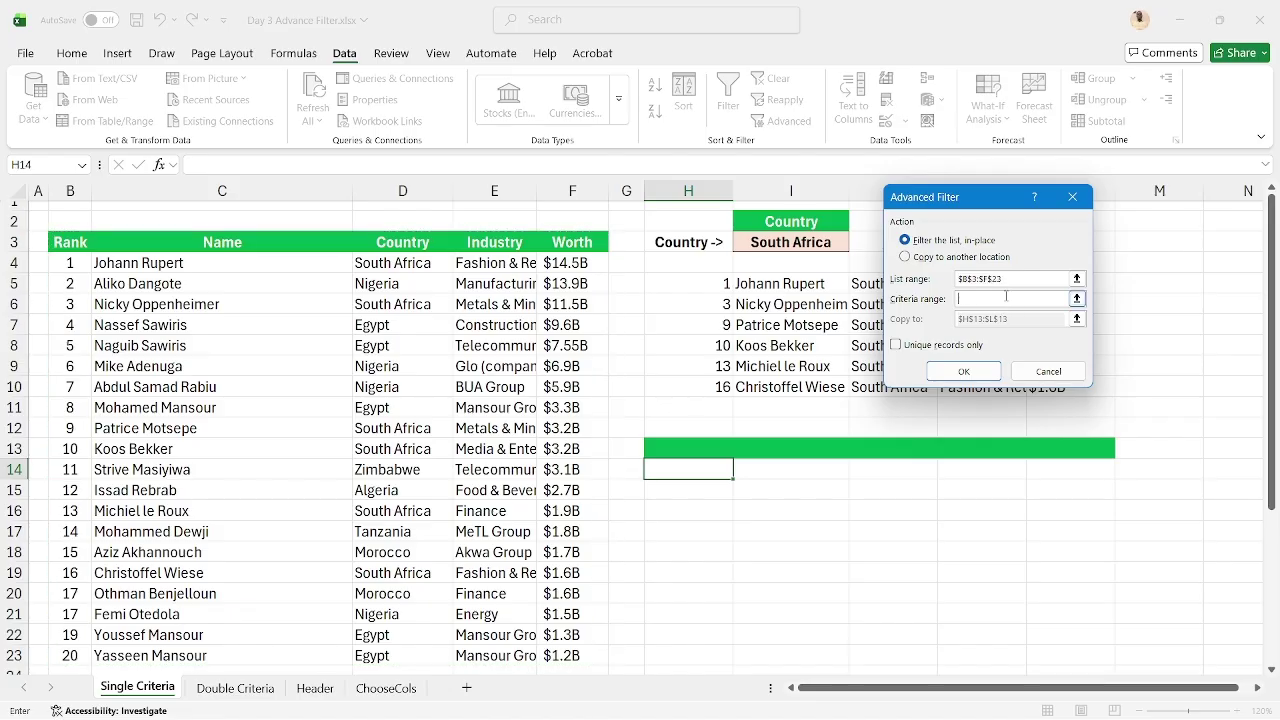
drag(826, 222, 826, 241)
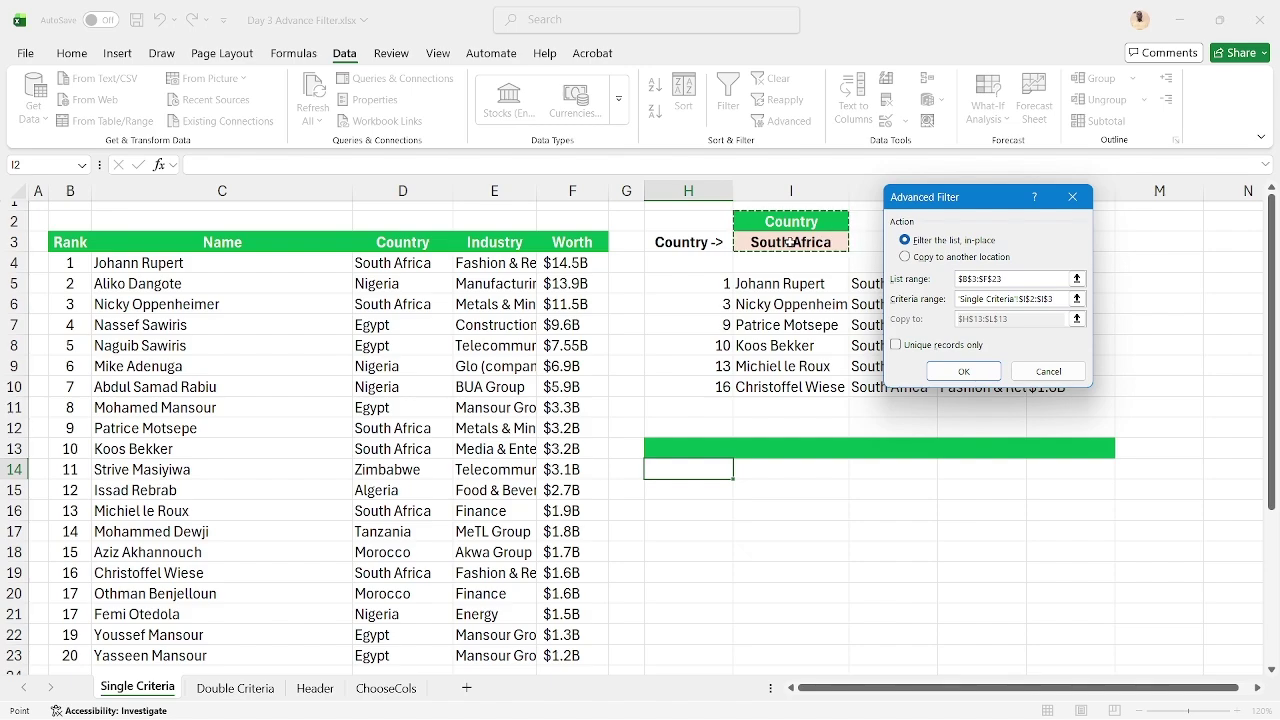
Run the filter as a copy to another location at H15, and compare the output with the FILTER formula in H5
click(941, 256)
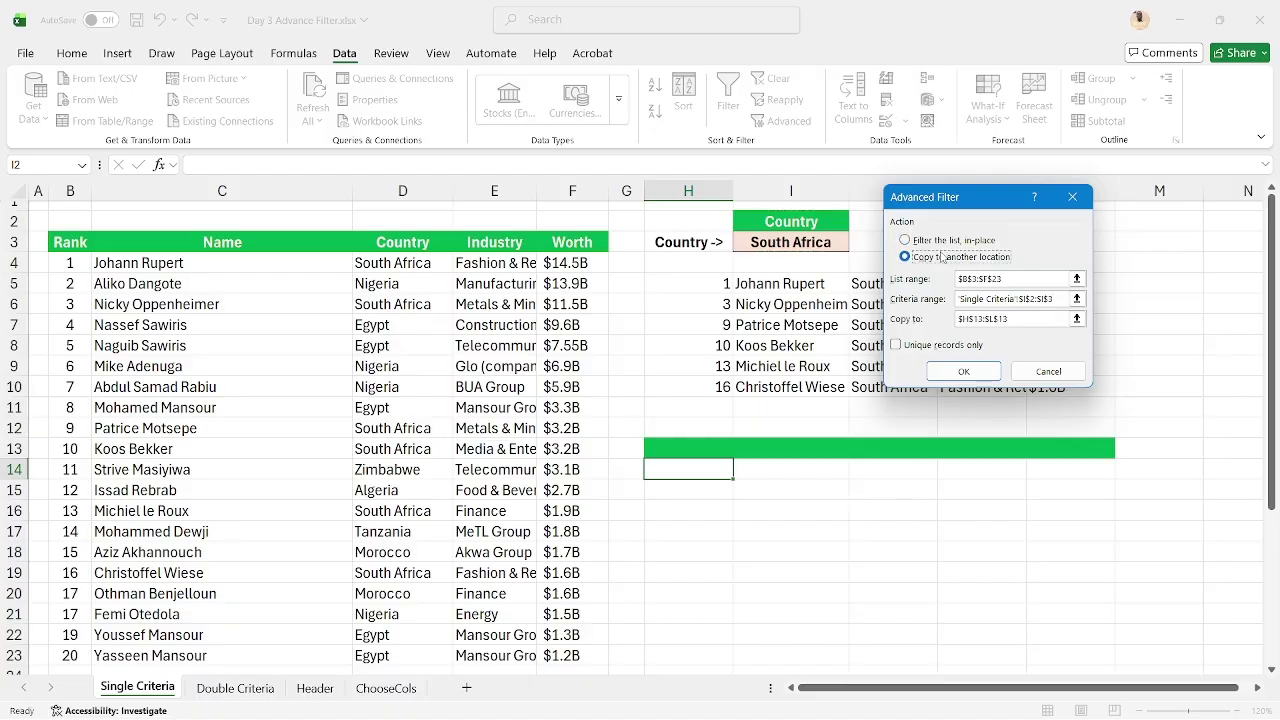
drag(1026, 318, 931, 320)
key(BackSpace)
click(700, 468)
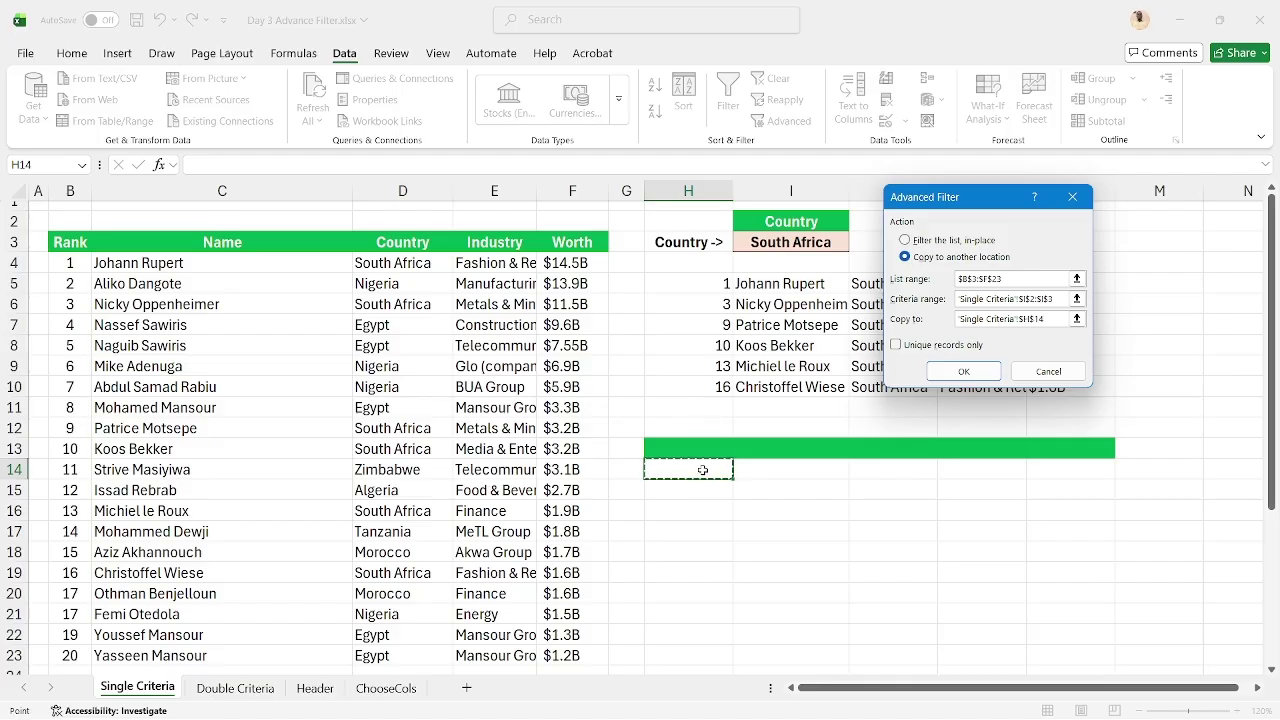
click(689, 490)
click(966, 370)
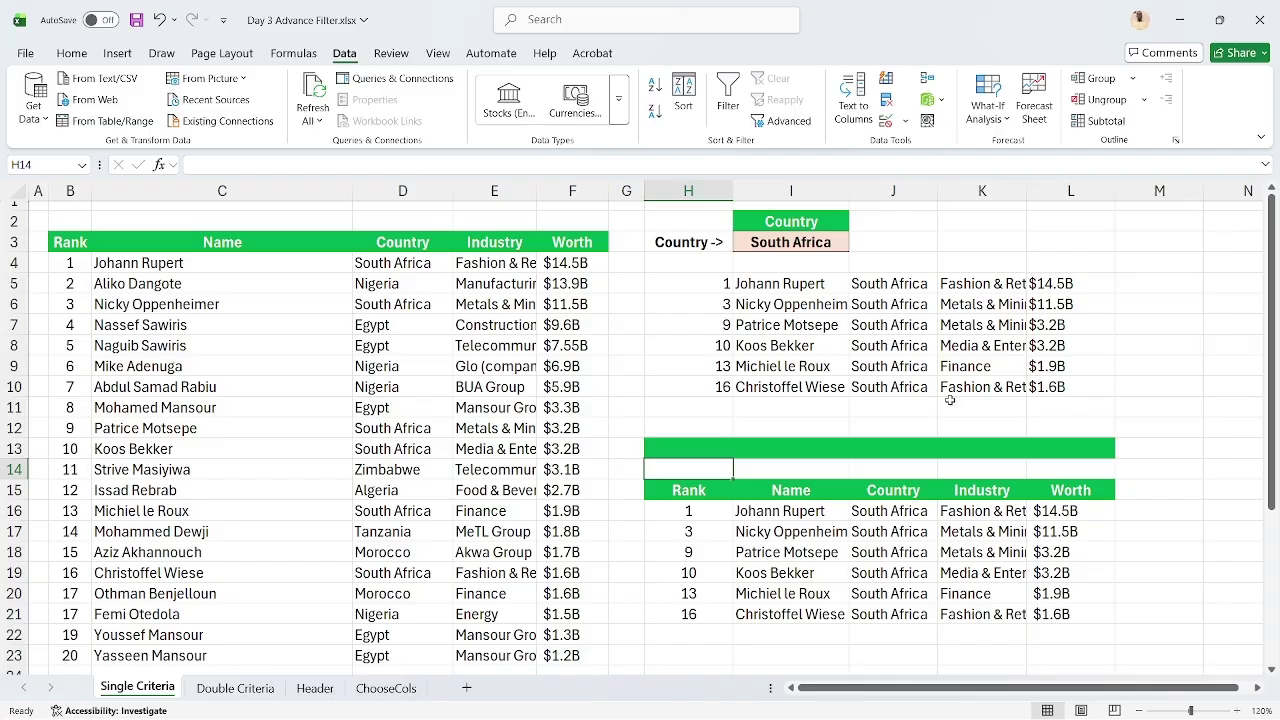
click(705, 286)
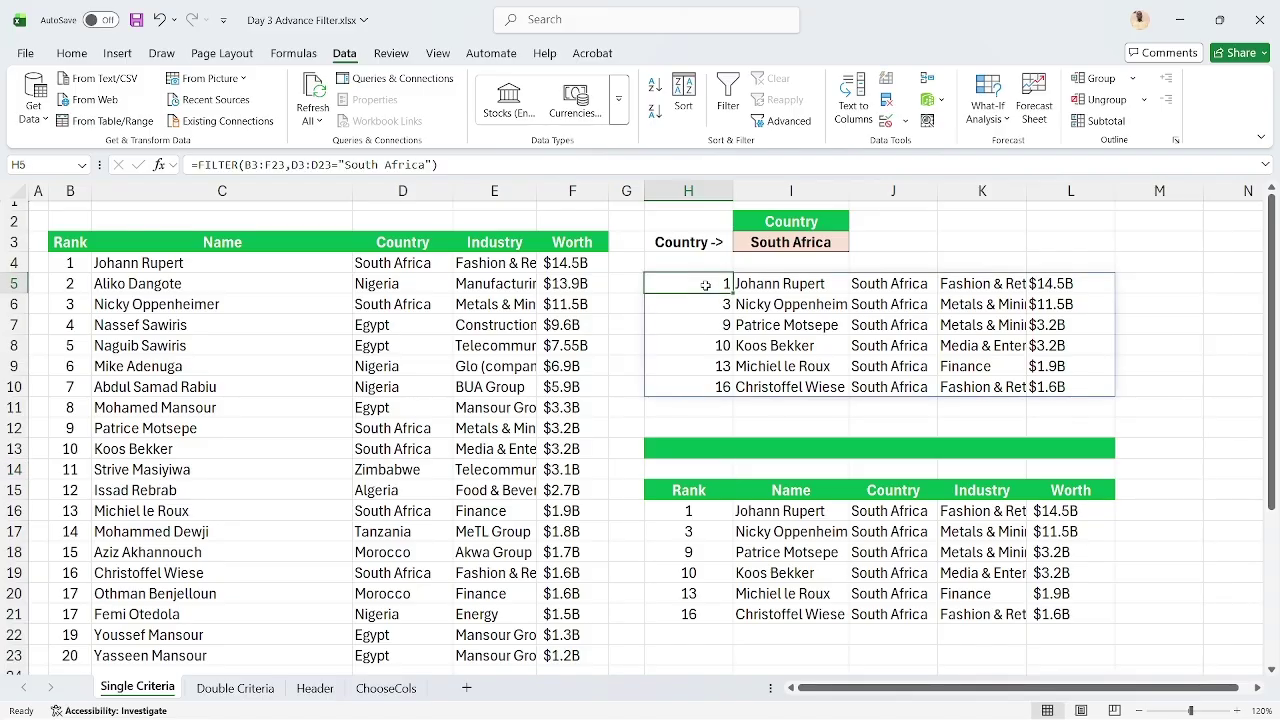
click(691, 489)
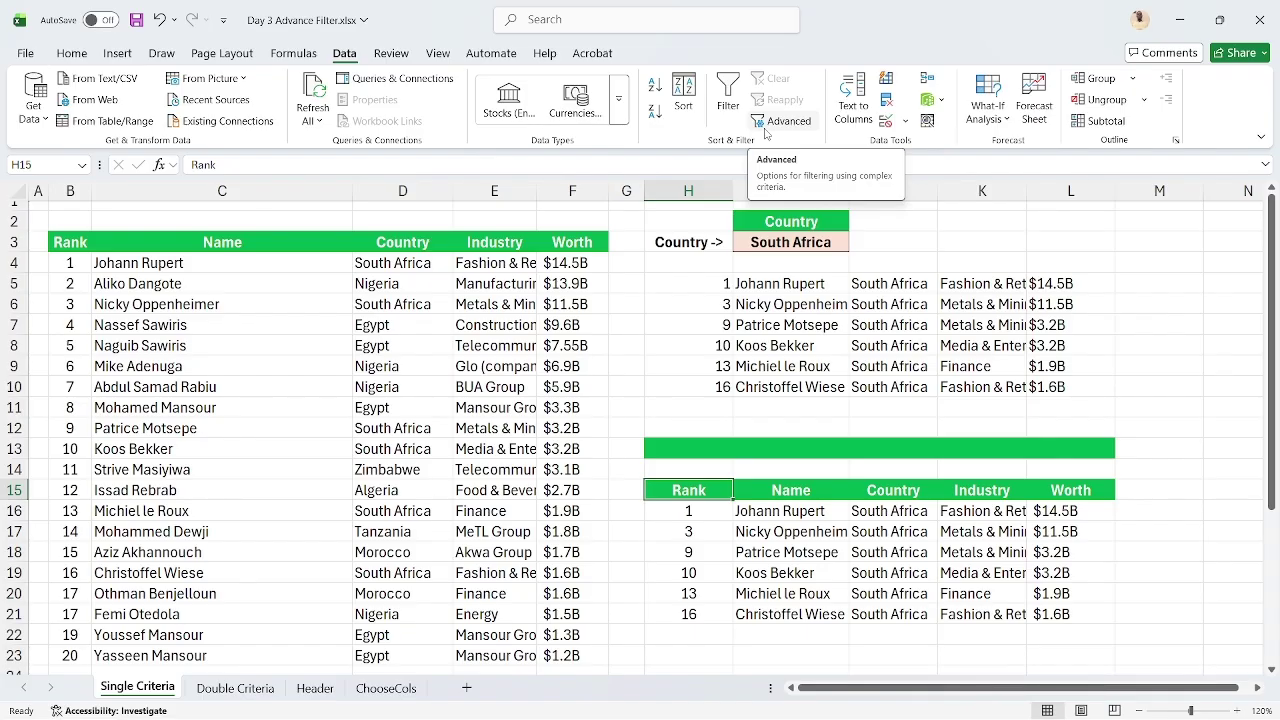
Close the workbook without saving and reopen Day 3 Advance Filter.xlsx from the 2026 Course materials folder
click(1262, 16)
click(697, 484)
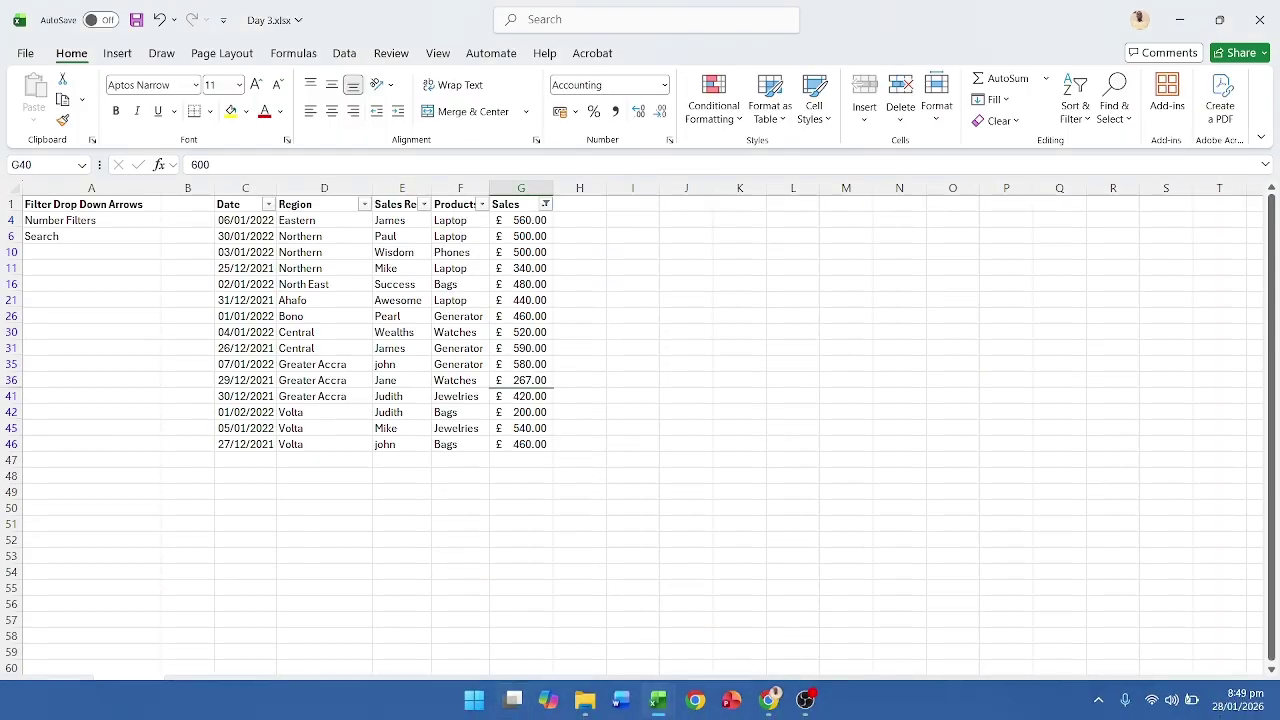
click(585, 700)
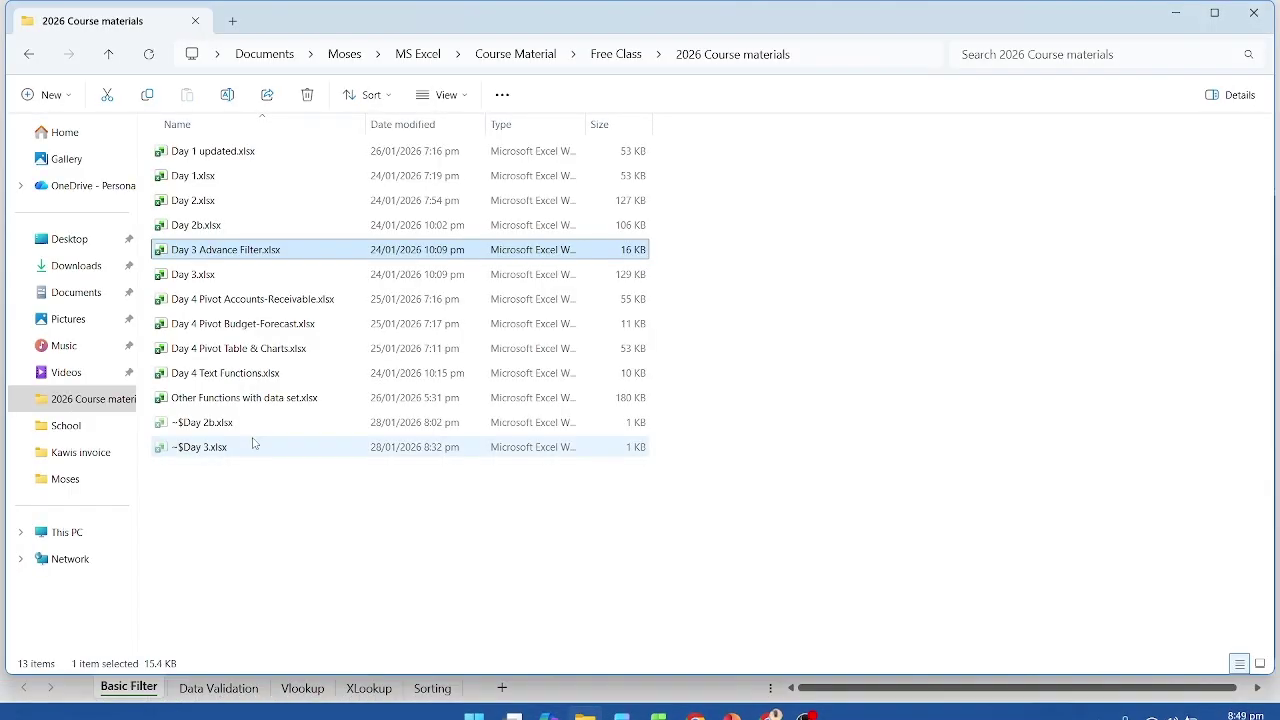
key(Return)
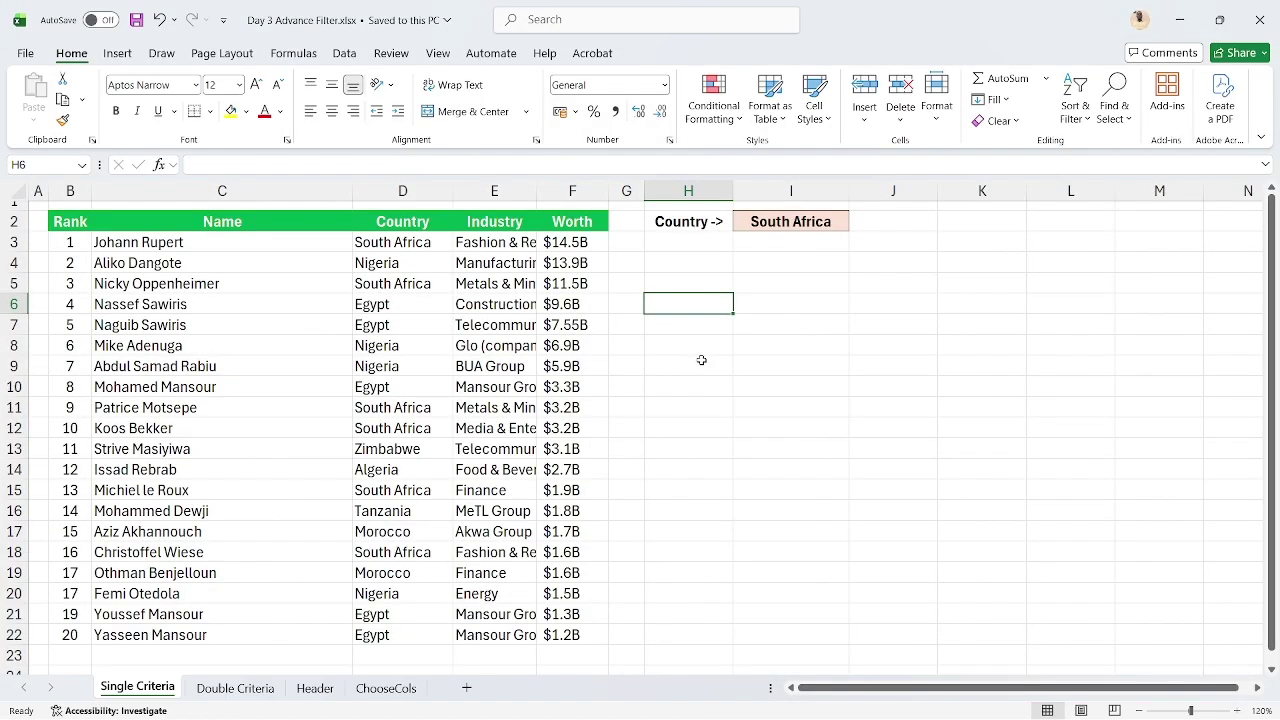
Start a FILTER formula in H5 with the whole table B2:F22, header row included, as its array
key(Up)
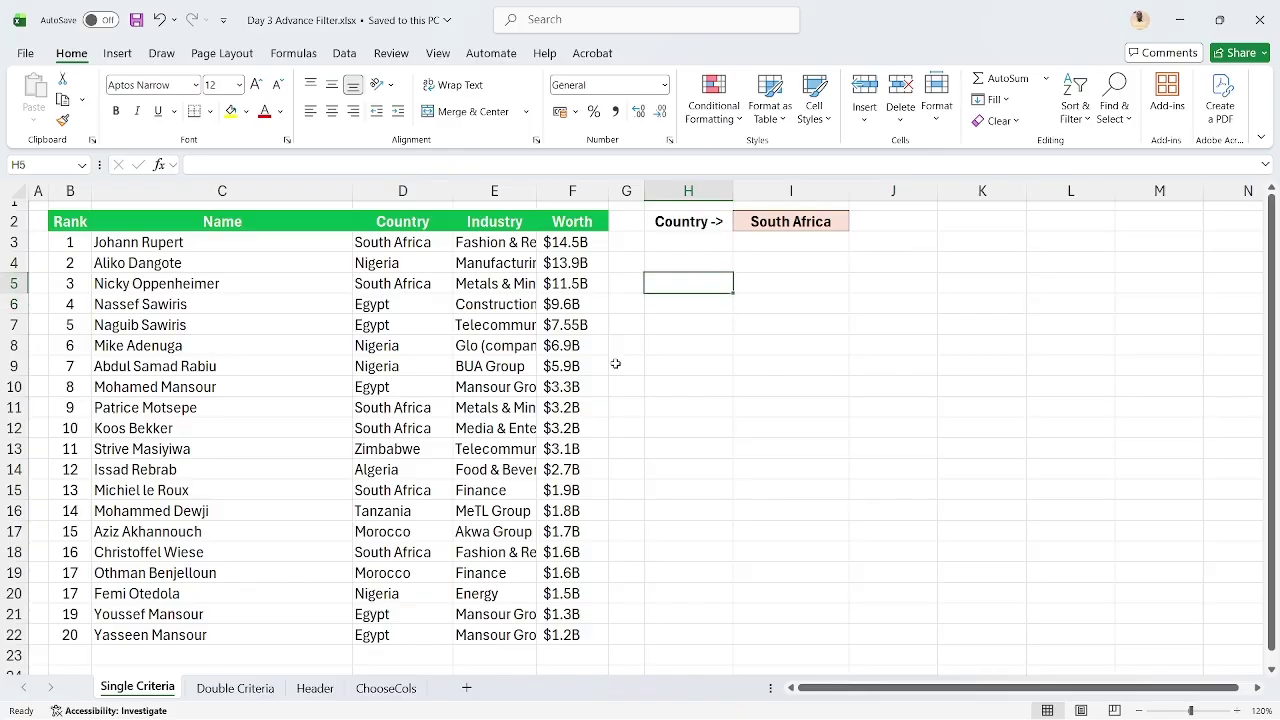
text(=)
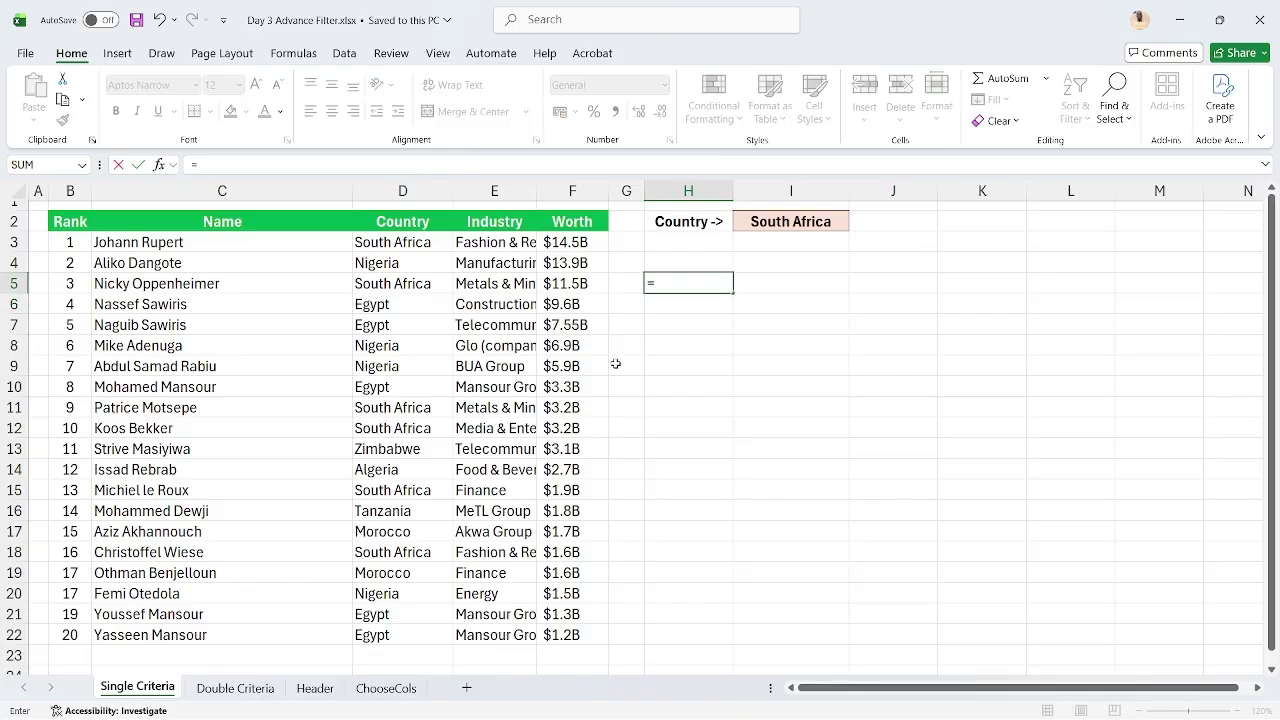
text(FILTER()
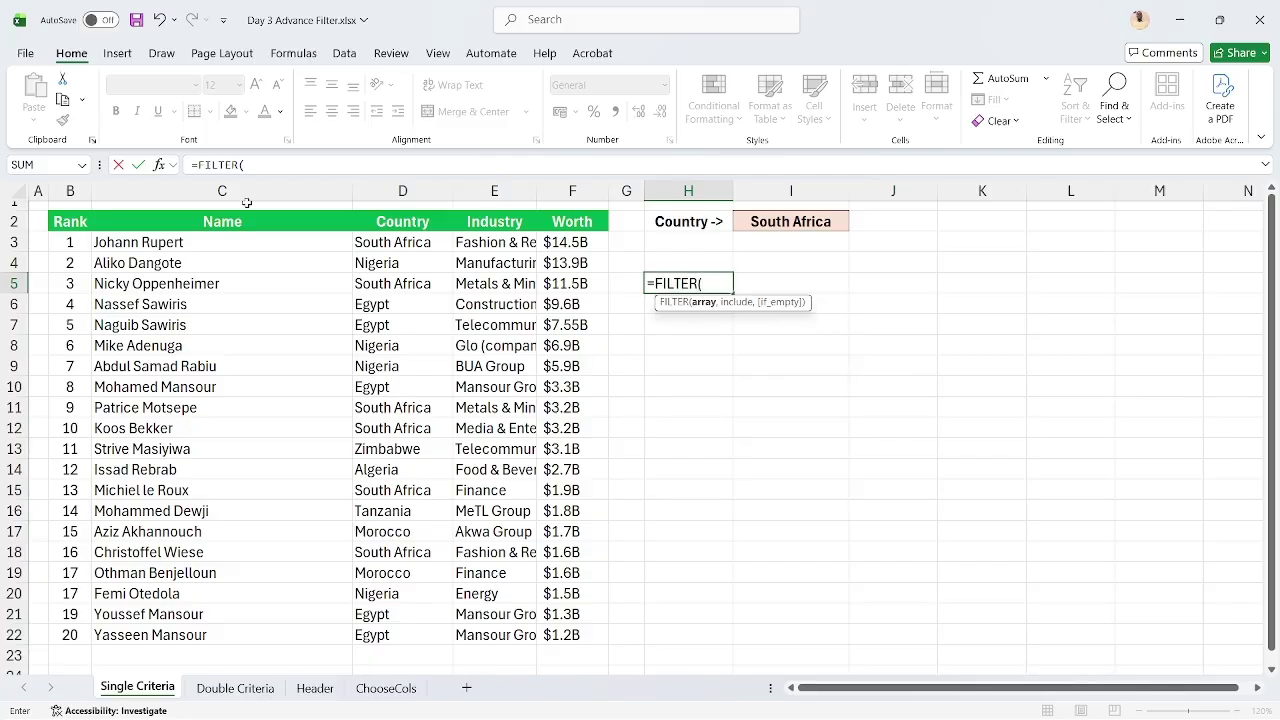
click(84, 224)
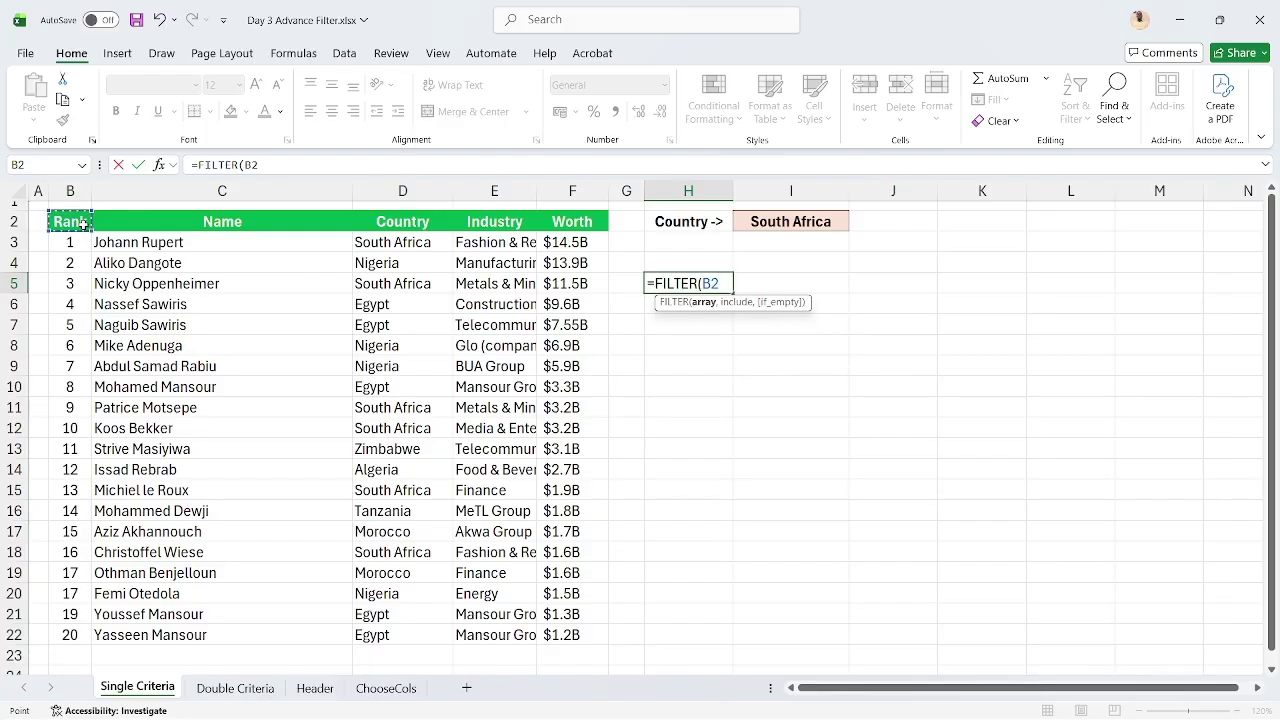
key(ctrl+shift+Right)
key(ctrl+shift+Down)
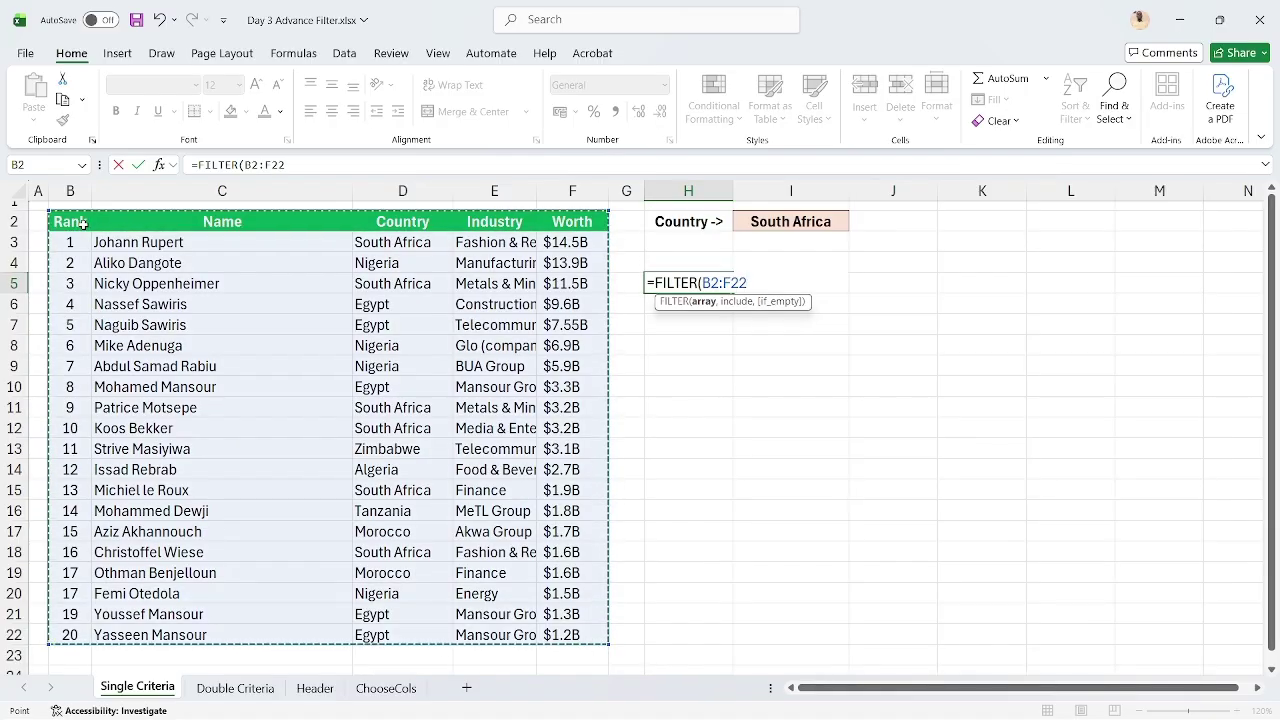
text(,)
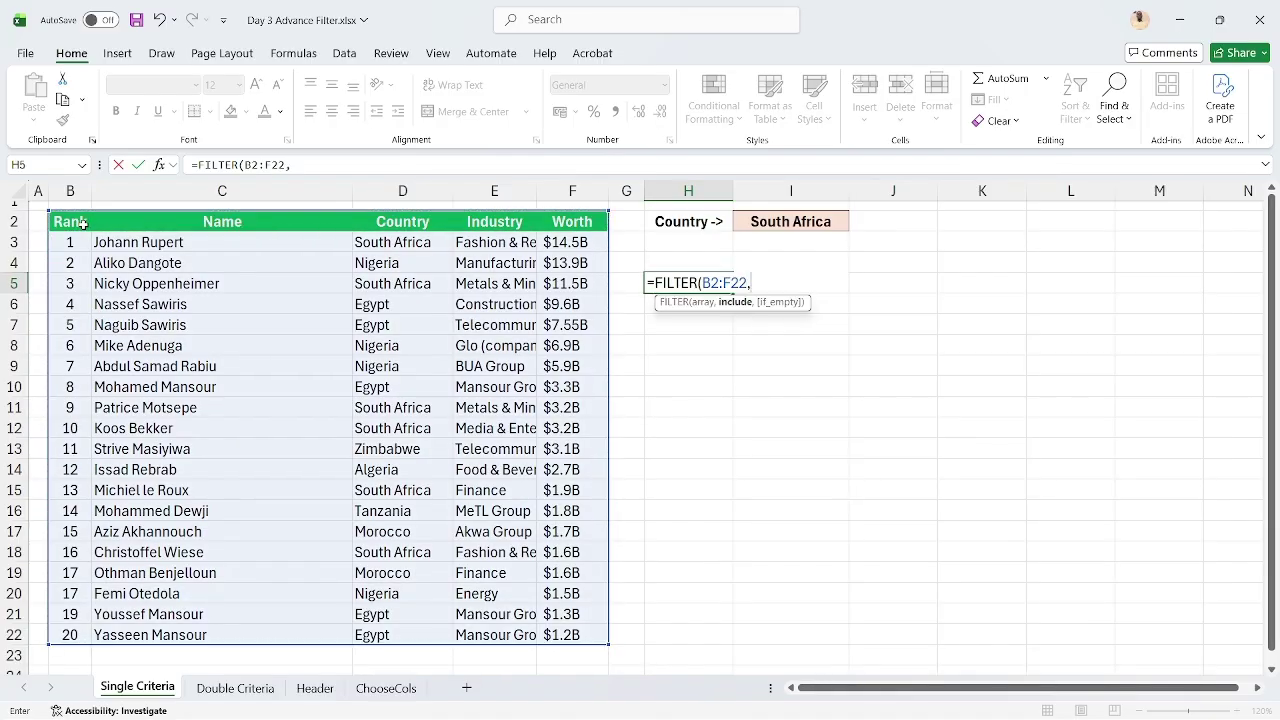
Complete the FILTER formula in H5 with the include condition D2:D22=I2, matching the Country column to the South Africa criterion
click(403, 224)
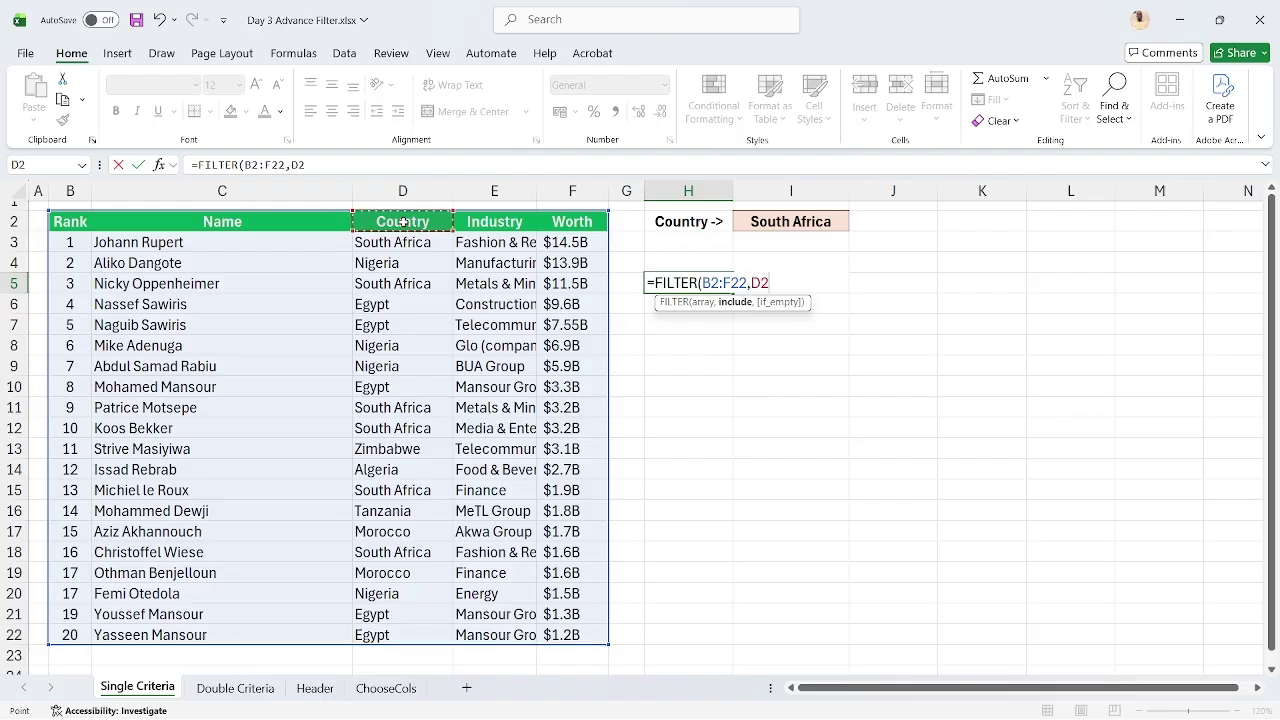
key(ctrl+shift+Down)
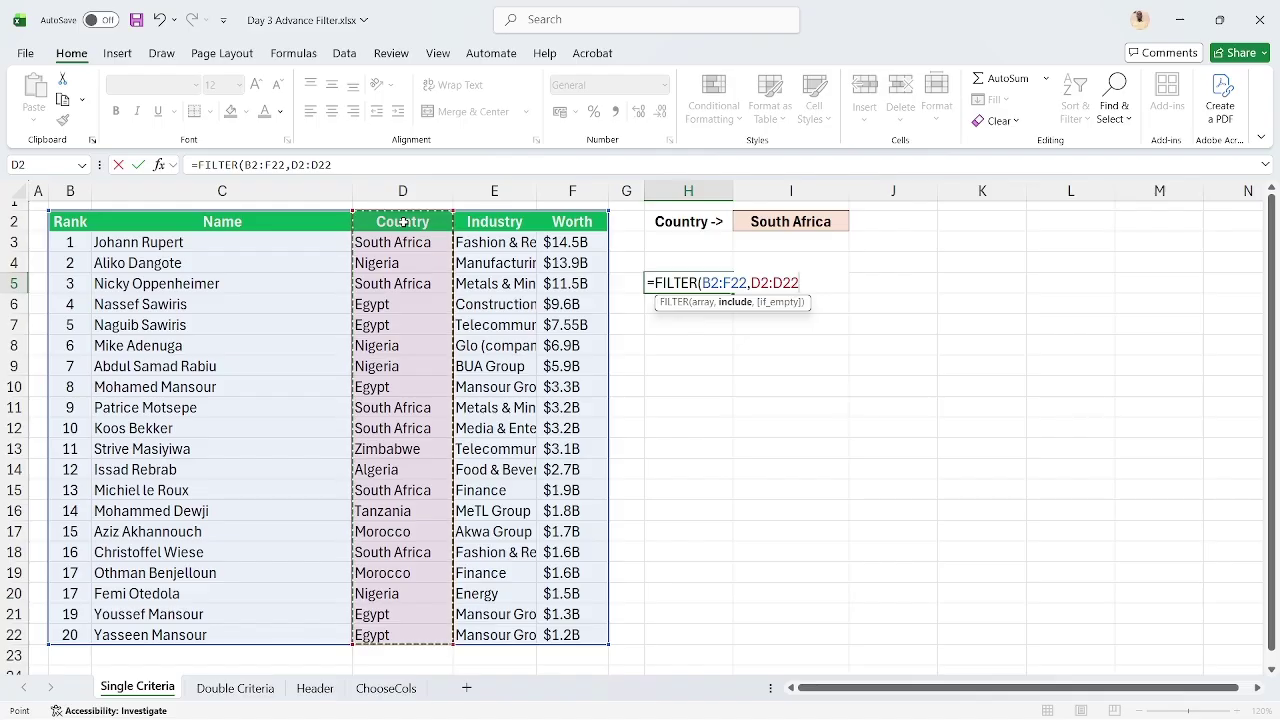
text(=)
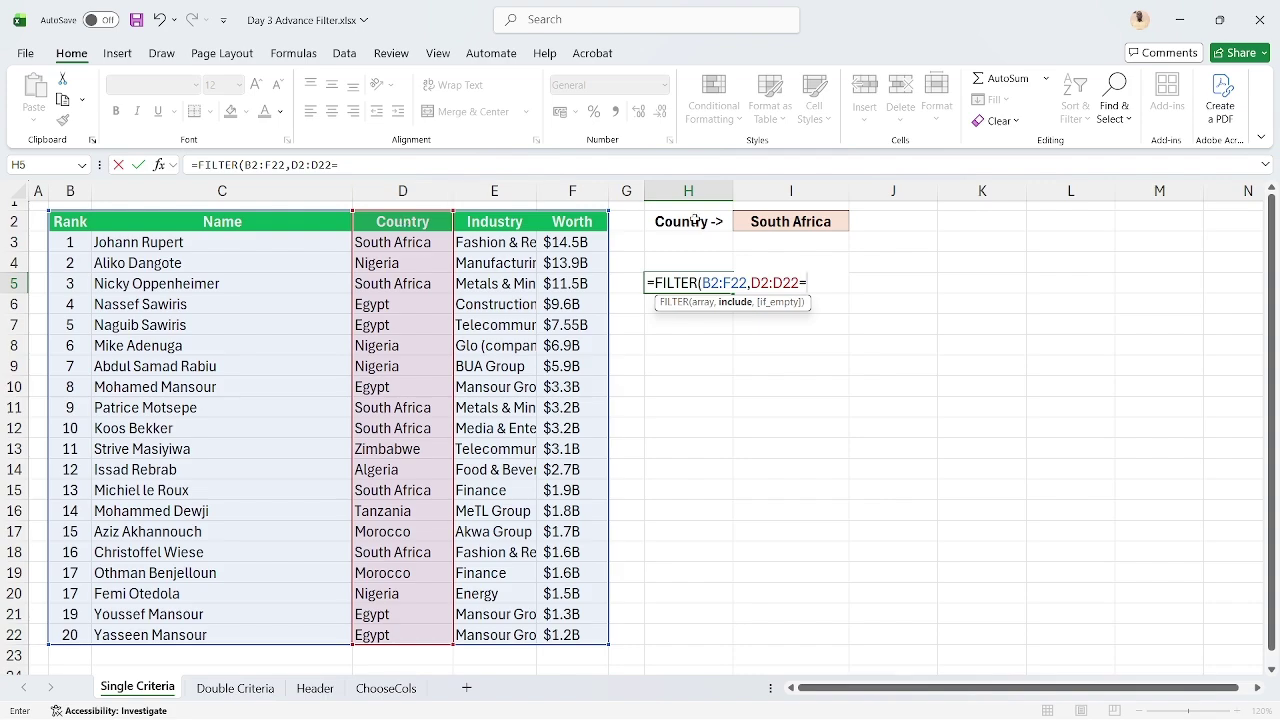
click(771, 221)
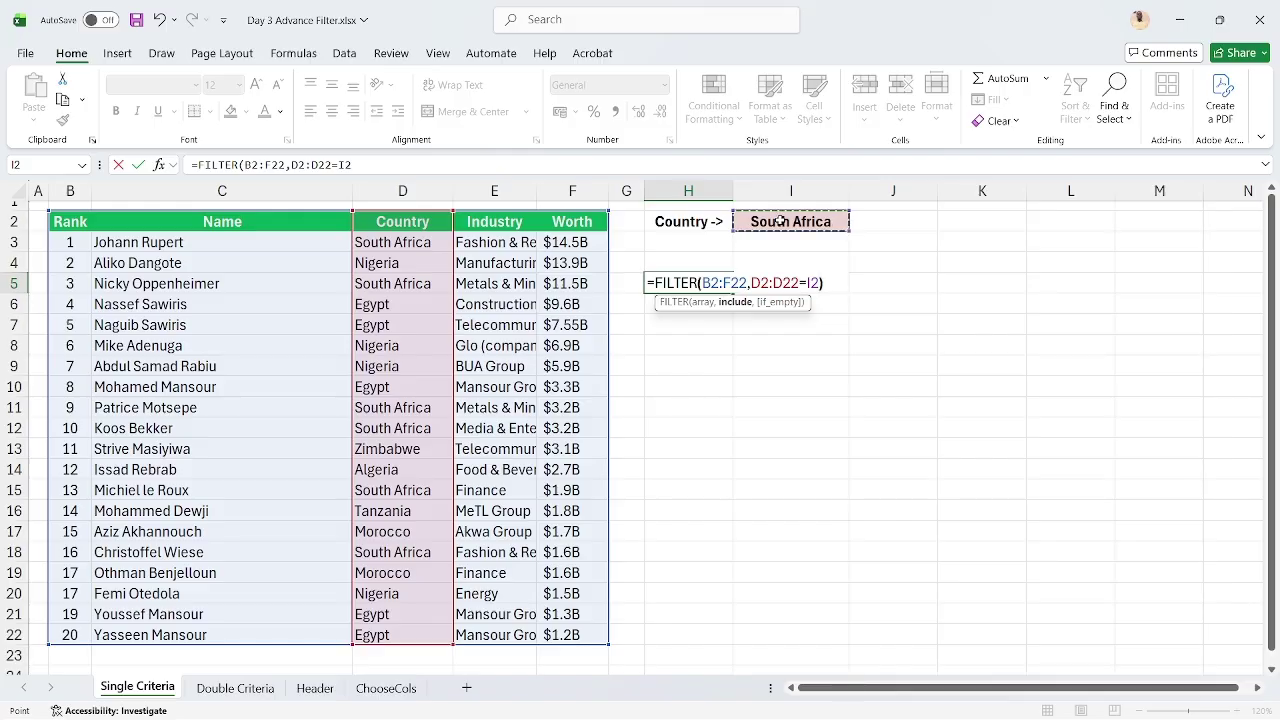
text())
key(Return)
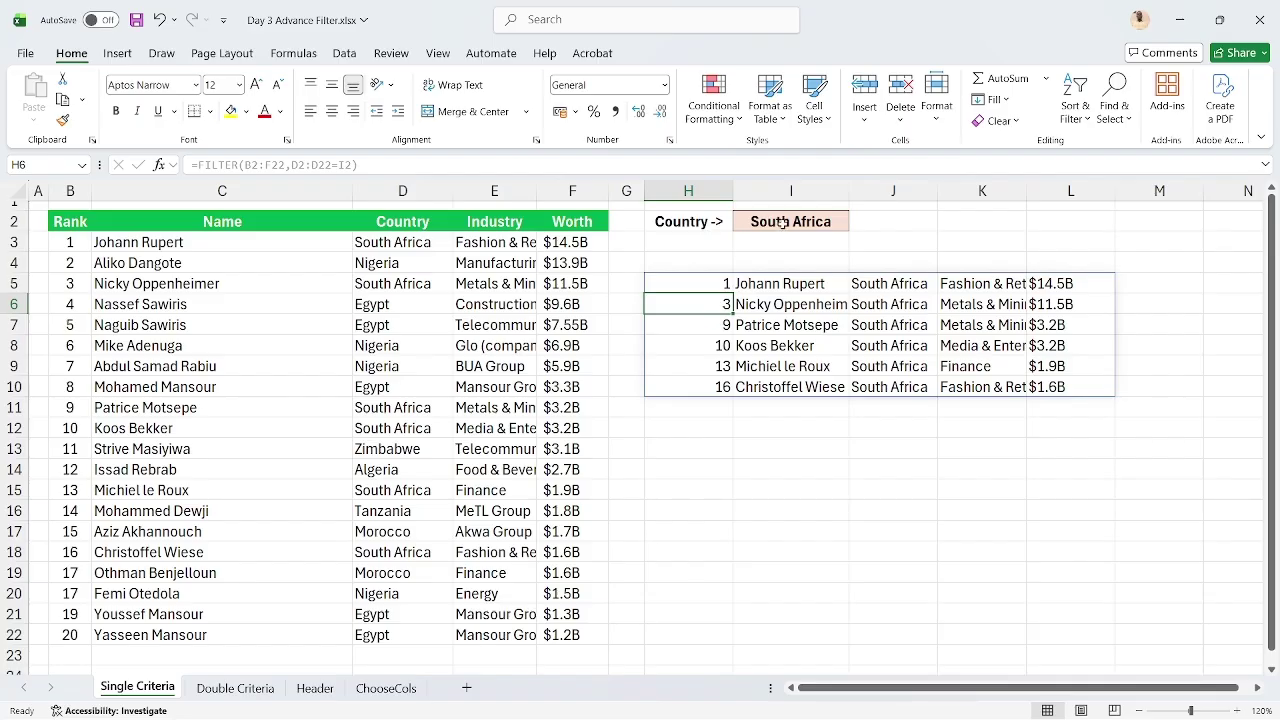
key(Up)
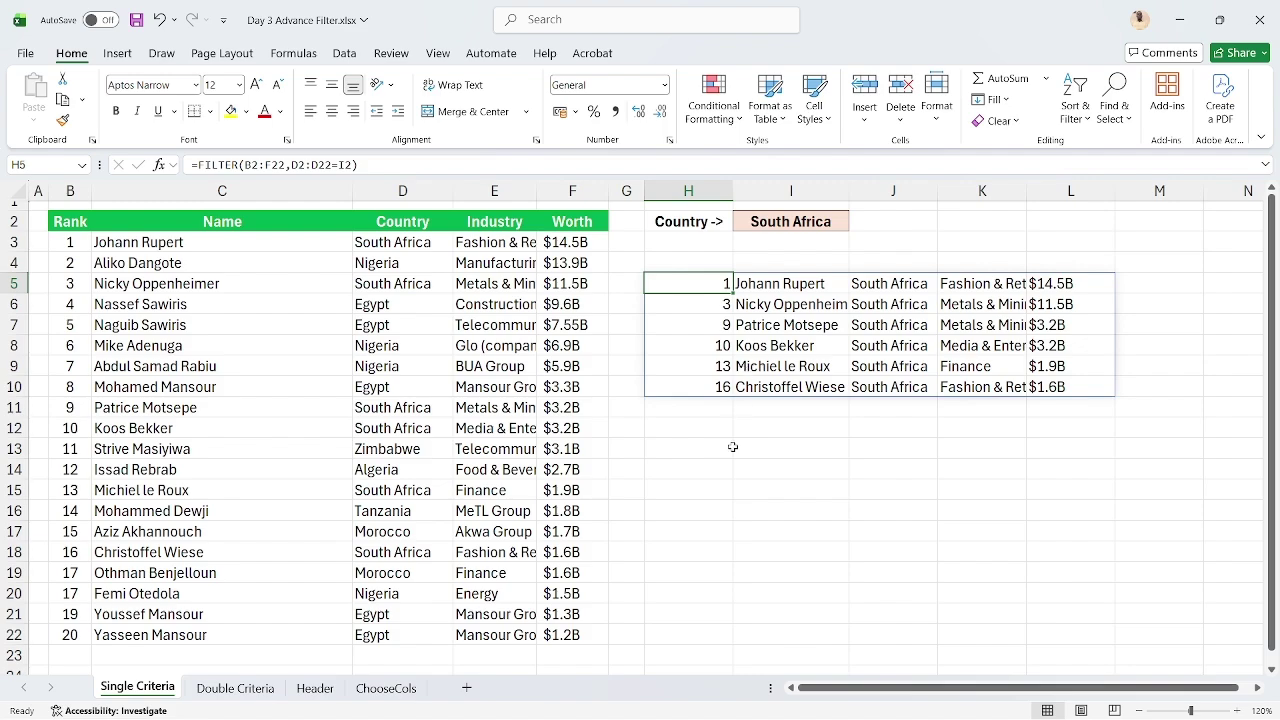
click(702, 453)
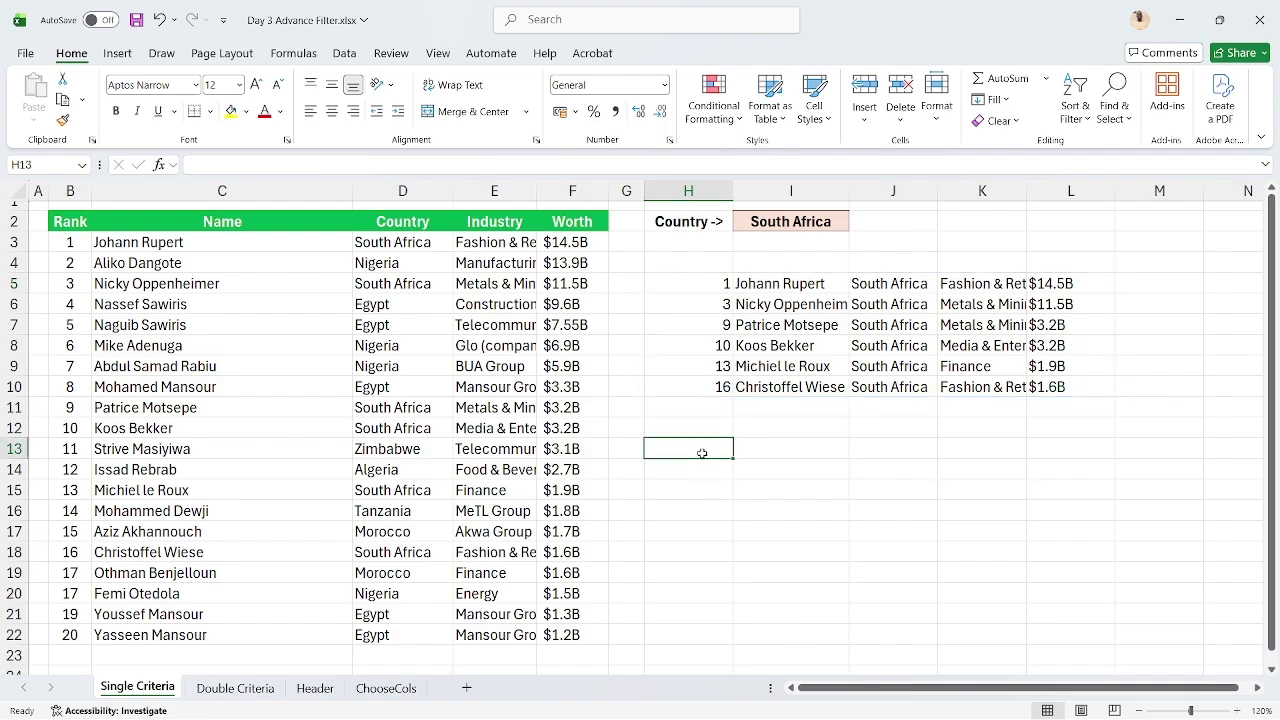
click(341, 55)
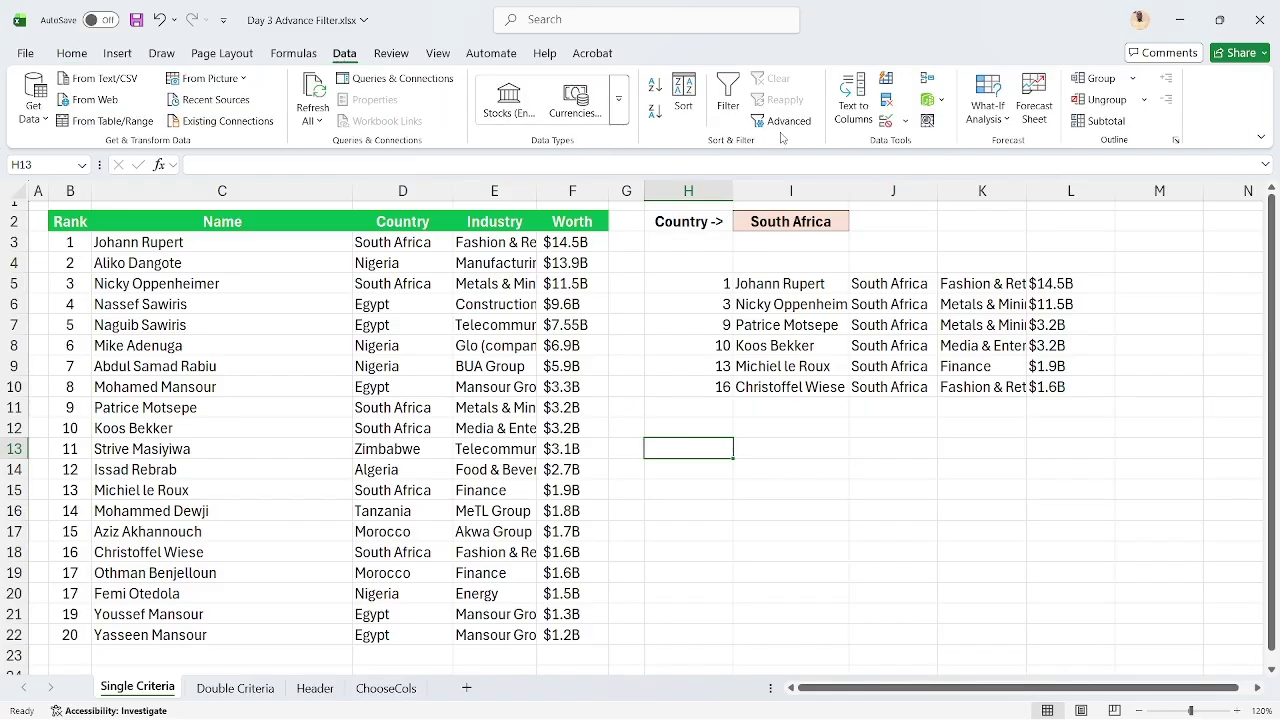
click(782, 124)
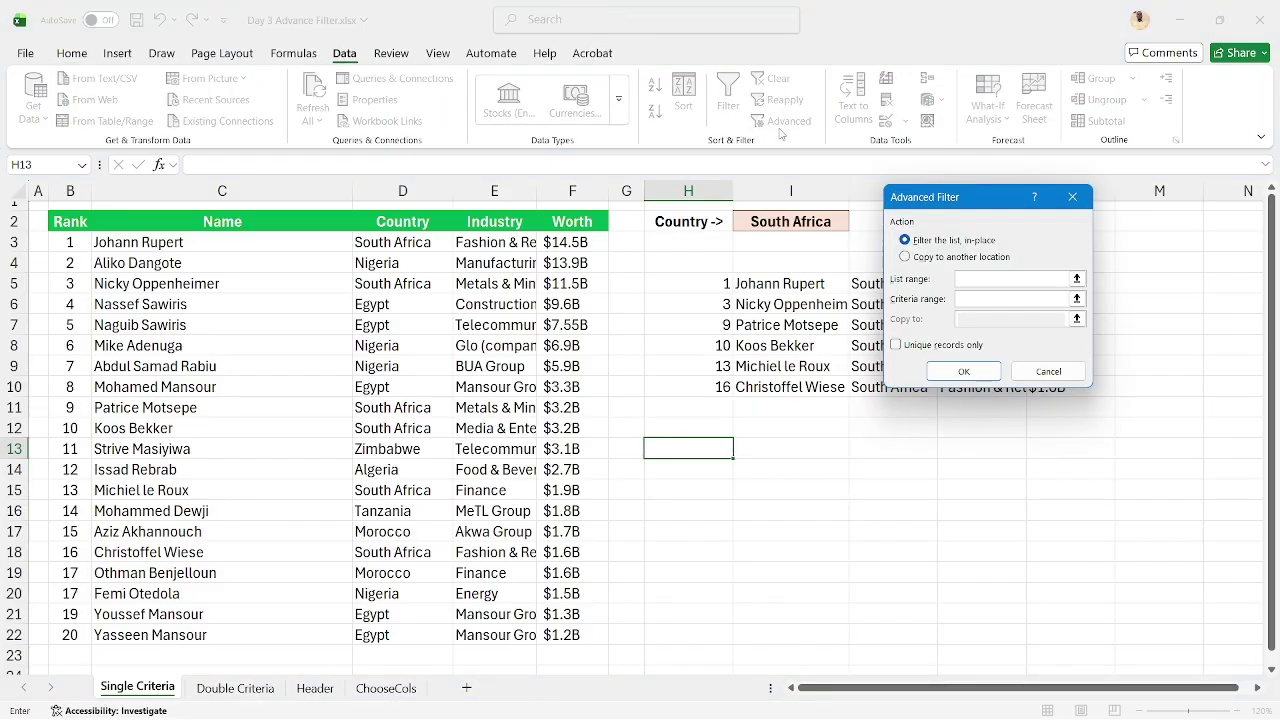
click(1071, 199)
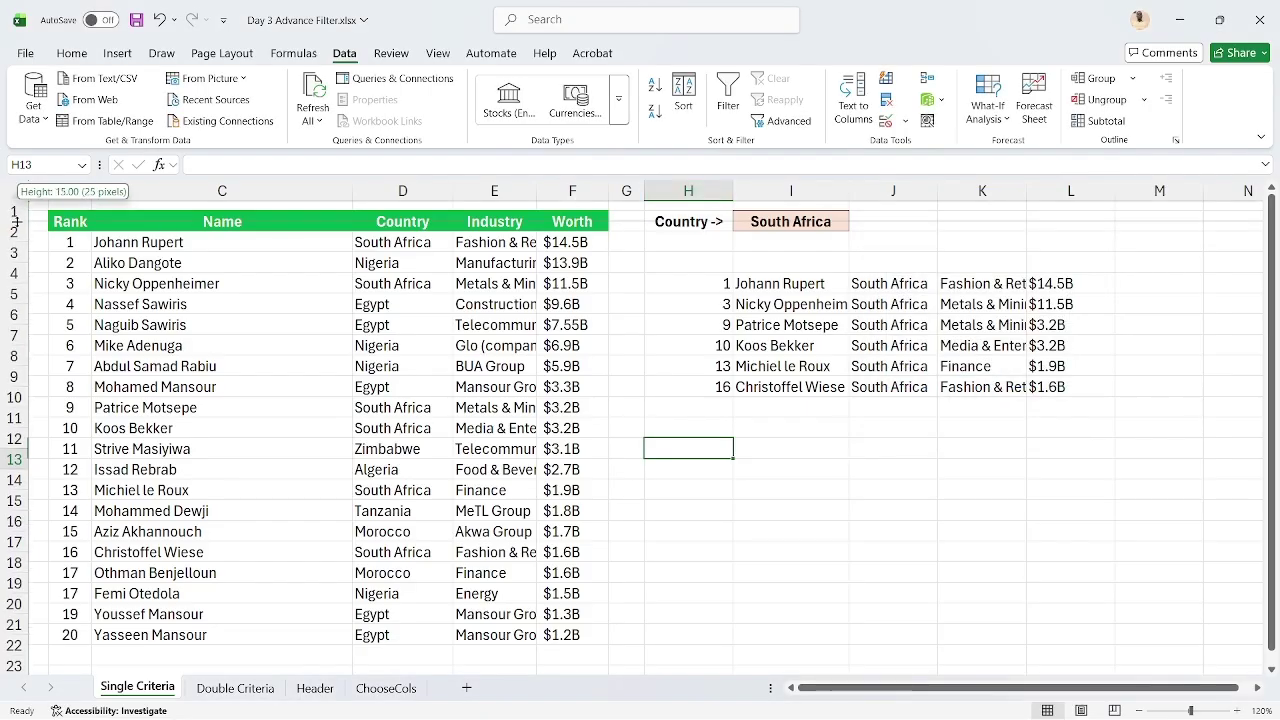
Make row 1 taller and copy the table's Country header from D2 into I1, directly above the South Africa criterion
scroll(20, 222, up, 1)
click(390, 233)
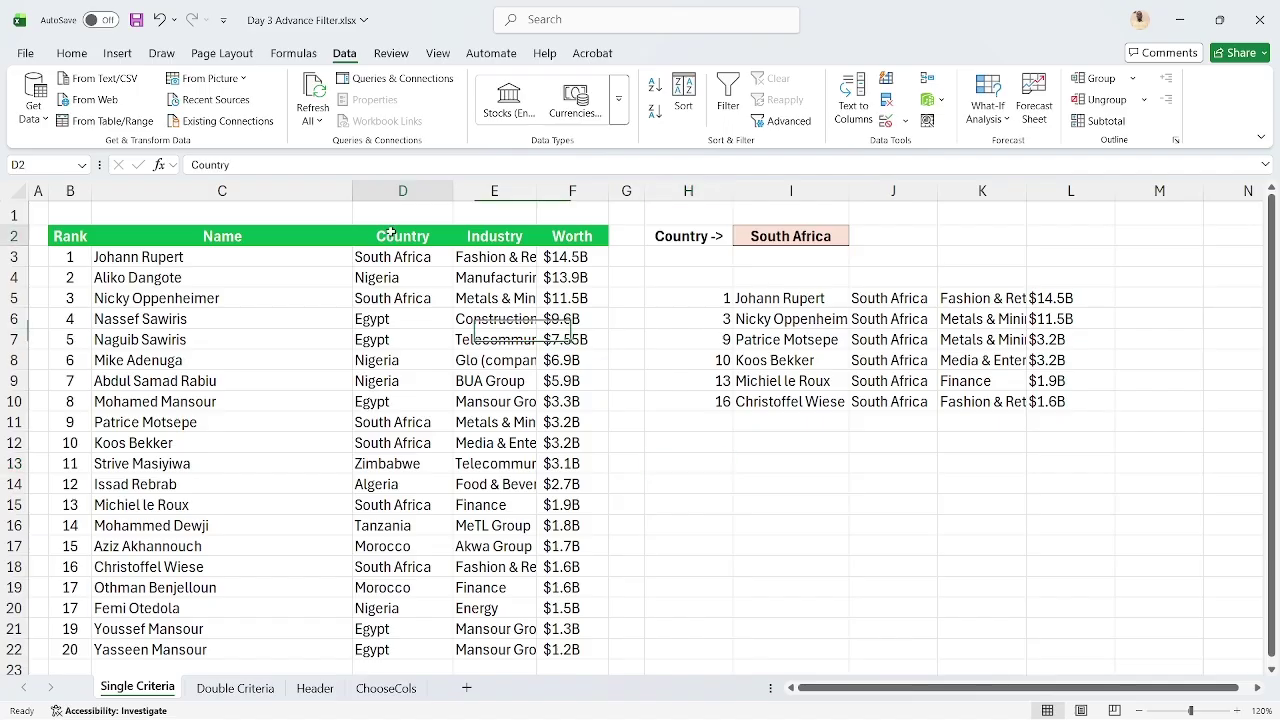
key(ctrl+c)
click(784, 216)
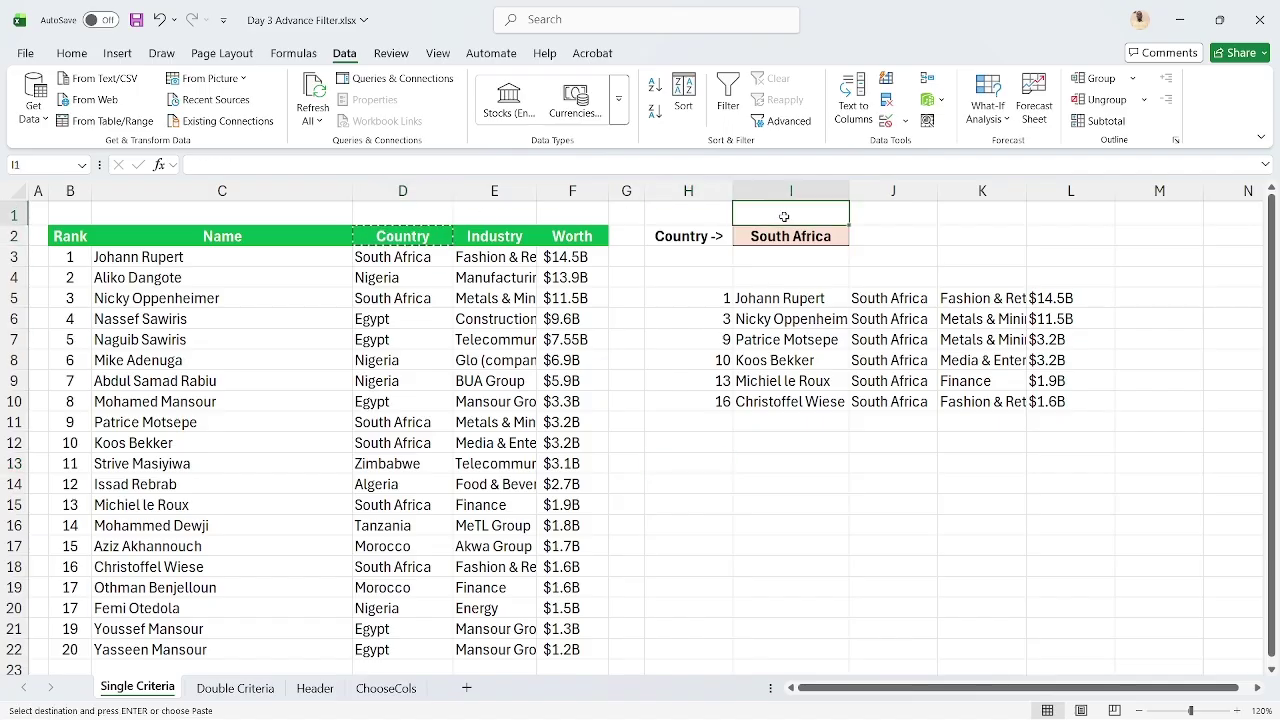
key(ctrl+v)
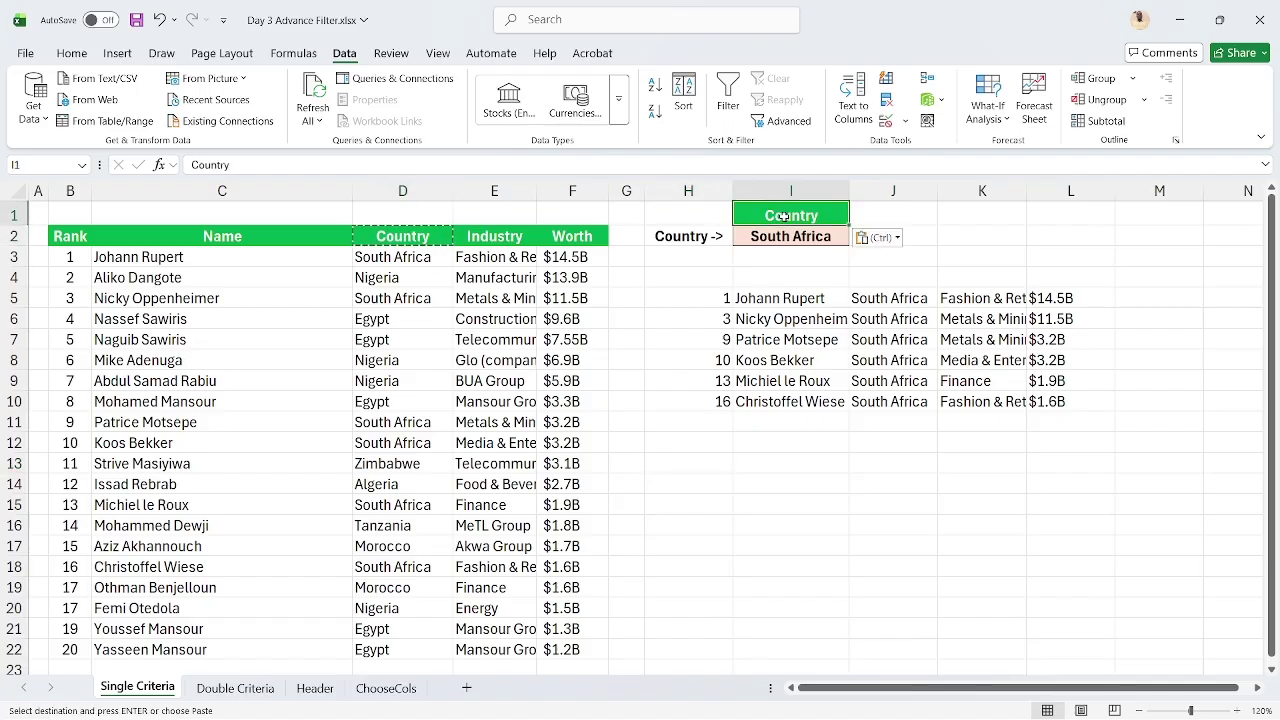
Start an Advanced Filter that copies to another location, with B2:F22 as the list range
click(694, 446)
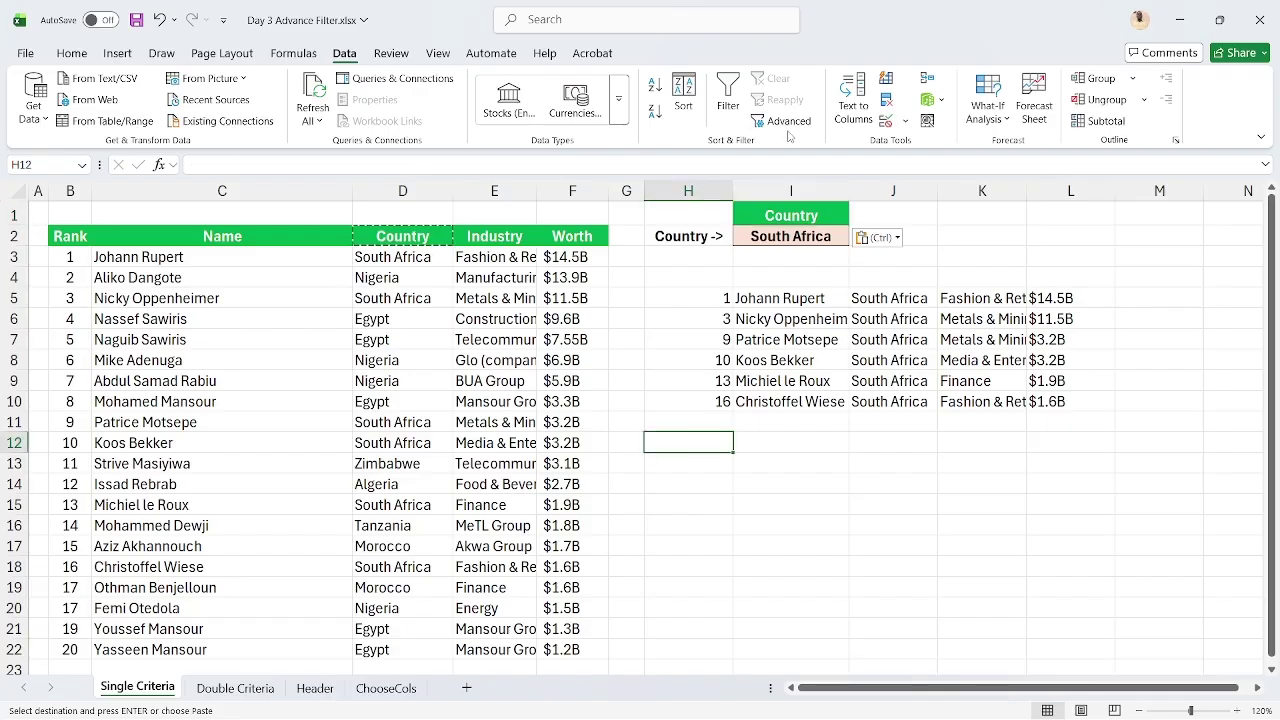
click(786, 124)
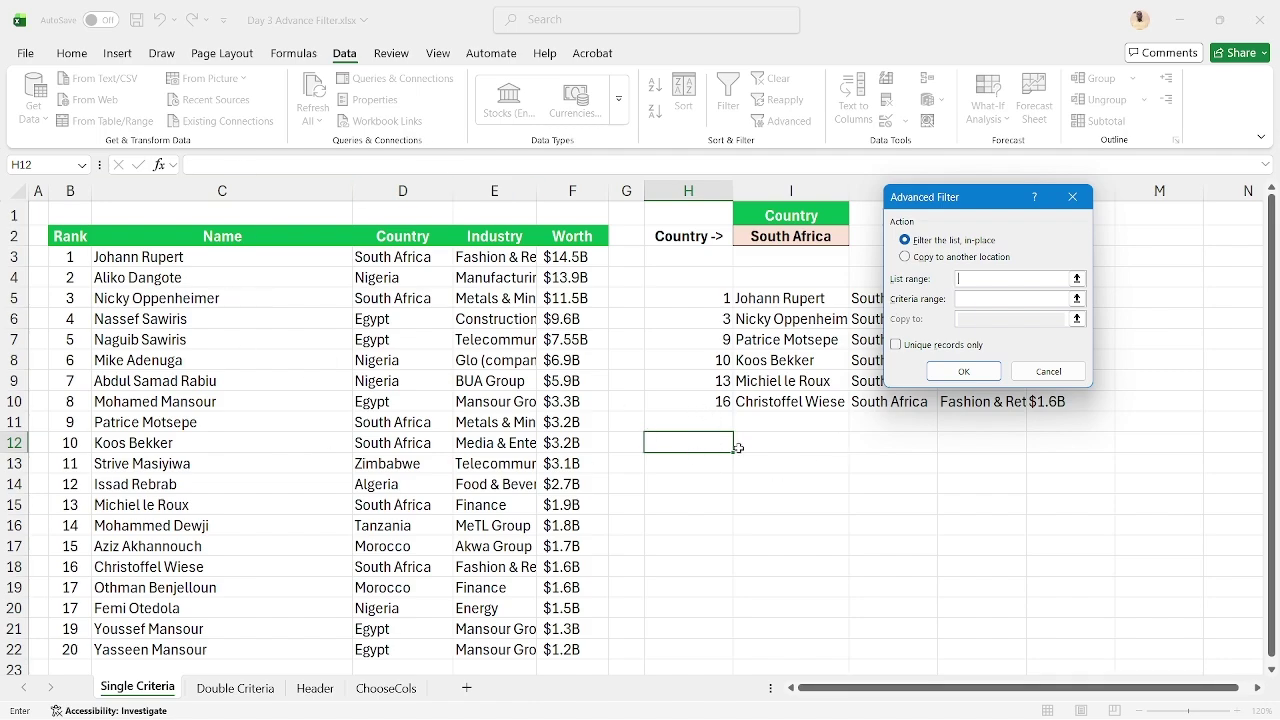
click(906, 257)
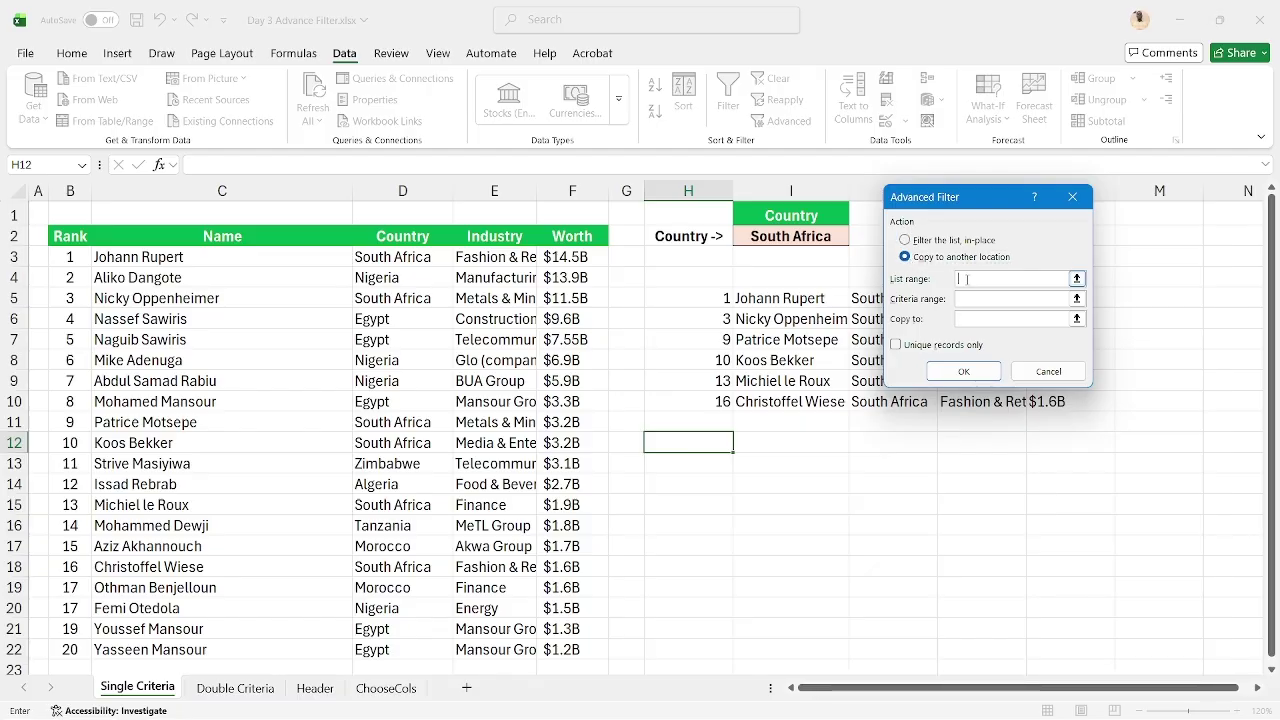
click(79, 240)
key(ctrl+shift+Right)
key(ctrl+shift+Down)
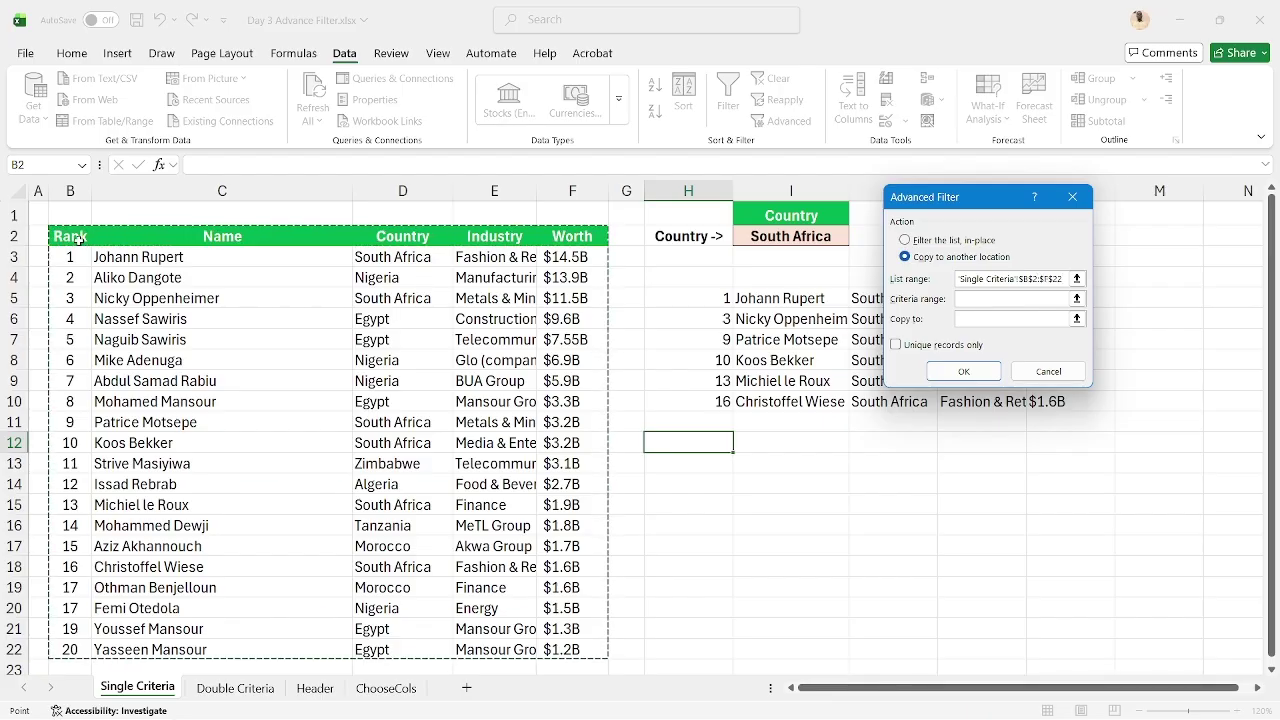
key(Tab)
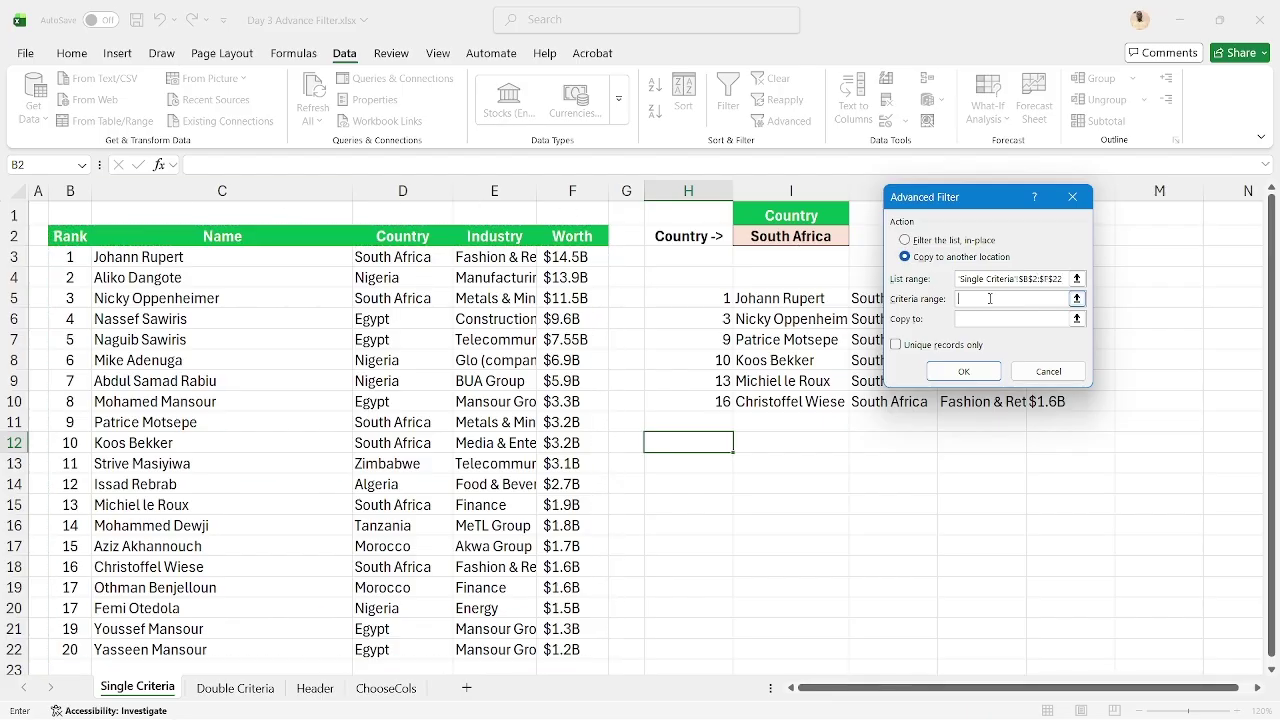
Set the criteria range to I1:I2 and the copy destination to H12, and run the Advanced Filter
click(792, 216)
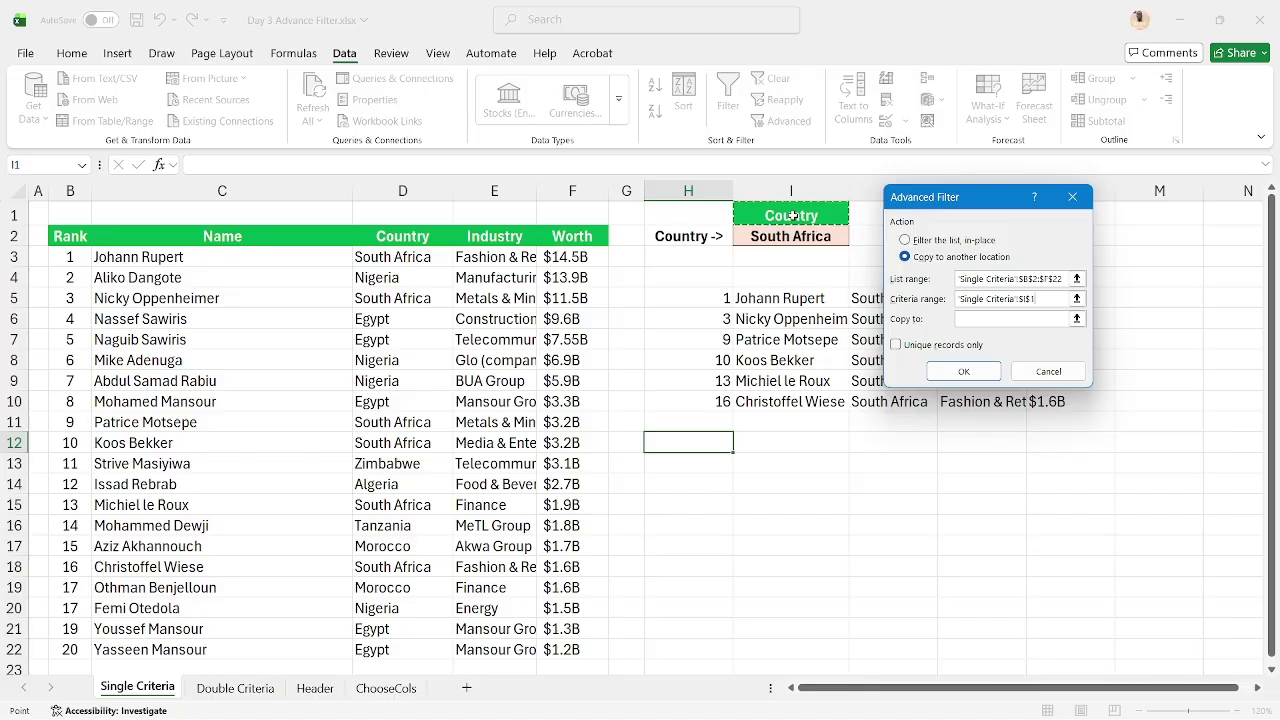
key(shift+Down)
click(964, 320)
click(688, 447)
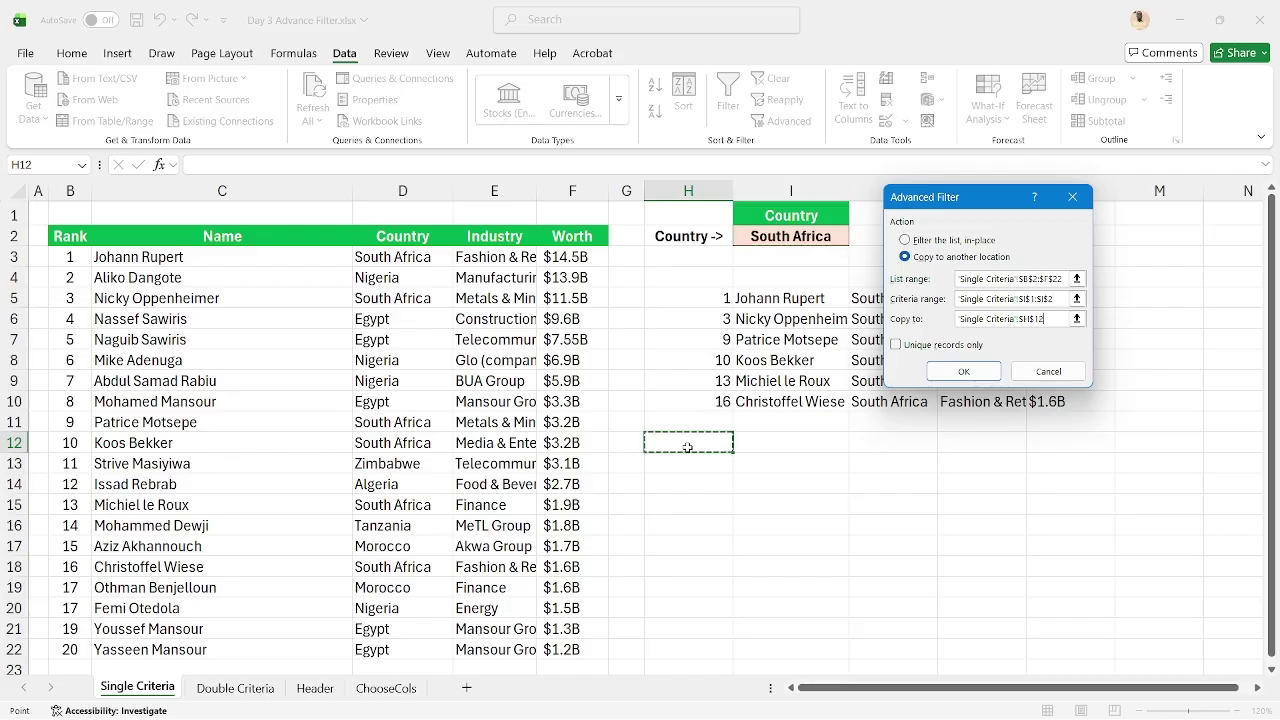
click(940, 376)
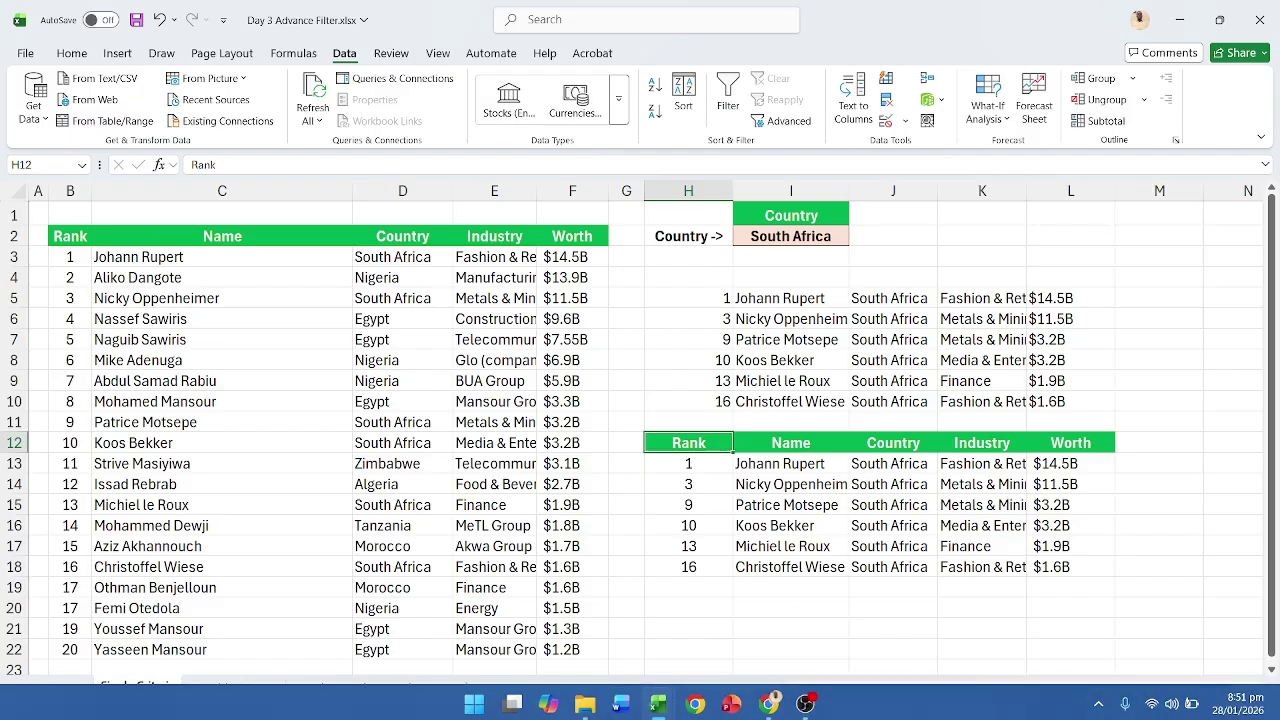
Switch to the Double Criteria sheet and check the country and industry criteria in I2 and I3
click(233, 689)
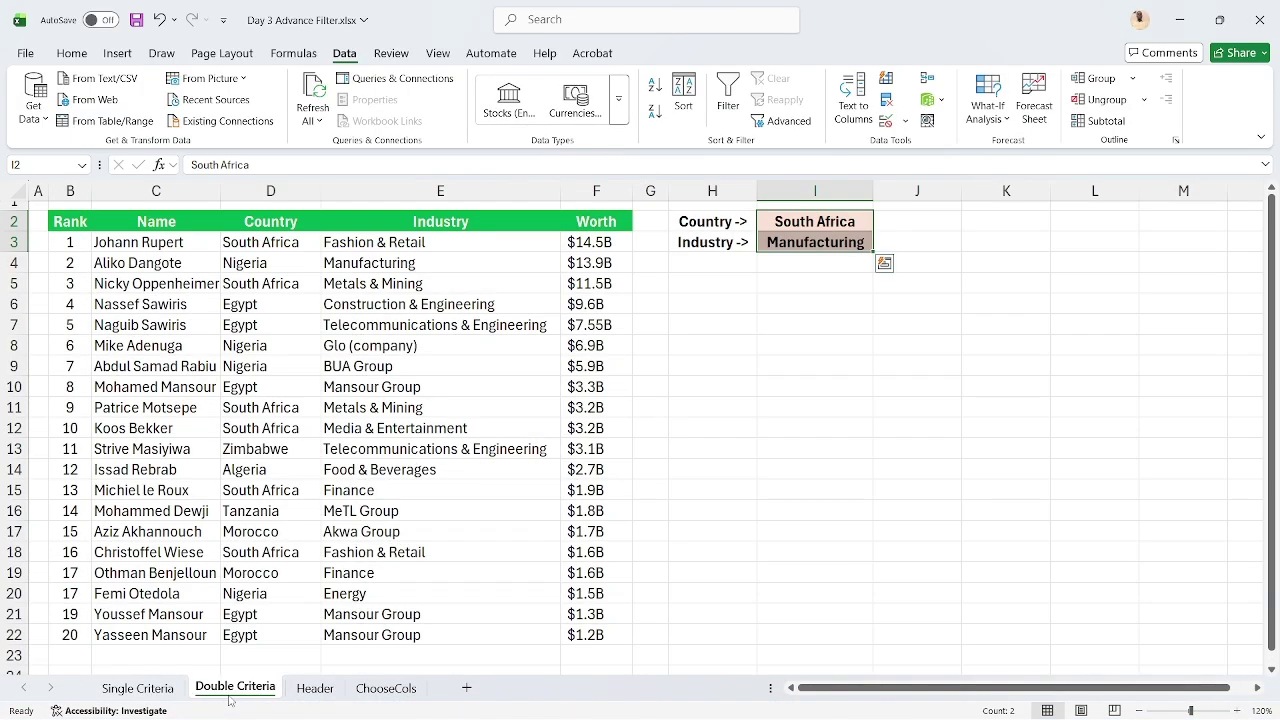
click(789, 305)
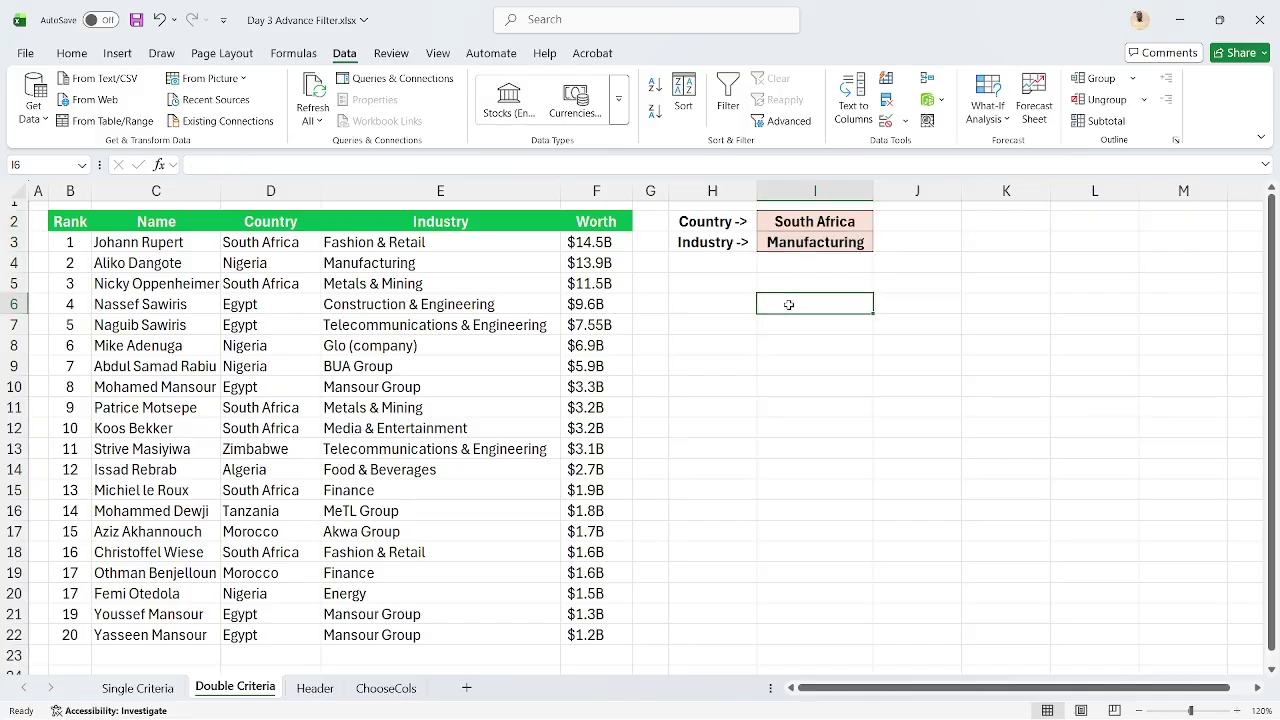
click(792, 226)
click(787, 242)
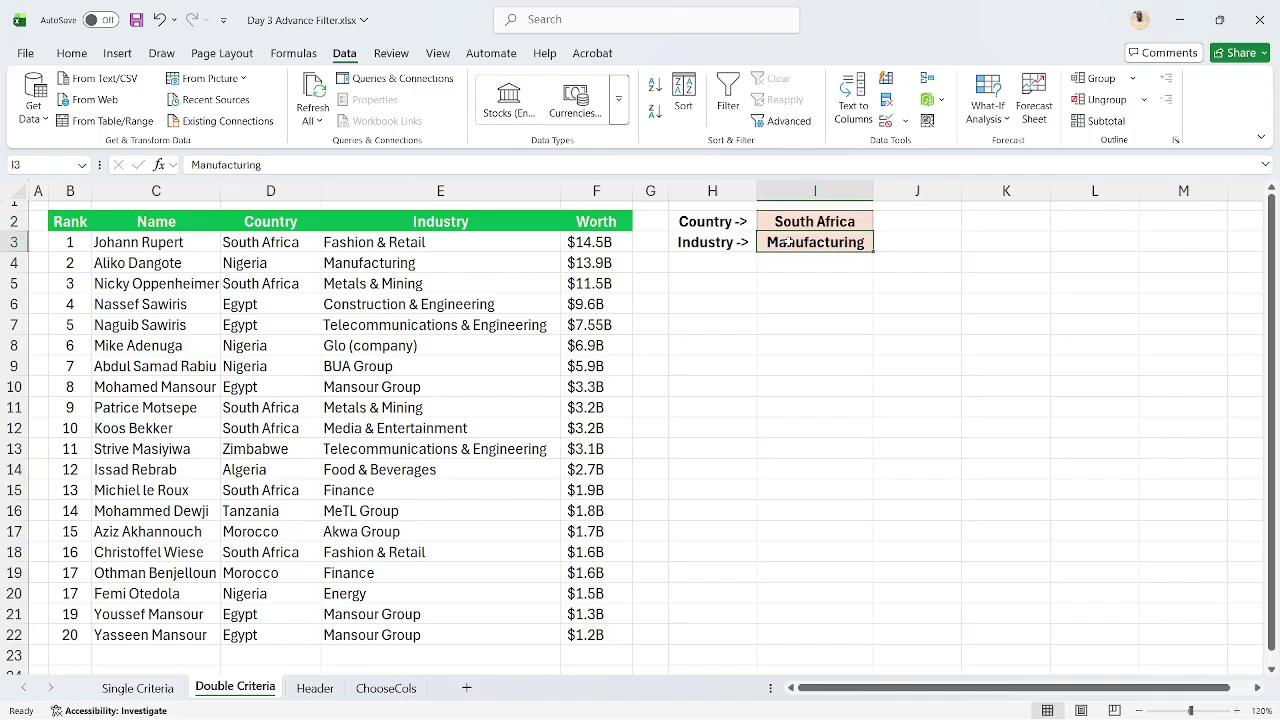
Start a FILTER formula in H6 with the full table B2:F22 as the array
click(707, 292)
click(703, 301)
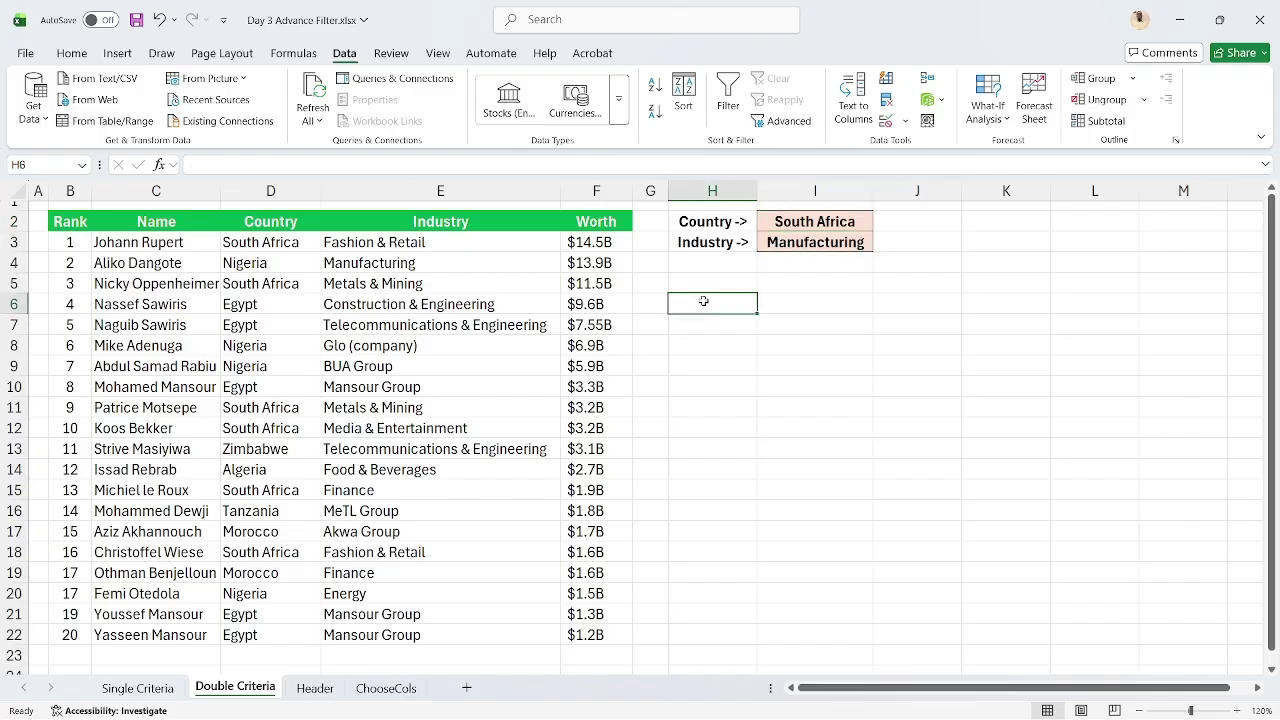
text(=FILTER()
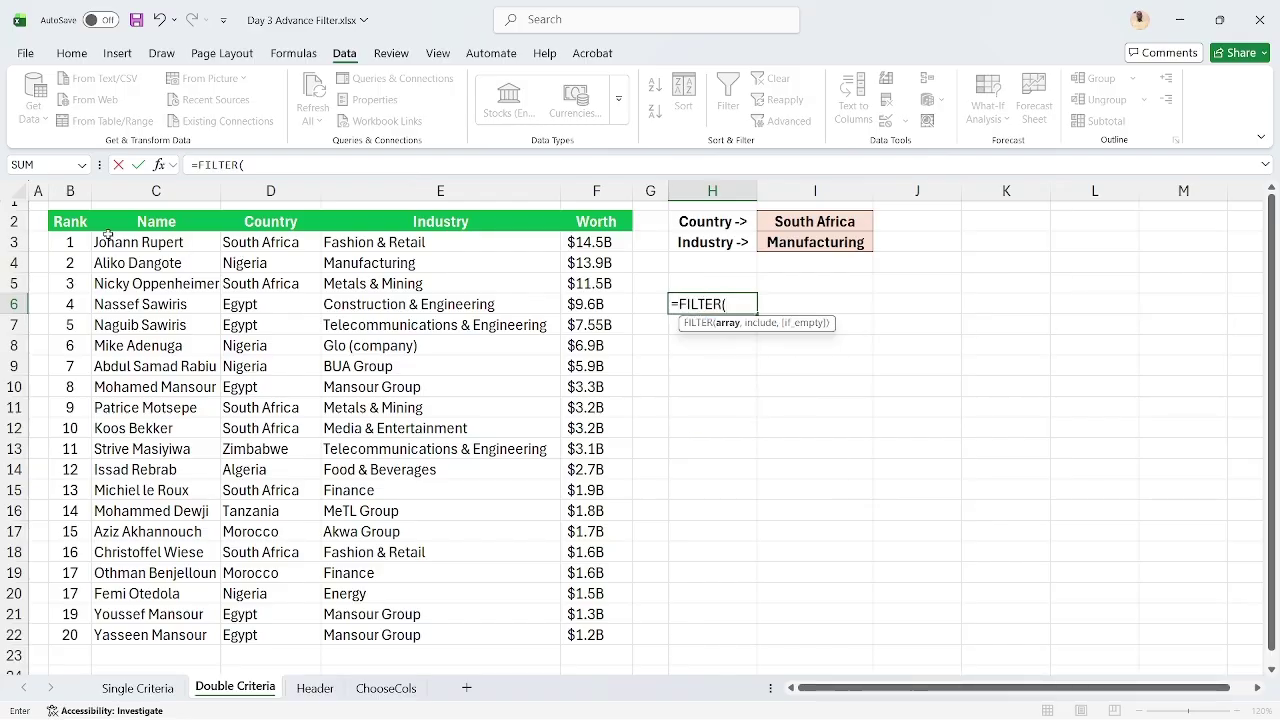
click(88, 224)
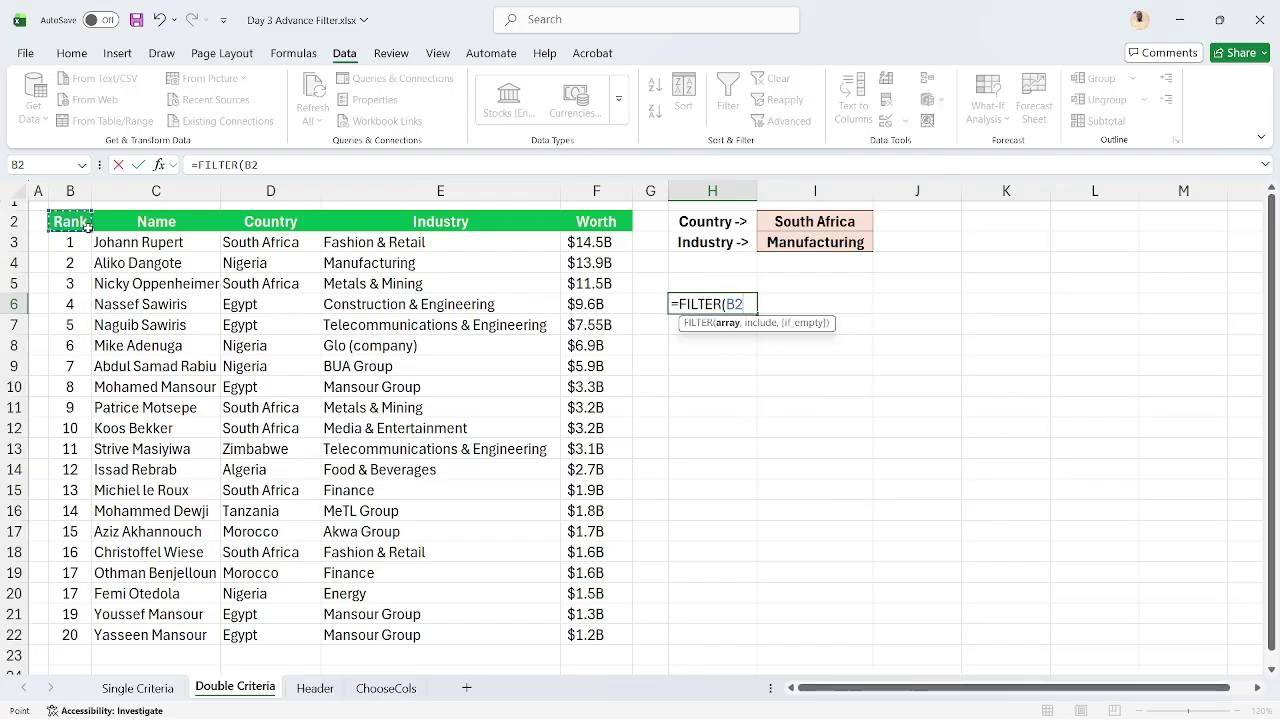
key(ctrl+shift+Right)
key(ctrl+shift+Down)
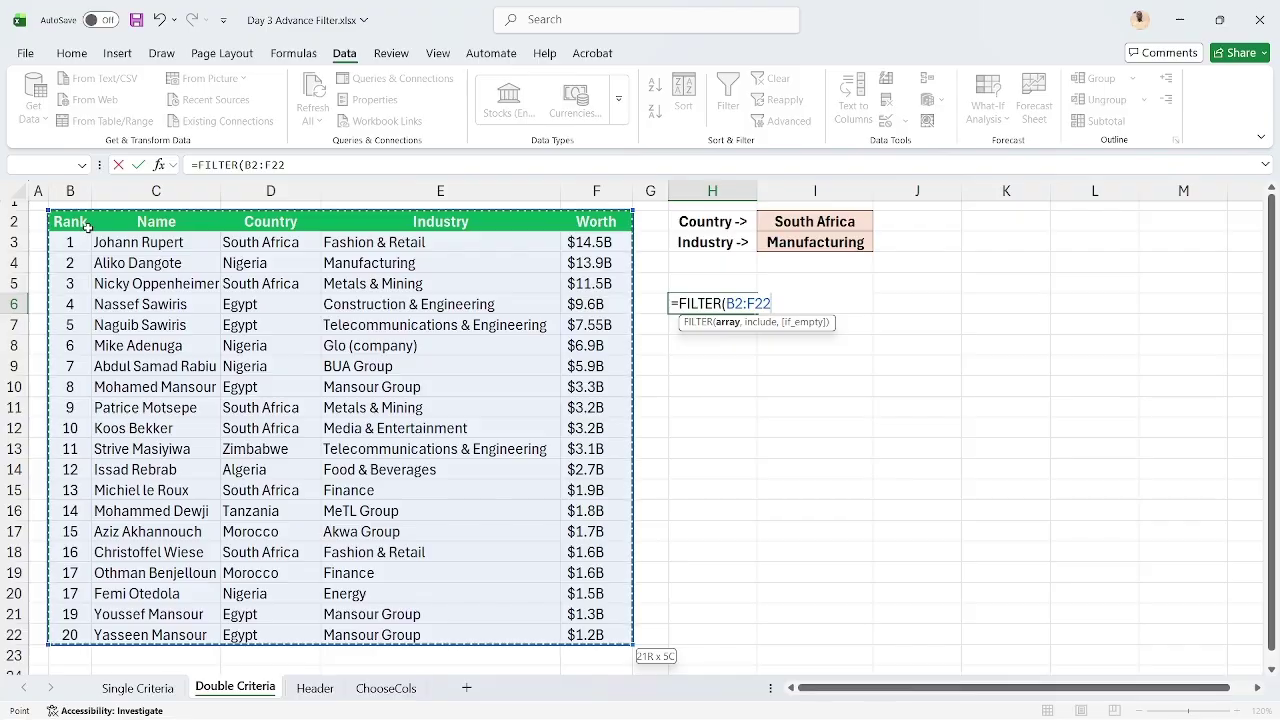
text(,)
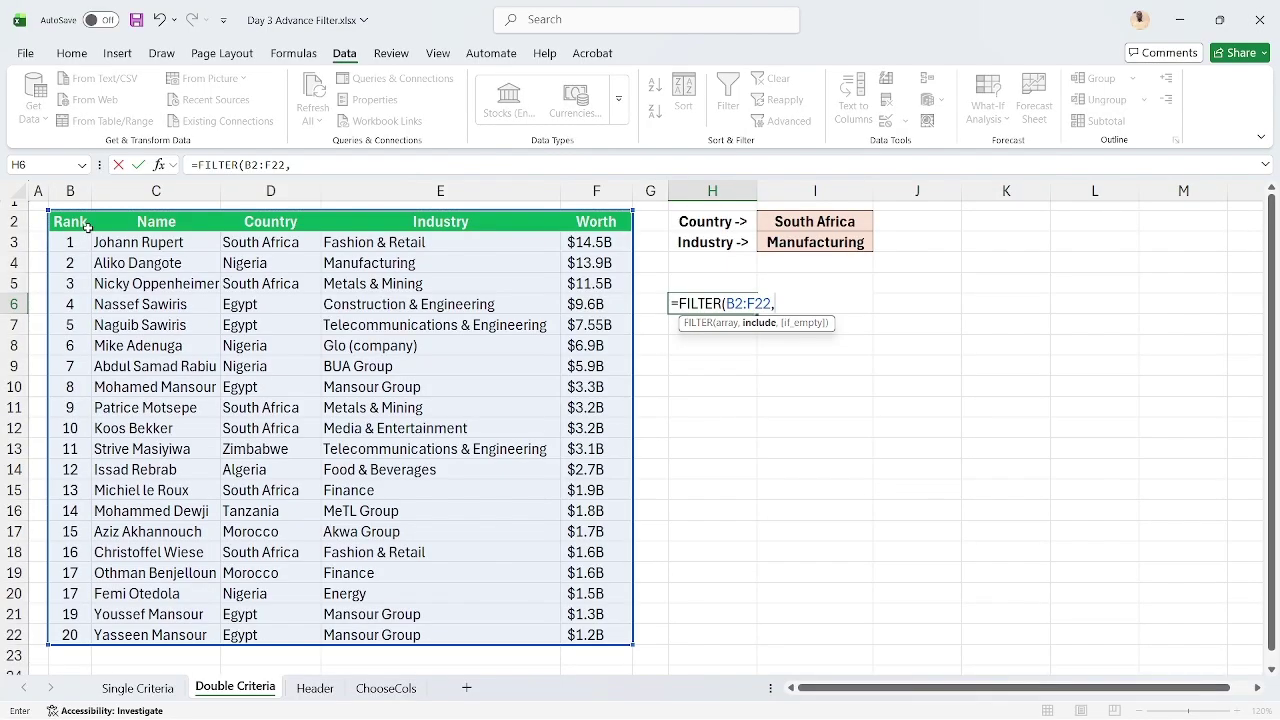
Add the country condition D2:D22=I2 as the formula's include argument
click(262, 226)
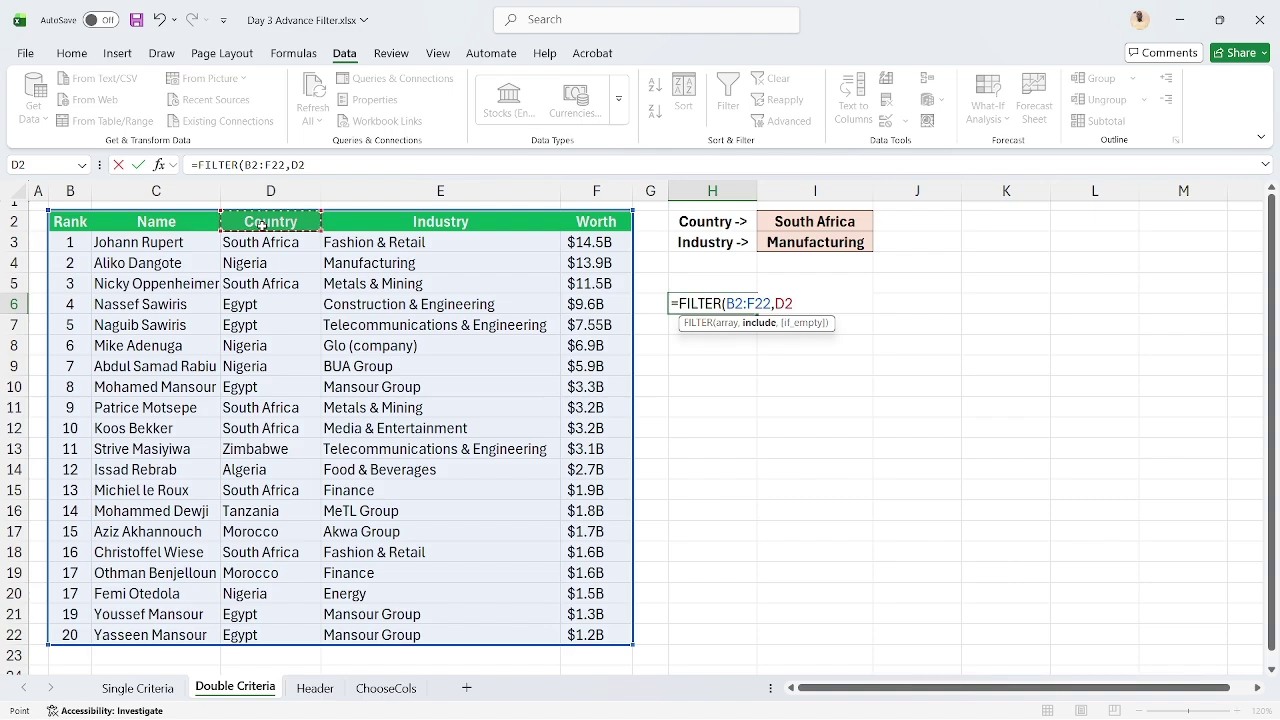
key(ctrl+shift+Down)
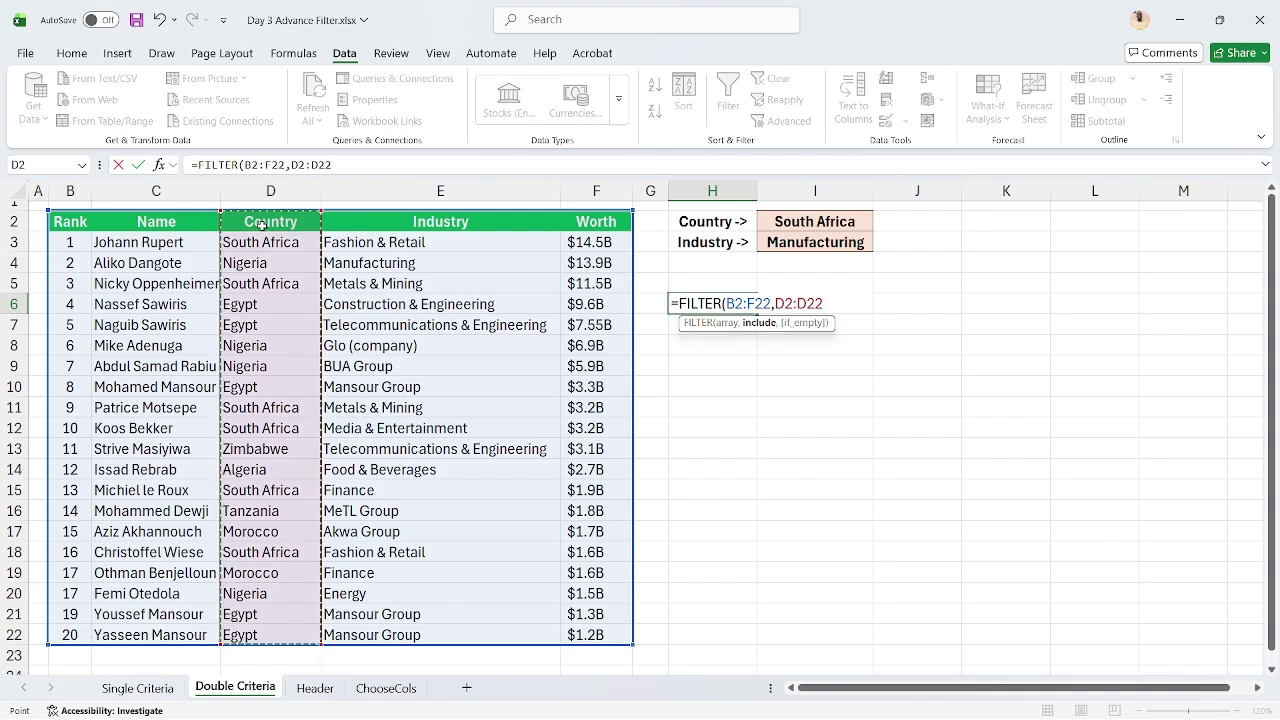
text(=)
click(788, 222)
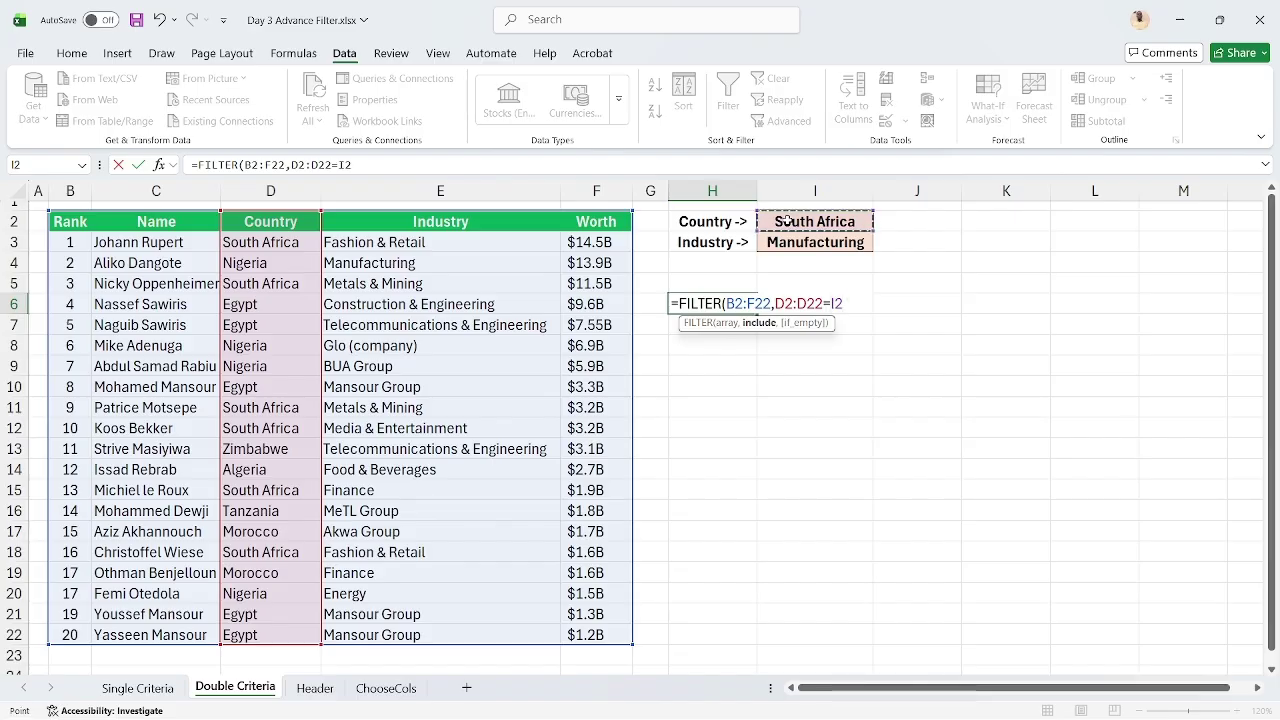
Append the industry condition E2:E22=I3 with a plus sign and enter the FILTER formula
text(+)
click(432, 221)
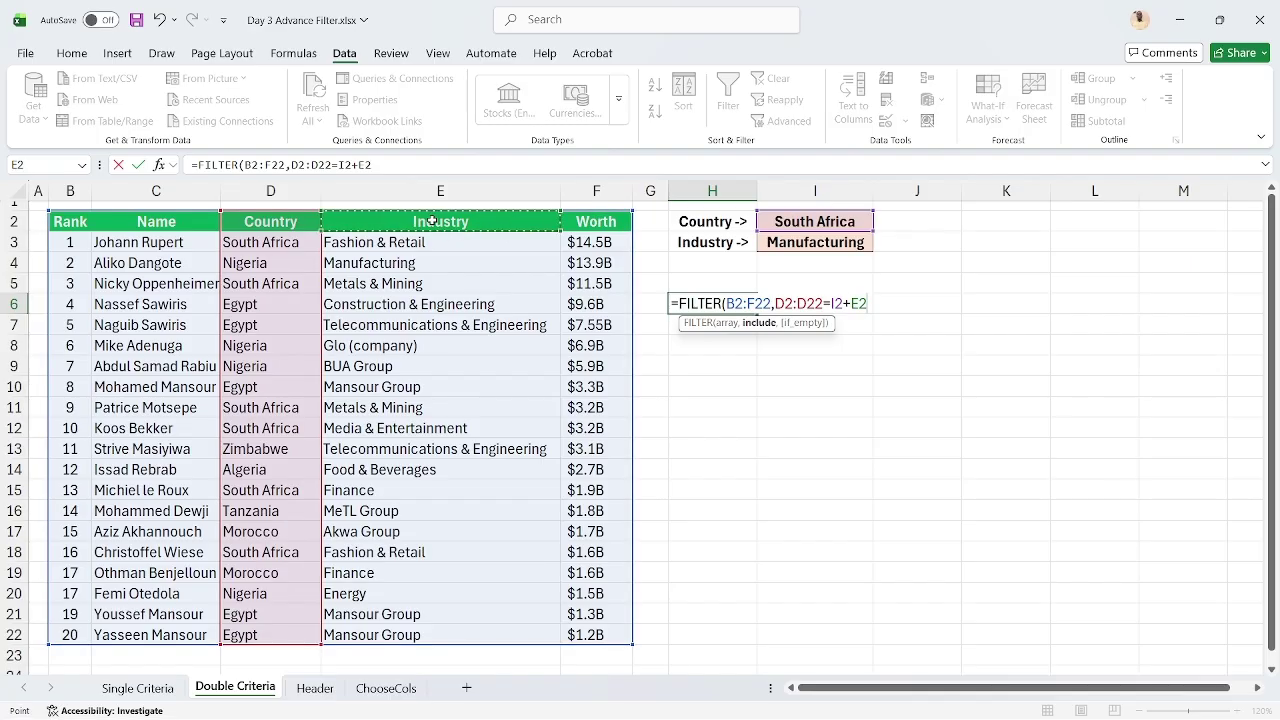
key(ctrl+shift+Down)
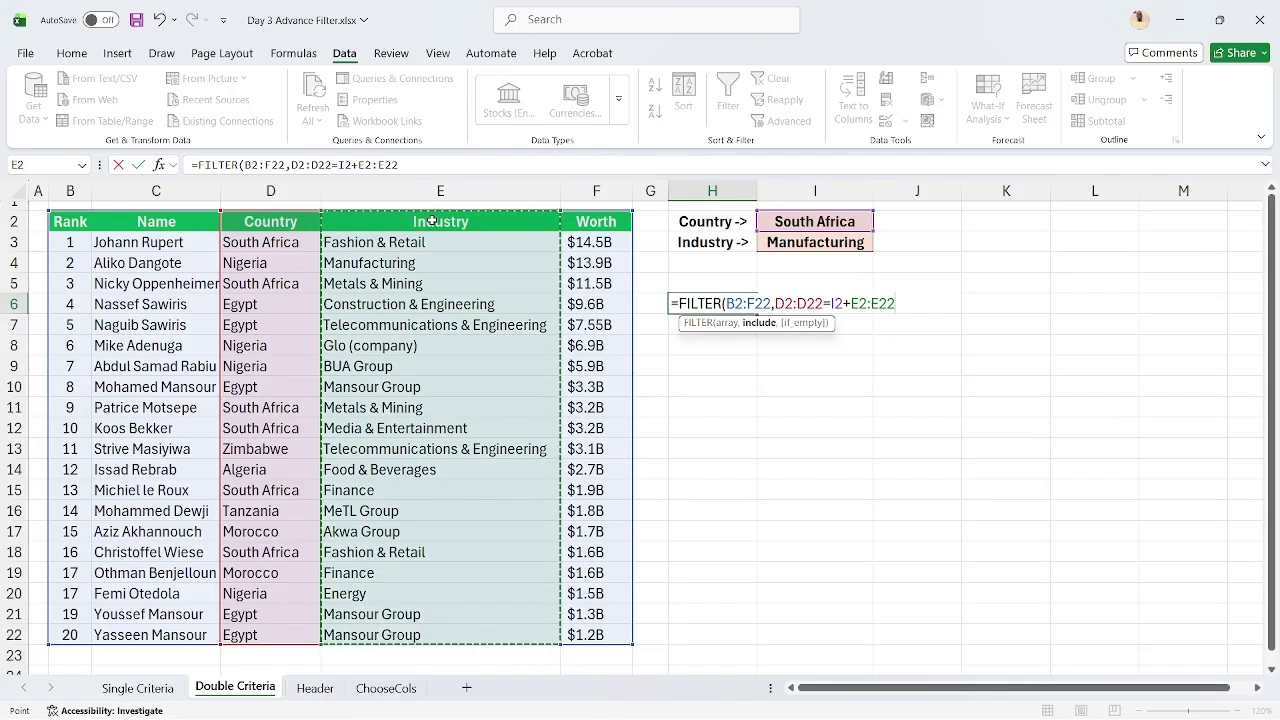
text(=)
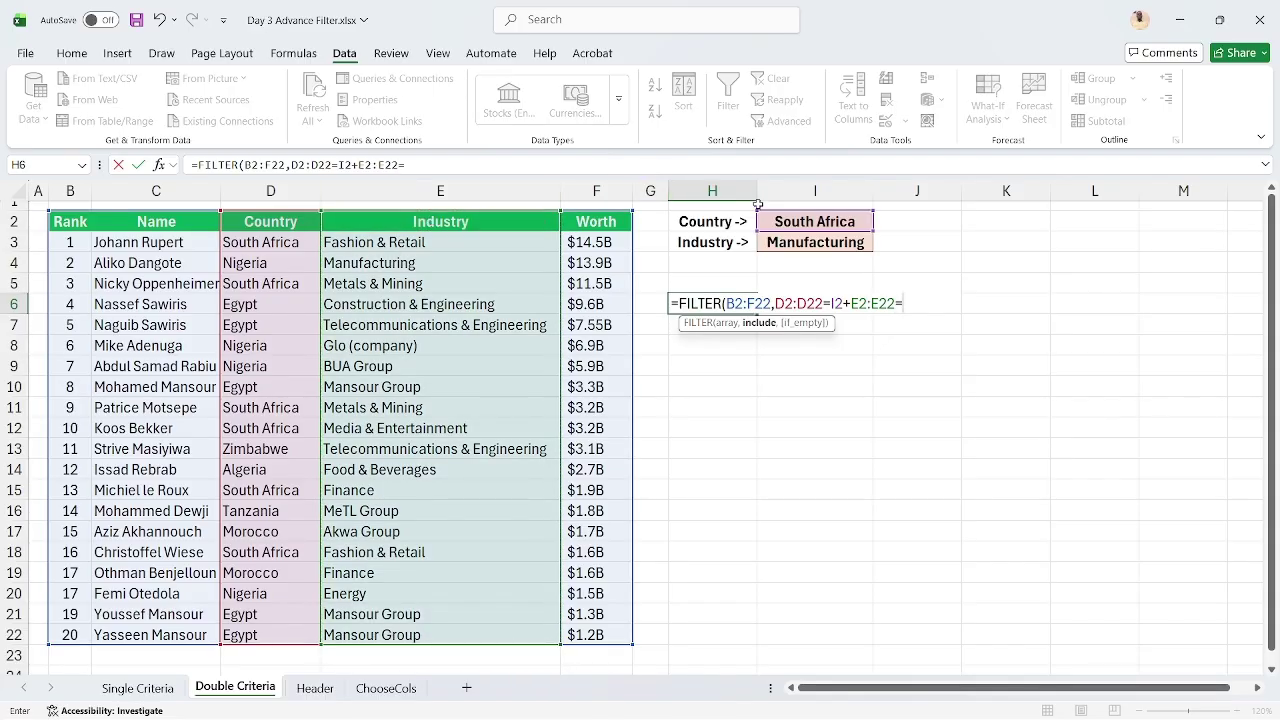
click(789, 240)
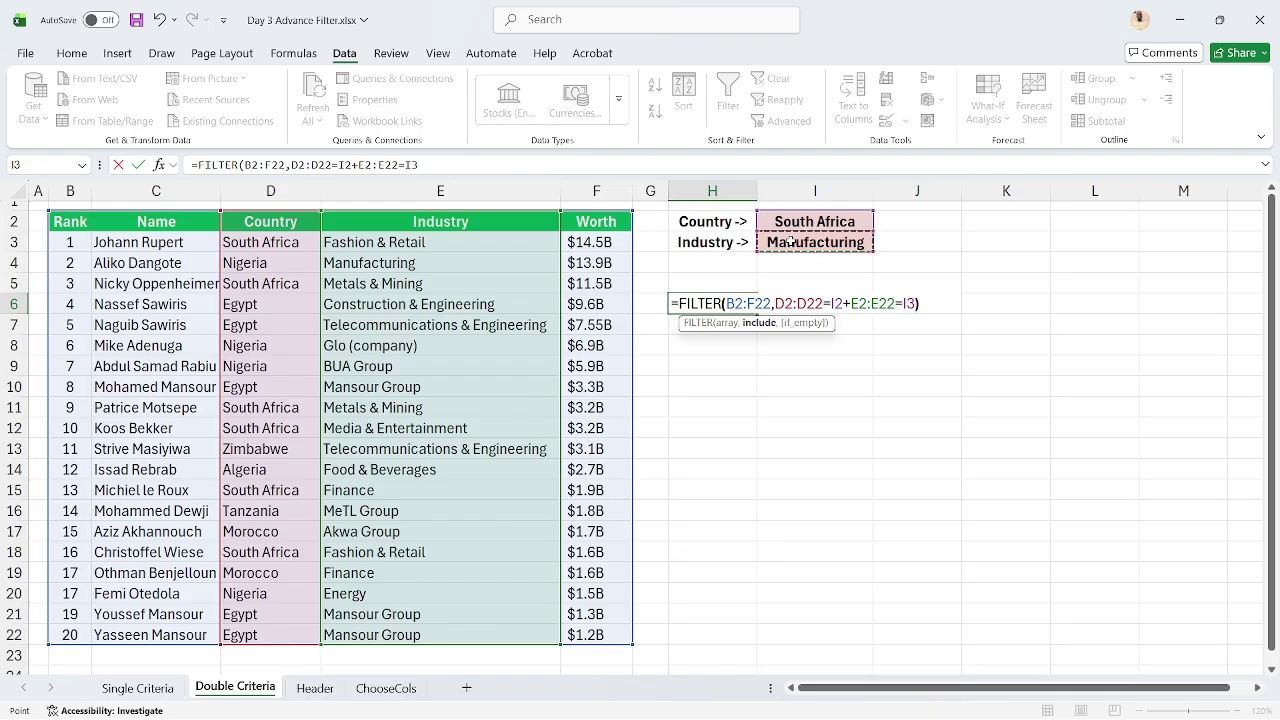
key(Return)
Enclose each condition of the H6 formula in its own parentheses, as (D2:D22=I2)+(E2:E22=I3)
key(Up)
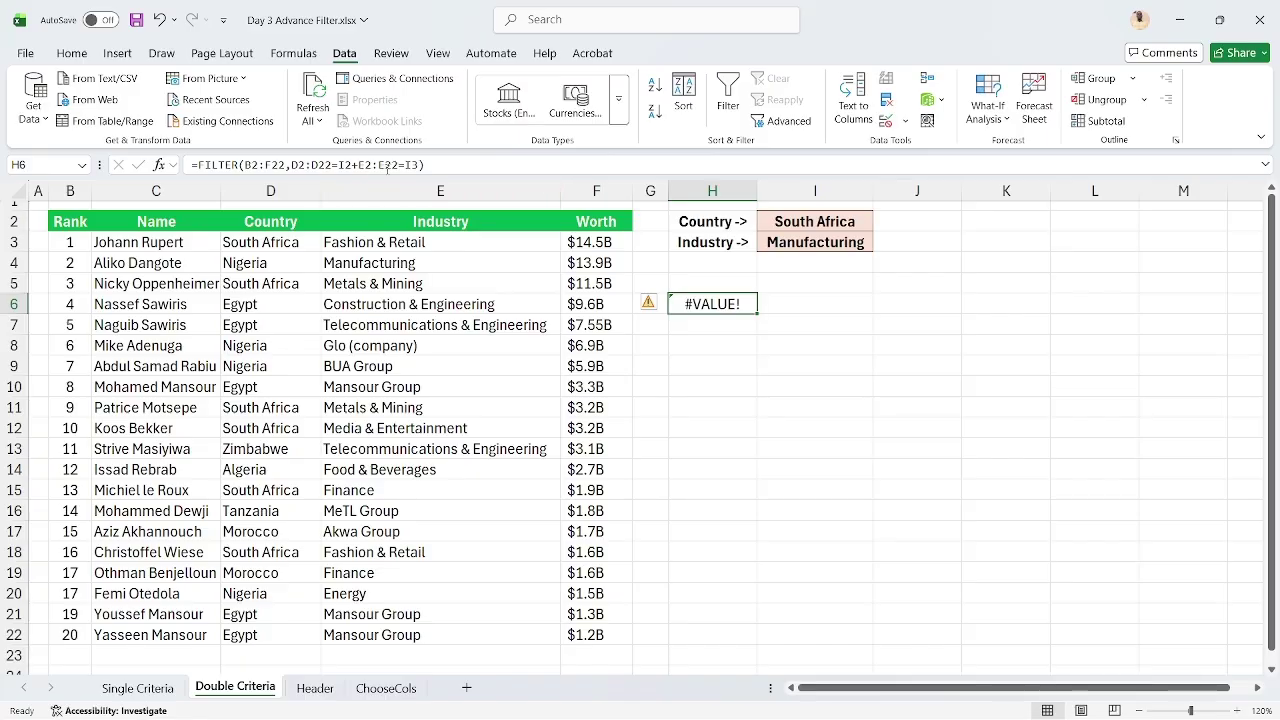
click(359, 164)
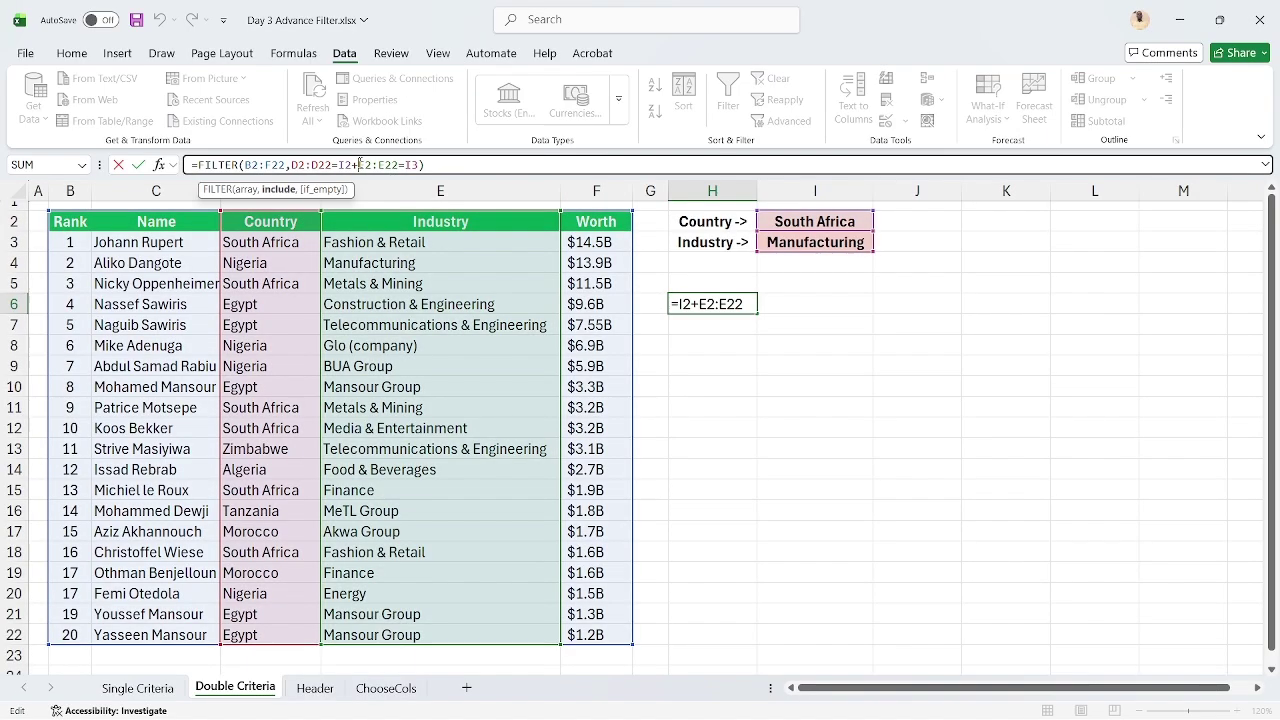
text(()
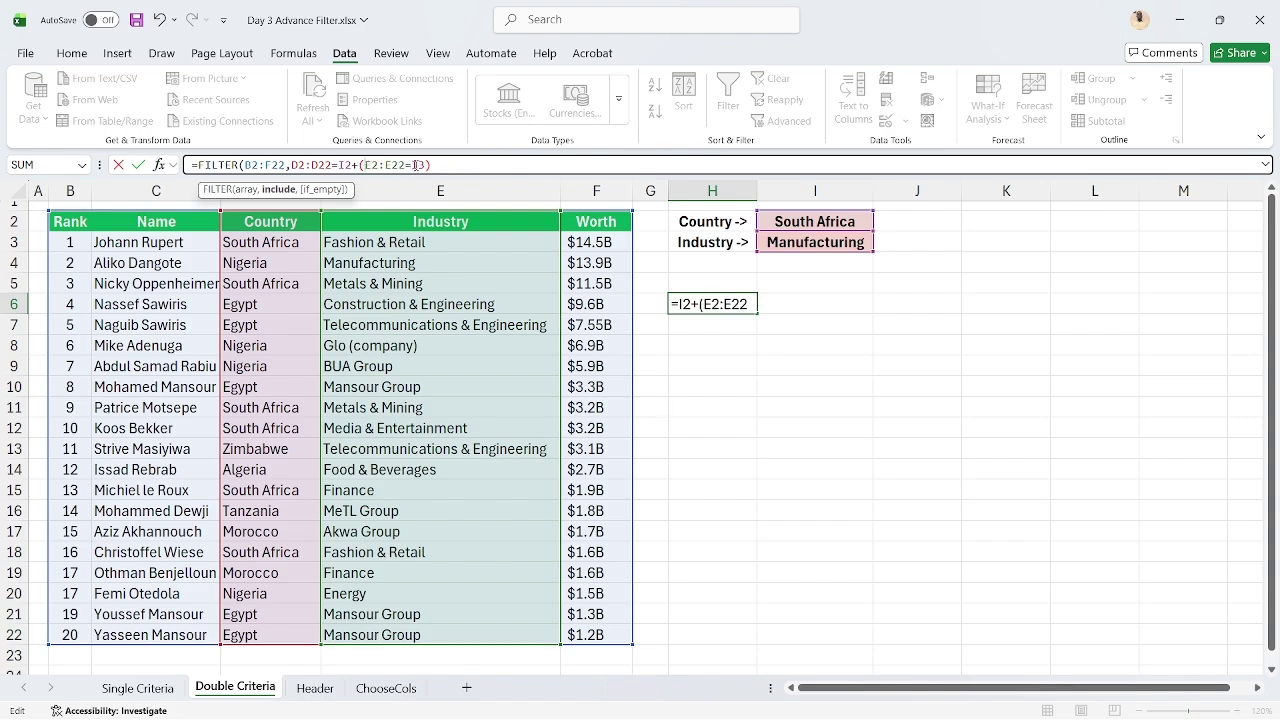
click(428, 165)
text())
click(294, 165)
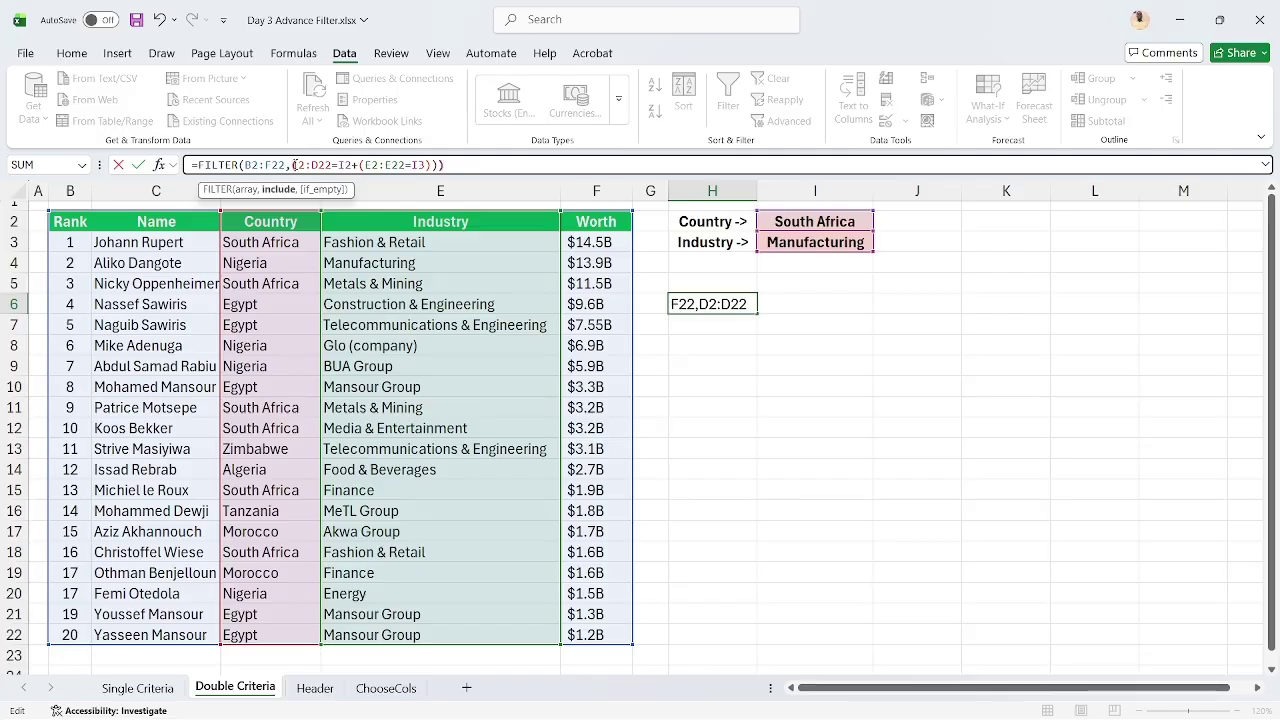
text(()
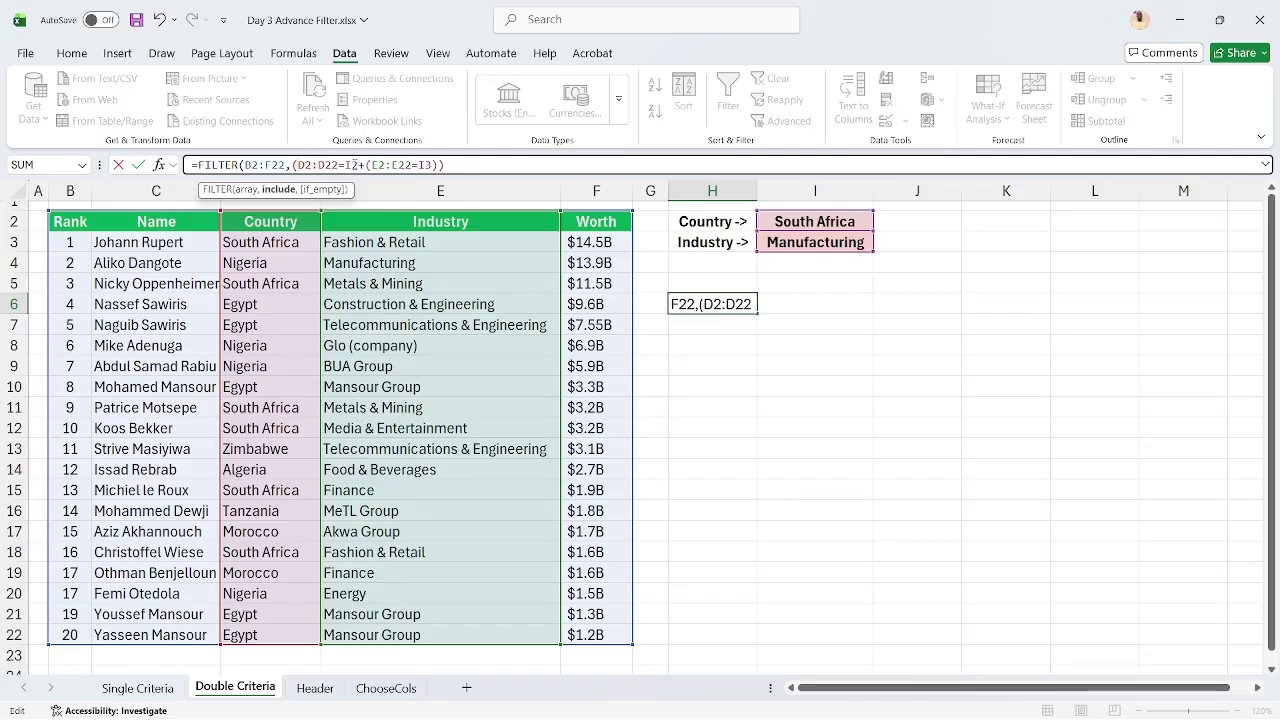
click(357, 165)
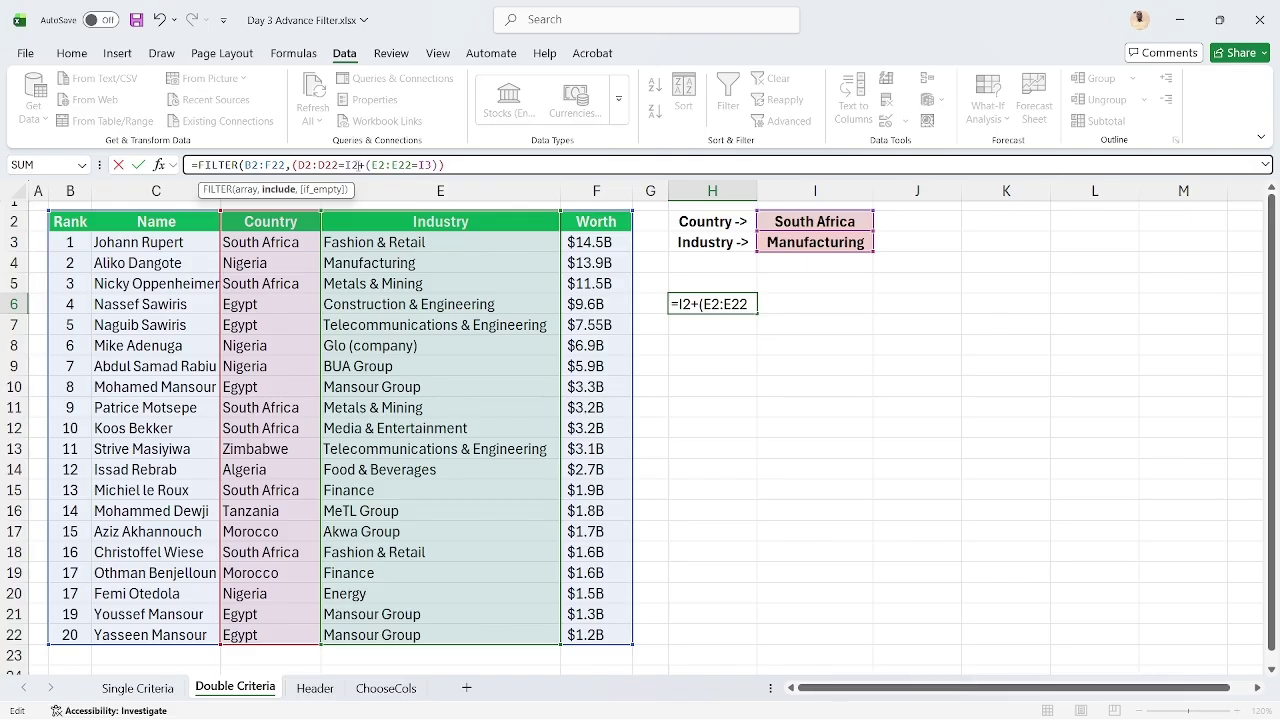
key(Return)
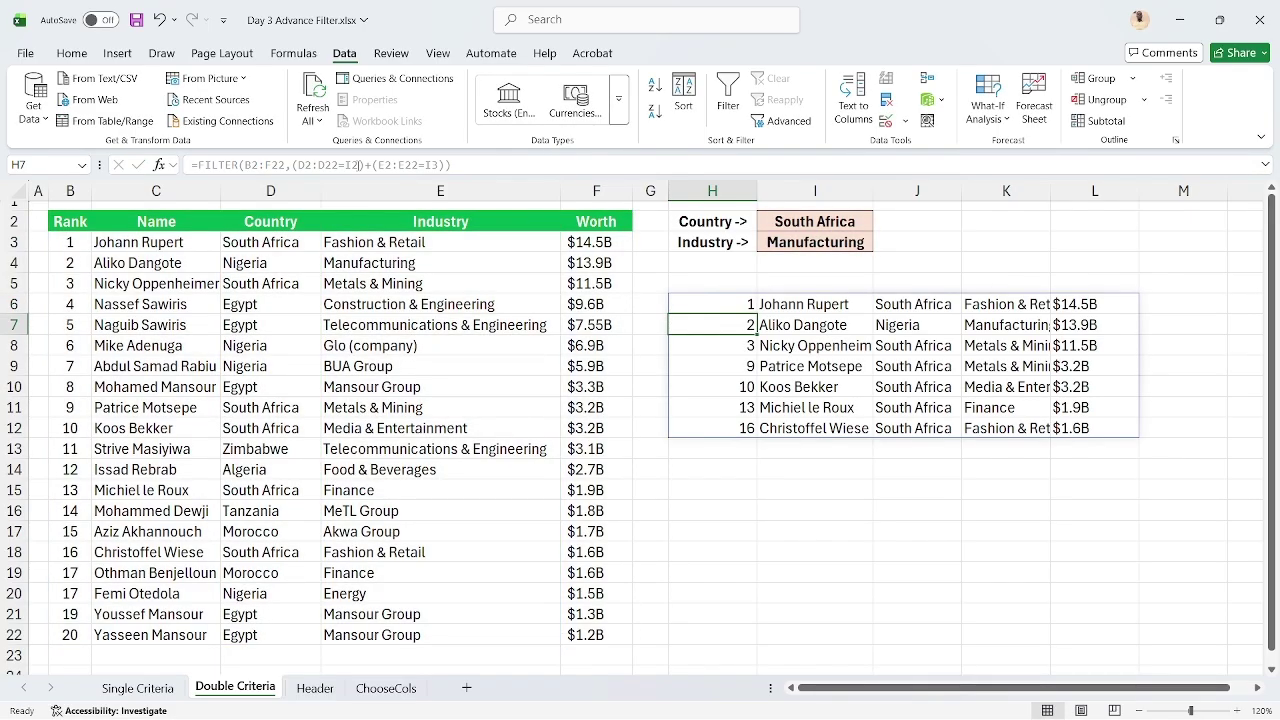
Try joining the two conditions in the H6 formula with & instead of the plus sign
key(Up)
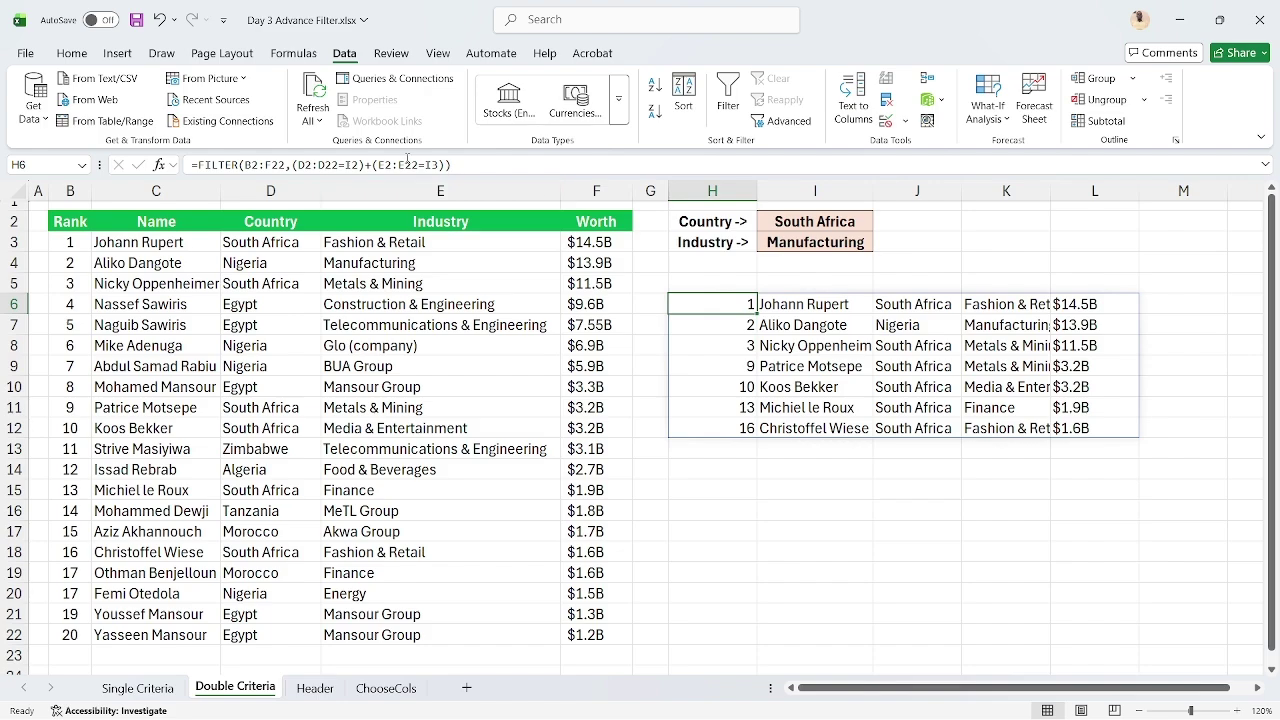
click(371, 164)
key(BackSpace)
text(&)
key(Return)
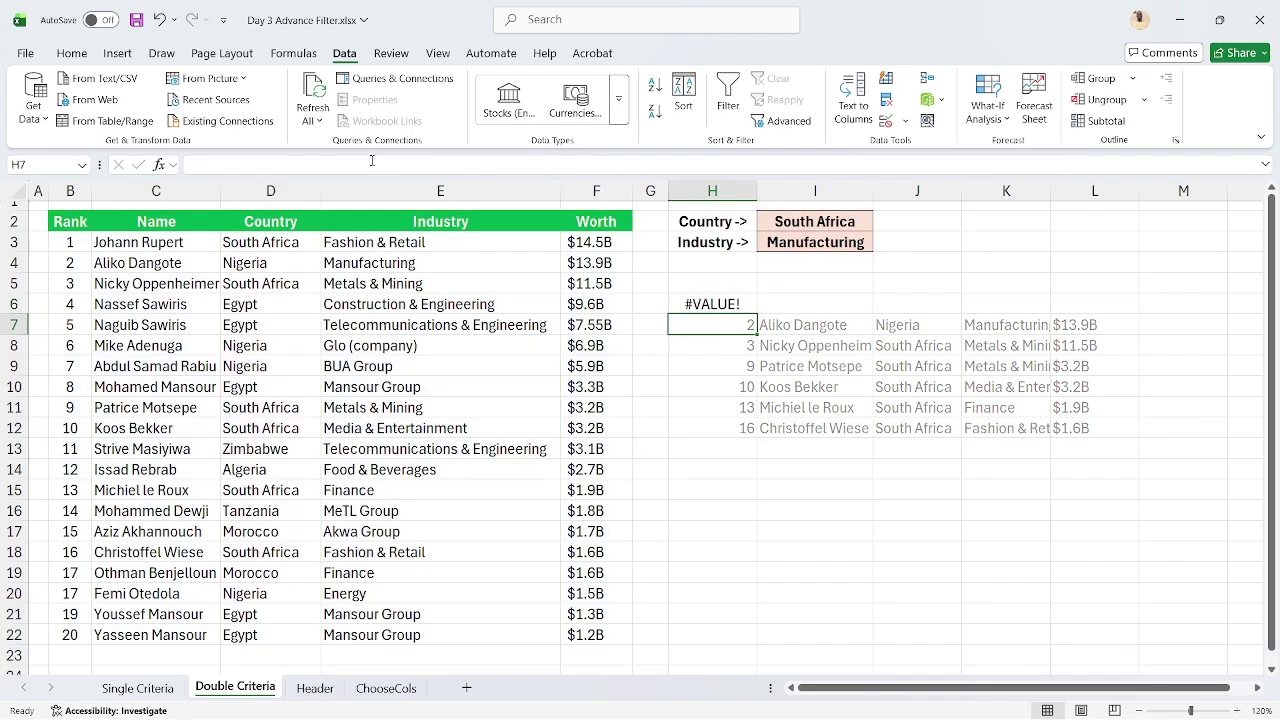
Try joining the two FILTER conditions in H6 with the * operator
key(Up)
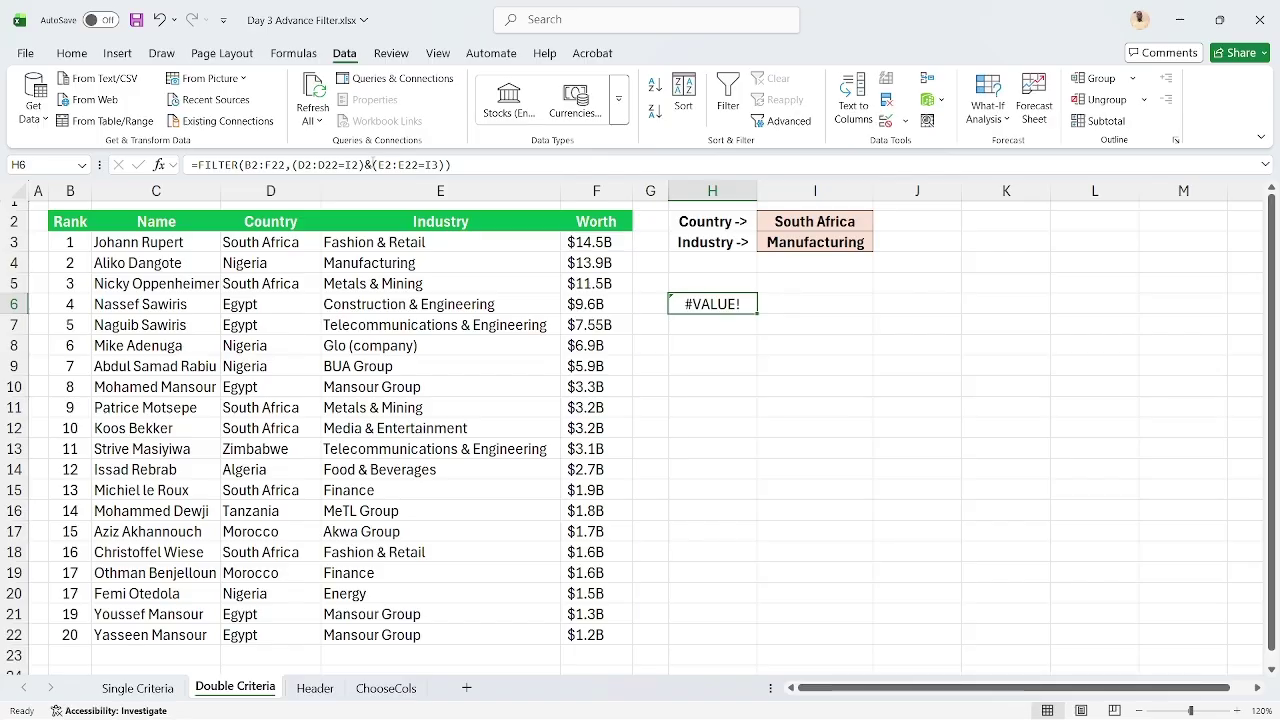
click(371, 164)
key(BackSpace)
text(*)
key(Return)
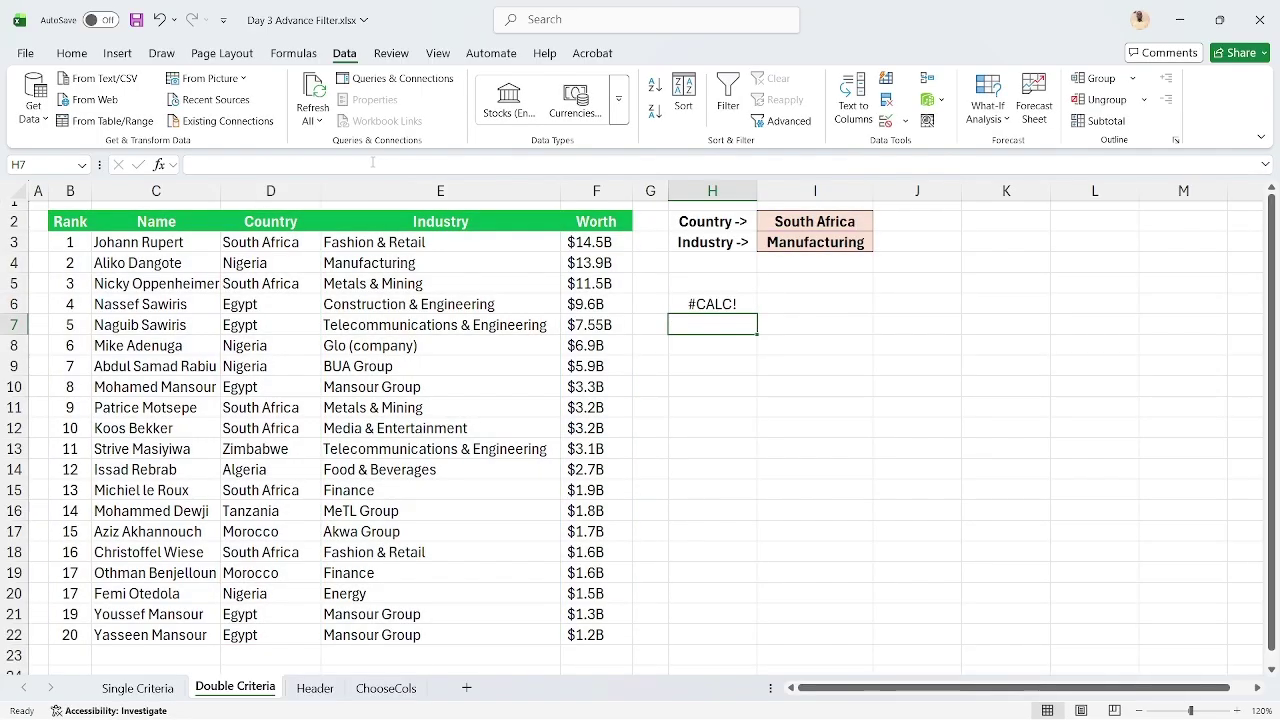
Try joining the two FILTER conditions in H6 with the / operator
key(Up)
click(371, 164)
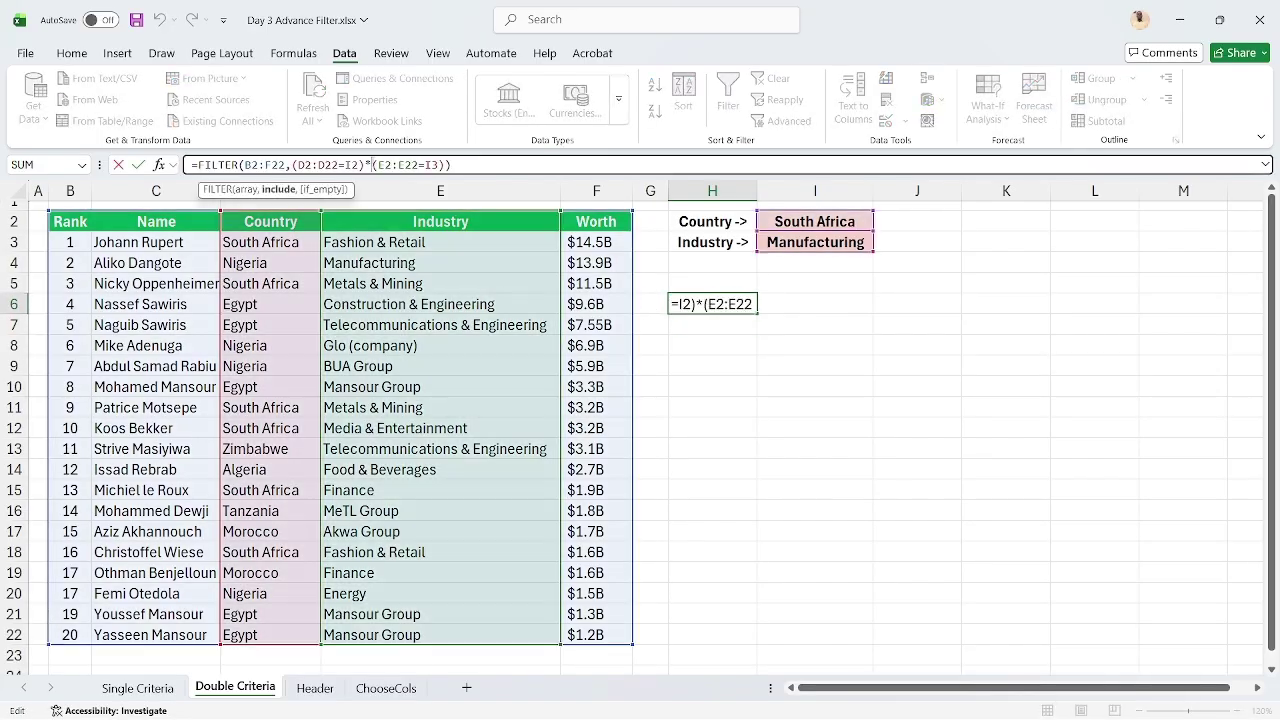
key(BackSpace)
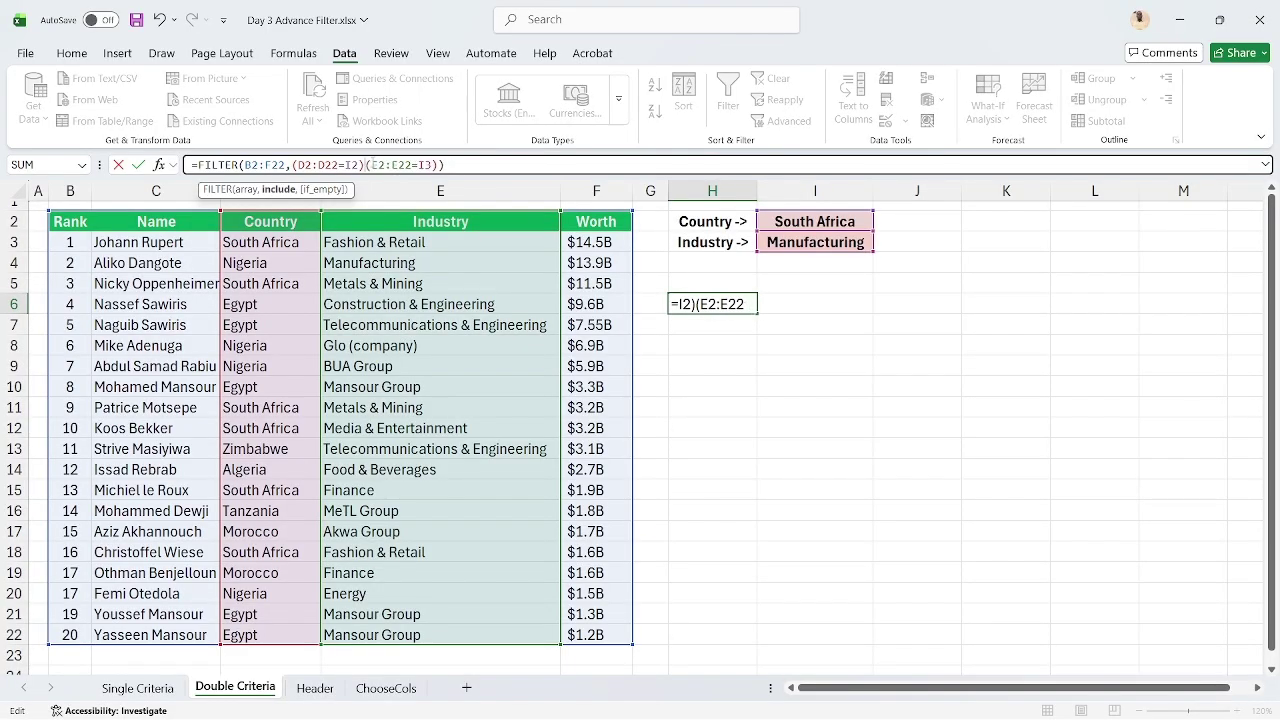
text(/)
key(Return)
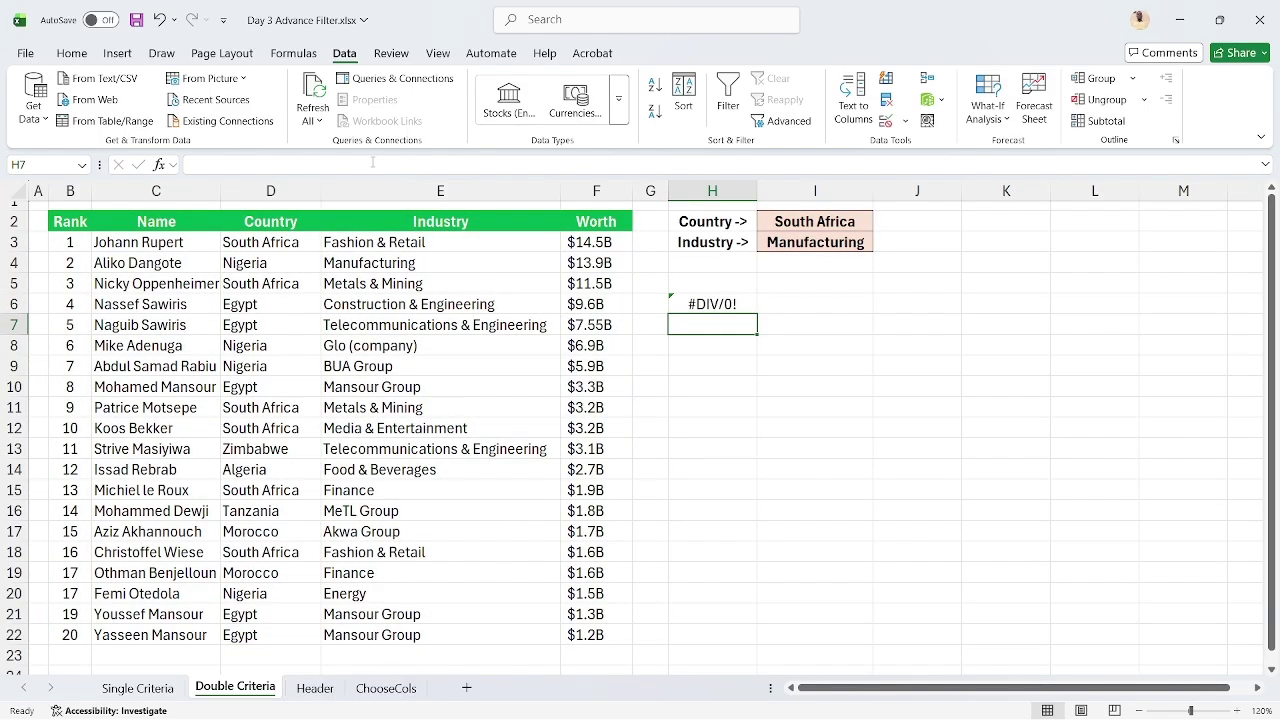
Put the plus operator back between the two conditions of the H6 FILTER formula
key(Up)
click(373, 162)
key(BackSpace)
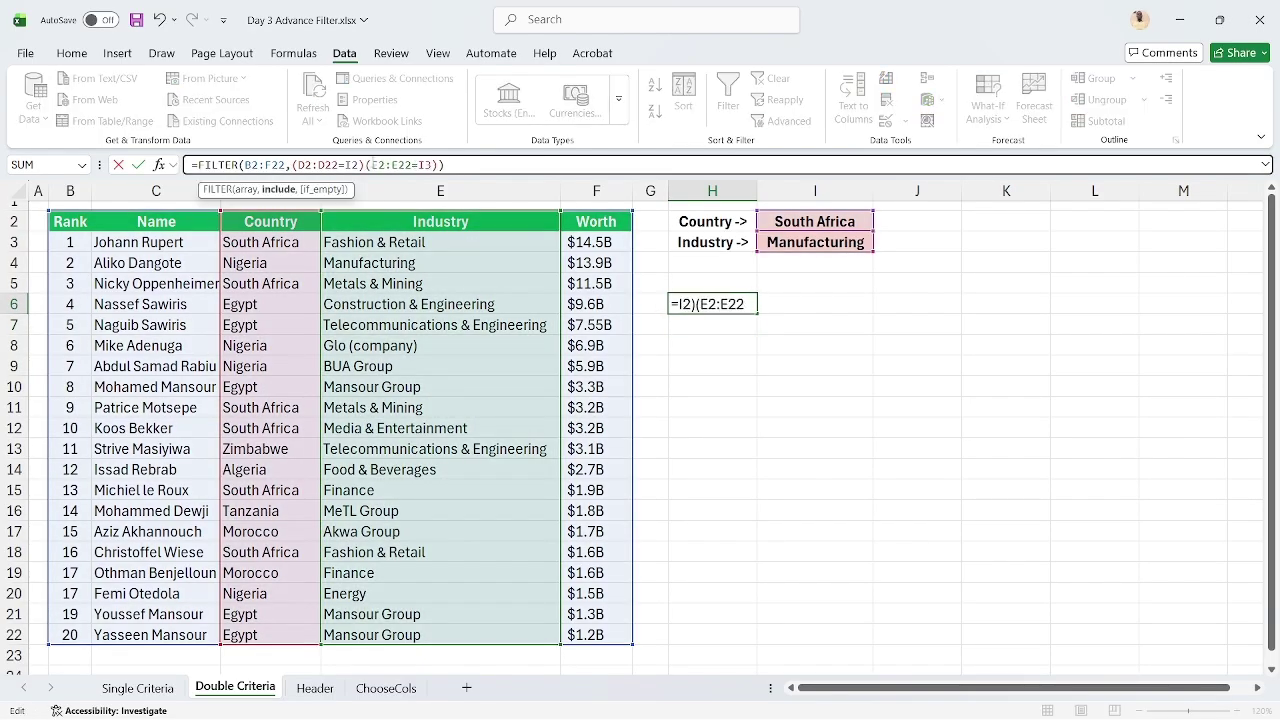
text(+)
key(Return)
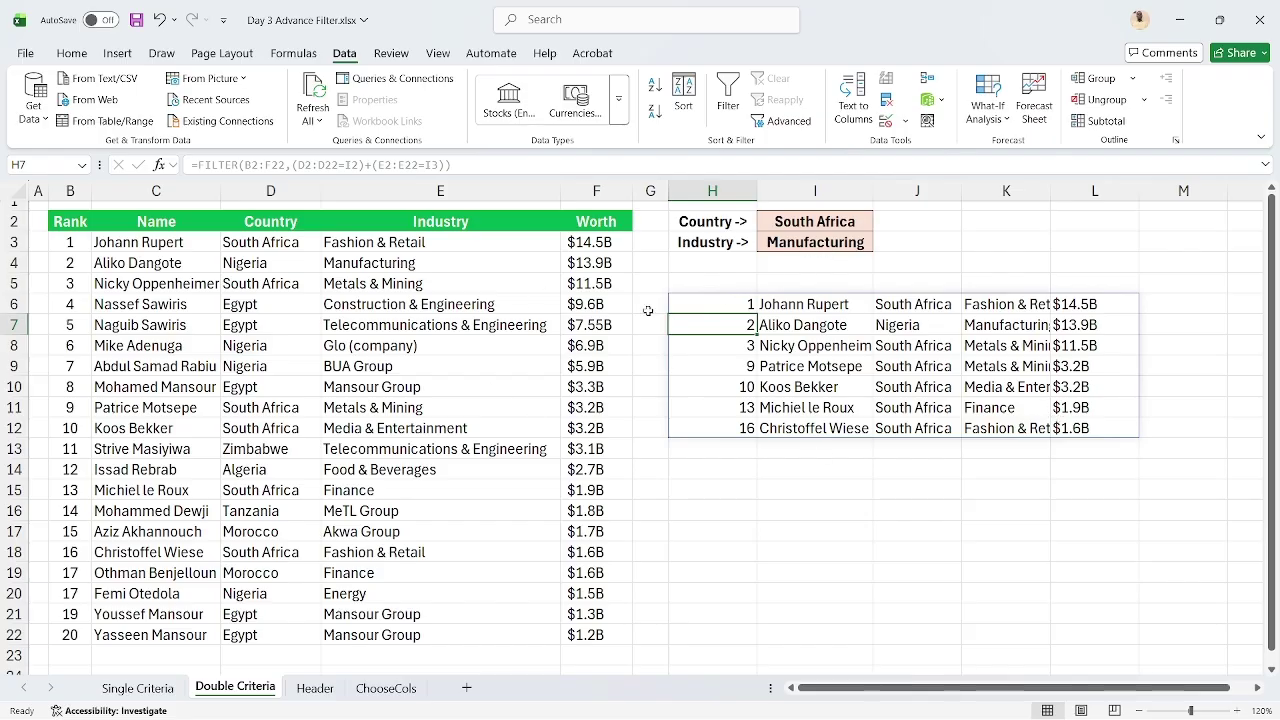
Check the Manufacturing row in the filtered results and the formula in H6
click(990, 326)
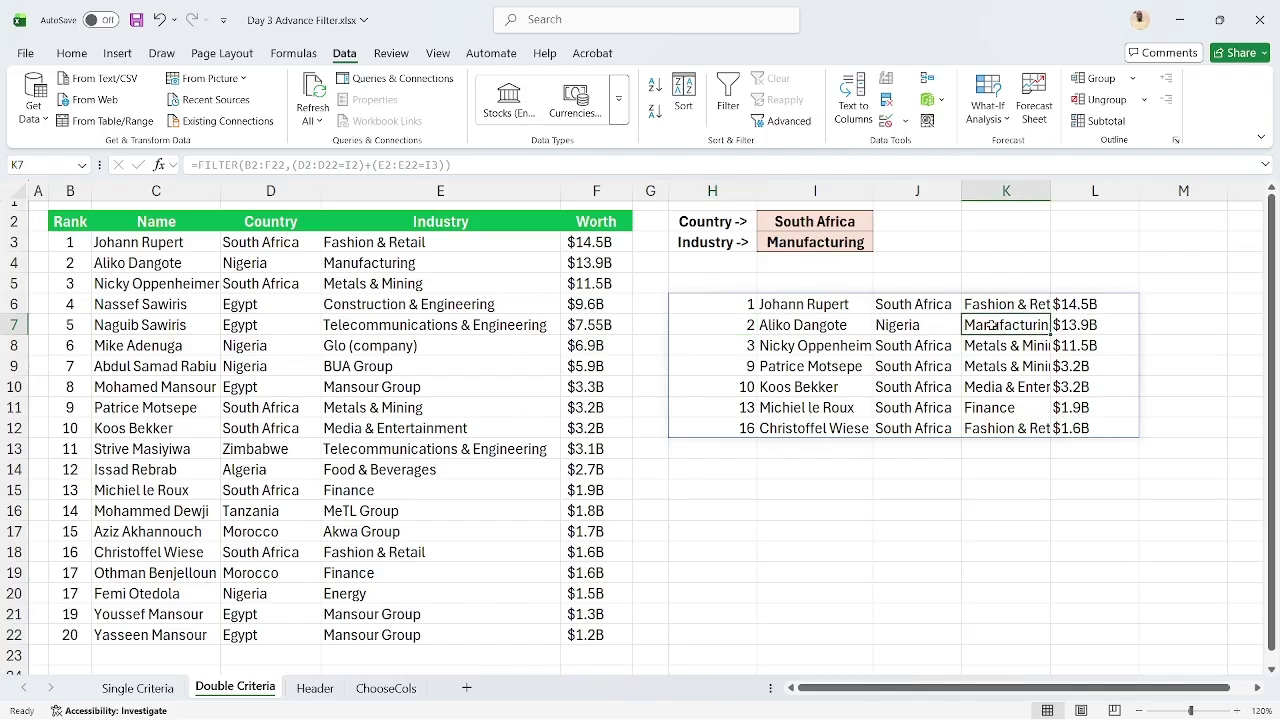
click(716, 304)
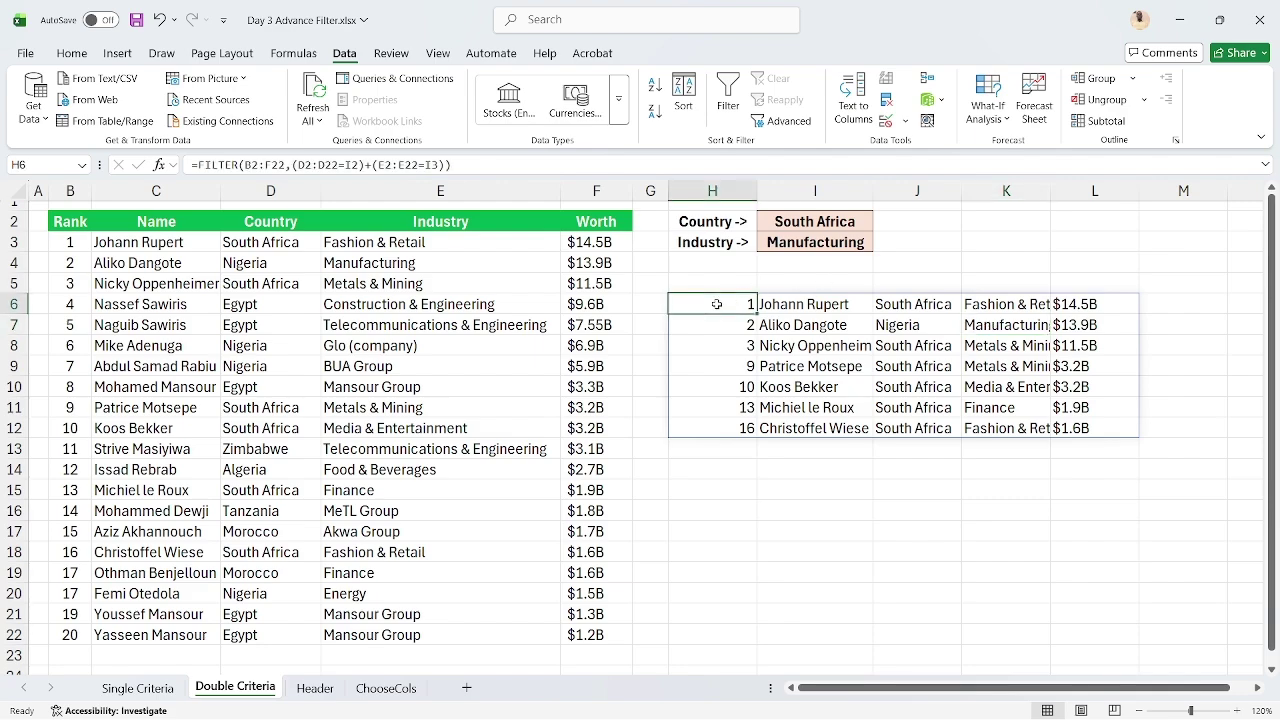
click(699, 467)
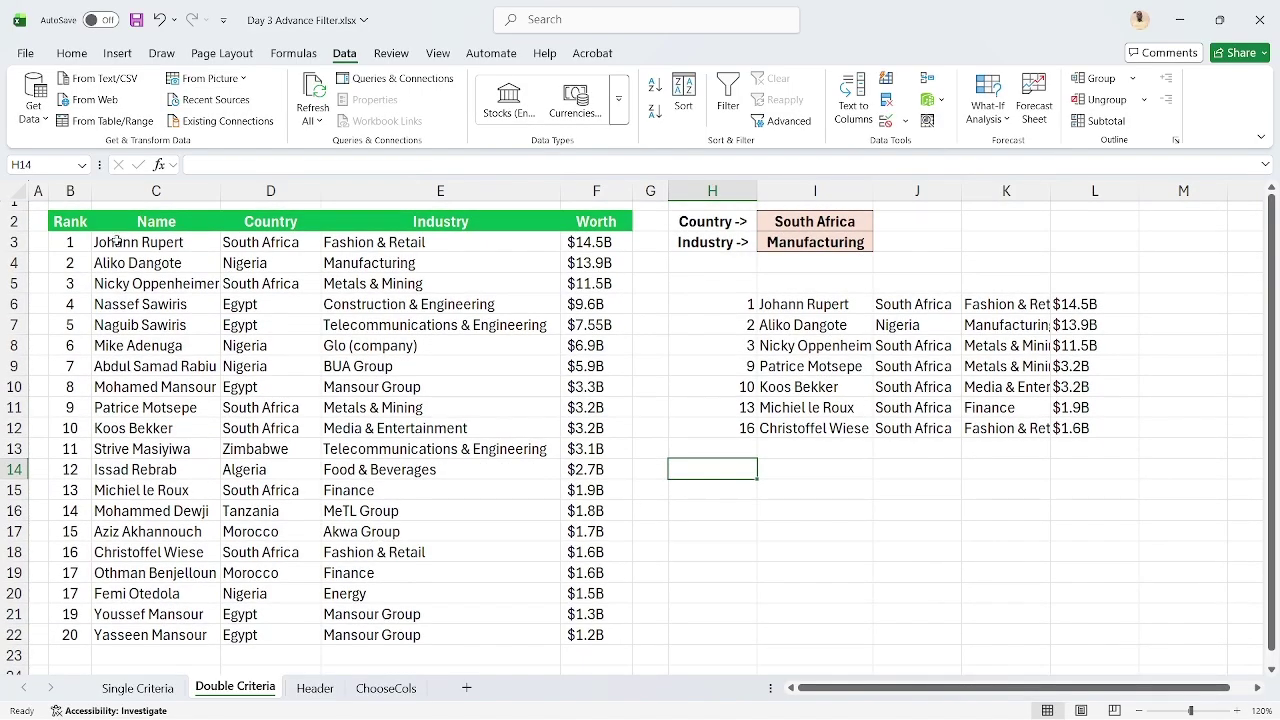
Make row 1 taller and move the Manufacturing criterion from I3 to J2, beside the South Africa criterion
drag(12, 208, 10, 250)
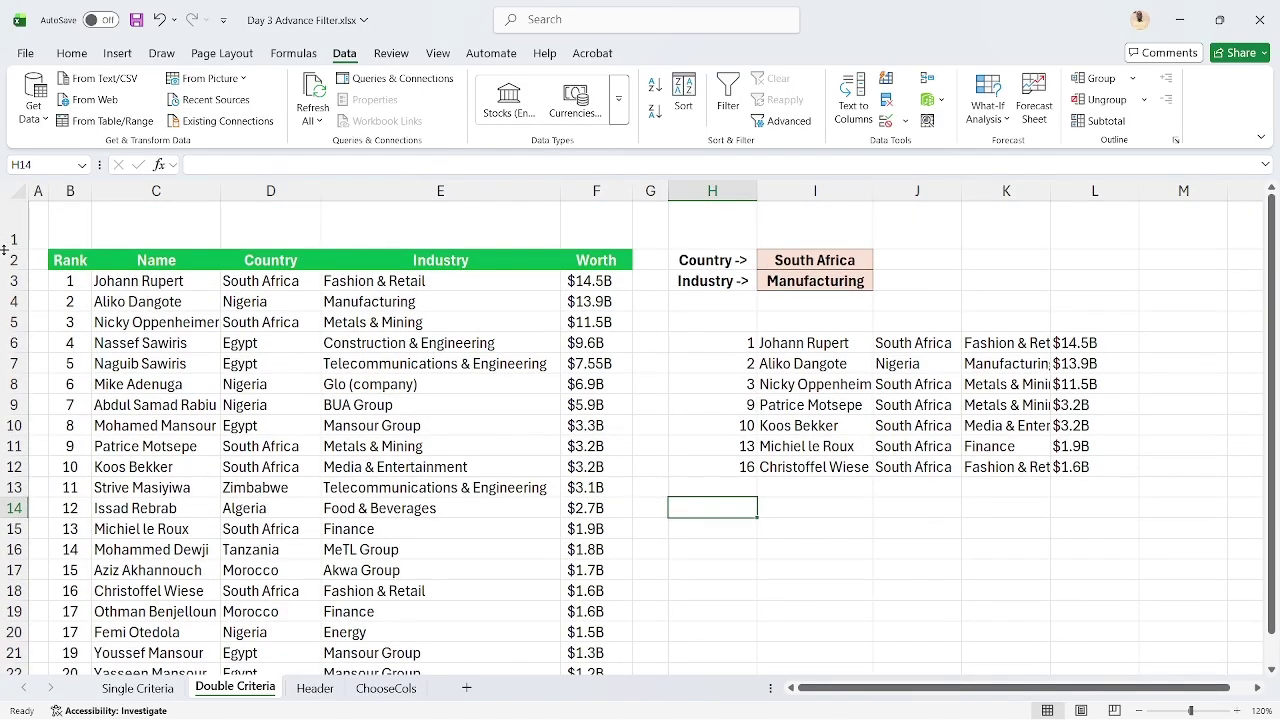
click(810, 226)
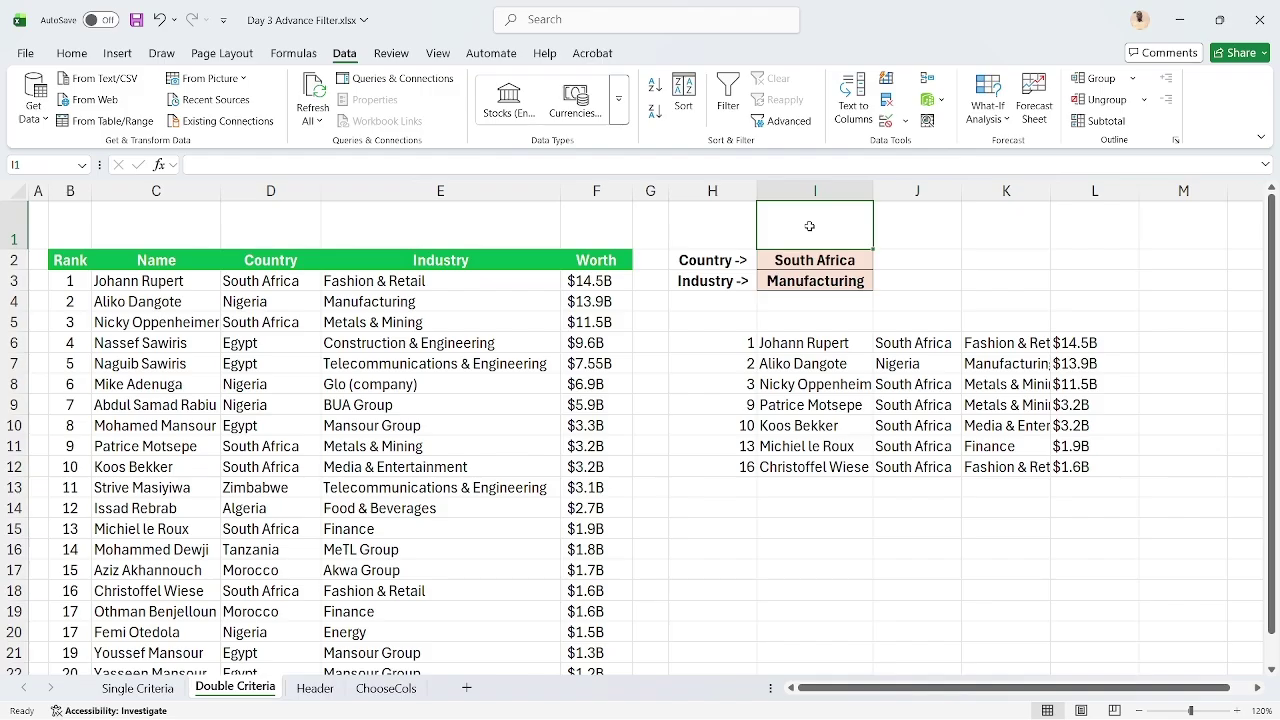
click(824, 281)
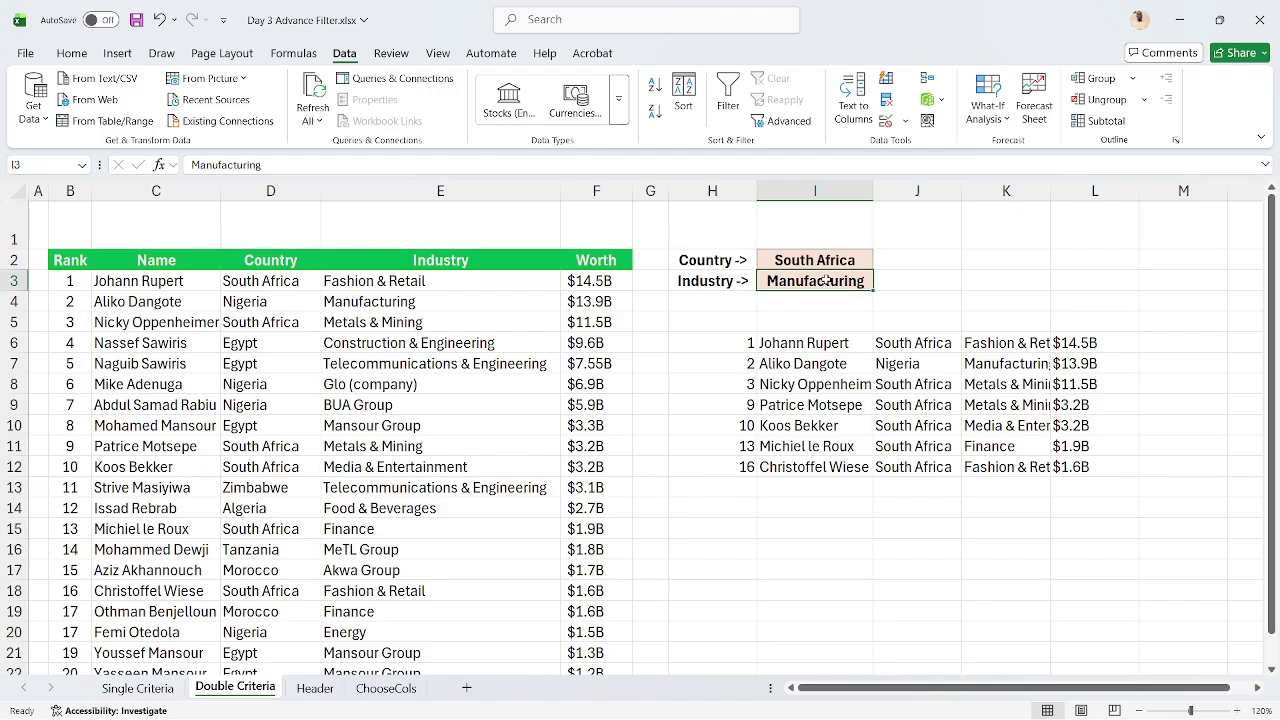
drag(874, 260, 903, 259)
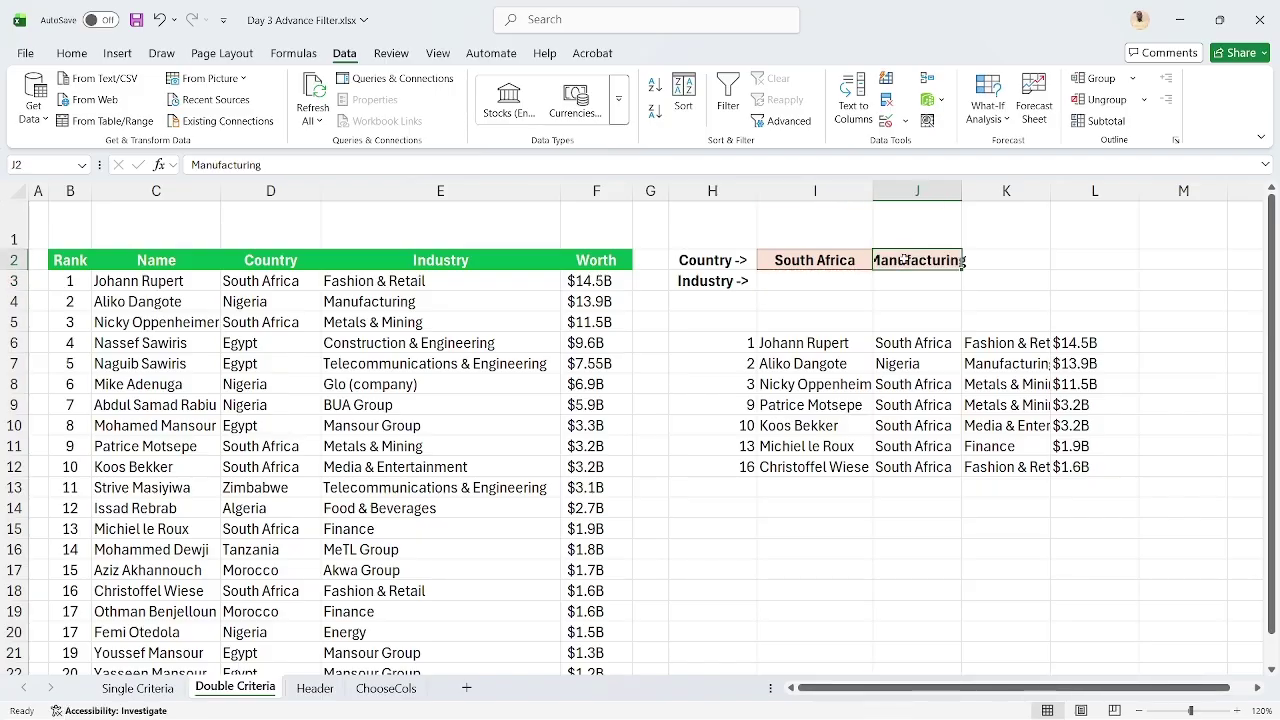
Fit column J to its contents and copy the Country and Industry headers into I1:J1 above the criteria
double_click(962, 191)
drag(314, 267, 342, 270)
key(ctrl+c)
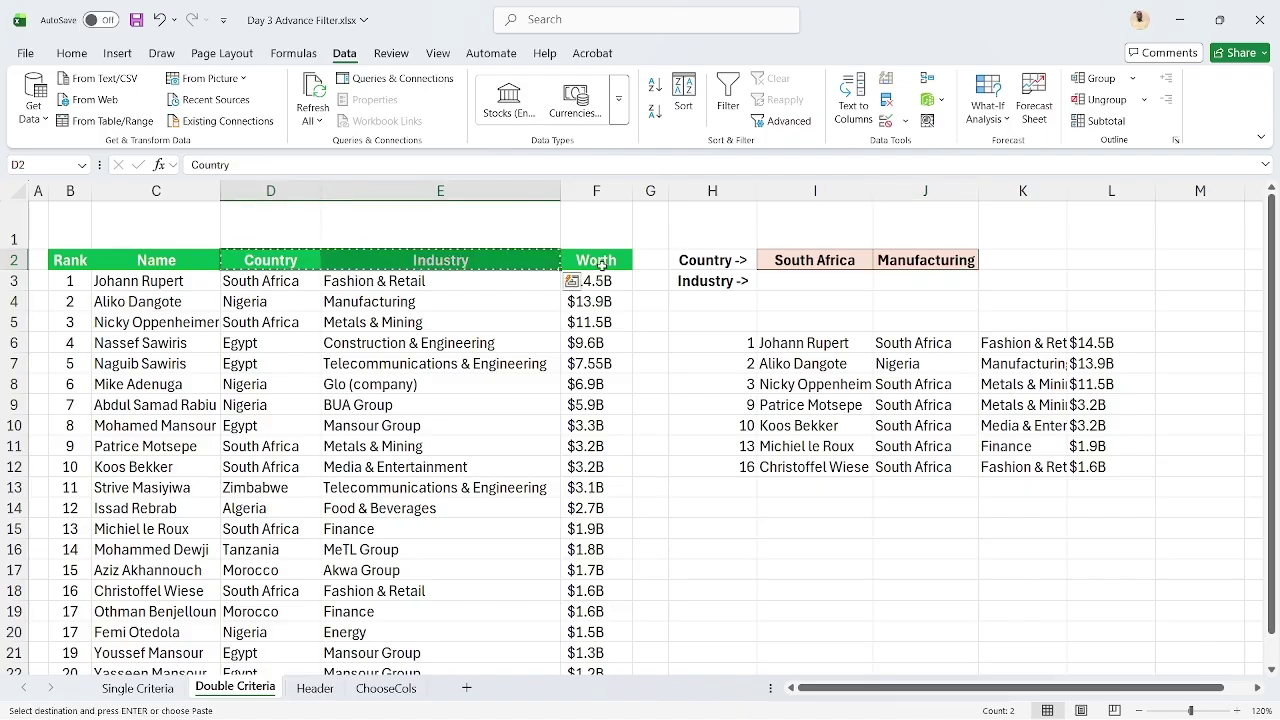
click(771, 243)
key(ctrl+v)
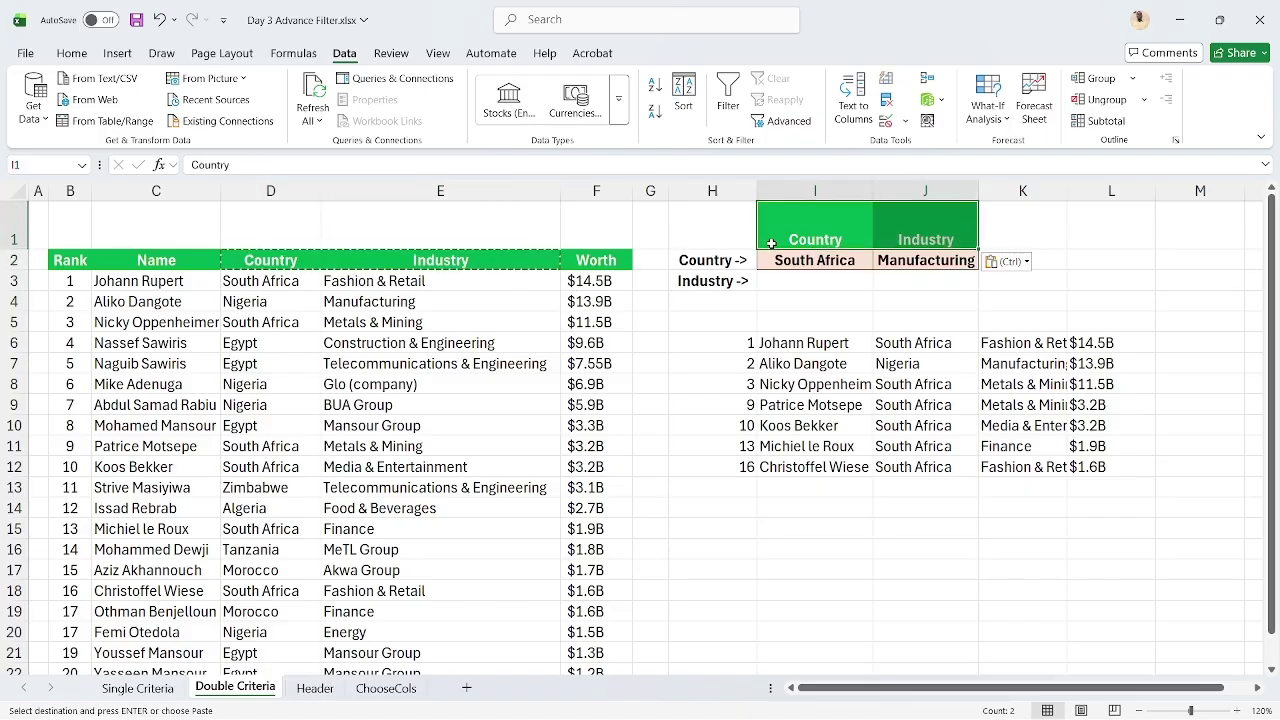
Start an Advanced Filter with the table B2:F22 as the list range
click(738, 528)
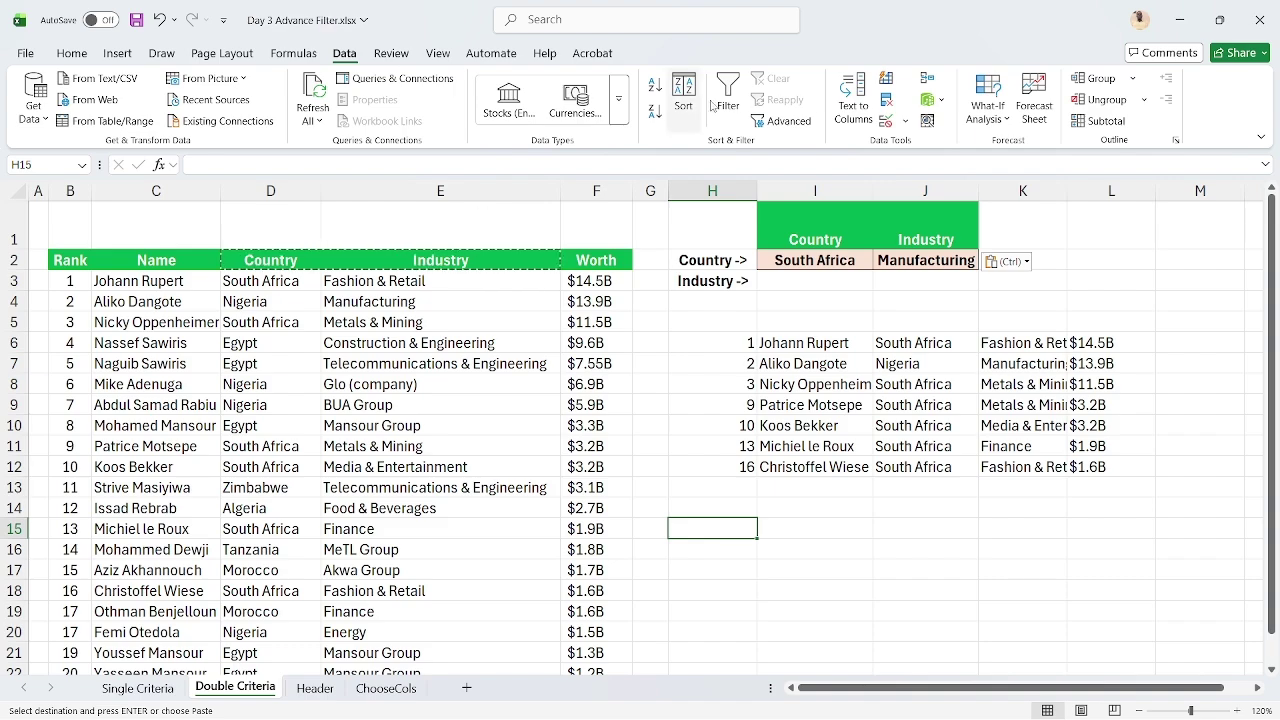
click(782, 120)
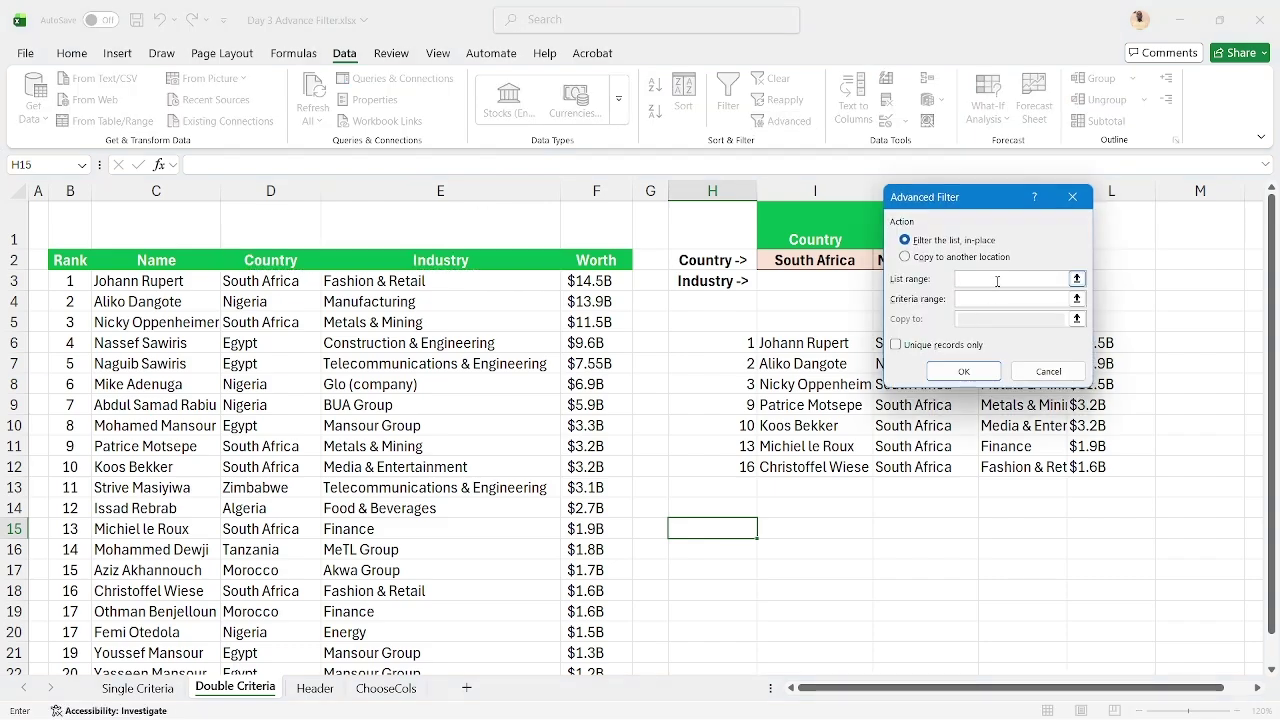
click(70, 260)
key(ctrl+shift+Right)
key(ctrl+shift+Down)
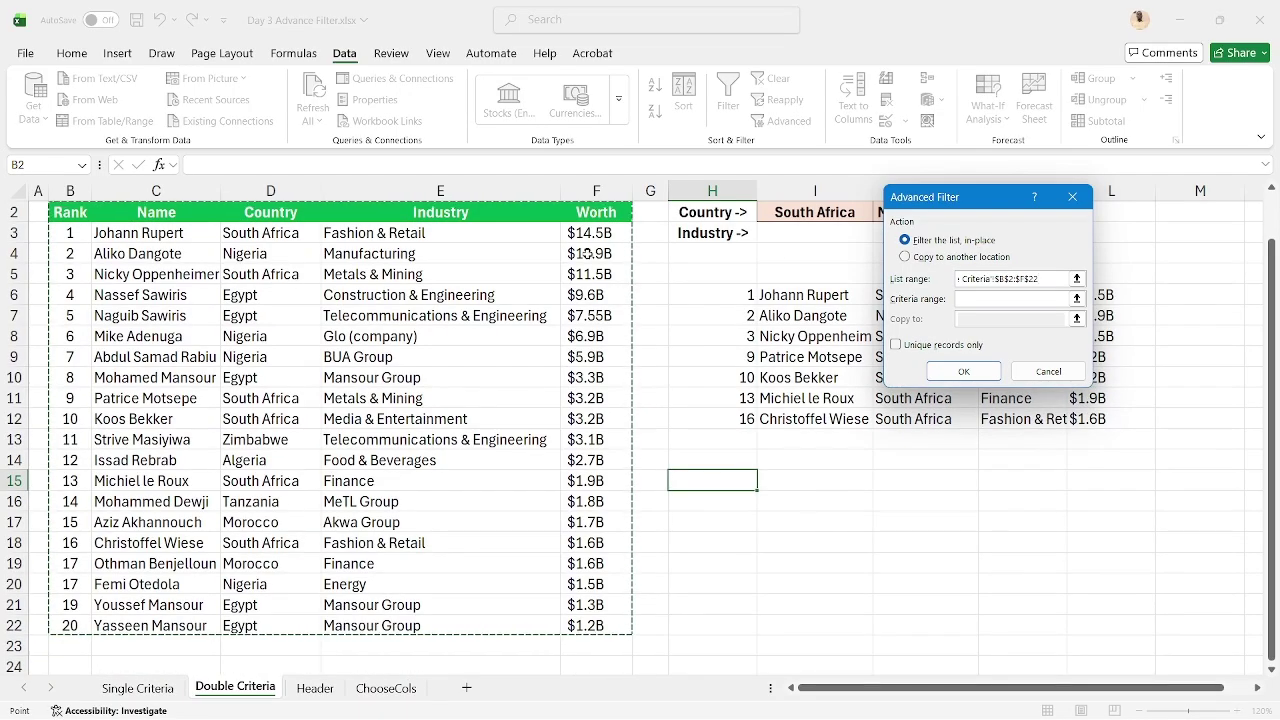
Set the Advanced Filter criteria range to I1:J2, moving the dialog off the criteria cells
click(980, 300)
scroll(869, 297, up, 1)
scroll(869, 297, up, 1)
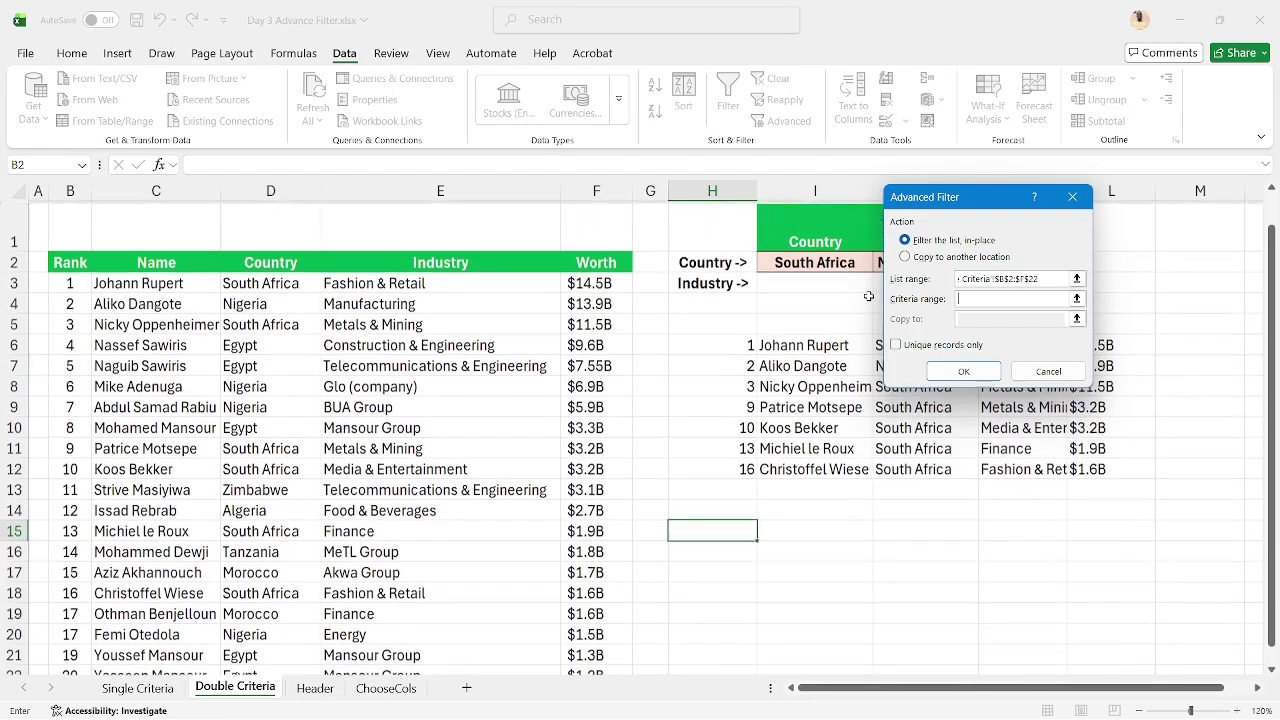
drag(828, 235, 831, 237)
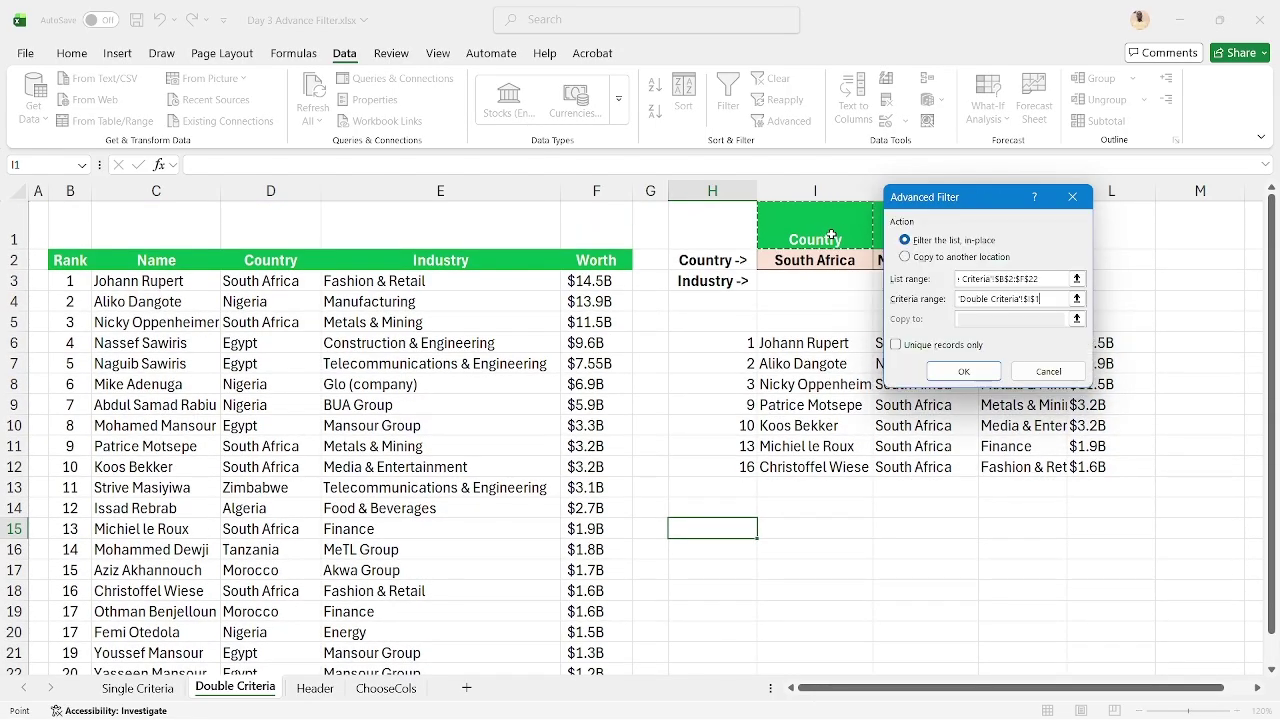
drag(945, 204, 1068, 211)
drag(854, 228, 905, 260)
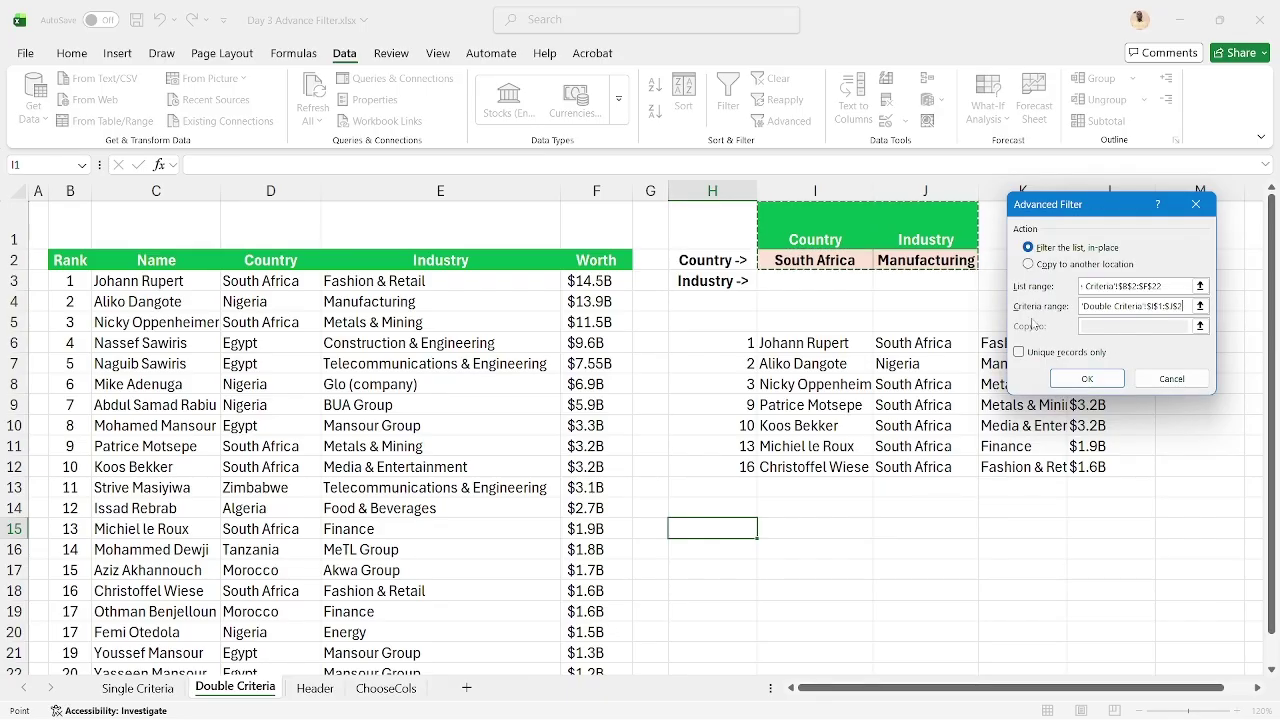
Set the Advanced Filter to copy its results to another location at H15 and run it
click(1035, 266)
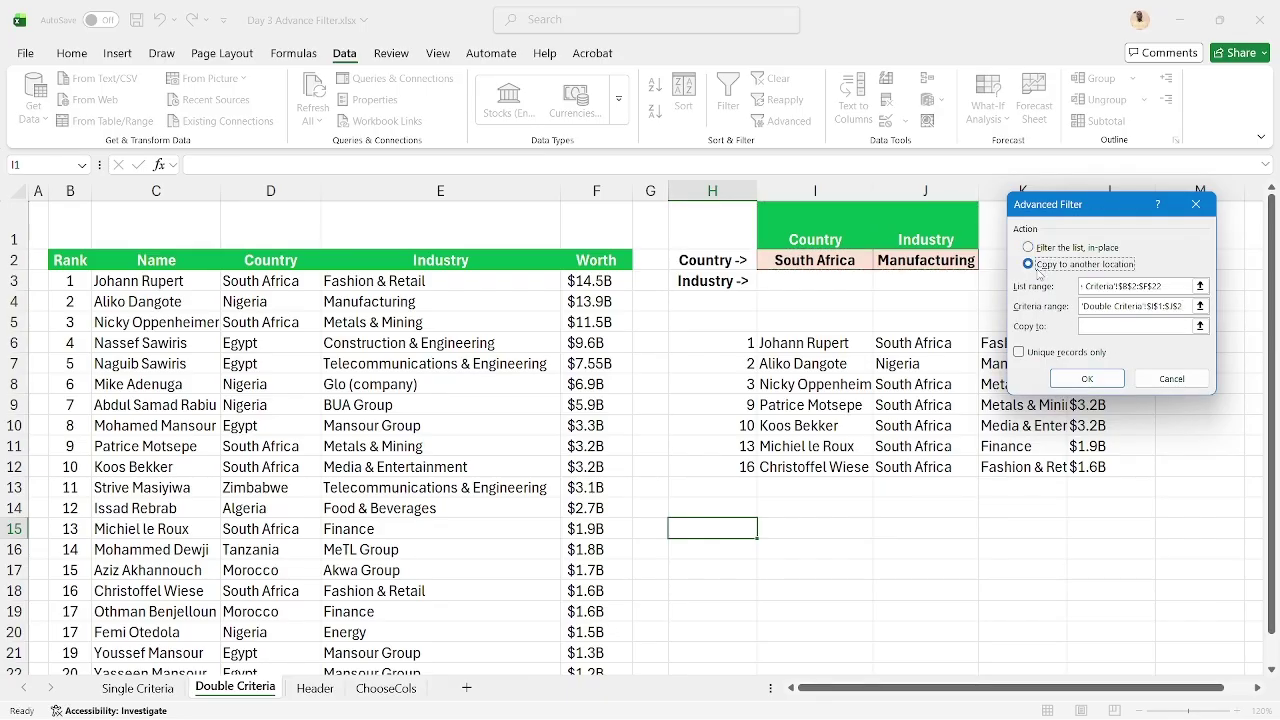
click(1094, 327)
click(715, 527)
click(1058, 376)
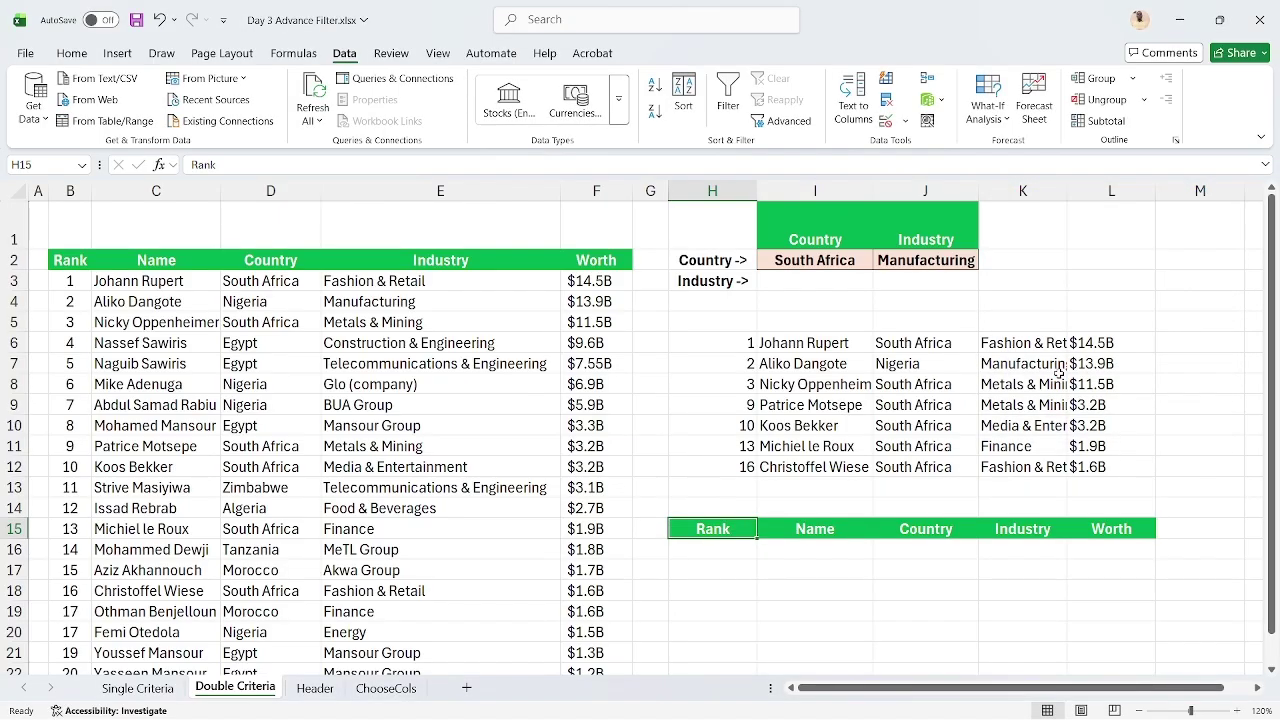
Remove the fill colour from the extracted header row H15:L15
scroll(771, 540, down, 1)
scroll(771, 540, up, 4)
key(shift+Right)
key(shift+Right)
key(shift+Right)
key(shift+Right)
key(shift+Right)
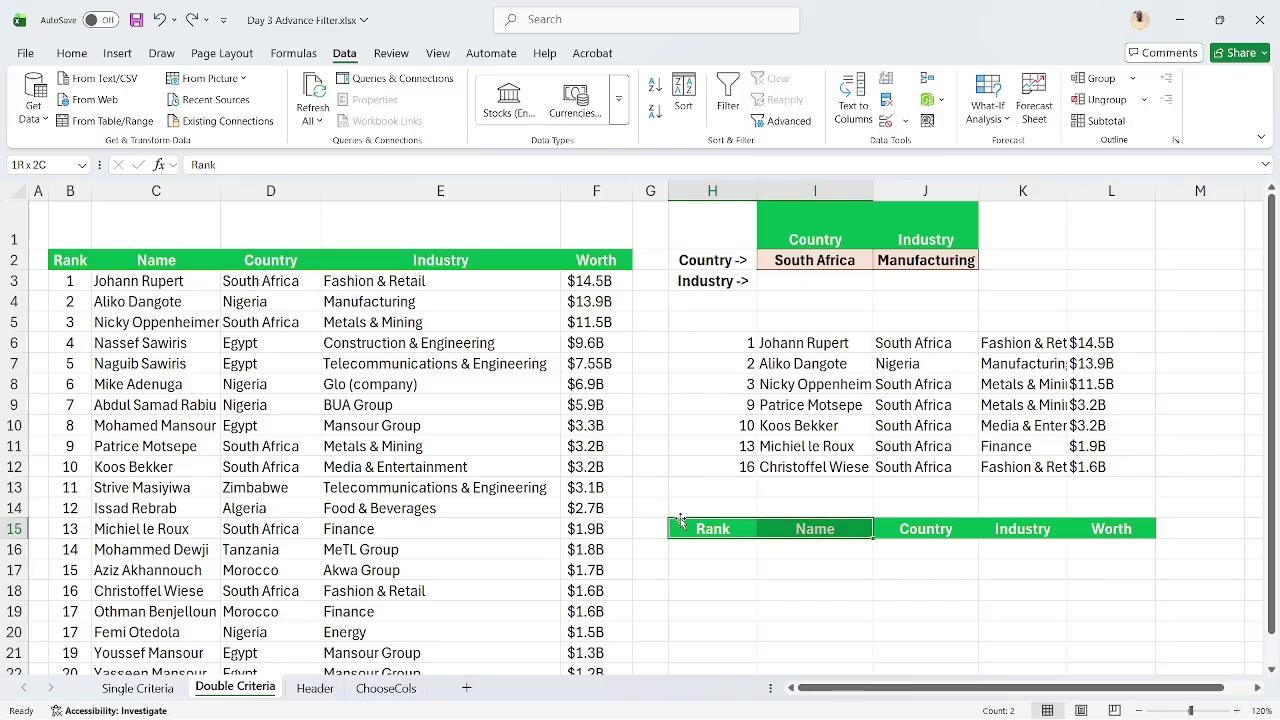
key(shift+Left)
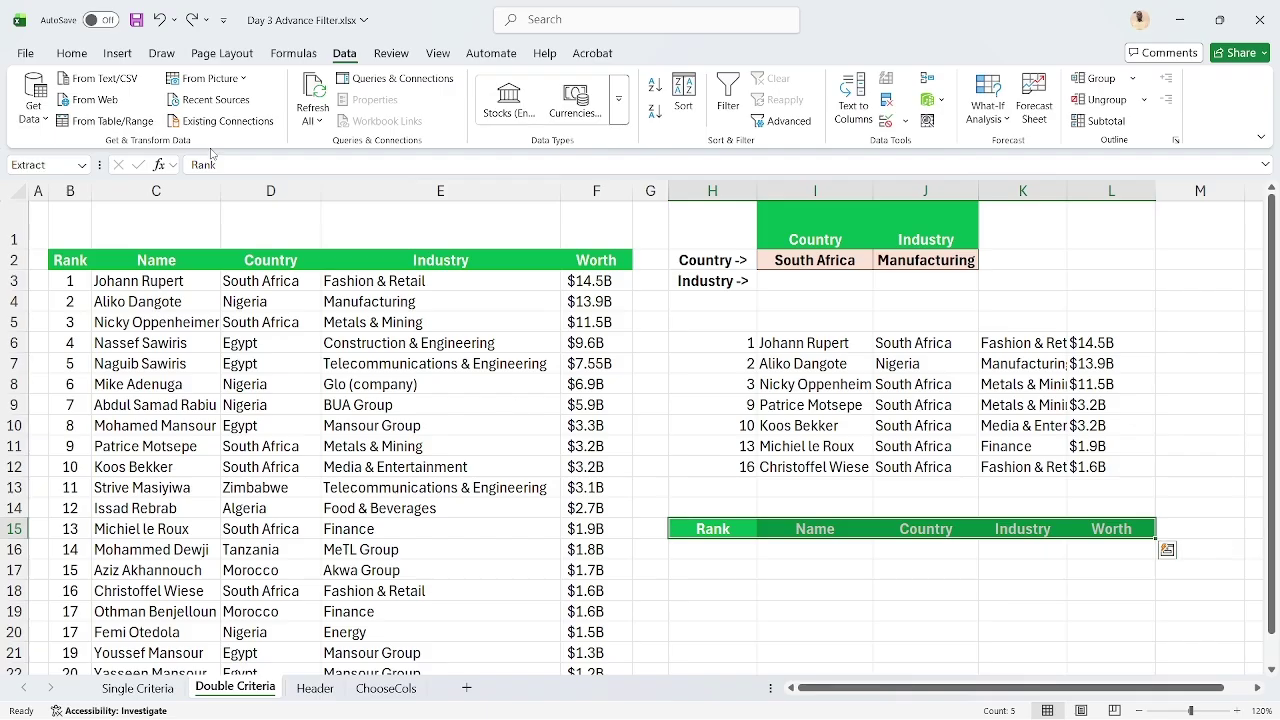
click(71, 53)
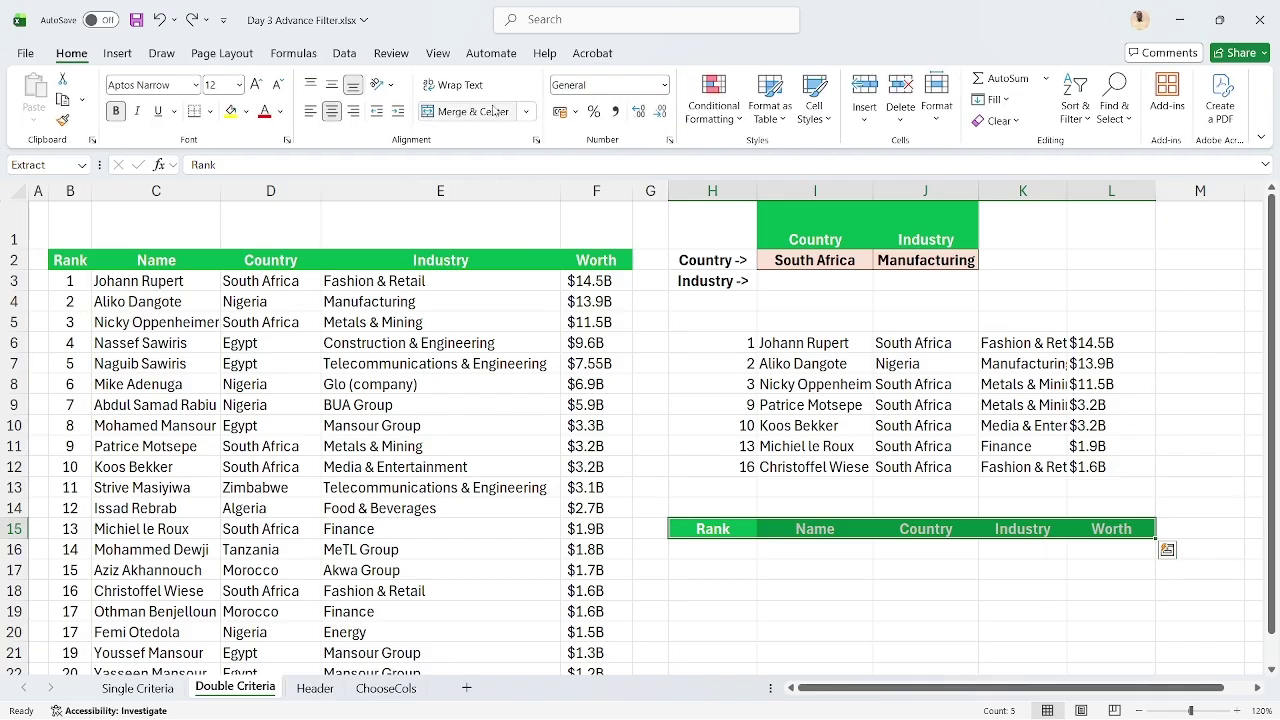
click(246, 111)
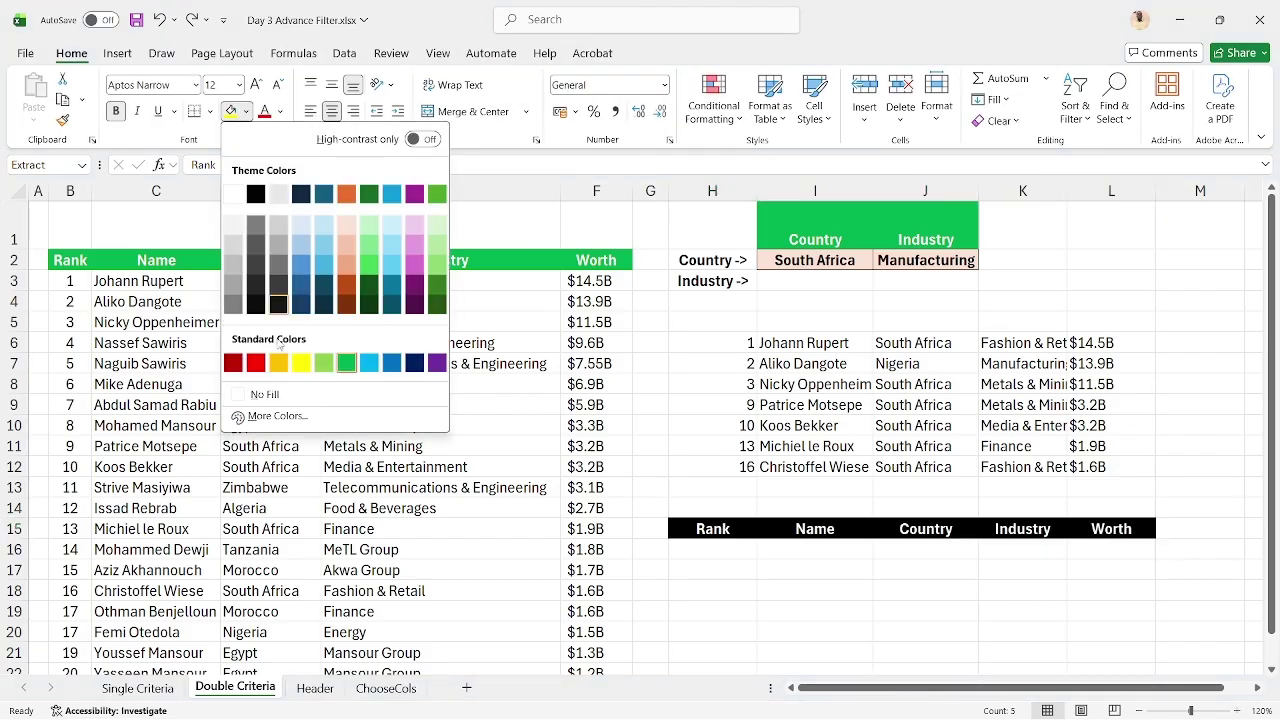
click(262, 388)
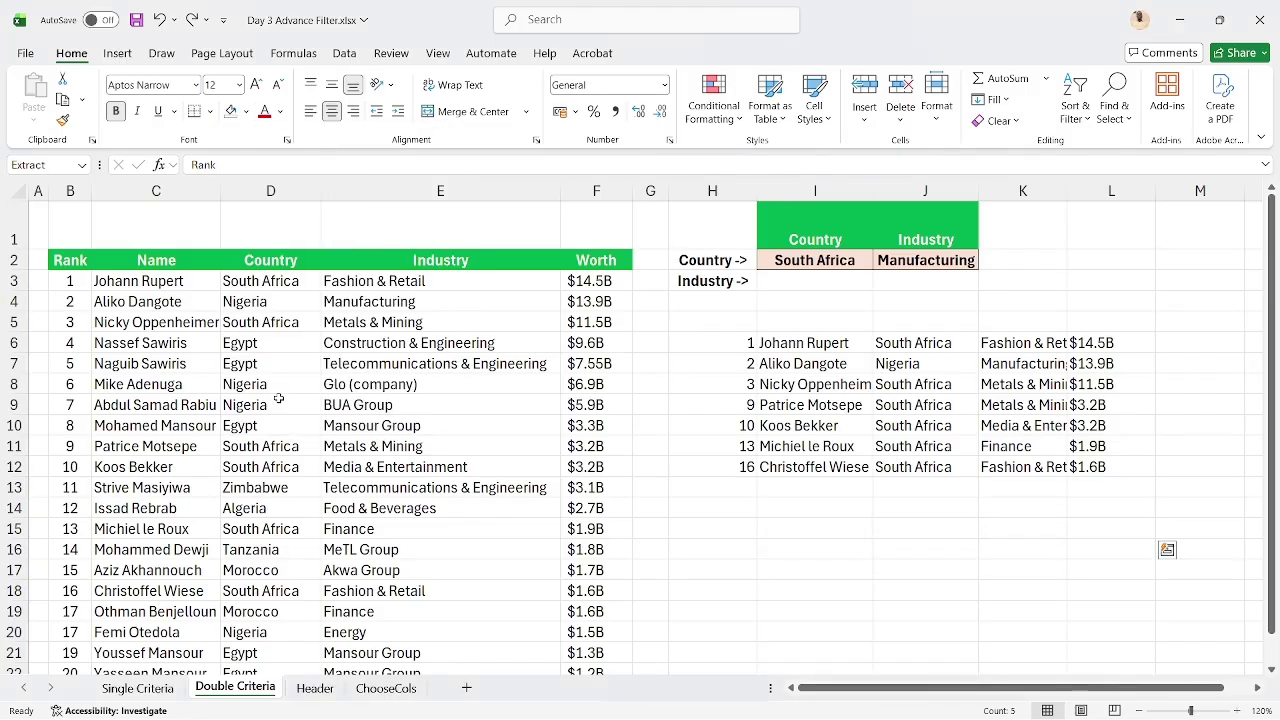
click(281, 113)
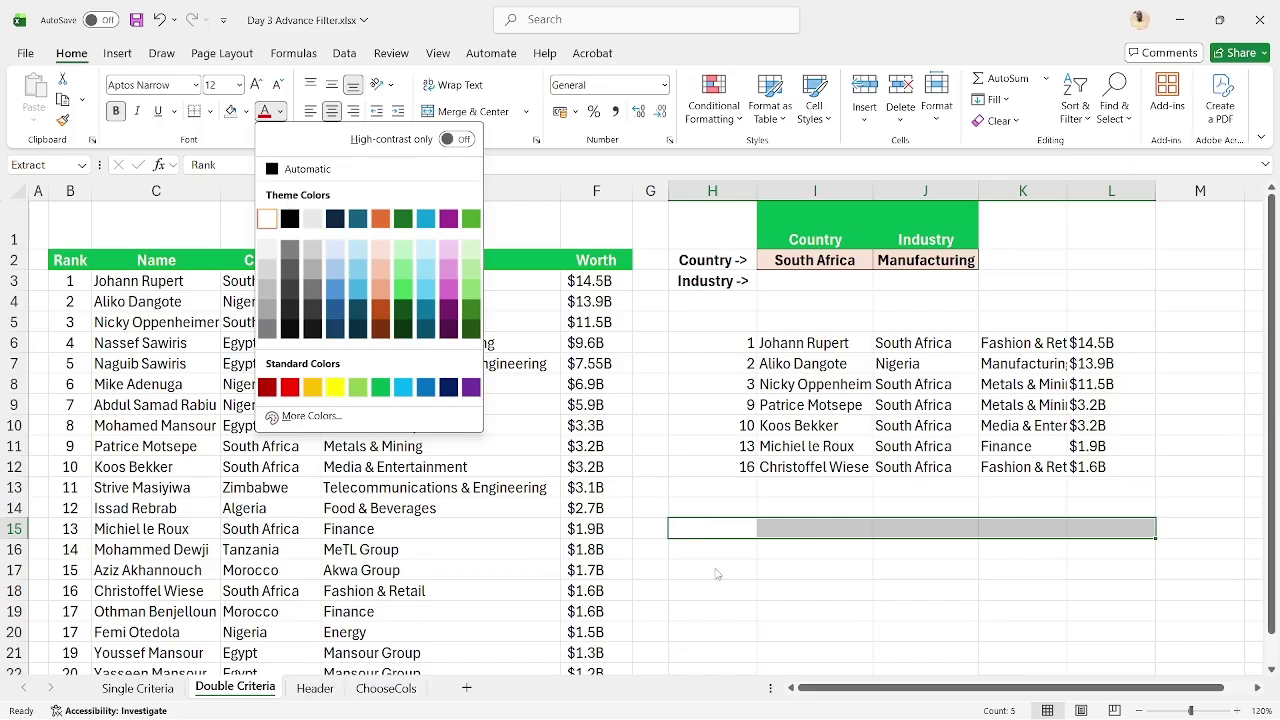
click(712, 512)
click(705, 527)
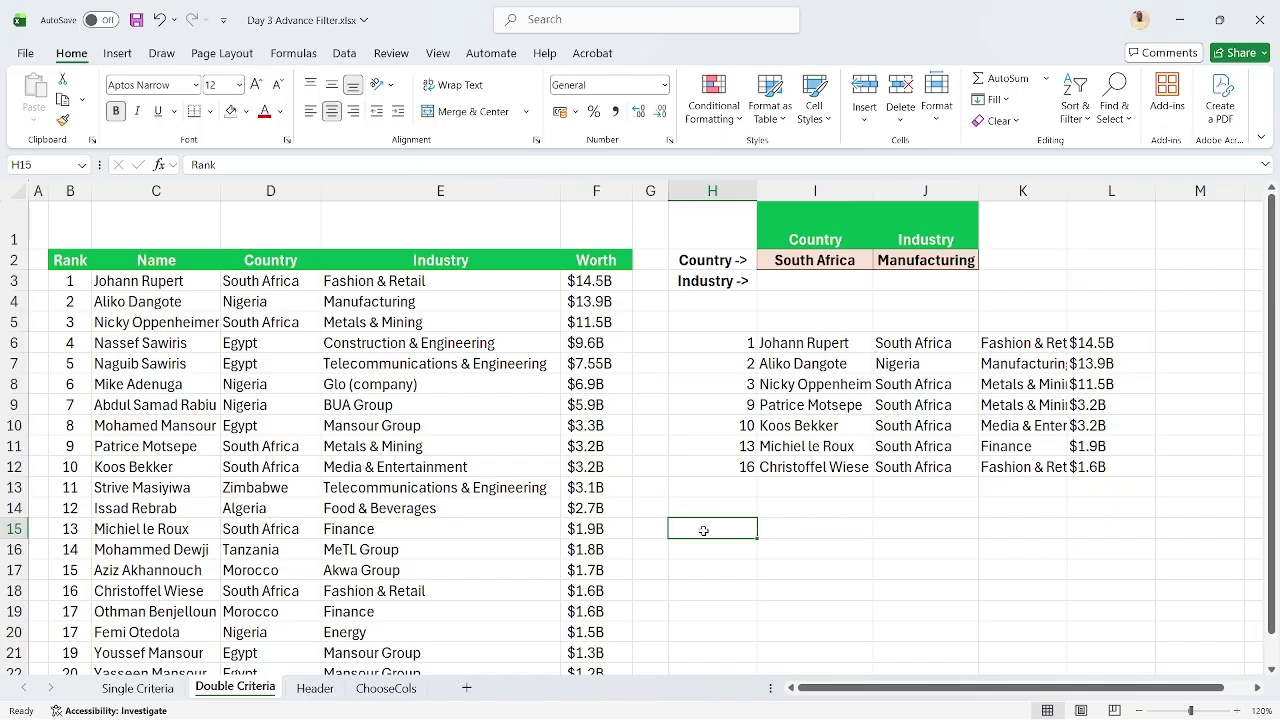
Wrap the FILTER formula in H6 in a VSTACK function
click(713, 341)
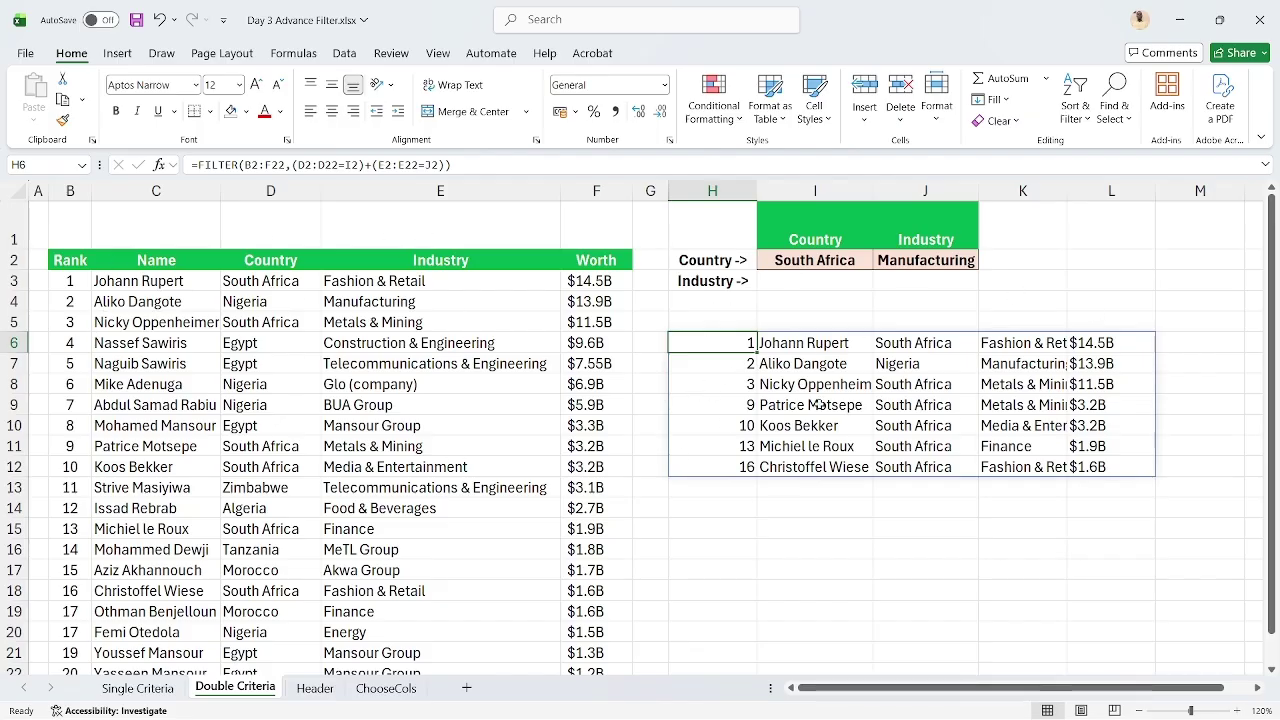
click(197, 164)
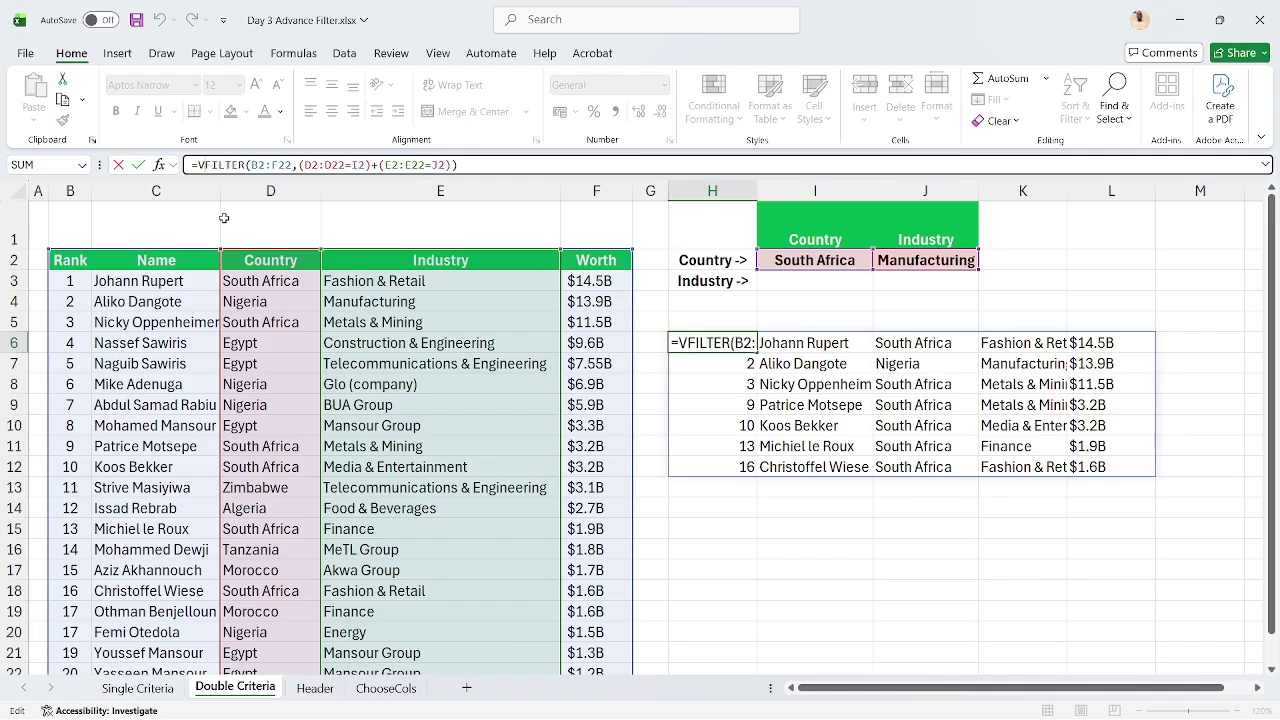
text(VS)
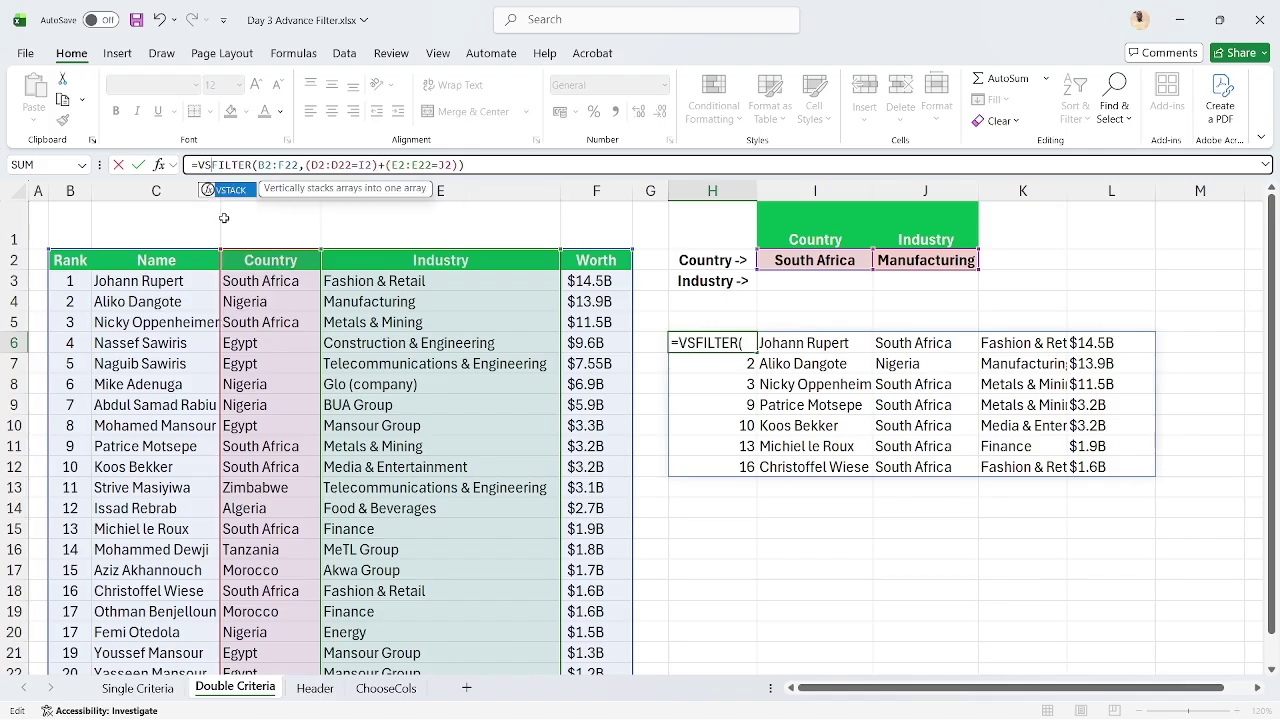
text(TACK)
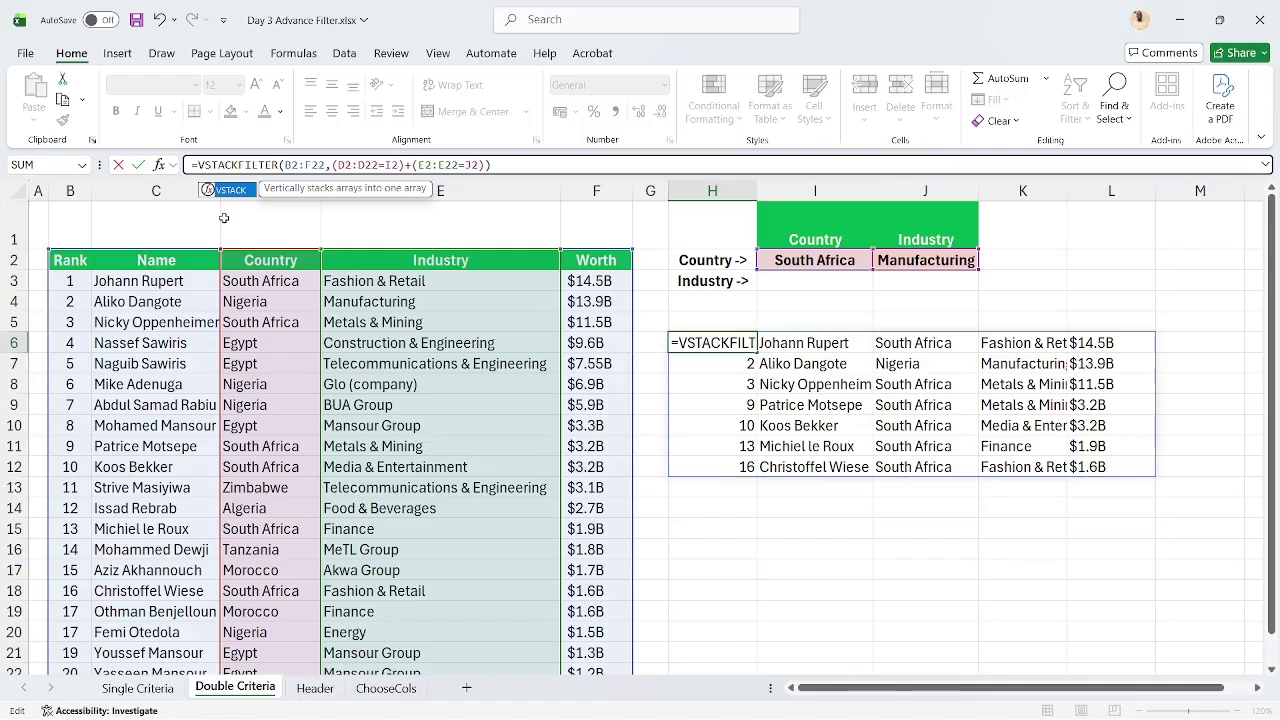
text(()
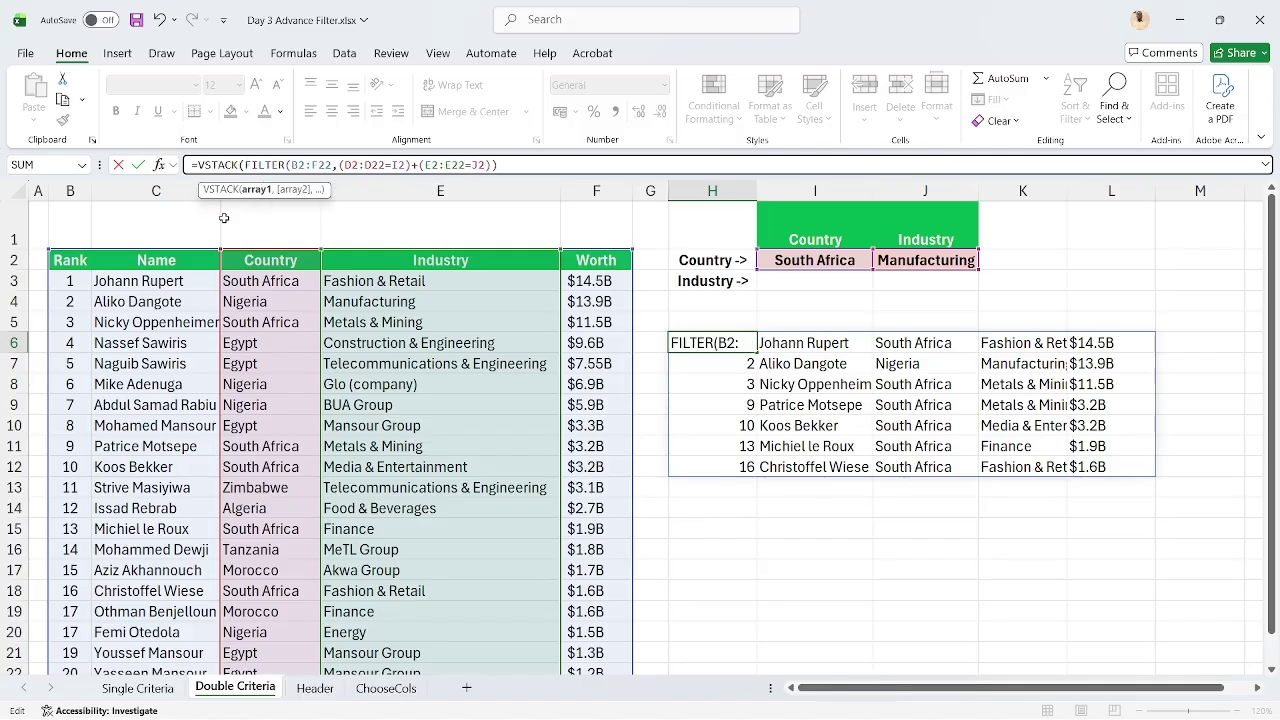
click(530, 167)
key(Return)
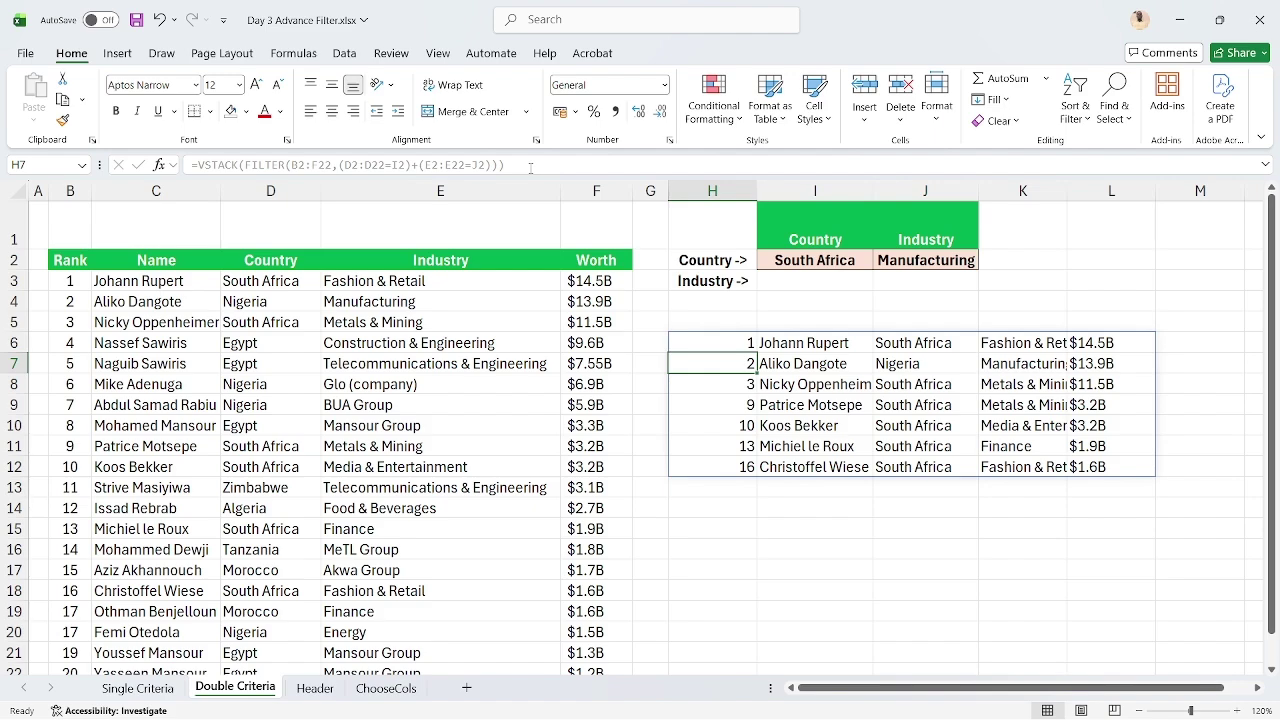
key(Up)
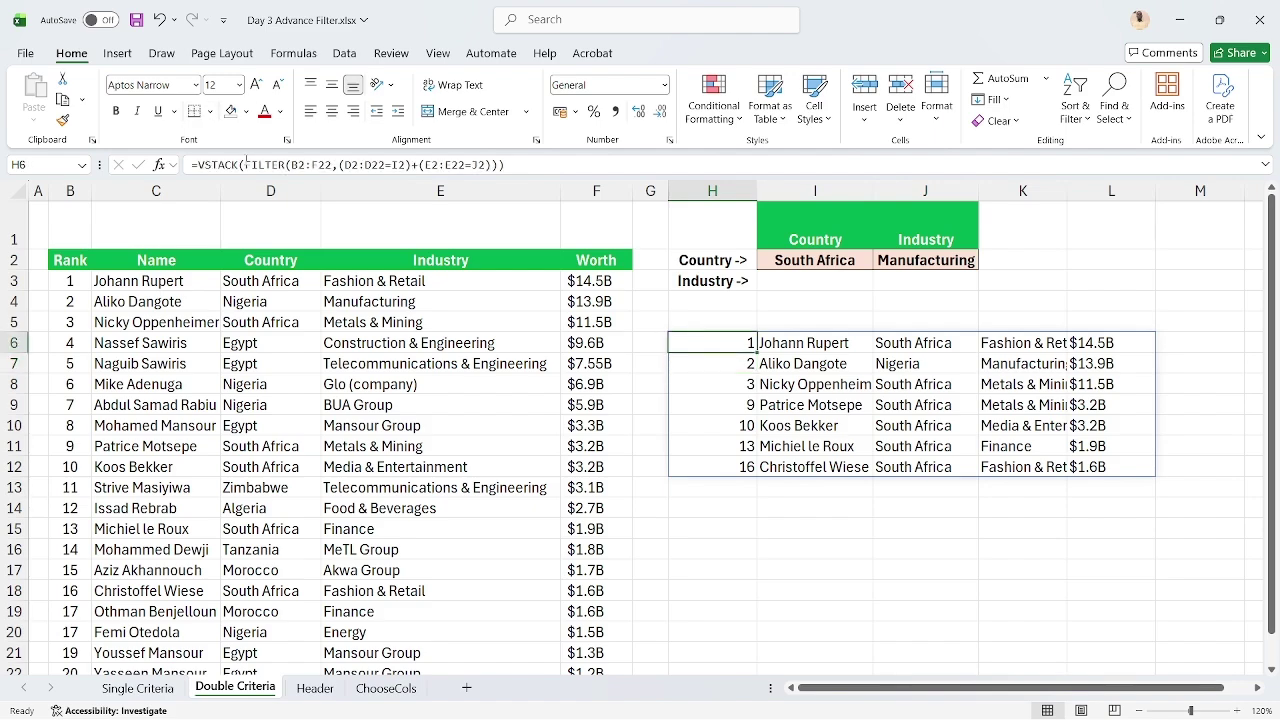
Add the table header row B2:F2 as the first array of the VSTACK formula in H6
click(240, 165)
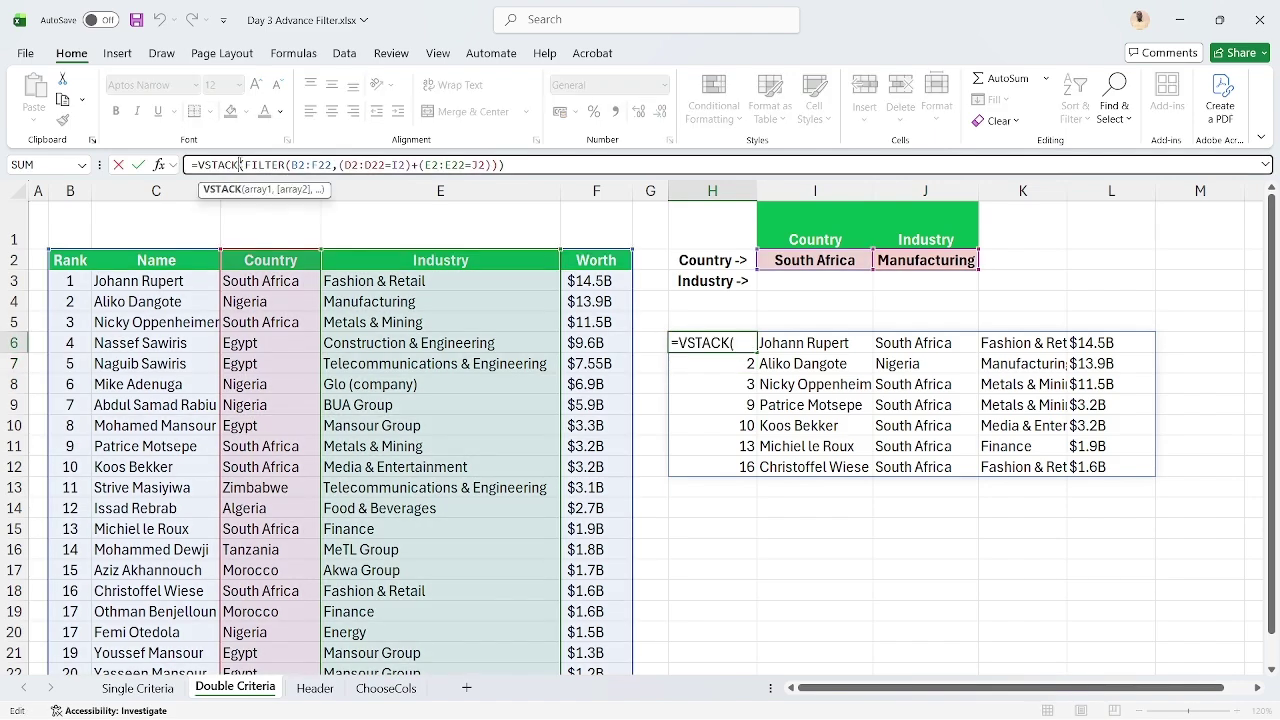
click(246, 164)
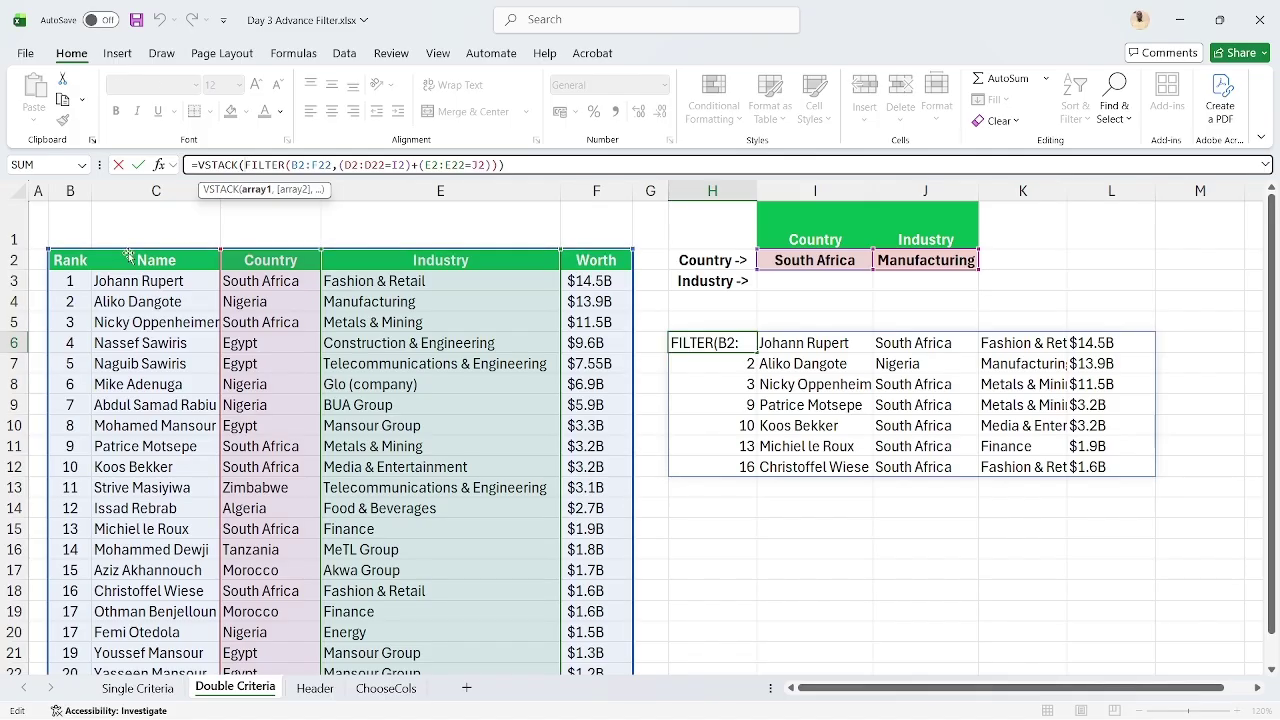
drag(75, 262, 574, 259)
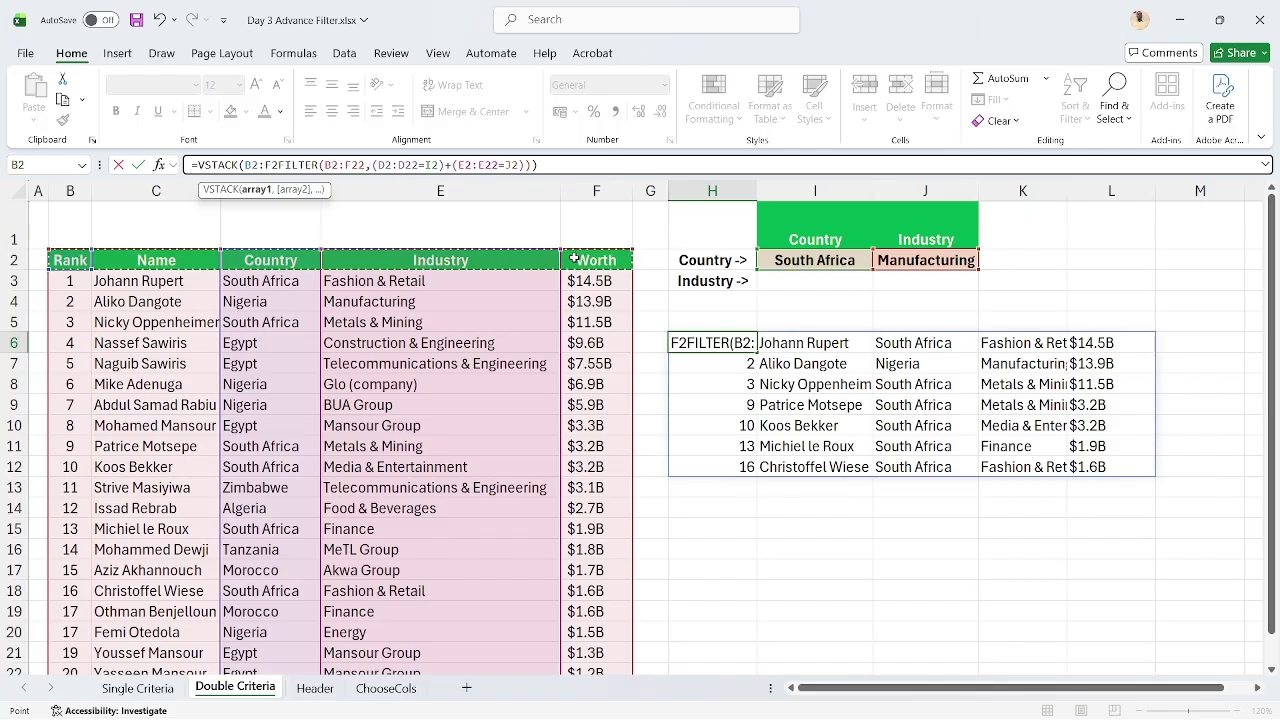
text(,)
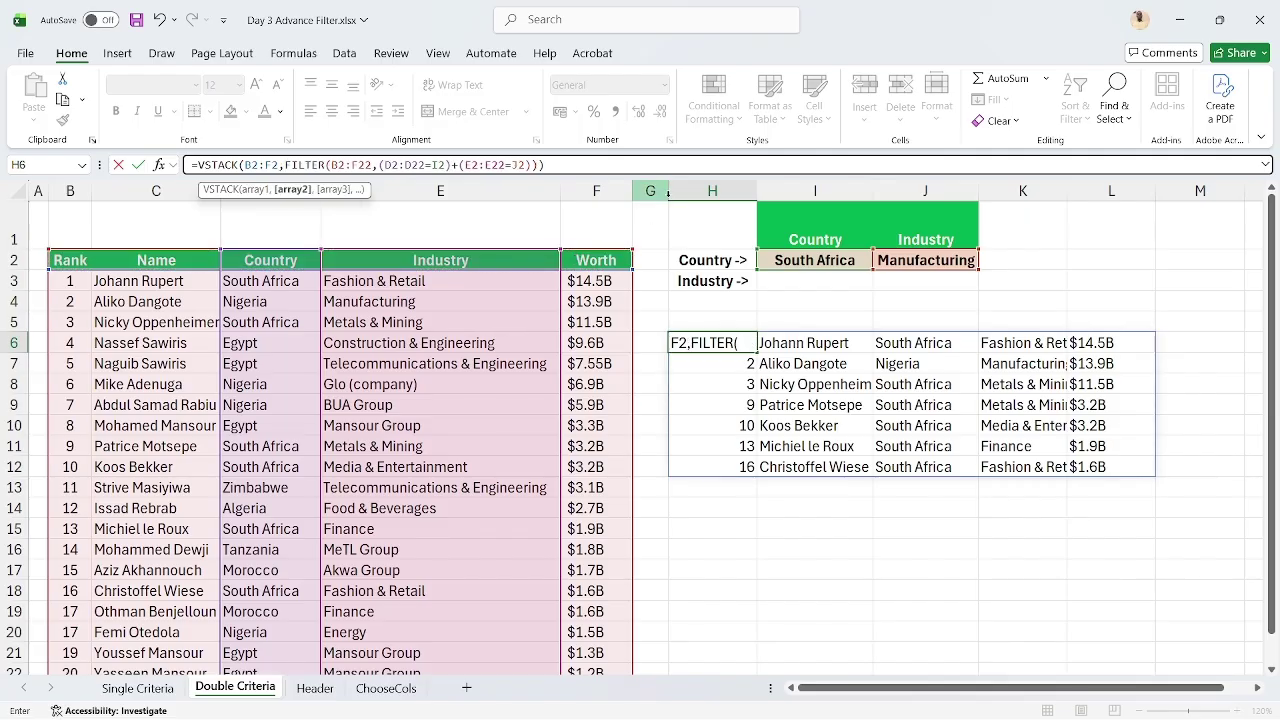
key(Return)
key(Up)
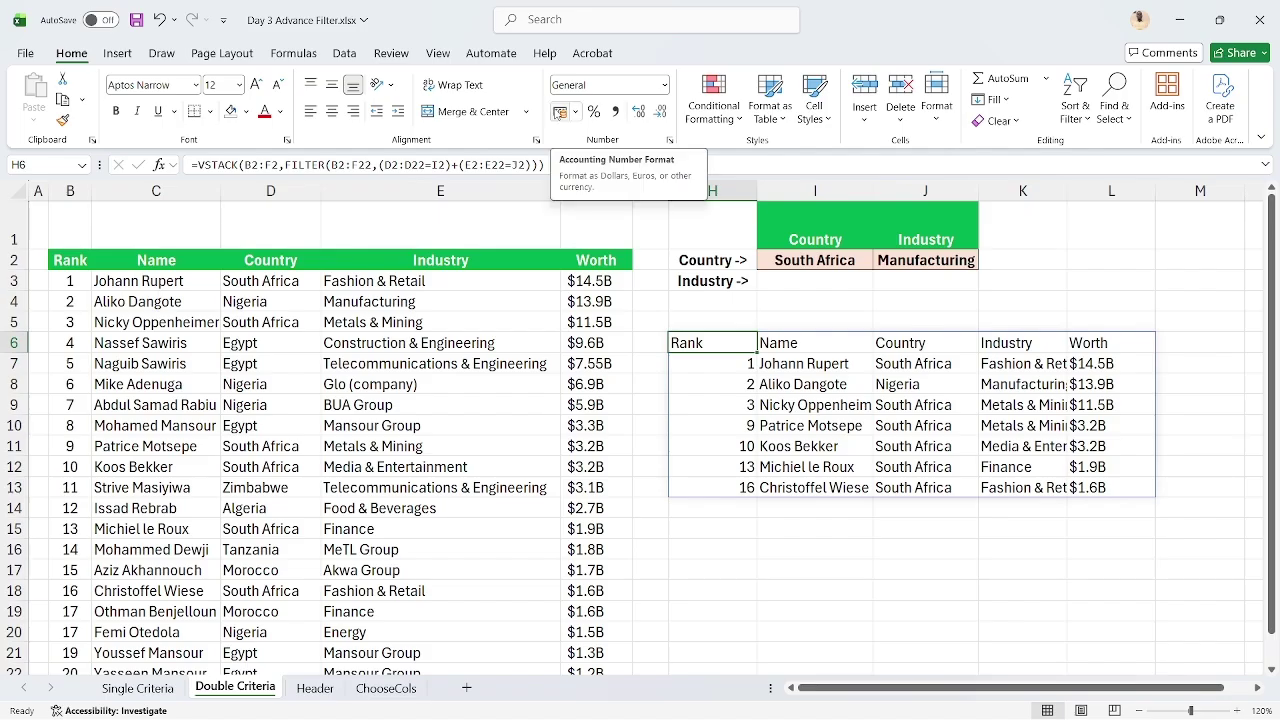
Undo both VSTACK edits to the formula in H6
key(ctrl+z)
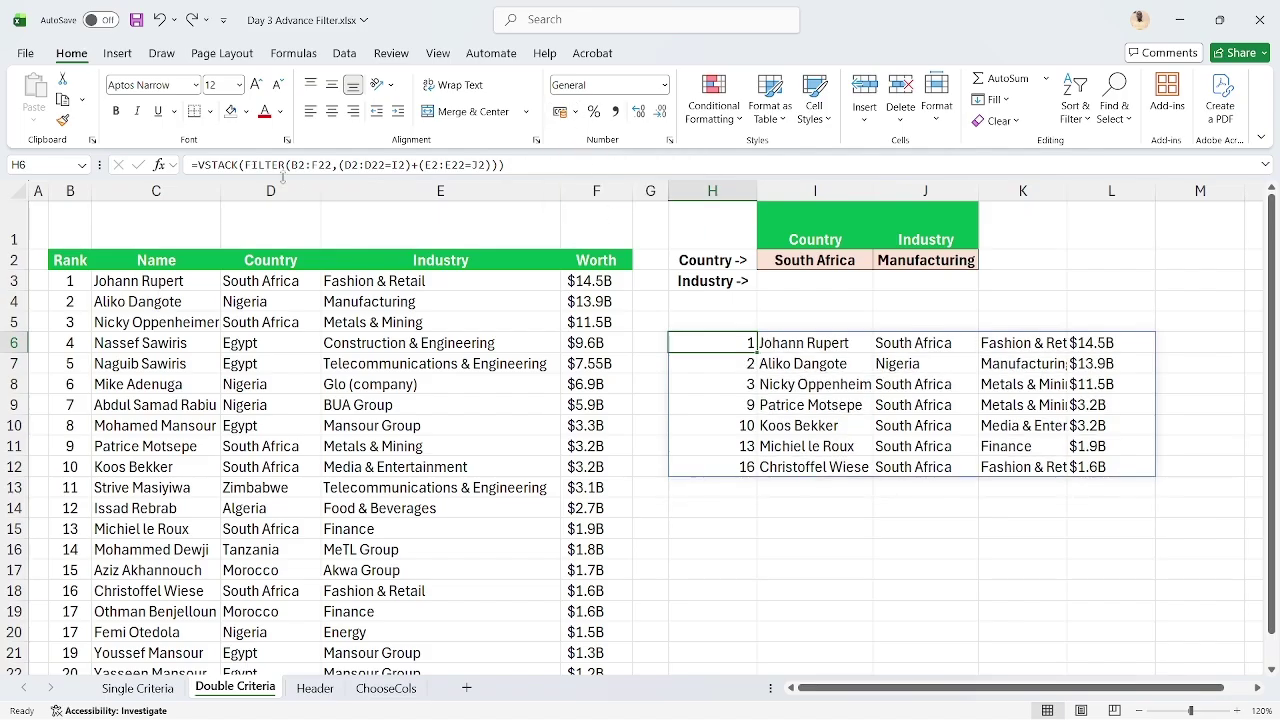
key(ctrl+z)
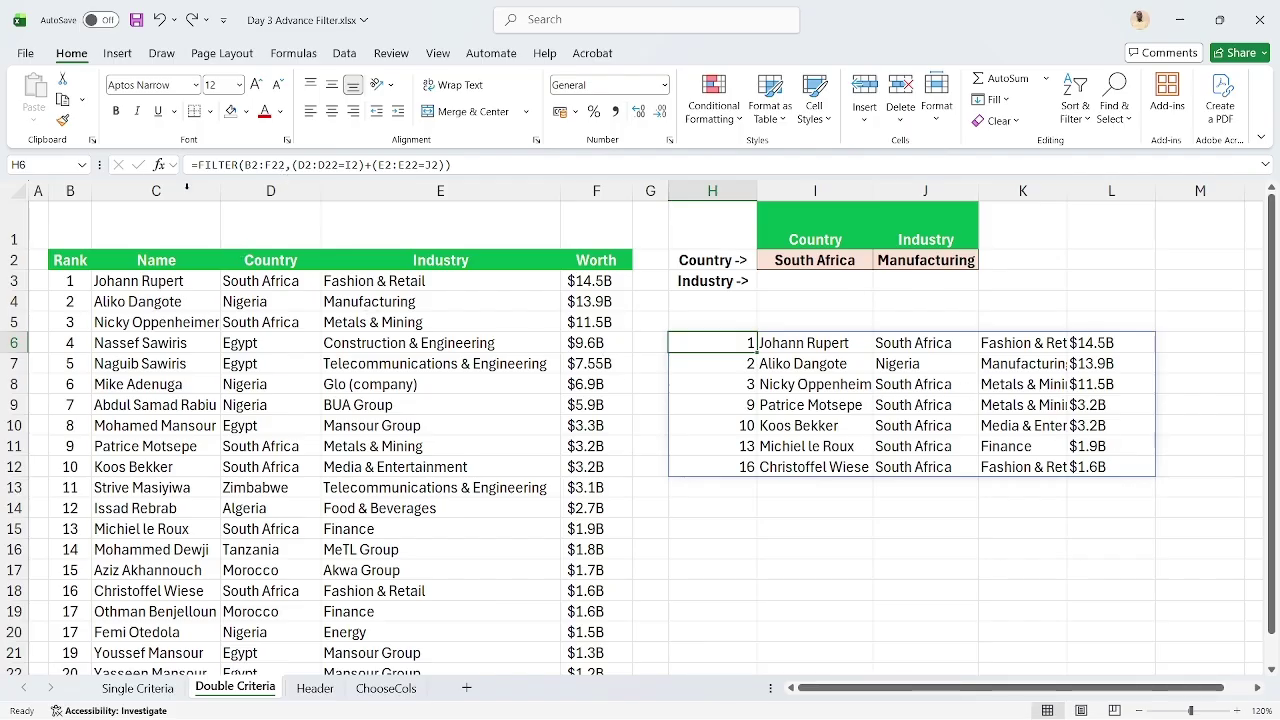
Wrap the FILTER formula in H6 in a VSTACK function with the table header row B2:F2 as its first array
click(201, 163)
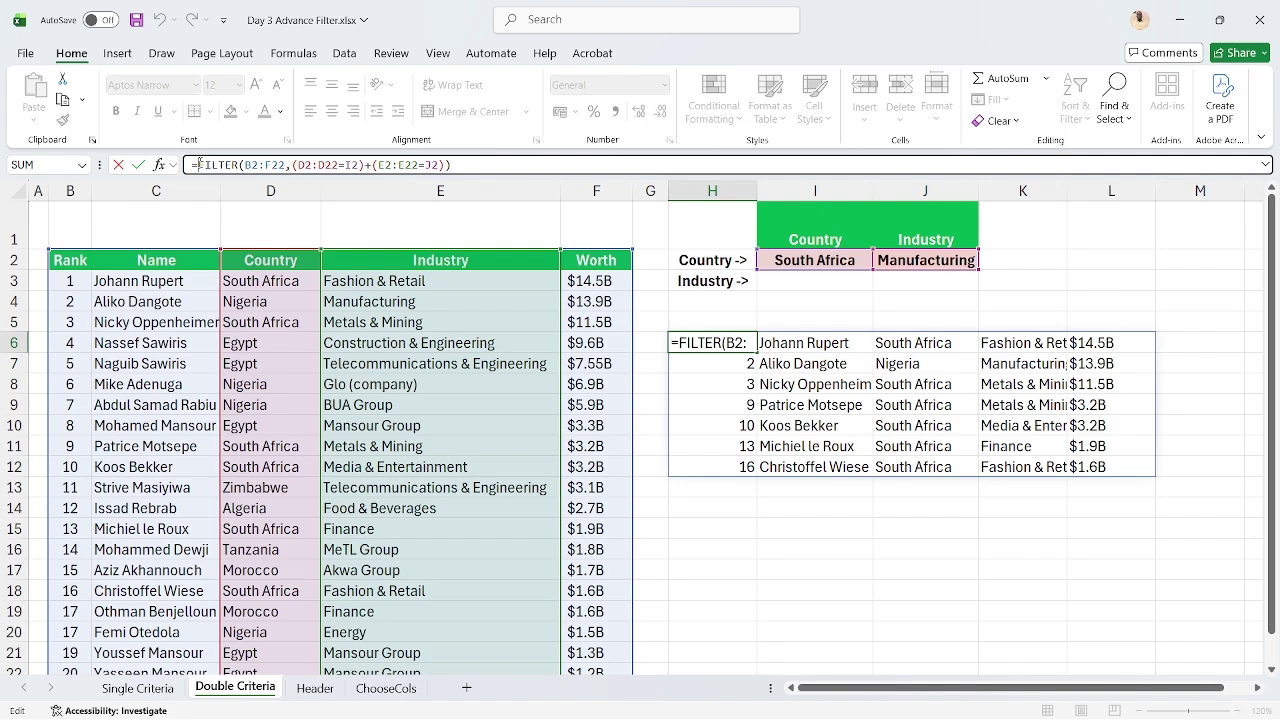
text(VS)
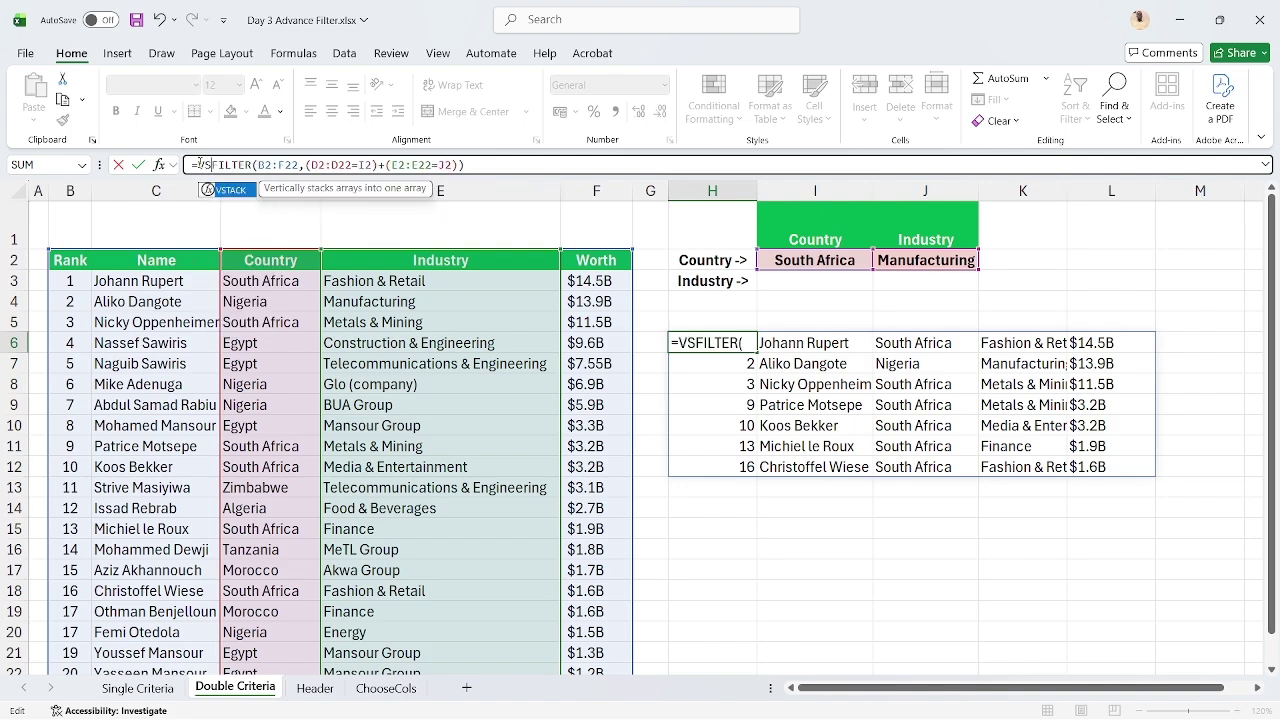
key(Tab)
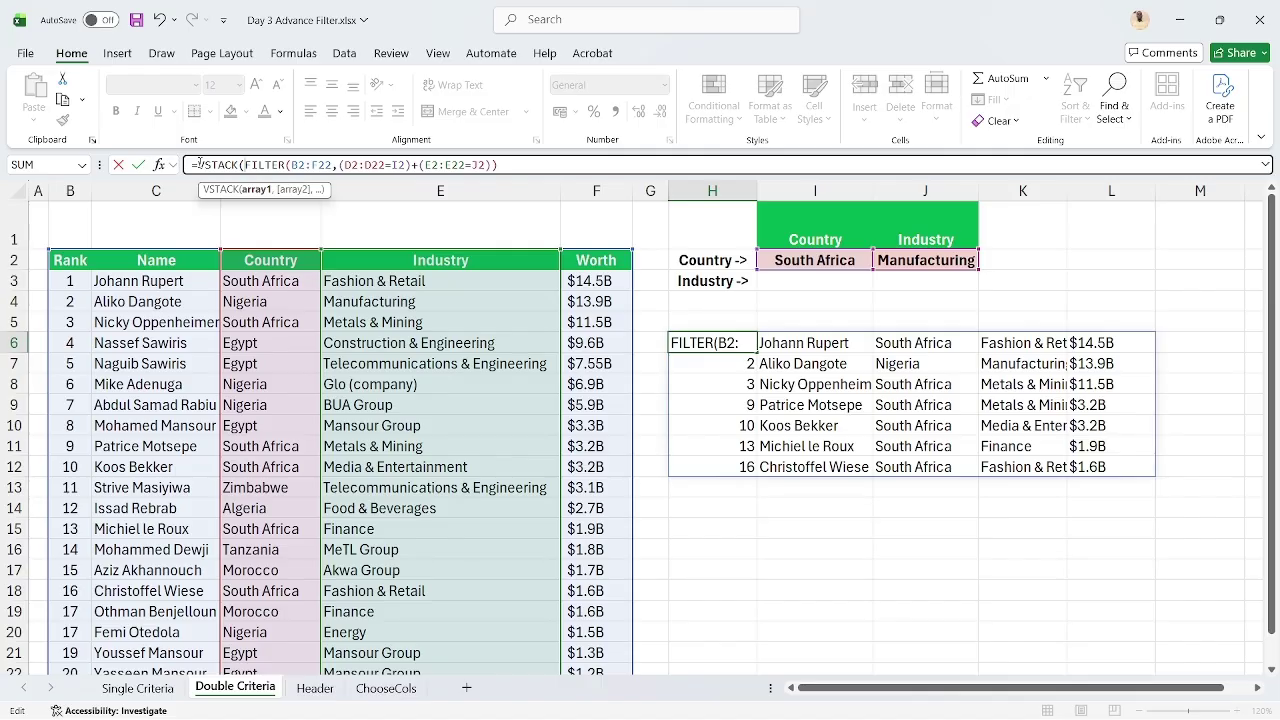
click(66, 262)
key(shift+Right)
key(shift+Right)
key(shift+Right)
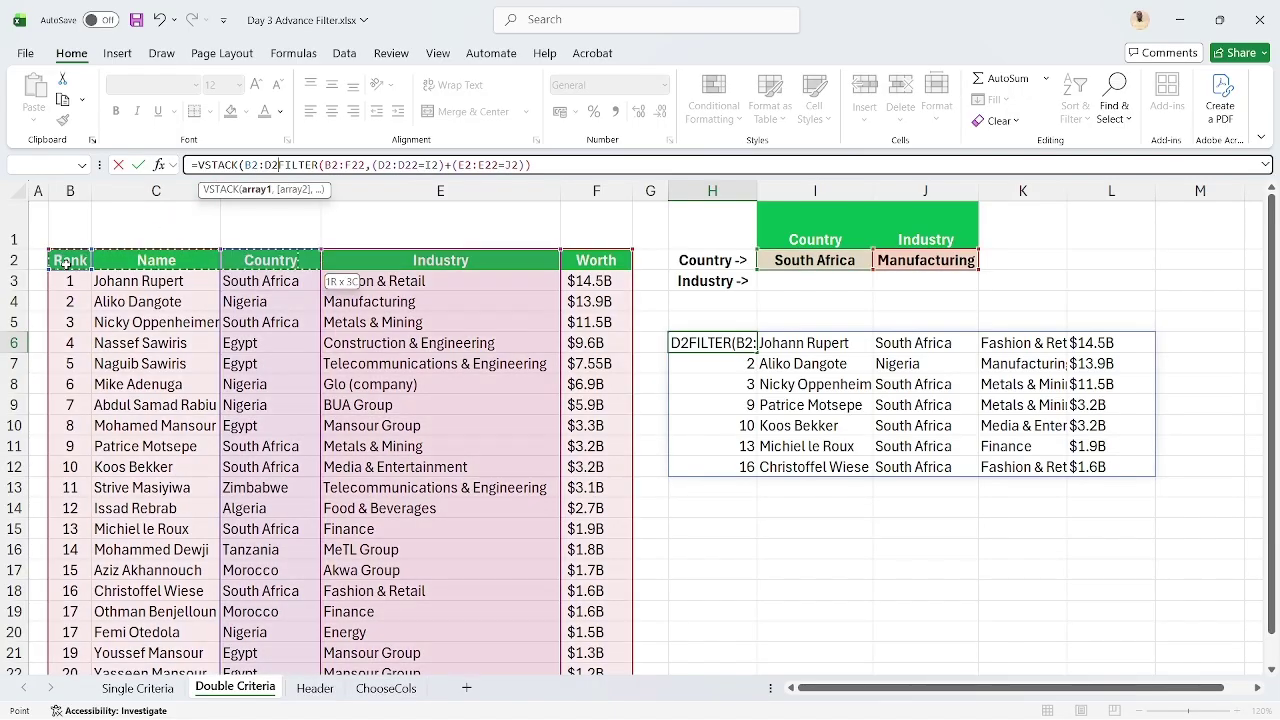
key(shift+Right)
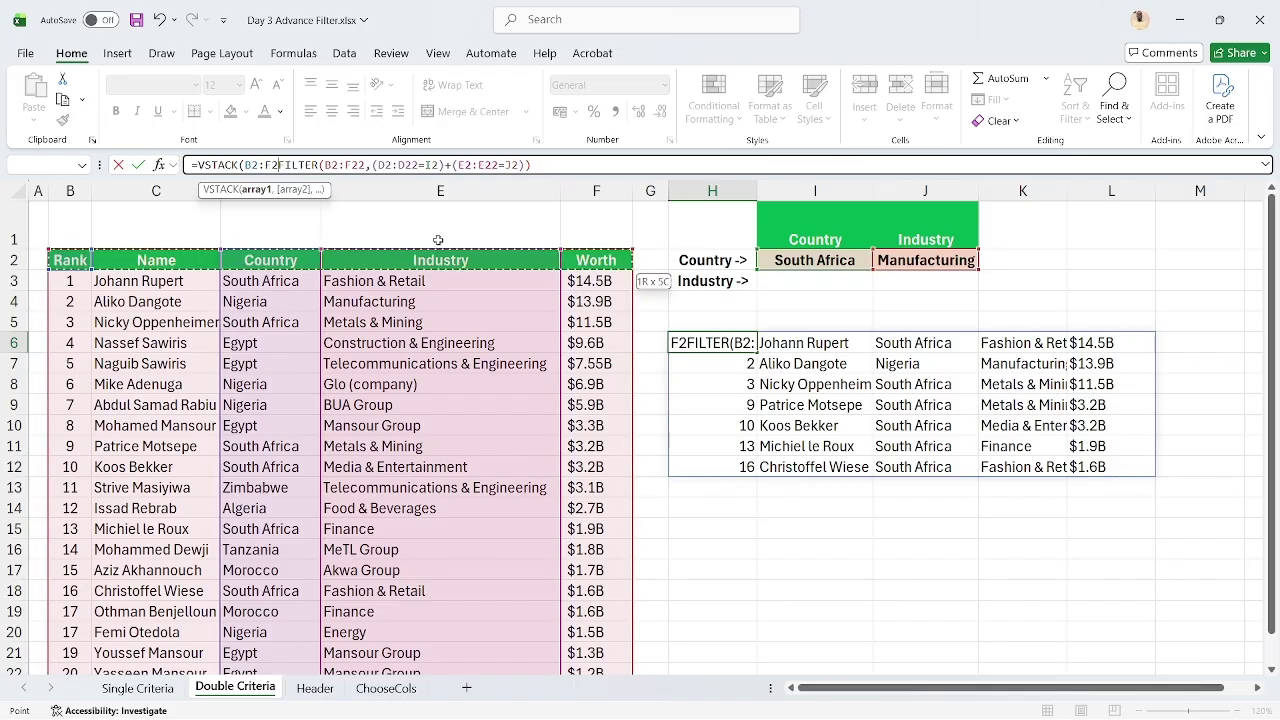
text(,)
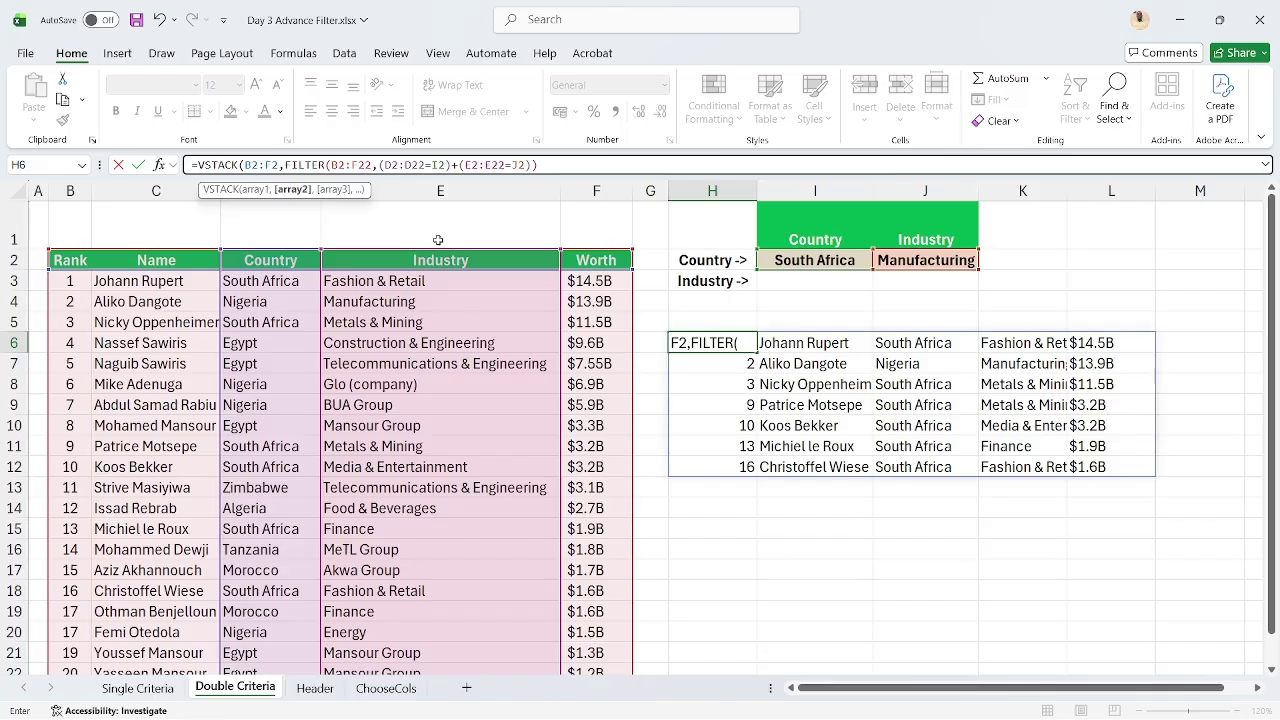
click(558, 164)
text())
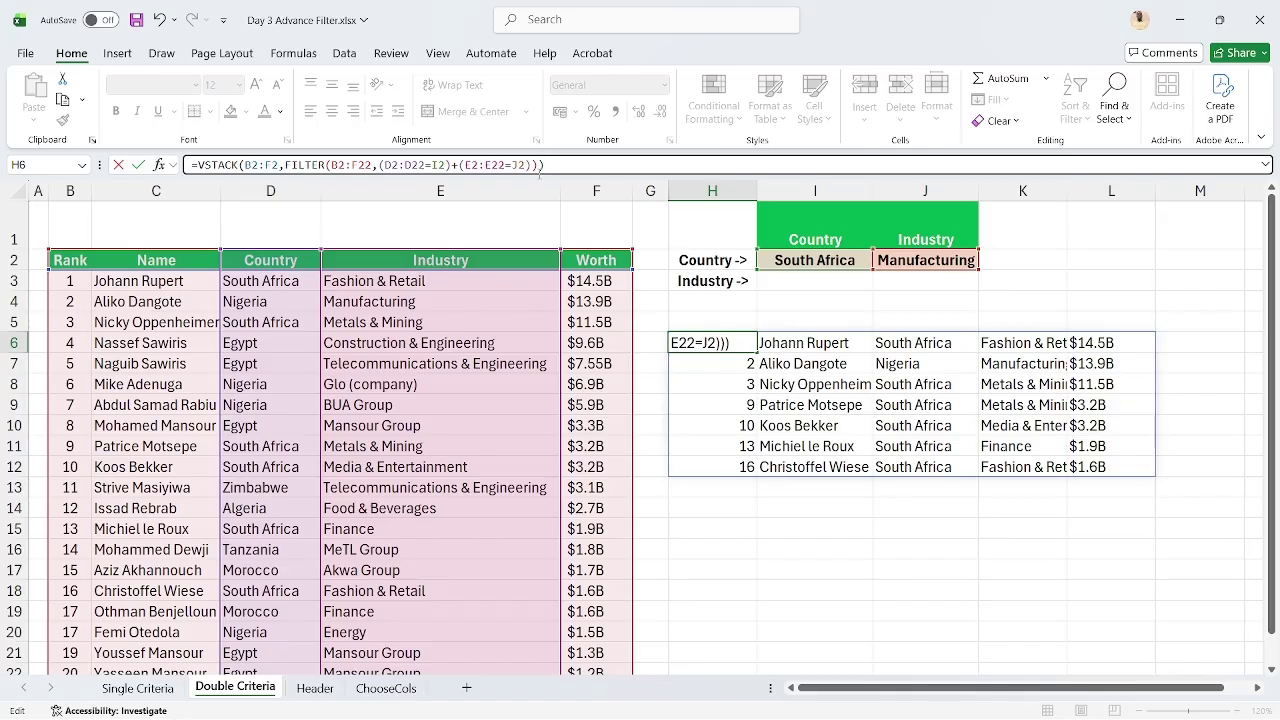
key(Return)
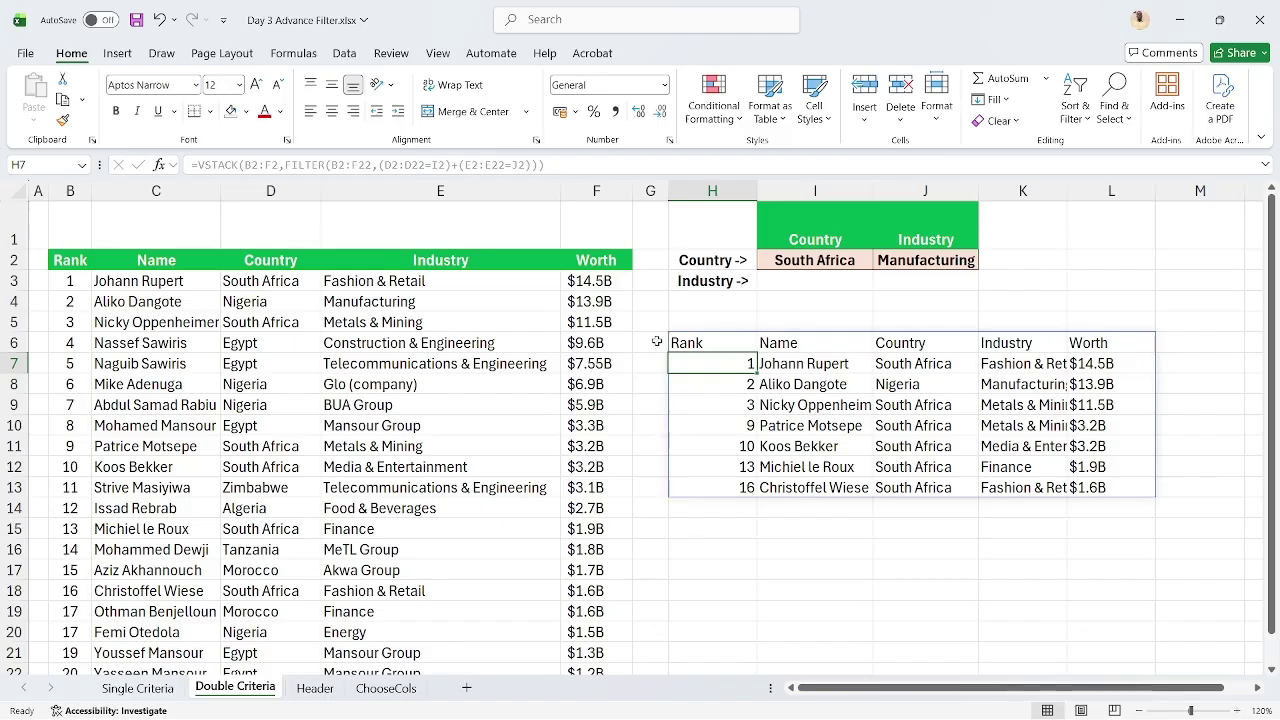
Wrap the VSTACK formula in H6 in a CHOOSECOLS function that returns only columns 2 and 5
click(700, 346)
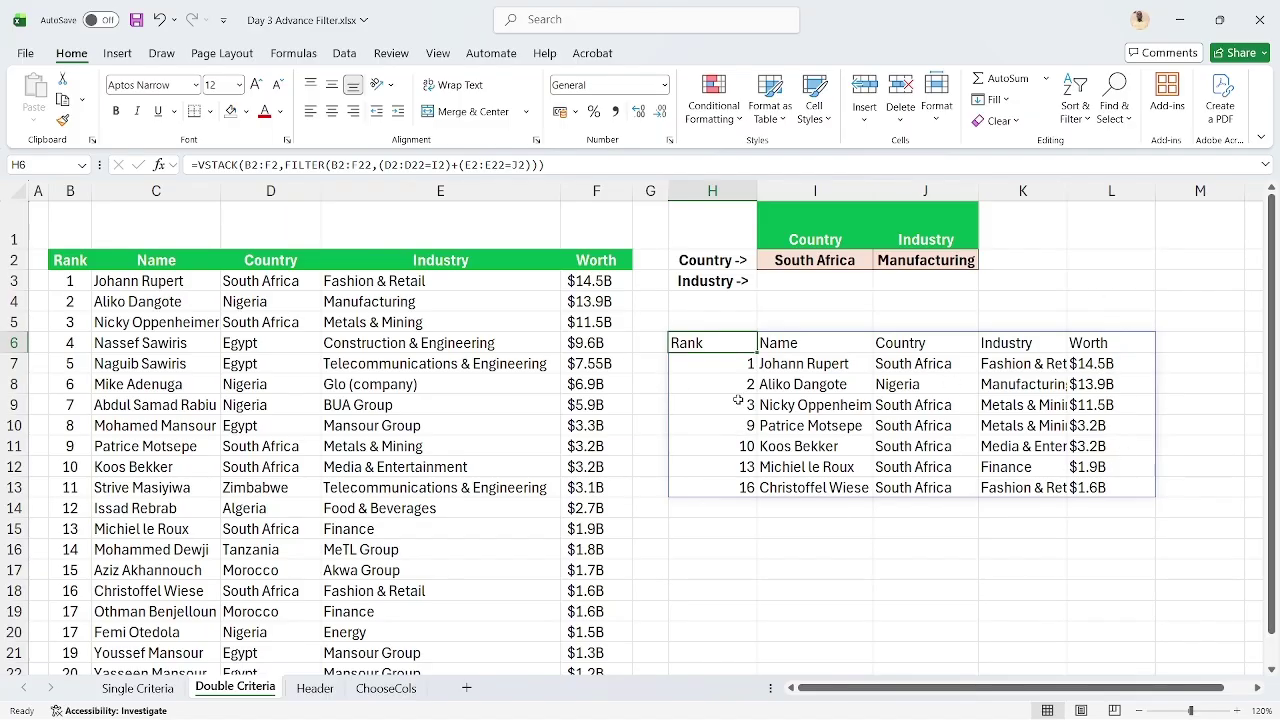
click(199, 165)
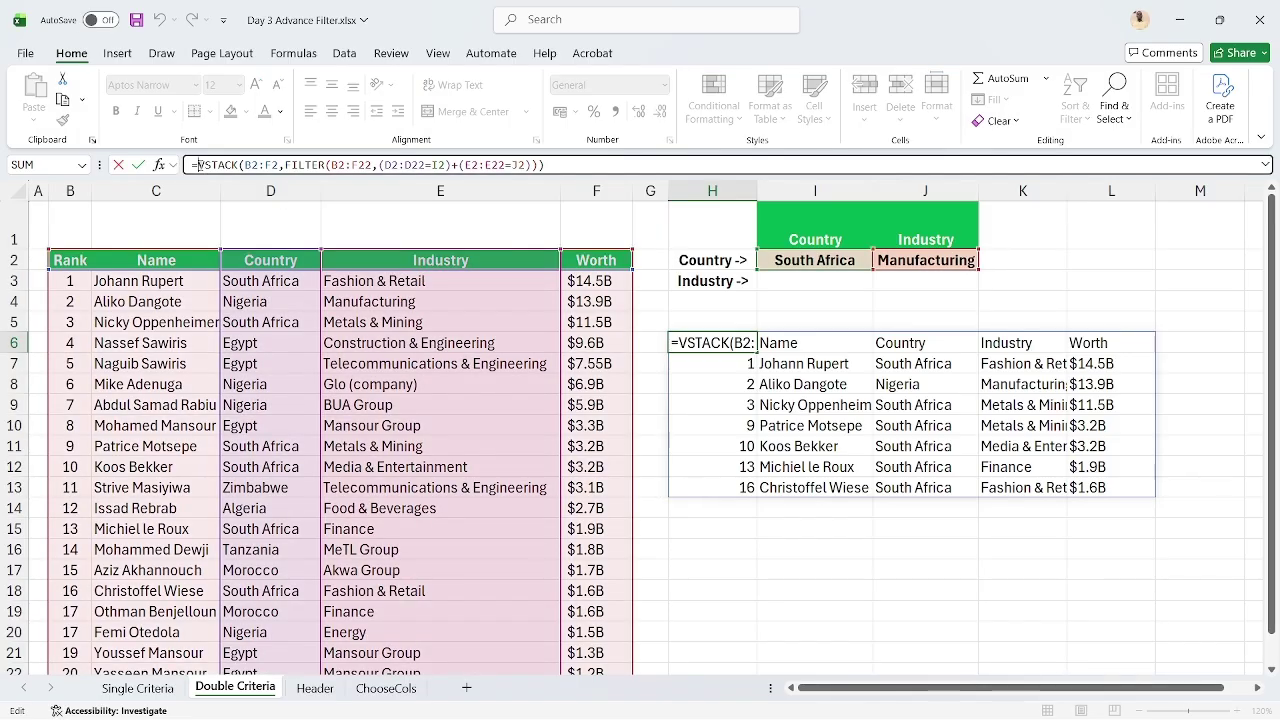
text(CHOO)
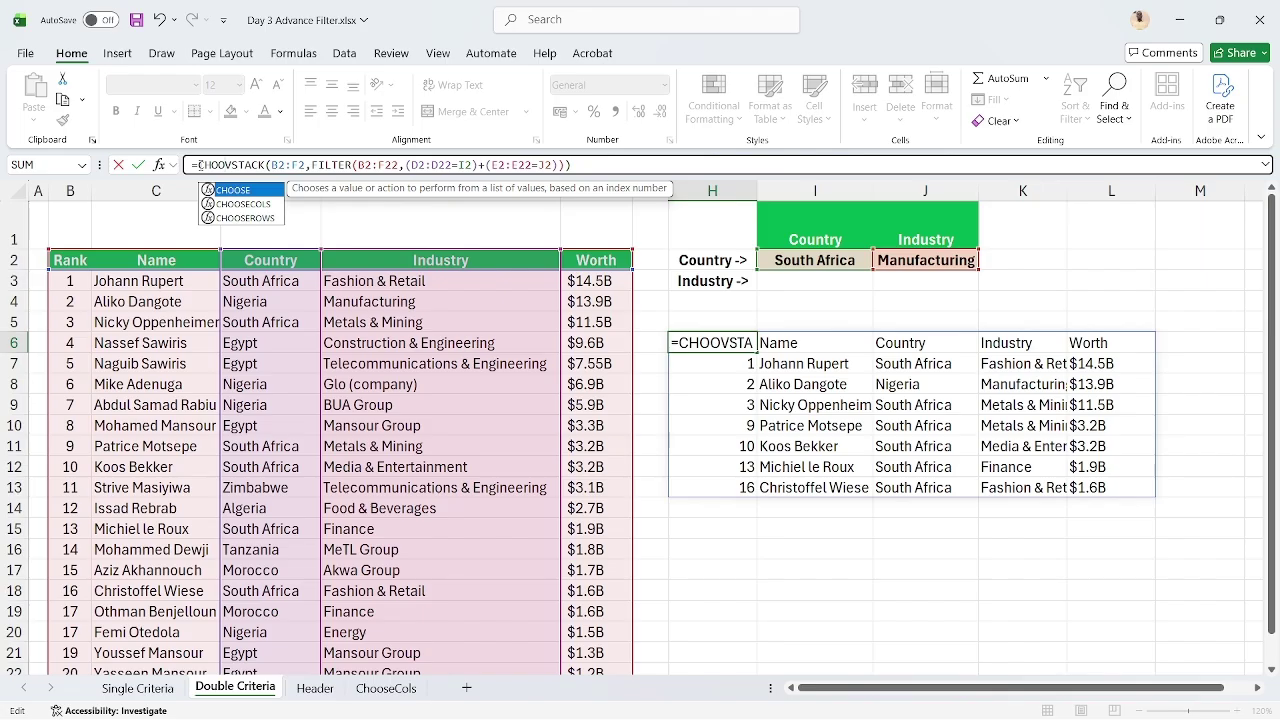
key(Down)
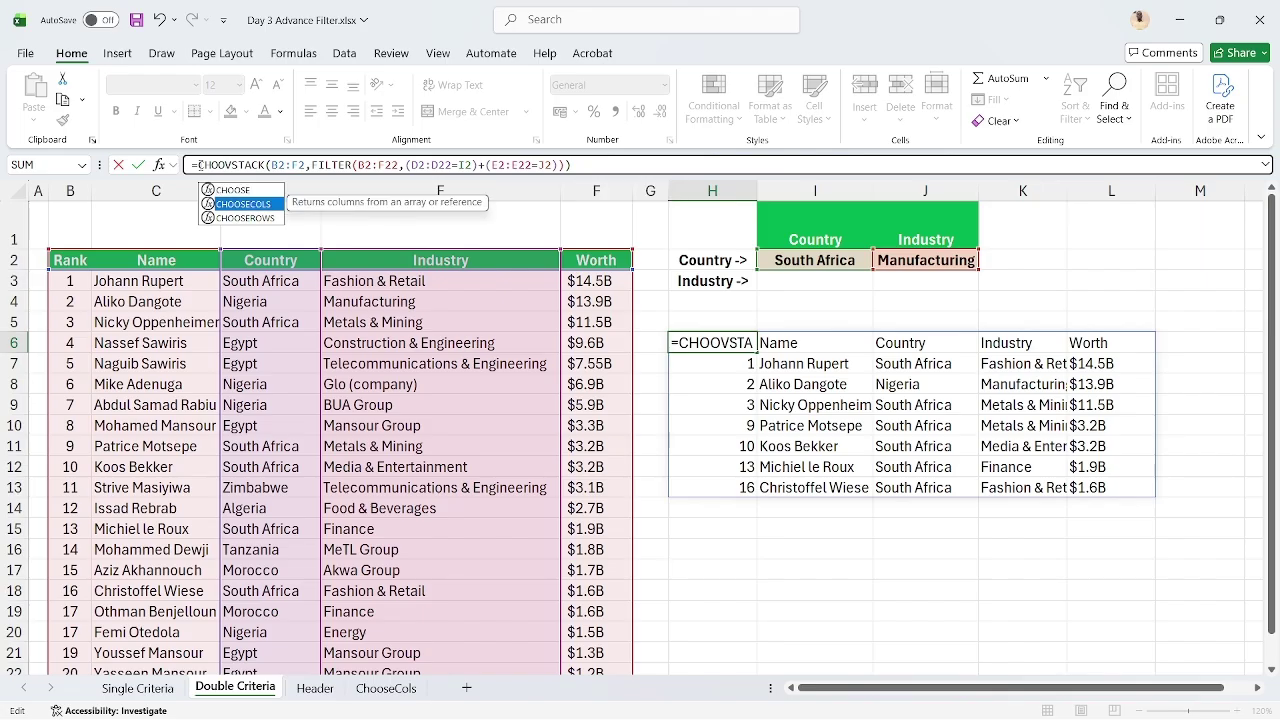
key(Tab)
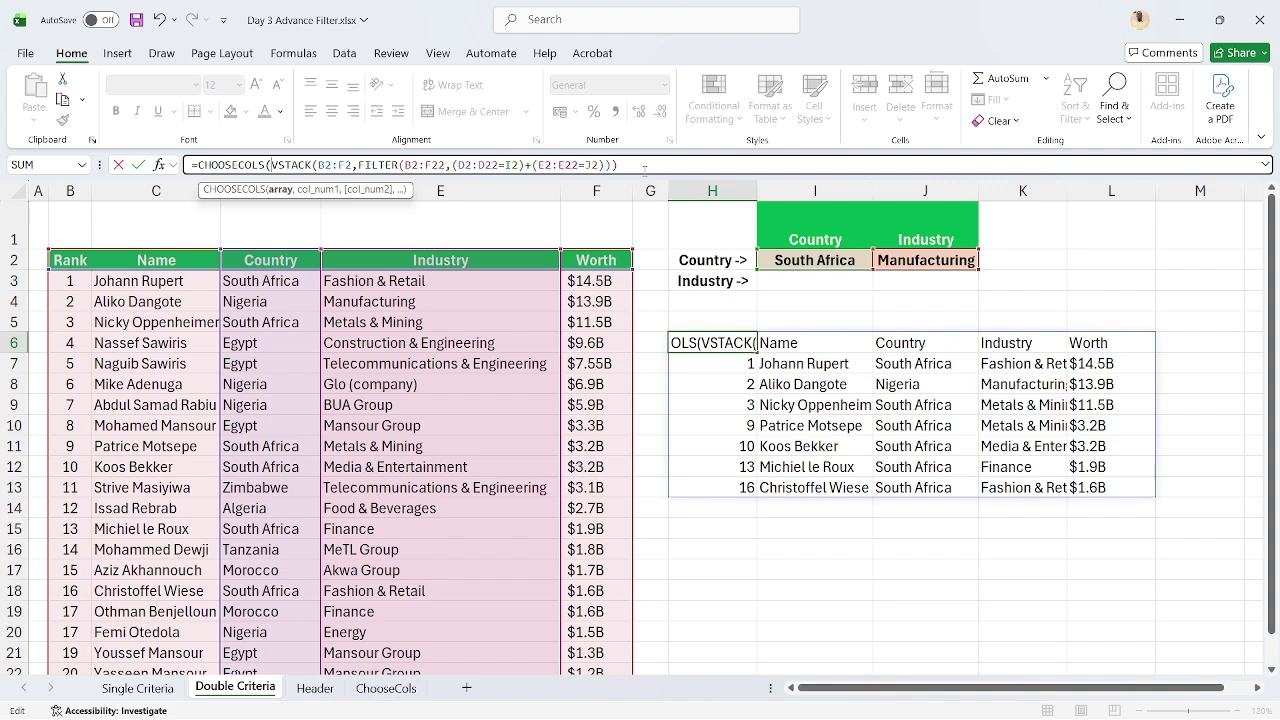
click(638, 164)
text(,)
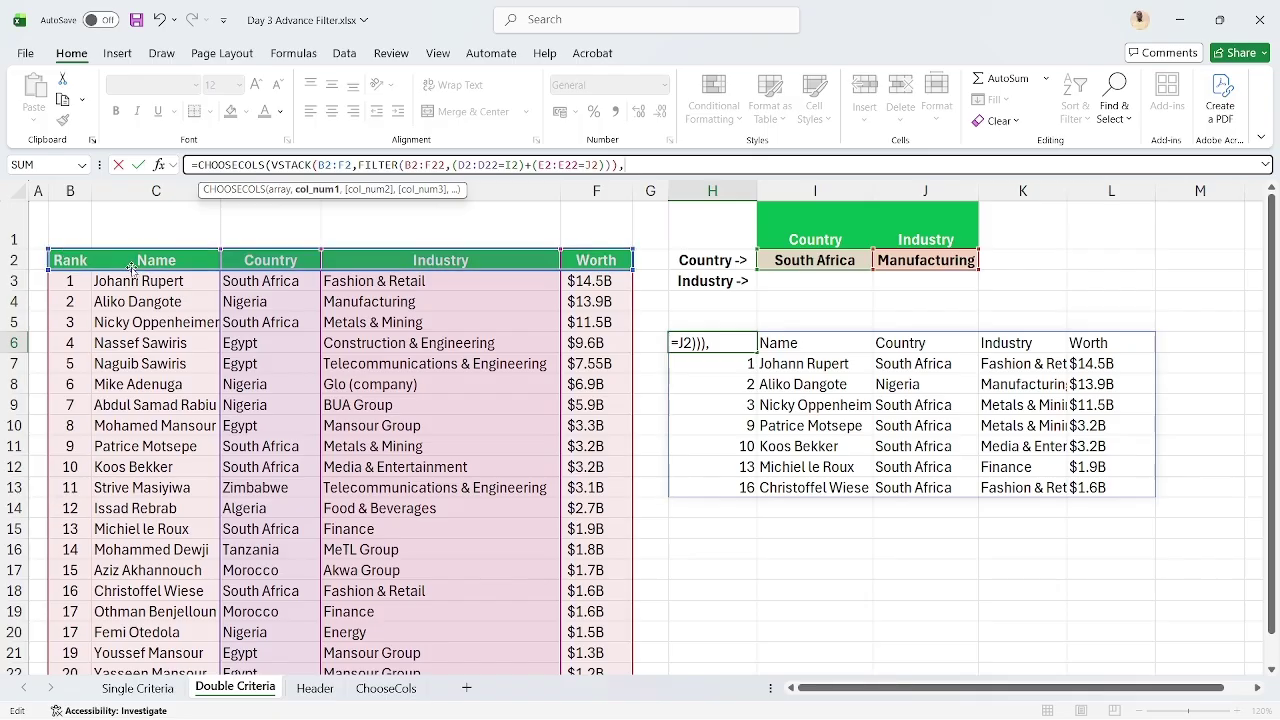
text(2,)
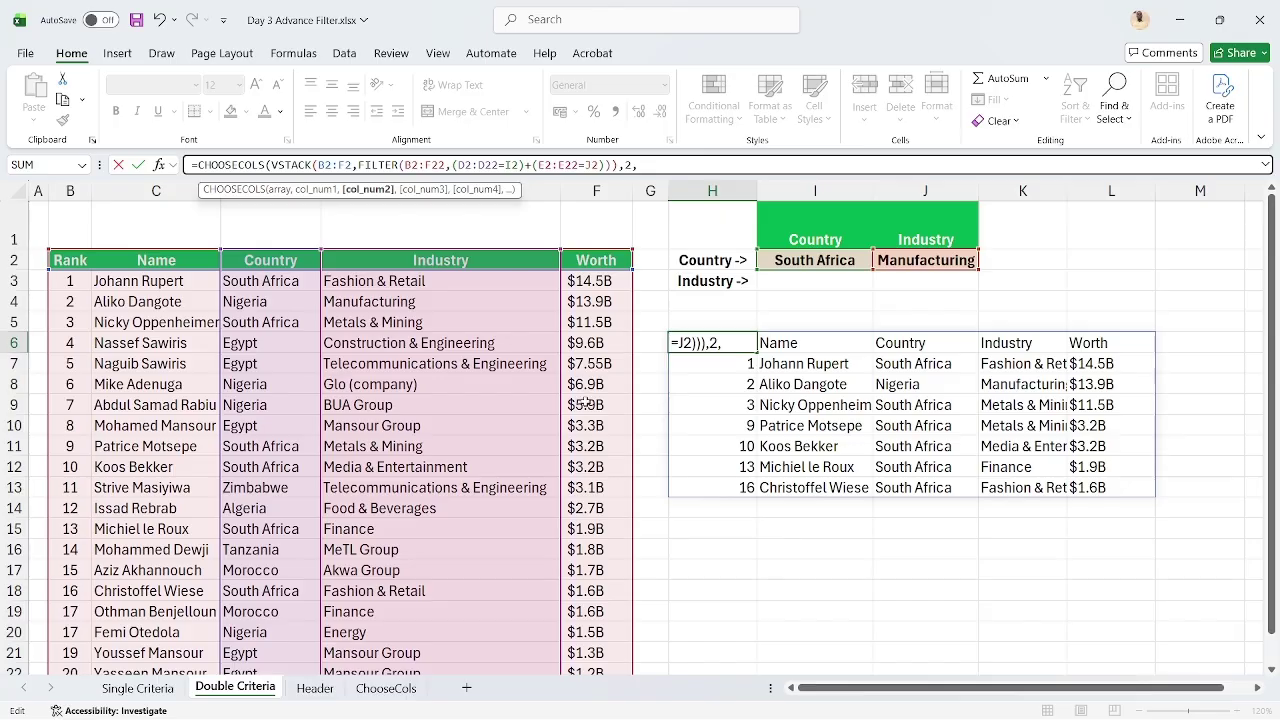
text(5)
key(Return)
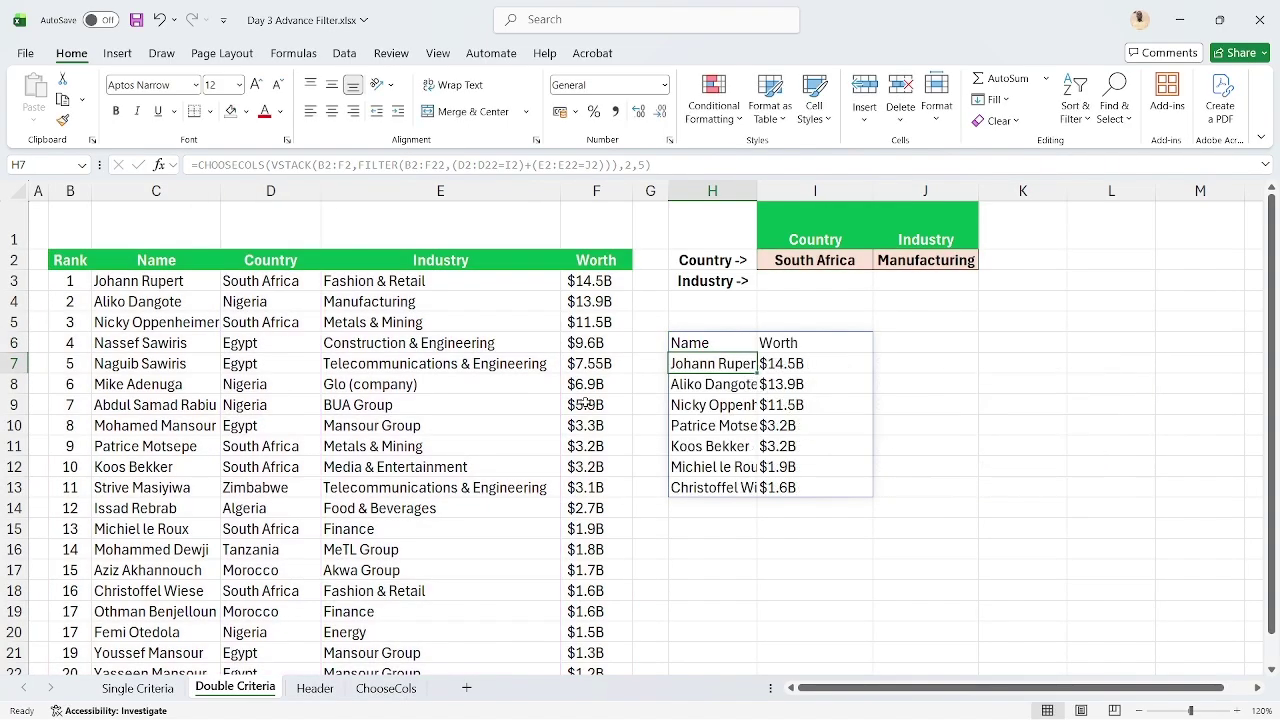
Fit column H's width to its contents and review the CHOOSECOLS formula in H6
drag(756, 193, 756, 193)
double_click(756, 193)
key(Up)
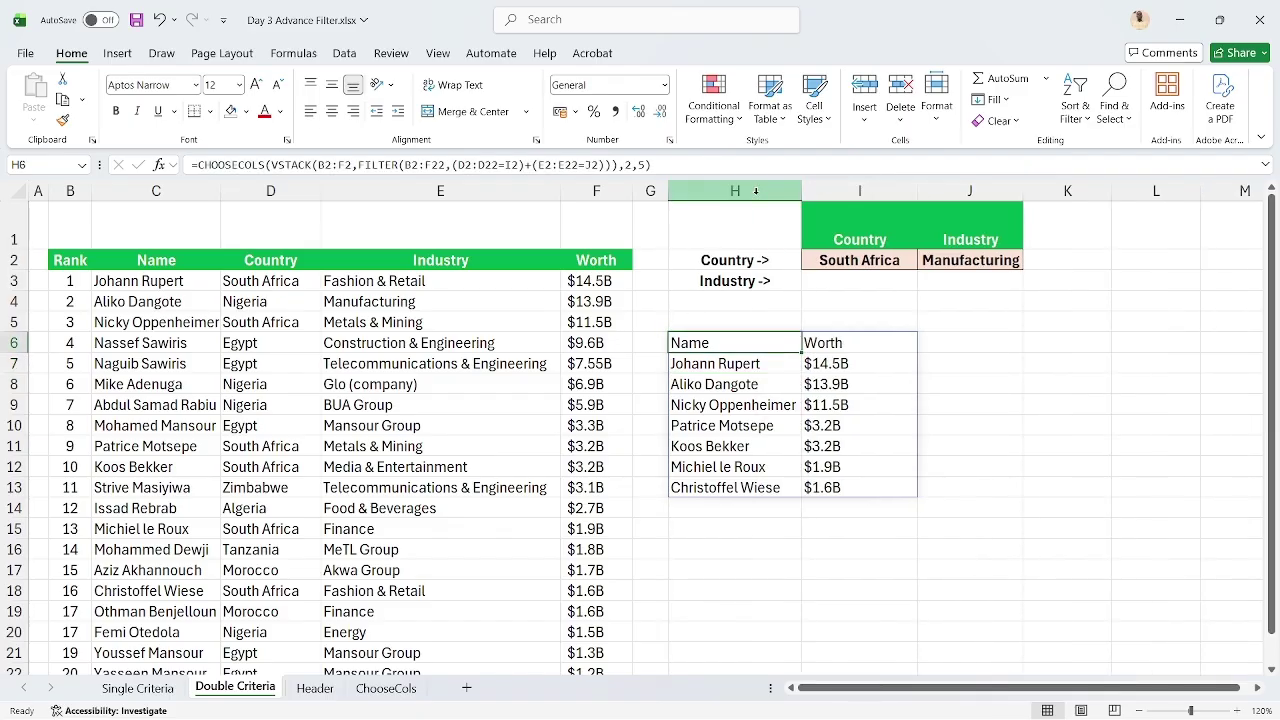
click(199, 164)
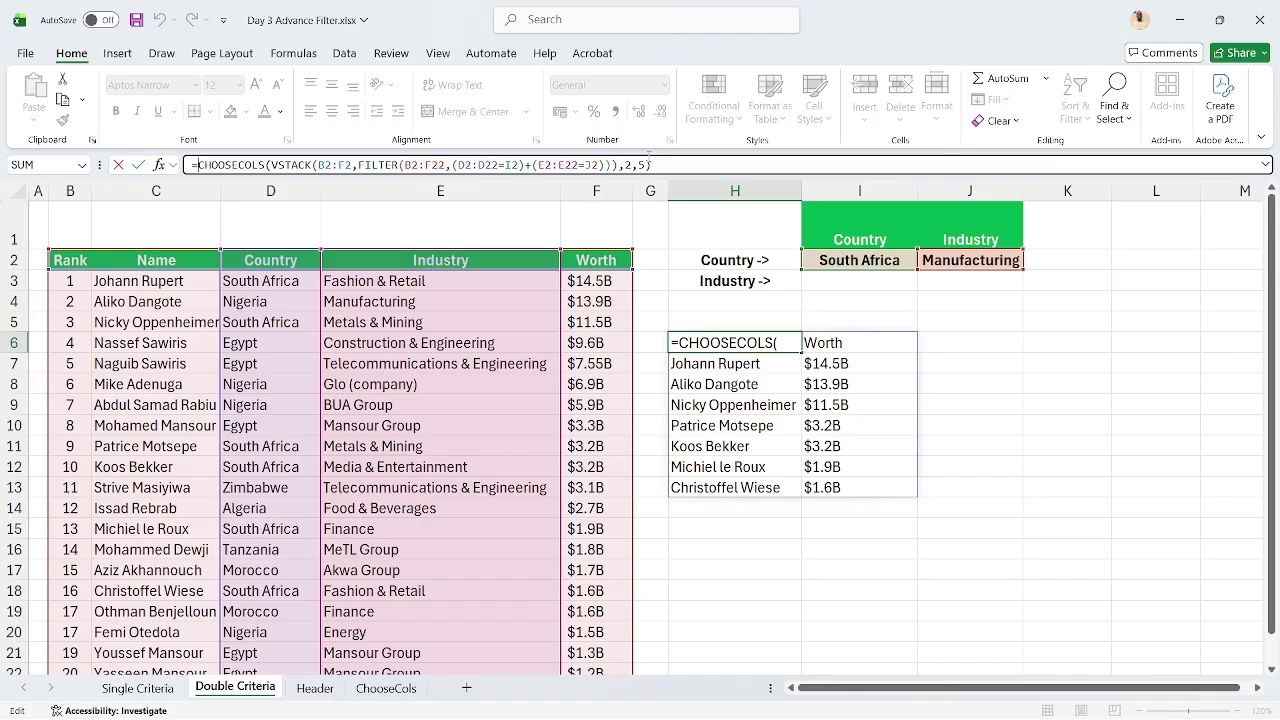
key(ctrl+Return)
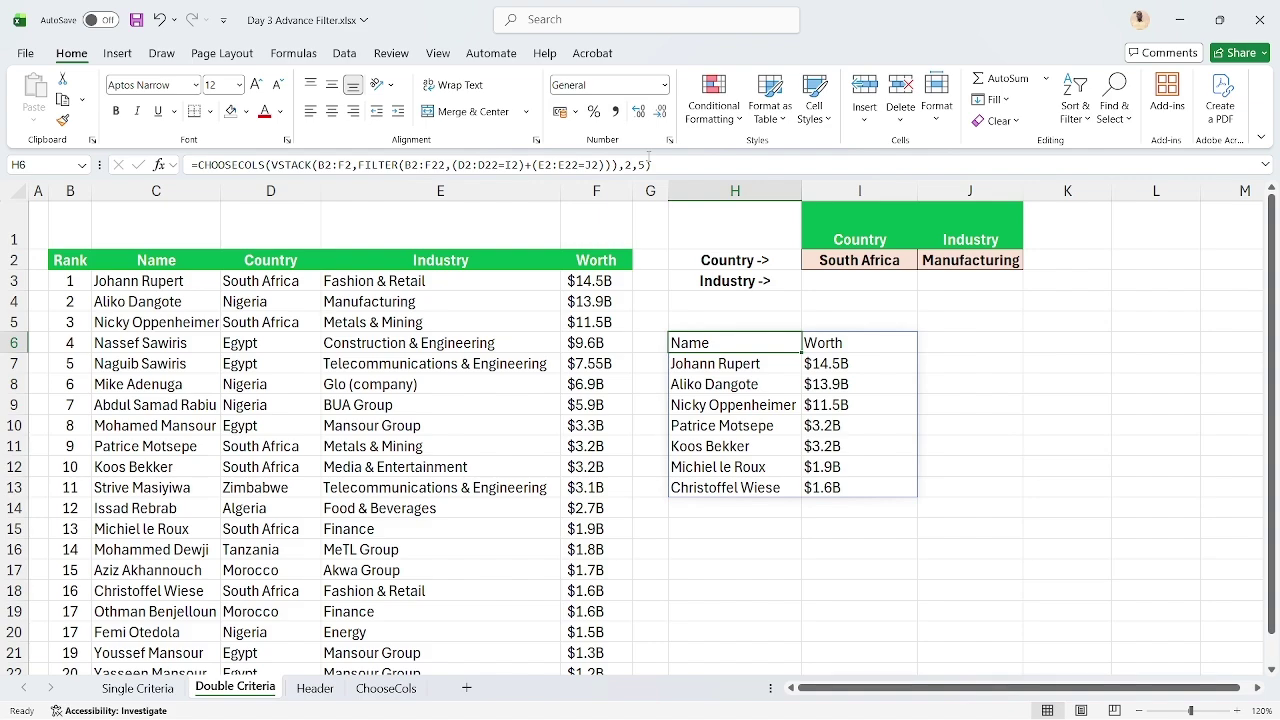
Look at the Vlookup sheet in Day 3.xlsx and the 2026 Course materials folder, and return to Day 3 Advance Filter.xlsx
key(alt+Tab)
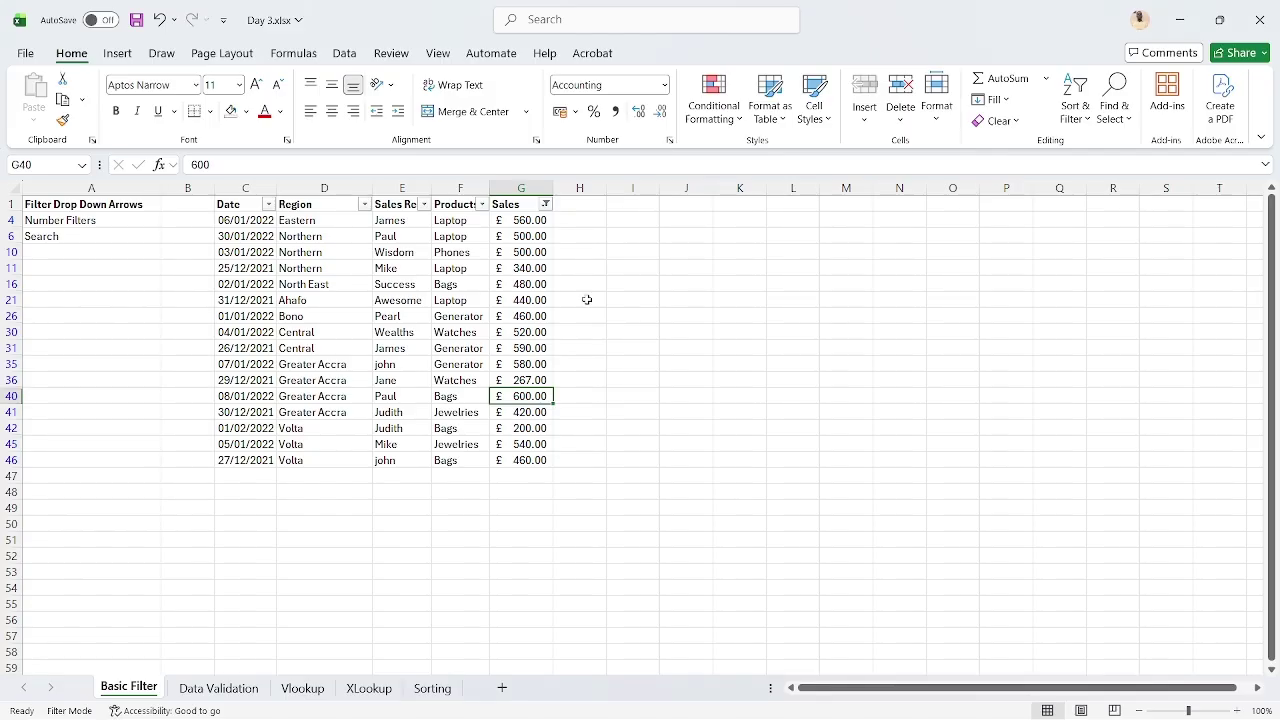
click(345, 692)
click(318, 692)
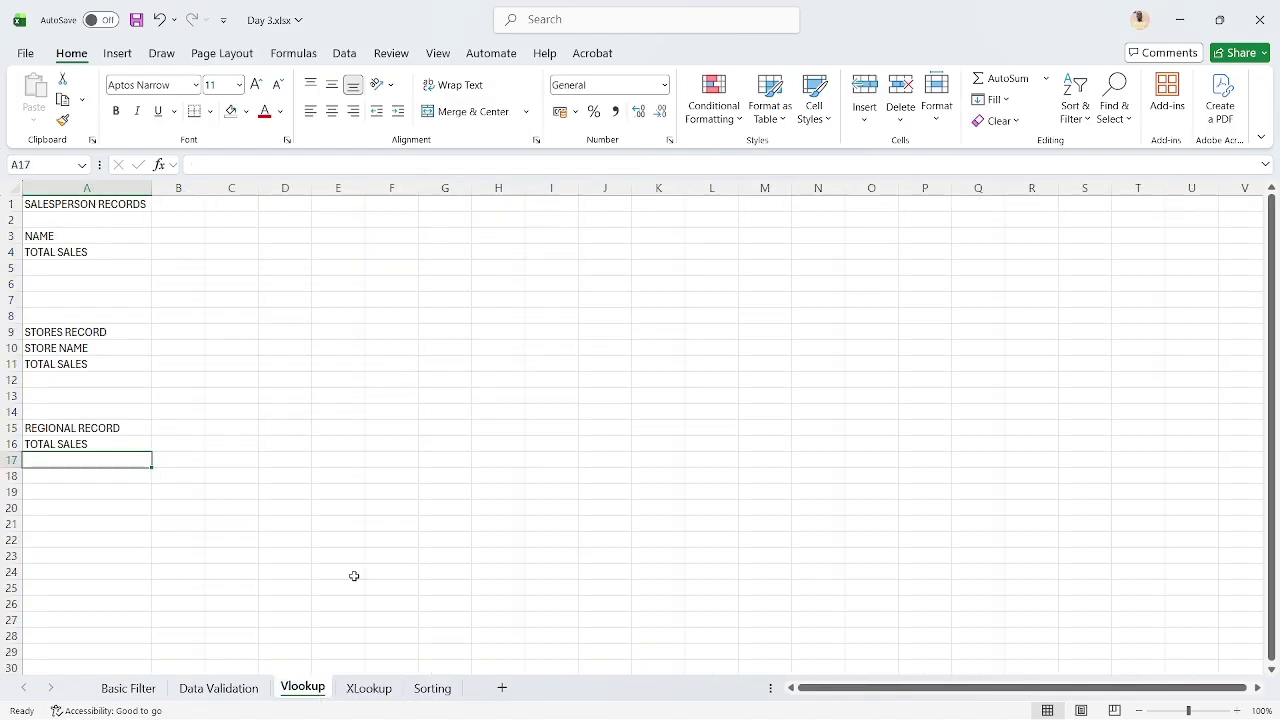
key(alt+Tab)
key(alt+Tab)
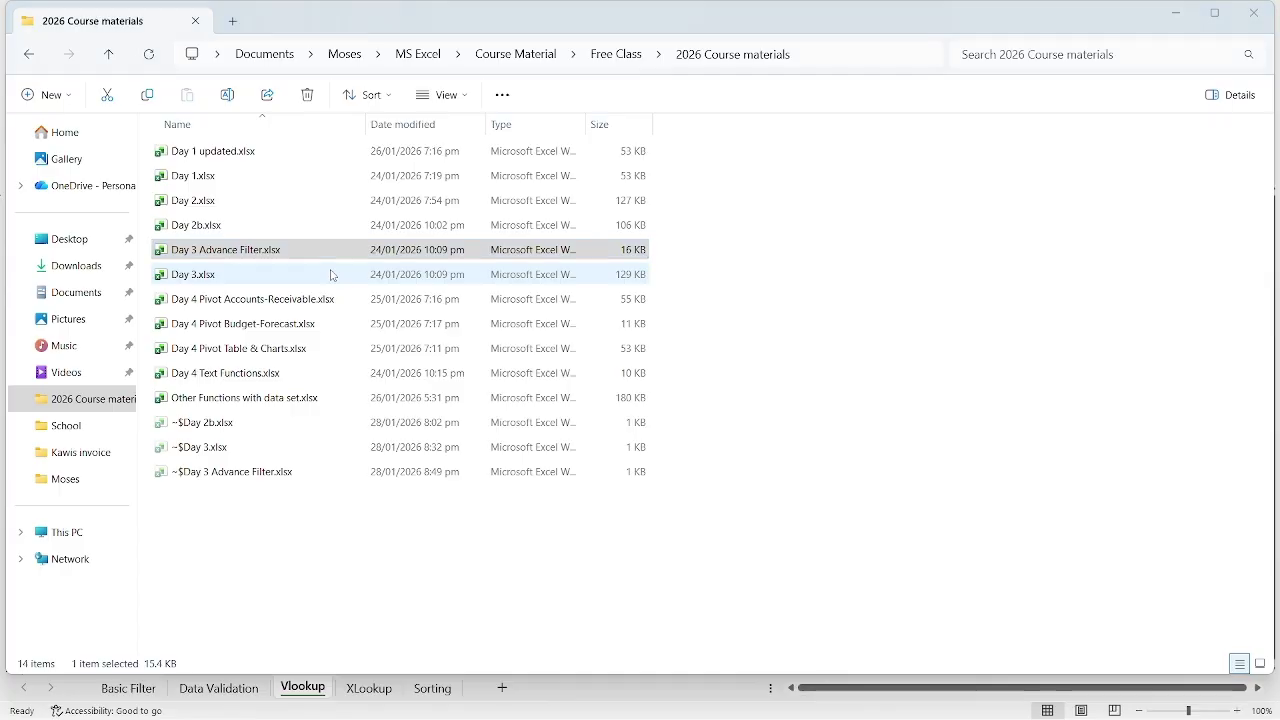
key(alt+Tab)
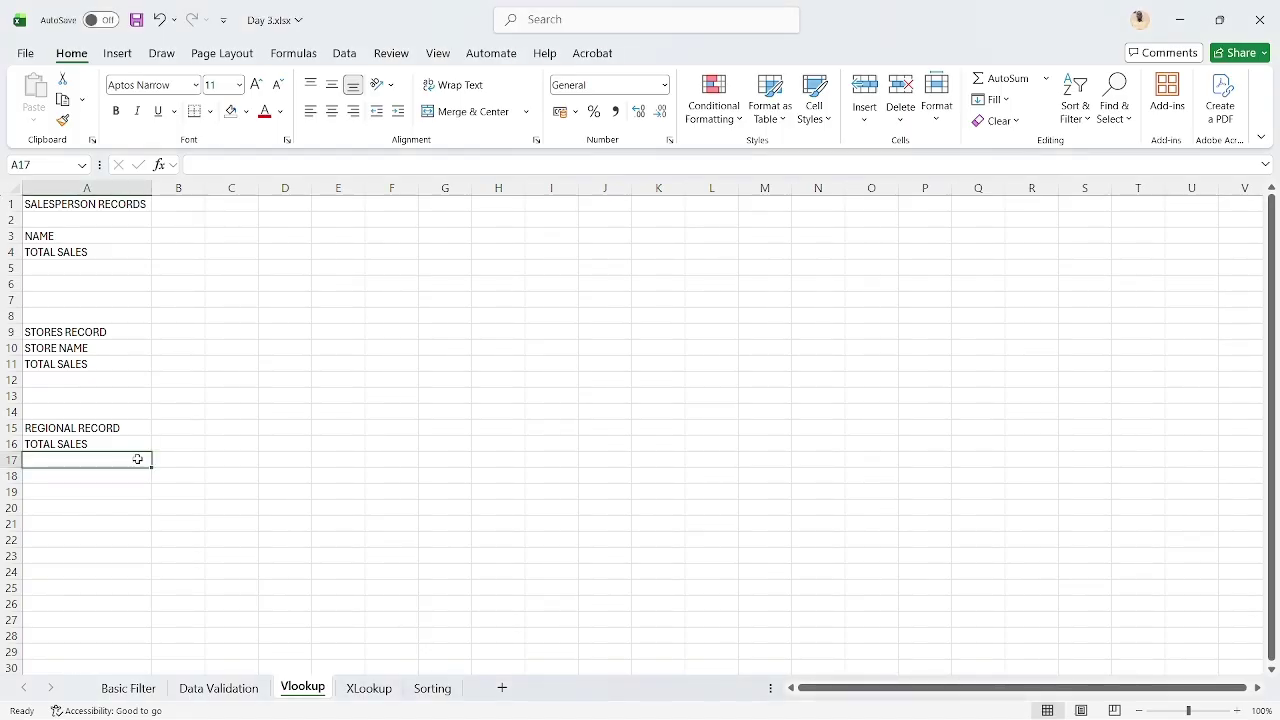
key(alt+Tab)
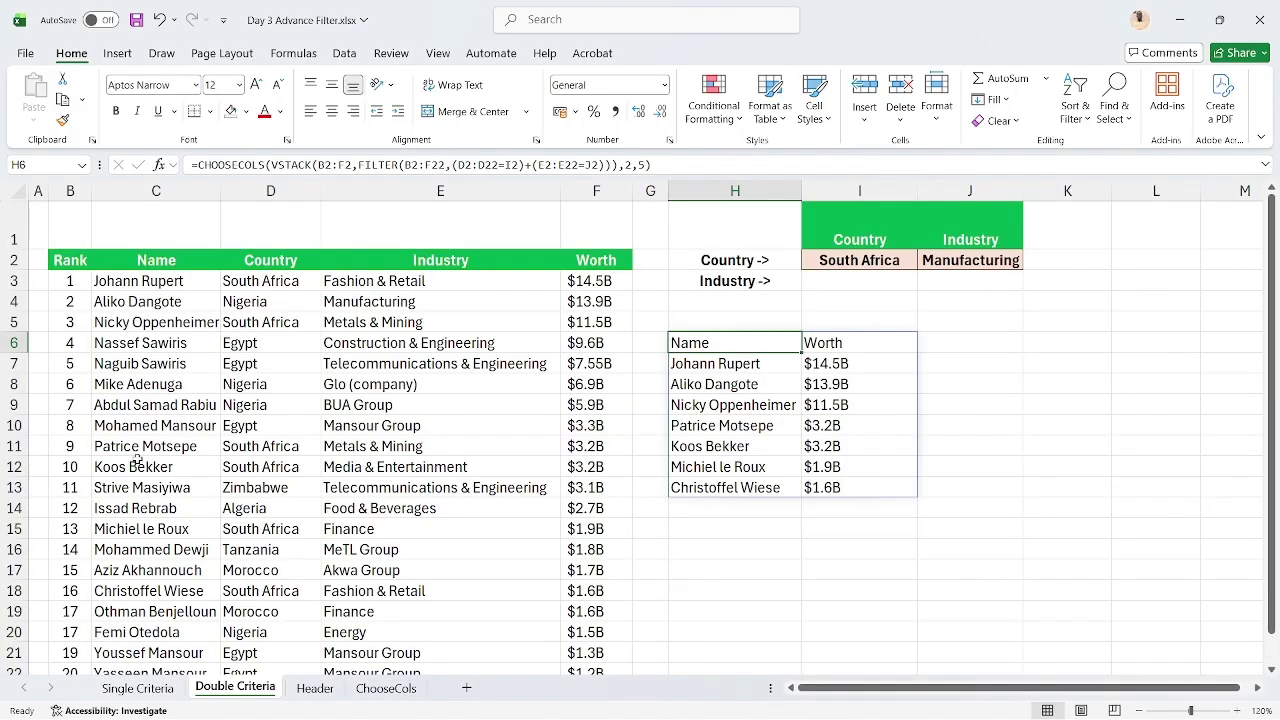